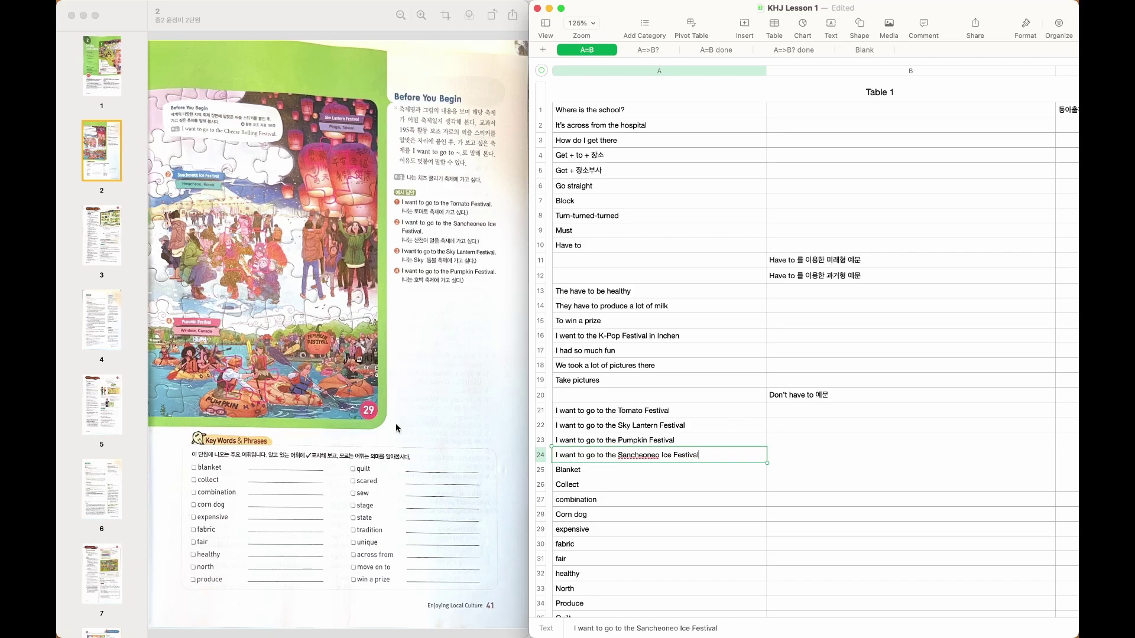
Switch the computer's sound output to the AirPods Pro while the YouTube reading music plays
key("ctrl+Up")
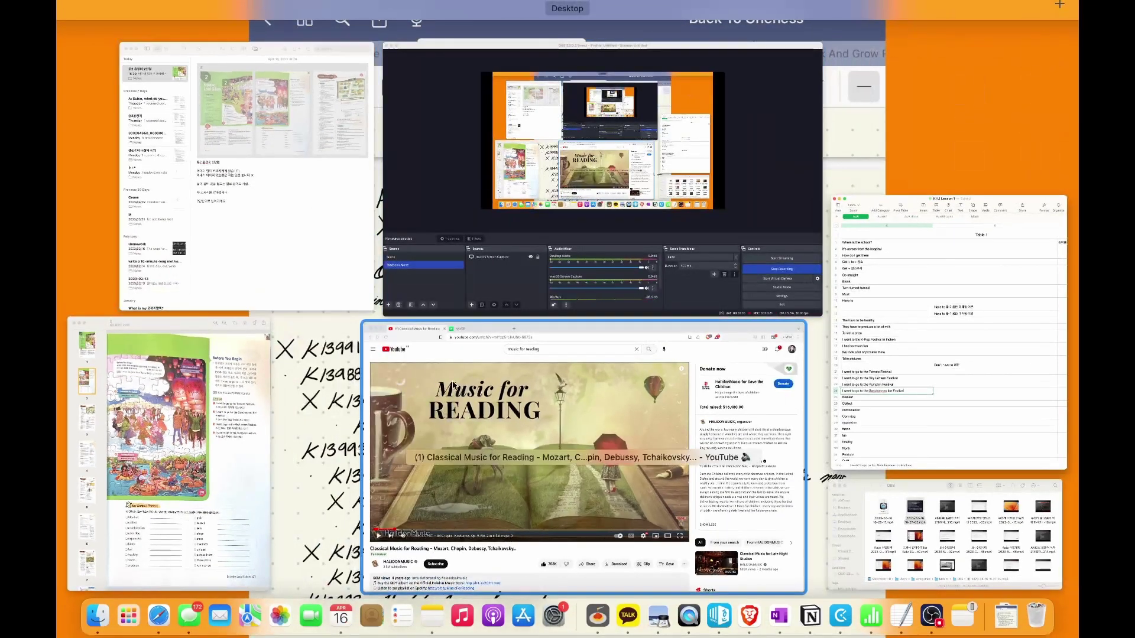
left_click(601, 438)
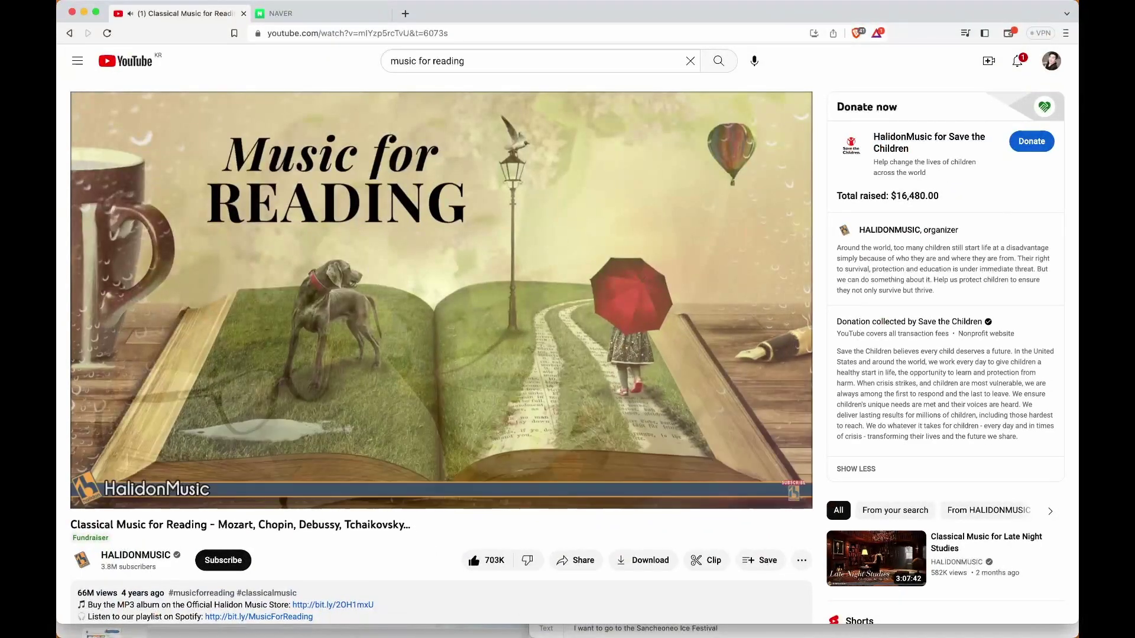
left_click(814, 1)
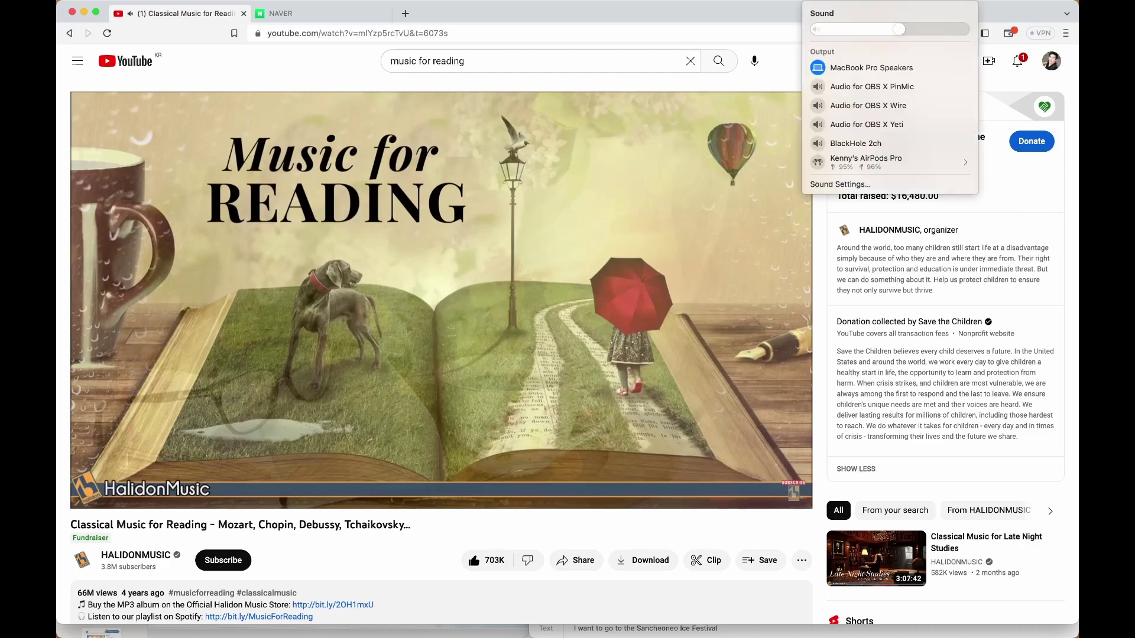
left_click(845, 159)
Switch back to the KHJ Lesson 1 spreadsheet in Numbers and the scanned textbook in Preview
key("ctrl+Up")
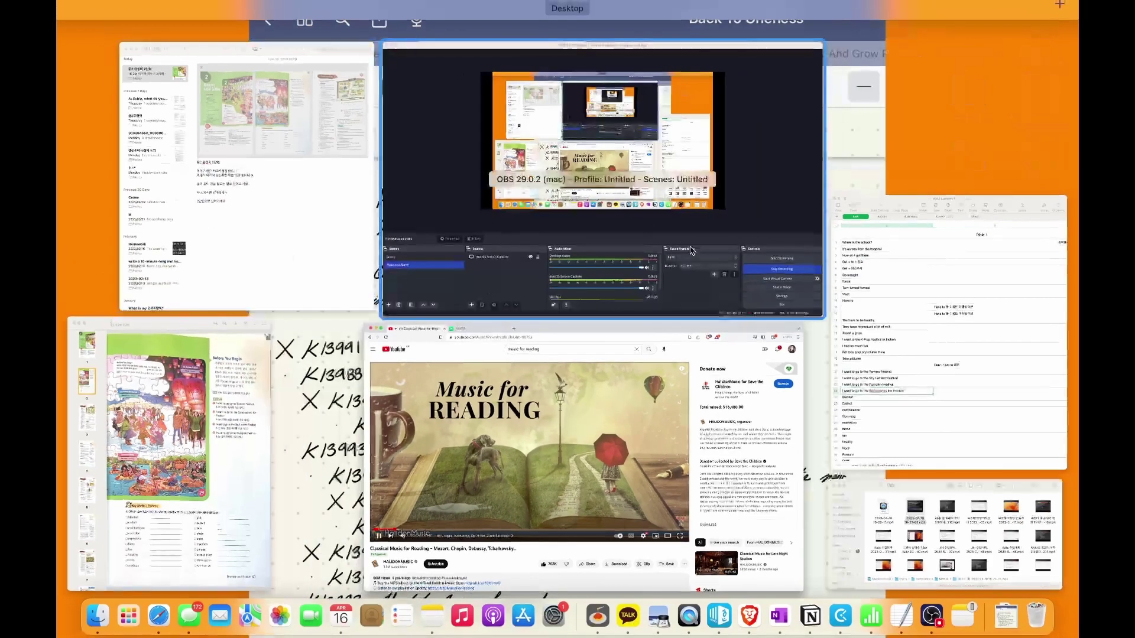
left_click(338, 211)
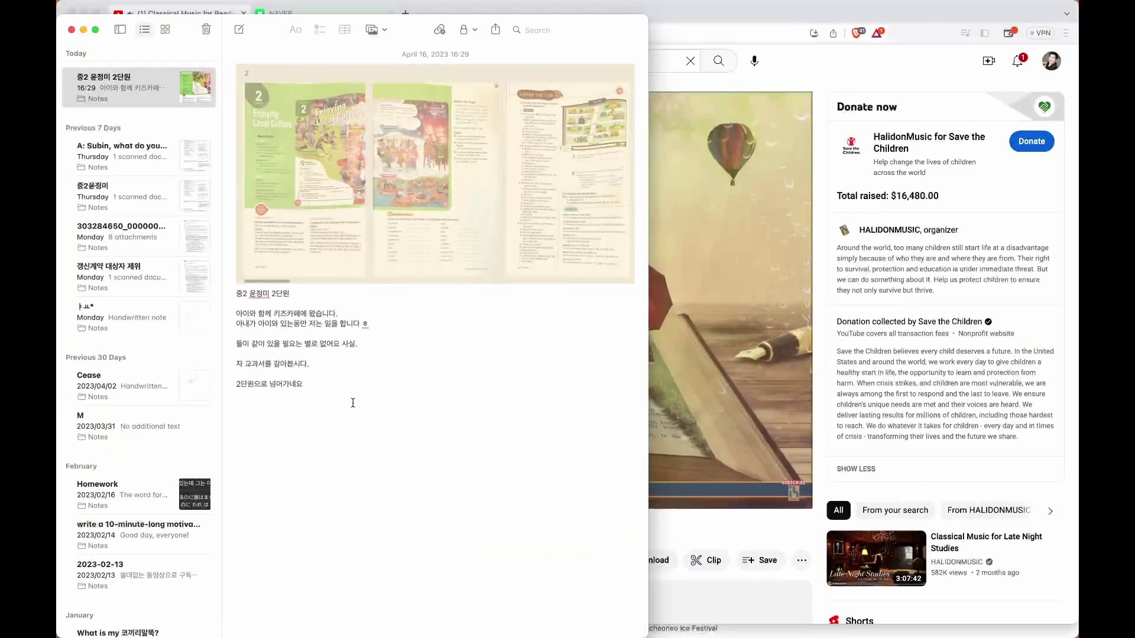
key("ctrl+Up")
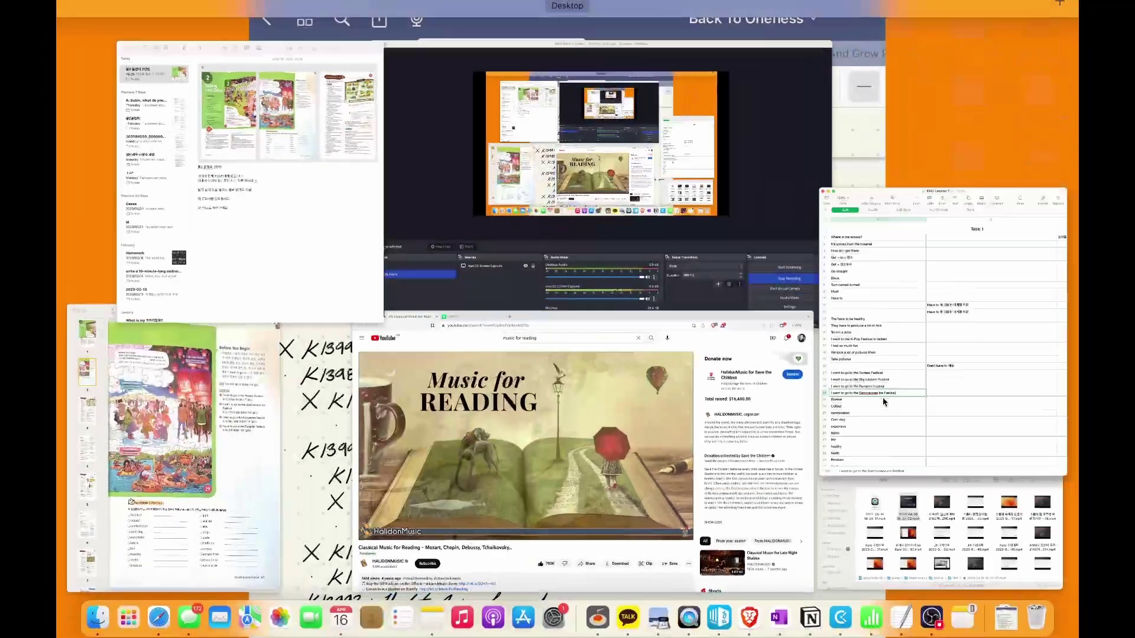
left_click(885, 402)
key("ctrl+Up")
left_click(171, 449)
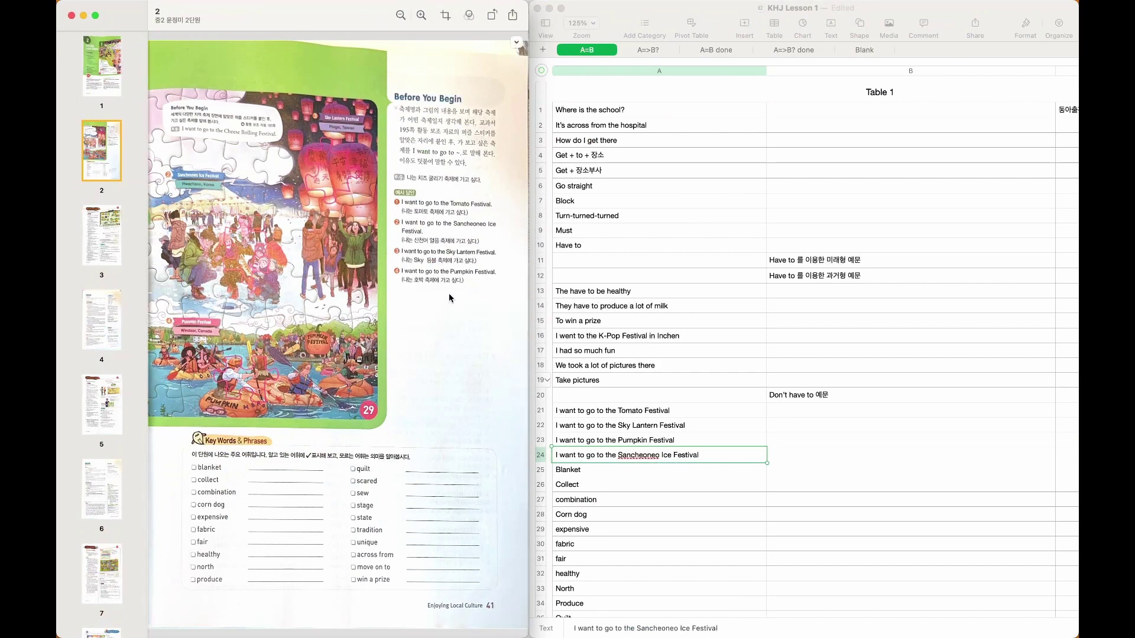
Finish editing the Ice Festival row, select the empty cell A45, and open page 3 of the scanned textbook
left_click(624, 457)
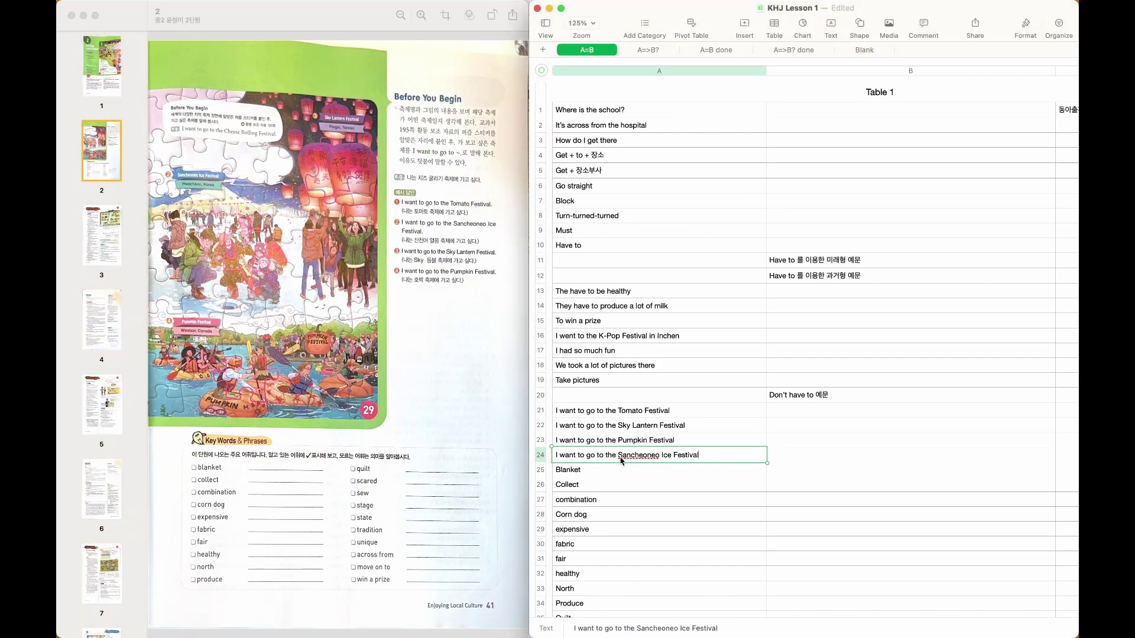
scroll(623, 456, "down", 10)
left_click(600, 342)
key("Return")
left_click(102, 232)
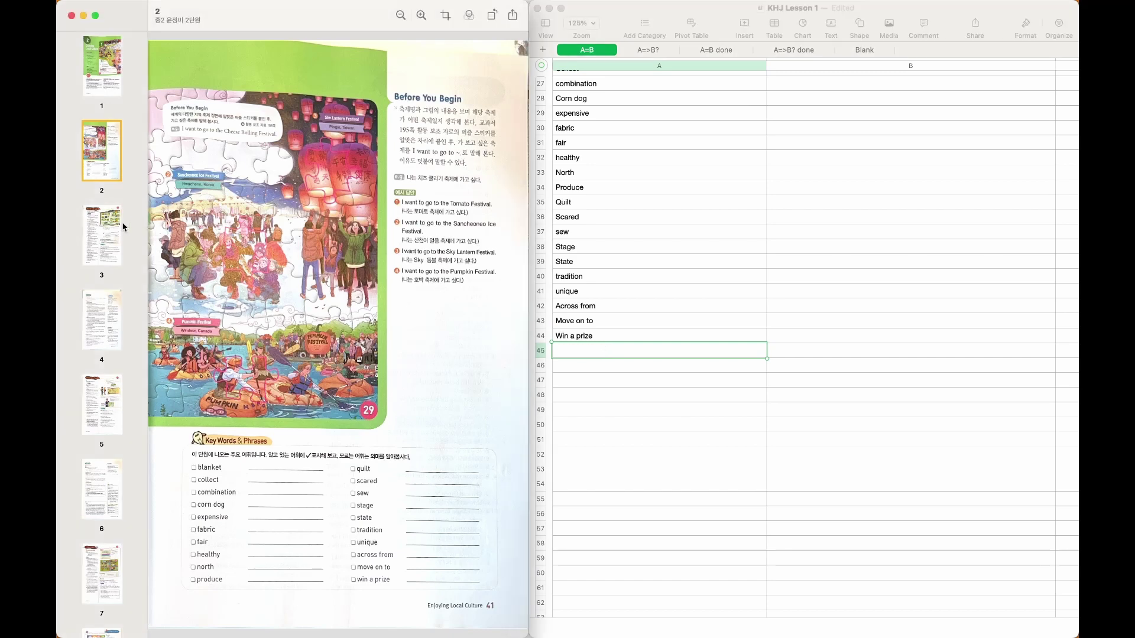
left_click(121, 229)
Enter the note "Get to 등장" in cell C4, beside the "Get + to + 장소" row
scroll(714, 182, "up", 15)
left_click(824, 175)
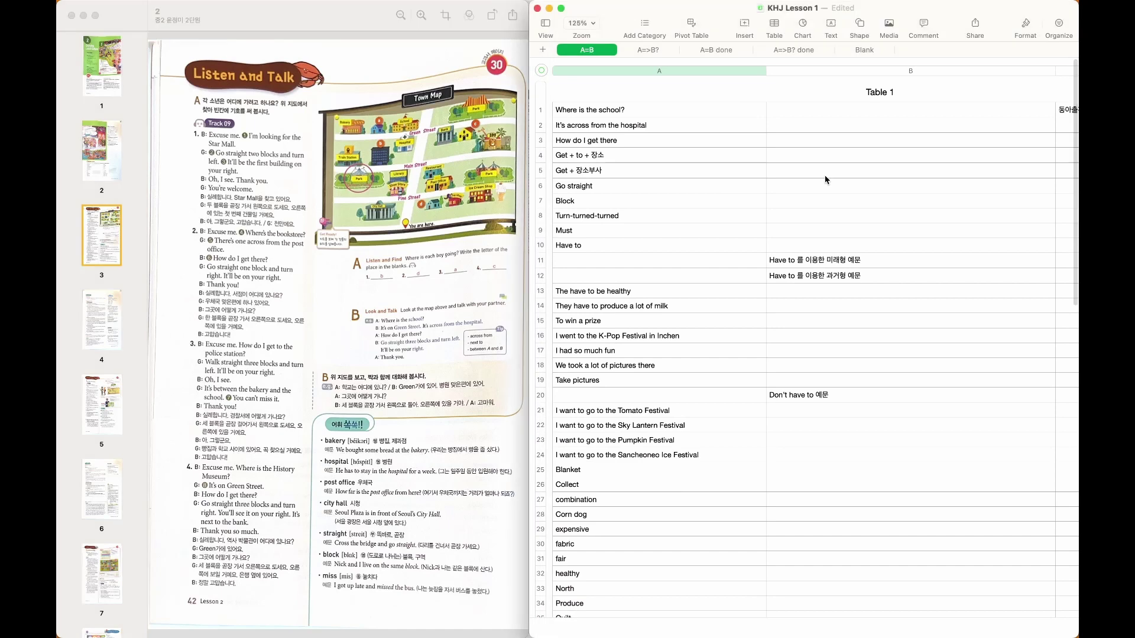
scroll(824, 175, "up", 10)
left_click(824, 175)
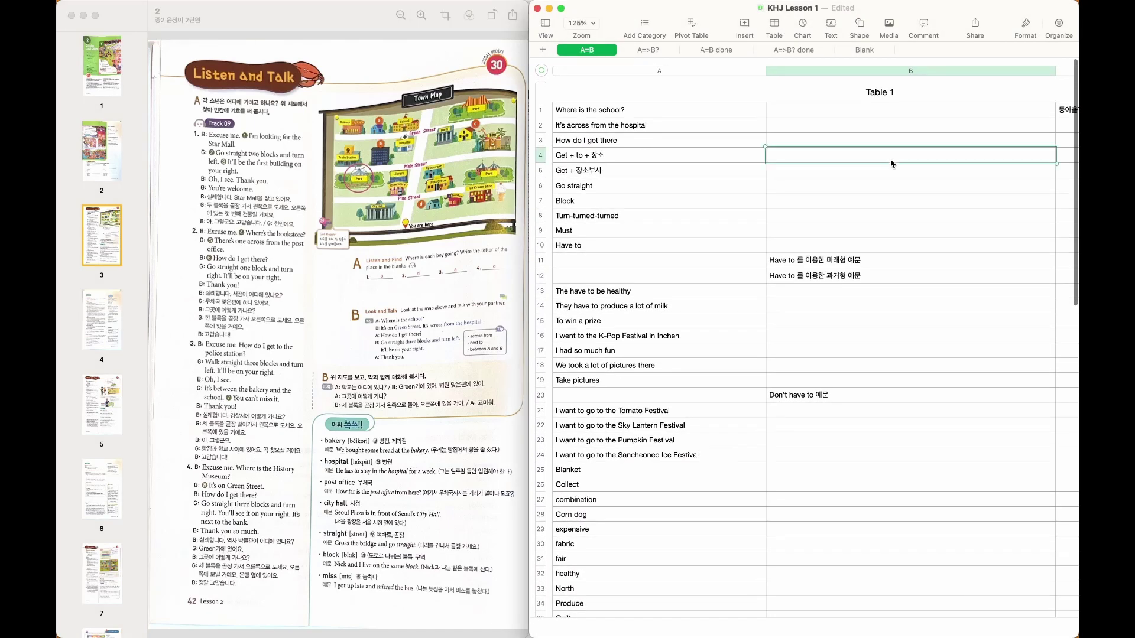
key("Right")
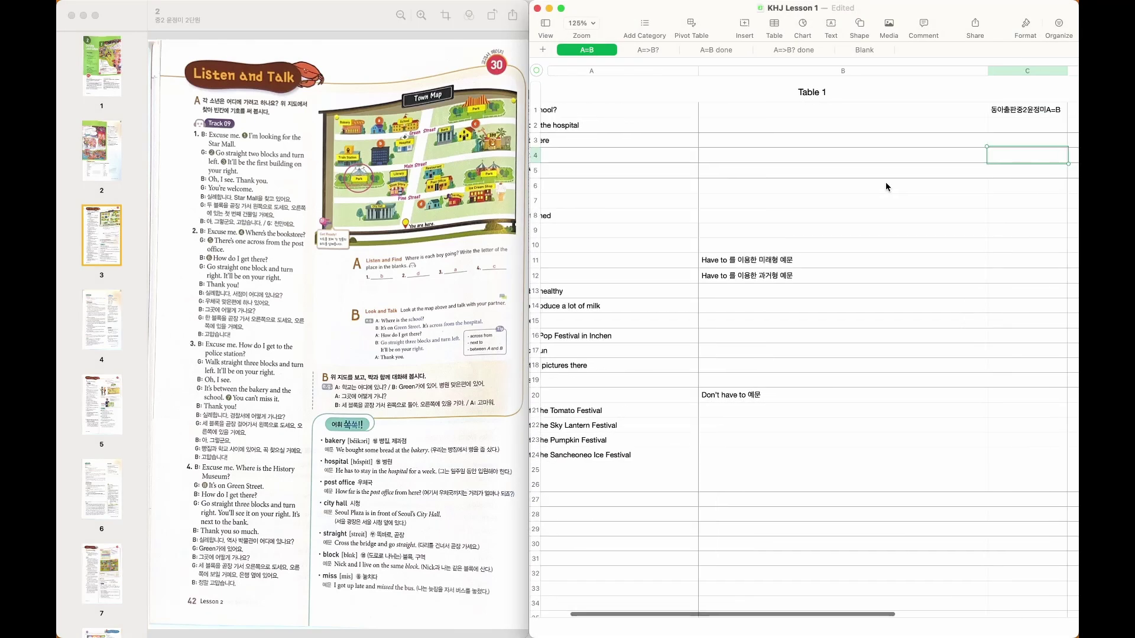
key("Down")
key("Down")
key("Down")
key("Down")
key("Left")
key("Up")
key("Up")
key("Up")
key("Up")
key("Up")
key("Down")
key("Right")
type("get s")
key("BackSpace")
key("BackSpace")
key("BackSpace")
key("BackSpace")
key("BackSpace")
type("Get to 등")
type("장")
scroll(890, 188, "left", 5)
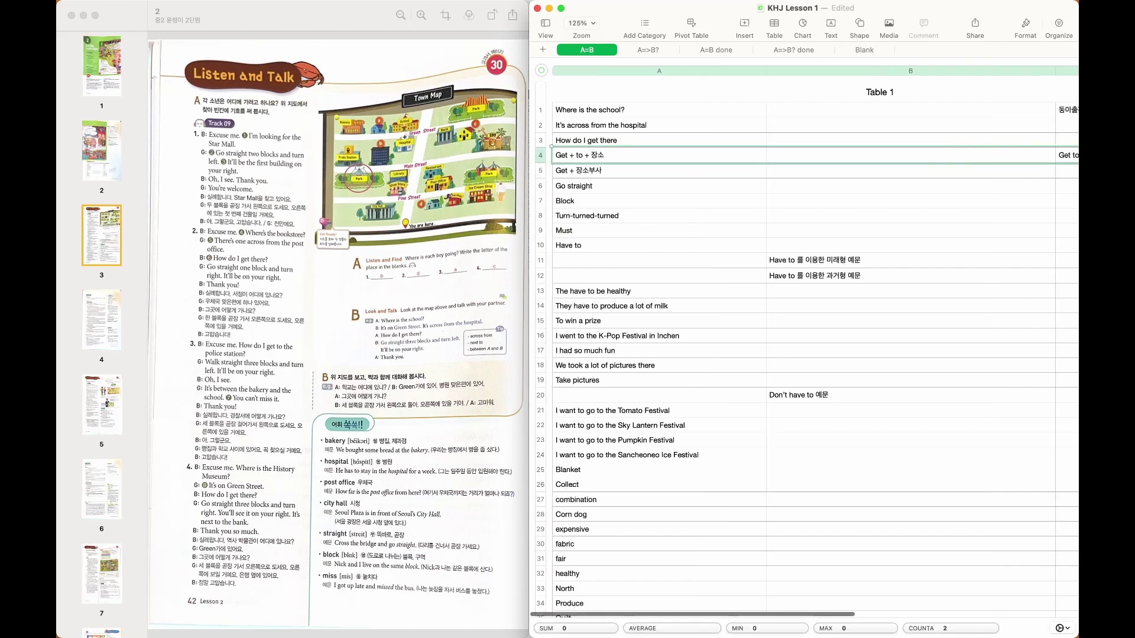
scroll(890, 187, "right", 10)
key("shift+Left")
key("shift+Left")
left_click(932, 155)
key("Return")
Widen the spreadsheet window across the screen so columns A to D all fit
key("Left")
key("Left")
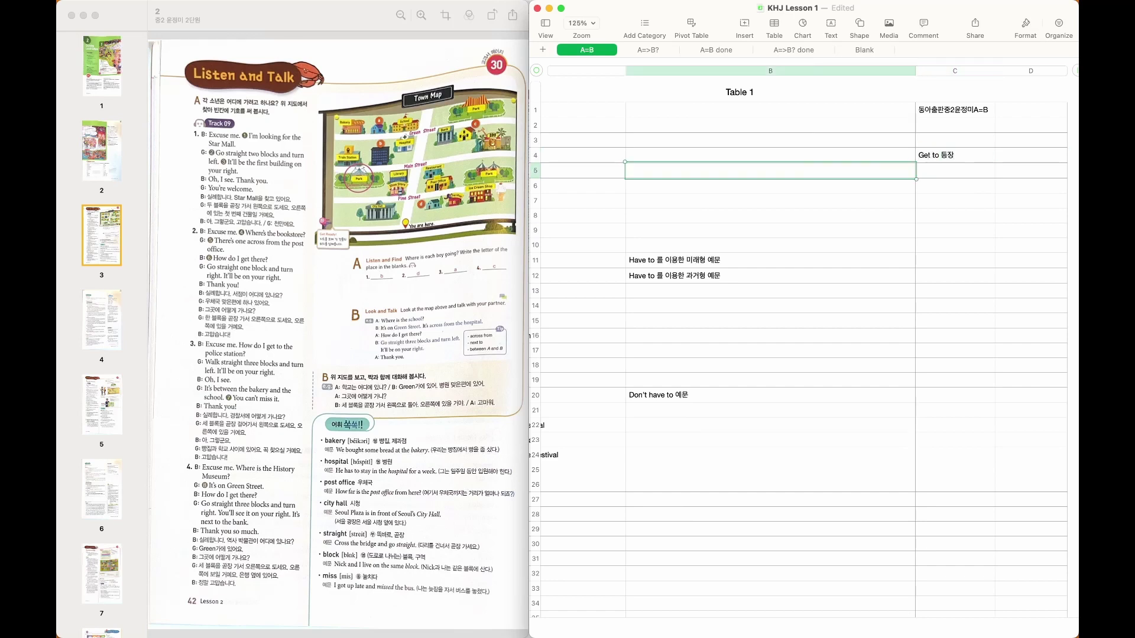
key("Down")
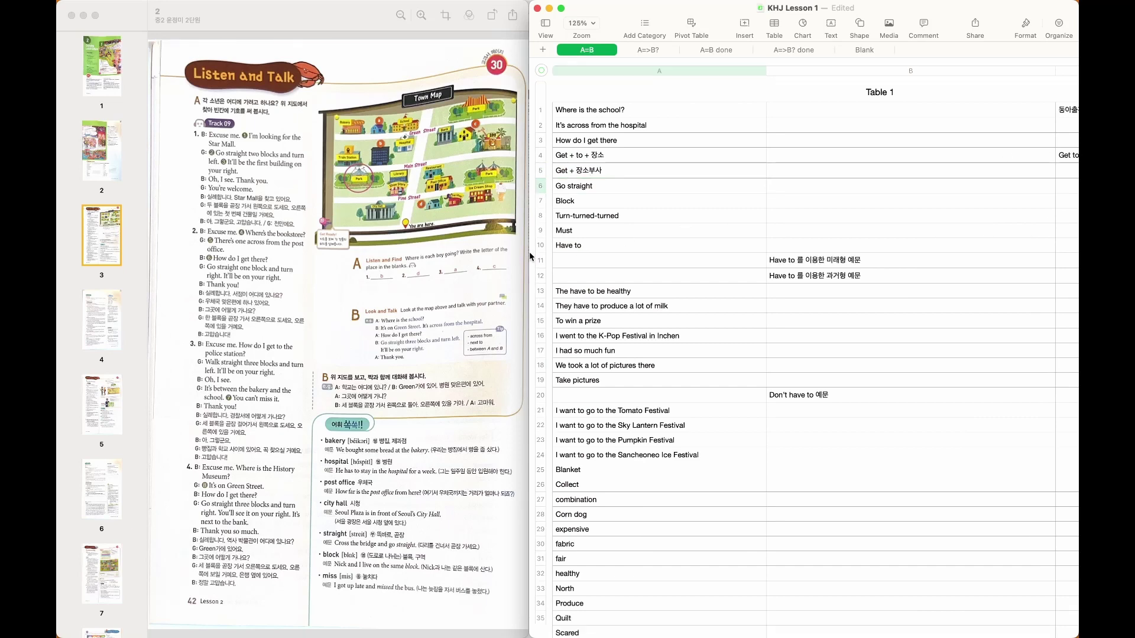
key("ctrl+fn+f")
left_click(282, 206)
left_click(337, 176)
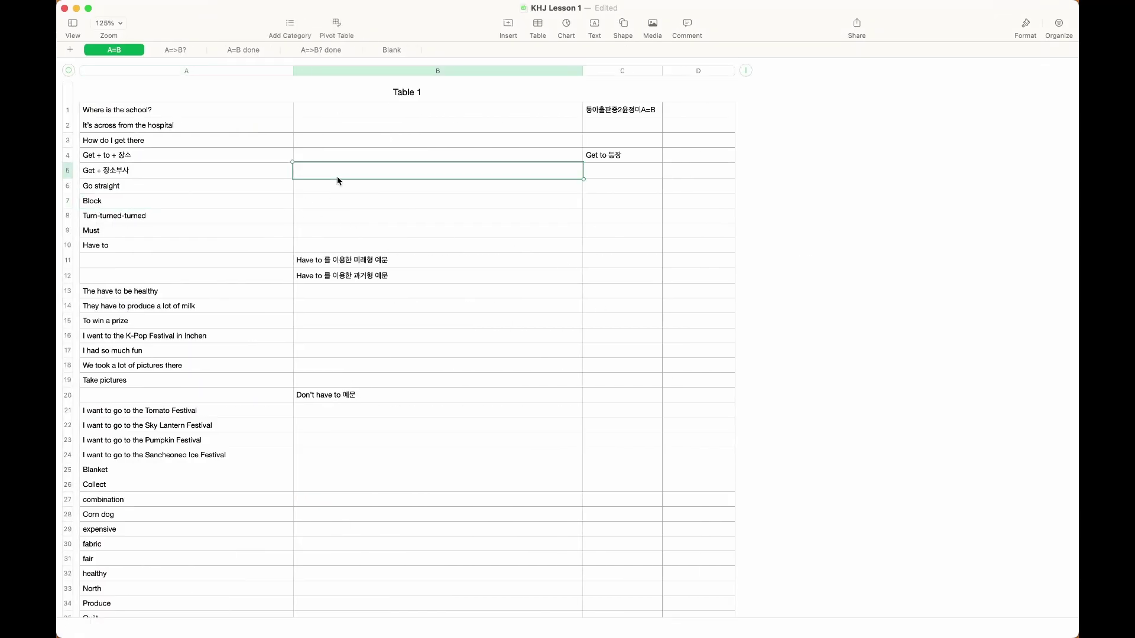
Enter the note "Have to 등장" in cell C10, beside the "Have to" row
key("Left")
key("Down")
key("Down")
key("Down")
key("Down")
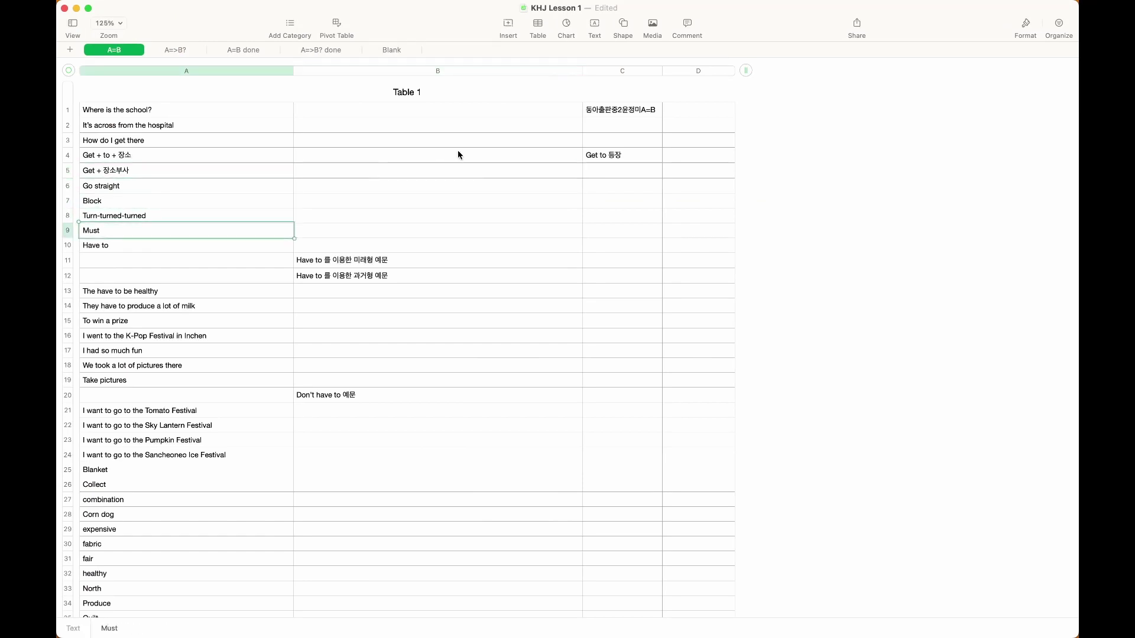
key("Down")
key("Right")
key("Right")
type("ㅗㅁㅍㄷ")
key("BackSpace")
key("BackSpace")
key("BackSpace")
key("BackSpace")
type("Have to 등장")
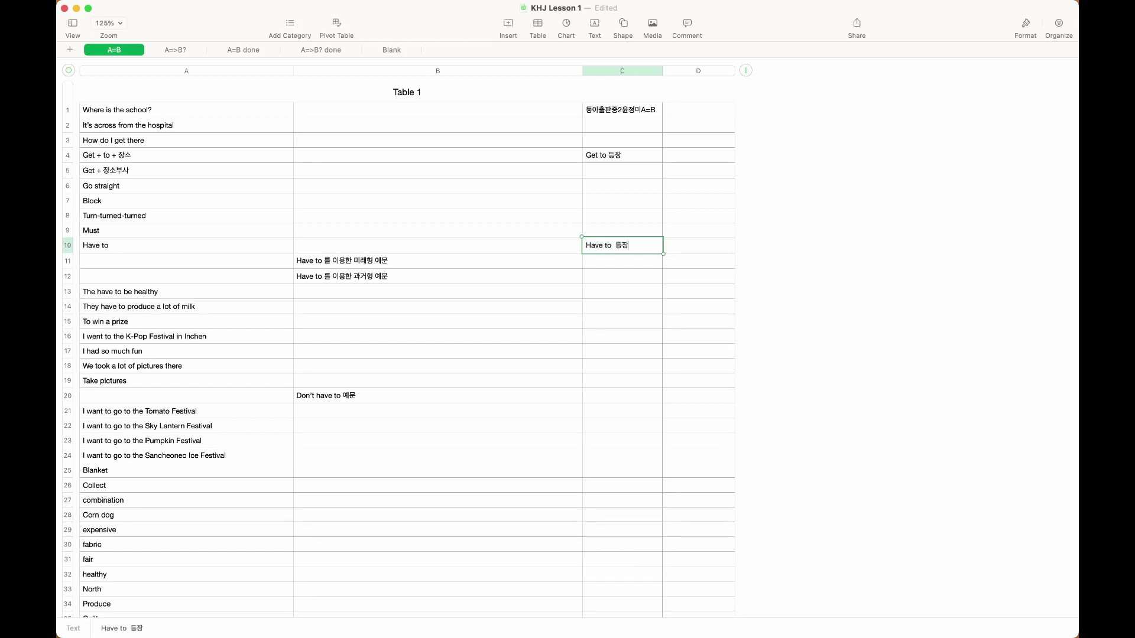
key("Return")
key("Up")
key("Return")
Enter the note "to부정사 등장" in cell C15, beside the "To win a prize" row
key("Left")
key("Left")
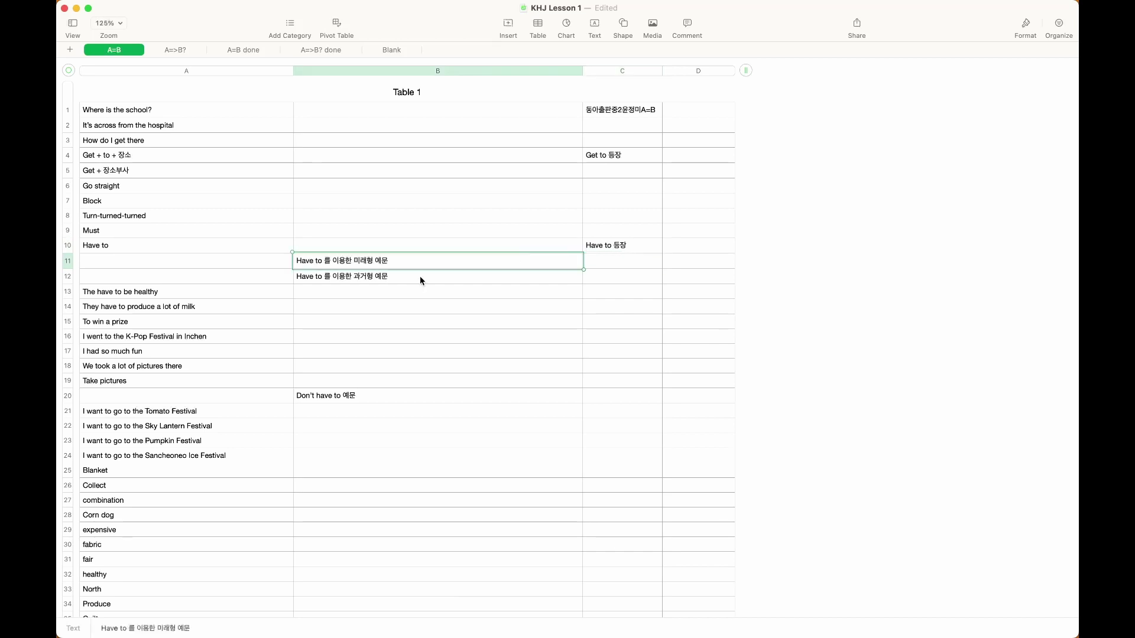
key("Down")
key("Down")
key("Down")
key("Down")
key("Right")
key("Right")
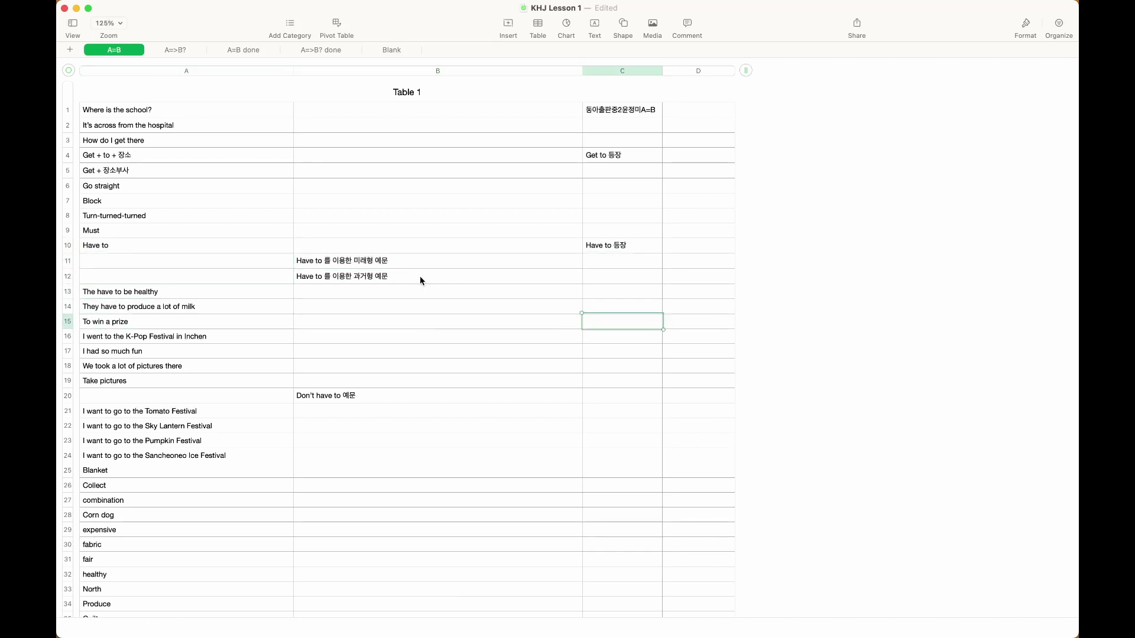
type("to부정사 등장")
key("Return")
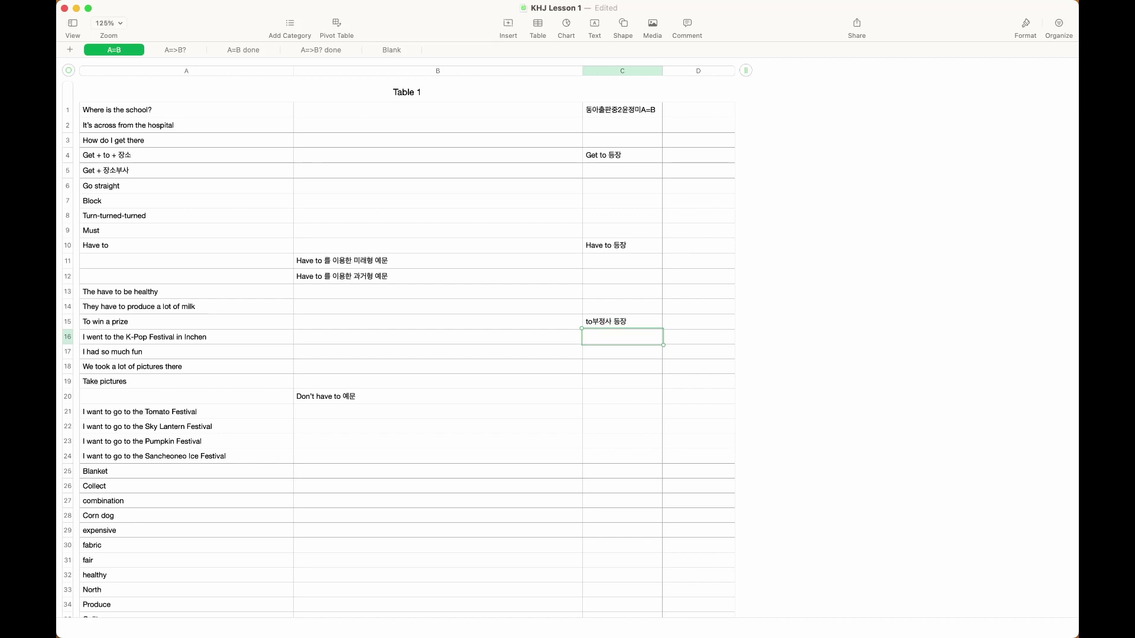
Enter the same note "to부정사 등장" in cell C16, beside the K-Pop Festival row
left_click(591, 337)
type("to부정사")
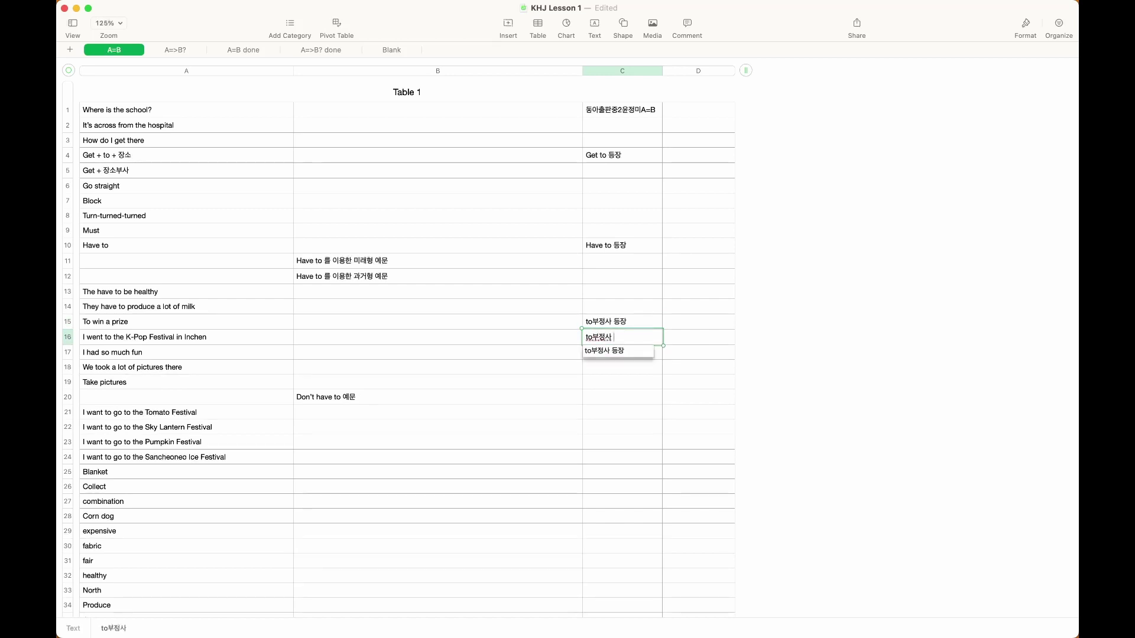
key("Return")
key("Return")
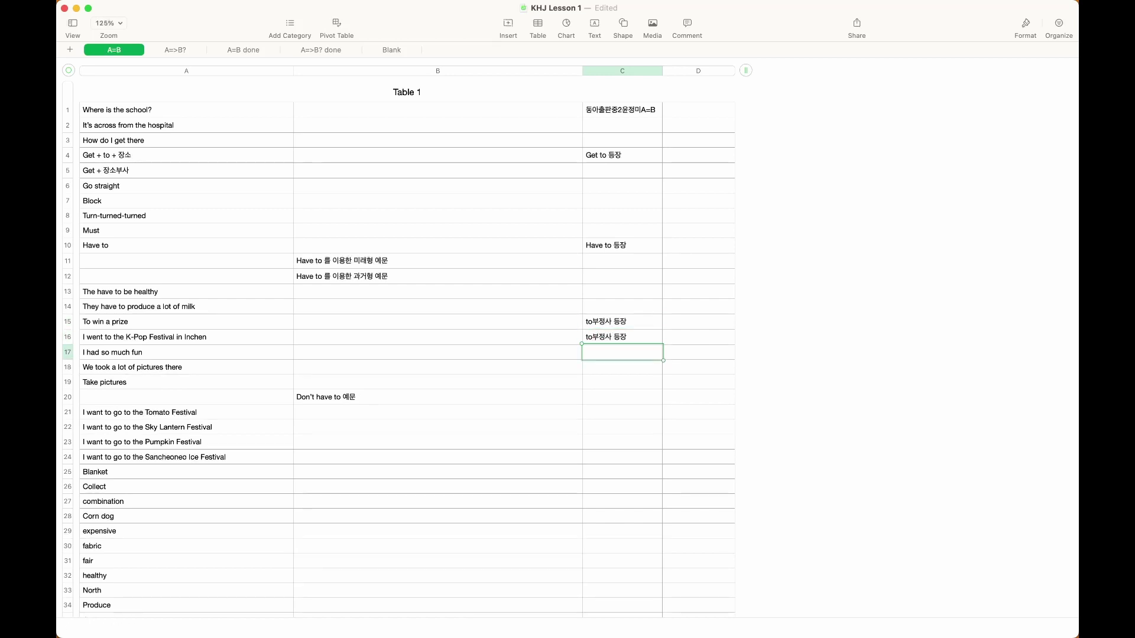
Look through the remaining rows for further notes, ending at the first empty cell in column A, A45
left_click(622, 367)
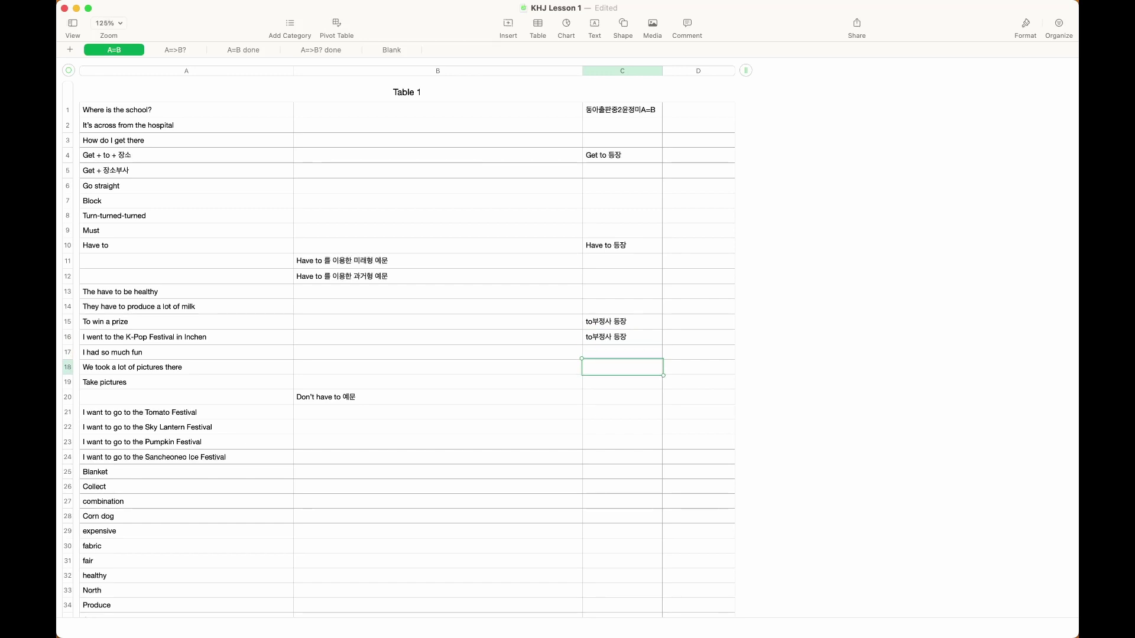
key("Down")
key("Down")
key("Down")
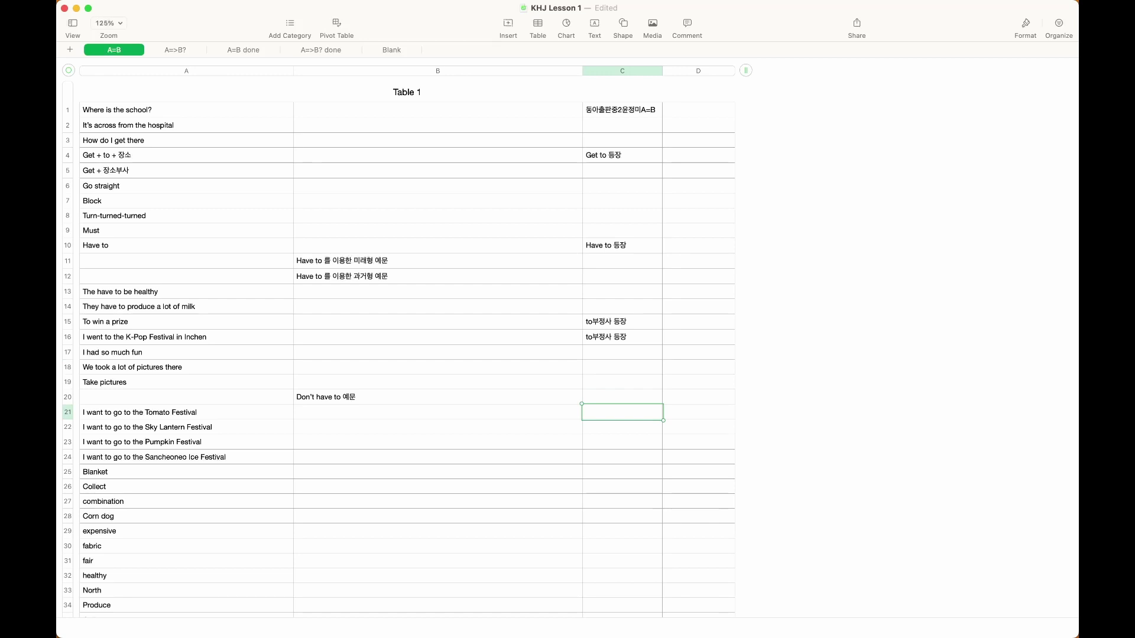
key("Down")
key("Down")
key("Down")
key("Down")
key("Down")
key("Down")
key("Down")
key("Up")
key("Up")
key("Down")
key("Down")
key("Down")
key("Down")
key("Down")
key("Down")
key("Down")
key("Down")
left_click(186, 615)
key("Down")
key("Down")
key("Down")
key("Down")
key("Down")
key("Down")
key("Down")
key("Down")
key("Down")
key("Down")
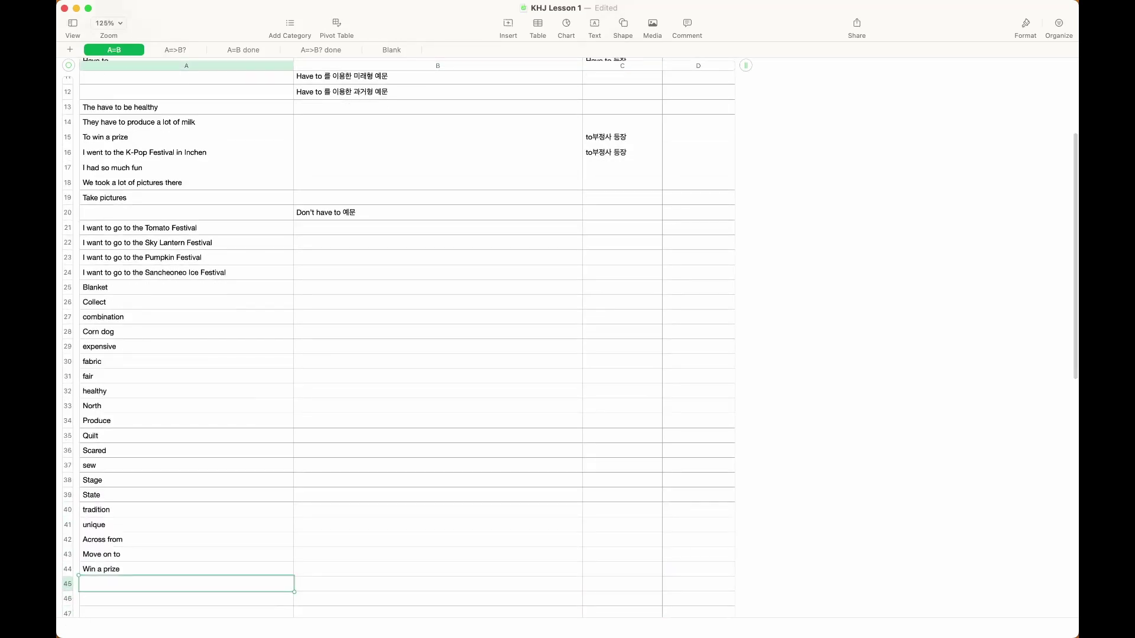
Put the spreadsheet window back beside the textbook, check the neighbouring pages, and return to the Listen and Talk page
left_click_drag(609, 378, 528, 377)
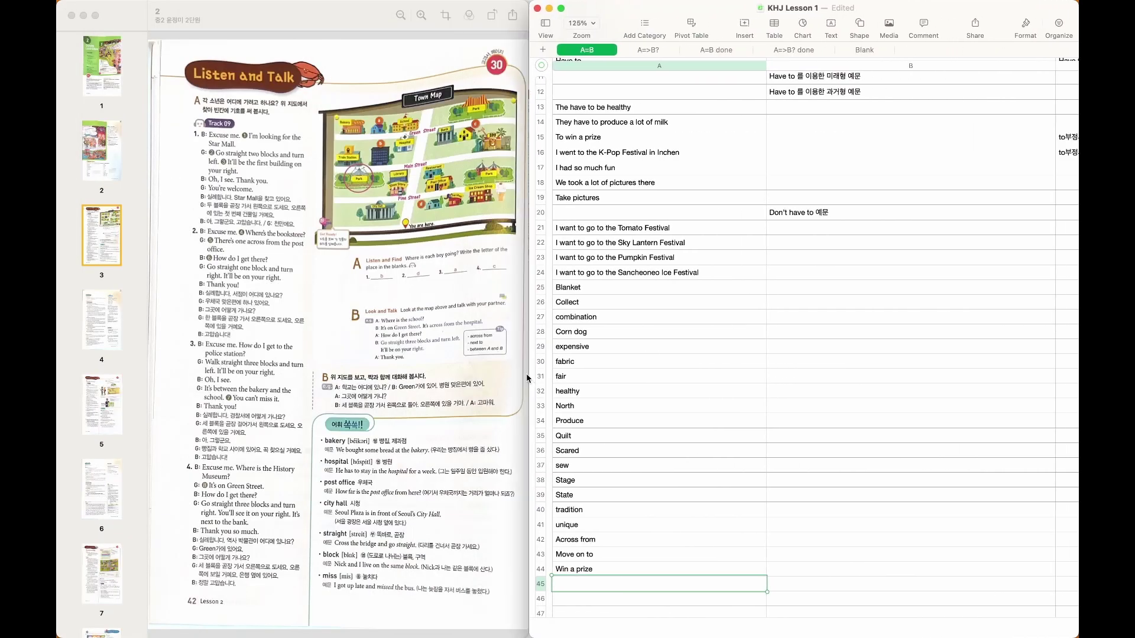
left_click(224, 239)
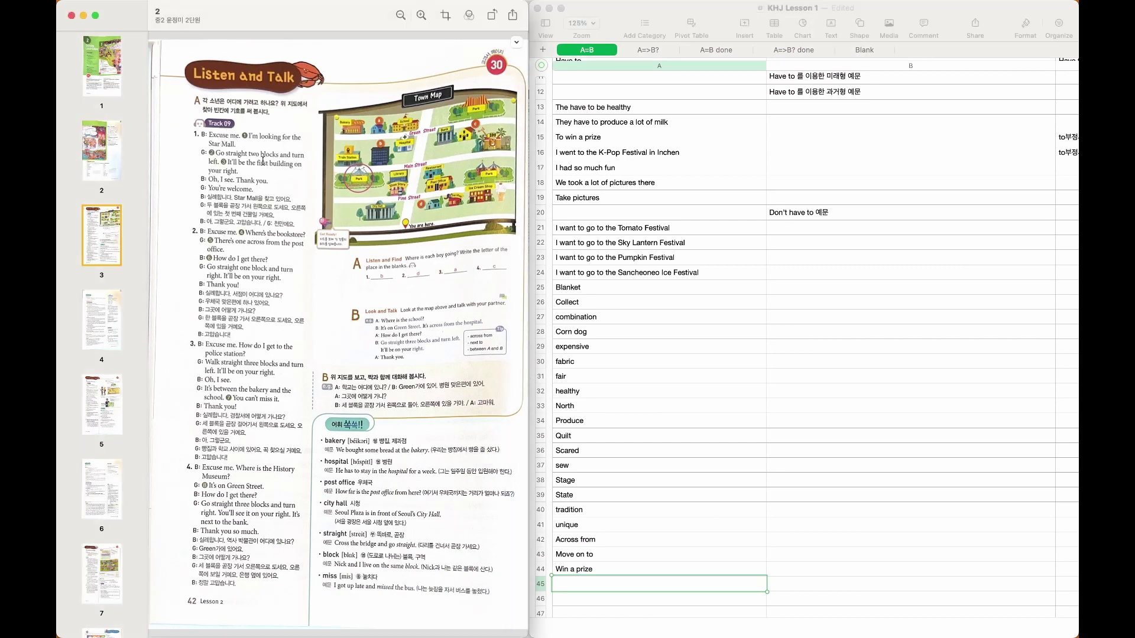
scroll(414, 177, "up", 3)
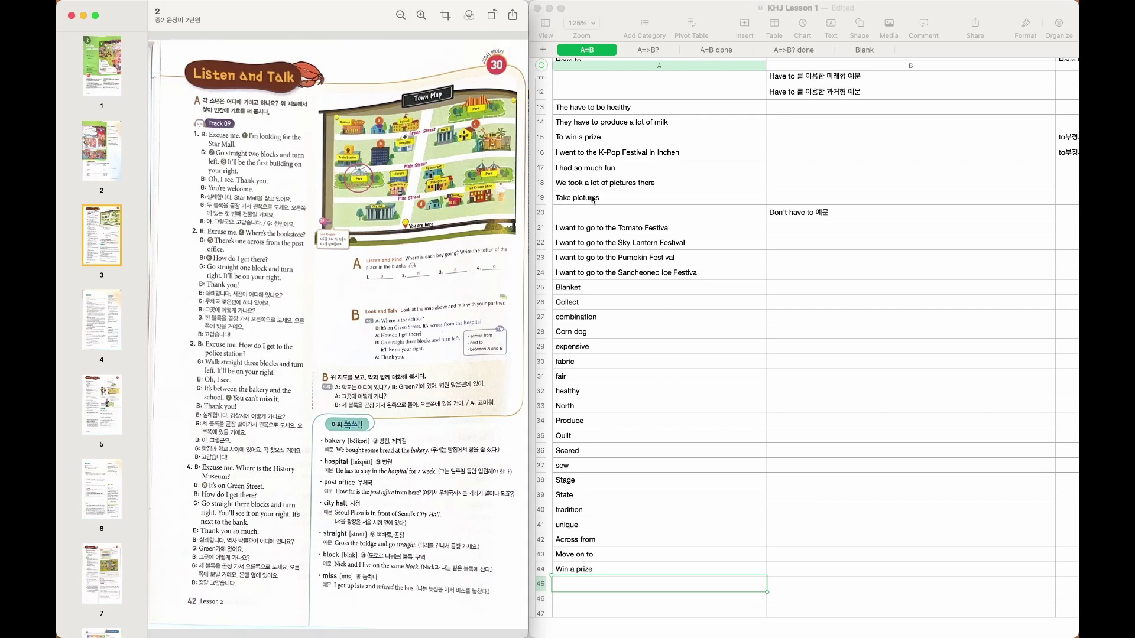
scroll(467, 213, "up", 5)
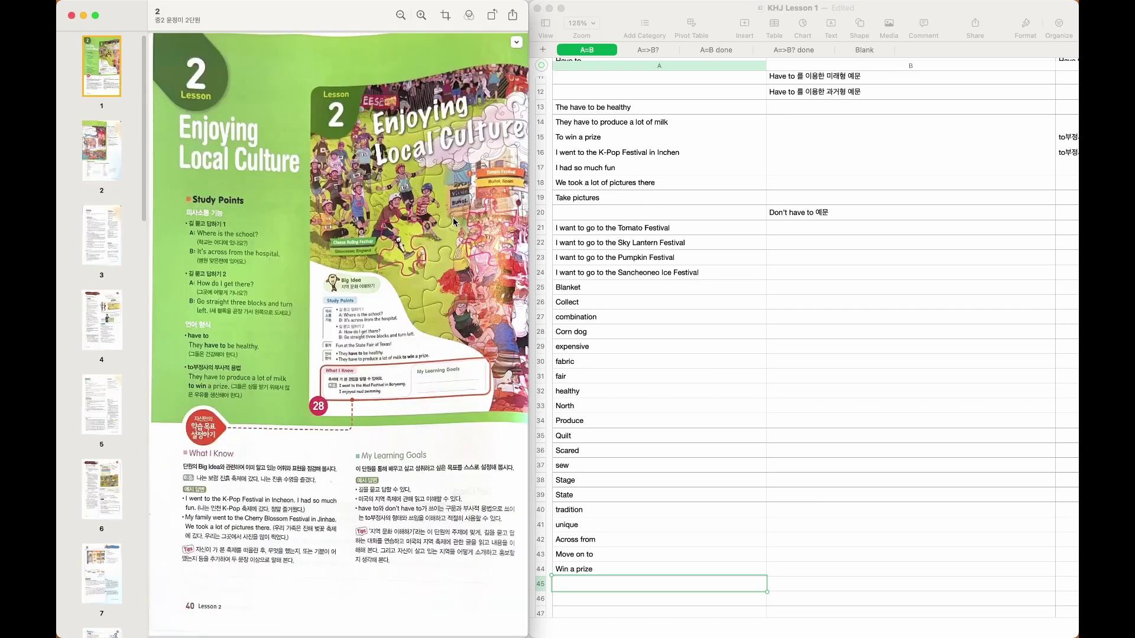
scroll(452, 218, "down", 3)
scroll(454, 222, "down", 3)
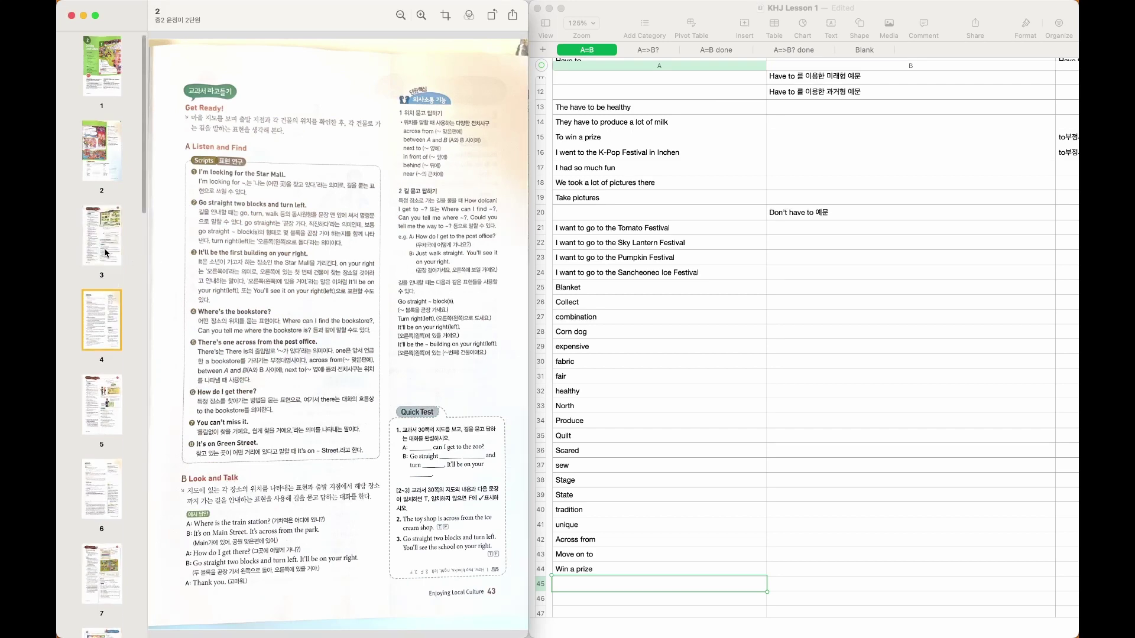
scroll(250, 283, "up", 3)
Enter the sentence "I am looking for the Star Mall" in cell A45
double_click(602, 581)
type("I am ")
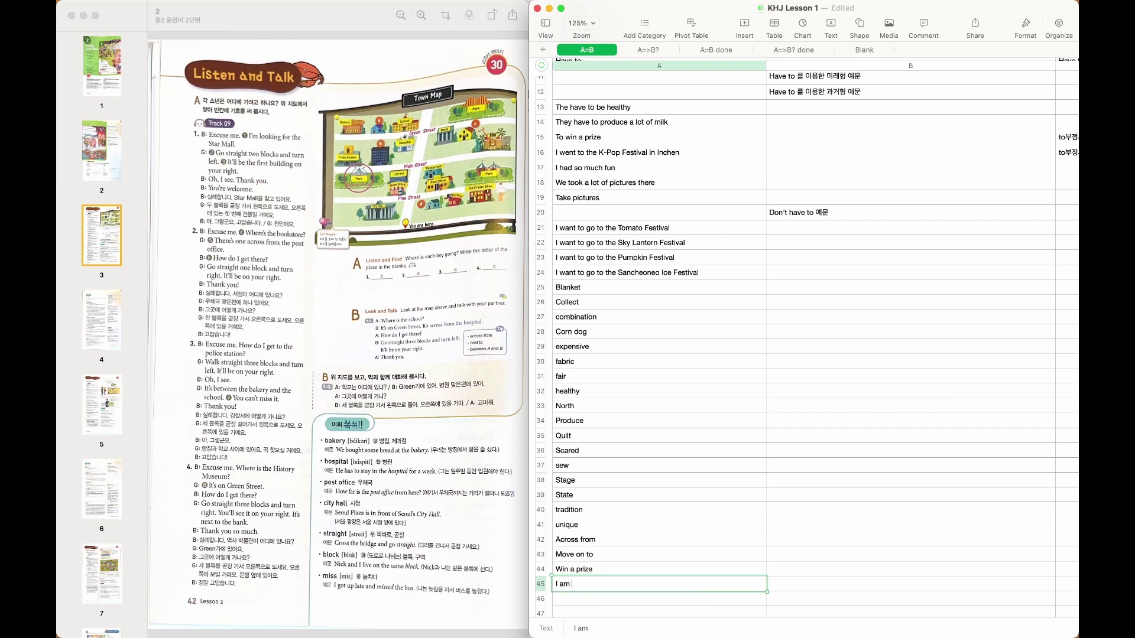
type("looking for the s")
key("BackSpace")
type("Star Mall")
key("Return")
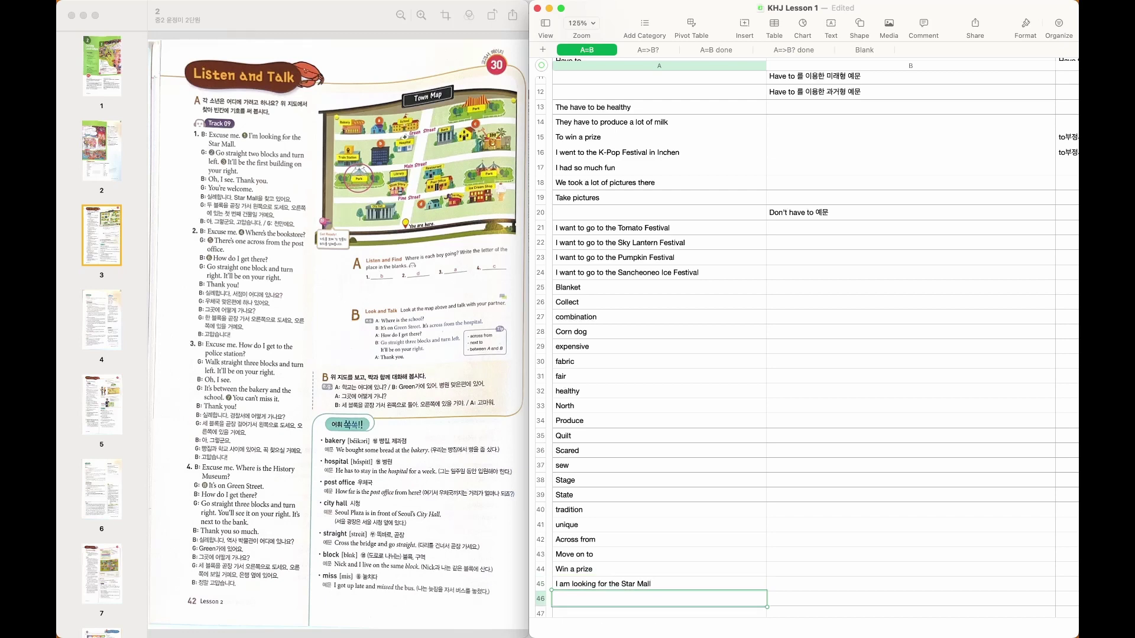
key("Down")
key("Down")
key("Down")
key("Down")
key("Down")
key("Down")
key("Down")
key("Down")
key("Down")
key("Down")
key("Down")
key("Down")
key("Down")
key("Down")
key("Down")
key("Down")
key("Down")
key("Up")
key("Up")
key("Up")
key("Up")
key("Up")
key("Up")
key("Up")
key("Up")
key("Up")
key("Up")
key("Up")
key("Up")
key("Up")
key("Up")
key("Up")
key("Up")
key("Up")
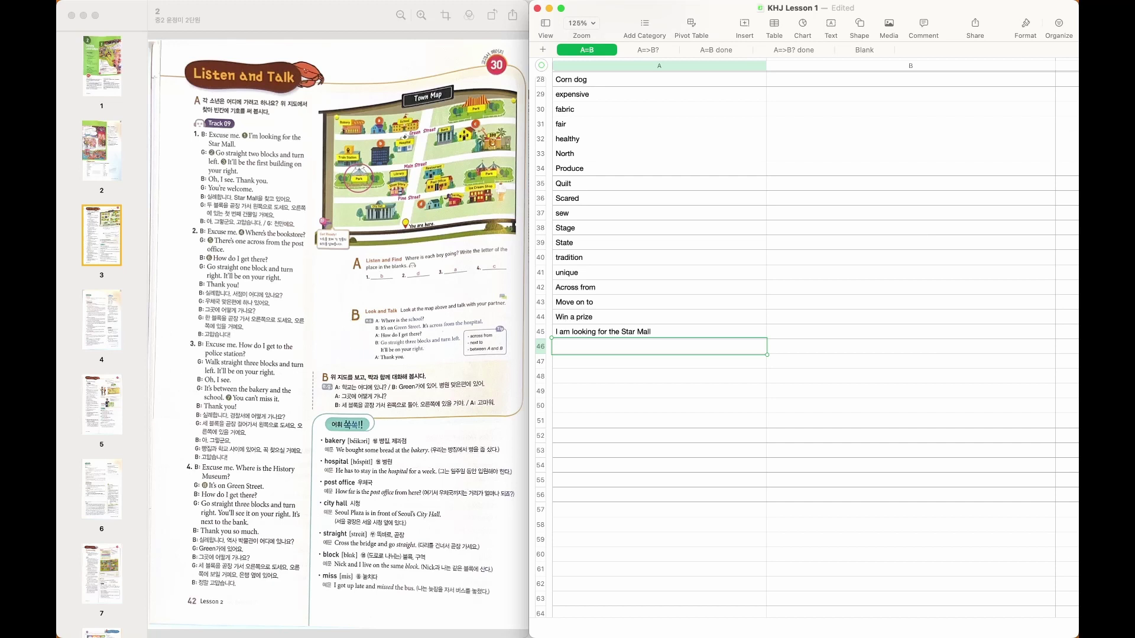
Enter "On your right" in cell A46 and "How do I get to the police station?" in cell A47
type("O")
key("BackSpace")
type("On your right")
key("Return")
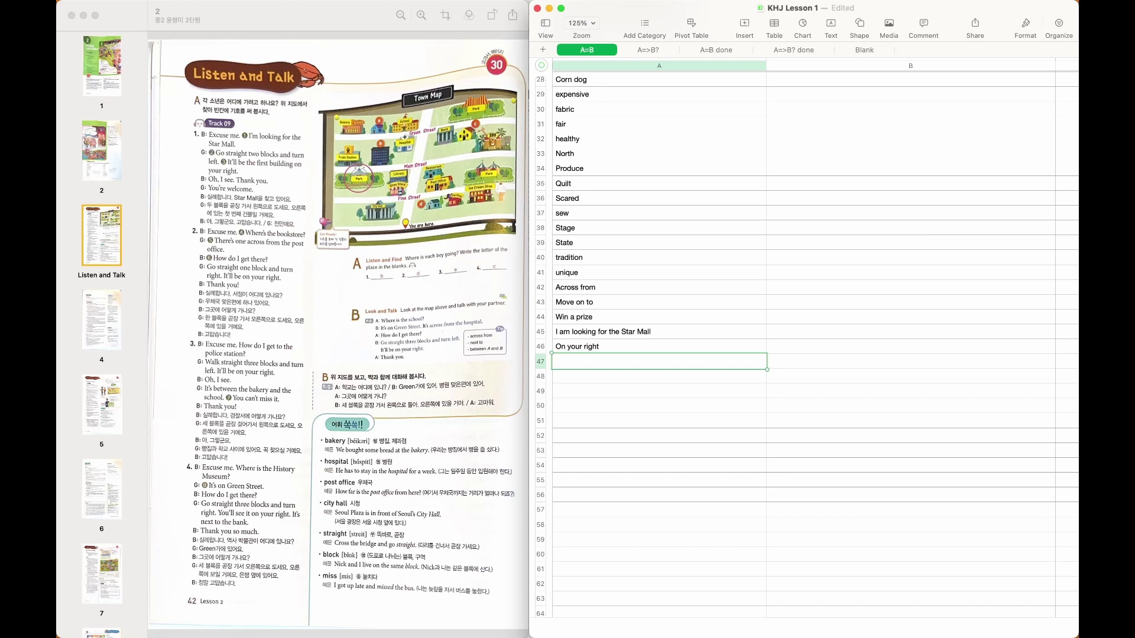
type("How do I get to the poli")
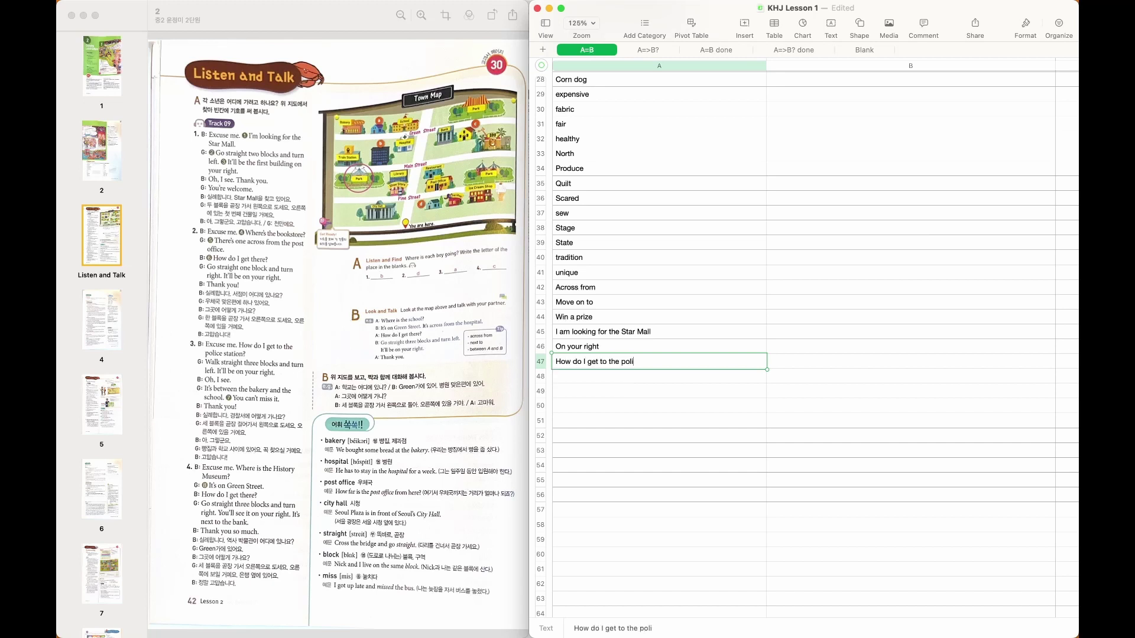
type("ce station?")
key("Return")
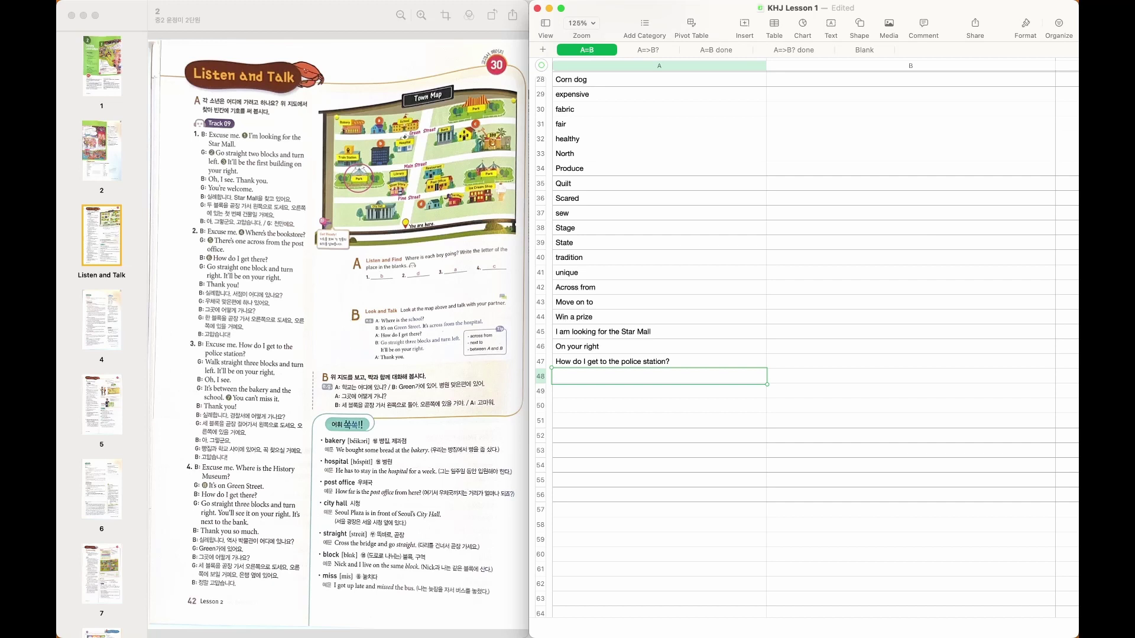
Enter "It's between the bakery and the school" in cell A48, correcting the spelling of "between"
type("It's betwen the bakery and the")
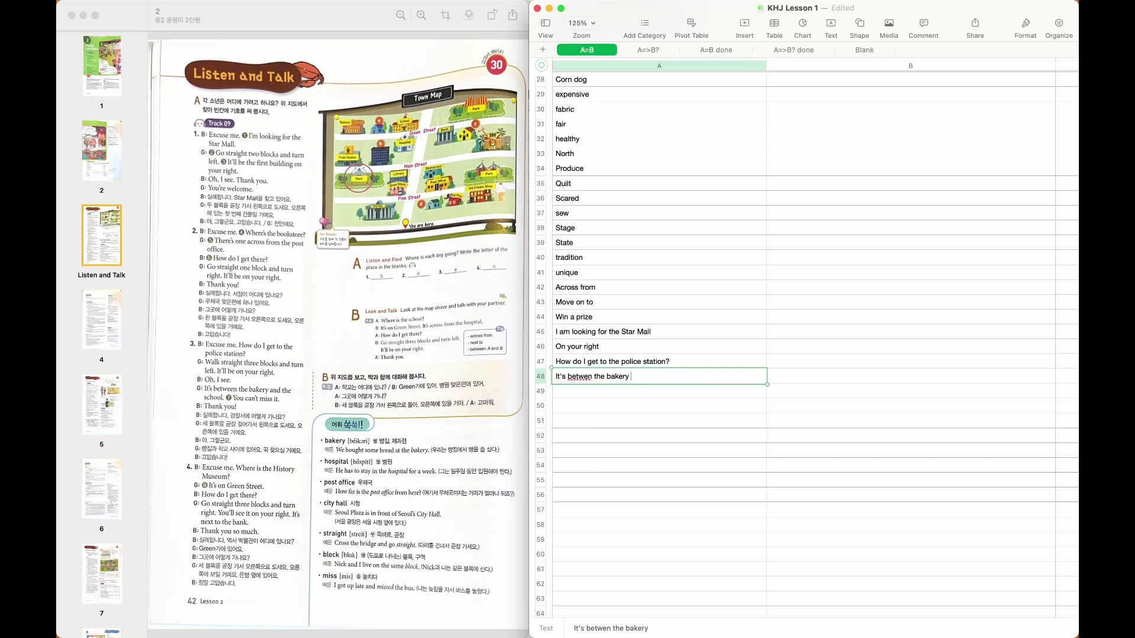
type("hool")
key("Return")
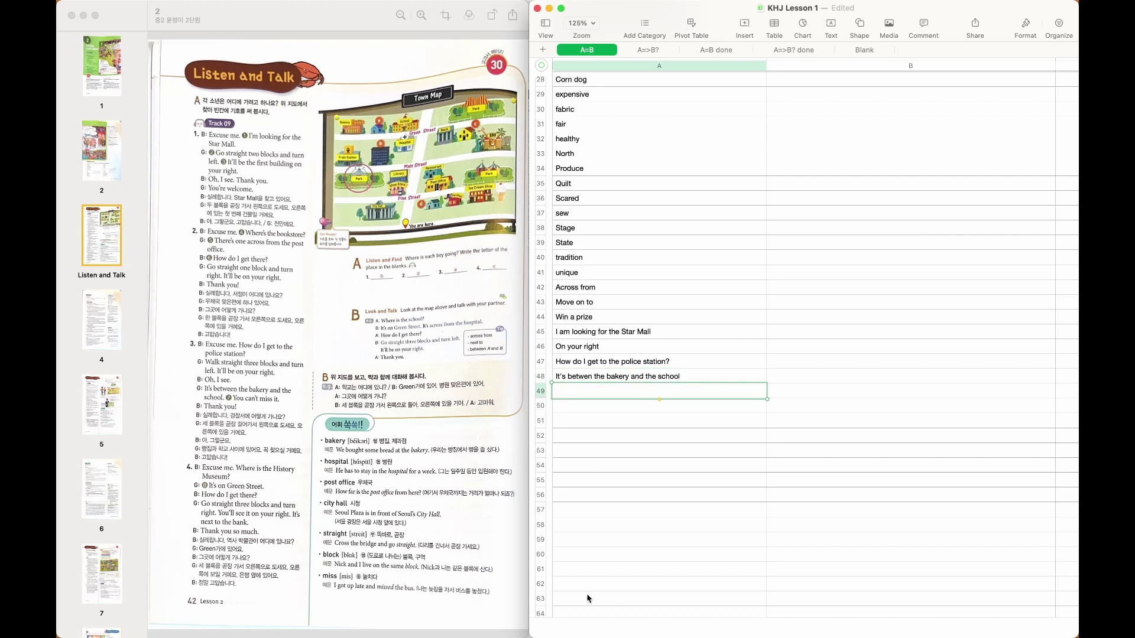
left_click(587, 380)
left_click(589, 379)
type("e")
key("Return")
Enter the sentence "It's on Green Street" in cell A49
type("It's on Green ")
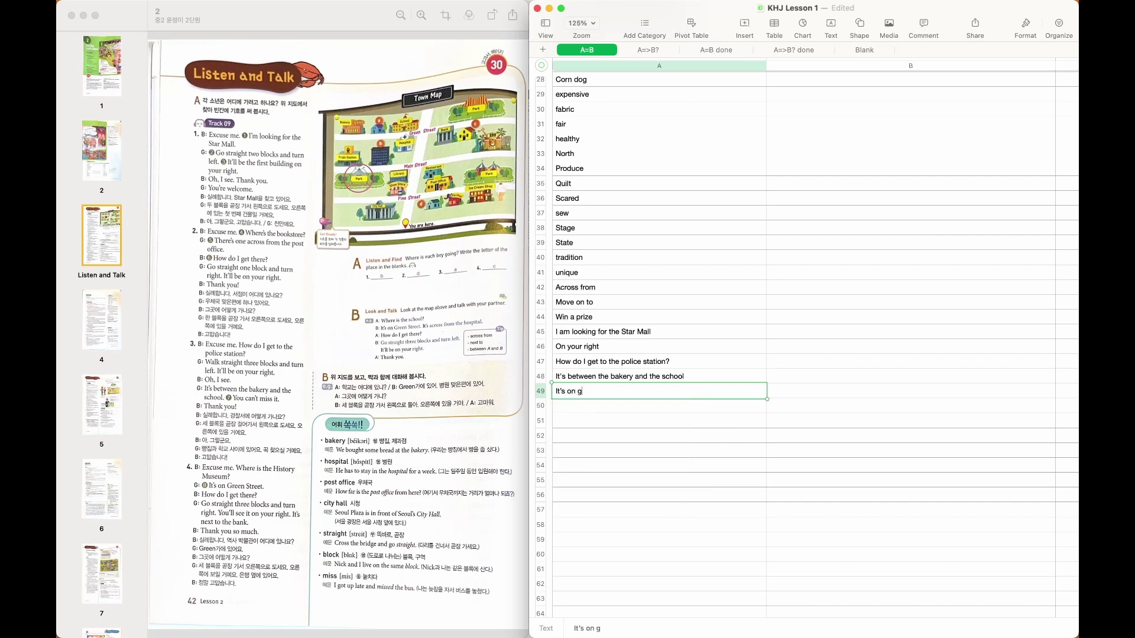
type("Street")
key("Return")
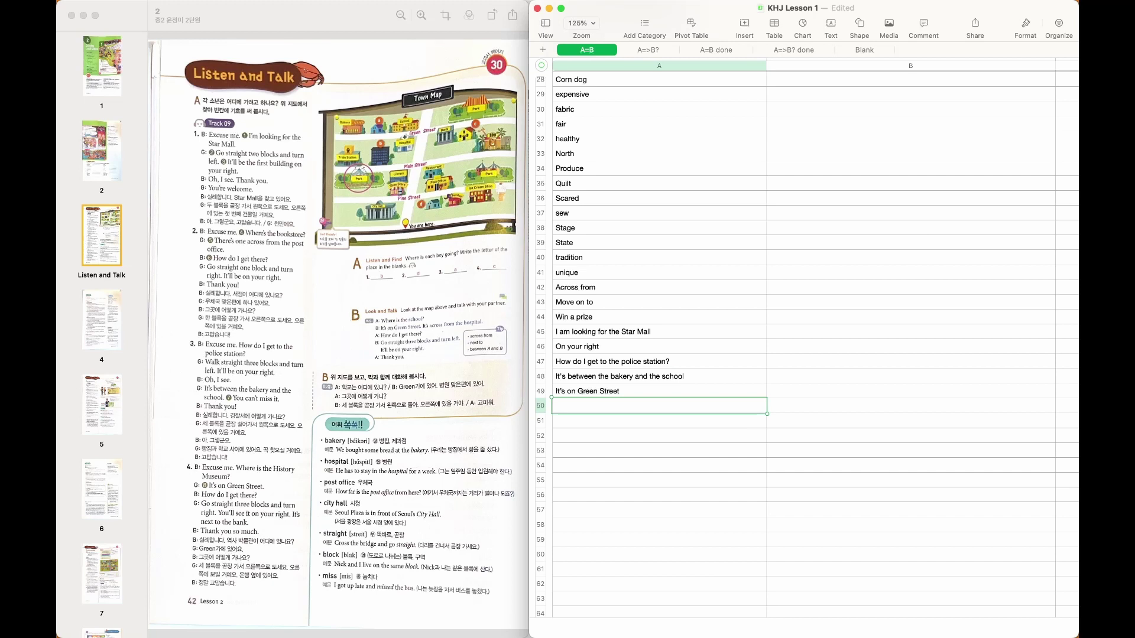
Enter the vocabulary words "bakery", "Hospital", "Post office" and "City hall" in cells A50 to A53
left_click(393, 331)
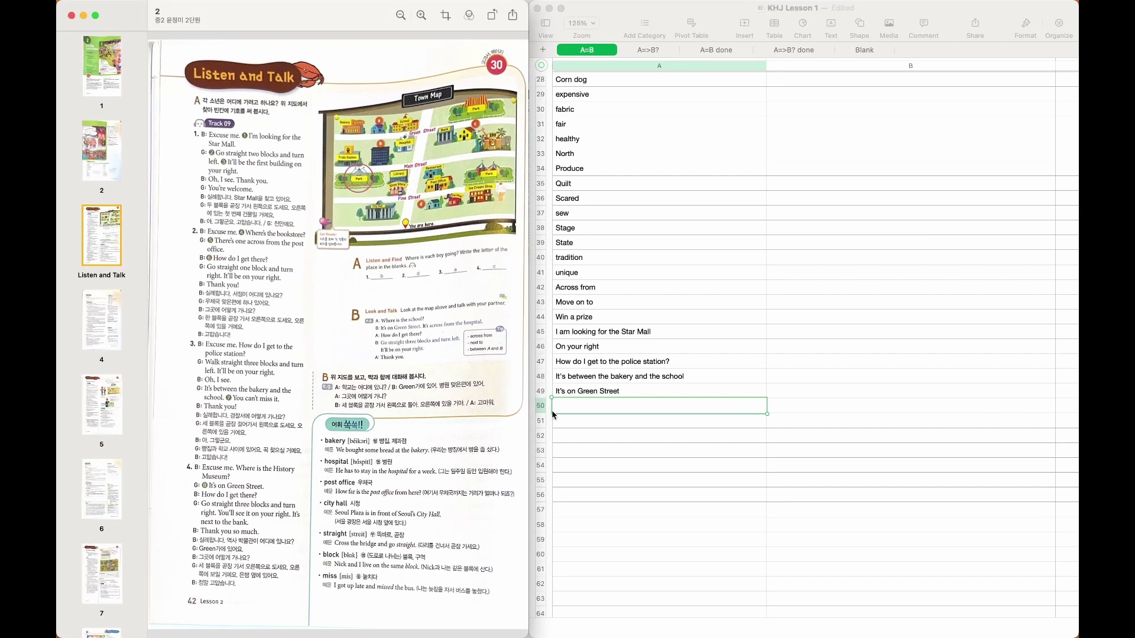
left_click(608, 424)
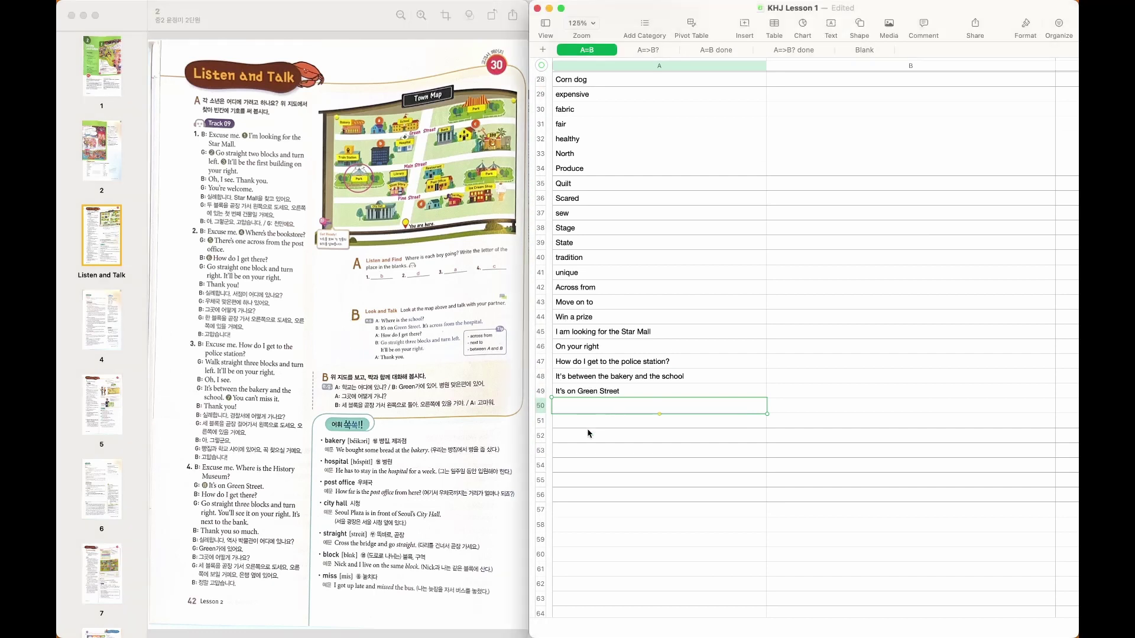
type("bakery")
key("Return")
type("Hospital")
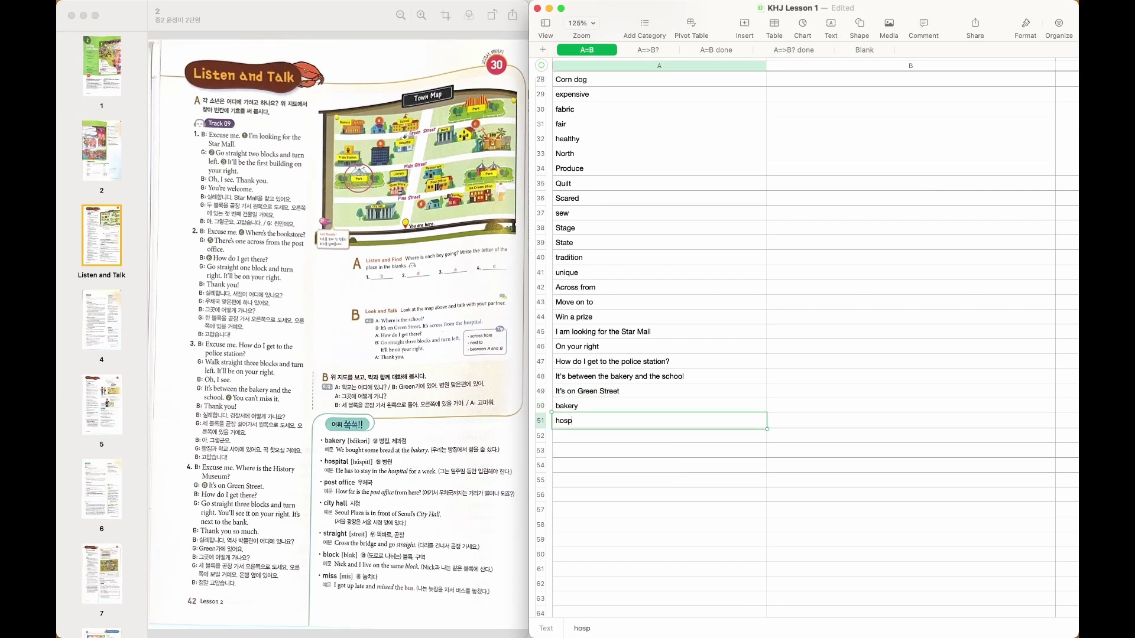
key("Return")
type("Post offi")
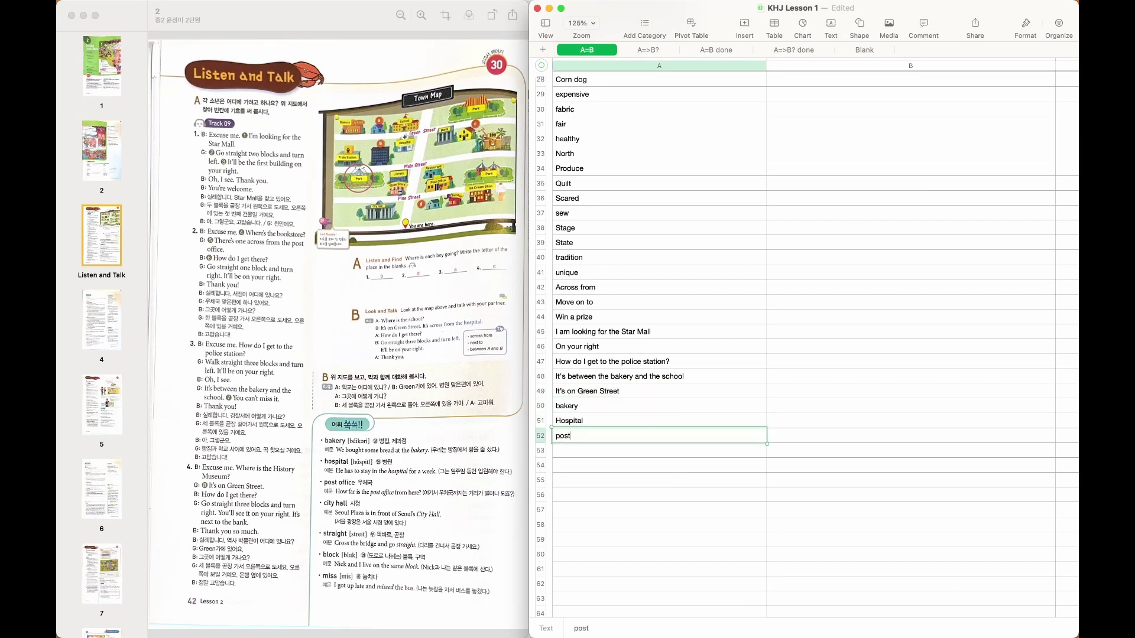
type("ce")
key("Return")
type("City hall")
key("Return")
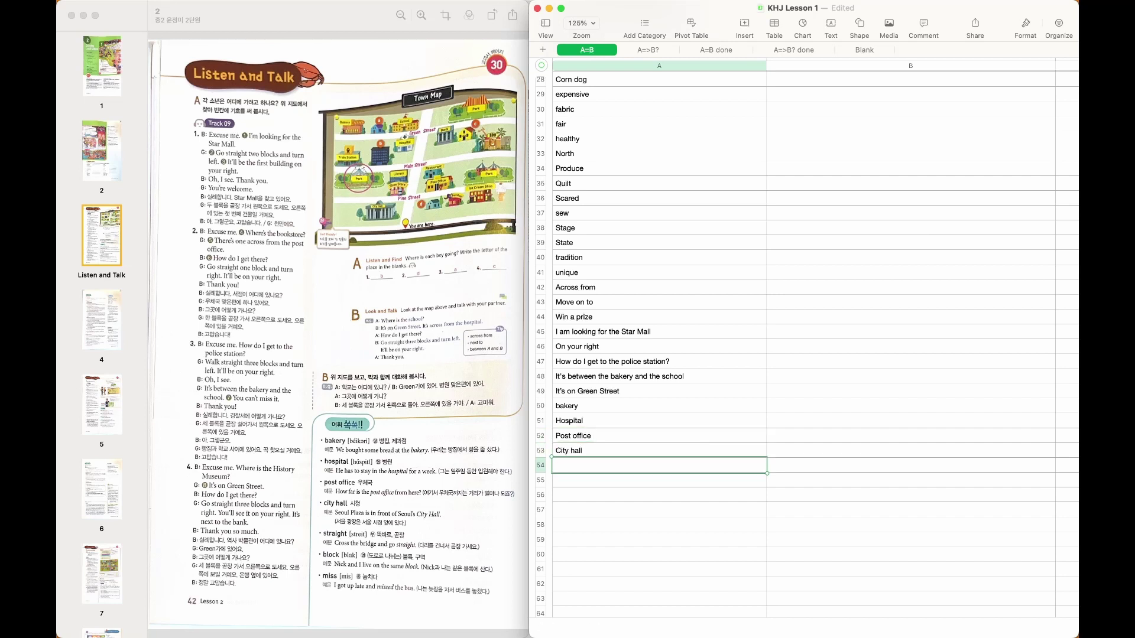
Enter the vocabulary words "straight", "block" and "Miss" in cells A54 to A56
type("straight")
key("Return")
type("block")
key("Return")
type("Miss")
key("Return")
Insert a row between "bakery" and "Hospital" and enter "We bought some bread at the bakery" in it
key("Up")
key("Up")
key("Up")
key("Up")
key("Up")
key("Up")
key("Up")
key("Up")
key("Up")
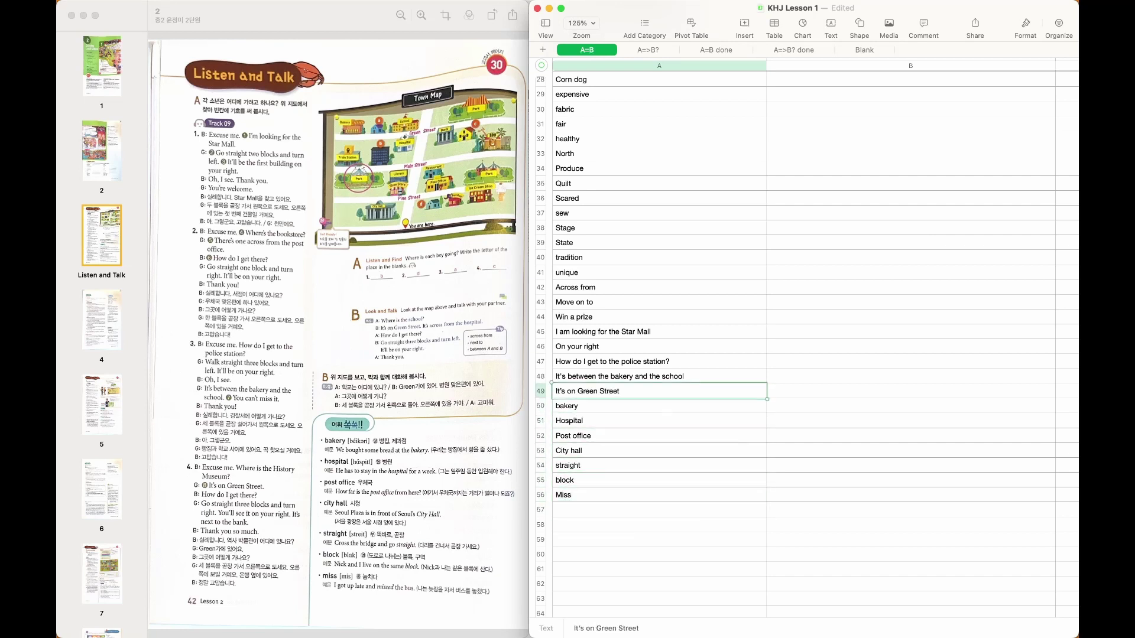
key("Down")
key("Down")
key("Down")
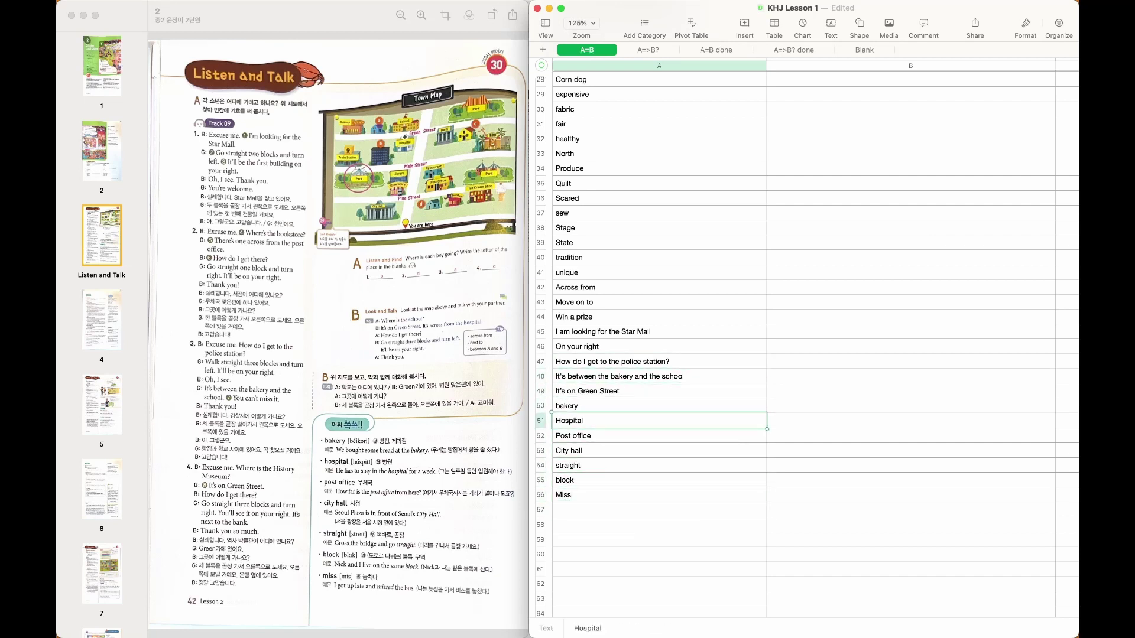
key("alt+Up")
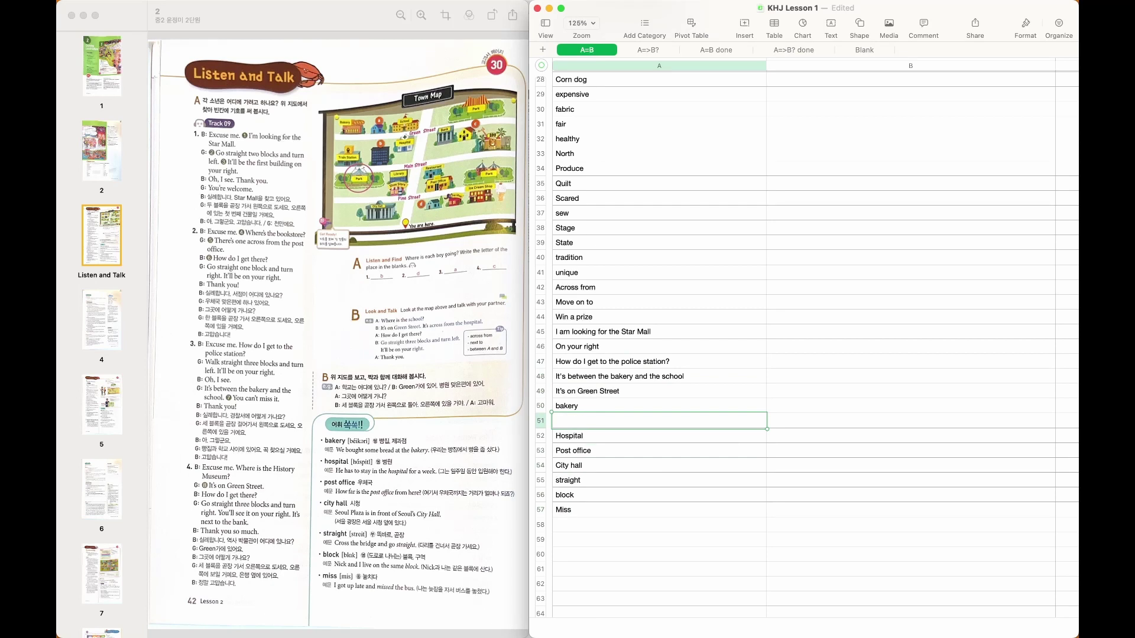
type("We bought some bread a")
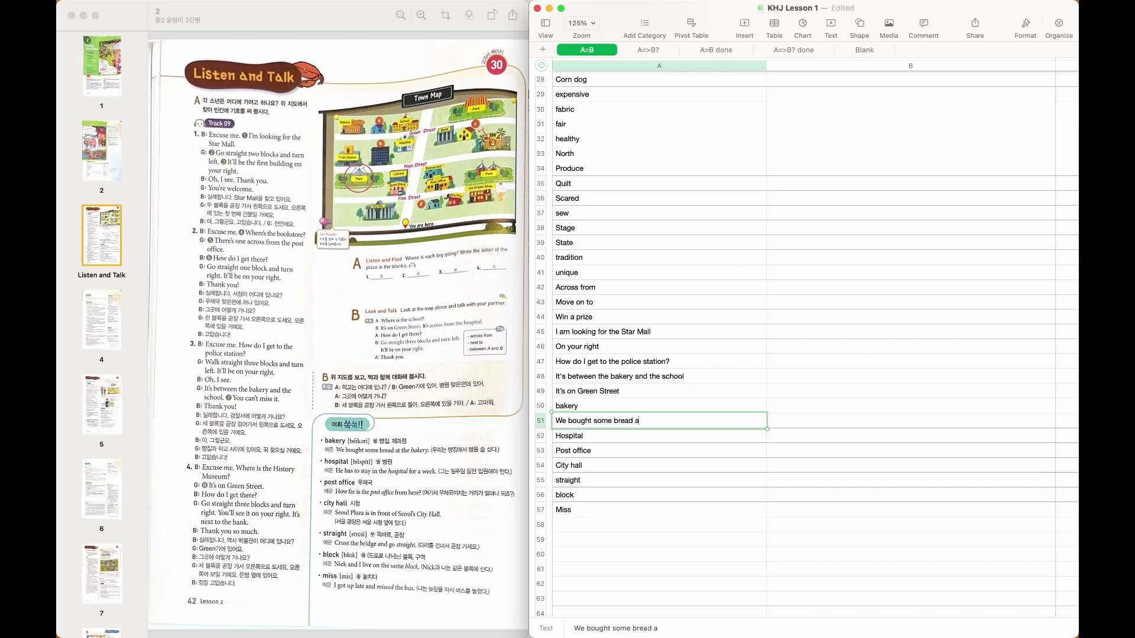
type("t the bakery")
key("Return")
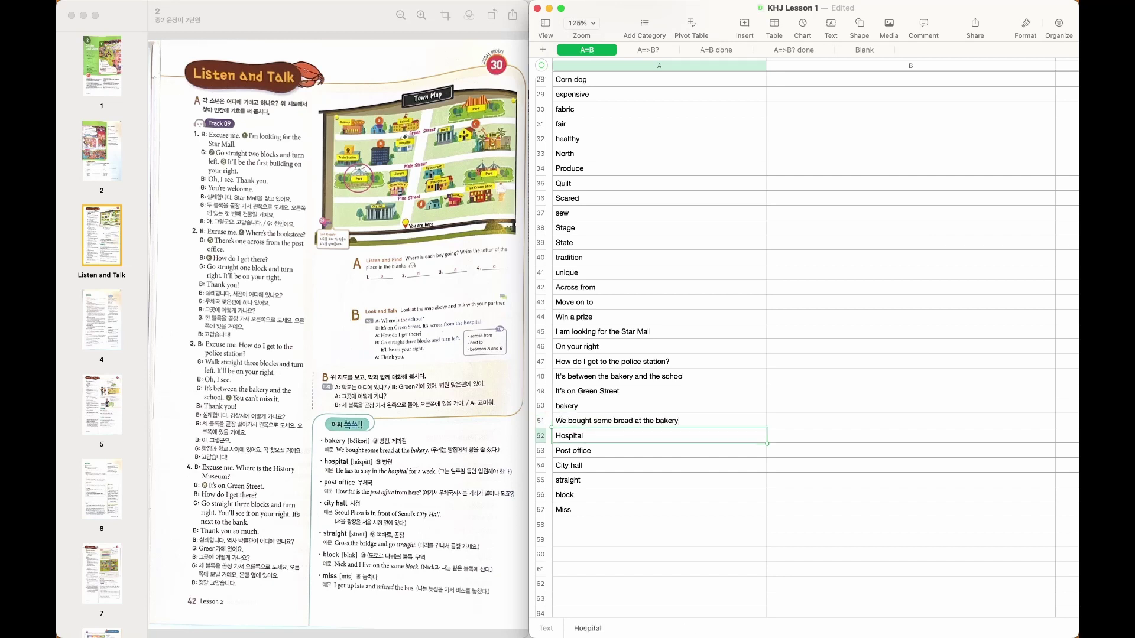
Insert a row below "Hospital" and enter "He has to stay in the hospital for a week" in it
key("alt+Down")
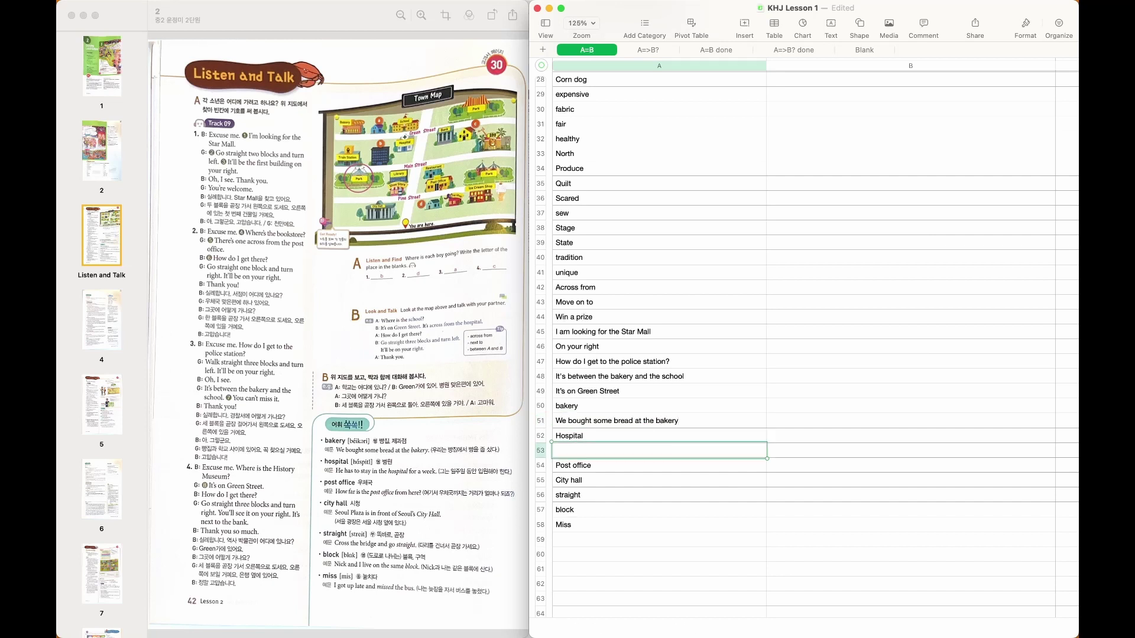
type("He has to stay in the ")
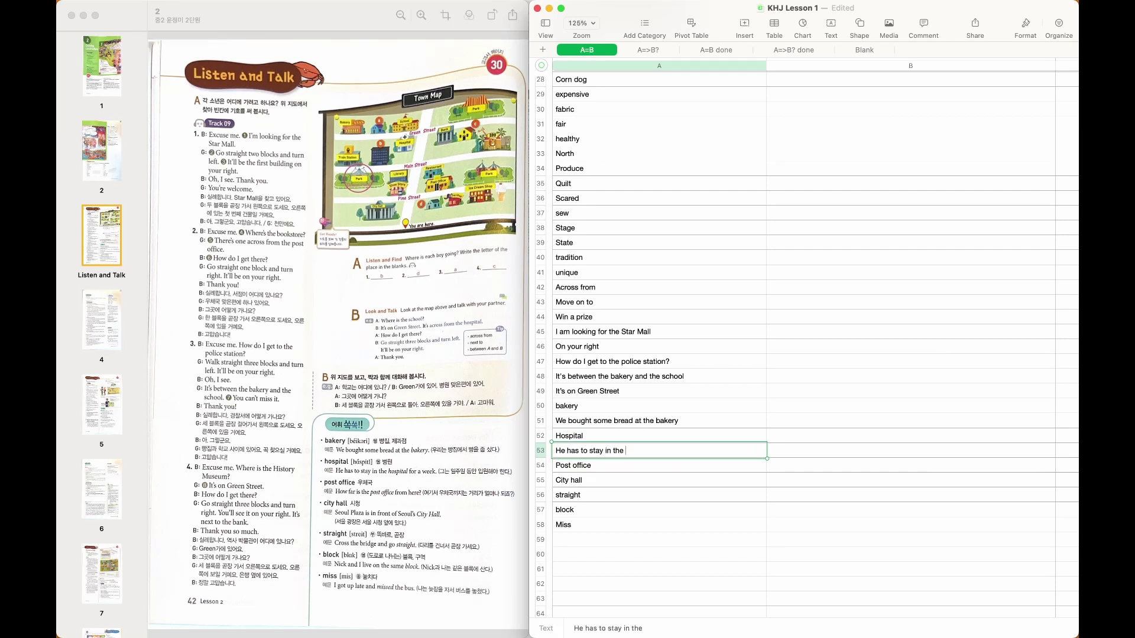
type("hospital for a week")
key("Return")
Enter "How far is the post office from here?" in a new row below "Post office" and delete the surplus blank row
key("Down")
key("alt+Up")
key("alt+Down")
key("Up")
key("Up")
key("Up")
key("Up")
key("Up")
key("Up")
key("Up")
key("Up")
key("Up")
key("Up")
key("Up")
key("Up")
key("Up")
key("Up")
key("Up")
key("Up")
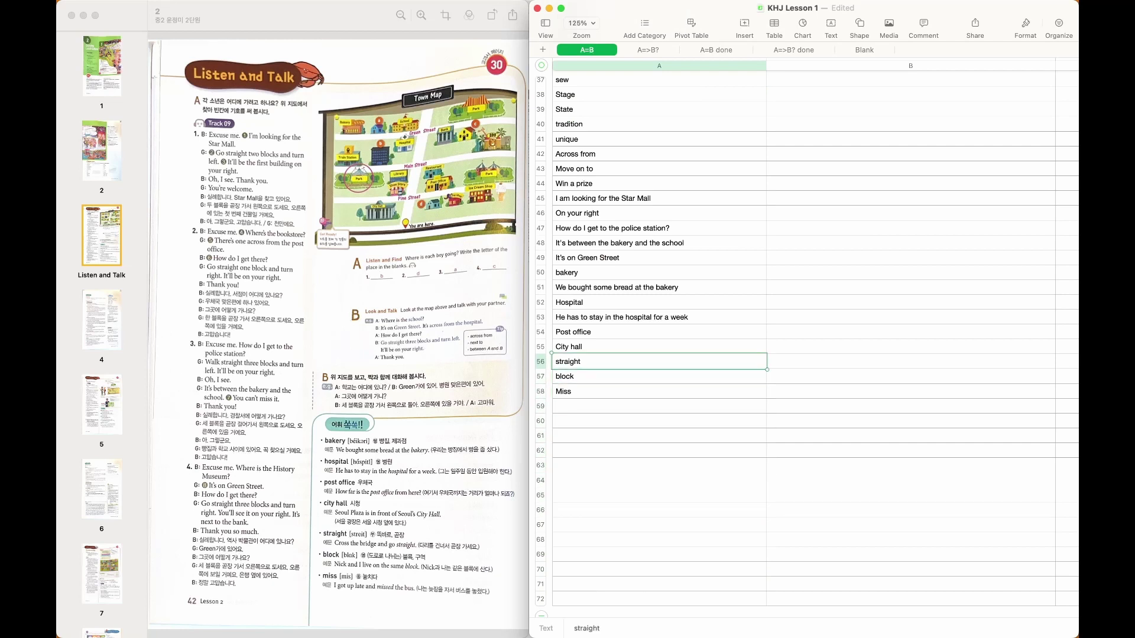
key("Up")
key("alt+Up")
key("alt+Up")
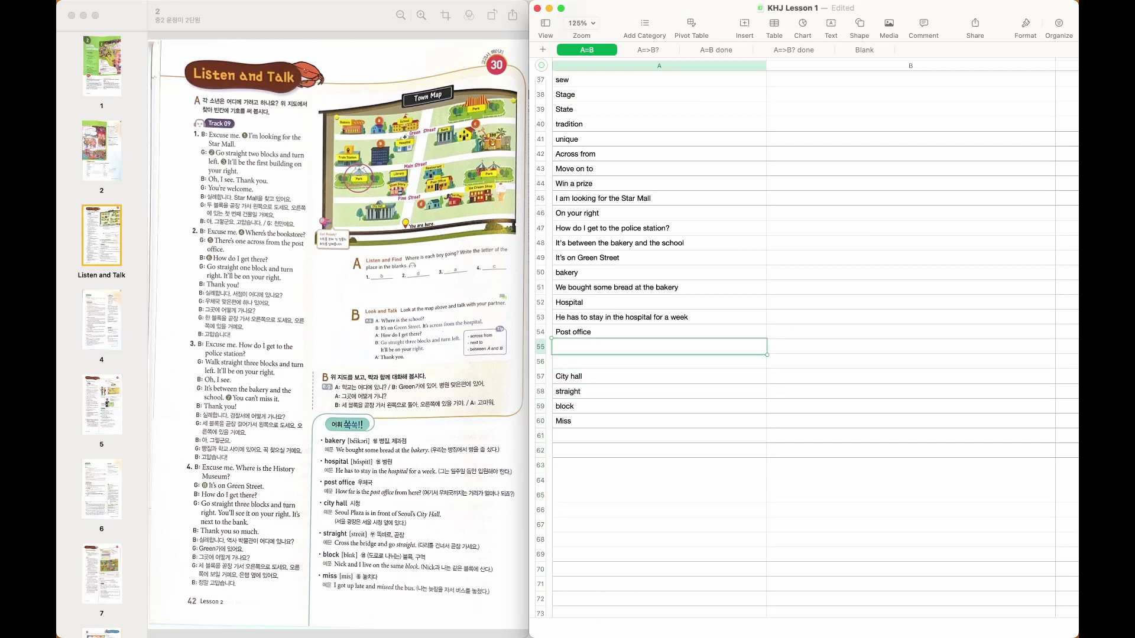
type("How far is the post office from here?")
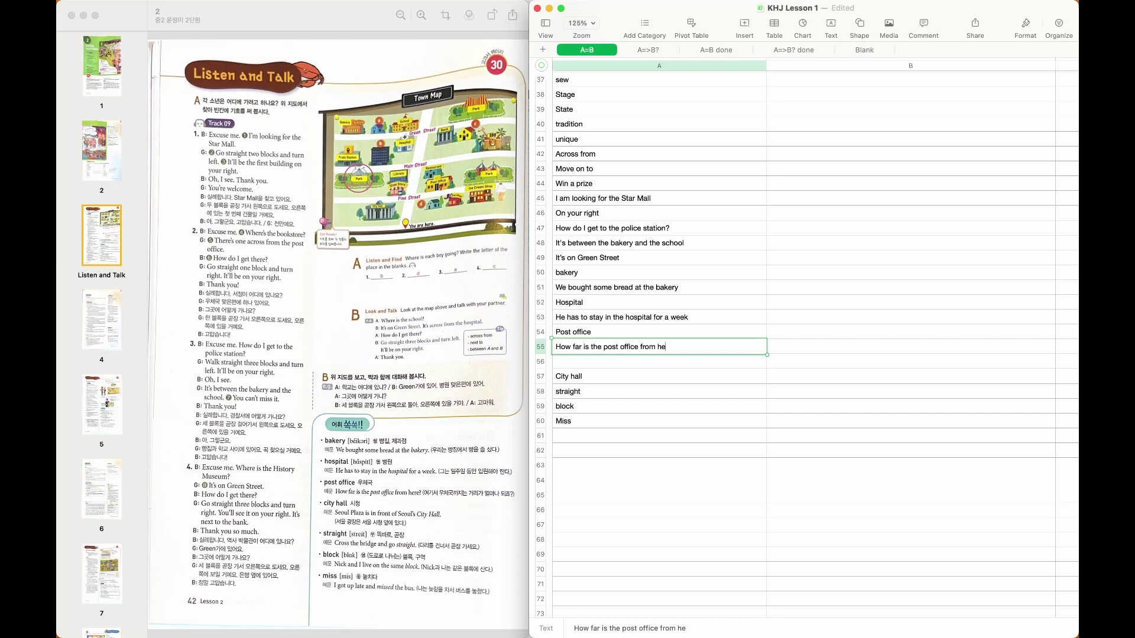
key("Return")
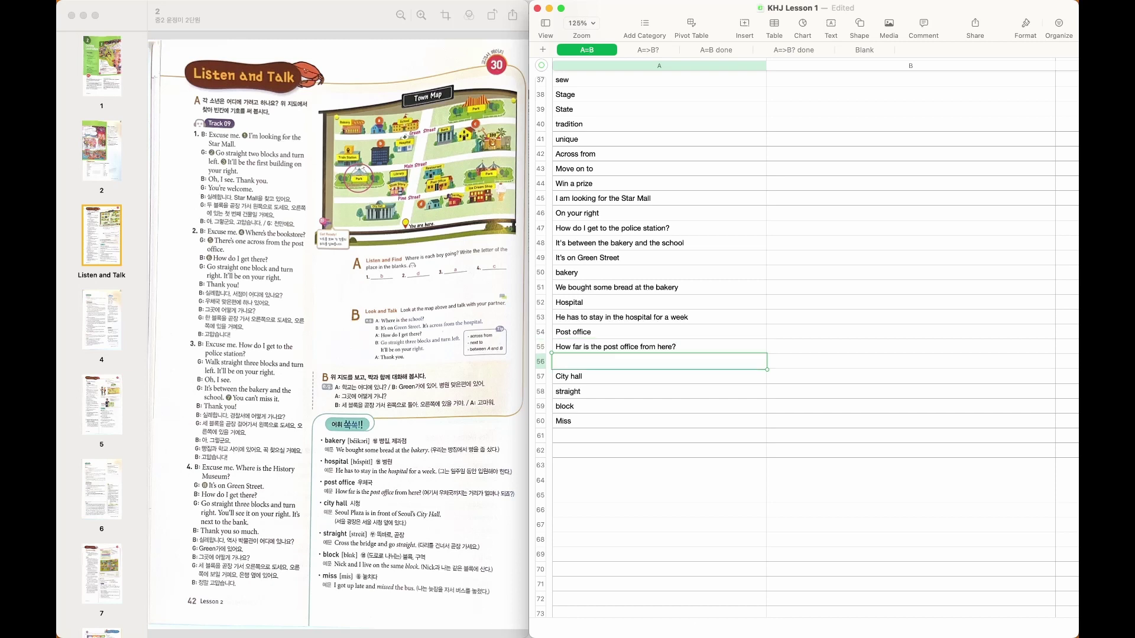
left_click(542, 362)
Insert a row below "City hall" and enter "Seoul Plaza is in front of Seoul's City Hall" in it
left_click(596, 392)
left_click(597, 380)
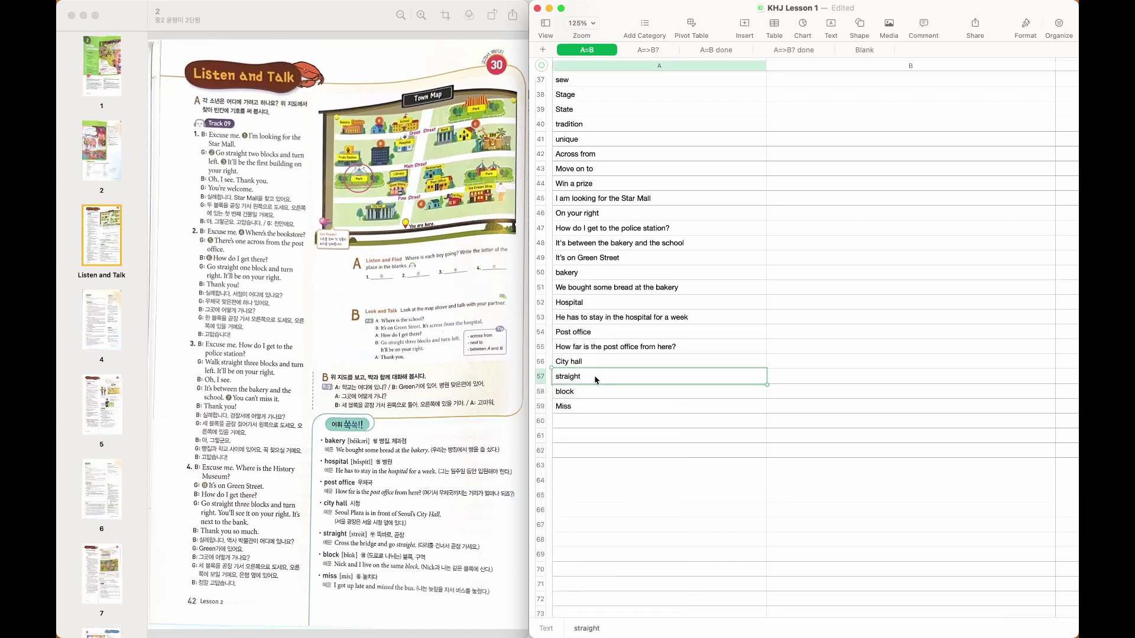
key("alt+Up")
type("Seoul Plaza is in front of Seoul's City h")
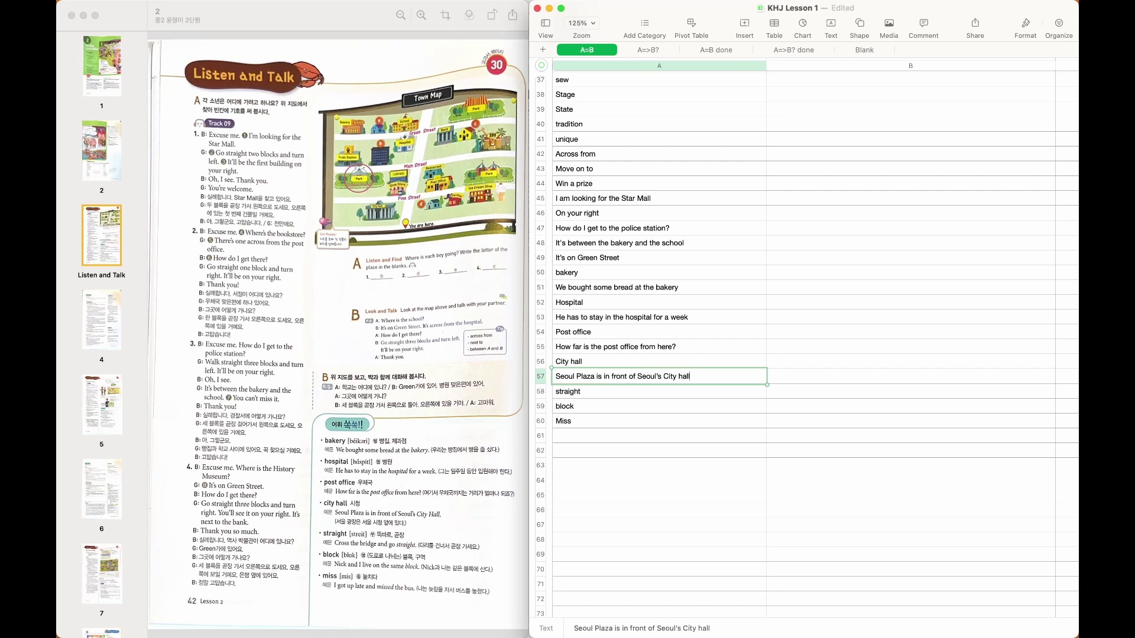
key("BackSpace")
type("Hall")
key("Return")
Insert a row below "straight" and enter "Cross the bridge and go straight" in it
key("alt+Down")
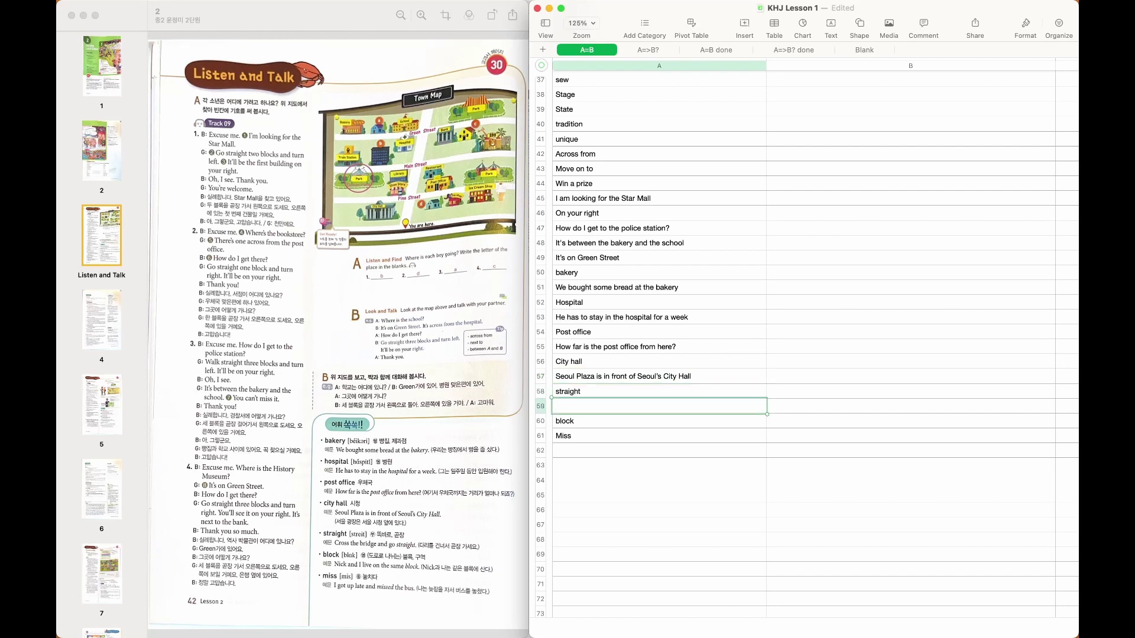
type("c")
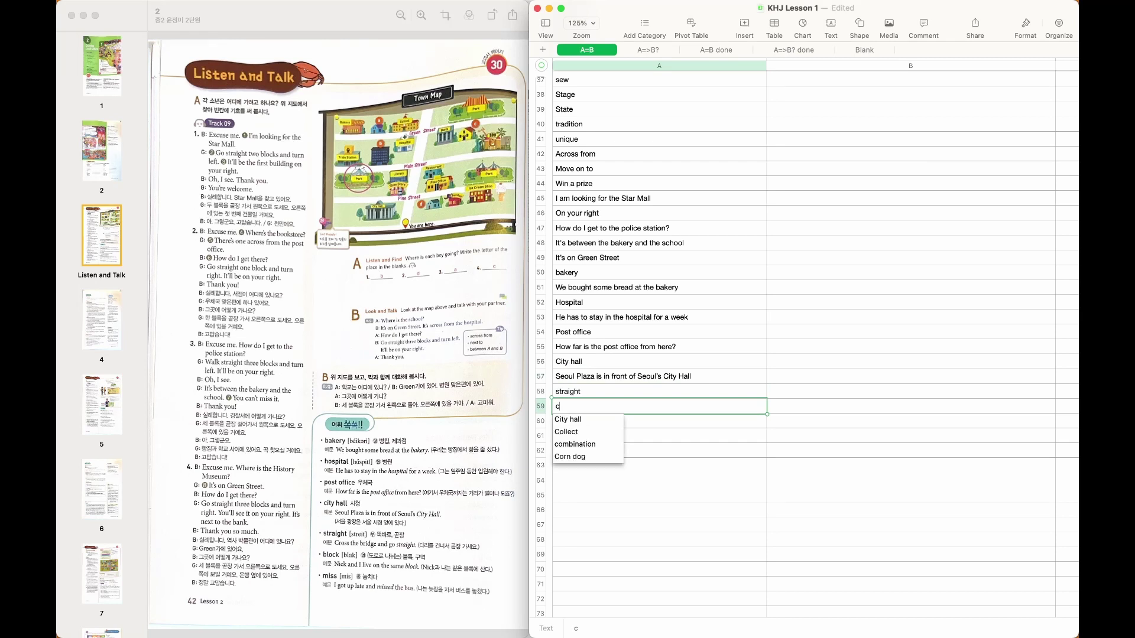
type("ross ")
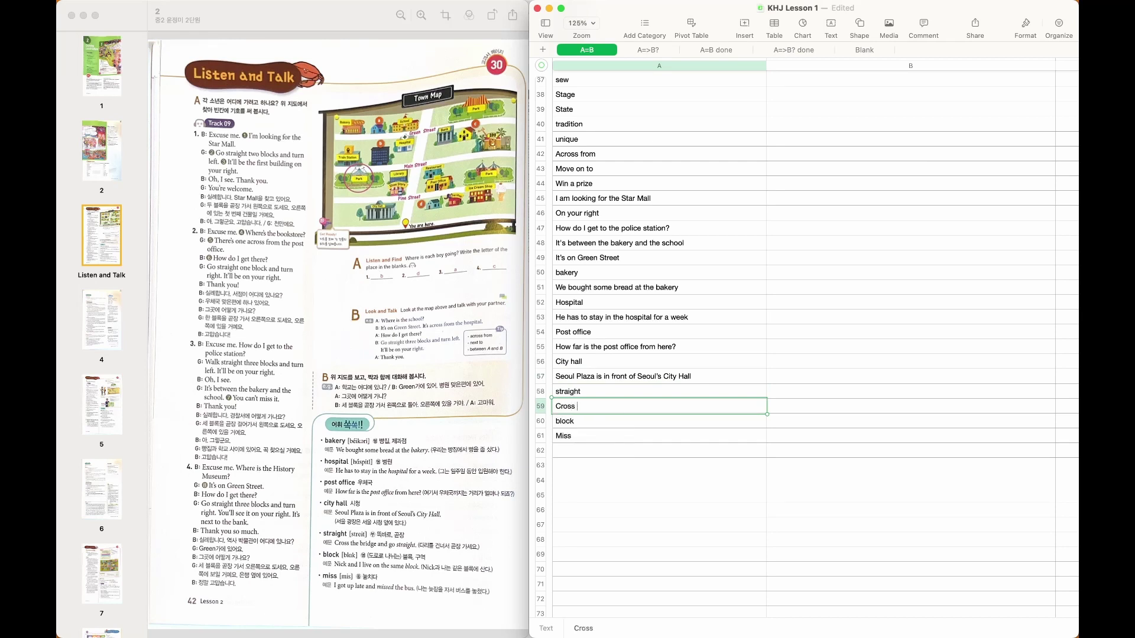
type("the bridge and go straight")
key("Return")
Insert a row below "block" and enter the textbook's example sentence about living on the same block
key("alt+Down")
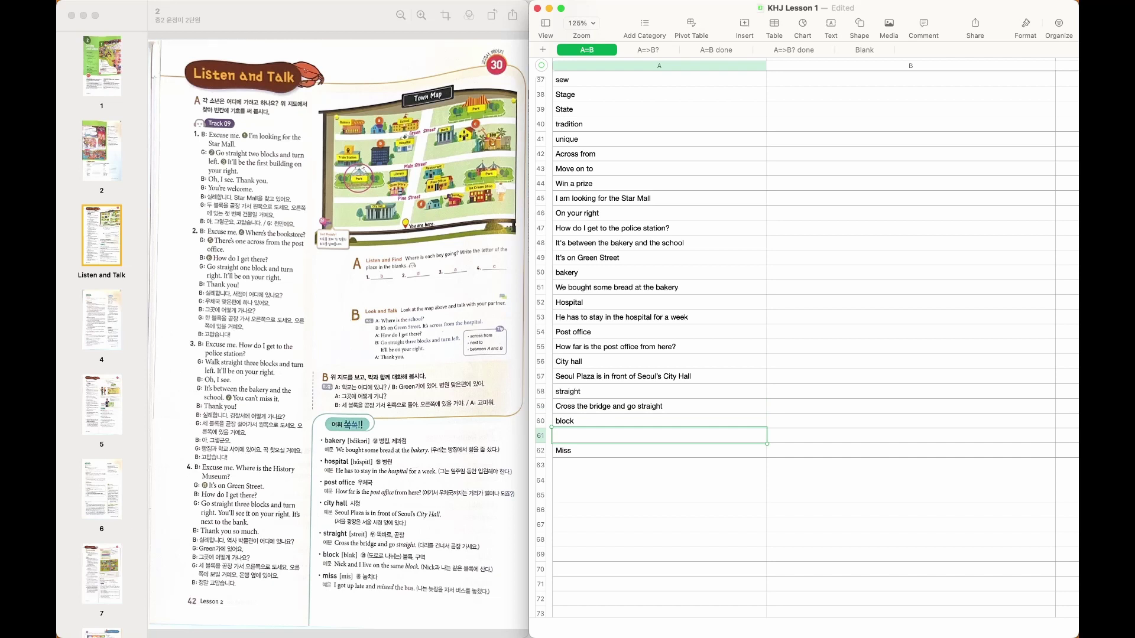
type("N")
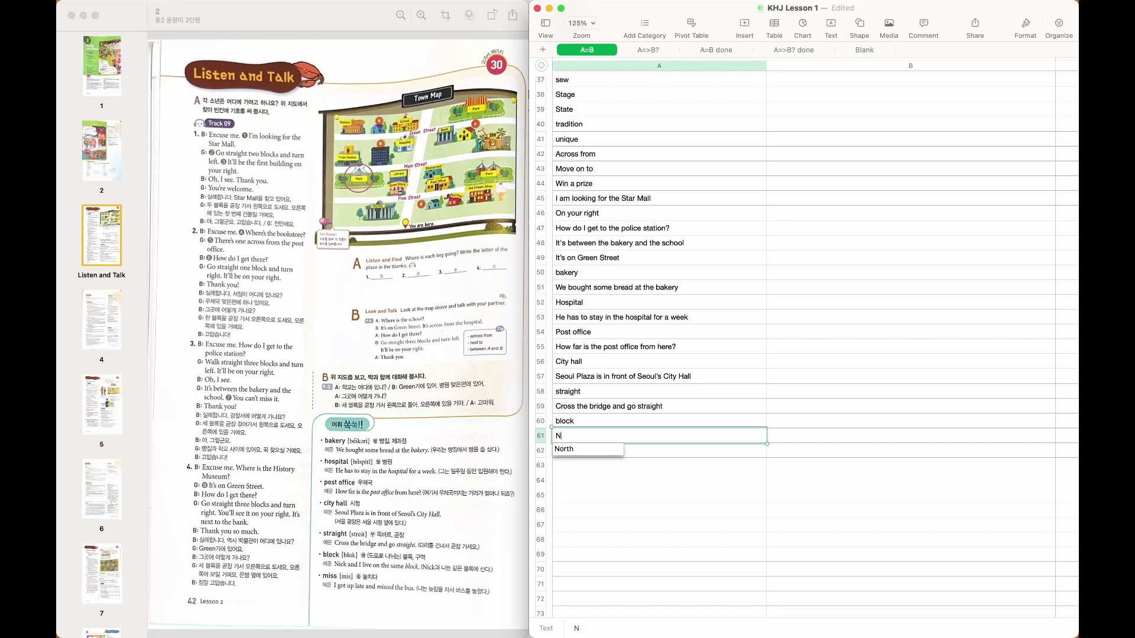
type("ick and I li")
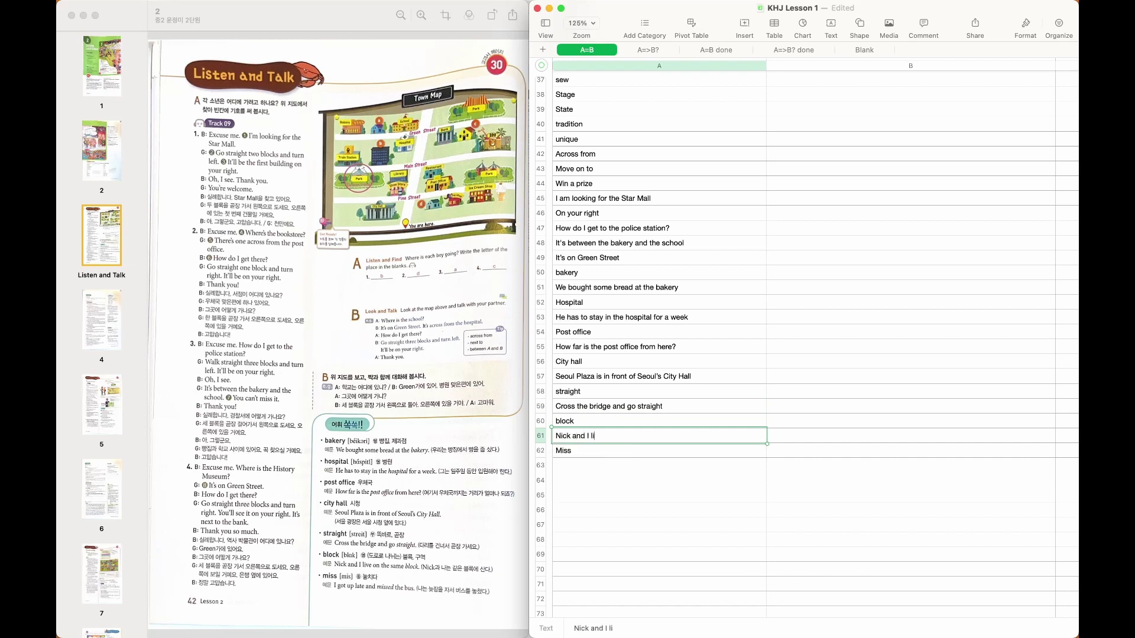
type("ve on the same block")
key("Return")
Enter "I got up late and missed the bus" in cell A63, below "Miss"
key("Return")
type("I go")
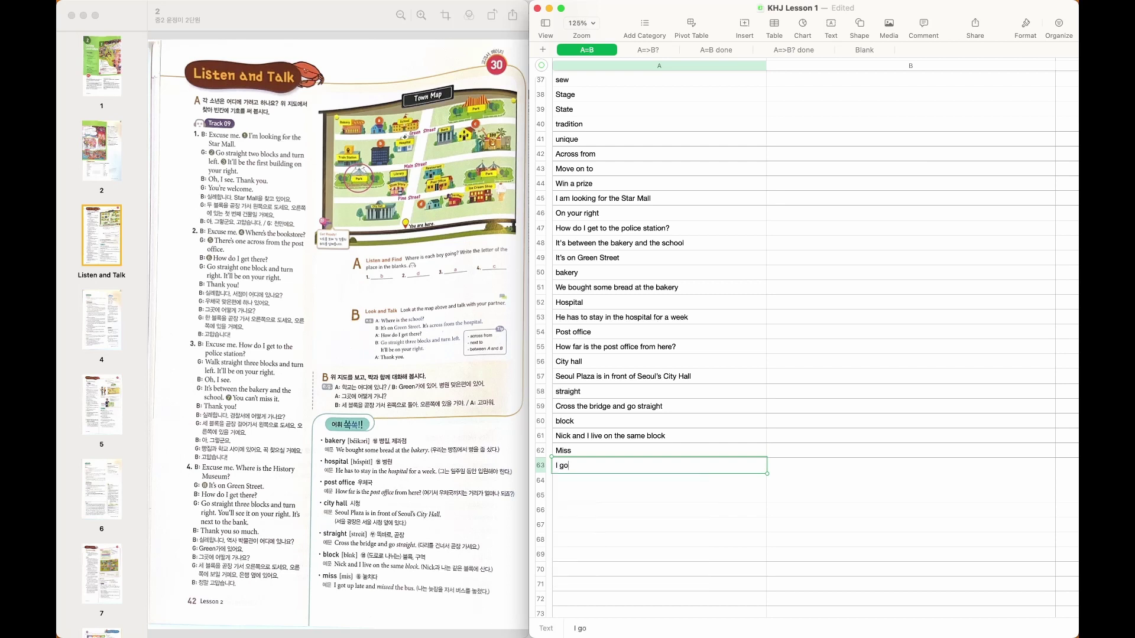
type("t up late and missed the bus")
key("Return")
Switch to the textbook and go to page 43 with the Listen and Find expression notes
left_click(373, 349)
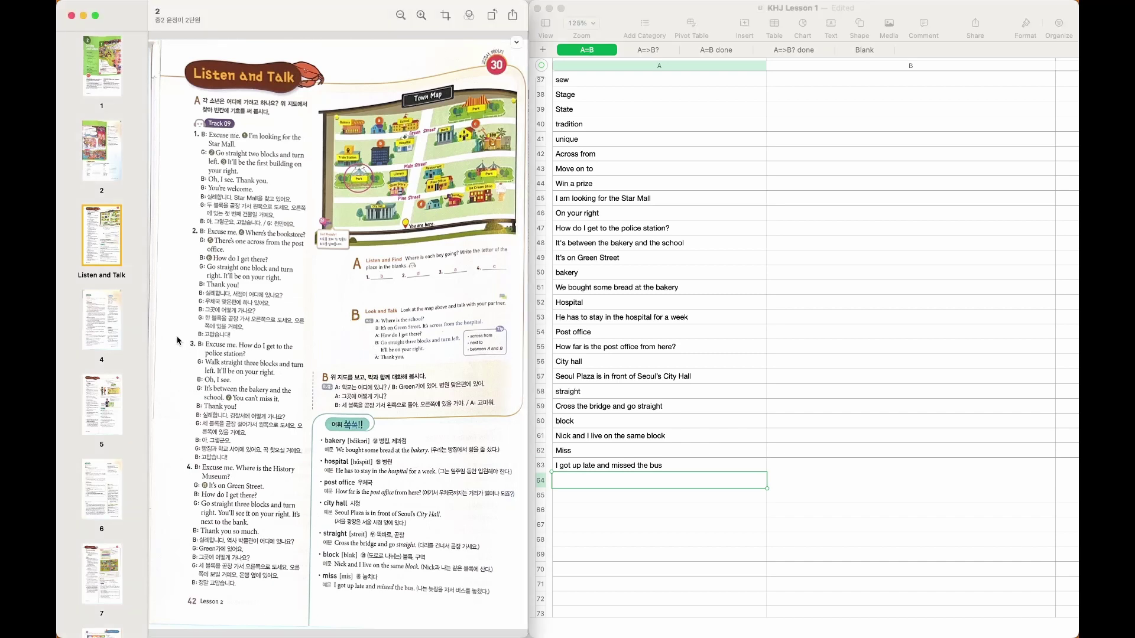
scroll(373, 349, "down", 3)
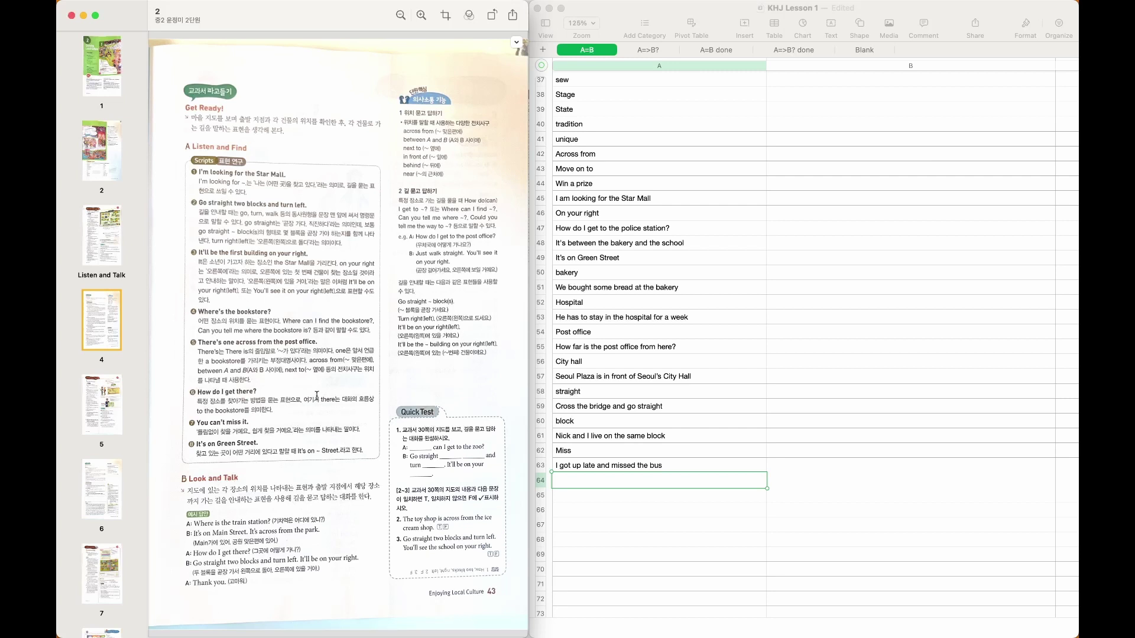
Switch back to the Numbers spreadsheet and enter "You can't miss it" in cell A64
key("super+Tab")
type("Y")
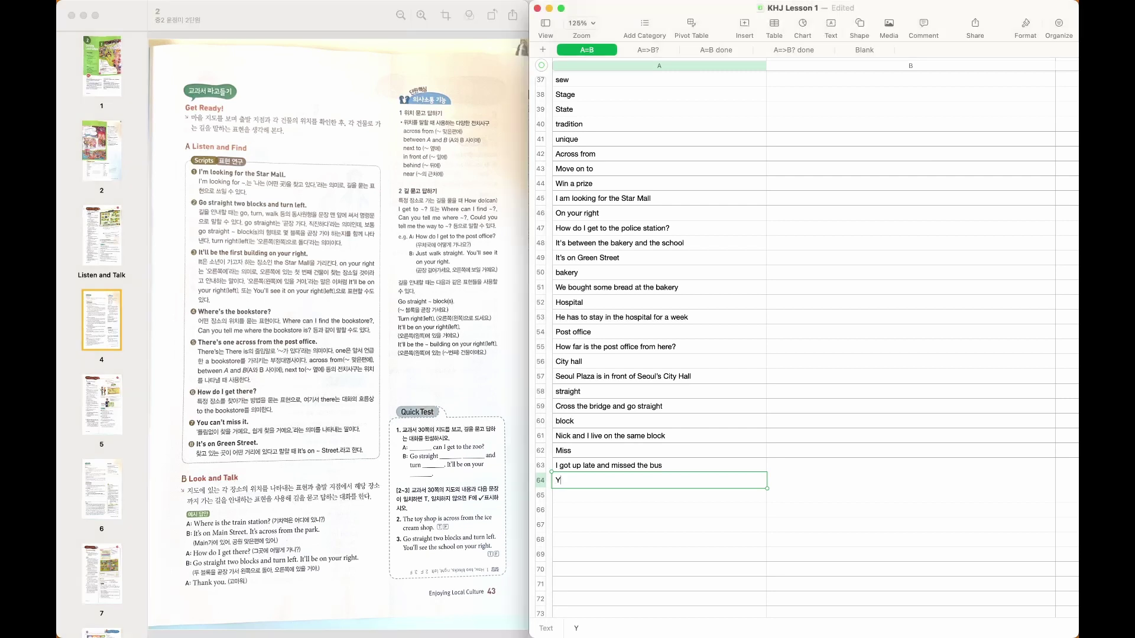
type(" can't")
key("BackSpace")
key("BackSpace")
key("BackSpace")
key("BackSpace")
key("BackSpace")
type("ou can't miss it")
key("Return")
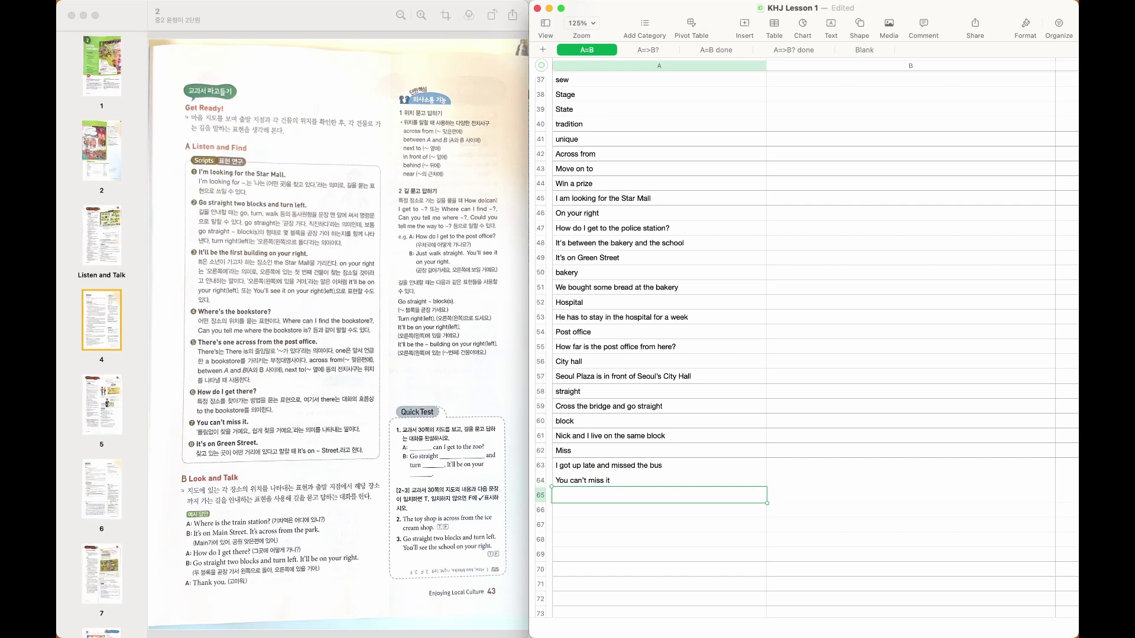
Go to textbook page 44 and enter its vocabulary words "stage" and "north" in cells A65 and A66 of the spreadsheet
left_click(275, 493)
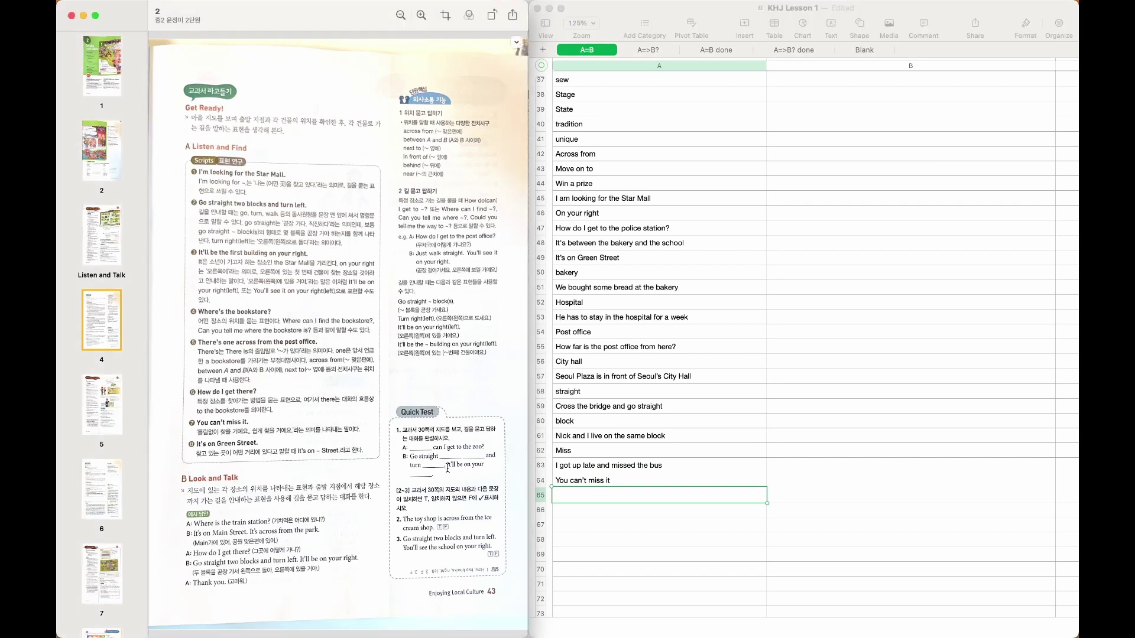
left_click(101, 387)
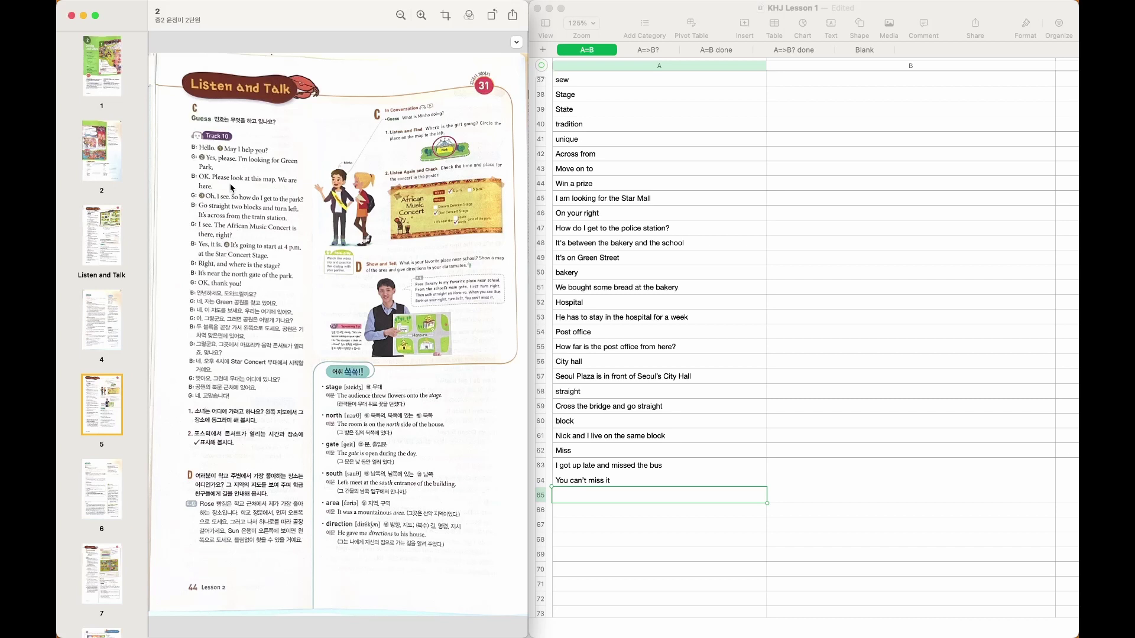
key("cmd+Tab")
type("stage")
key("Return")
type("north")
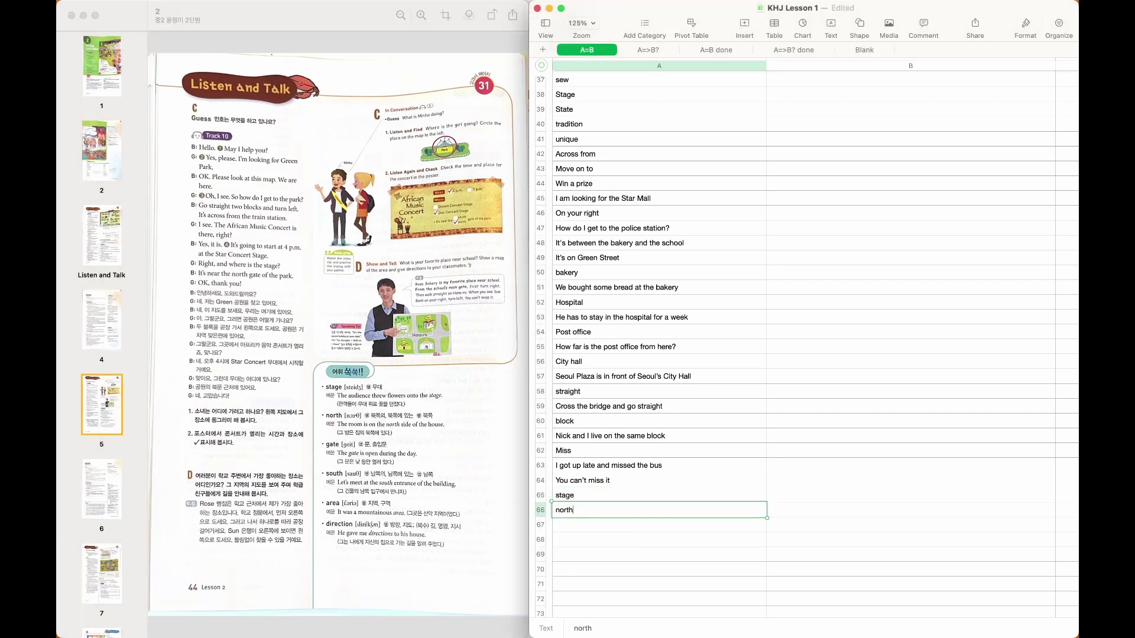
key("Return")
Enter the remaining page 44 vocabulary "gate", "south", "area" and "direction" in cells A67 to A70
type("gate")
key("Return")
type("south")
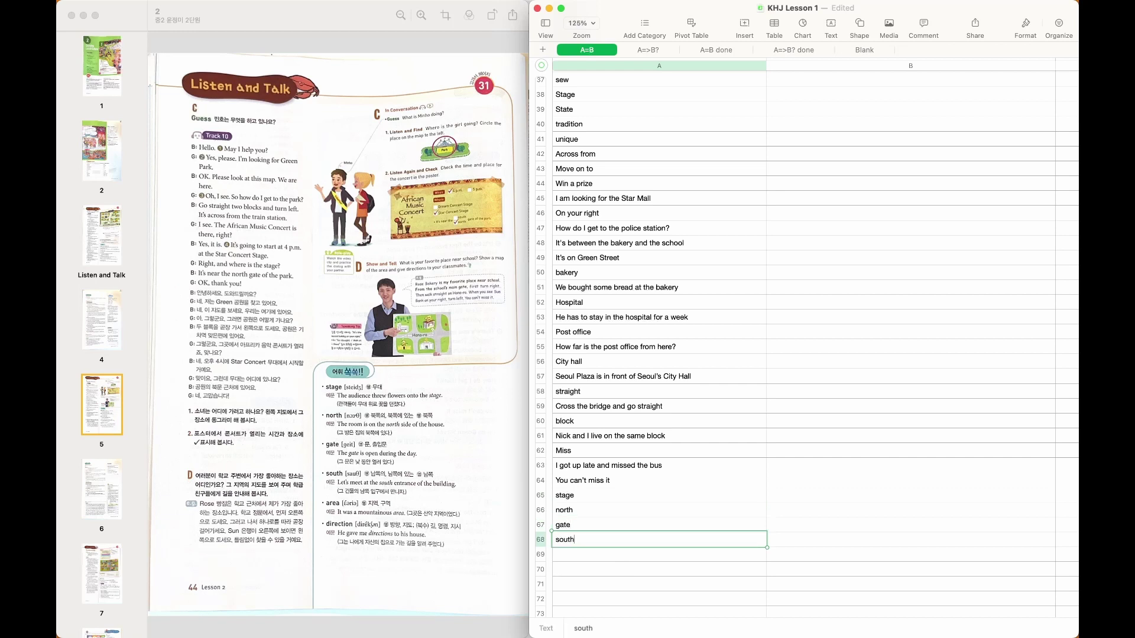
key("Return")
type("area")
key("Return")
type("direction")
key("Return")
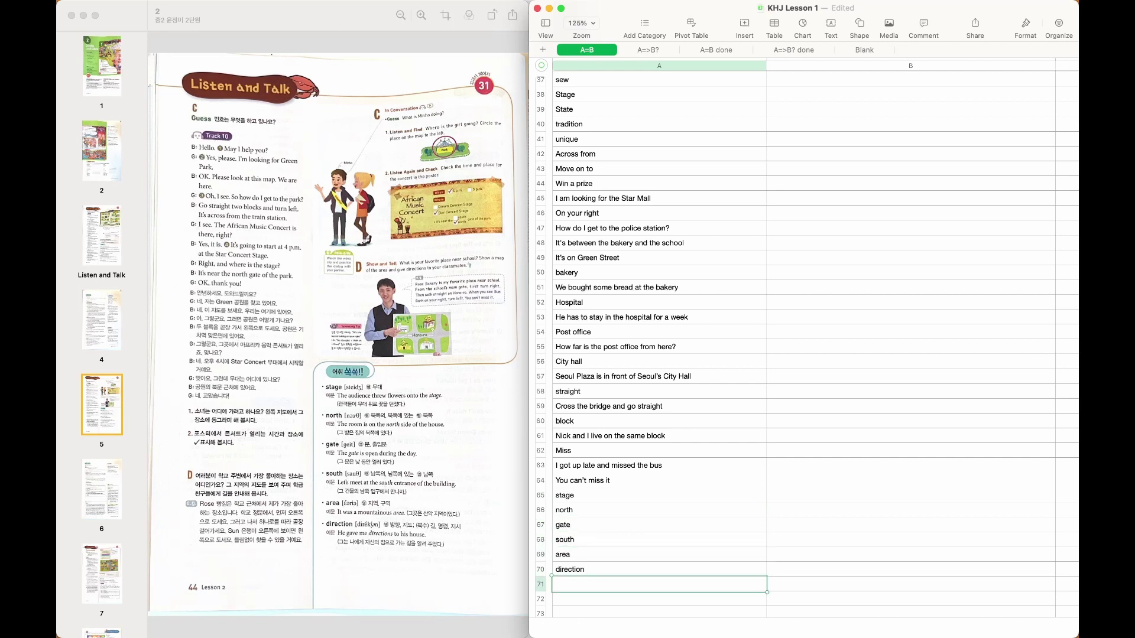
Look through textbook pages 45 to 47 for useful expressions and open Reading 1 on page 48
left_click(108, 470)
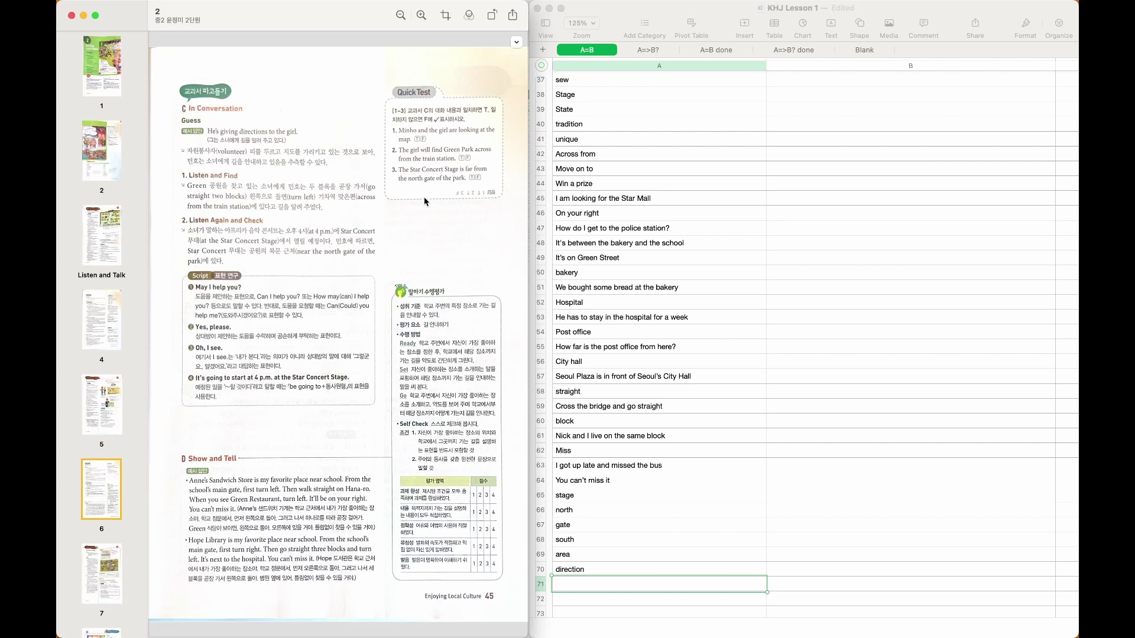
left_click(87, 576)
scroll(94, 474, "down", 5)
scroll(95, 474, "down", 5)
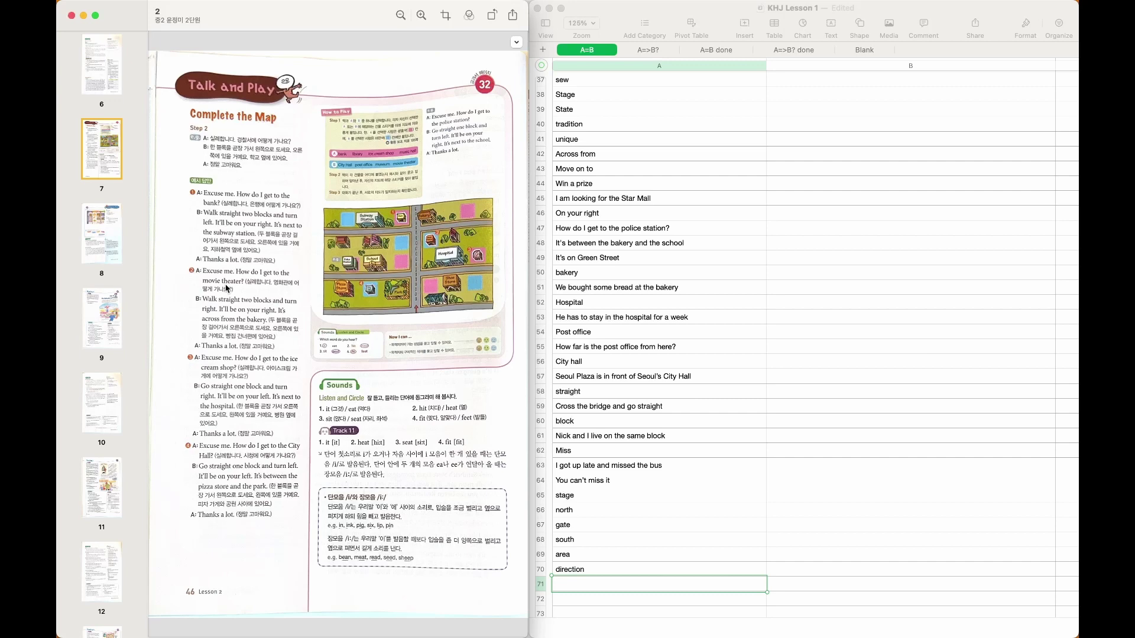
left_click(91, 226)
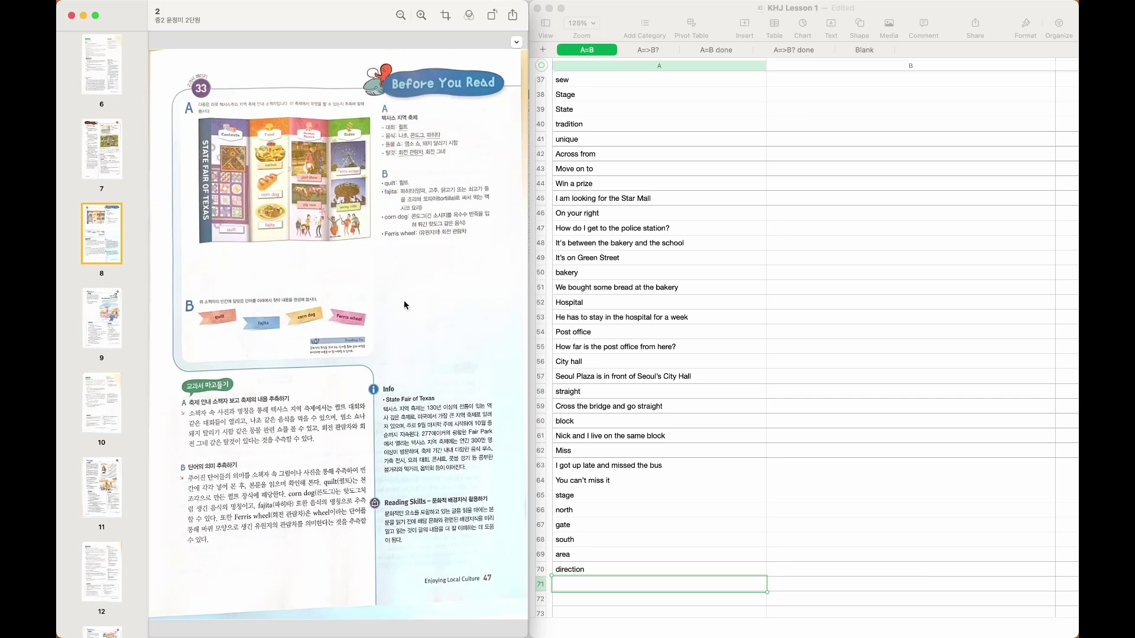
left_click(101, 343)
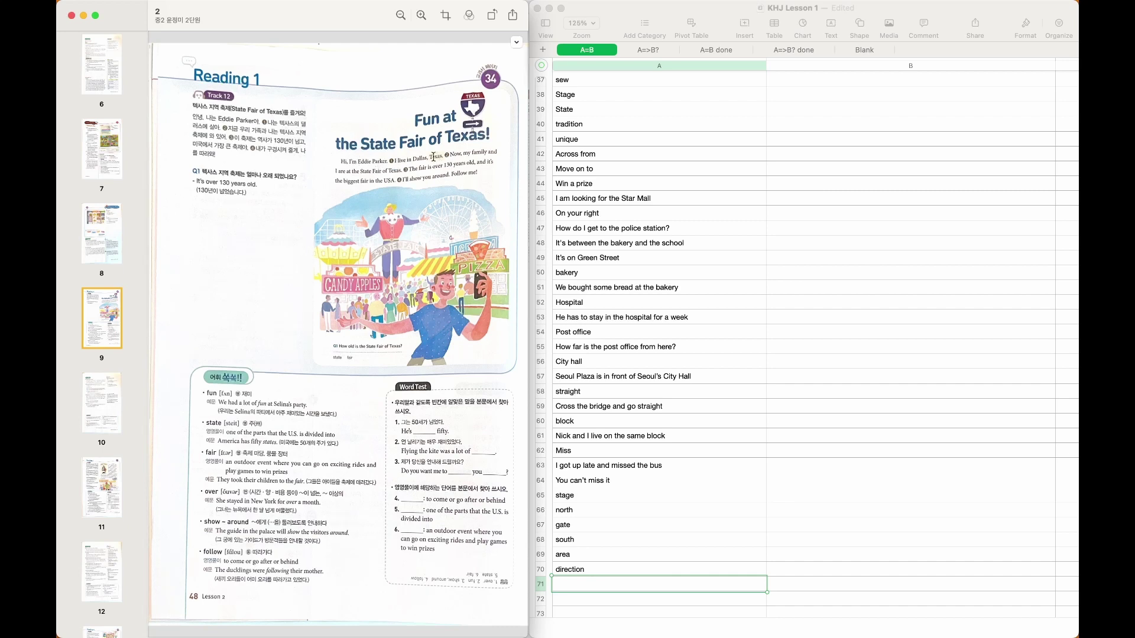
Enlarge and examine the English passage "Fun at the State Fair of Texas!" on the Reading 1 page
scroll(337, 161, "up", 10)
scroll(404, 164, "up", 5)
scroll(404, 164, "down", 5)
scroll(334, 354, "up", 2)
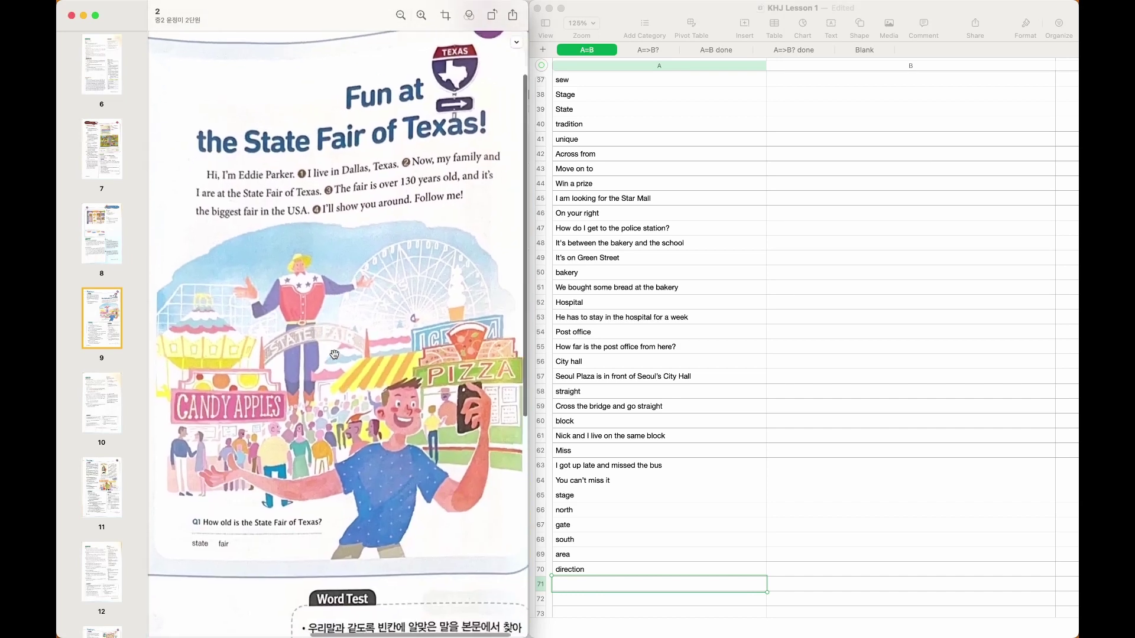
scroll(335, 354, "down", 2)
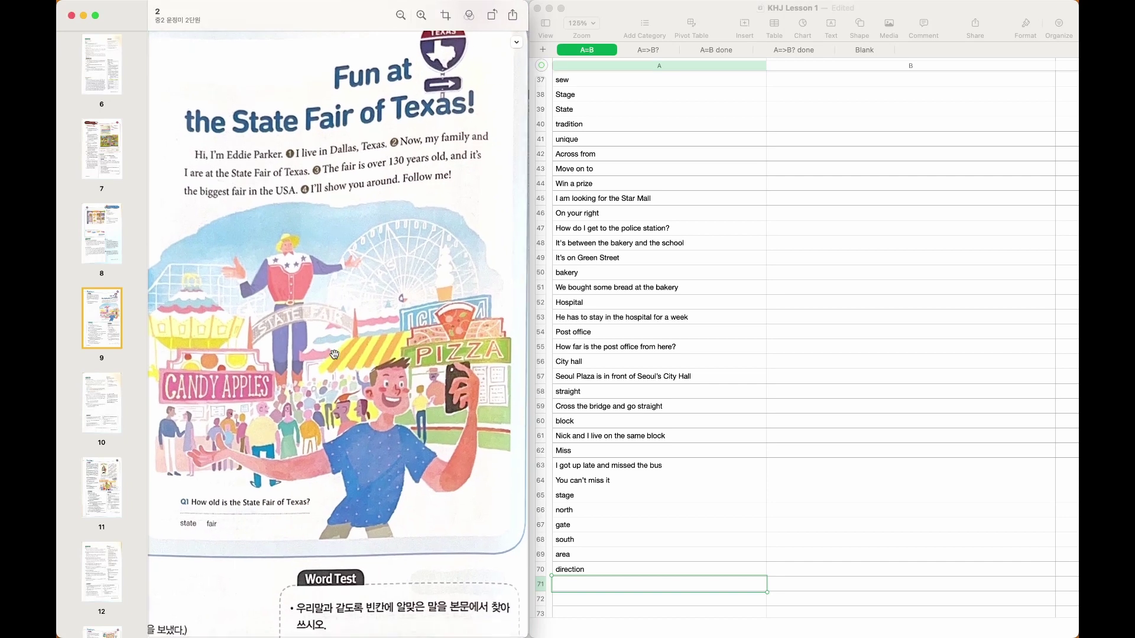
scroll(334, 355, "up", 3)
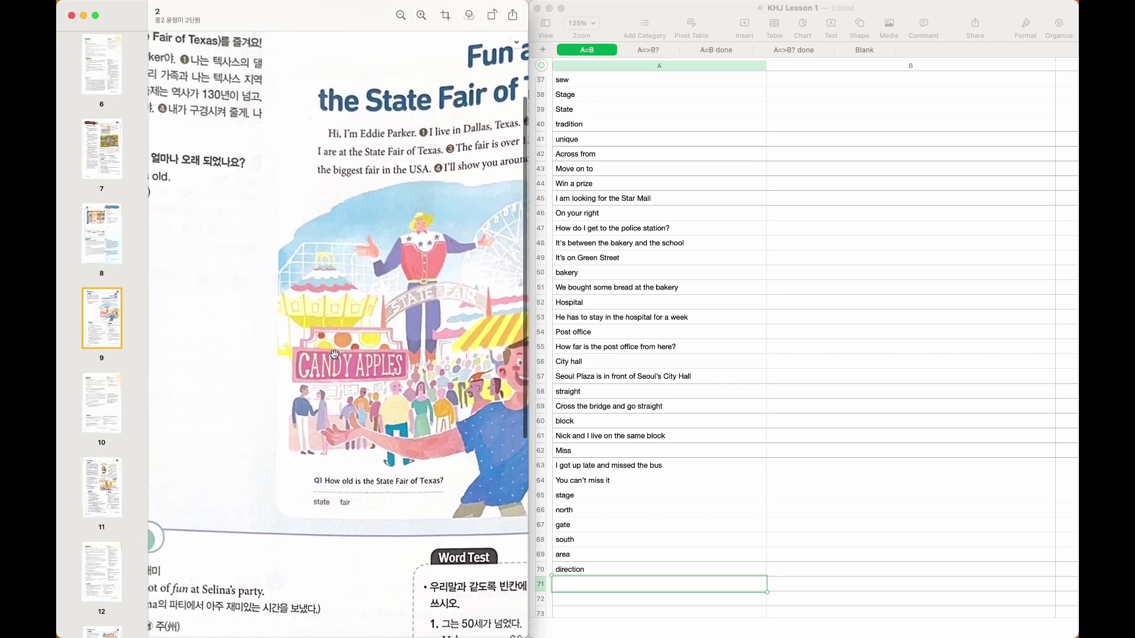
scroll(334, 355, "down", 3)
scroll(335, 355, "left", 10)
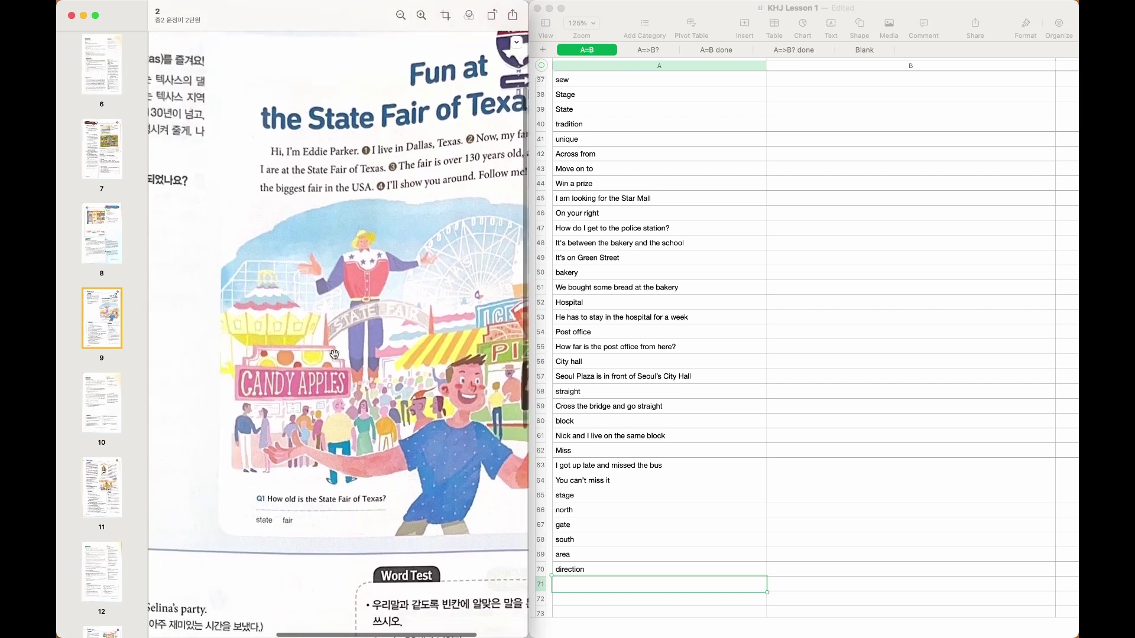
scroll(335, 355, "down", 3)
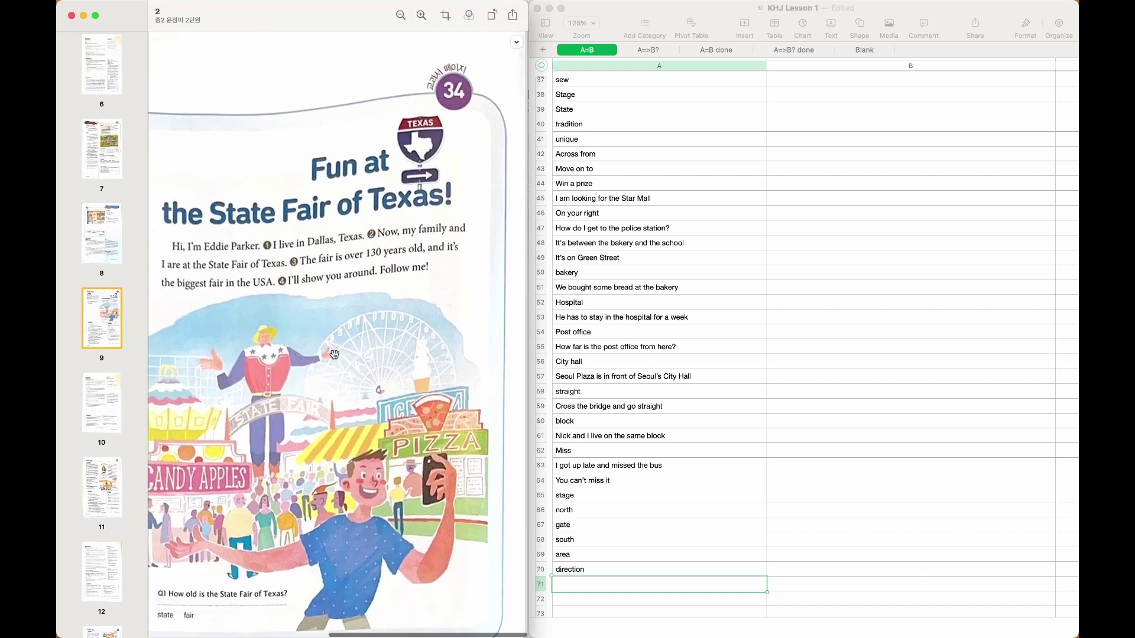
scroll(335, 354, "up", 3)
scroll(335, 354, "right", 5)
scroll(335, 355, "down", 3)
scroll(334, 355, "right", 5)
scroll(334, 355, "down", 2)
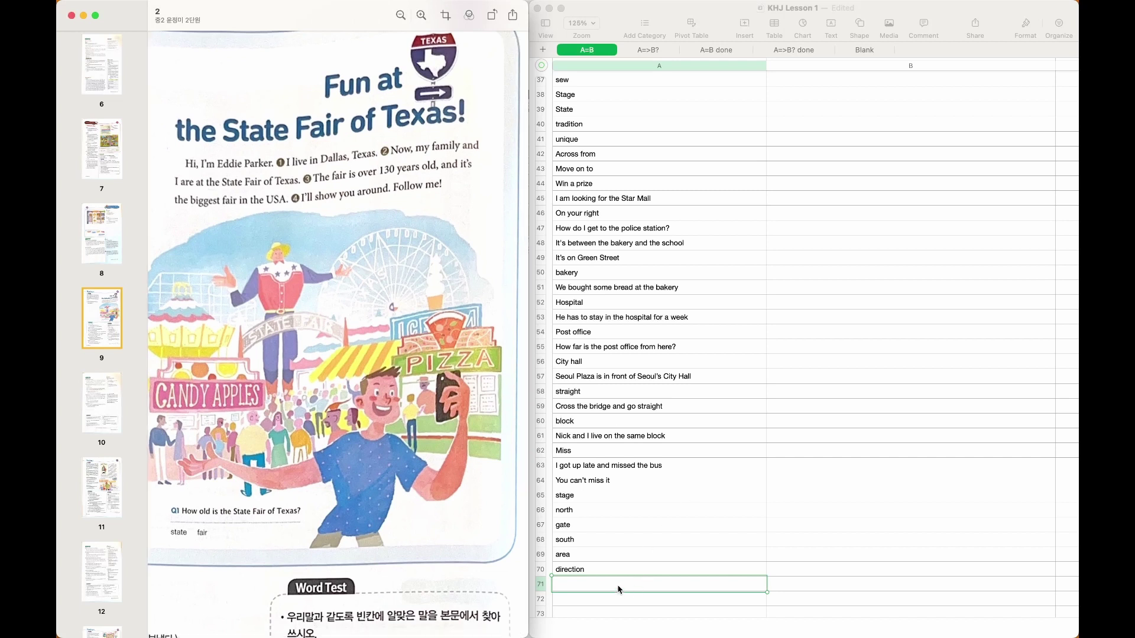
Enter the passage's greeting with the speaker's name in A71 and "I live in Dallas, Texas" in A72
left_click(619, 589)
type("s")
key("BackSpace")
type("HI")
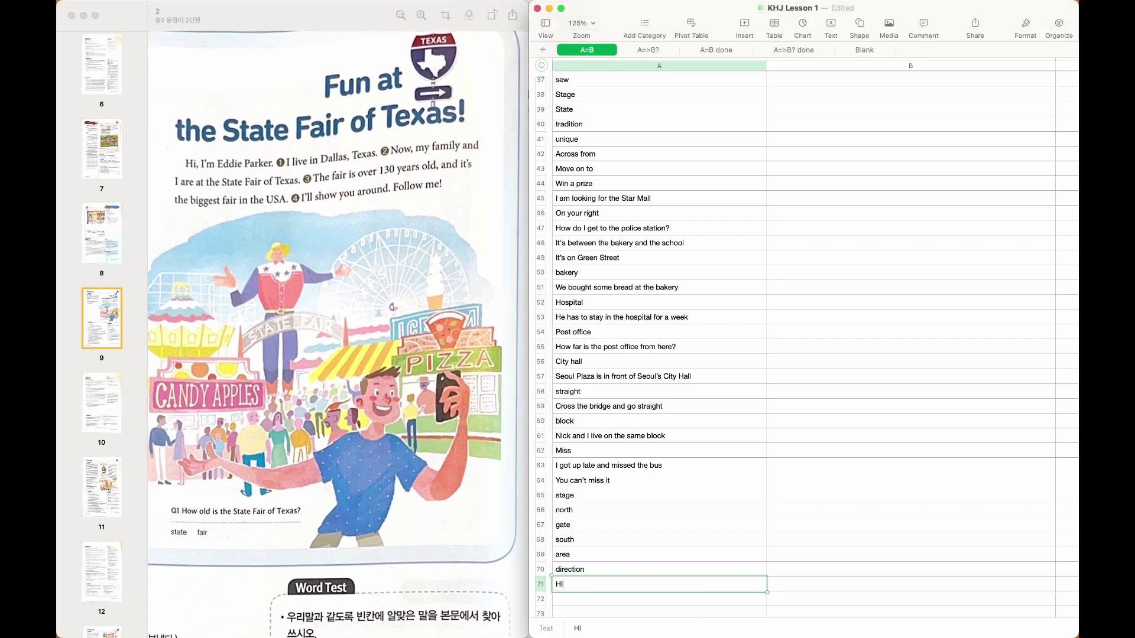
type(", I'm Eddie Parker")
key("Return")
type("I live in Dallas, Texas")
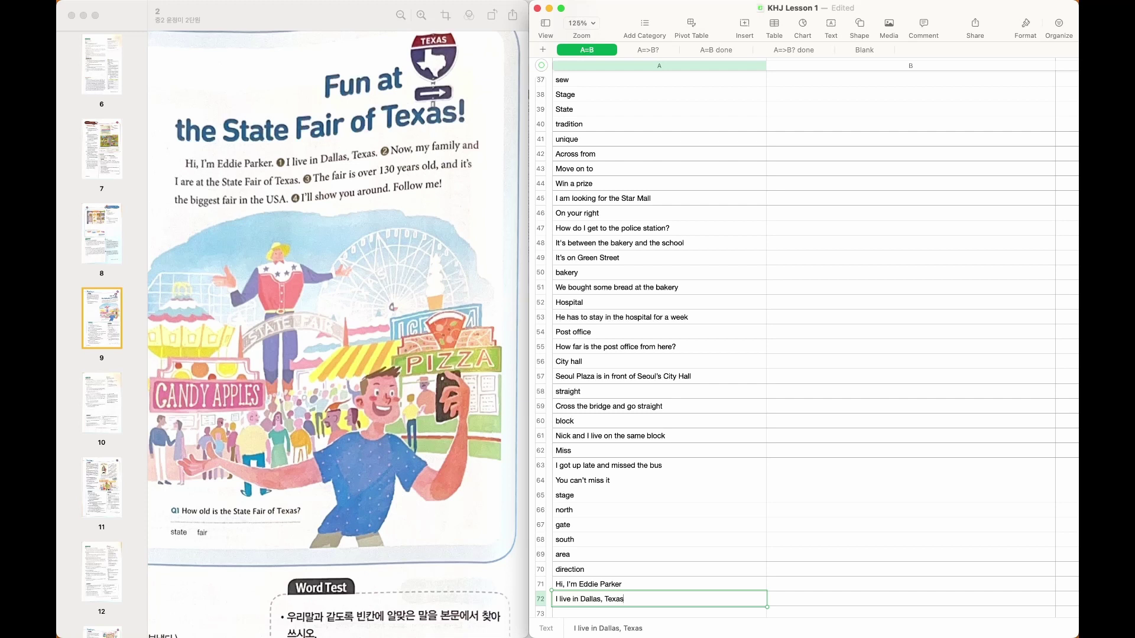
key("Return")
Enter "Now, My family and I are at the State Fair of Texas" in cell A73
type("Now")
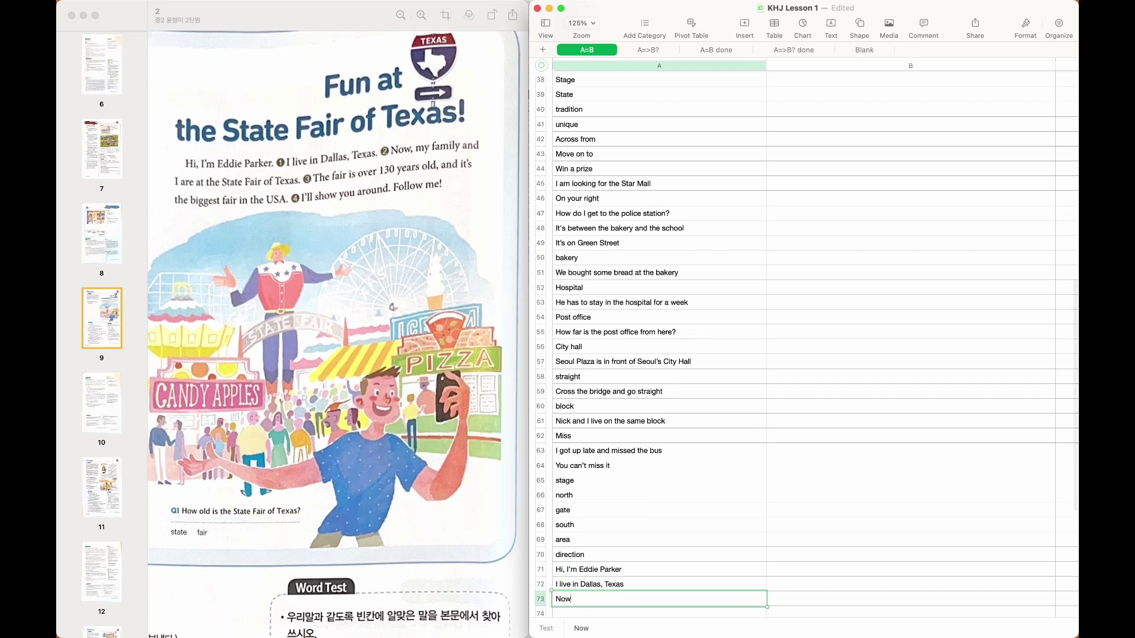
type(", My famil")
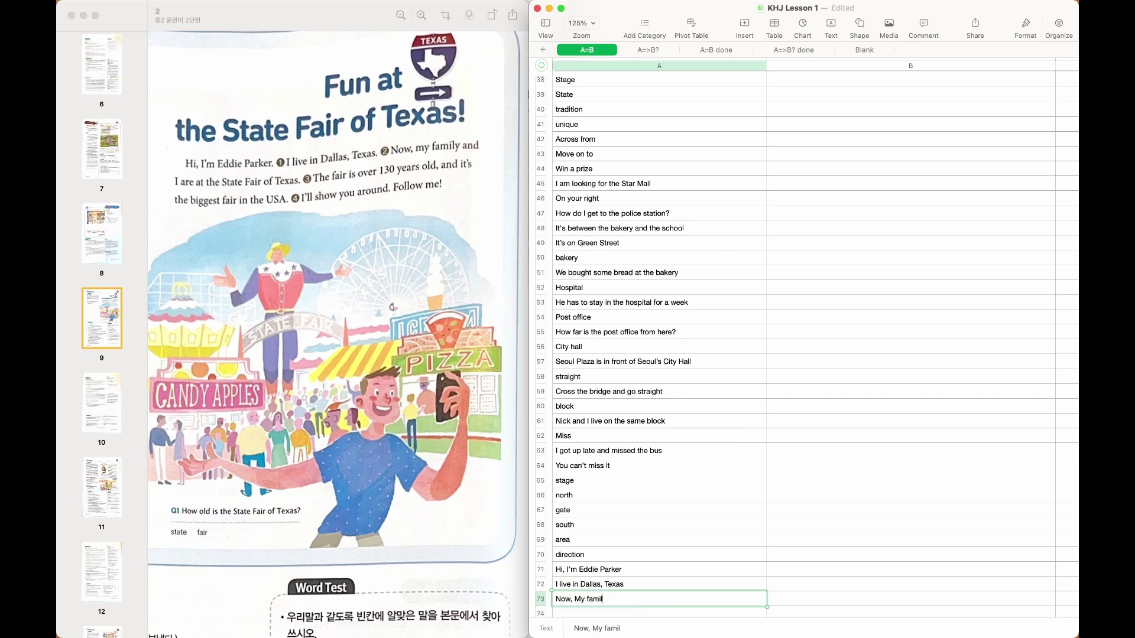
type("y and I are at the State Fair of Te")
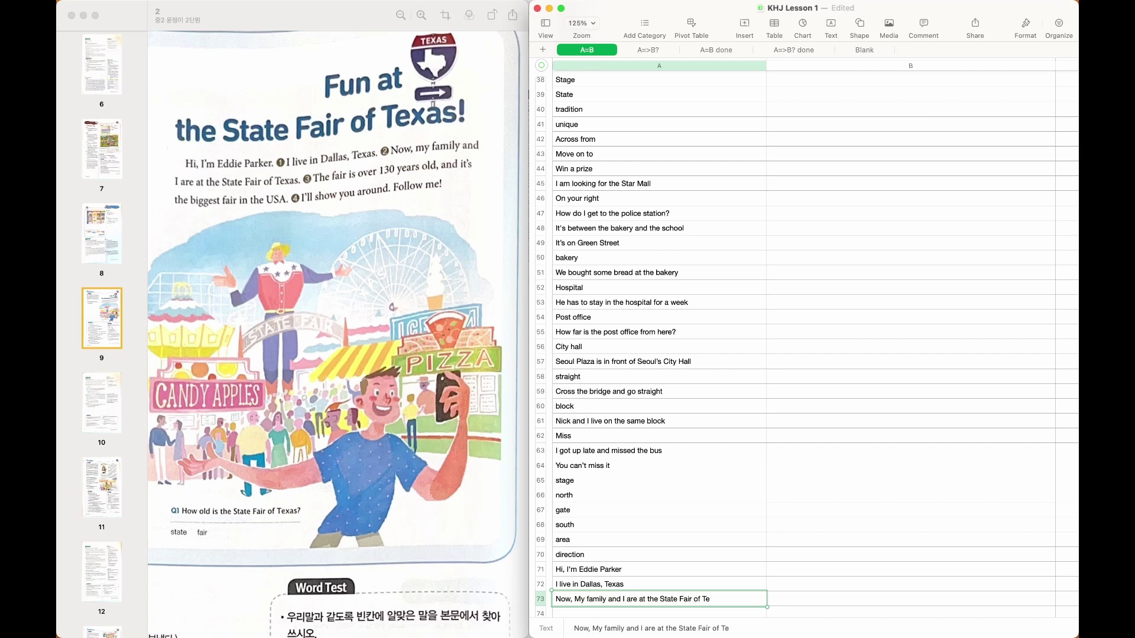
type("xas")
key("Return")
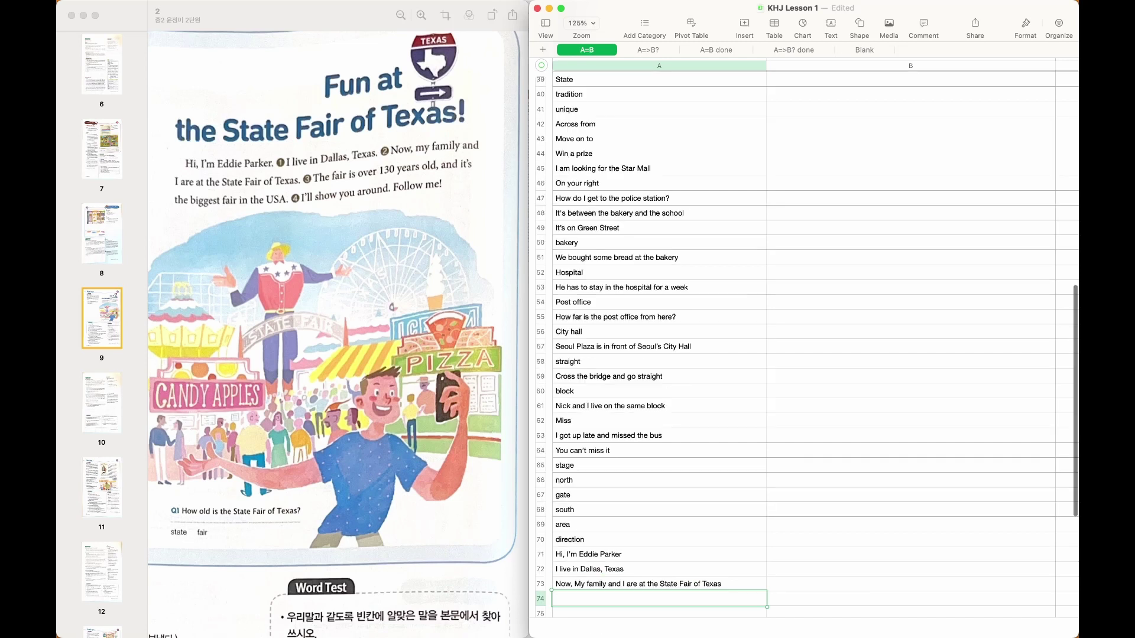
Enter "The fair is over 130 years old, and it's the biggest fair in the USA" in cell A74
type("The ")
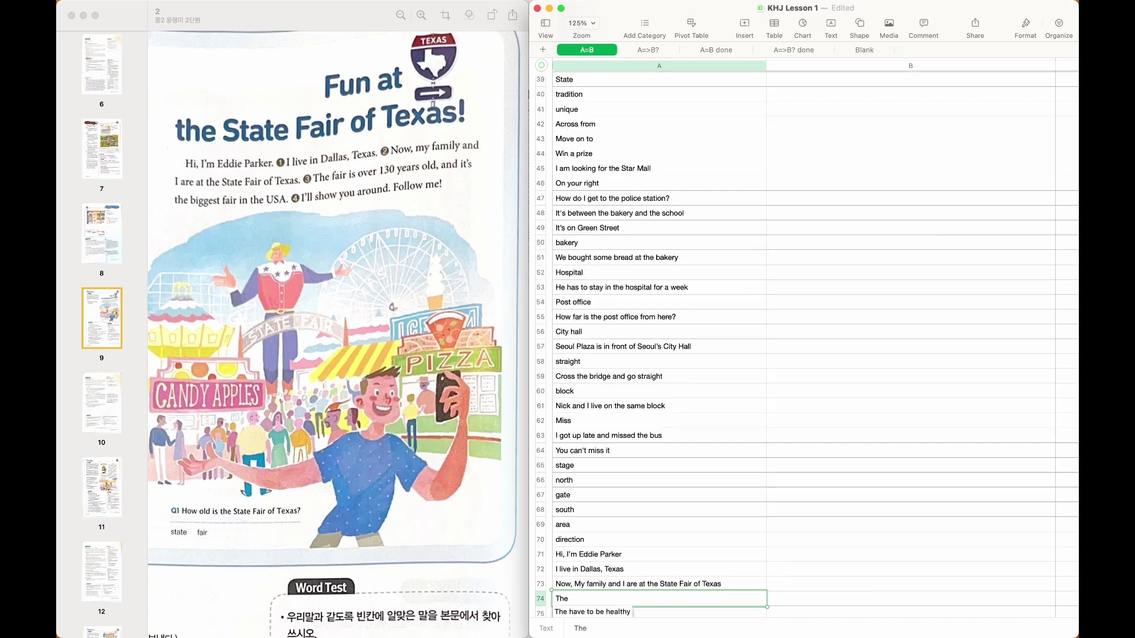
type("fair is over 130 years old, and it's the ")
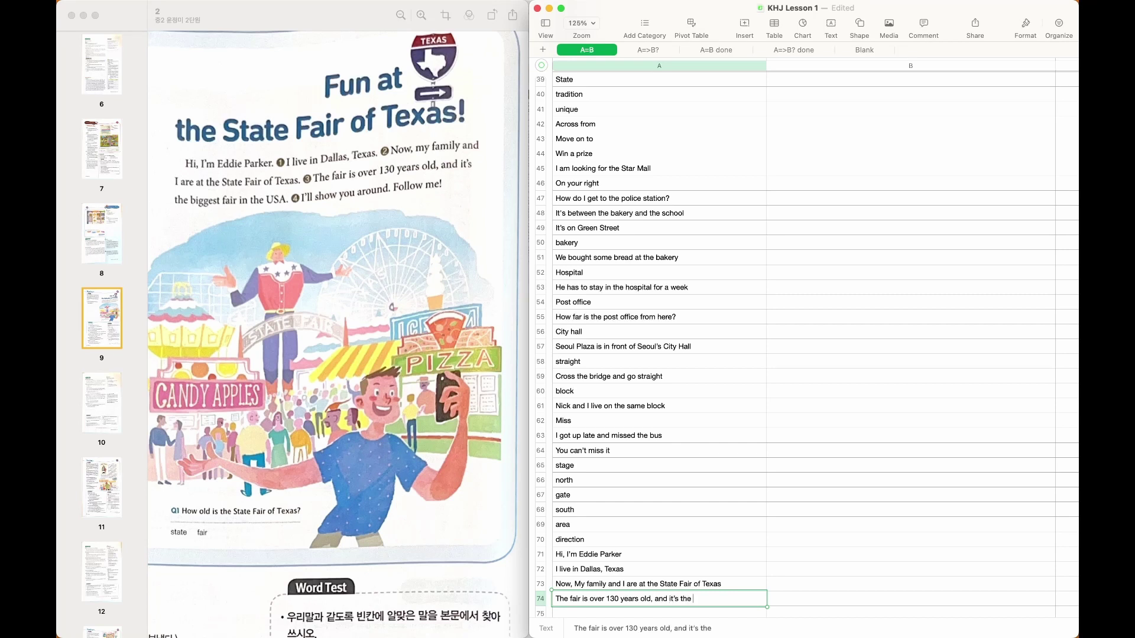
type("biggest fair in the USA")
key("Return")
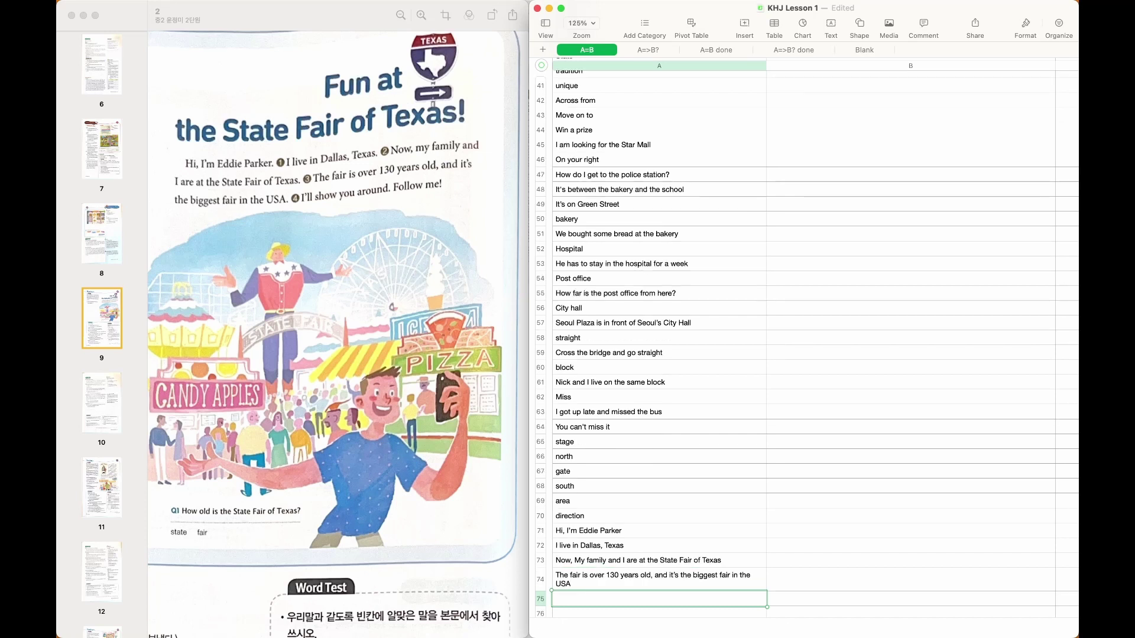
Enter the passage's closing sentences "I'll show you around. Follow me" in cell A75
type("I'll show you around. Fo")
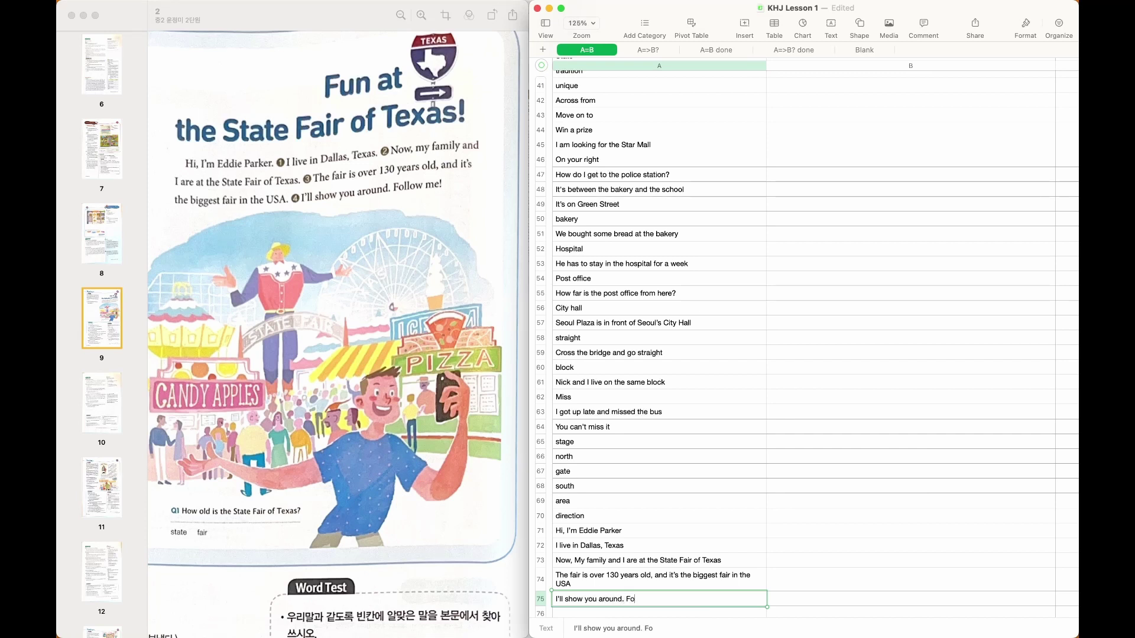
type("llow me")
key("Return")
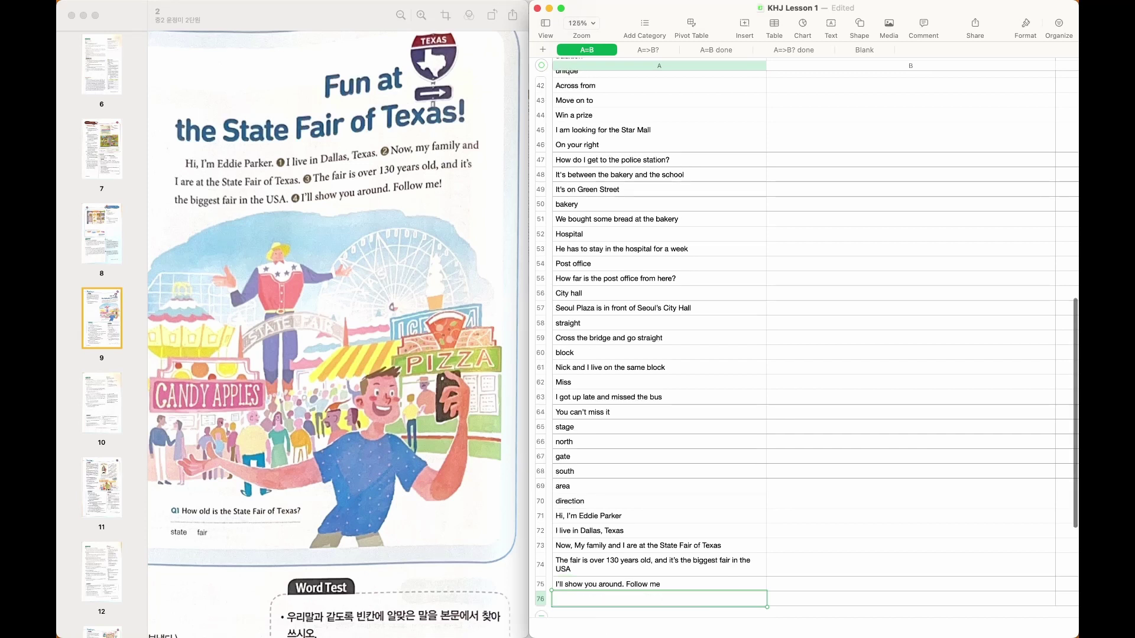
Enter the Korean translation of the greeting with the speaker's name in B71, copying from the Reading 1 page's Korean text
key("Up")
key("Up")
key("Up")
key("Up")
key("Up")
key("Up")
key("Down")
key("Right")
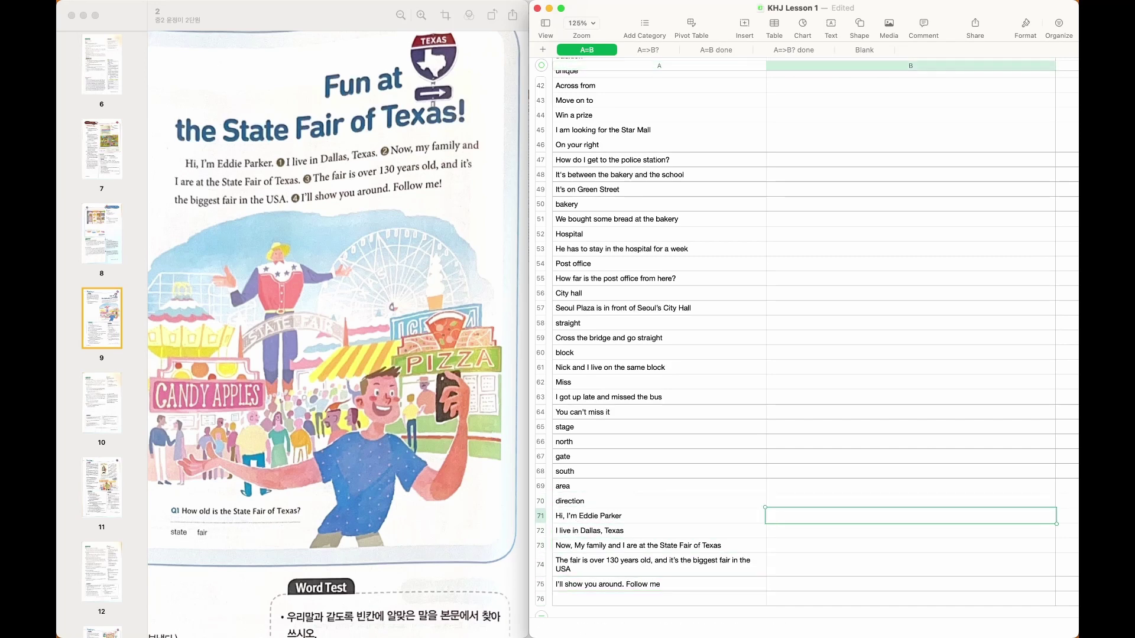
scroll(235, 258, "left", 10)
scroll(235, 258, "up", 2)
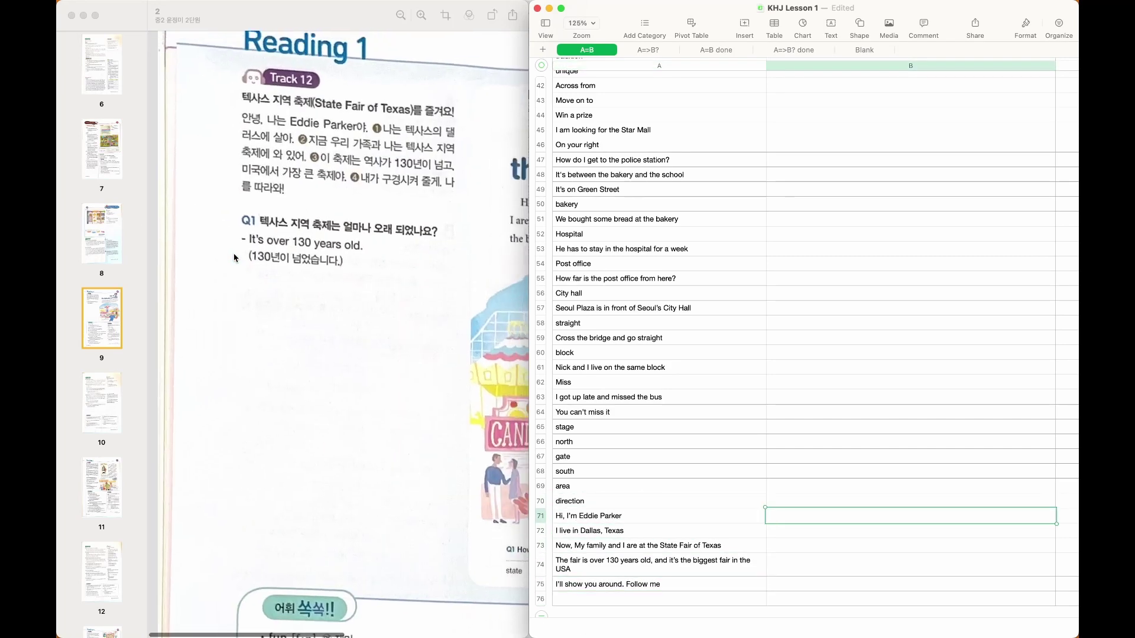
scroll(235, 258, "up", 1)
scroll(235, 257, "right", 1)
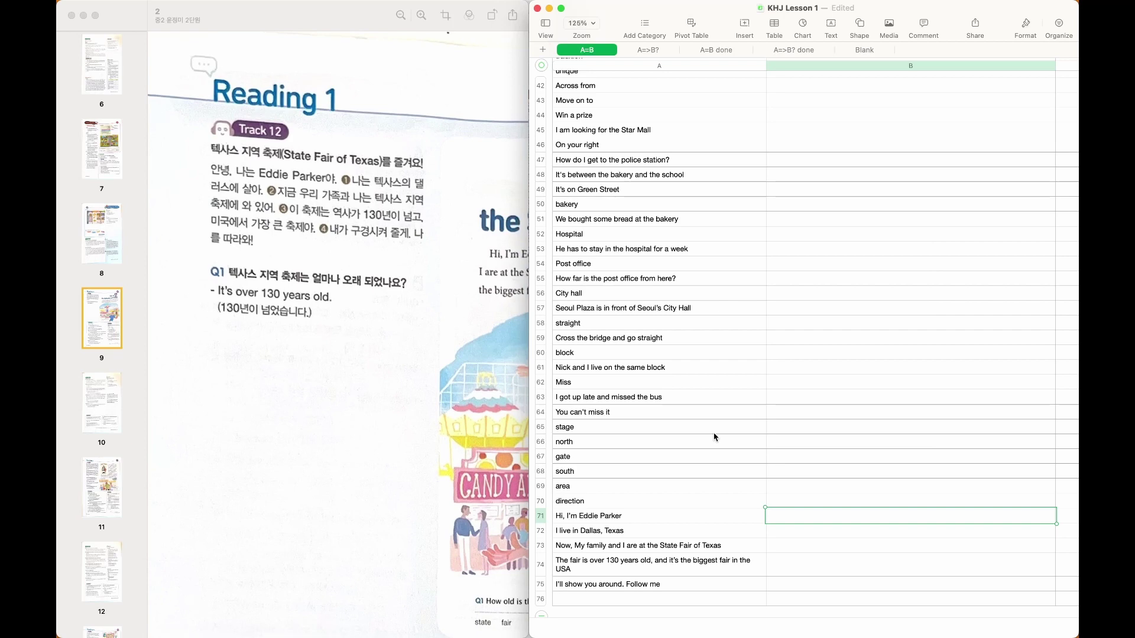
key("super+Tab")
key("super+Tab")
type("안녀")
type("ㅇ, 나는 Edides")
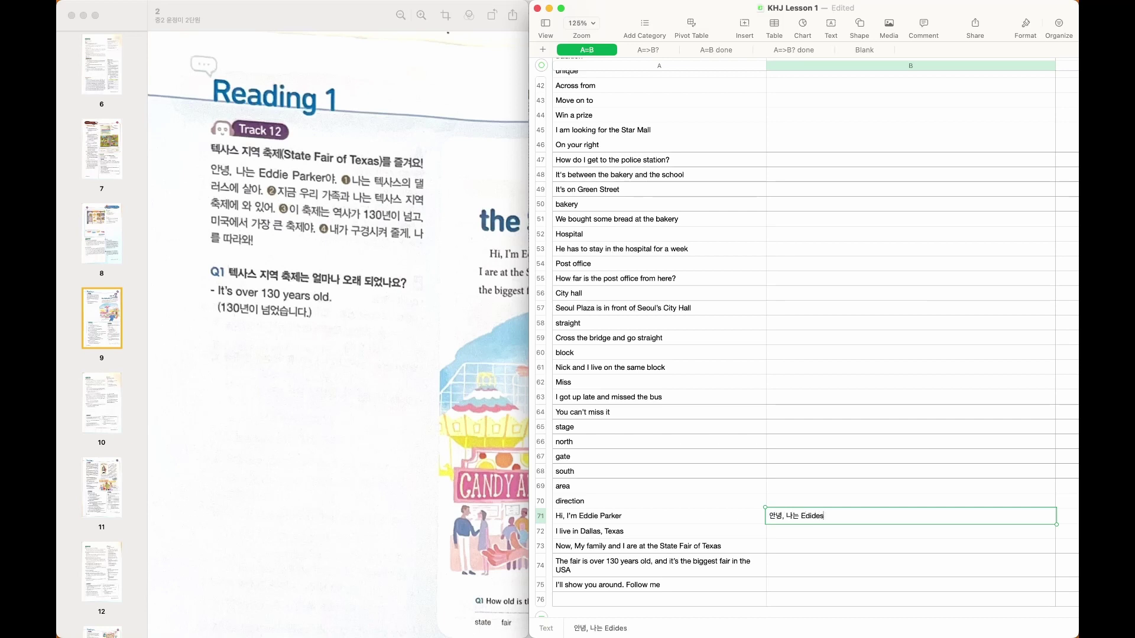
type(" Parker")
type("ㅇㅑ")
key("Return")
Enter the Korean translation "나는 텍사스의 댈러스에 살아" in B72, beside the sentence about living in Dallas
type("나는 ")
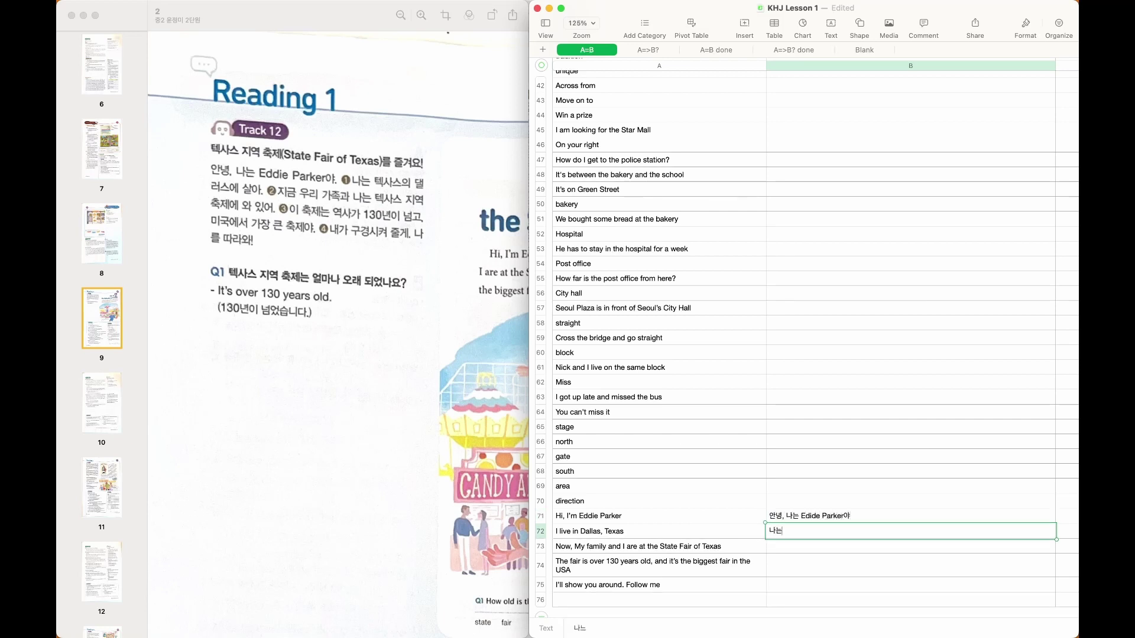
type("테ㄱ사스의 델ㄹ")
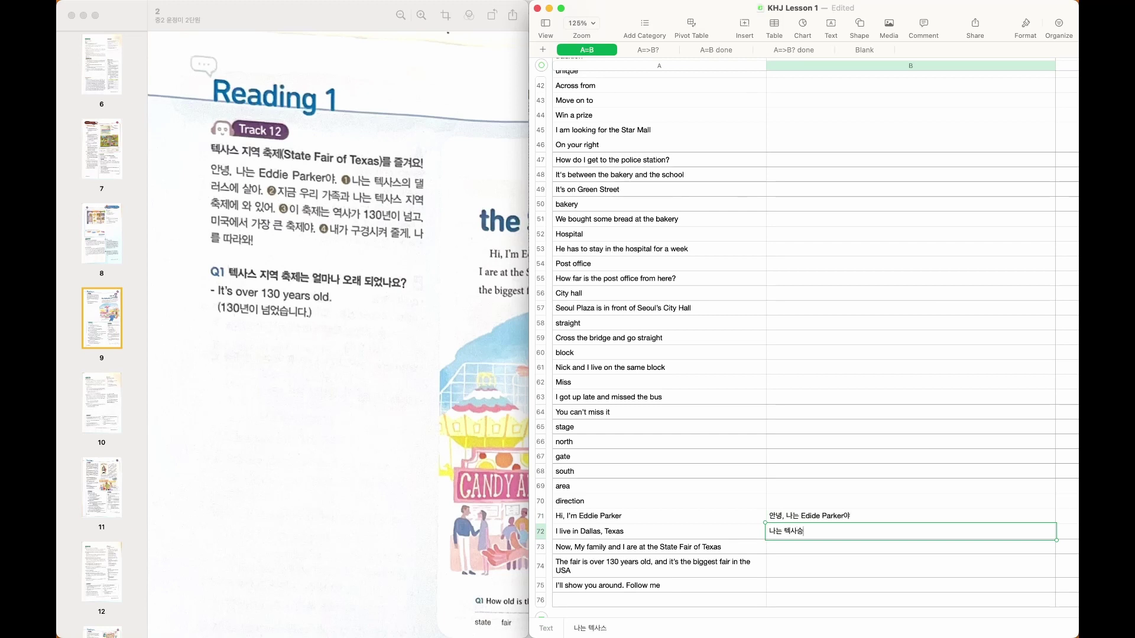
type("ㅓ스에 살아")
key("Return")
Enter the Korean translation "지금 우리 가족과 나는 텍사스 지역 축제에 와 있어" in cell B73
type("지금 우리 가족과 나는 ")
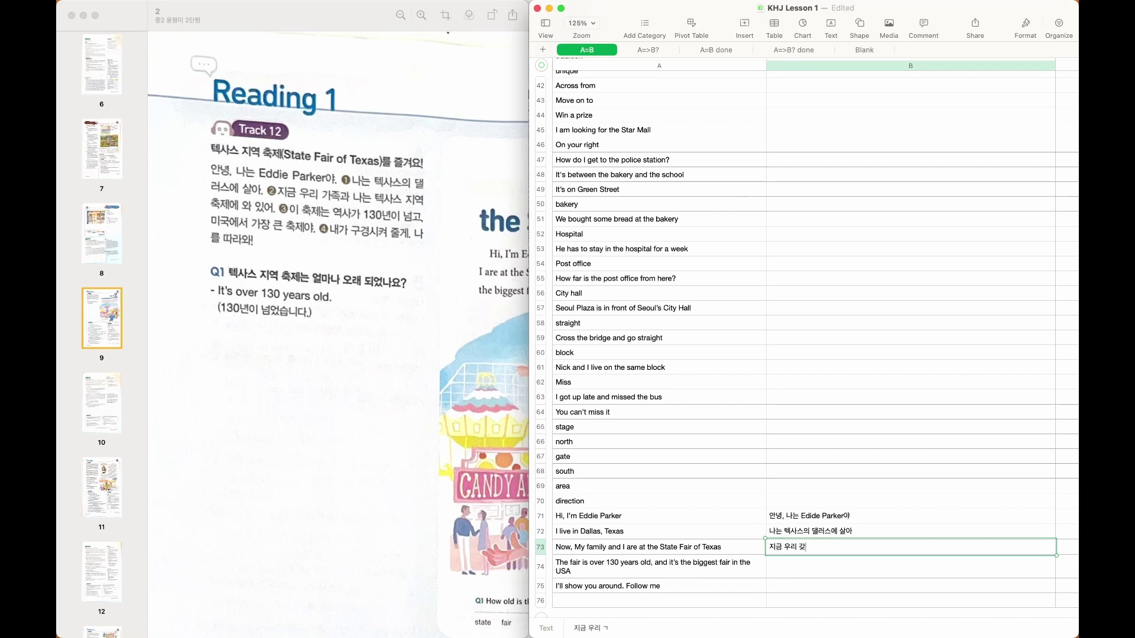
type("텍사스 지역 축제에 와 있어")
key("Return")
Enter the Korean translation "이 축제는 역사가 130년이 넘고, 미국에서 가장 큰 축제야" in cell B74
type("이 축")
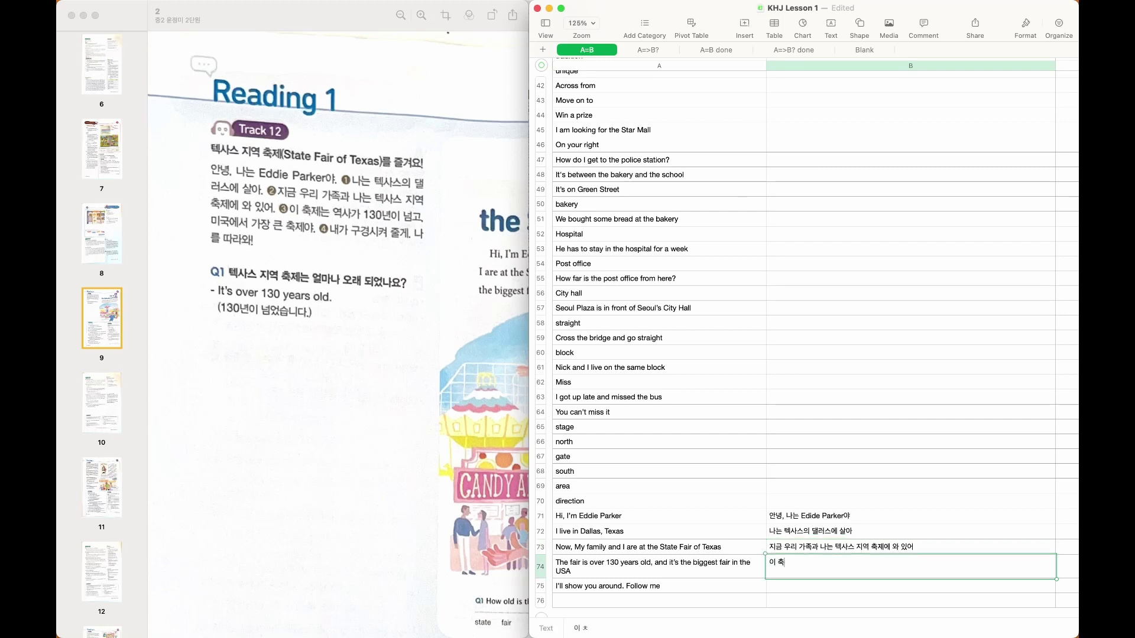
type("제는 역사가 130년이 넘고, 미국")
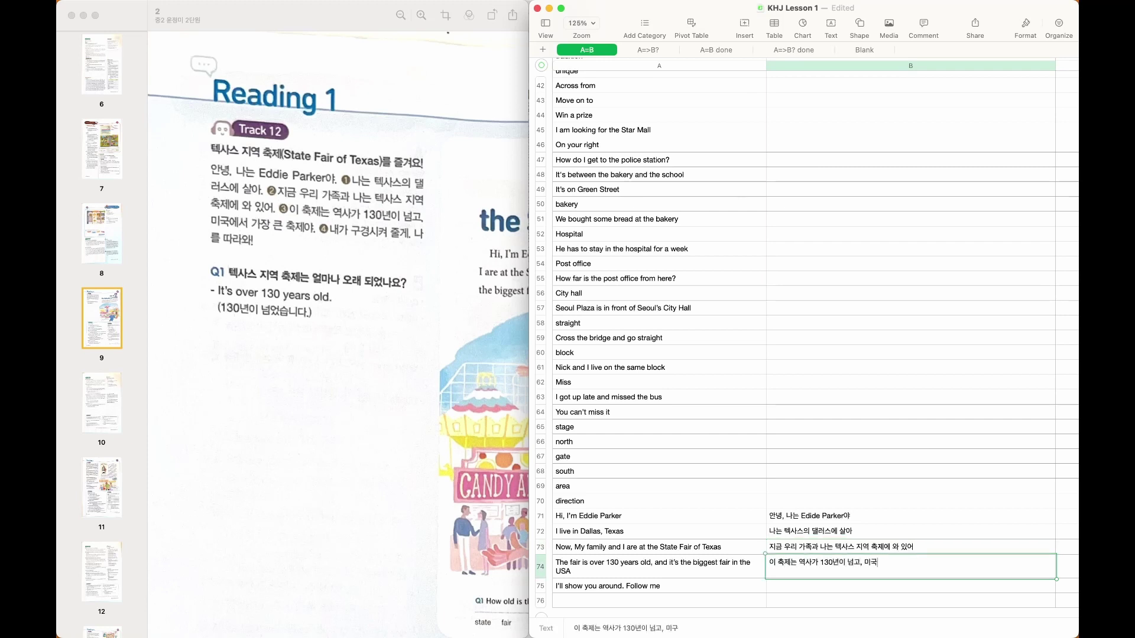
type("엣서 가장 큰 ㅊ")
type("제야")
key("Return")
Enter the Korean translation "내가 구경시켜 줄게. 나를 따라와!" in cell B75 beside the passage's closing sentences
type("ㄴ가 구경시켜 줄")
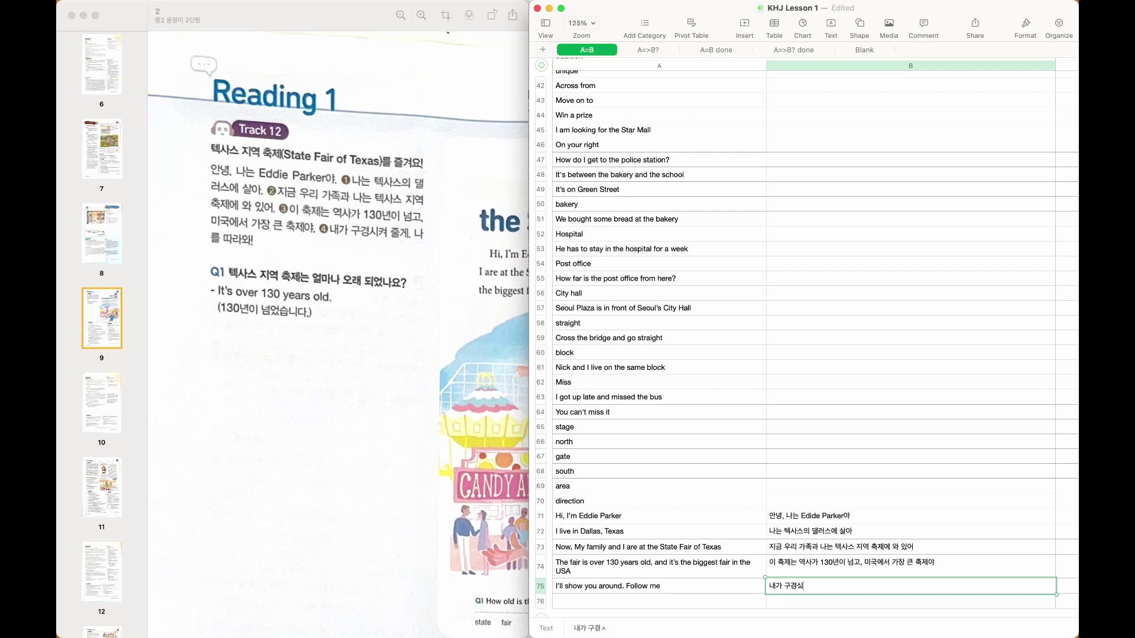
type("게. 나를 따라와!")
key("Return")
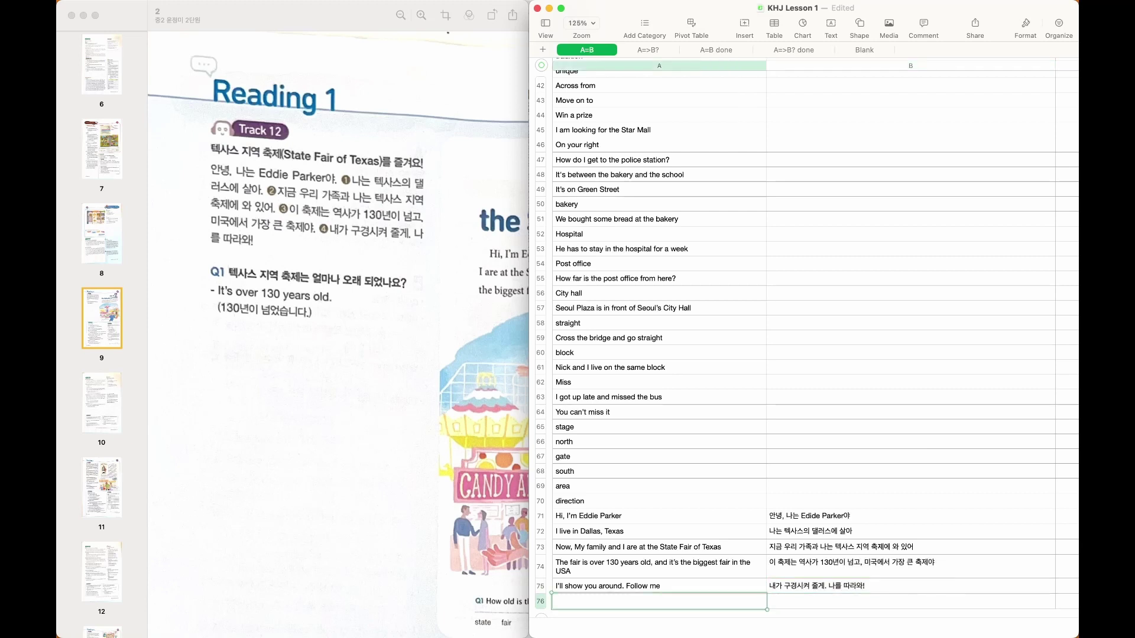
left_click(659, 598)
key("Down")
key("Down")
key("Down")
key("Down")
key("Down")
key("Down")
key("Down")
key("Down")
key("Down")
key("Down")
key("Up")
key("Up")
key("Up")
key("Up")
key("Up")
key("Up")
key("Up")
key("Up")
key("Up")
key("Up")
key("Up")
key("Up")
key("Up")
key("Up")
key("Up")
key("Up")
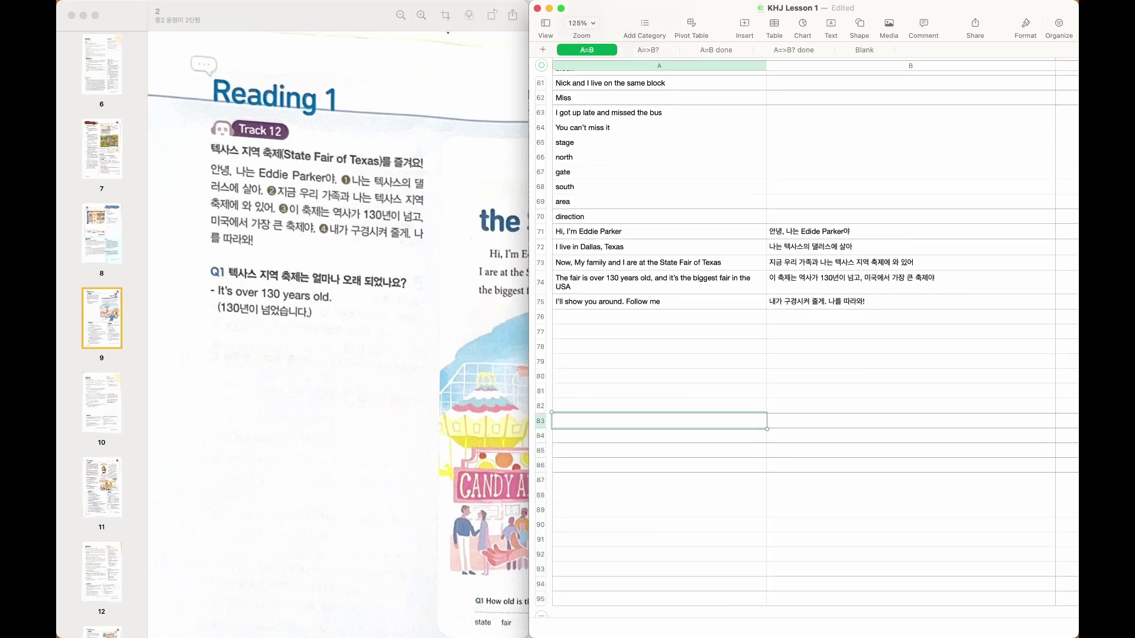
key("Up")
key("Up")
key("Up")
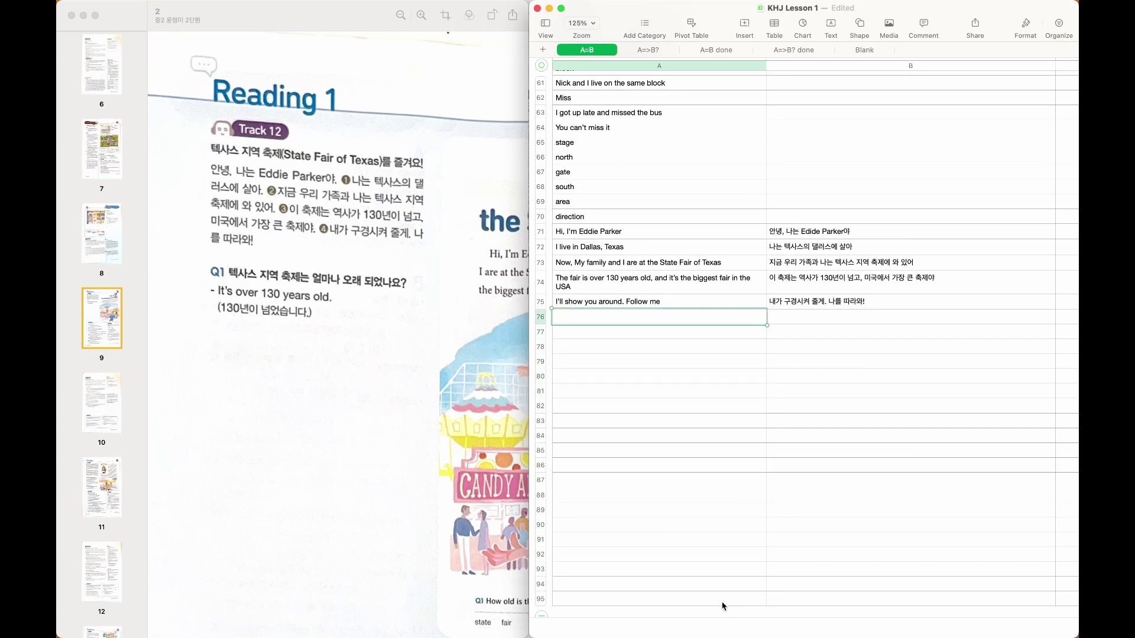
Enter the Reading 1 page's first four vocabulary words, "fun", "state", "fair" and "over", in cells A76 to A79
left_click(403, 465)
key("super+minus")
key("super+minus")
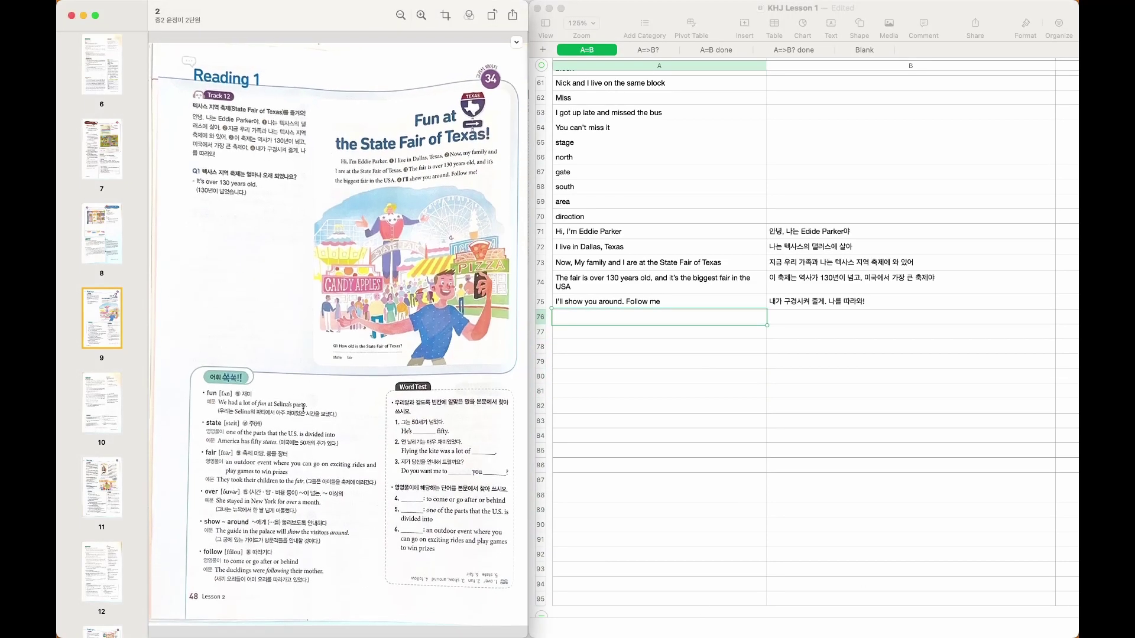
left_click(621, 345)
left_click(609, 317)
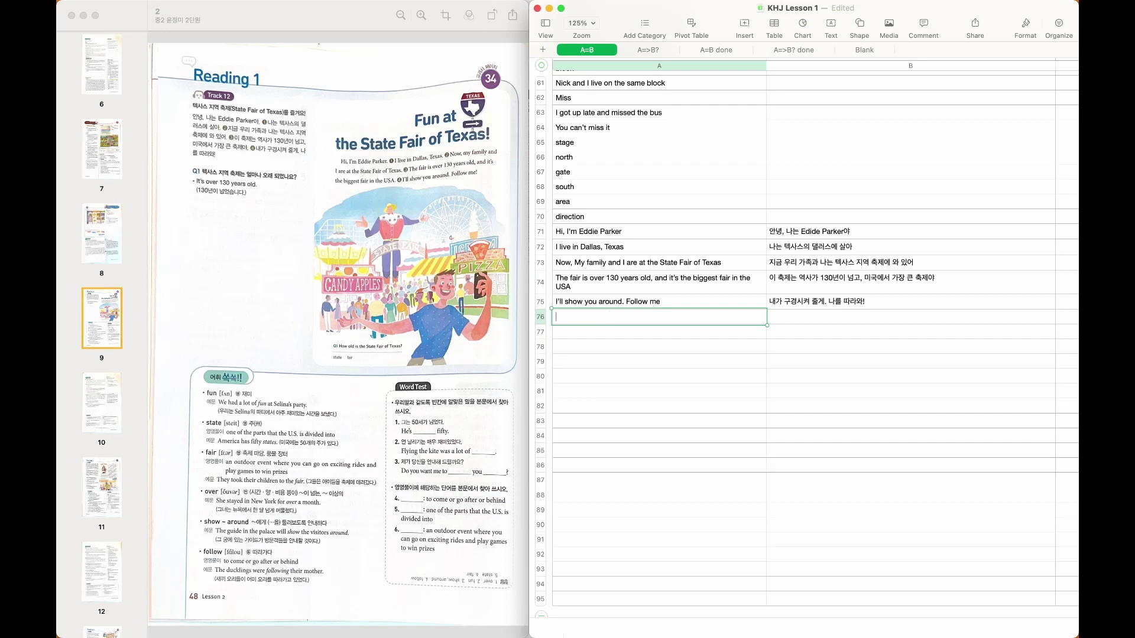
type("fun")
key("Return")
type("state")
key("Return")
type("fair")
key("Return")
type("over")
key("Return")
Enter the remaining Reading 1 vocabulary, "Show ~ around" and "Follow", in cells A80 and A81
type("sho")
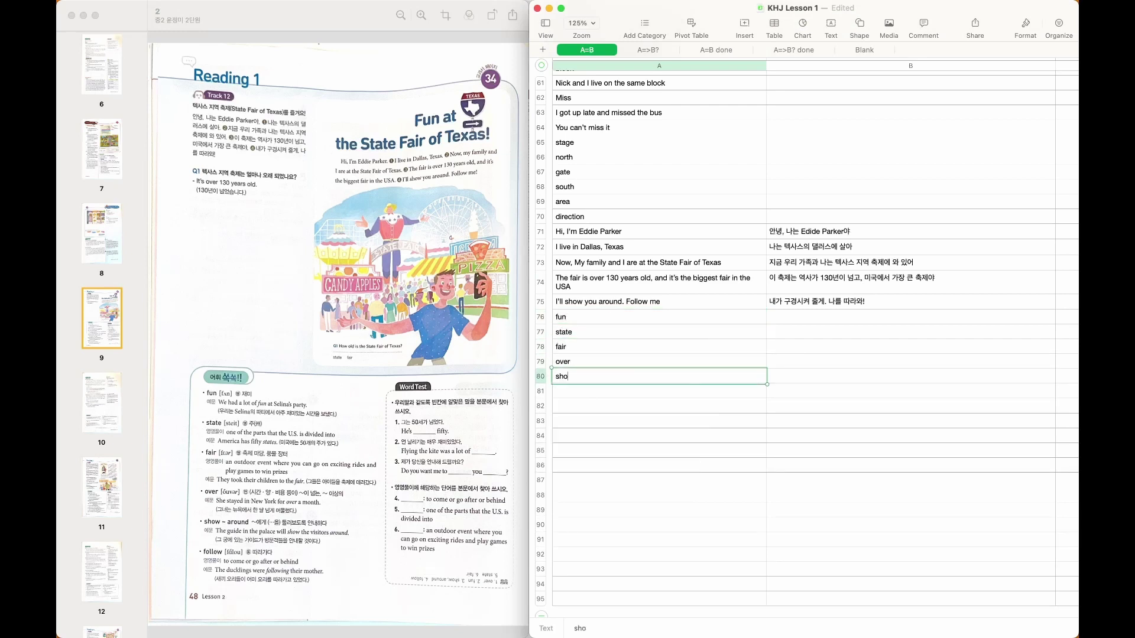
type("w ~ around")
type("ollow")
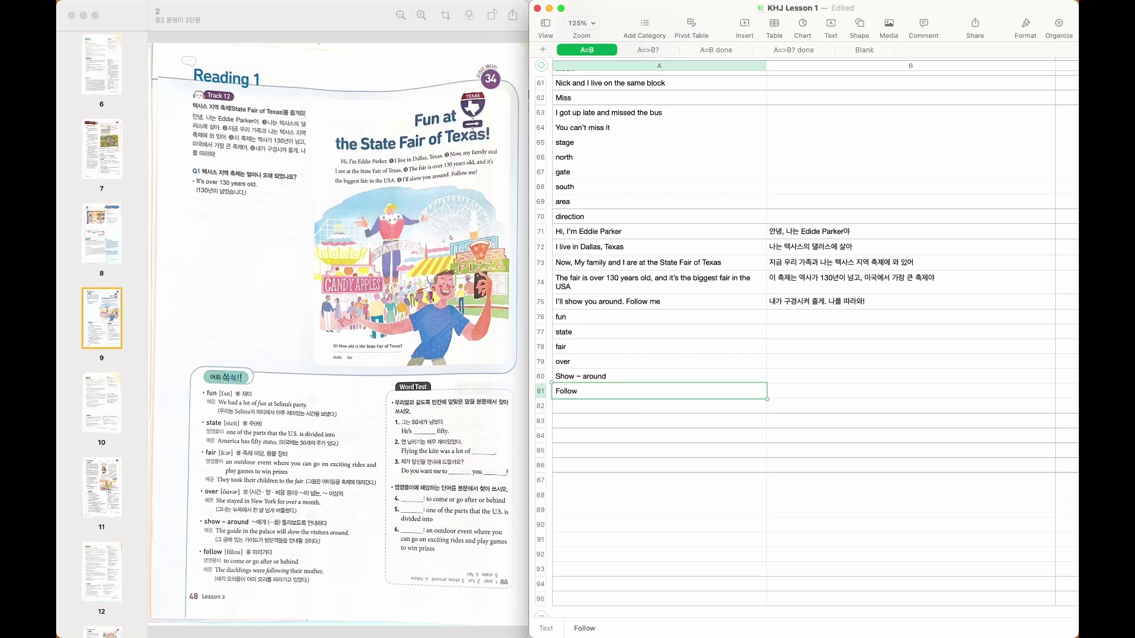
key("Return")
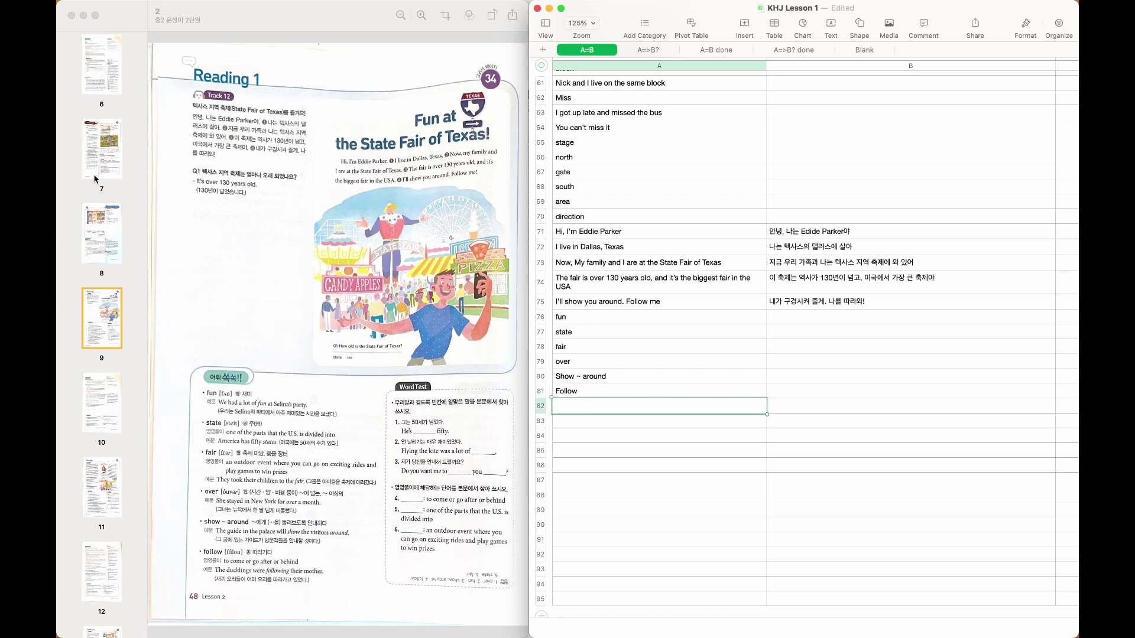
Bring up the Reading 2 passage on page 11 of the scanned textbook, enlarged enough to read the English text
left_click(118, 402)
left_click(101, 408)
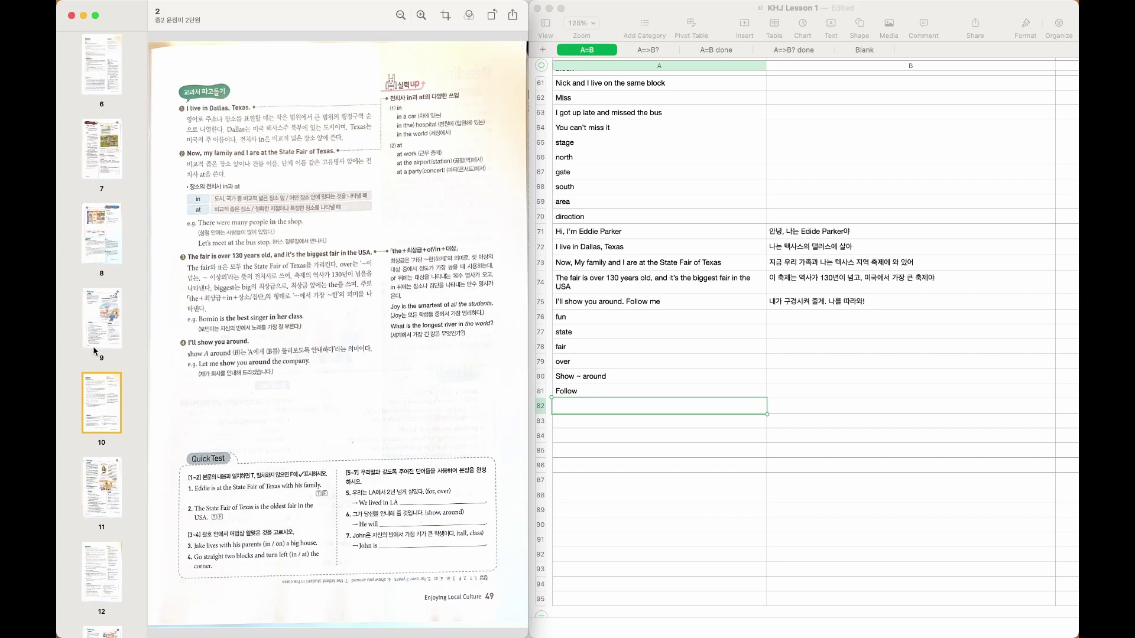
left_click(105, 496)
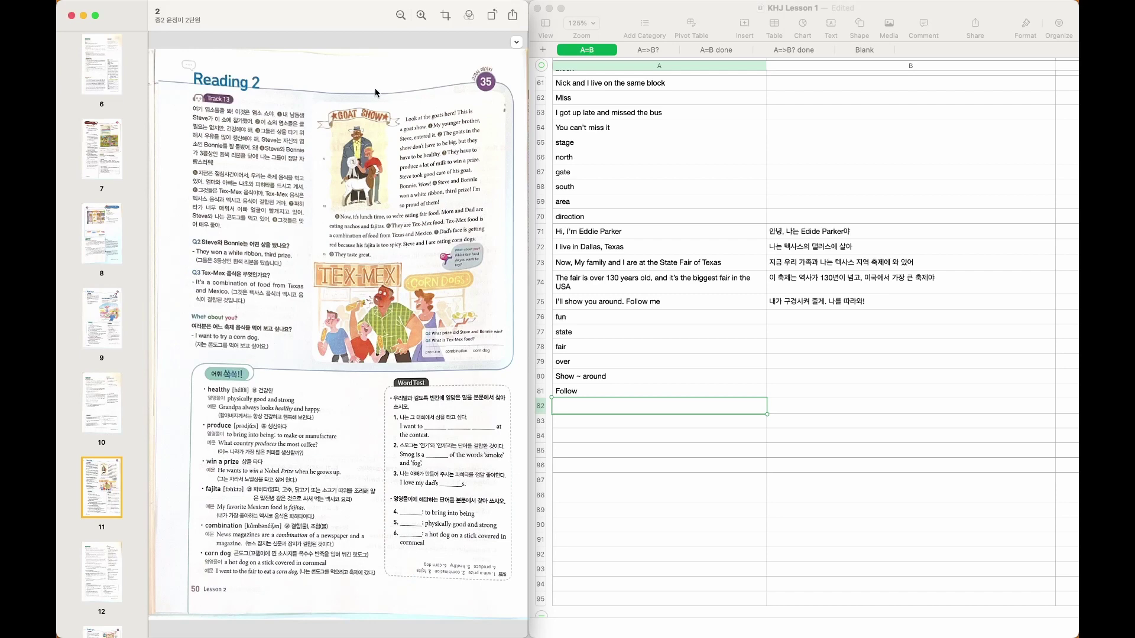
key("super+plus")
key("super+plus")
scroll(487, 123, "up", 10)
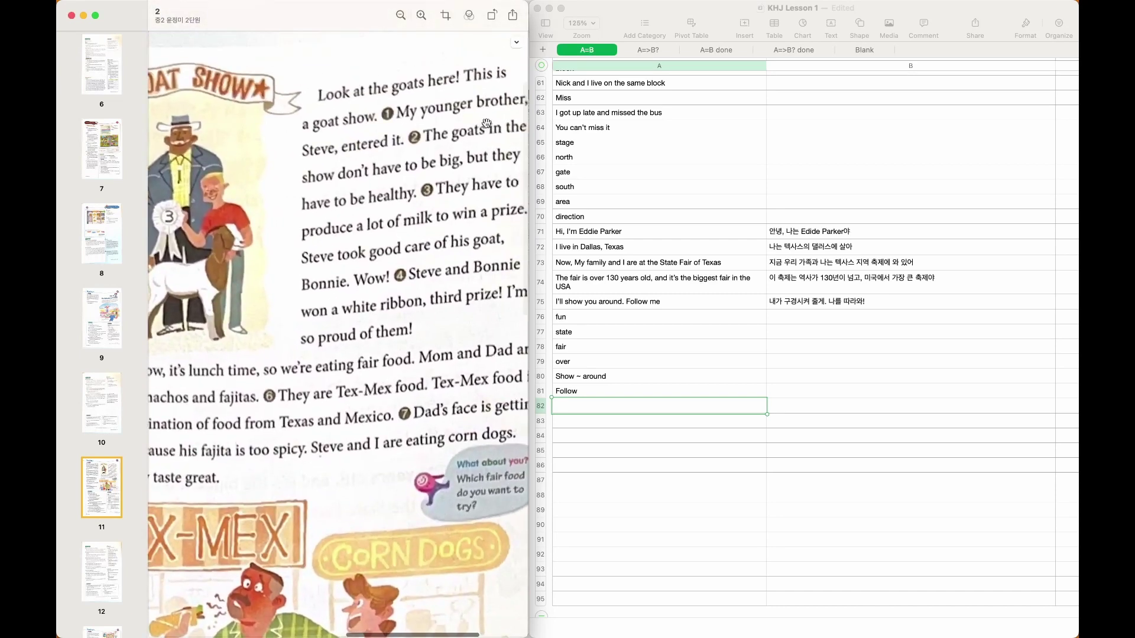
key("super+minus")
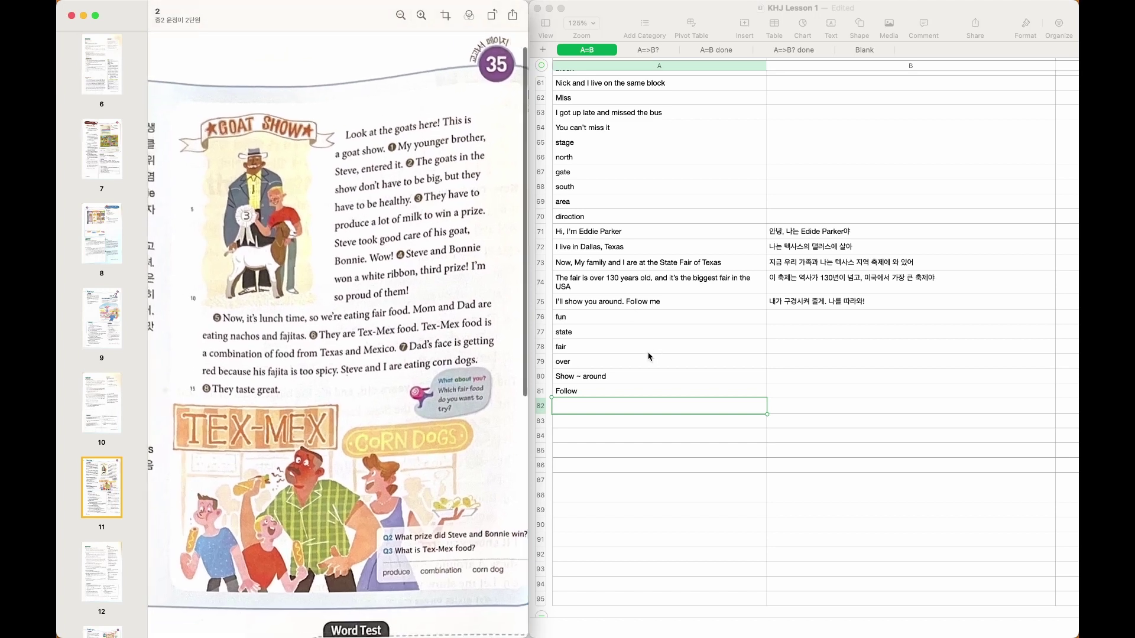
Enter "Look at the goats here! This is a goat show" in A82 and the sentence about the younger brother entering it in A83
left_click(602, 420)
type("s")
key("BackSpace")
type("Look at the ")
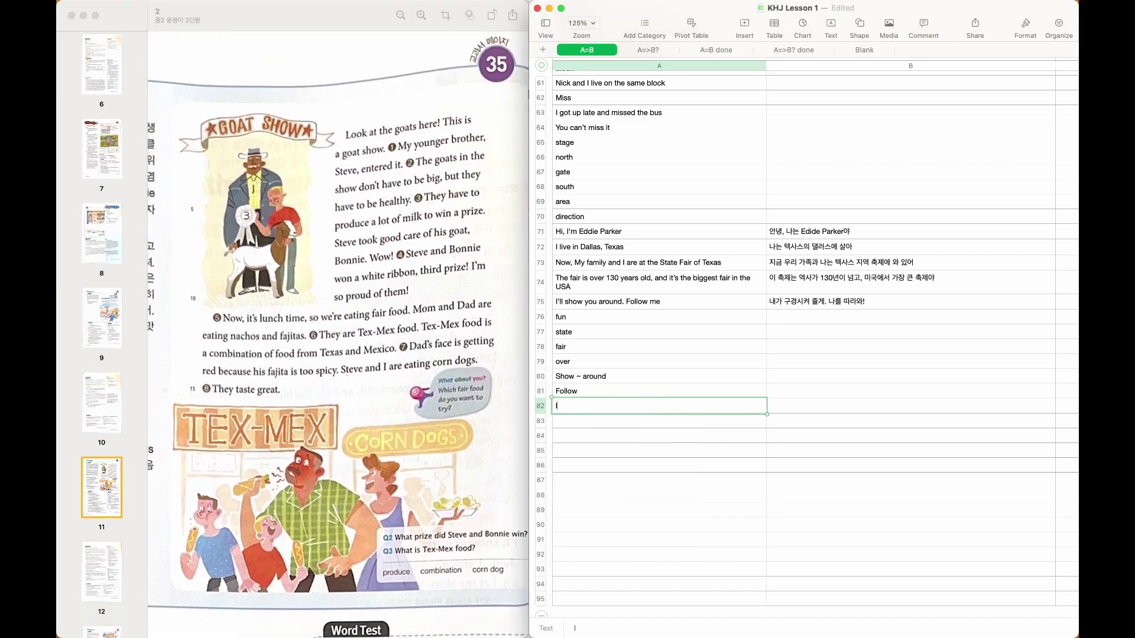
type("goats here! This is a goat show")
key("Return")
type("My younger borhter, Steve, entered it")
key("Return")
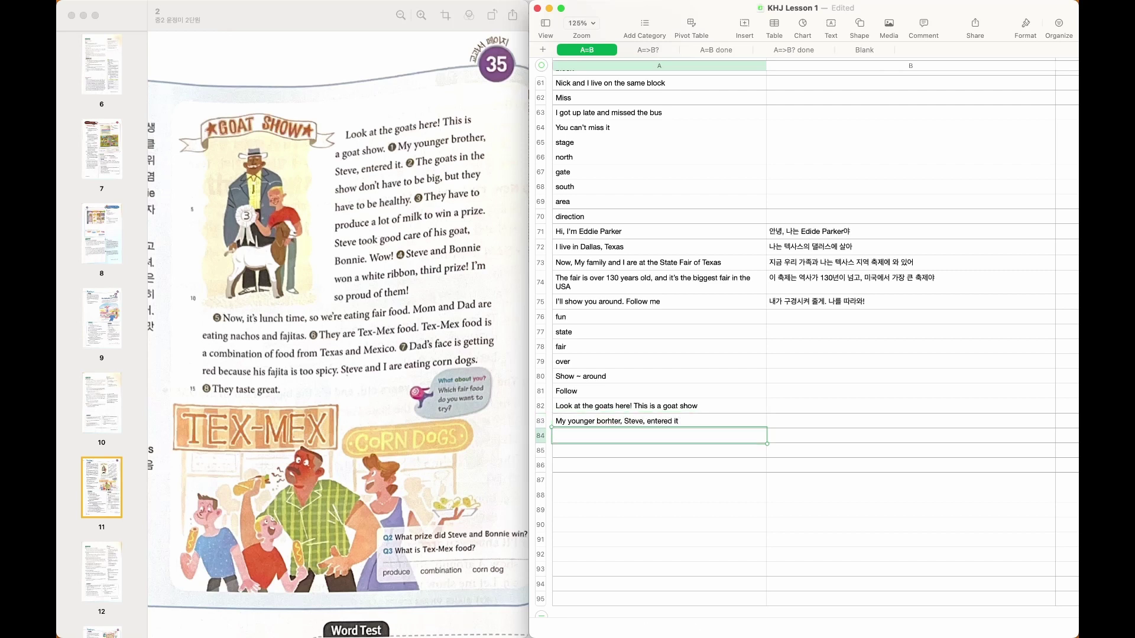
Enter "The goats in the show don't have to be big, but they have to be healthy" in cell A84
type("The ")
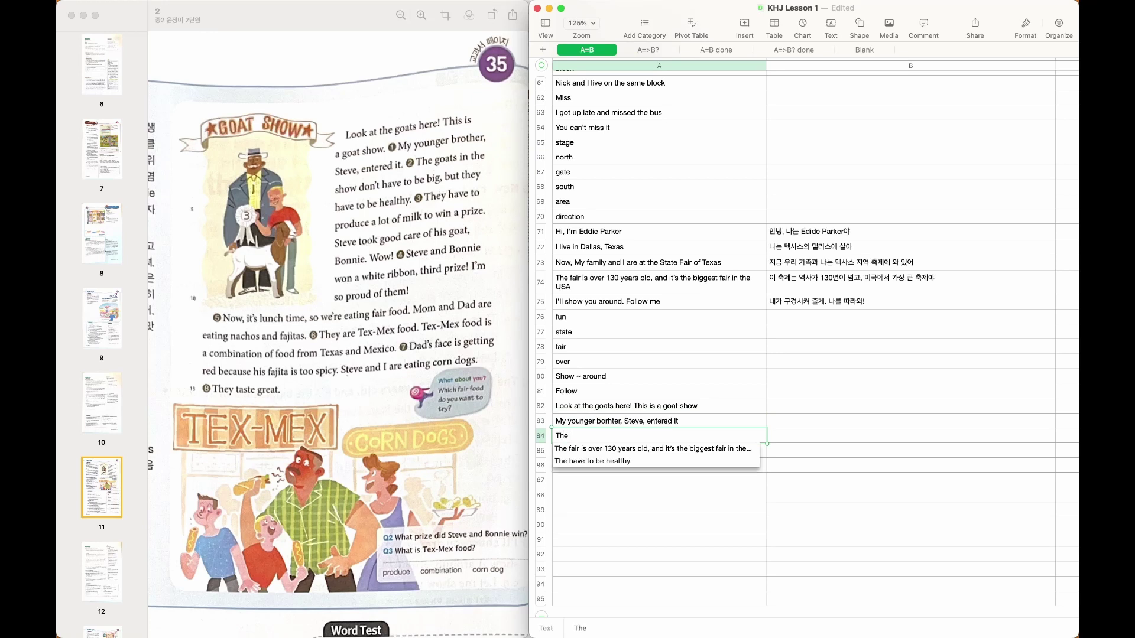
type("goats in the show don't have to be big, but ")
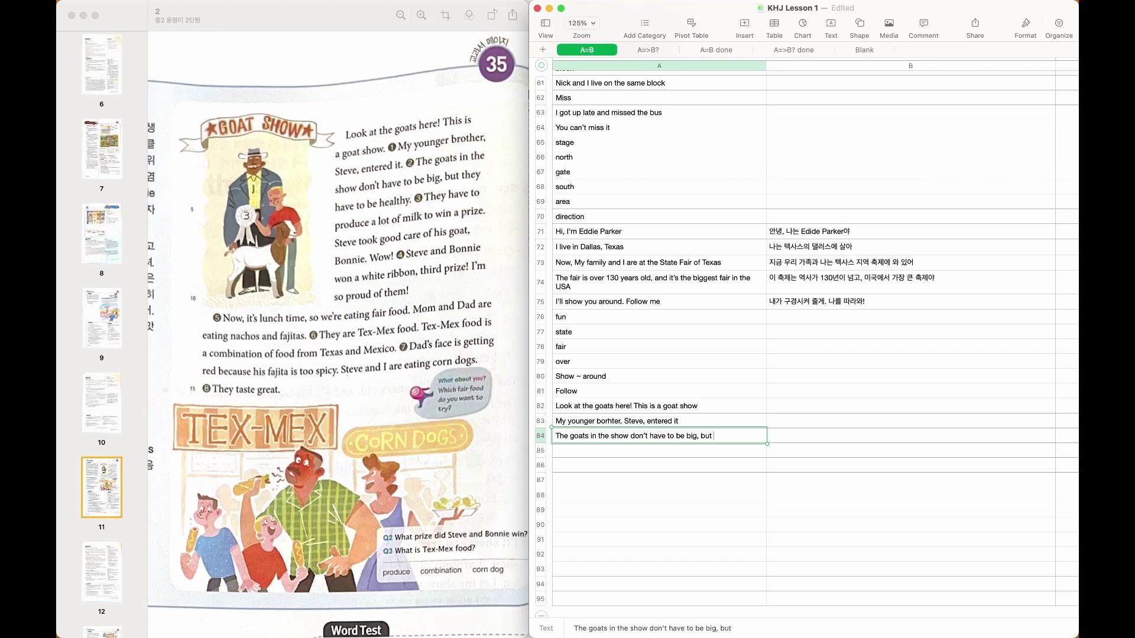
type("they have to be healthy")
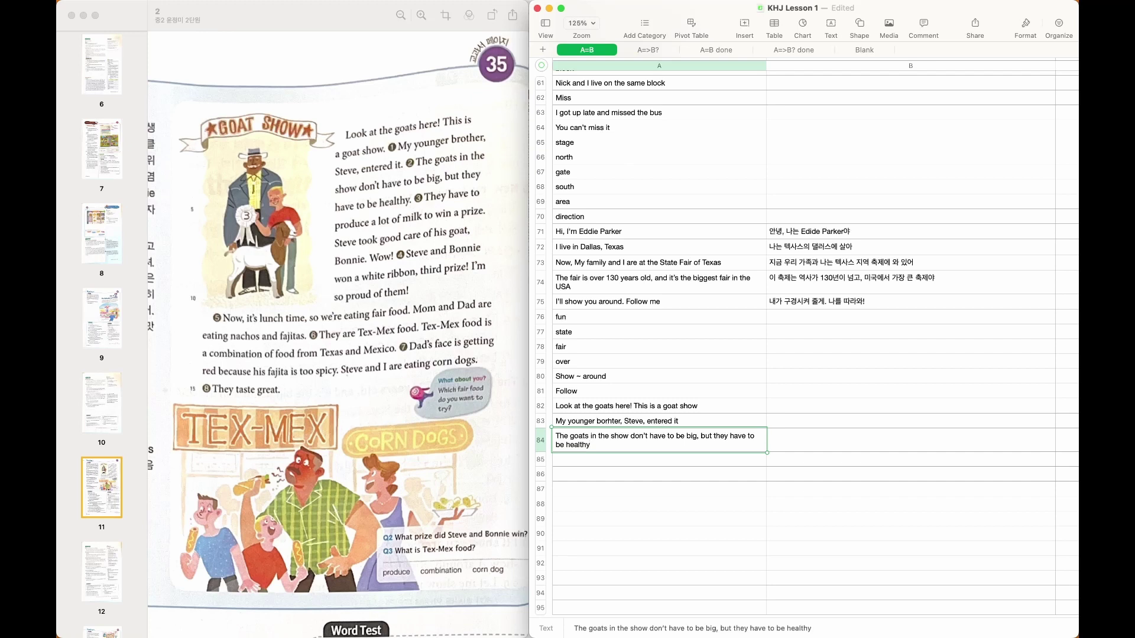
key("Return")
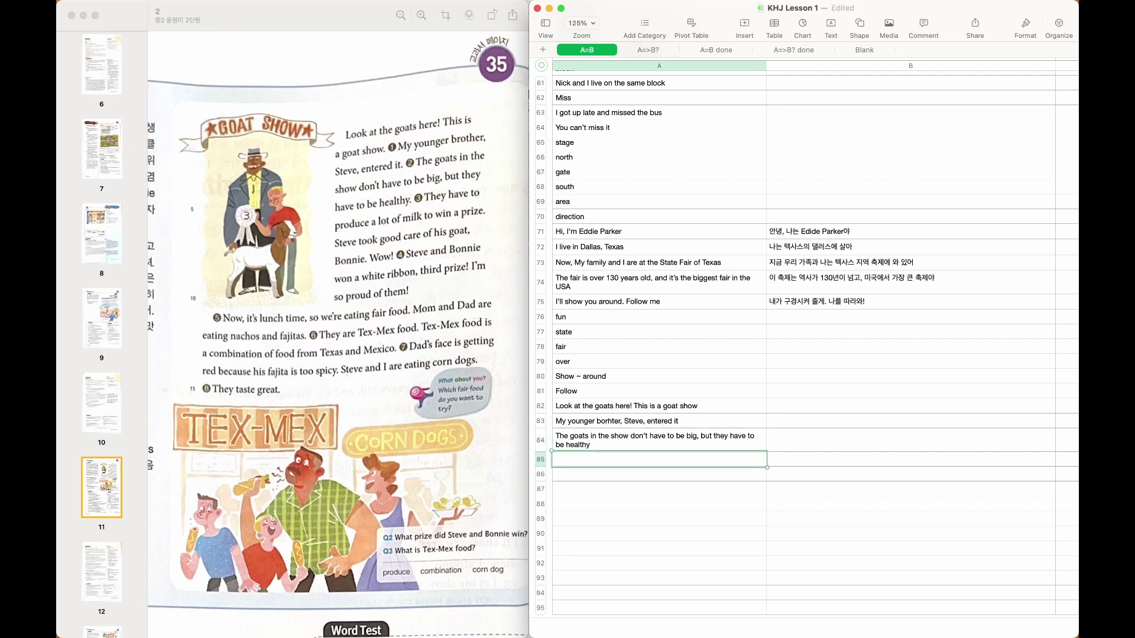
Enter "They have to produce a lot of milk to win a prize." in A85, followed by the goat-care sentence and "Wow!"
type("They have ")
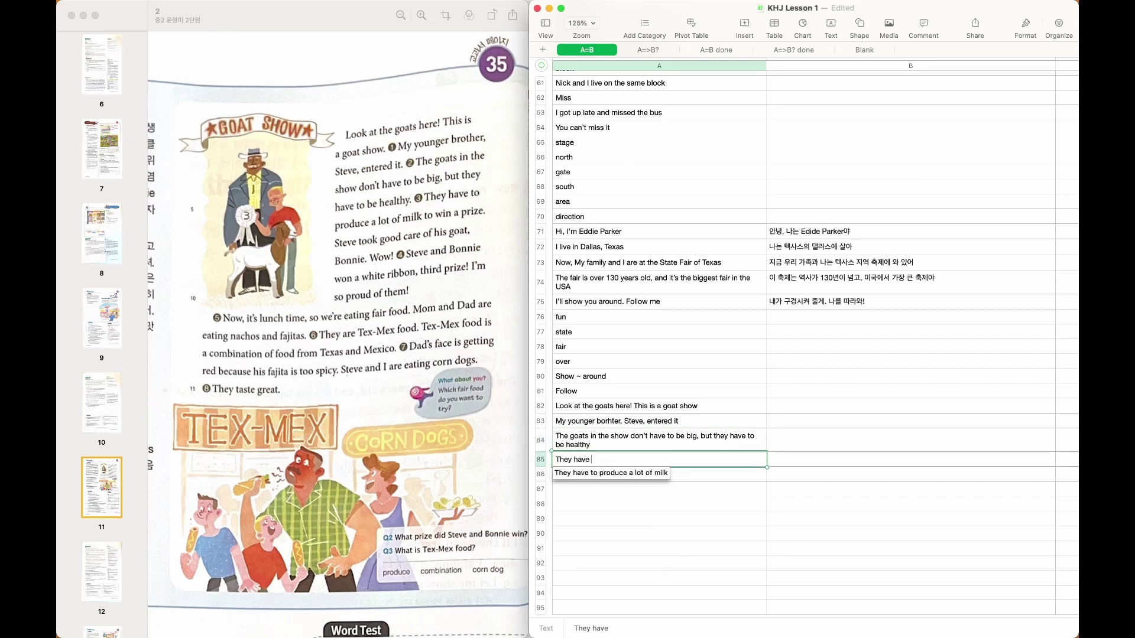
type("to produce a lot of milk to ")
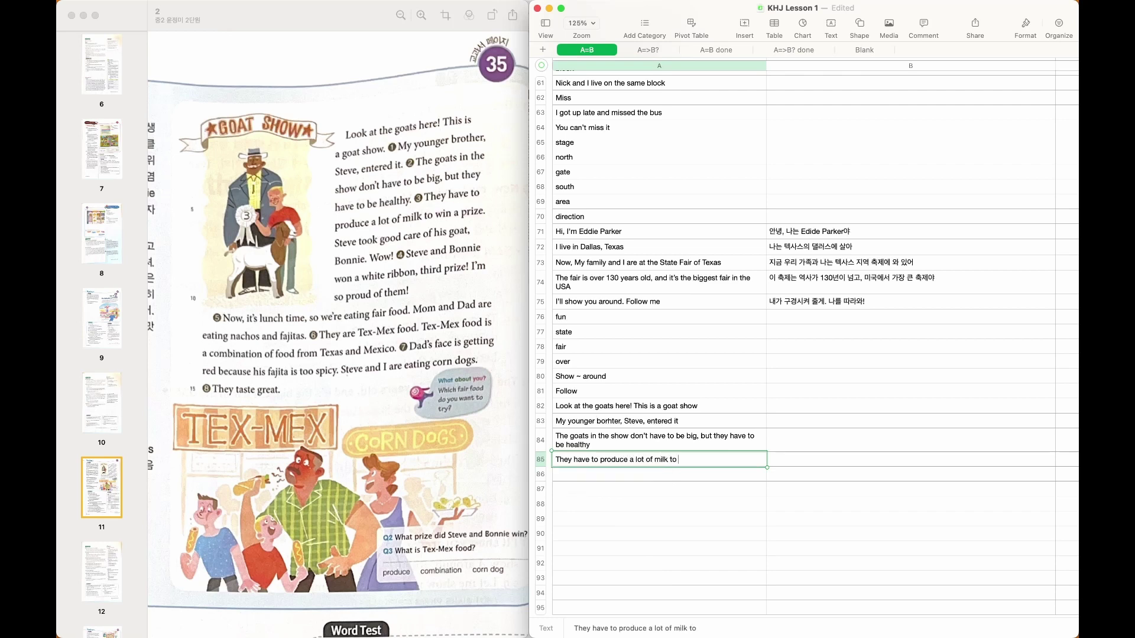
type("win a prize. Steve took good car")
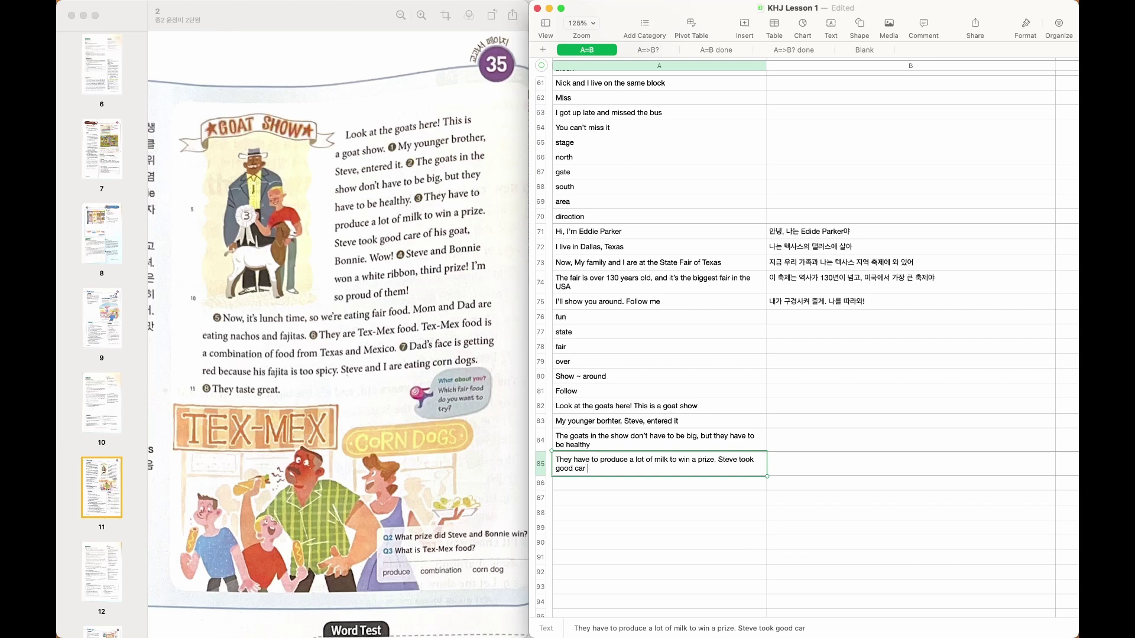
type(" of his goat, Bonnie. Wow")
key("Return")
Enter the sentence about winning a white ribbon in A86, ending with "third prize! I'm so proud of them!"
type("Steve and Bonnie won a white ribbon")
key("BackSpace")
key("BackSpace")
key("BackSpace")
key("BackSpace")
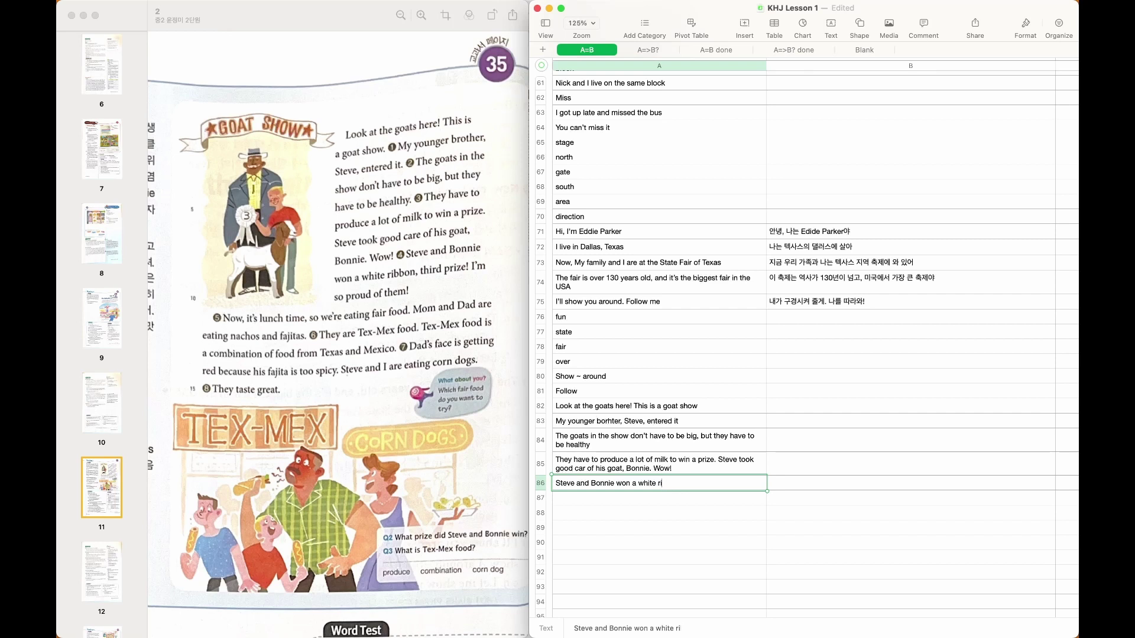
type("ibbon, third prize! I'm so proud")
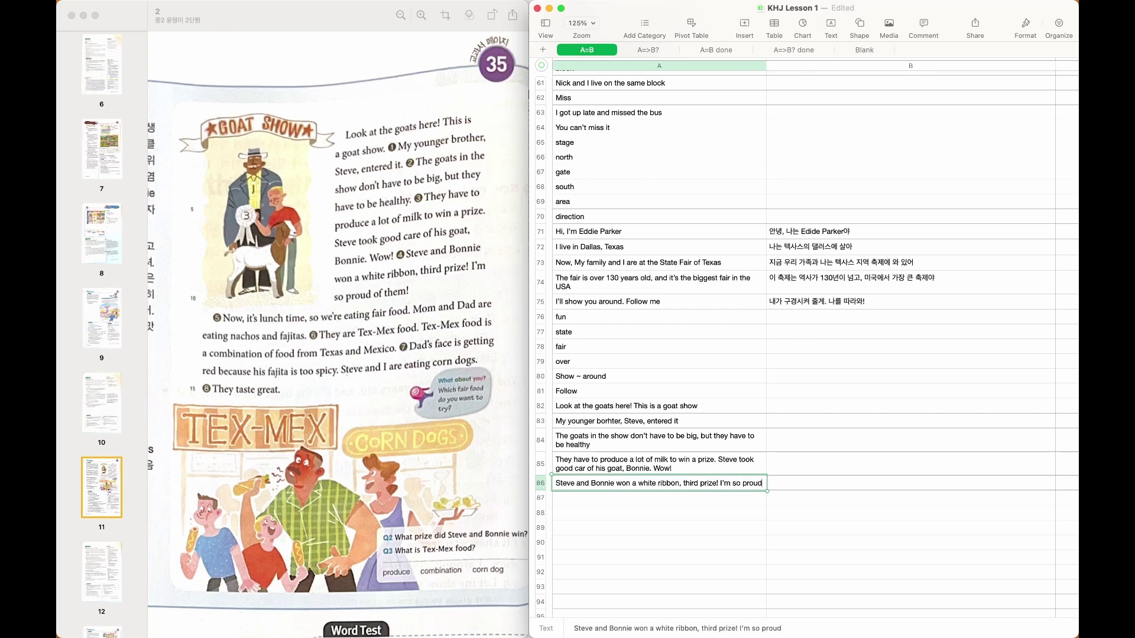
type(" of them!")
key("Return")
Enter "Now, it's lunch time, so we're eating fair food. Mom and dad are eating nachos and fajitas" in cell A87
type("Now")
key("BackSpace")
type(", it's lunch time, so we're eating fair food")
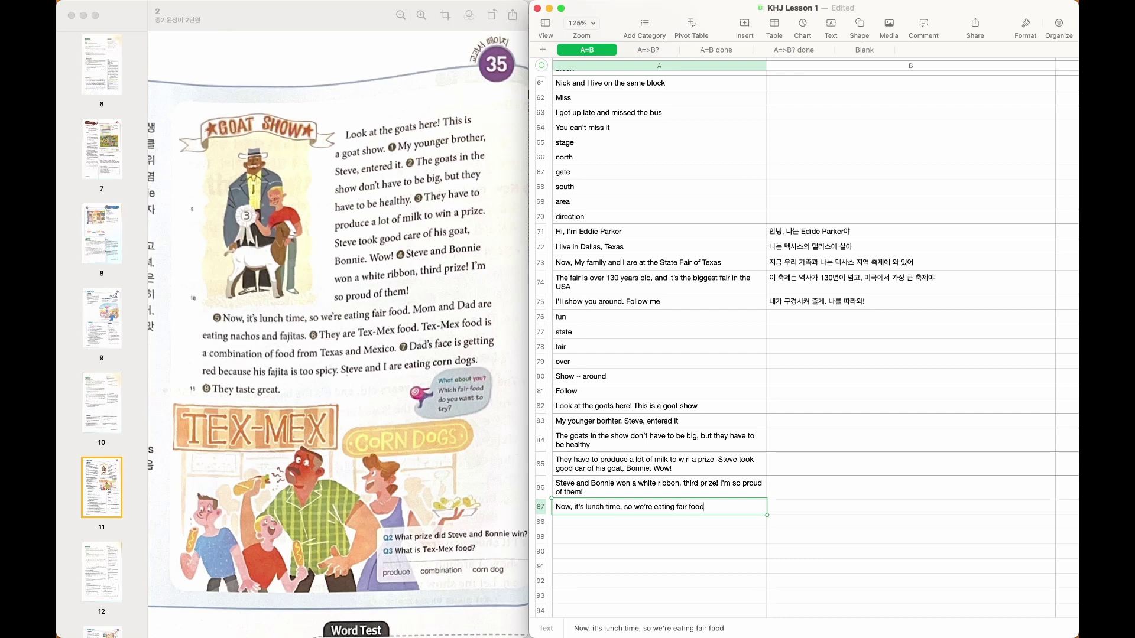
type(".")
key("Return")
key("Up")
left_click(727, 508)
type("Mom and dad are")
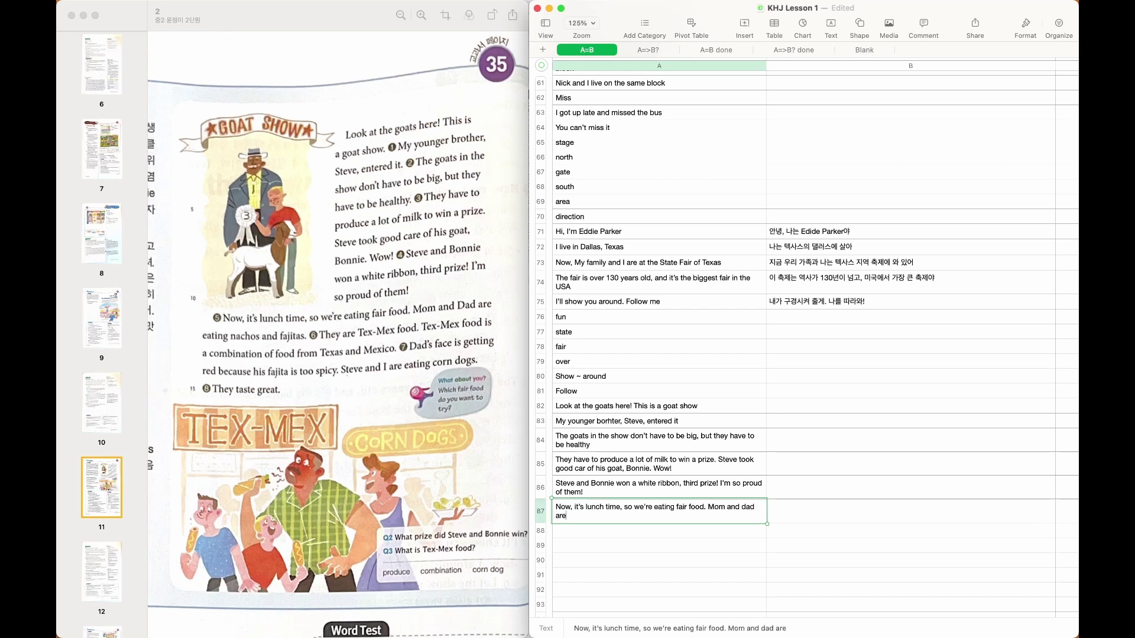
type(" eating nachos and fajitas")
key("Return")
Enter "They are Tex-Mex food. Tex-Mex food is a combination of food from Texas and Mexico" in cell A88
type("They are")
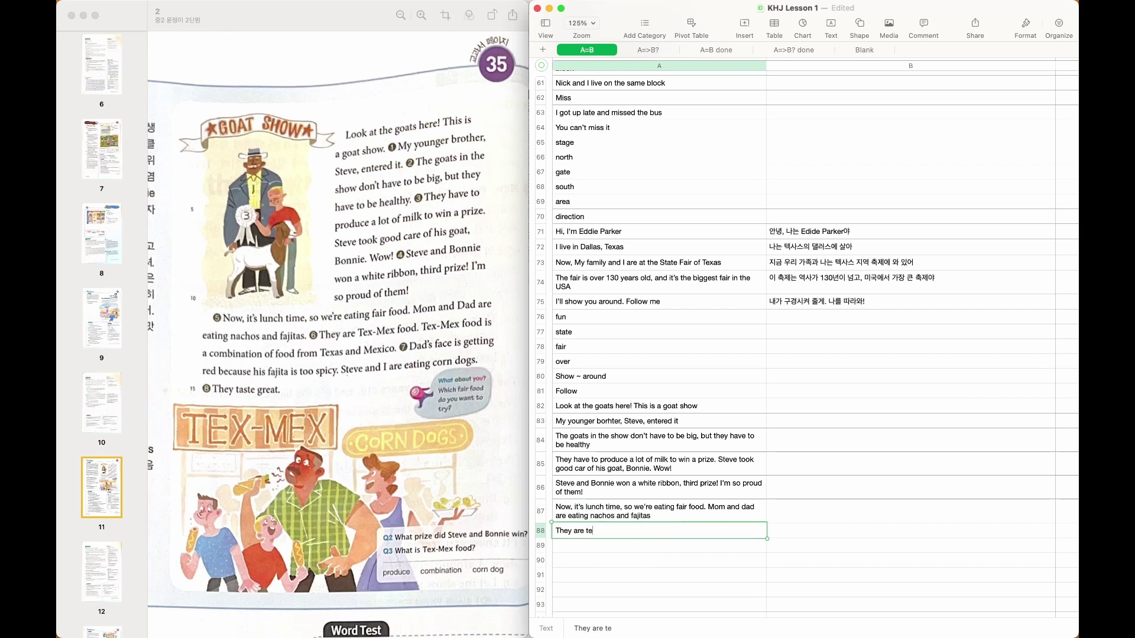
type(" Tex-Mex food.")
key("Return")
key("Up")
type("Tex-Mex food")
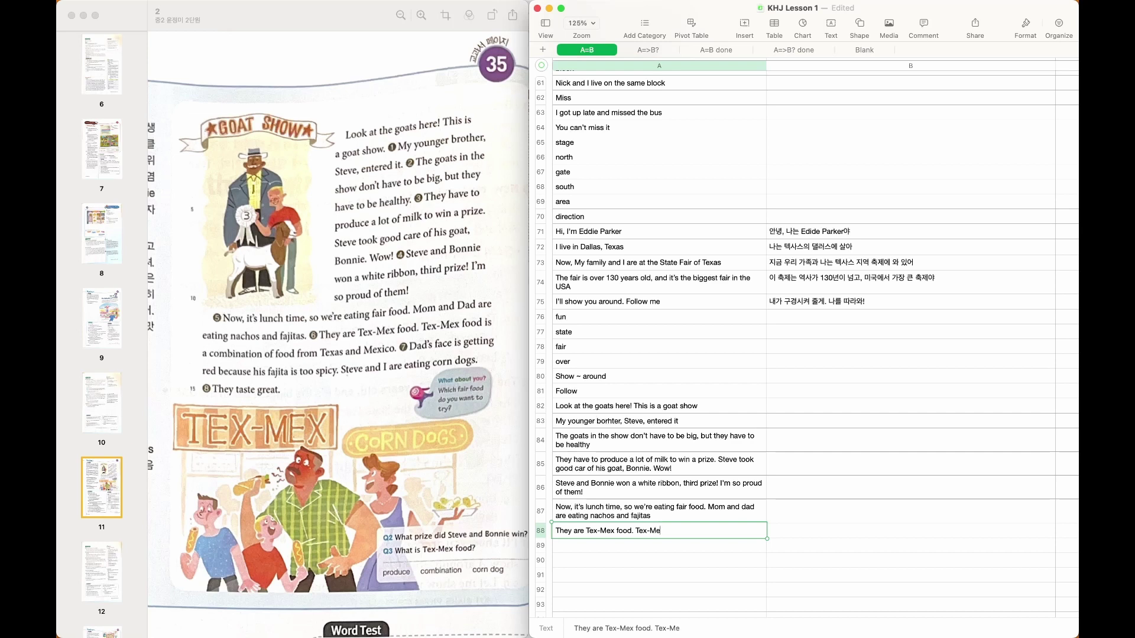
type(" is a combination of oo")
key("BackSpace")
key("BackSpace")
type("food ")
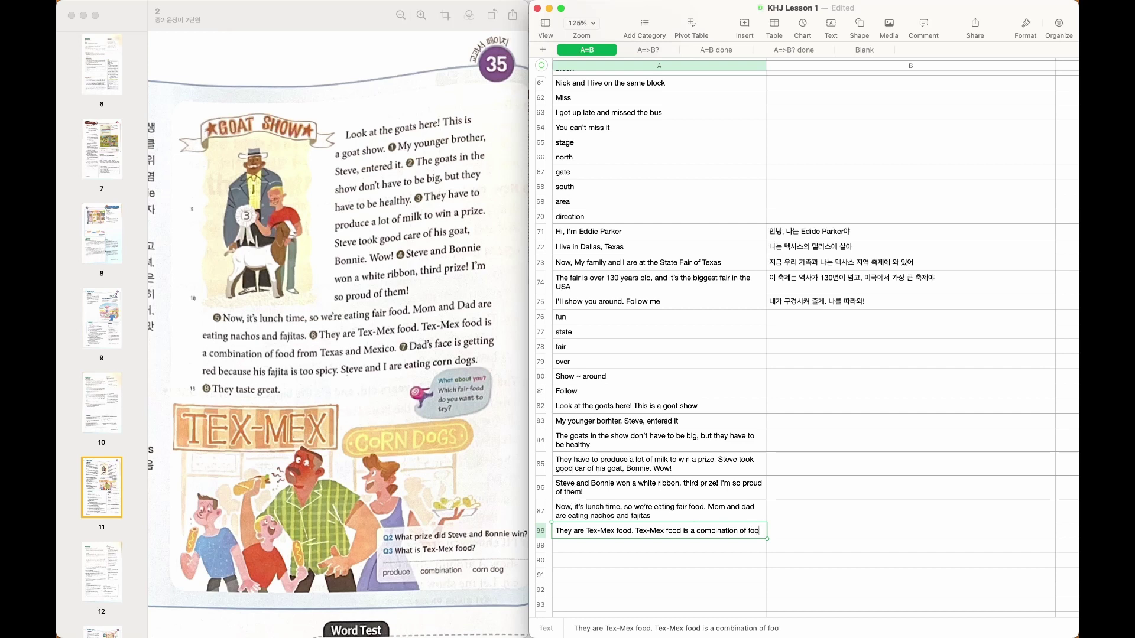
type("from t")
key("BackSpace")
type("Texas")
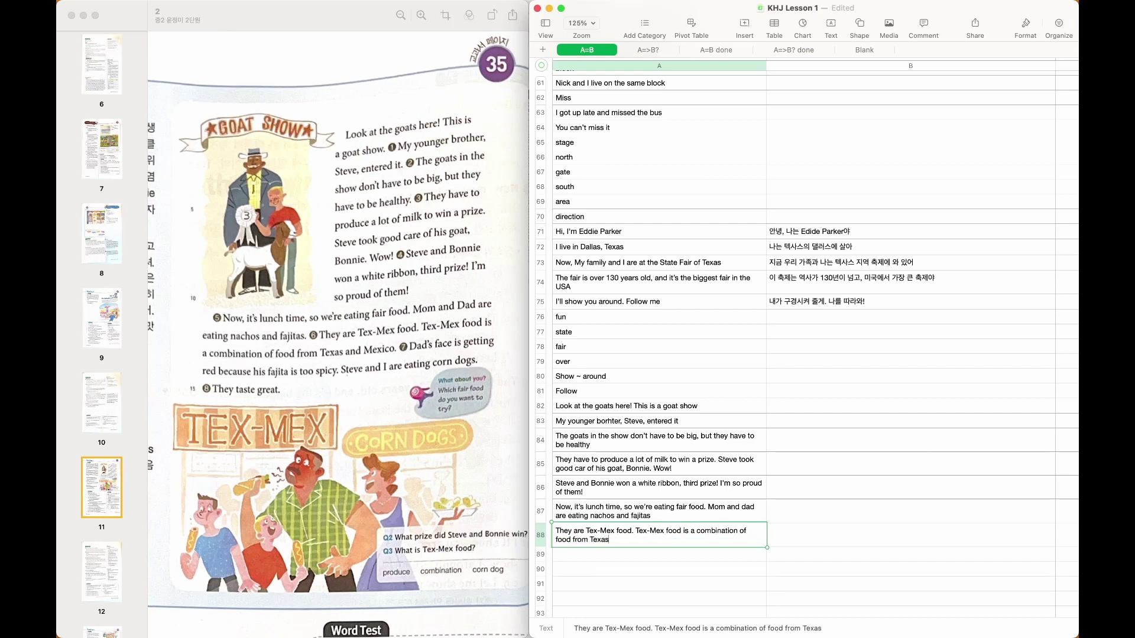
type(" and Mexico")
key("Return")
Enter "Dad's face is getting red because his fajita is too spicy." in A89, followed by the sentence about eating corn dogs
type("Da")
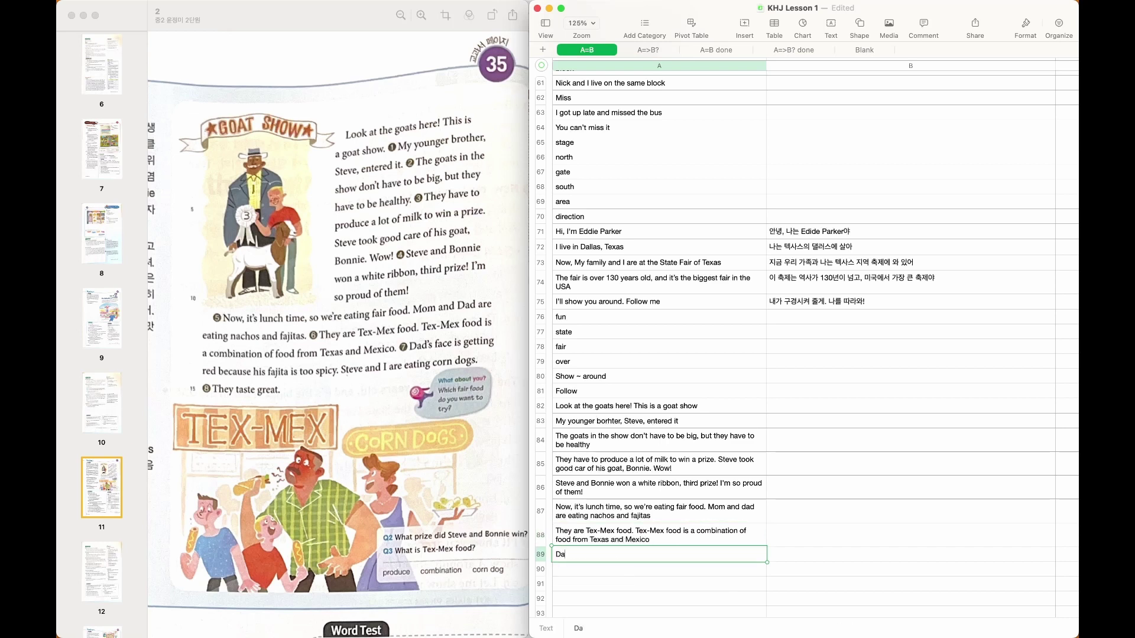
type("d's face is getting red ")
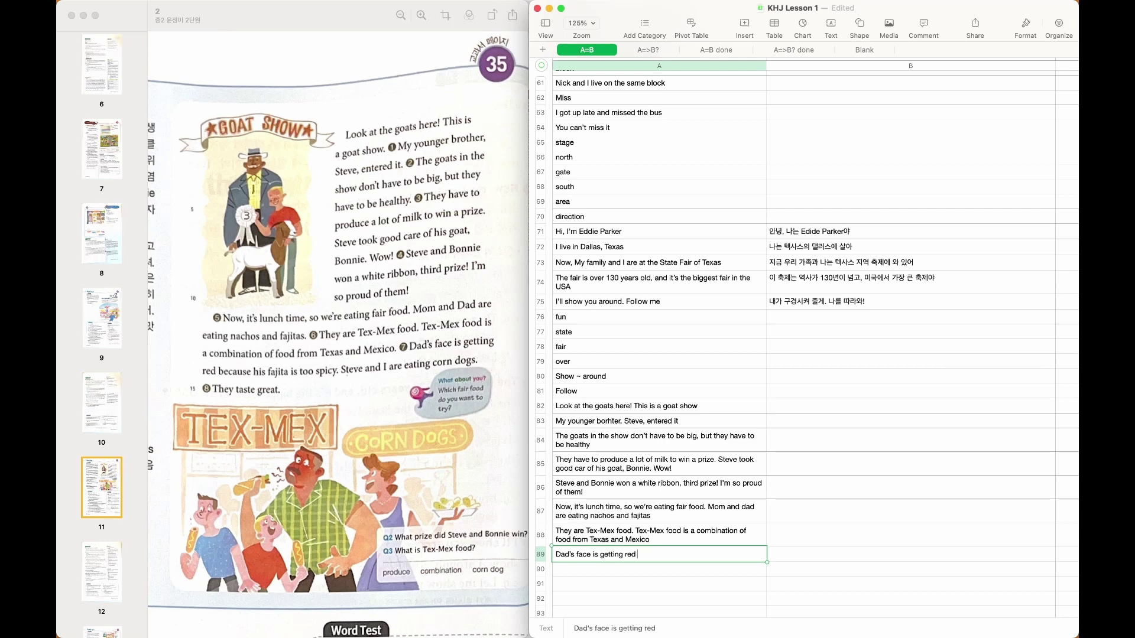
type("because his fajita is too spicy")
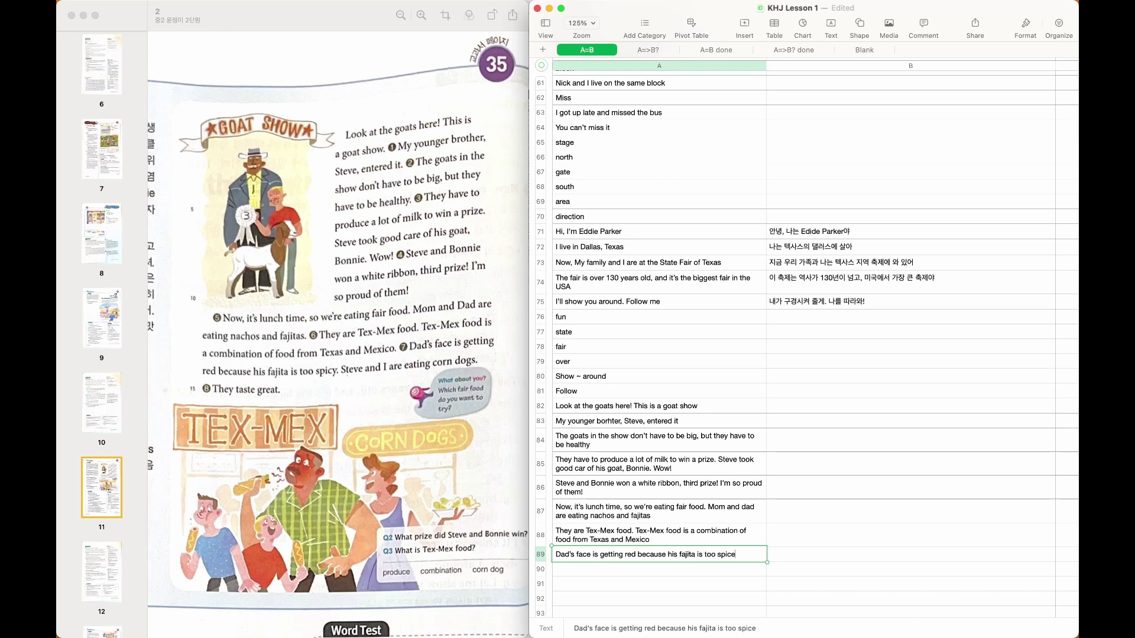
type(". Steve and I are eatin")
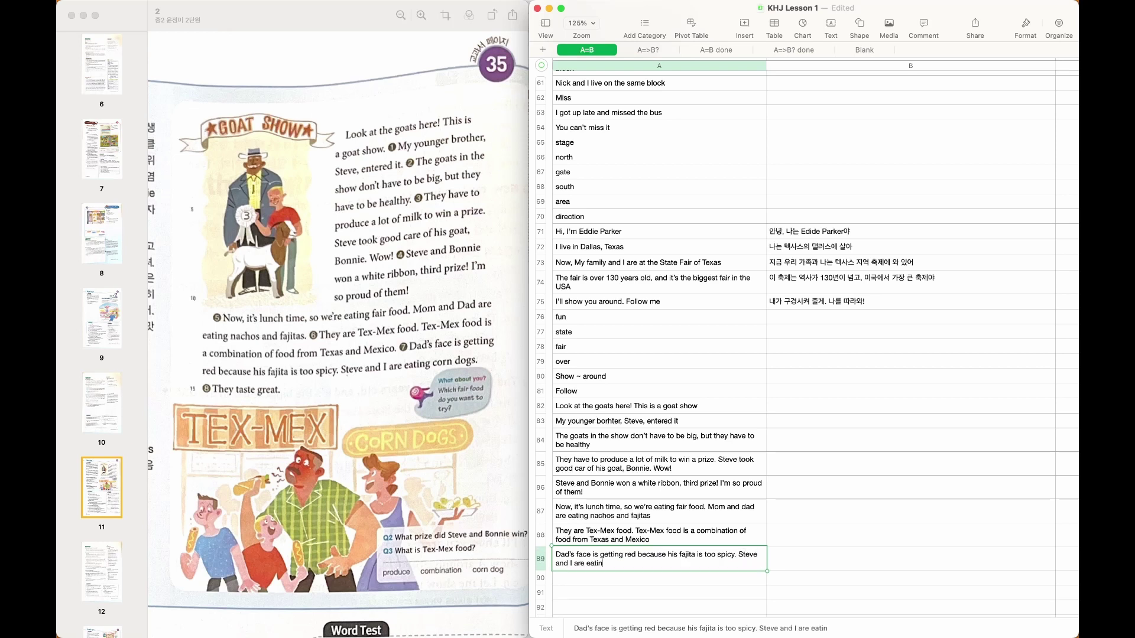
type("g corn dogs")
key("Return")
Enter "They taste great" in cell A90
type("Tey ")
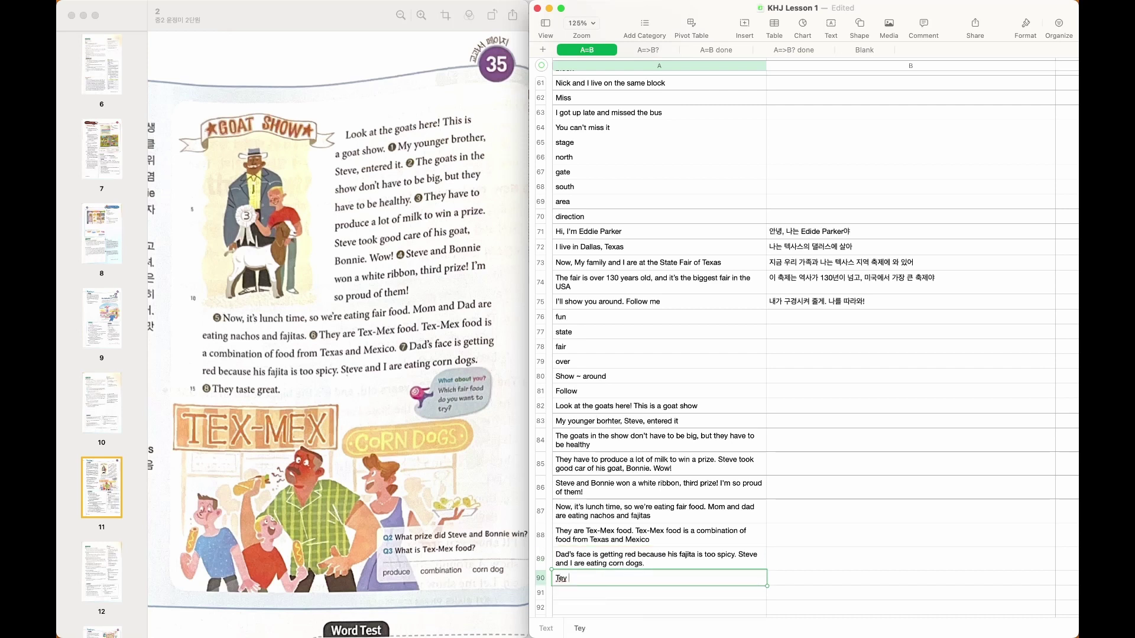
type("taste great")
key("Return")
left_click(604, 578)
type("h")
key("Return")
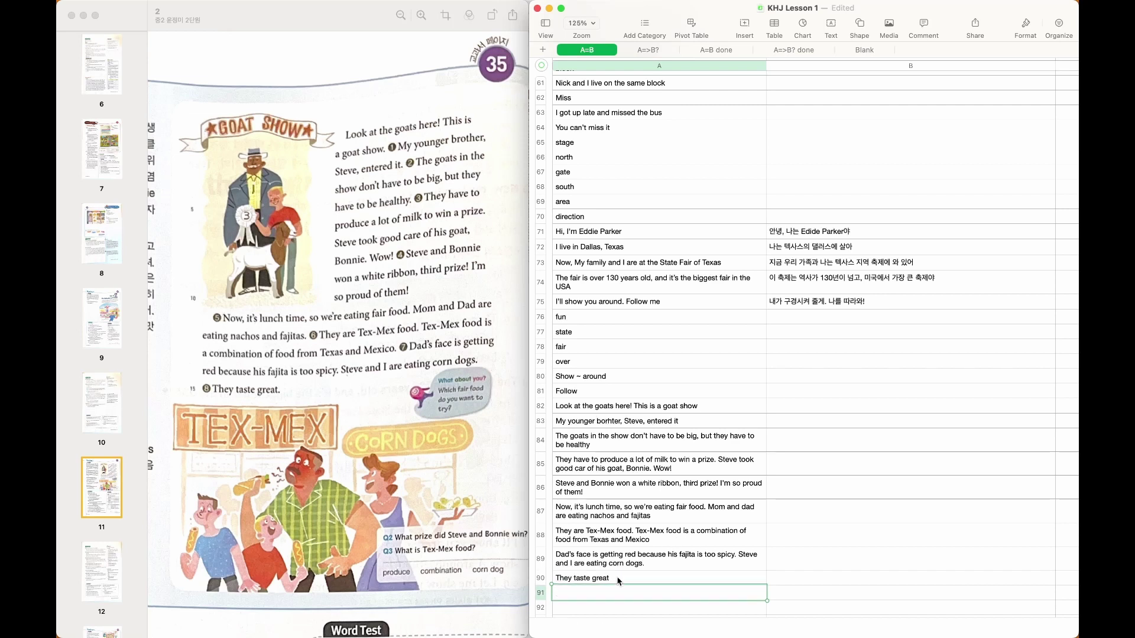
Enter the Korean translation "여기 염소들을 봐! 이것은 염소 쇼야" in B82 from the scanned Reading 2 text
left_click(716, 396)
left_click(711, 288)
left_click(778, 330)
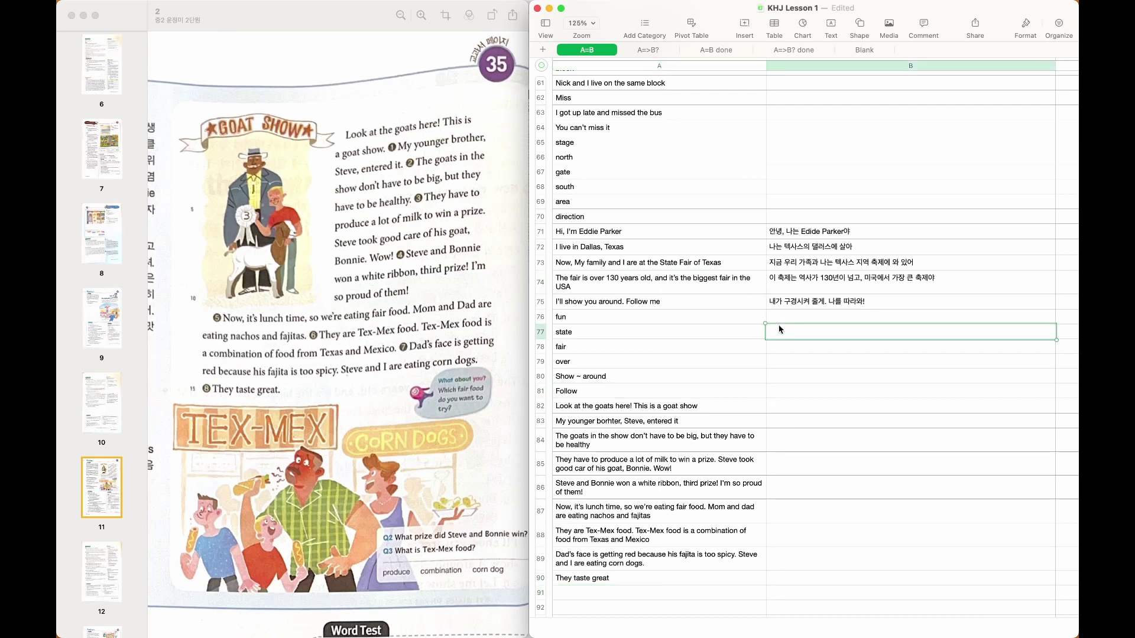
left_click(779, 306)
left_click(789, 318)
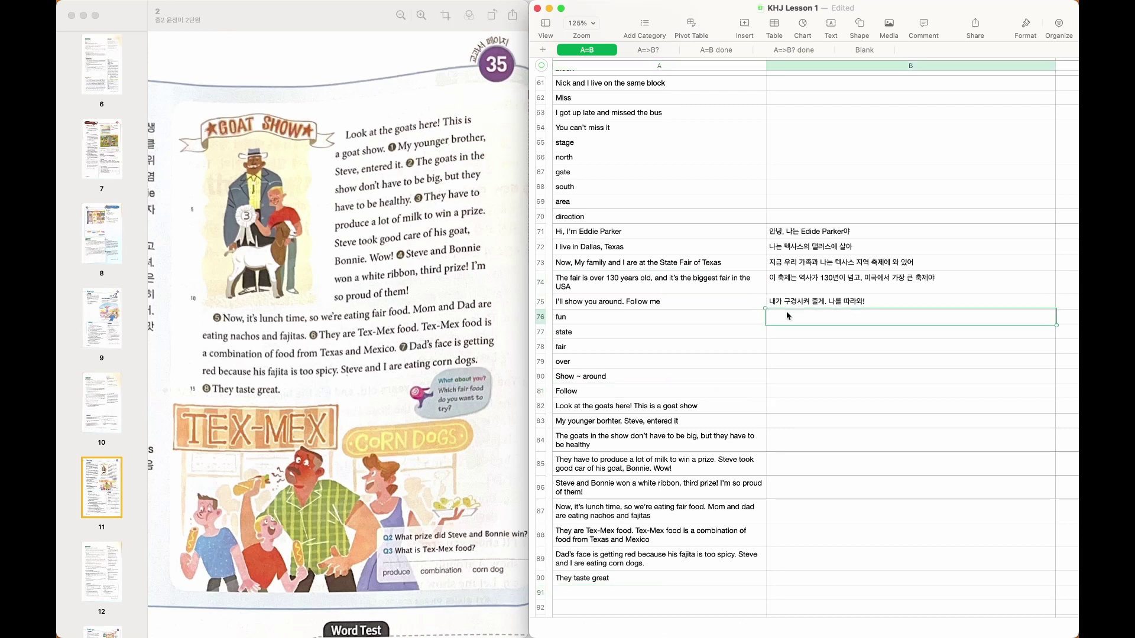
key("Left")
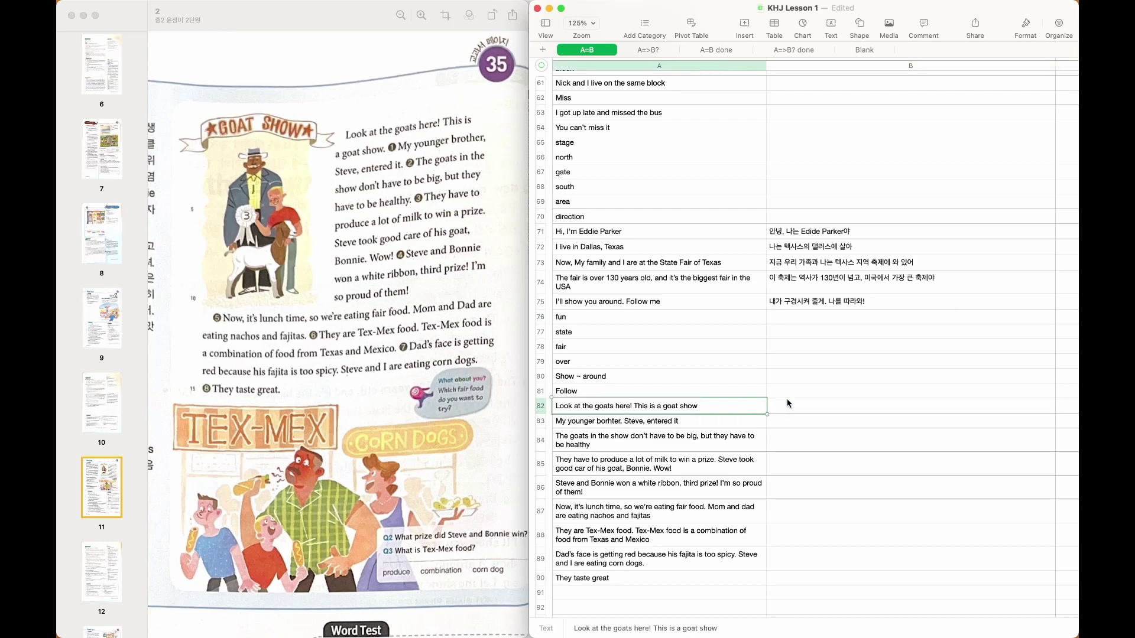
scroll(360, 326, "left", 5)
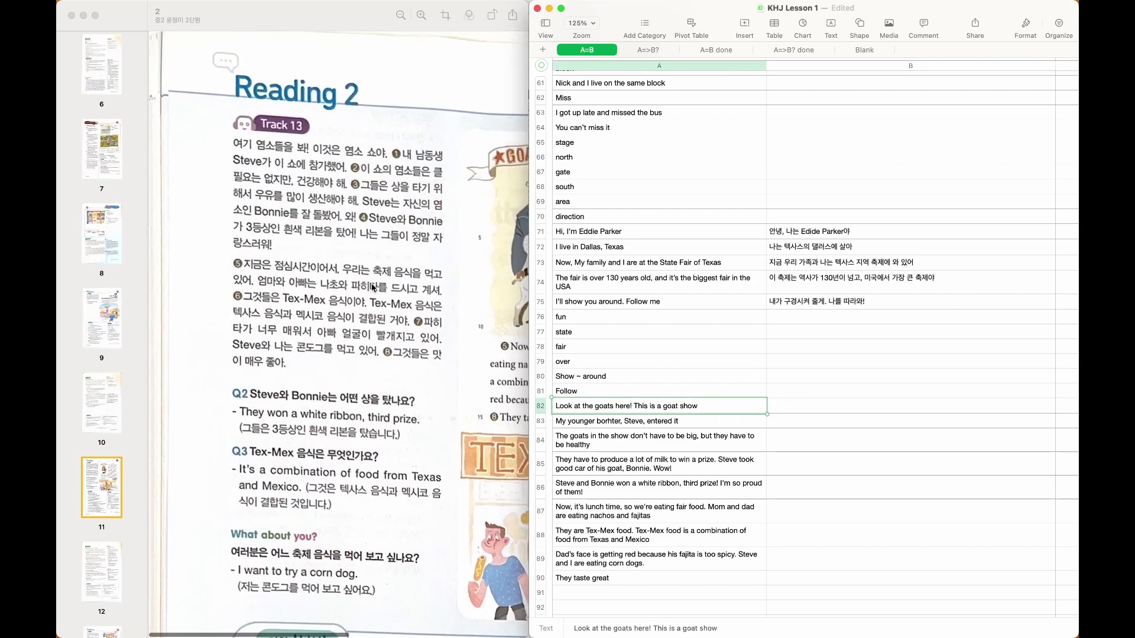
left_click(809, 409)
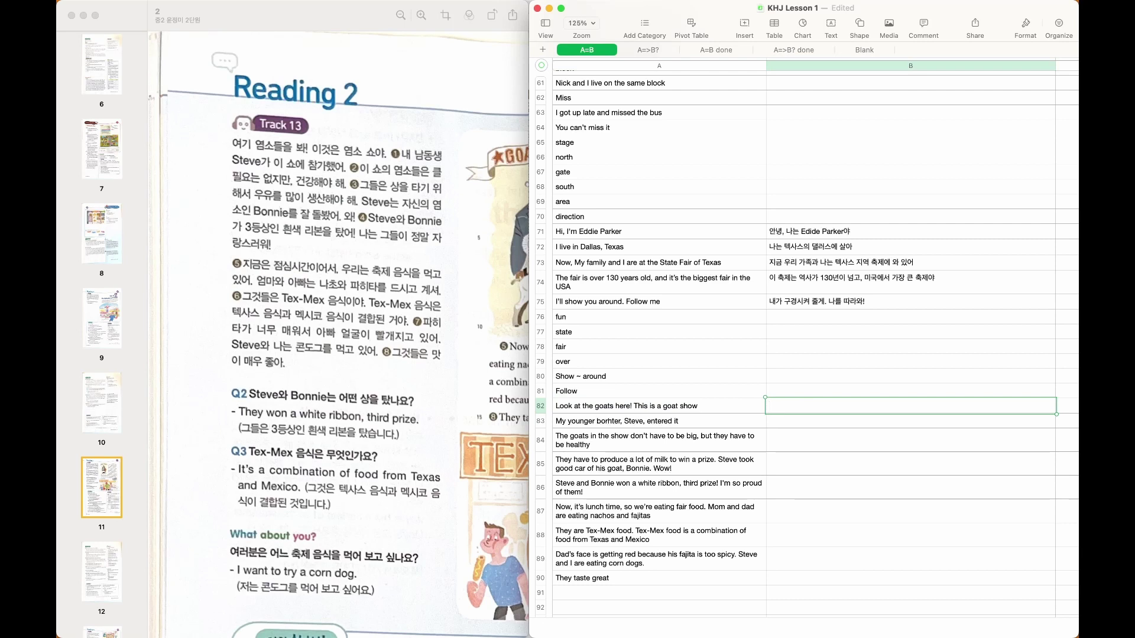
type("여기 염소드")
type("을 봐! 이거")
type("은 염소 쇼야")
key("Return")
Enter the Korean translation of the younger brother sentence in B83, ending with "이 쇼에 참가했어"
type("내 남동시")
type("ㅐㅇ")
type(" Ste")
type("ve가")
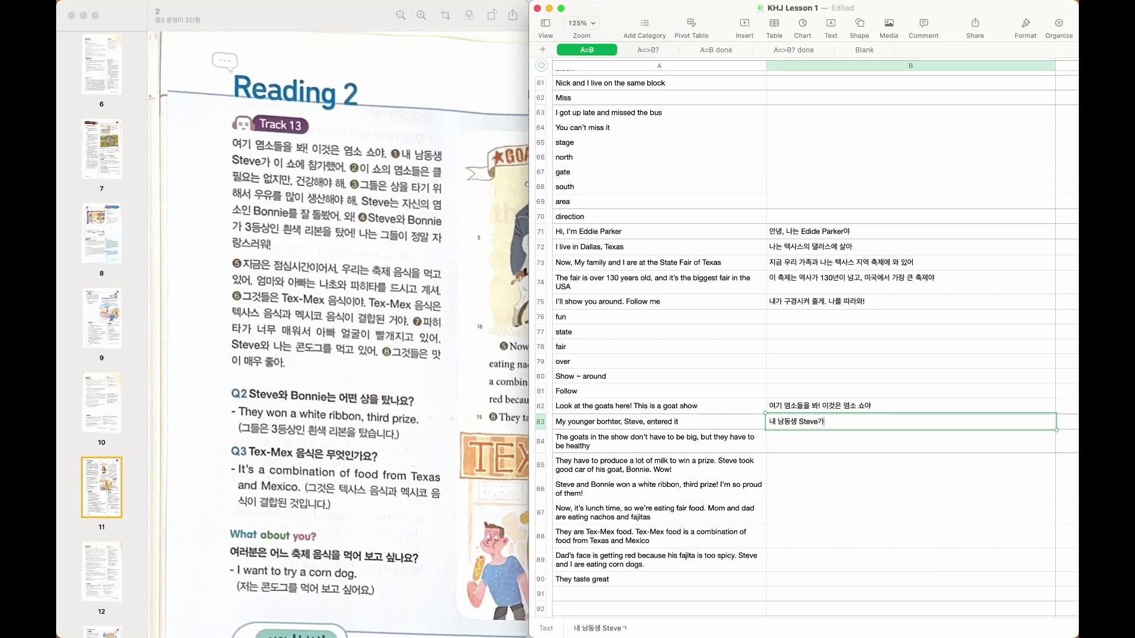
type(" 이 쇼에 참가했어")
key("Return")
Enter the Korean translation "이 쇼의 염소들은 클 필요는 없지만, 건강해야 해" in cell B84
type("이 쇼의 염")
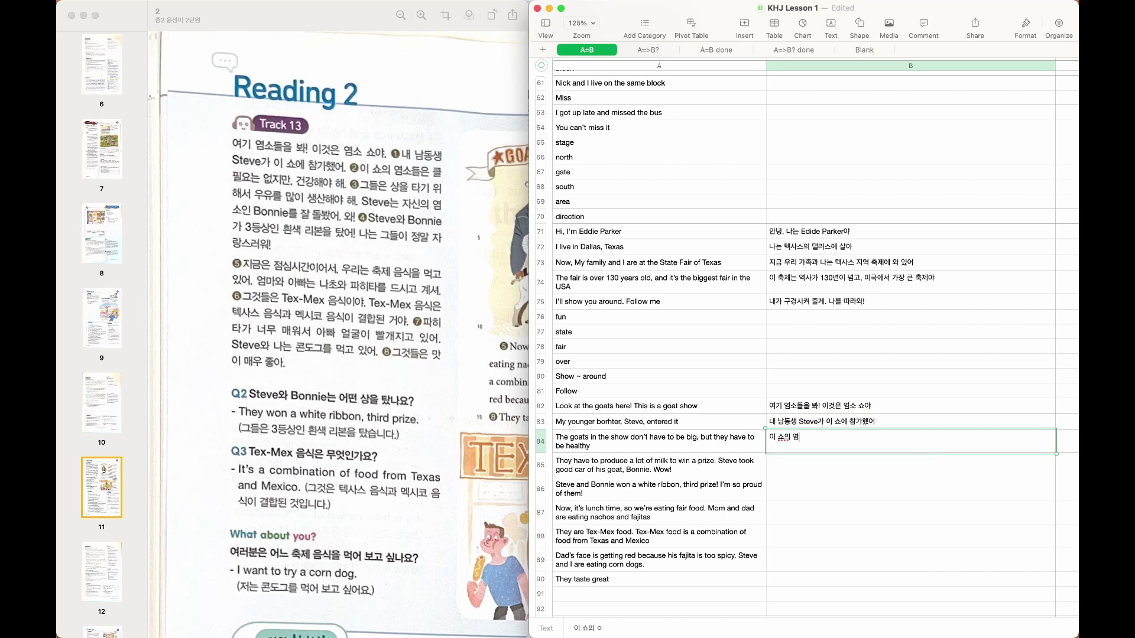
type("소들은 클 필요는 없지만, 건ㄱ")
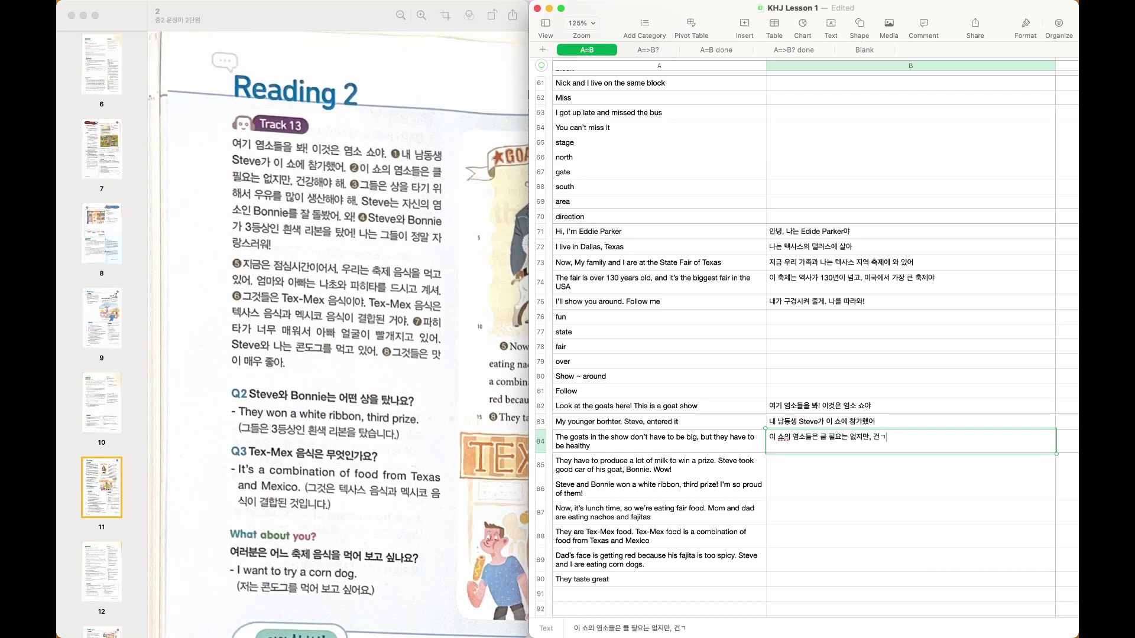
key("BackSpace")
type("강해야 해")
key("Return")
Enter "그들은 상을 타기 위해서 우유를 많이 생산해야 해." in B85, followed by the Korean goat-care sentence and "와!"
type("그드들은 상을 ")
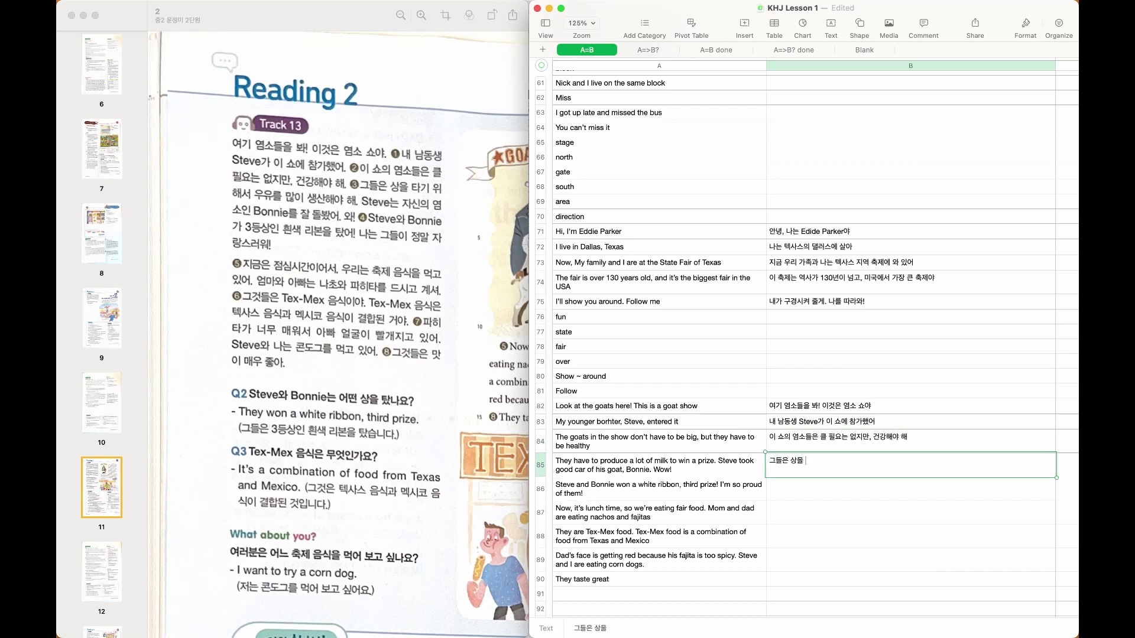
type("타기 위해 서 우유를 많이 새생산해야 해")
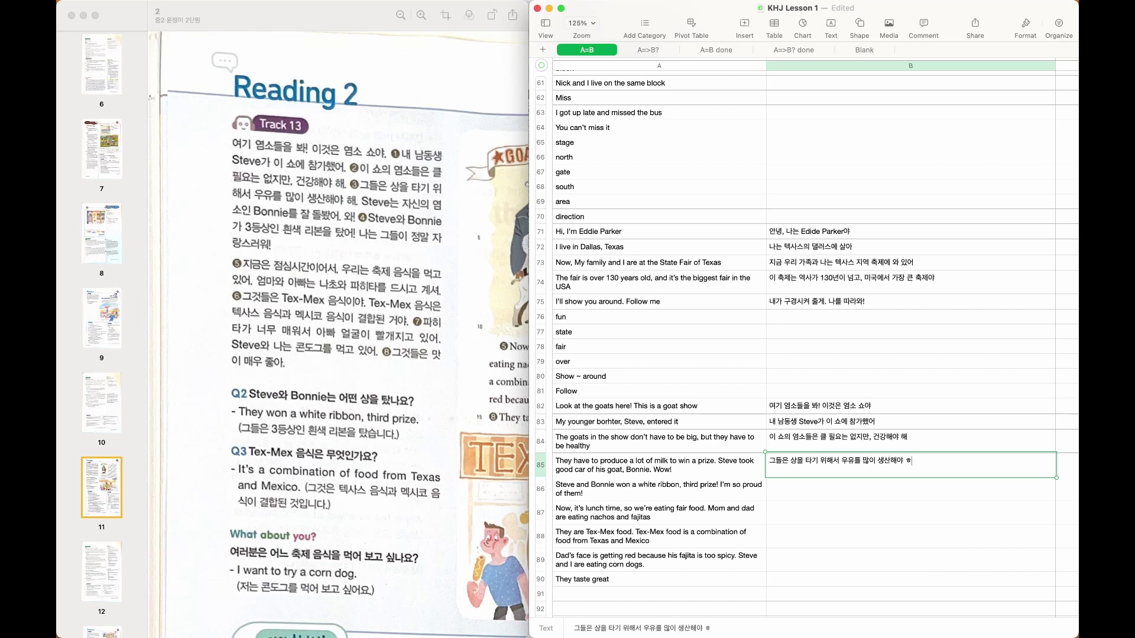
type(". Steve는 자신의 염소인 Bonni")
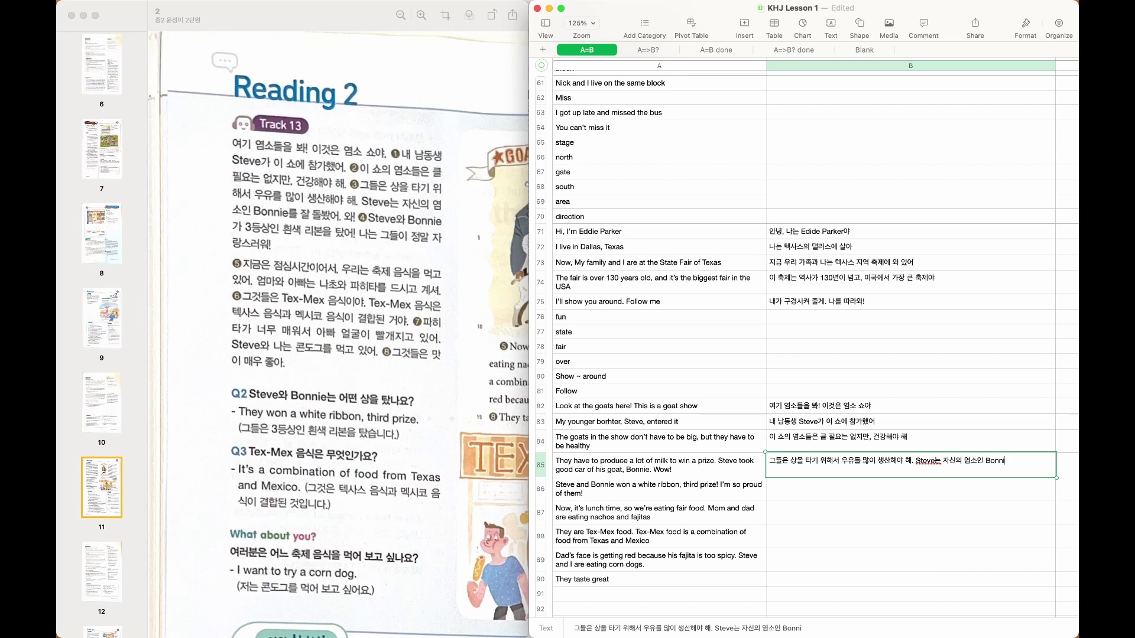
type("e를 잘 돌봤어.")
type(" ㅇ")
type("!")
key("Return")
Enter the Korean translation of the white ribbon sentence in B86, ending with "나는 그들이 정말 자랑스러워!"
type("Steve와 Bo")
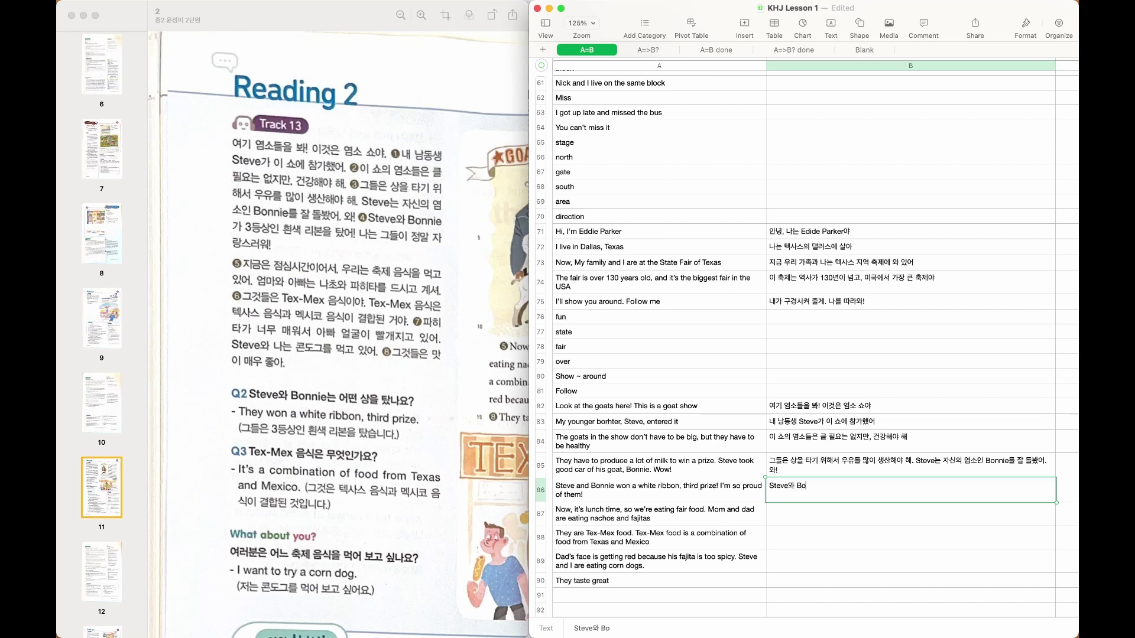
type("nnie가")
type(" 3등상ㅇ")
type("흰색 리본을 ")
type("탔어! 나느")
type("ㄴ 그들이 정말 ㅈ")
type("ㅏ랑스러워!")
key("Return")
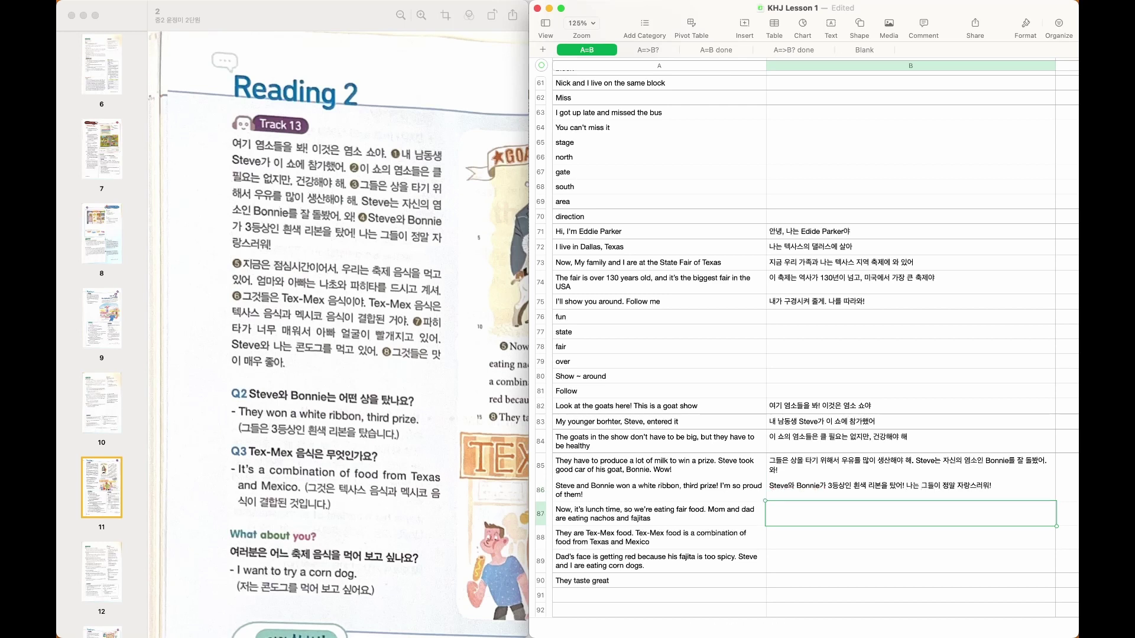
Enter "지금은 점심시간이어서, 우리는 축제 음식을 먹고있어. 엄마와 아빠는 나초와 파히타를 드시고 계셔" in cell B87
type("지금은 점심시가")
type("ㄴ이어서, 우리는 ")
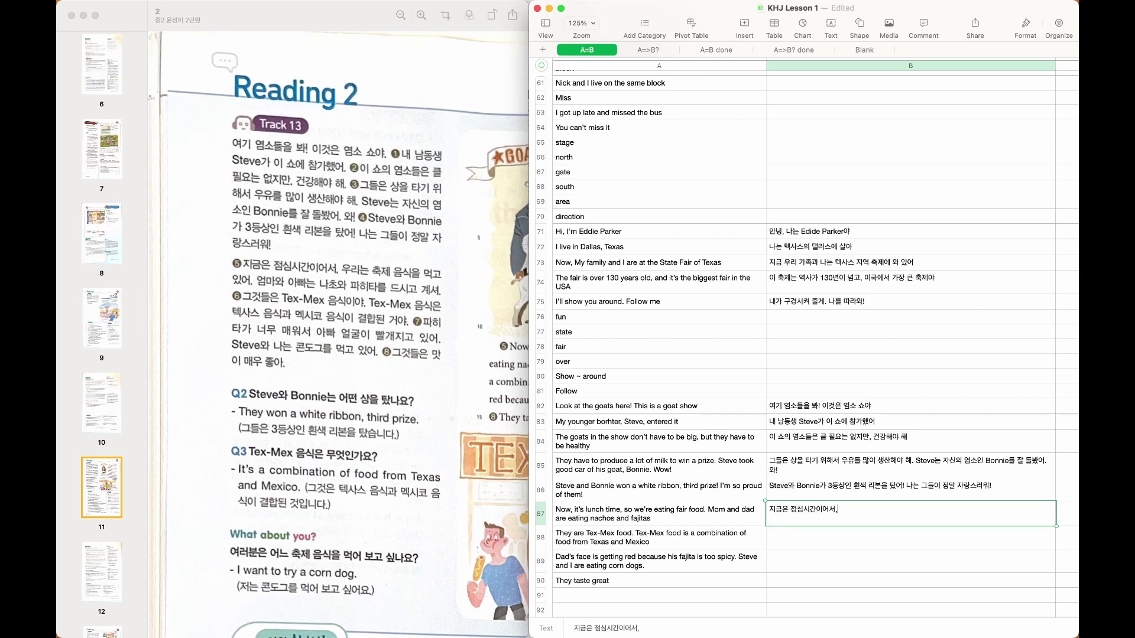
type("축제 음식을 먹")
type("고 ")
type("있어. 엄만")
type("와 아빠는 나초와")
type(" 파히탈")
type("를 드시고 계서")
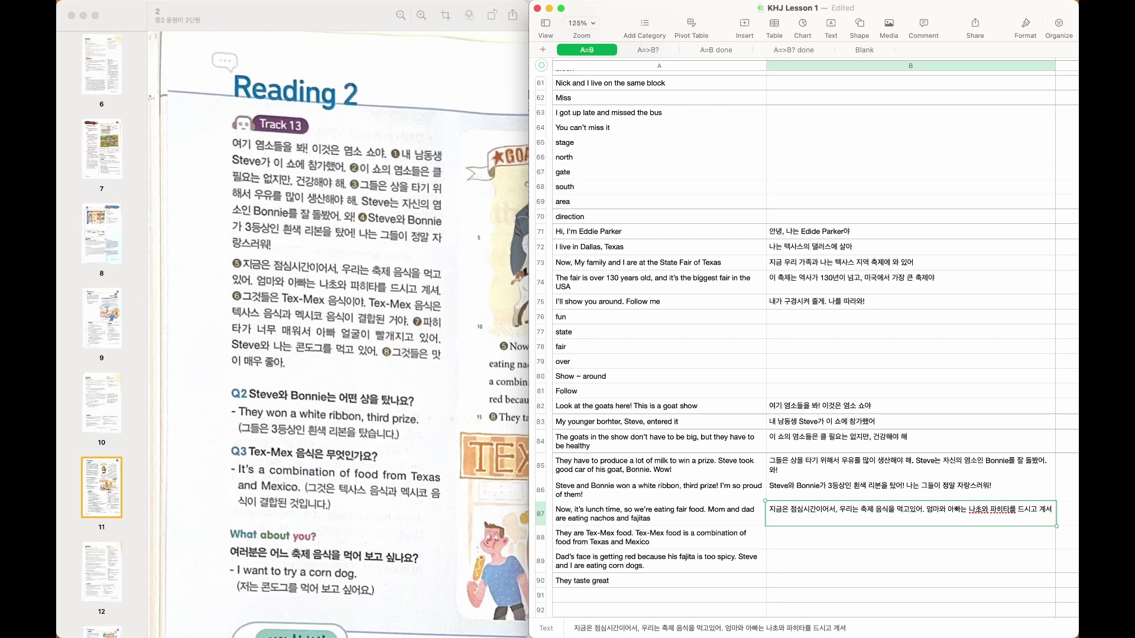
key("Return")
Enter "그것들은 Tex-Mex 음식이야. Tex-Mex 음식은 텍사스 음식과 멕시코 음식이 결합된 거야" in cell B88
type("그것들은 ")
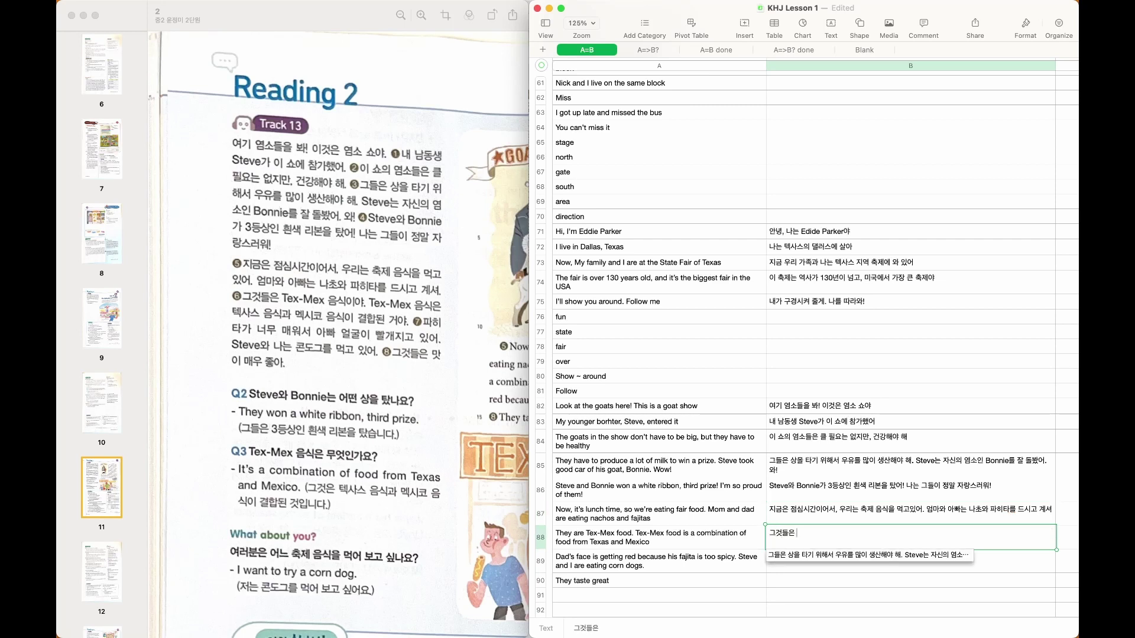
type("Tex-M")
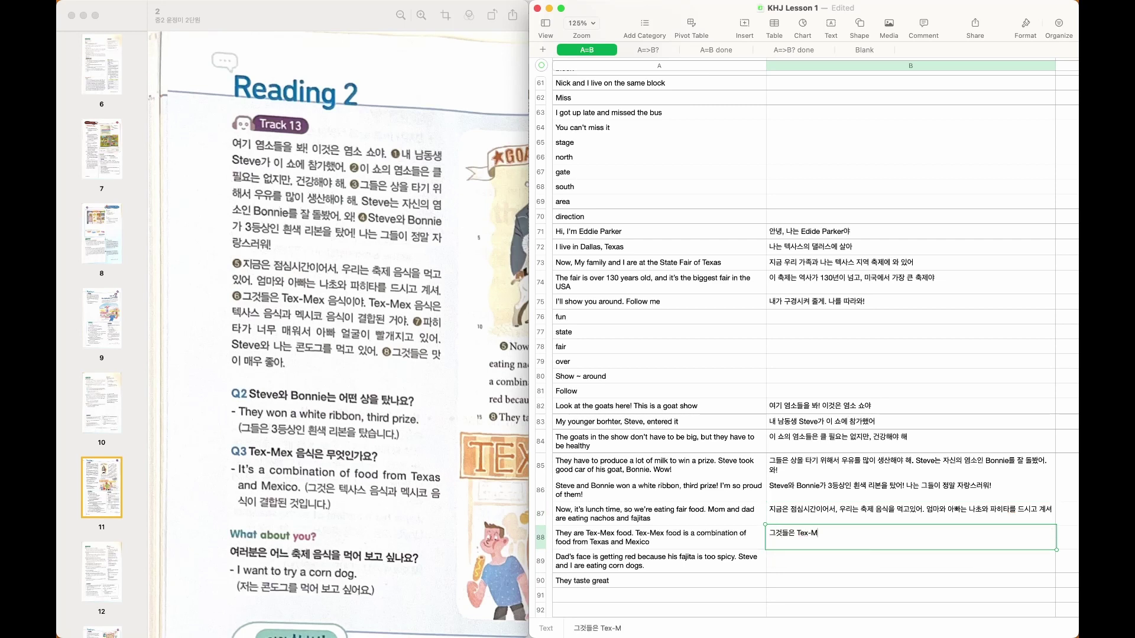
type("ex 음식이야. Tex-Mex 음식은 텍삿")
type("스 음식과 ㅁ")
type("시코 음식이 결합된 거야")
key("Return")
Enter "파히타가 너무 매워서 아빠 얼굴이 빨개지고 있어." in B89, followed by the Korean sentence about eating corn dogs
type("파히타가")
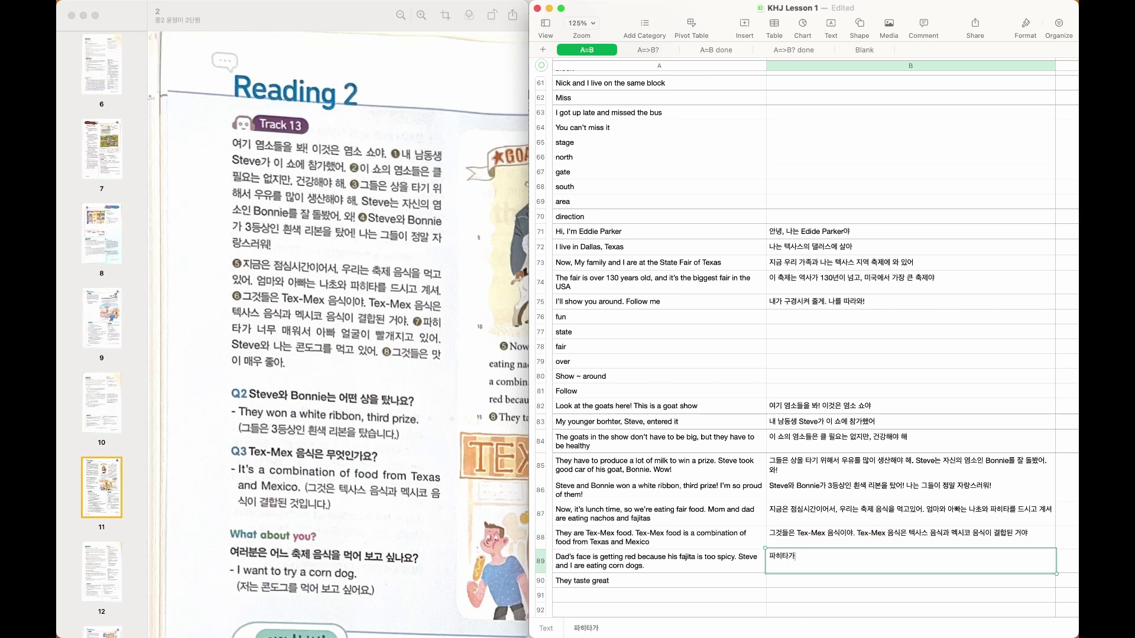
type(" 너무 매워서 아빠 얼굴이 빩")
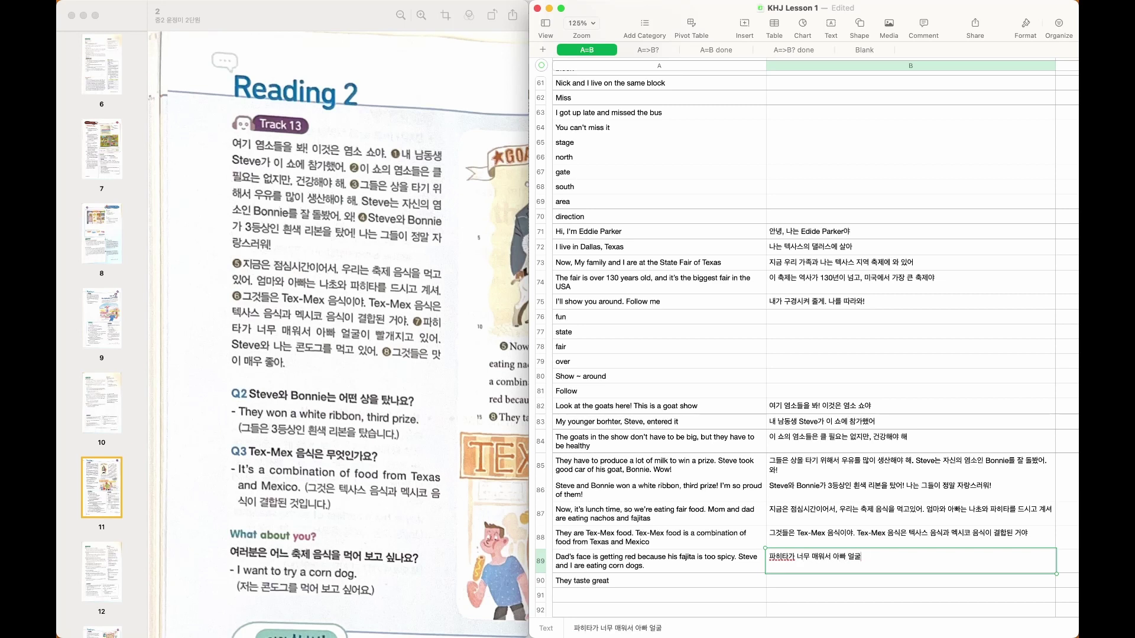
type("개지고 있어. Steve와 나는 콘도그를 먹고 있어")
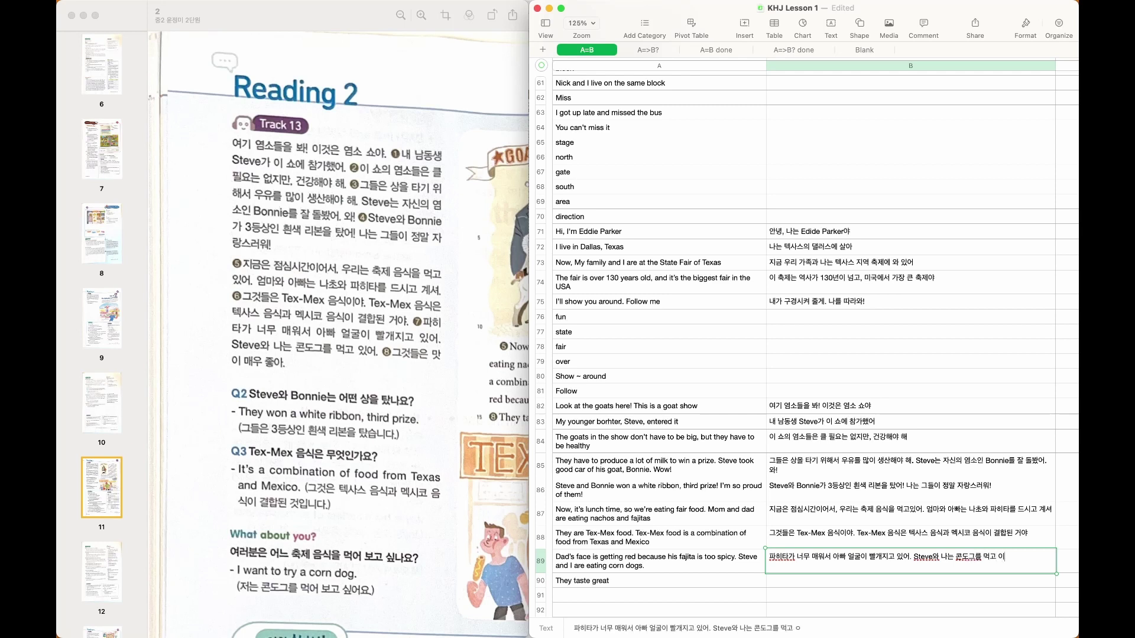
key("Return")
Enter the Korean translation "그것들은 맛이 매우 좋아" in cell B90
type("그것들")
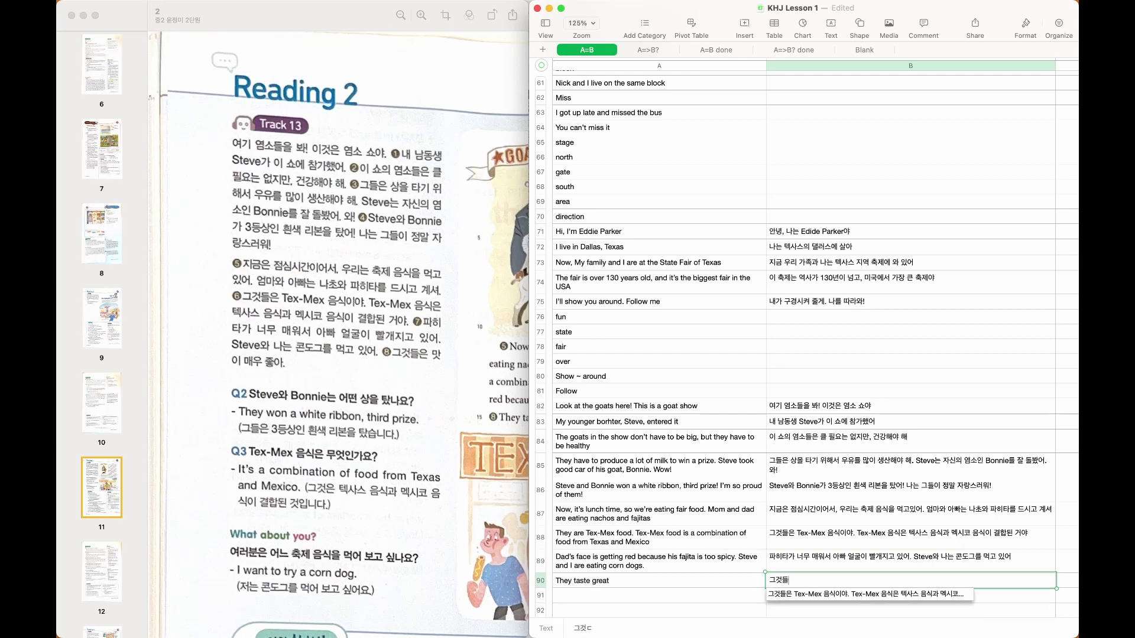
type("은 마ㅅ이 매우 좋아")
key("Return")
Enter the Reading 2 vocabulary words "healthy" and "produce" in A91 and A92
left_click(342, 359)
scroll(343, 359, "down", 5)
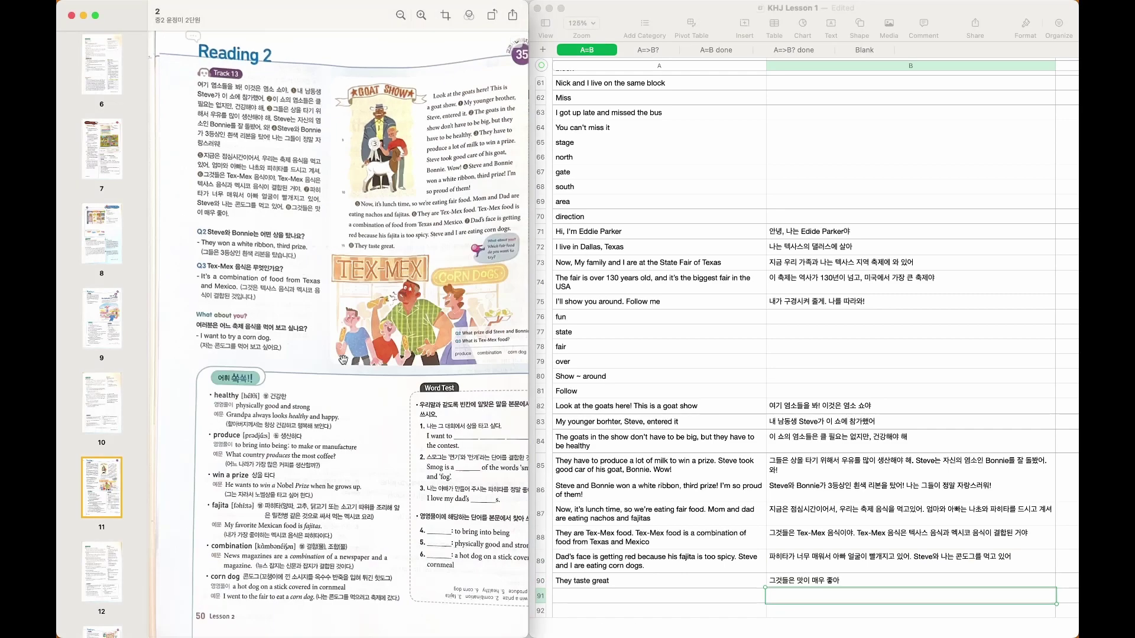
left_click(743, 508)
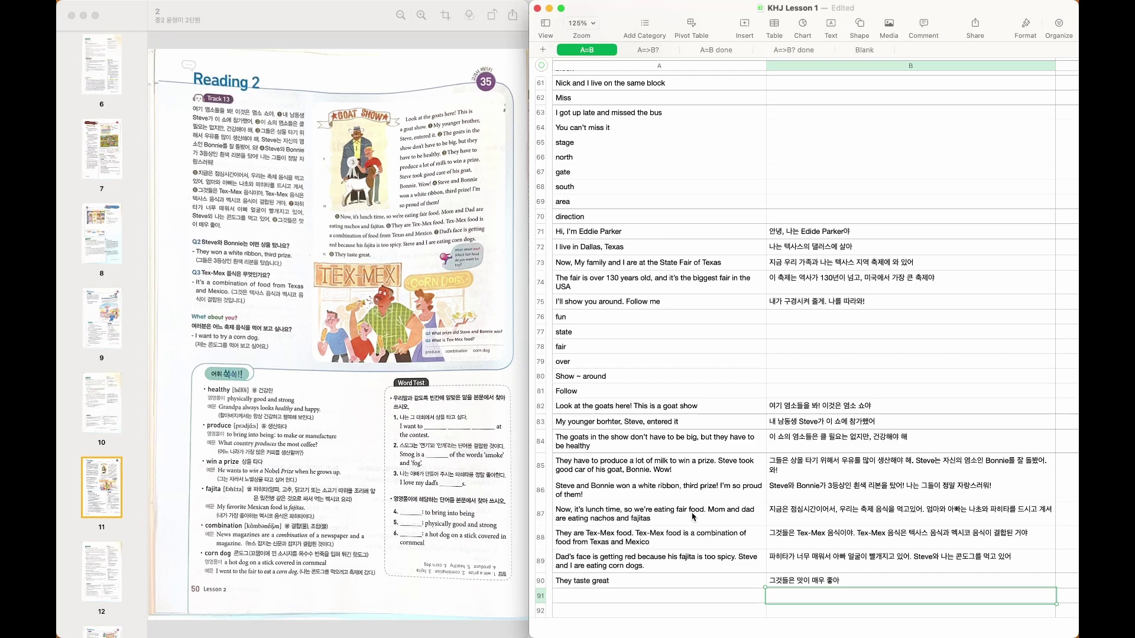
key("Left")
type("ㄴ")
key("BackSpace")
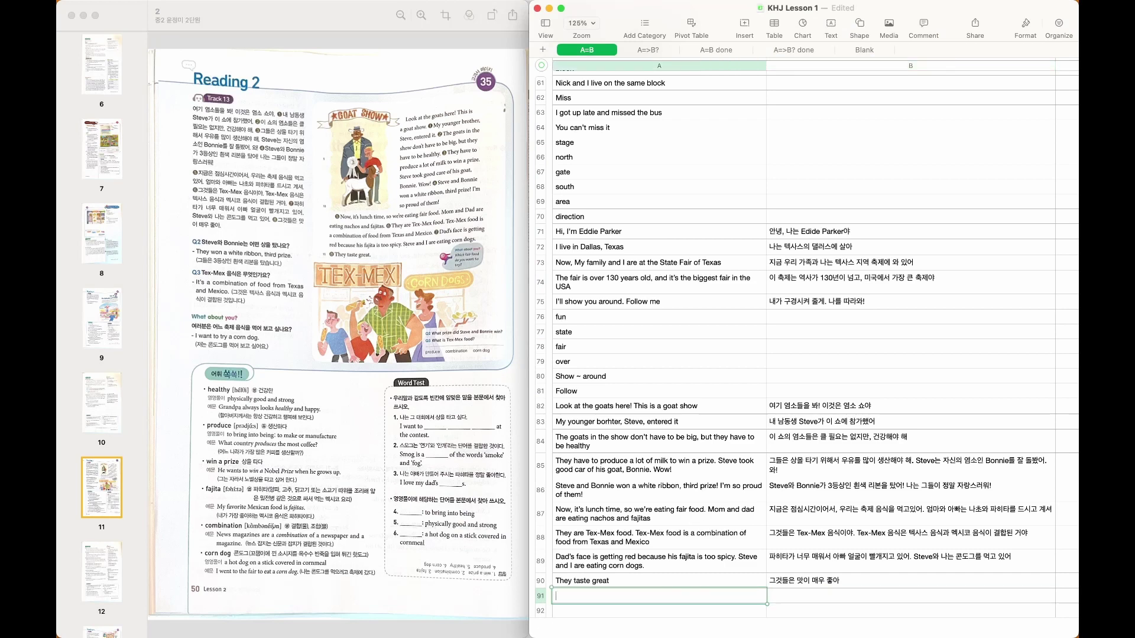
type("health")
key("Return")
type("produc")
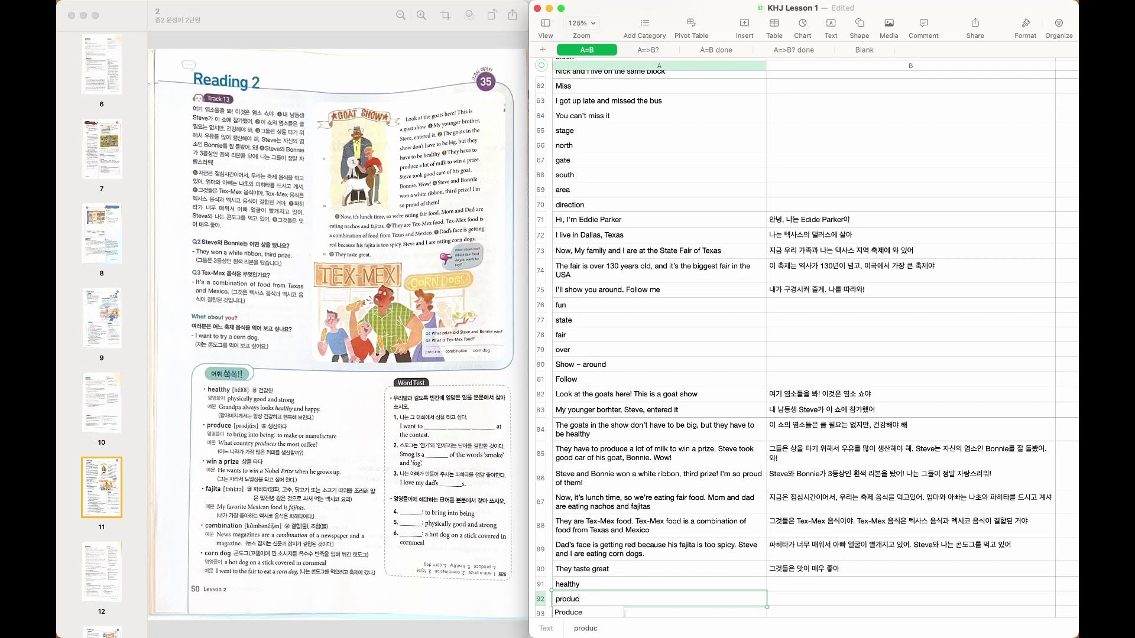
type("e")
key("Return")
Enter the vocabulary items "Win a prize" and "fajita" in A93 and A94
type("Win a pri")
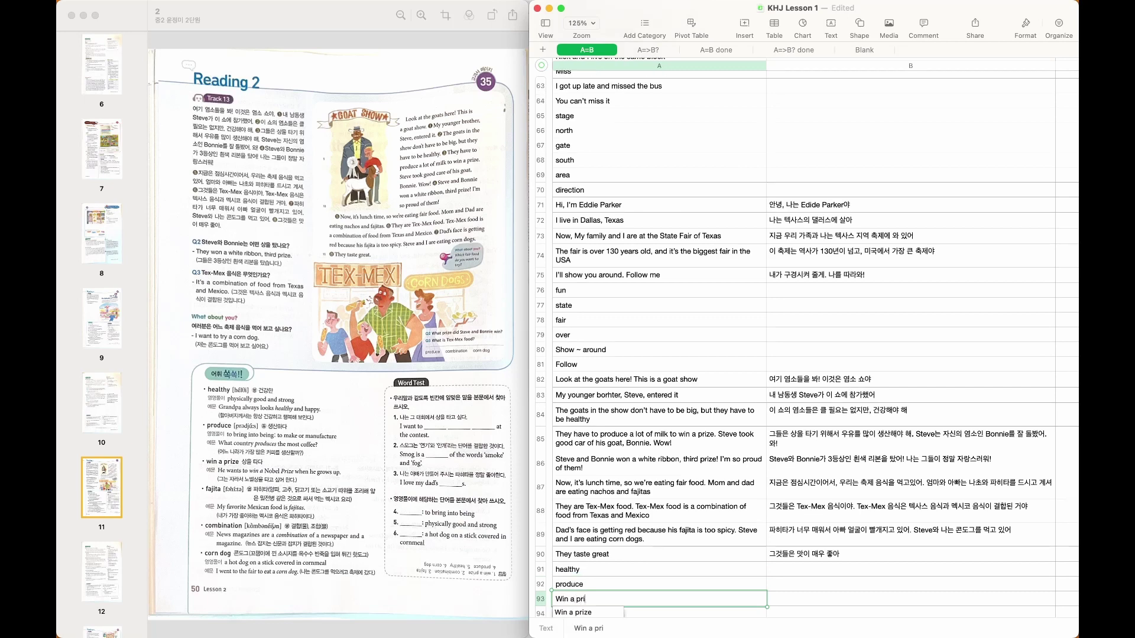
type("ze")
key("Return")
type("fajita")
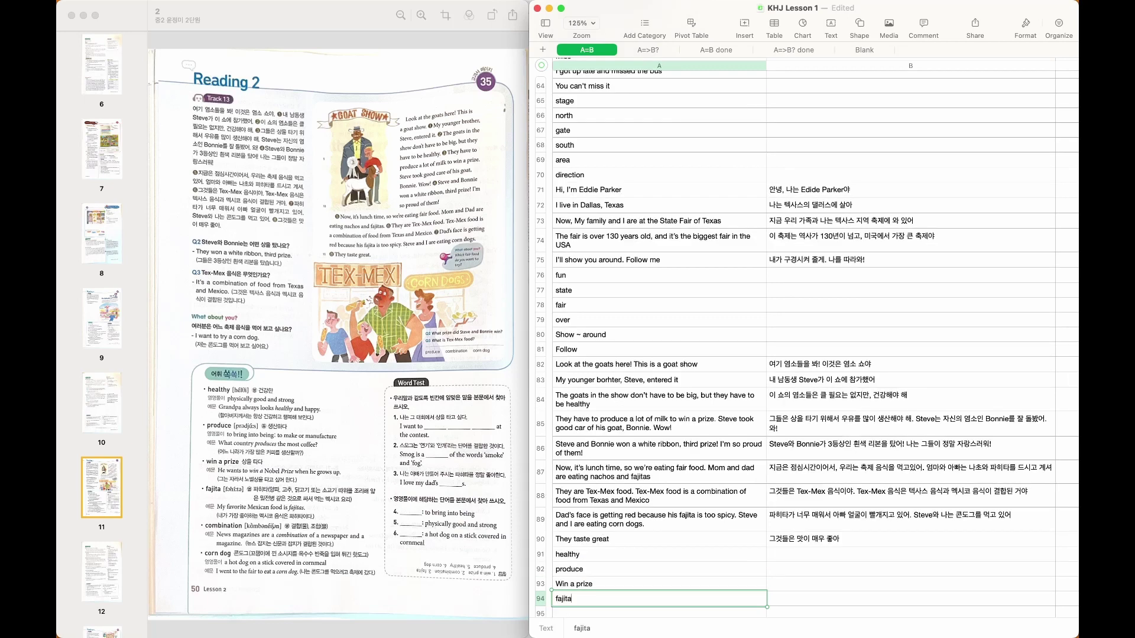
key("Return")
Insert a blank row beneath each of the vocabulary entries healthy, produce and Win a prize
key("Up")
key("Up")
key("Up")
key("alt+Up")
key("alt+Down")
key("Down")
key("alt+Down")
key("Up")
key("Up")
key("Up")
key("Up")
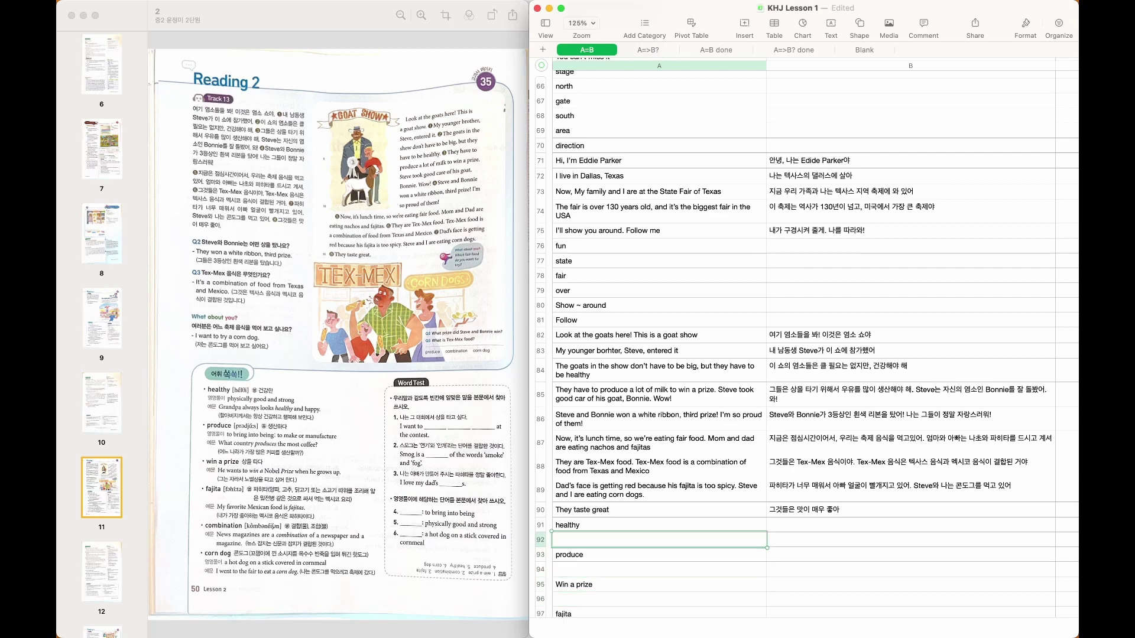
key("Return")
Enter the English definition of healthy, "Physically good and strong", in cell A92
left_click(337, 413)
scroll(282, 432, "up", 10)
scroll(282, 432, "down", 8)
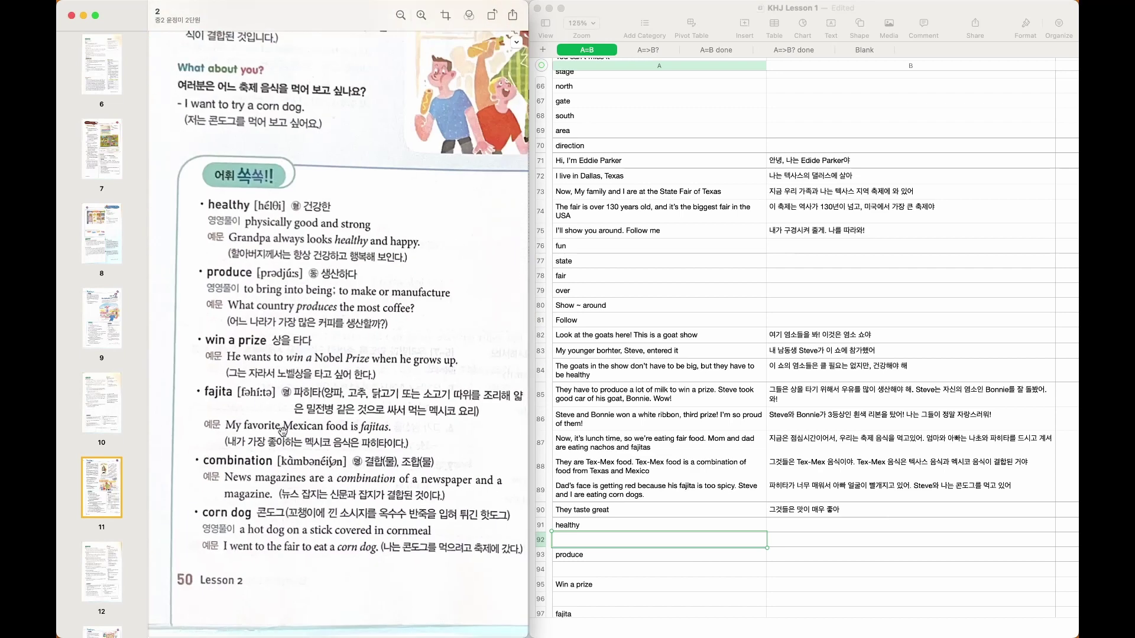
left_click(640, 545)
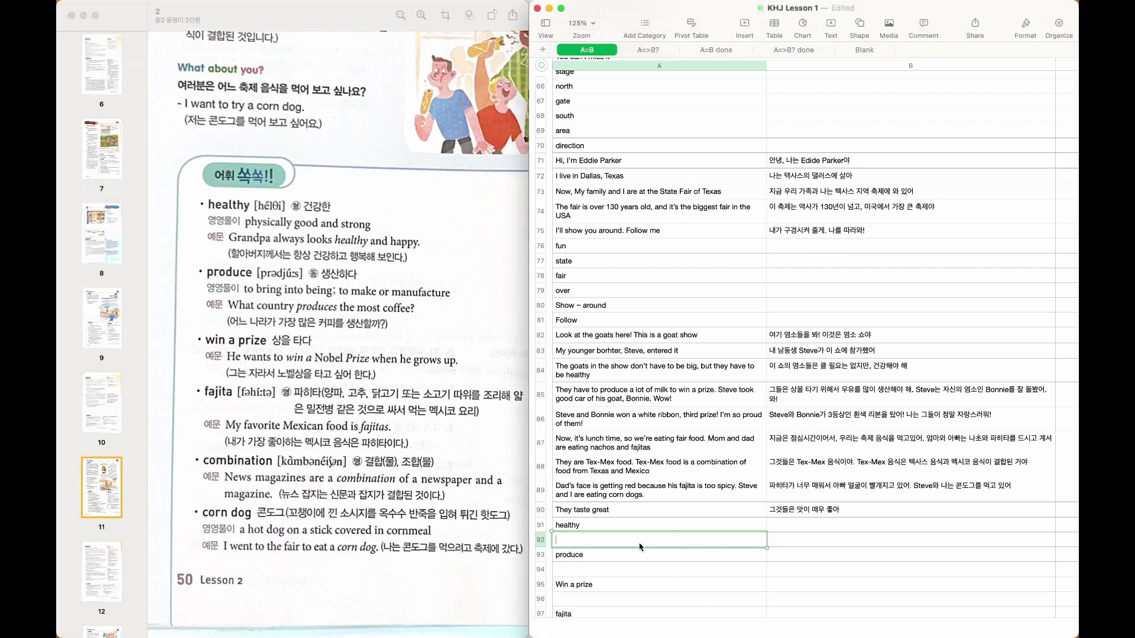
type("s")
key("BackSpace")
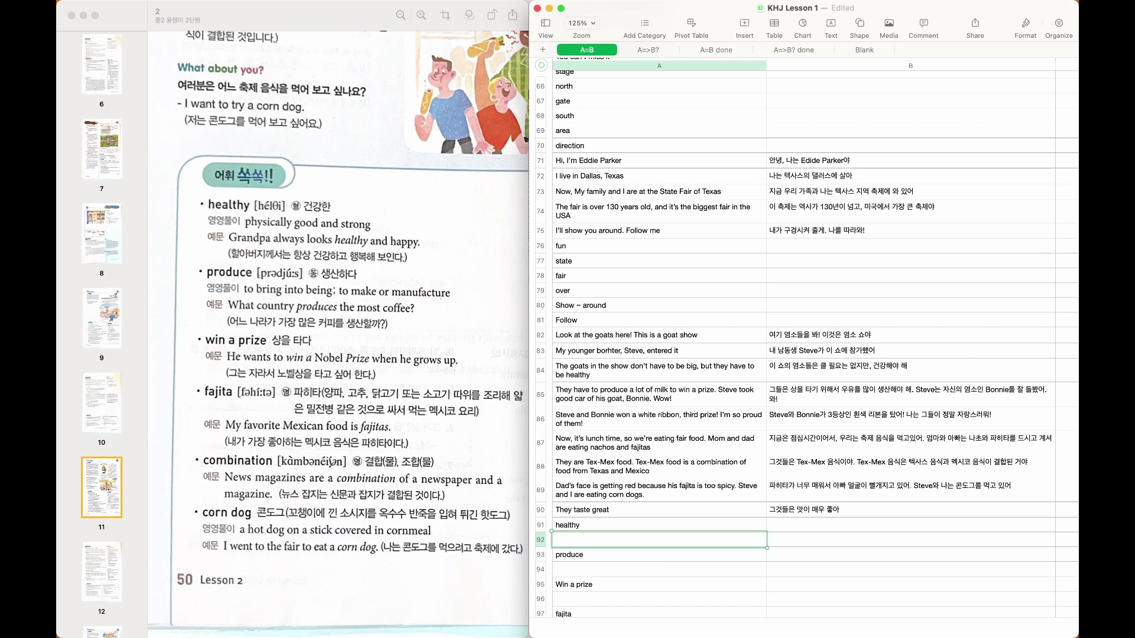
type("s")
key("BackSpace")
type("p")
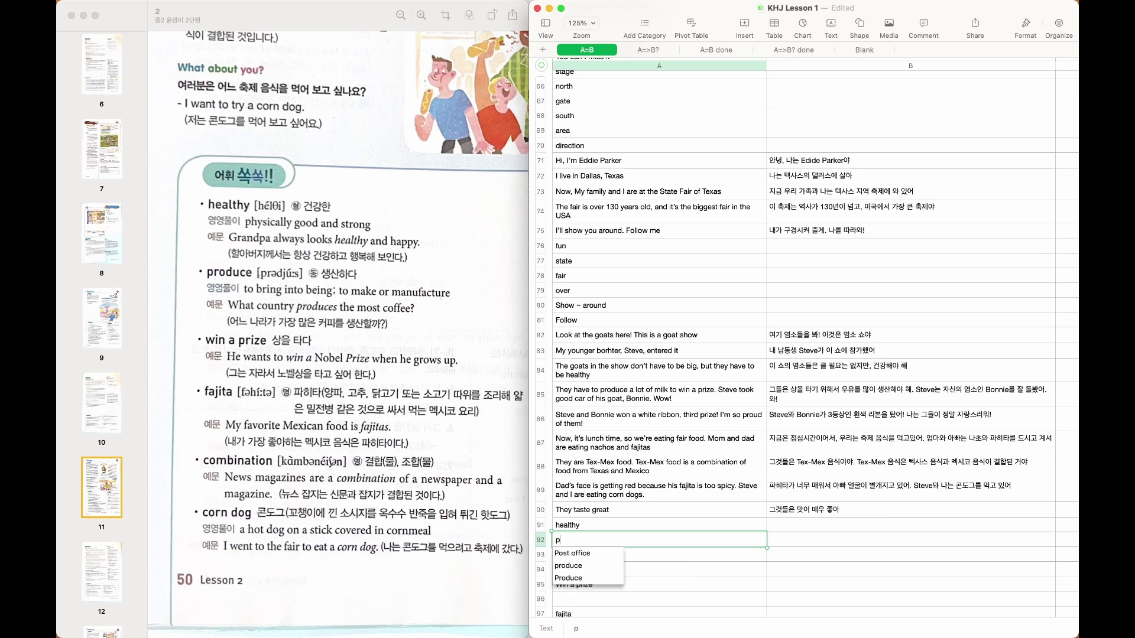
type("hysical")
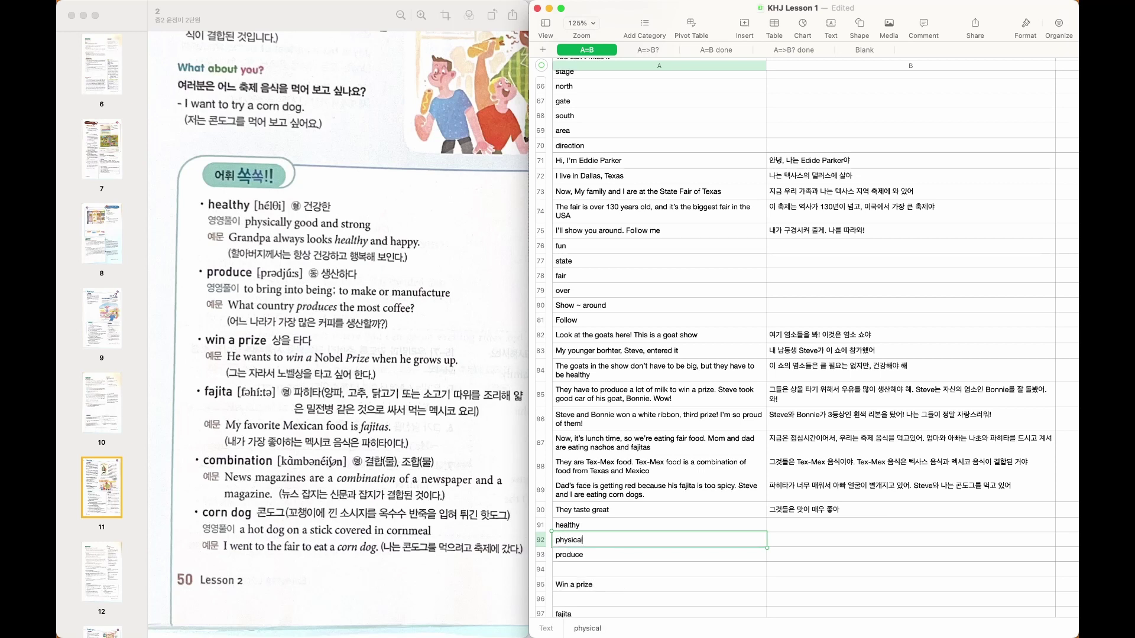
type("ly good and strong")
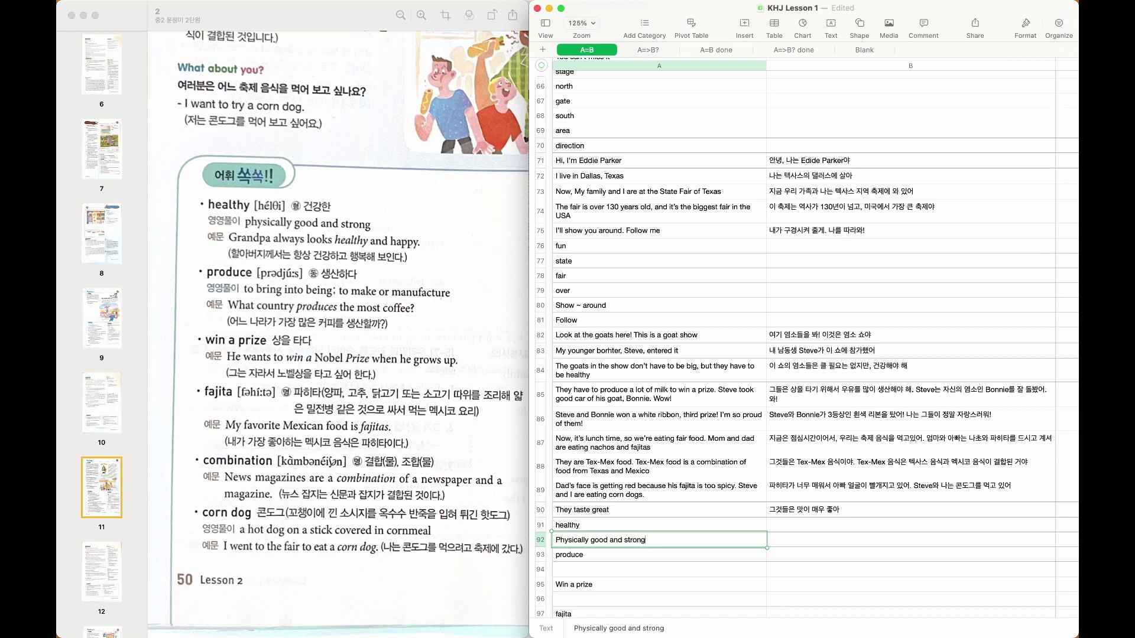
key("Return")
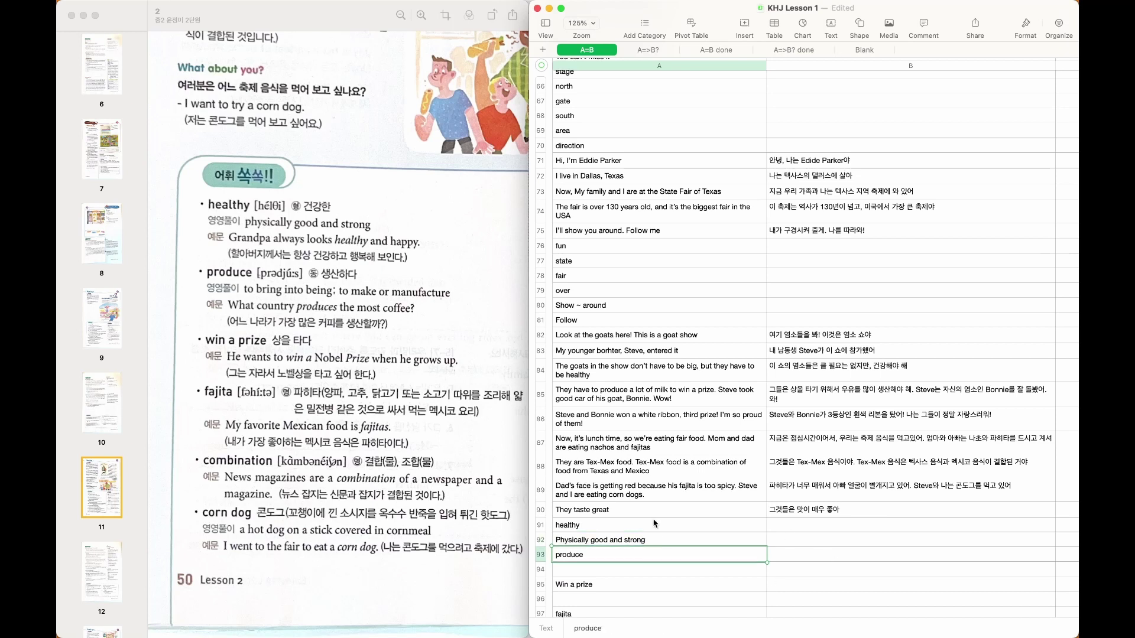
Insert a row above produce and enter the example sentence "Grandpa always looks healthy and happy" in A93
key("alt+Up")
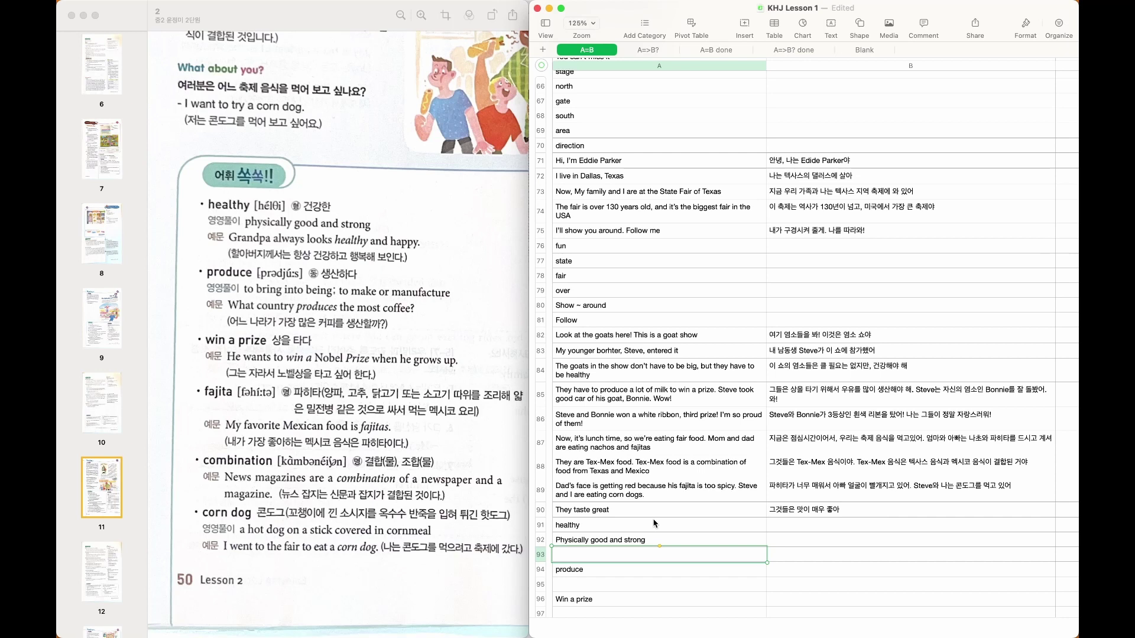
type("grand")
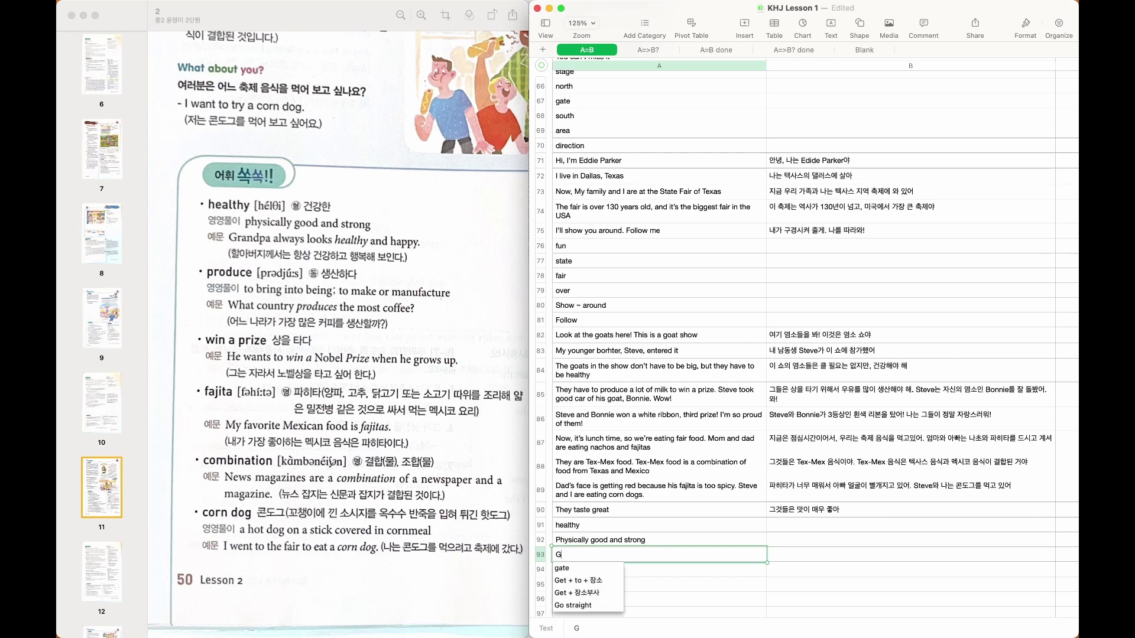
type("pa al")
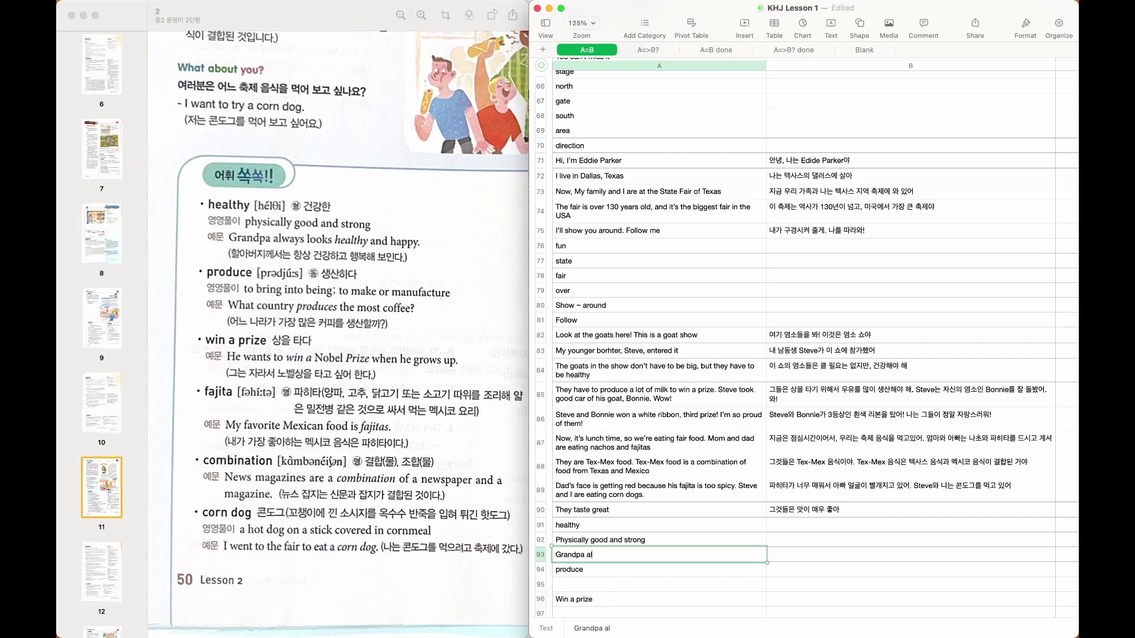
type("ways looks healthy and ")
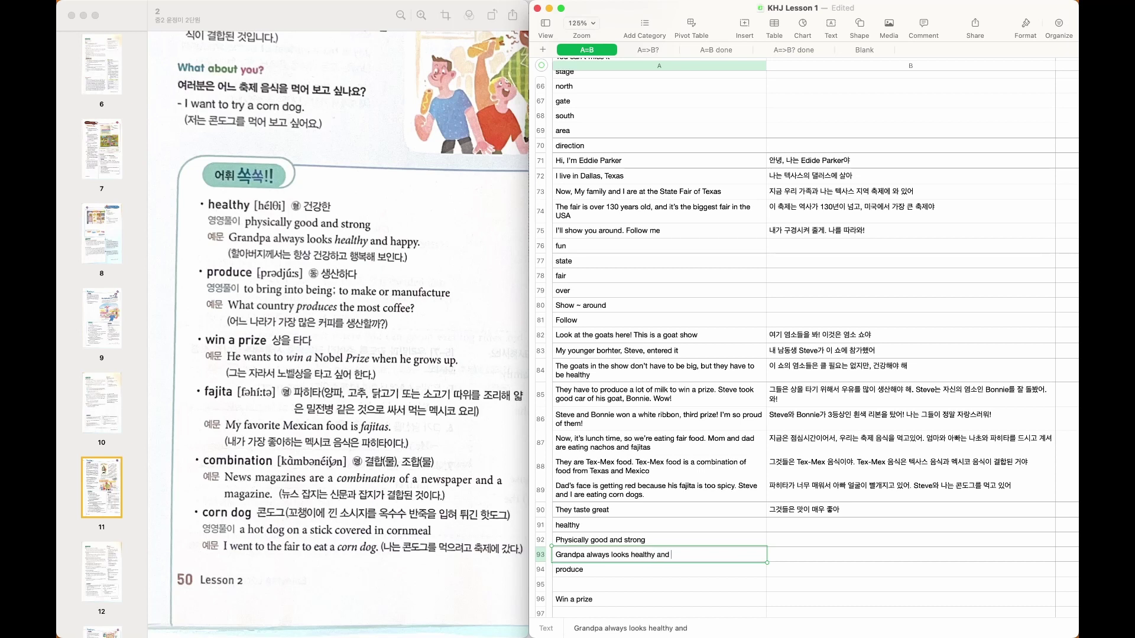
type("happy")
key("Return")
Add a row beneath produce and enter its definition "To bring into being; to make or manufacture" in A95
key("alt+Down")
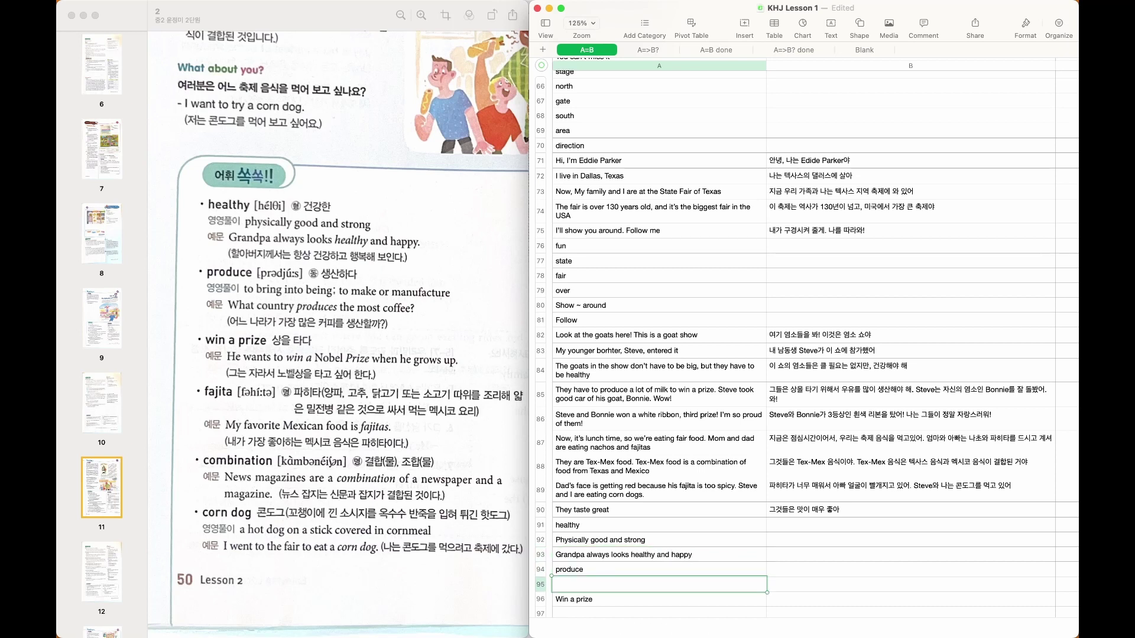
type("To bring into be")
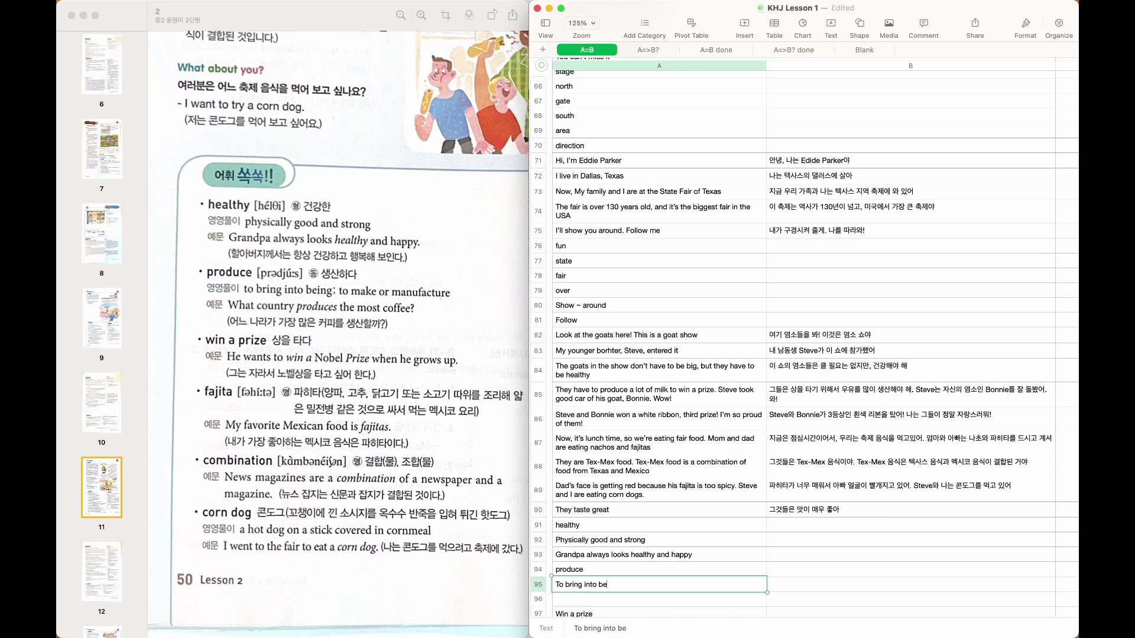
type("ing; to make or manufacture")
key("Return")
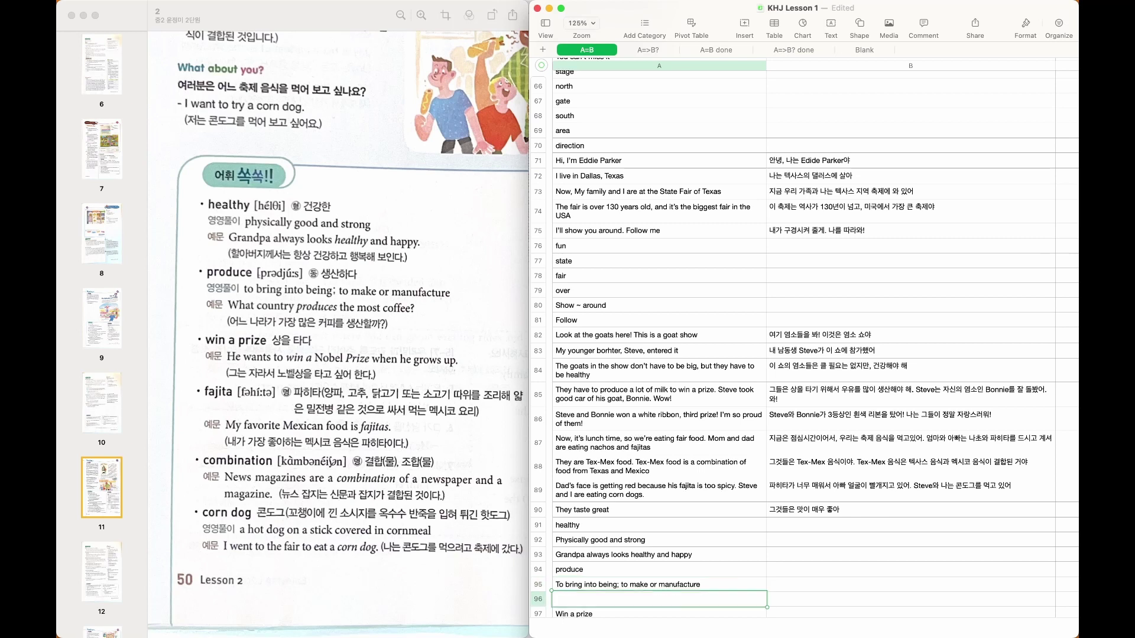
Enter the example sentence "What country produces the most coffee?" in cell A96
type("what")
type("untry produces the most coffee")
key("Return")
Enter the example sentence "He wants to win a Nobel prize when he grows up" in A98, beneath Win a prize
key("Return")
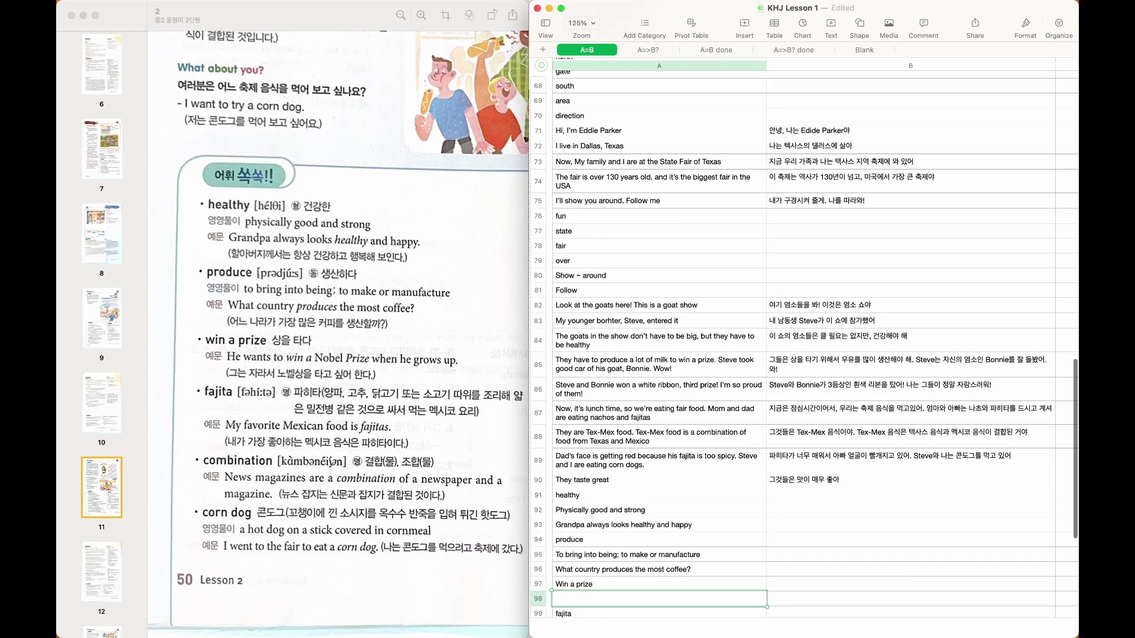
left_click(659, 598)
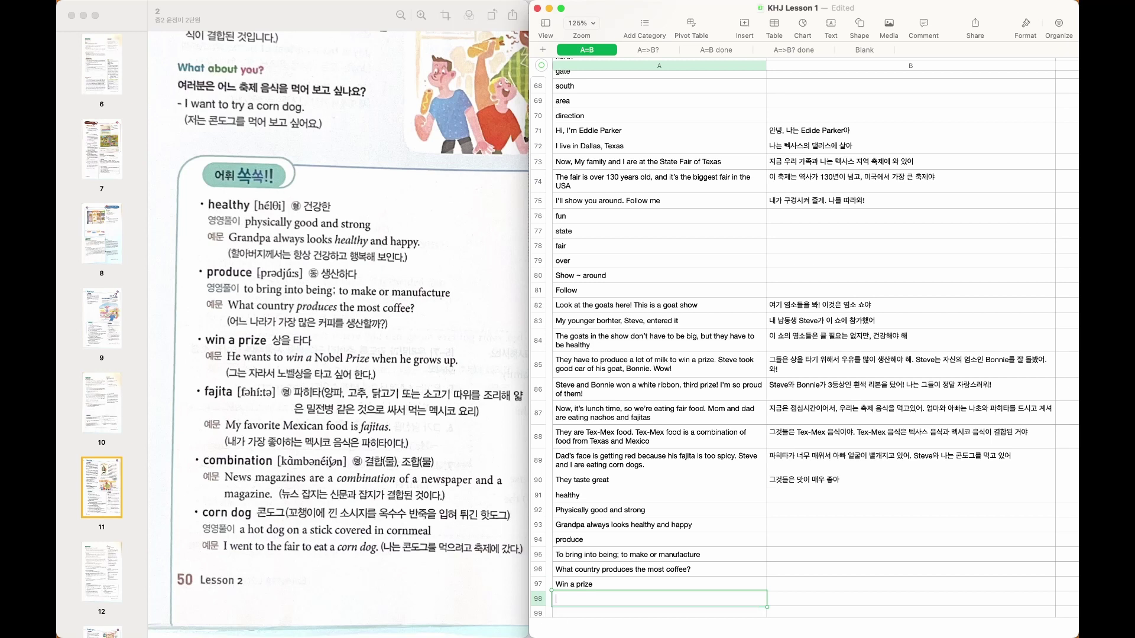
type("He ")
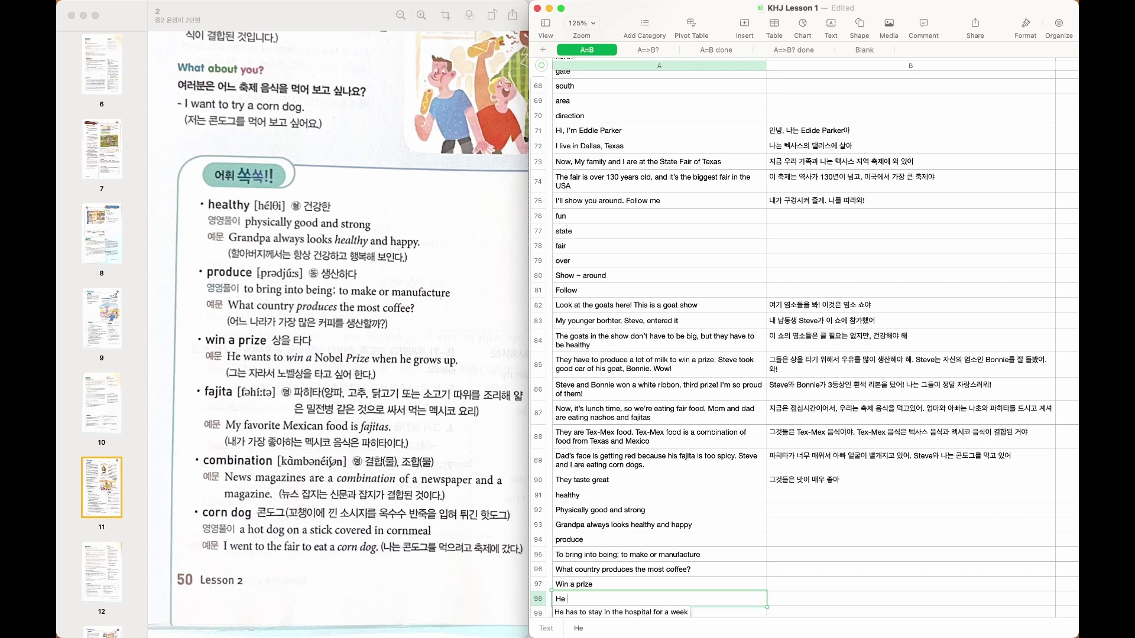
type("wants to win")
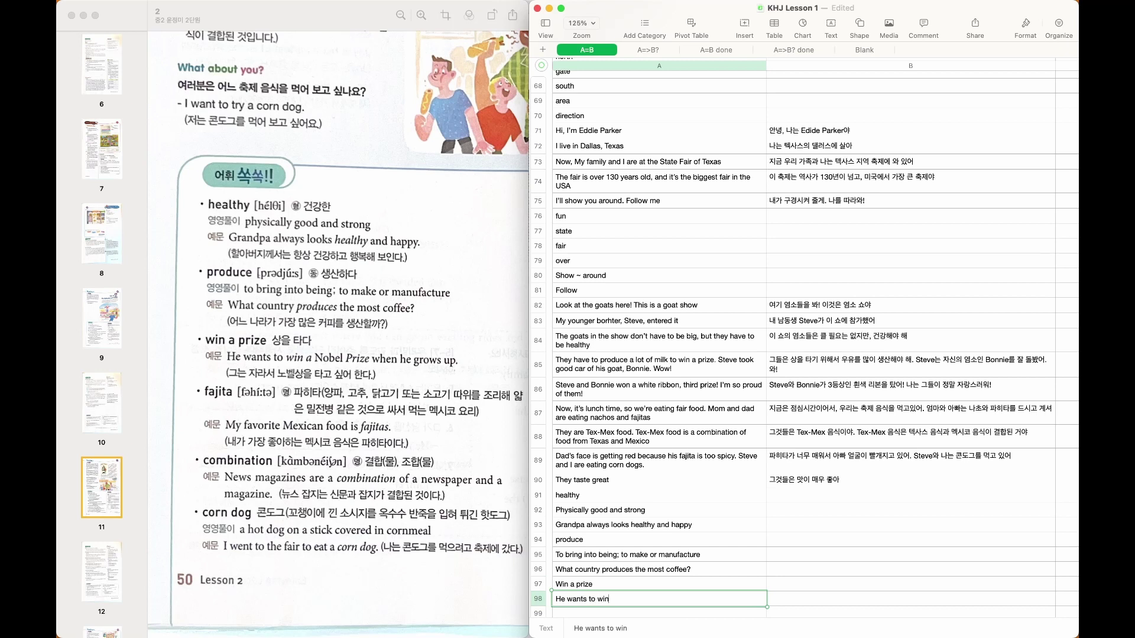
type(" a Nobel prize when he grows")
key("BackSpace")
key("BackSpace")
type("ws up")
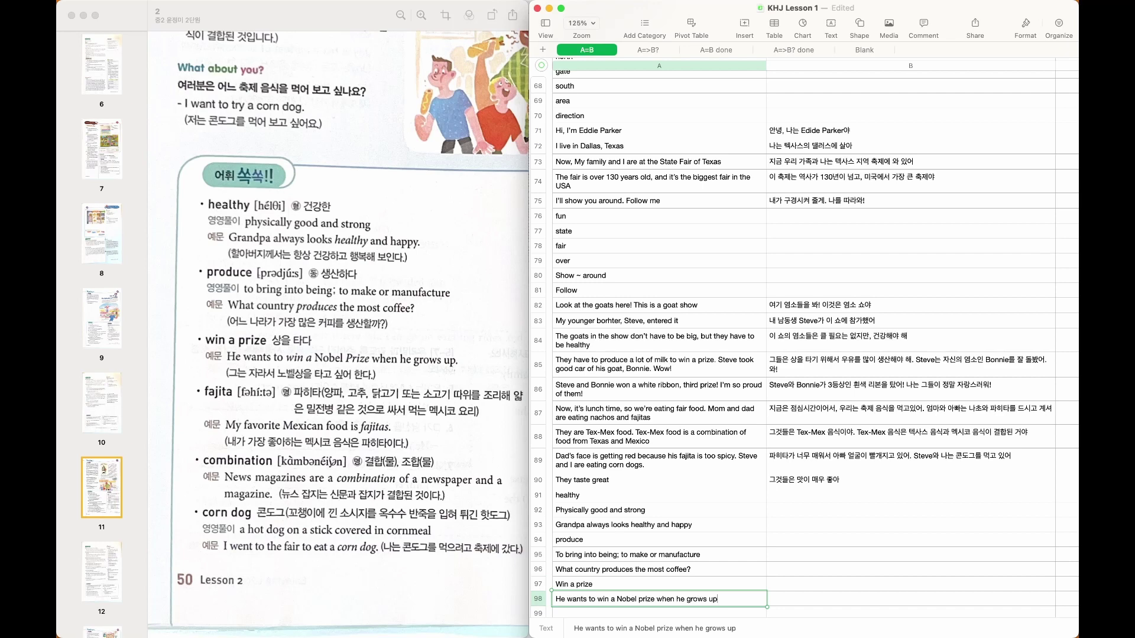
key("Return")
Place "fajita" in A99 and enter its example sentence "My favorite Mexican food is fajitas" in A100
key("Return")
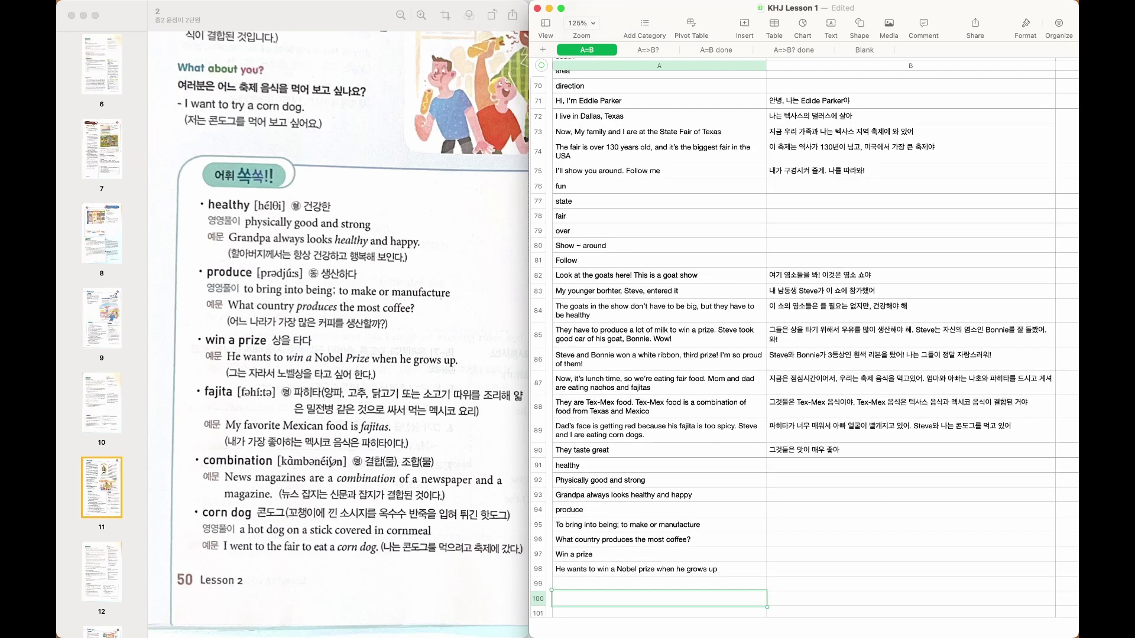
type("fajita")
key("alt+super+BackSpace")
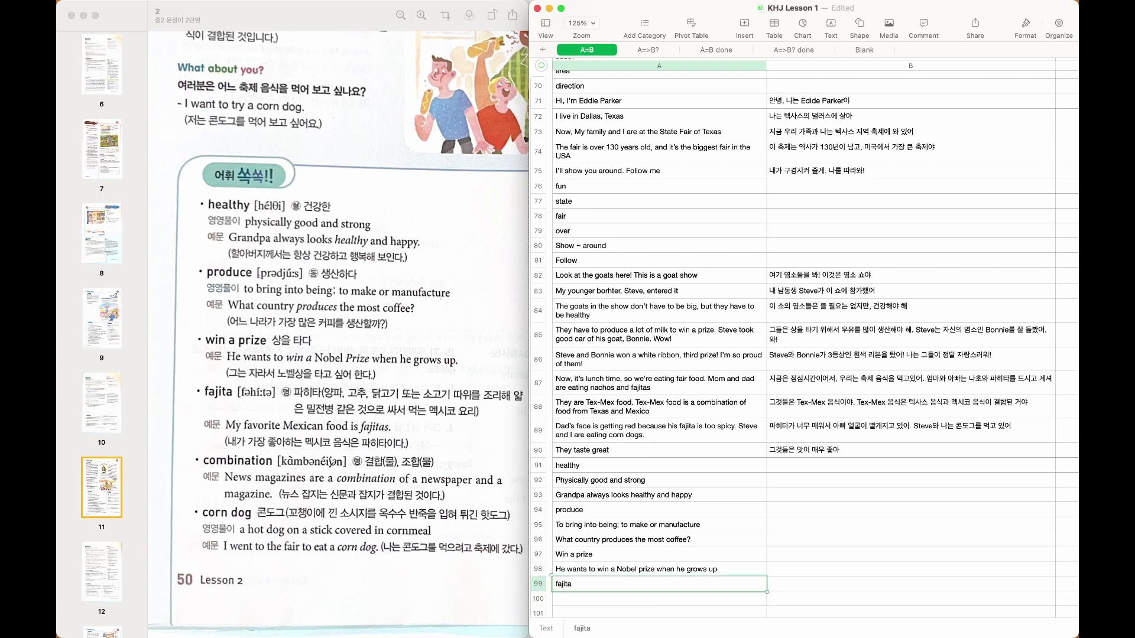
key("Return")
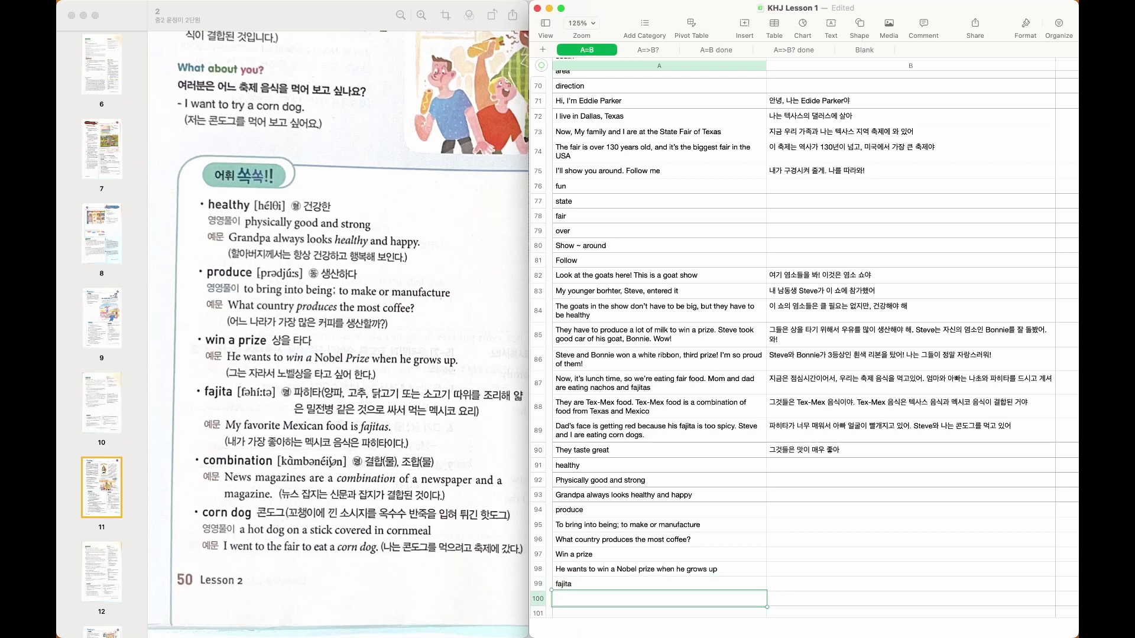
type("My favorite Mexican food i")
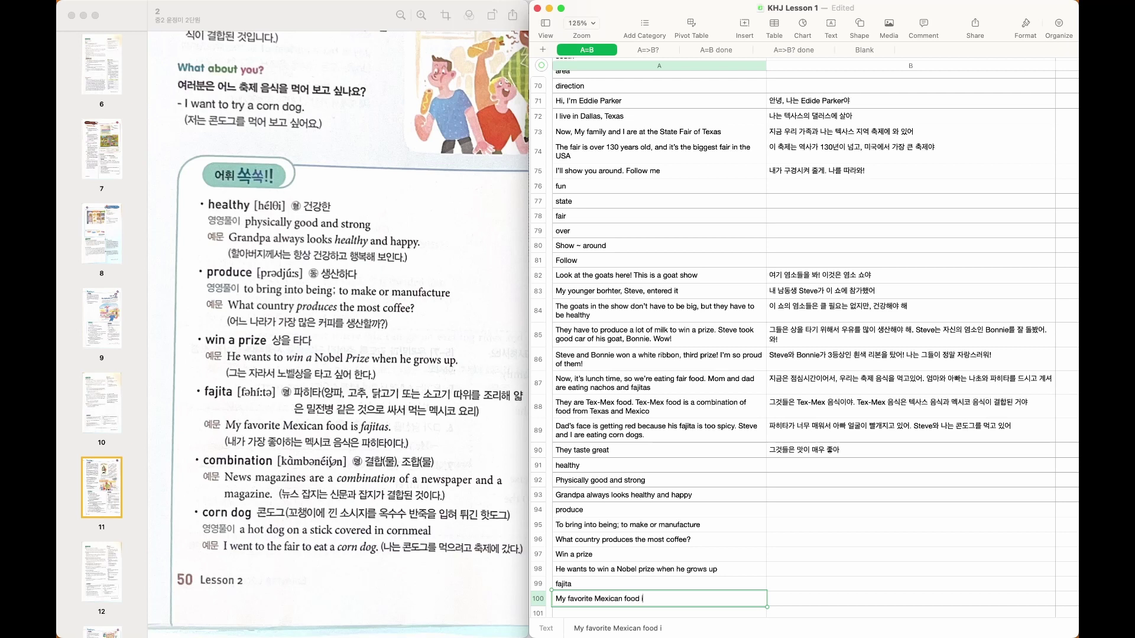
type("s fajitas")
key("Return")
Enter the example sentence "News magazines are a combinations of a newspaper and a magazine" in cell A101
type("com")
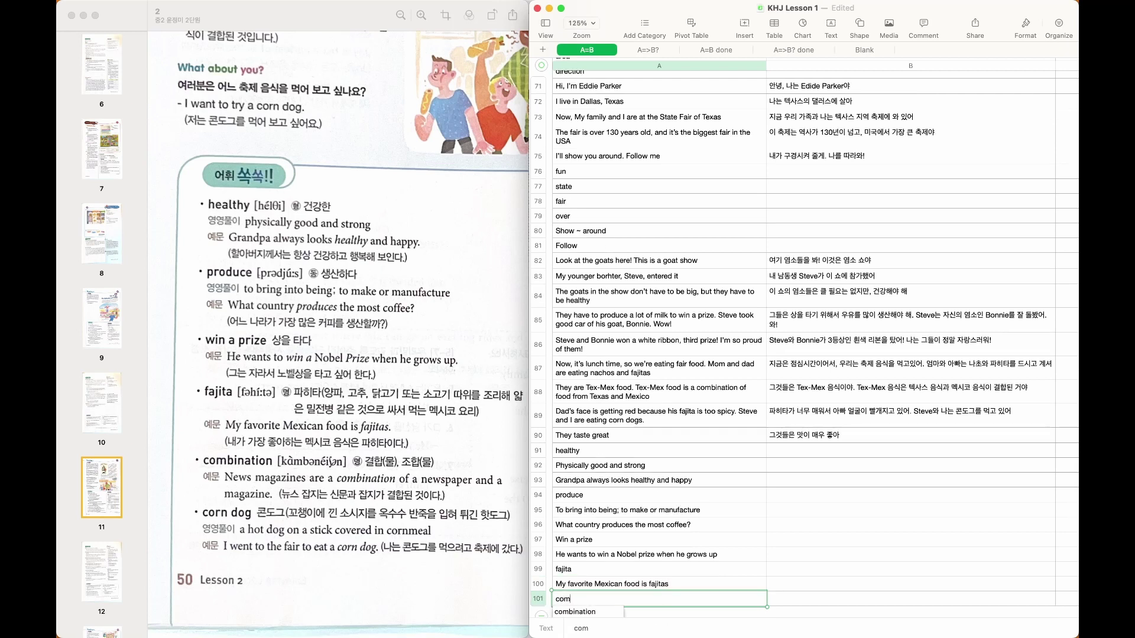
type("bination")
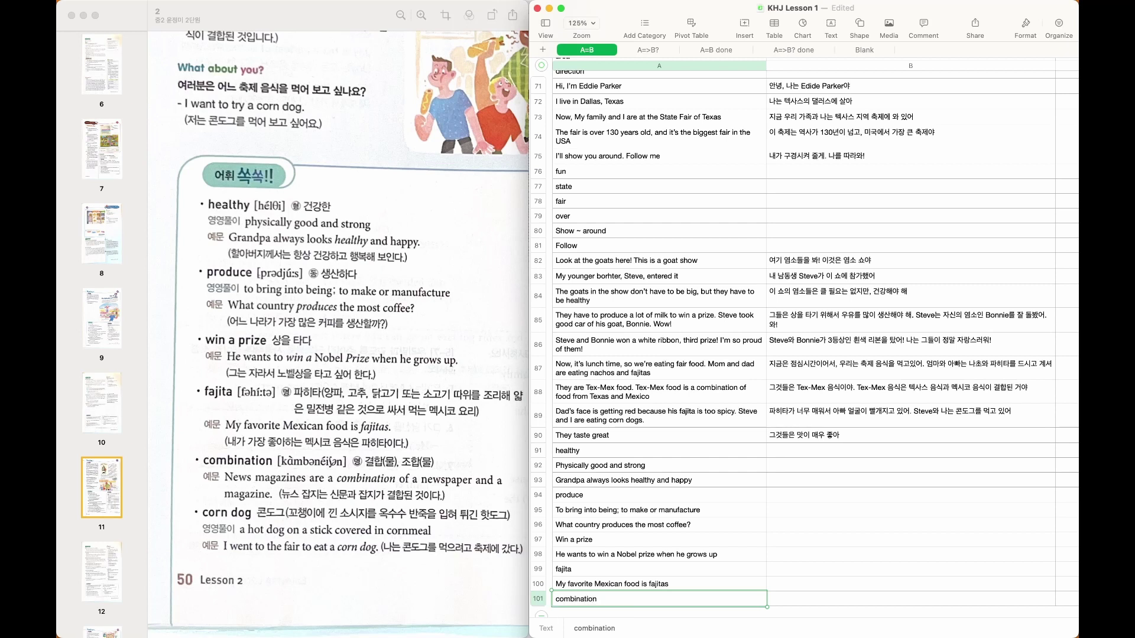
type("news")
key("BackSpace")
key("BackSpace")
key("BackSpace")
type("News magazines are a combia")
type("ations of a new")
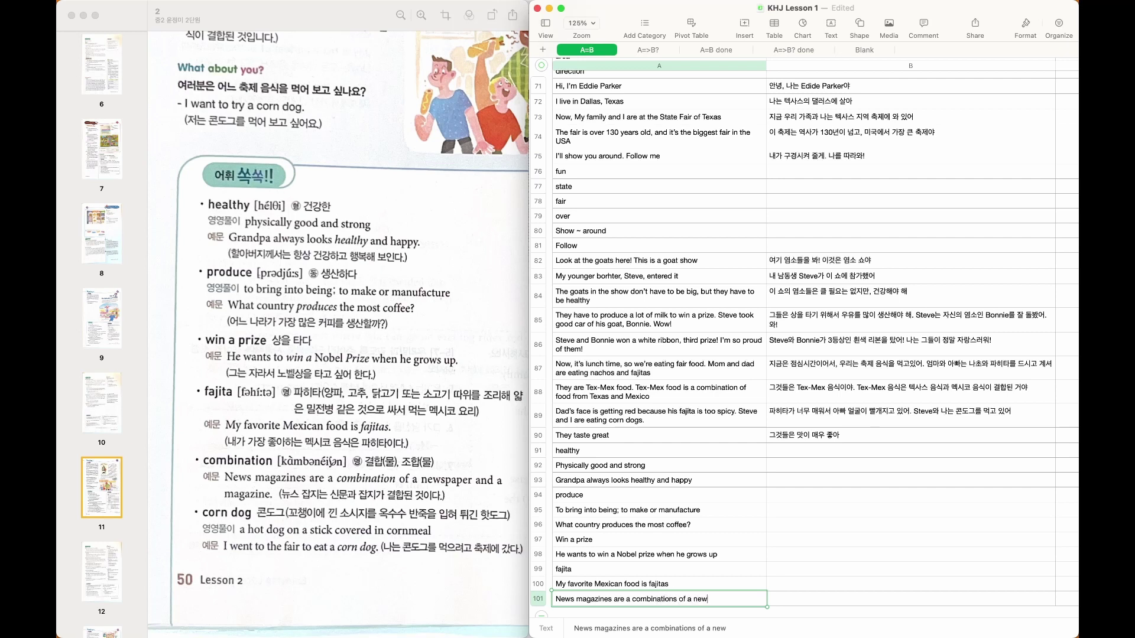
type("spaper and a ma")
type("gazine")
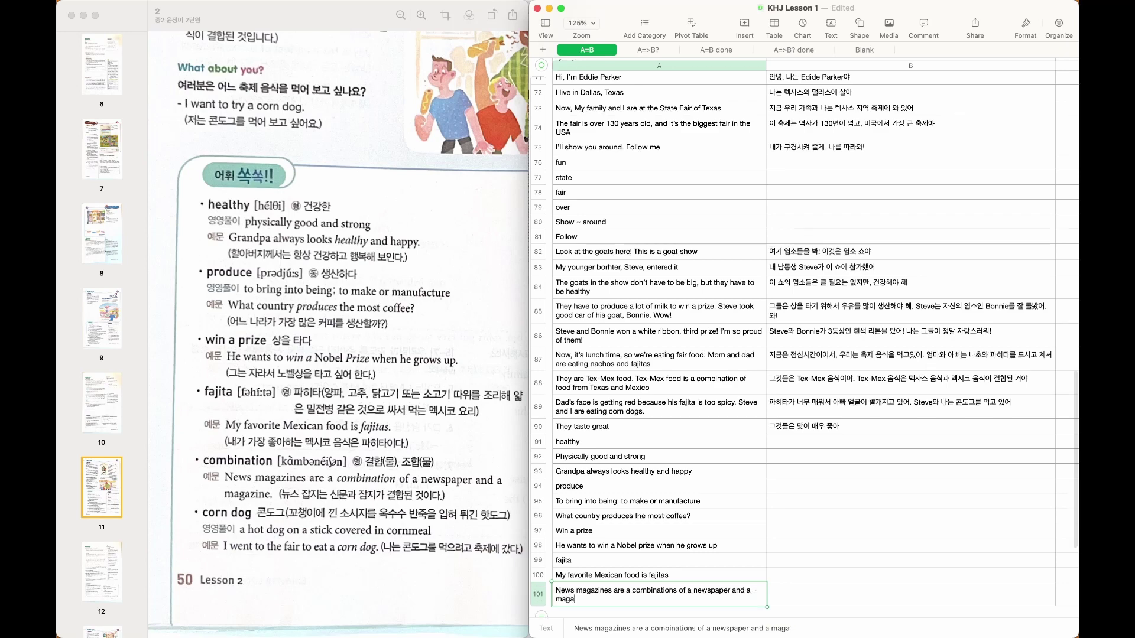
Extend the table with blank rows down to row 109
scroll(804, 346, "down", 5)
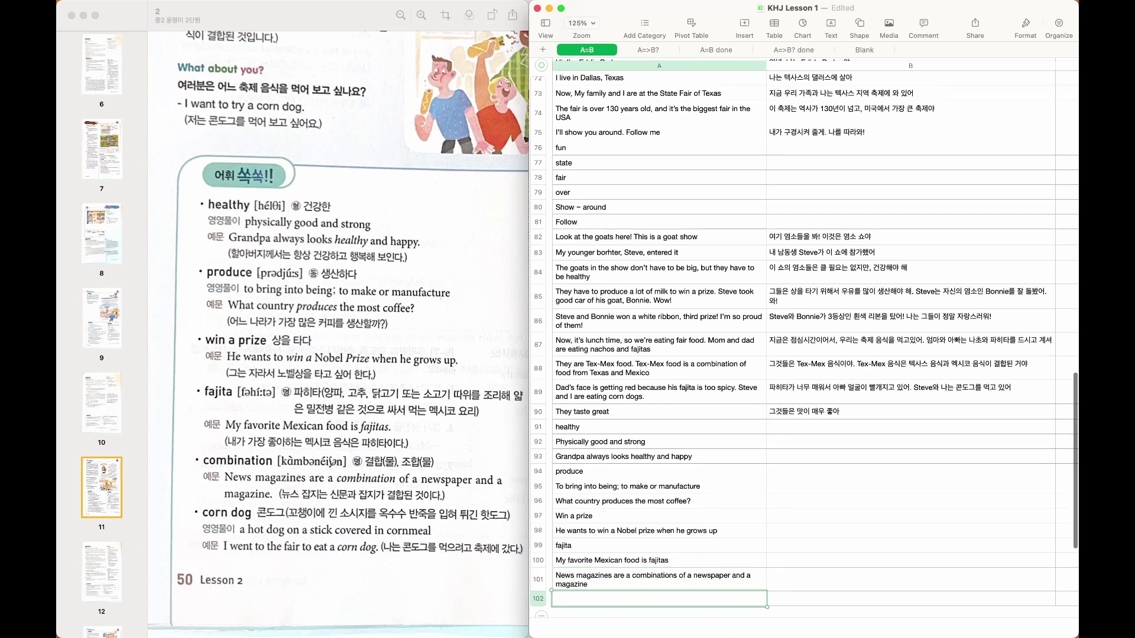
left_click(659, 584)
key("Up")
key("Up")
key("Up")
key("Up")
key("Up")
key("Up")
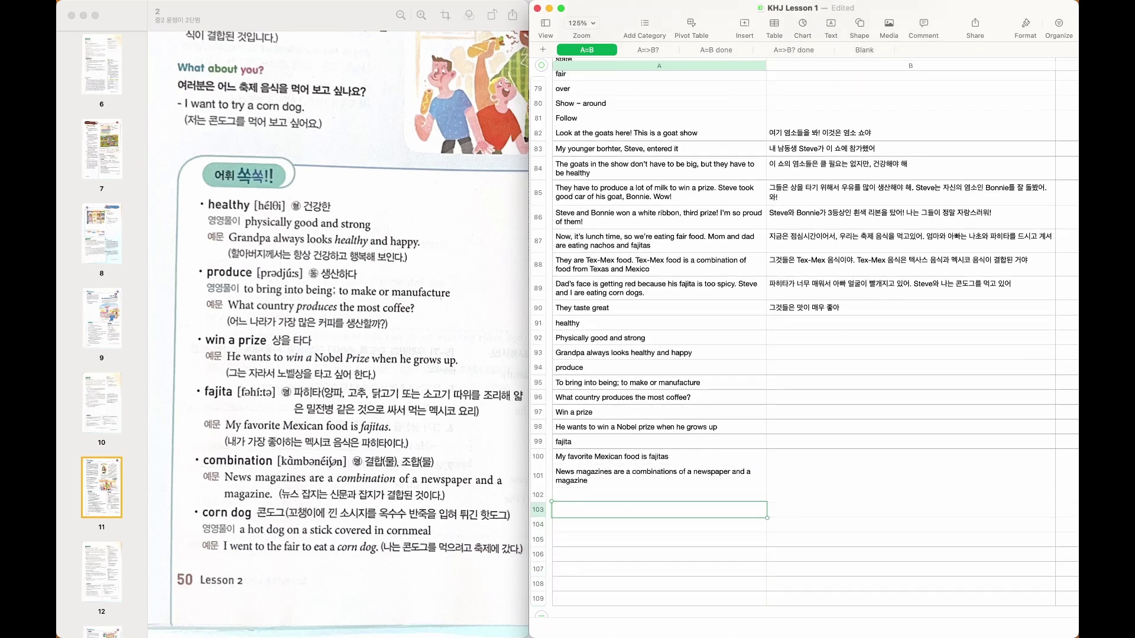
type("co")
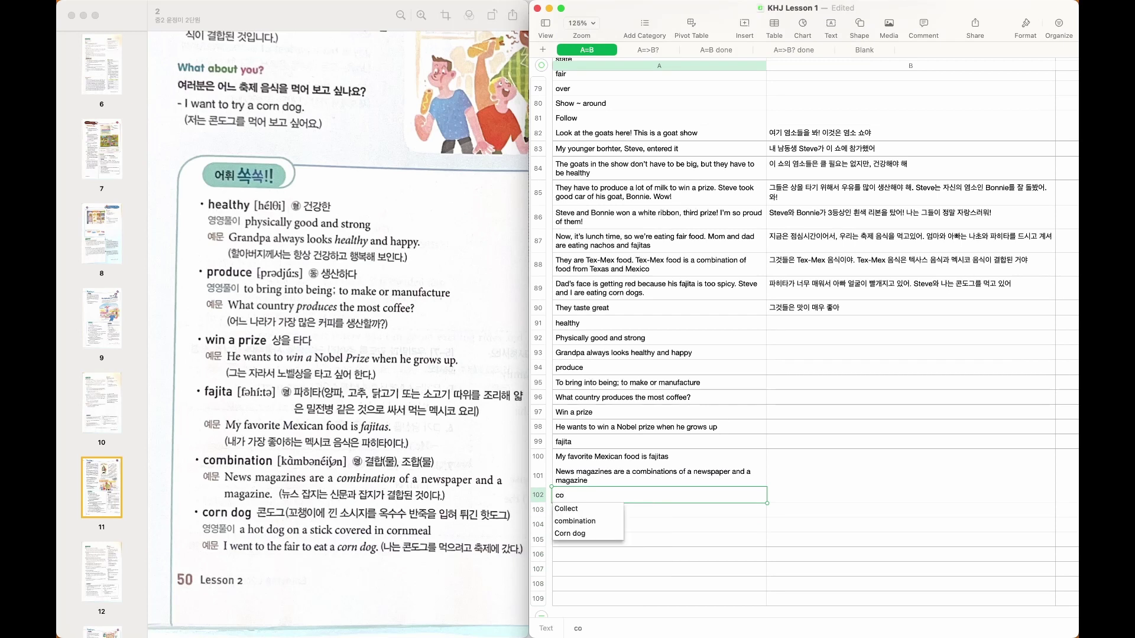
key("BackSpace")
key("BackSpace")
Move the news magazines sentence down to A102 and enter the vocabulary word "Combination" in A101
key("Up")
key("Up")
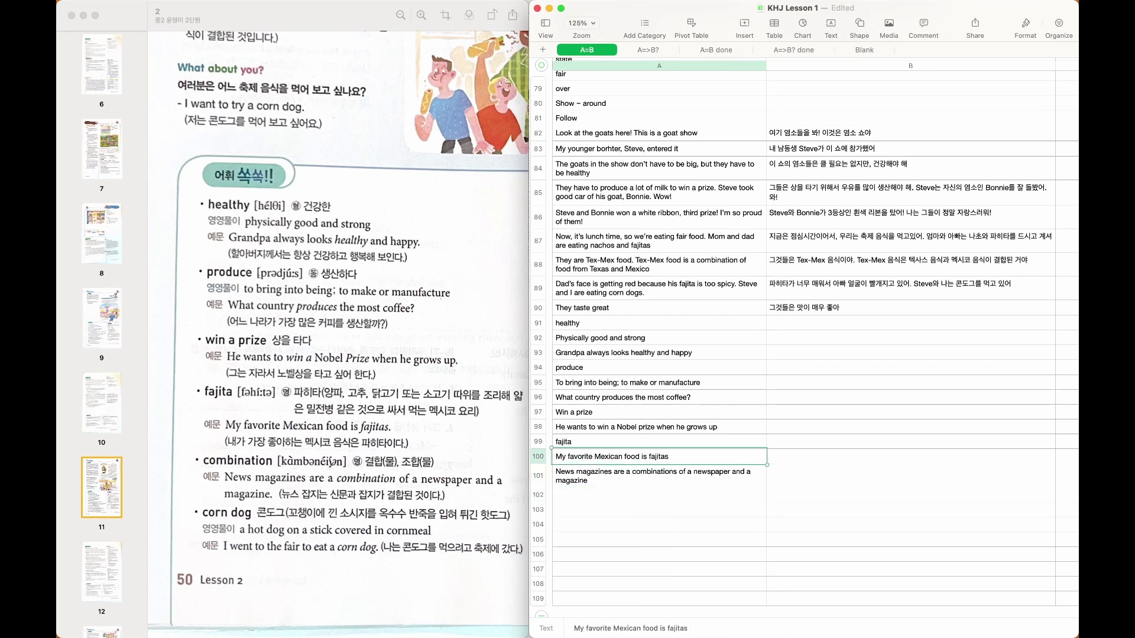
key("Down")
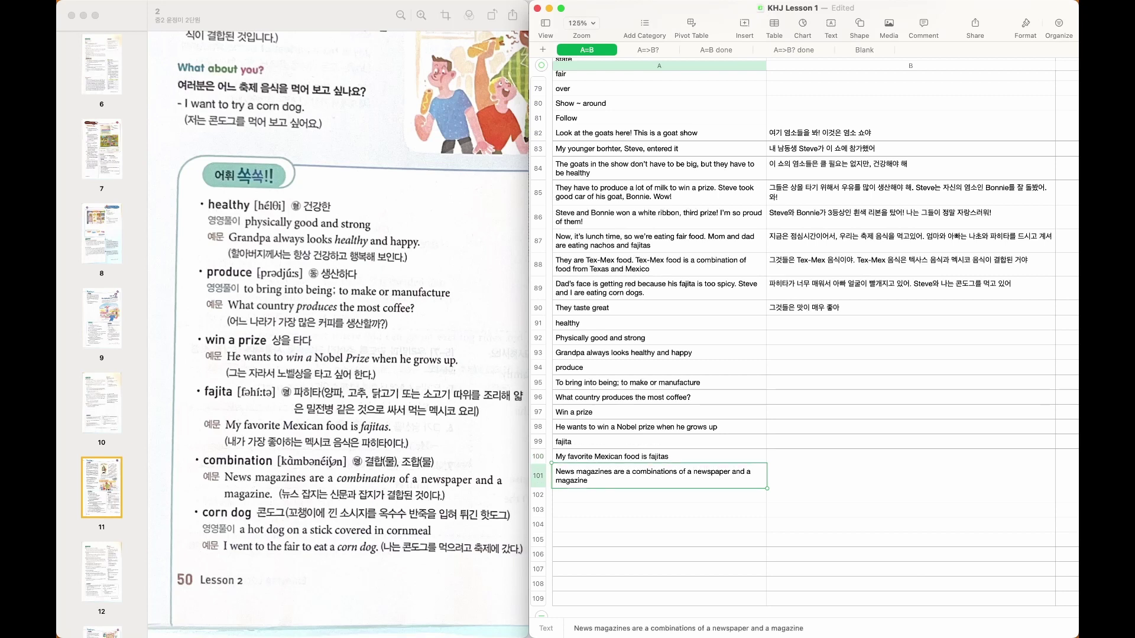
key("BackSpace")
key("Down")
type("News magazines are a combinations of a newspaper and a magazine")
key("Up")
type("combination")
key("Return")
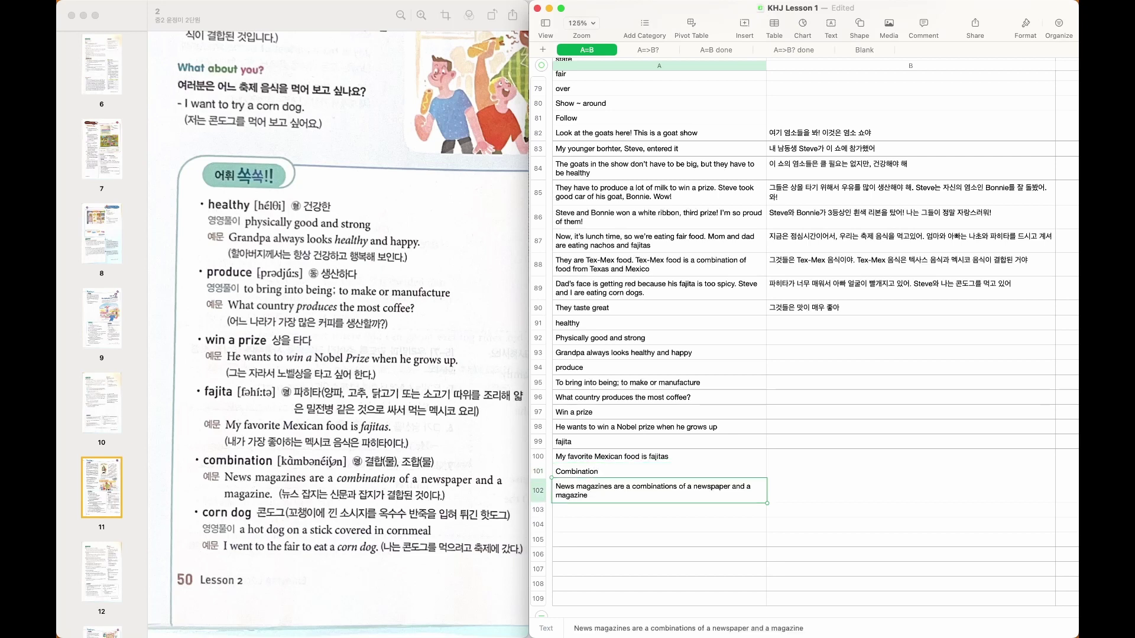
Enter the vocabulary word "corn dog" in A103 and its definition "A hot dog on a stick covered in cornmeal" in A104
key("Up")
key("Down")
key("Down")
key("Up")
key("Down")
type("corn dog")
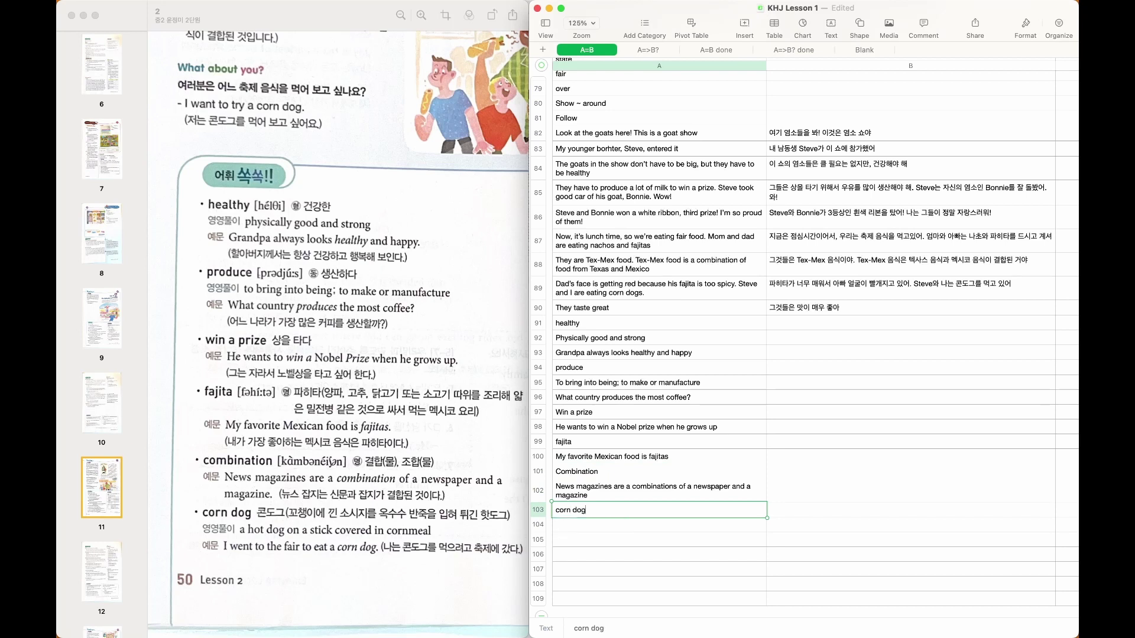
key("Return")
type("A hot dog on")
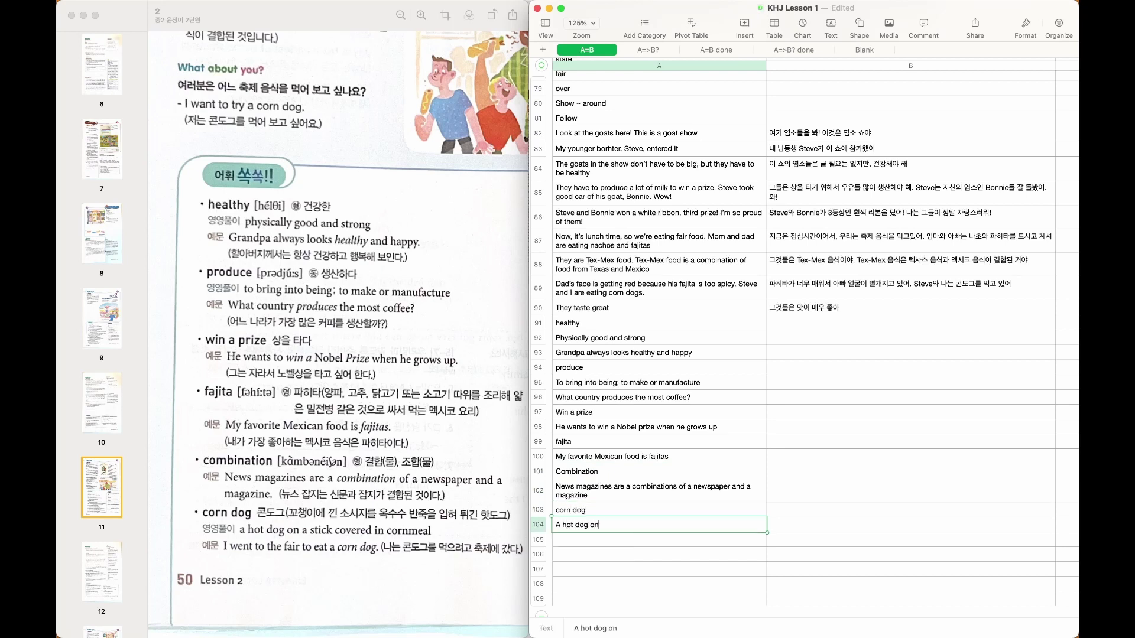
type(" a stick covered in cornmeal")
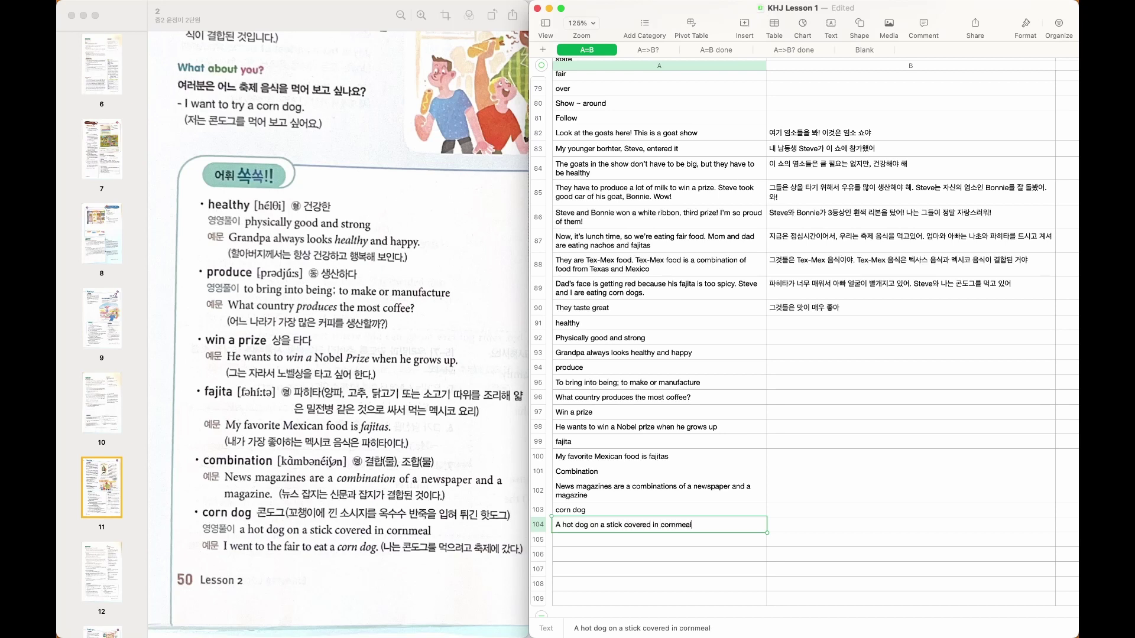
Enter the example sentence "I went to the fair to eat a corn dog" in cell A105
key("Return")
type("I we")
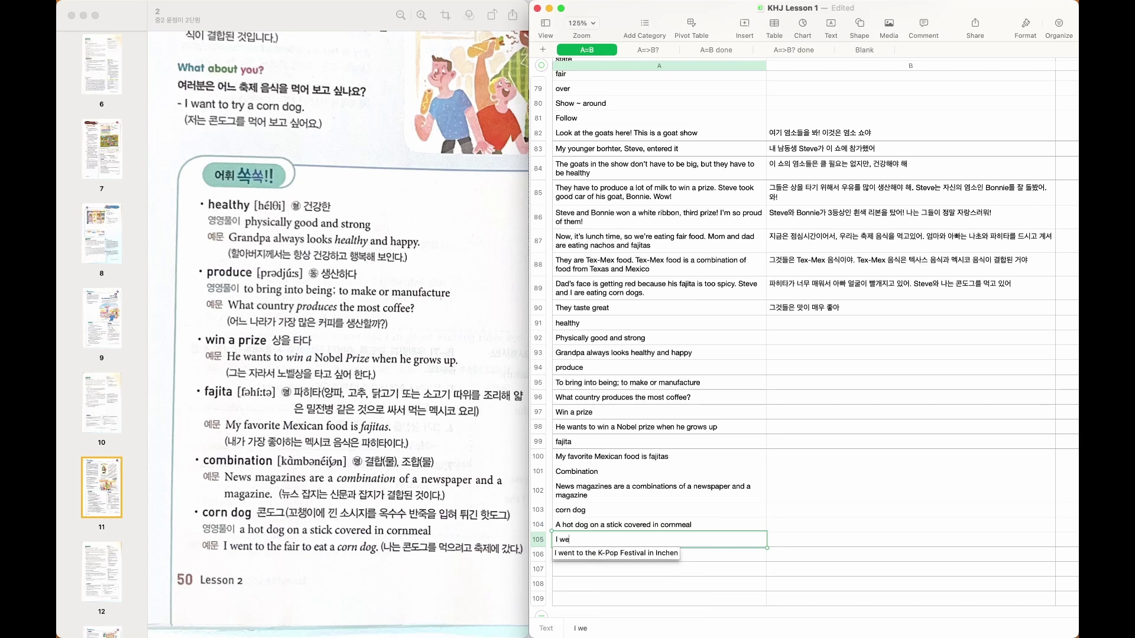
type("nt to the fai")
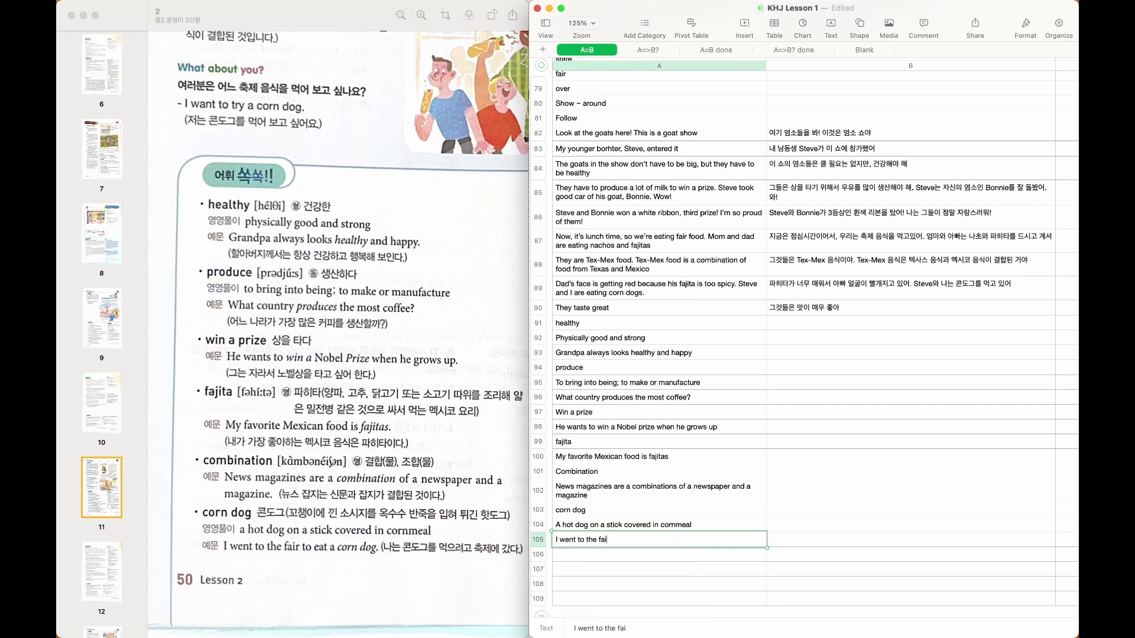
type("r to eat a corn ")
type("gog")
key("Return")
Enter the Korean translations "그 학교는 어디있나요" in B1 and "이건 그 병원의 맞은편에 있습니다" in B2
left_click(633, 455)
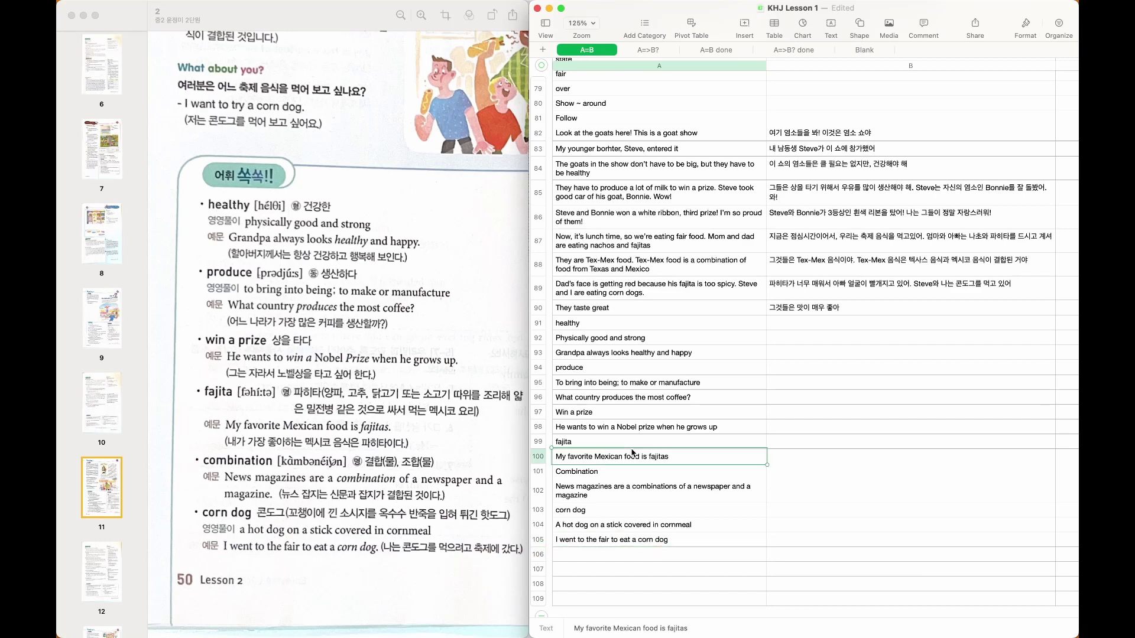
scroll(725, 398, "up", 1)
scroll(725, 398, "up", 20)
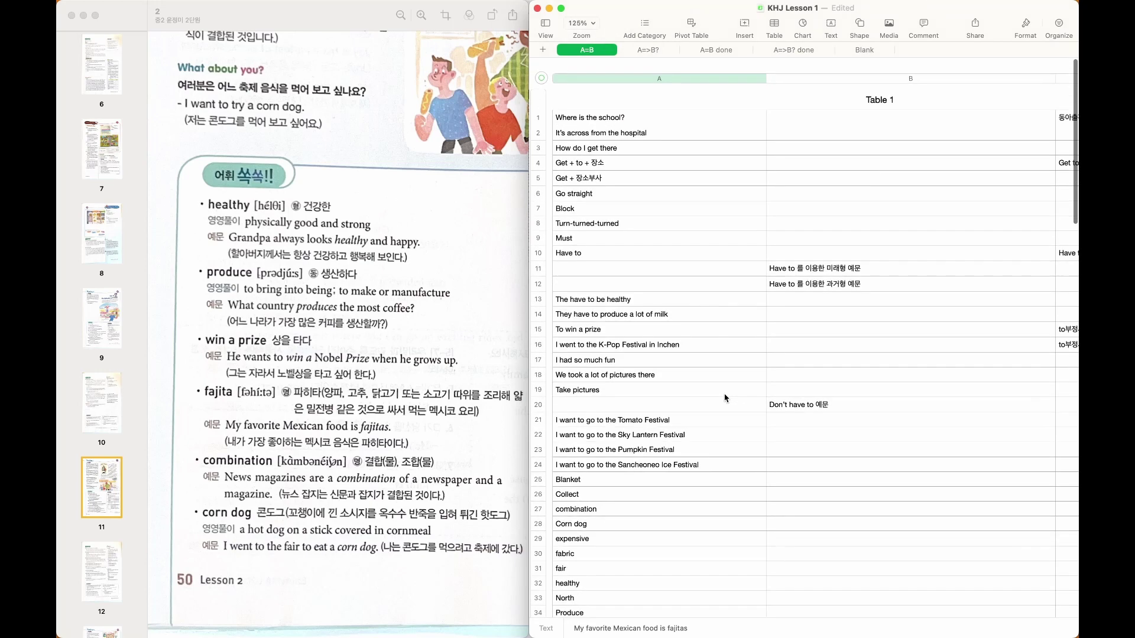
left_click(833, 252)
left_click(673, 156)
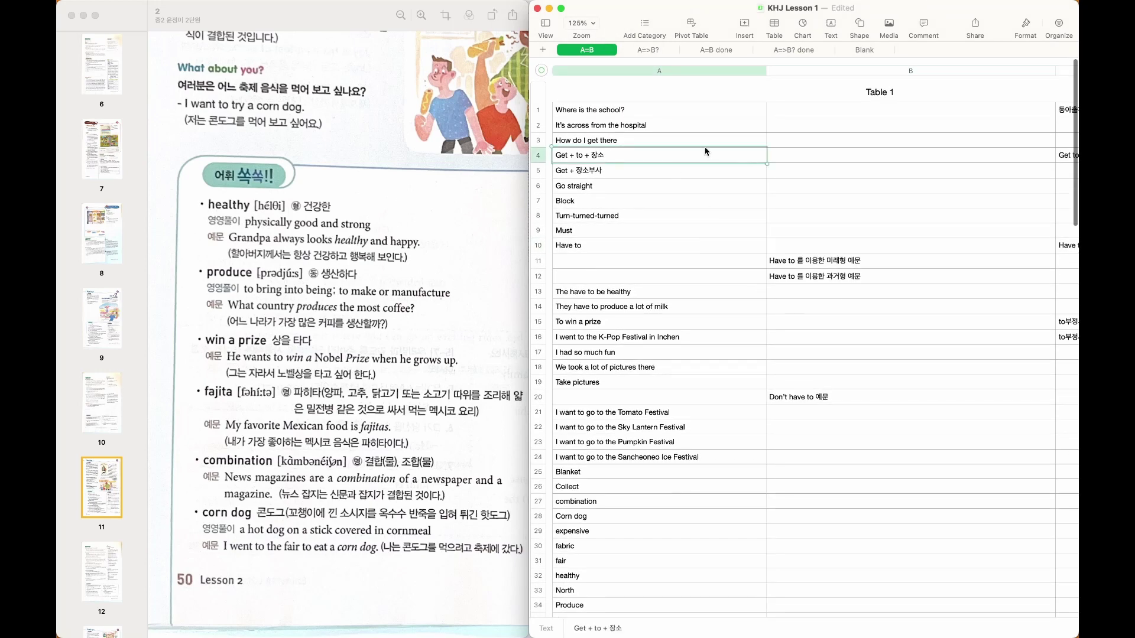
left_click(787, 119)
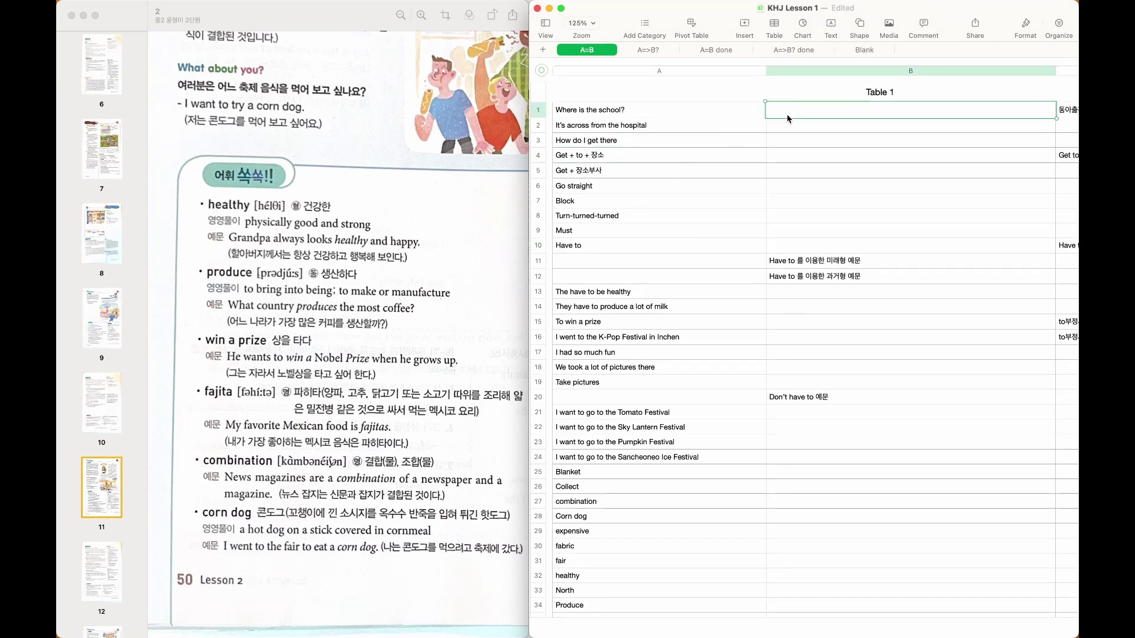
type("그 학교는 ㅇ어디있나요")
key("Return")
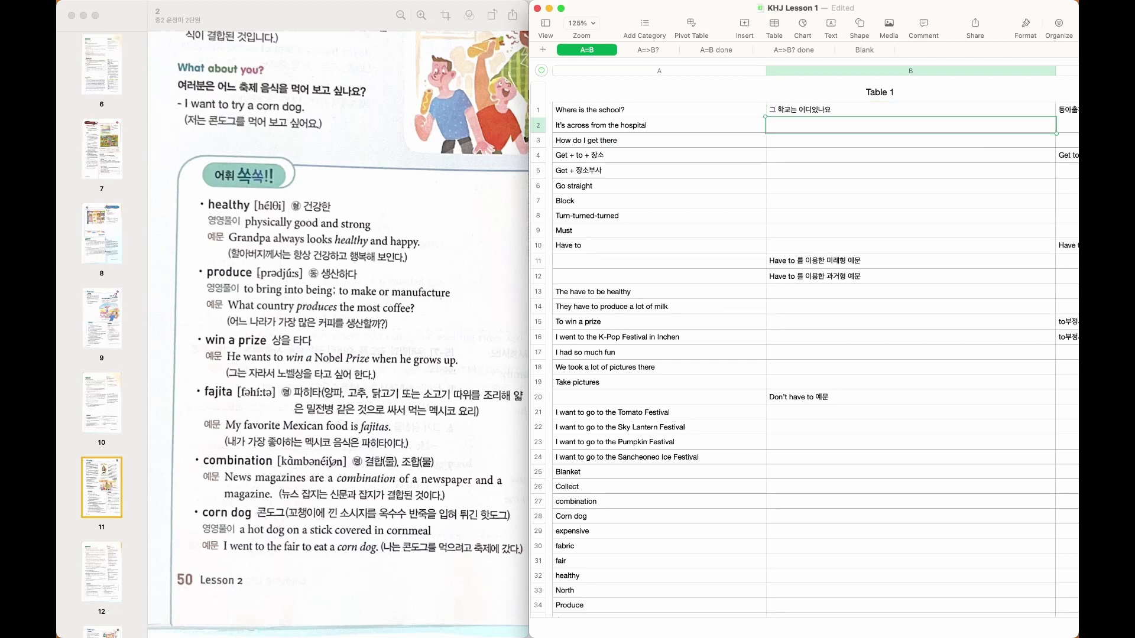
type("이건 ")
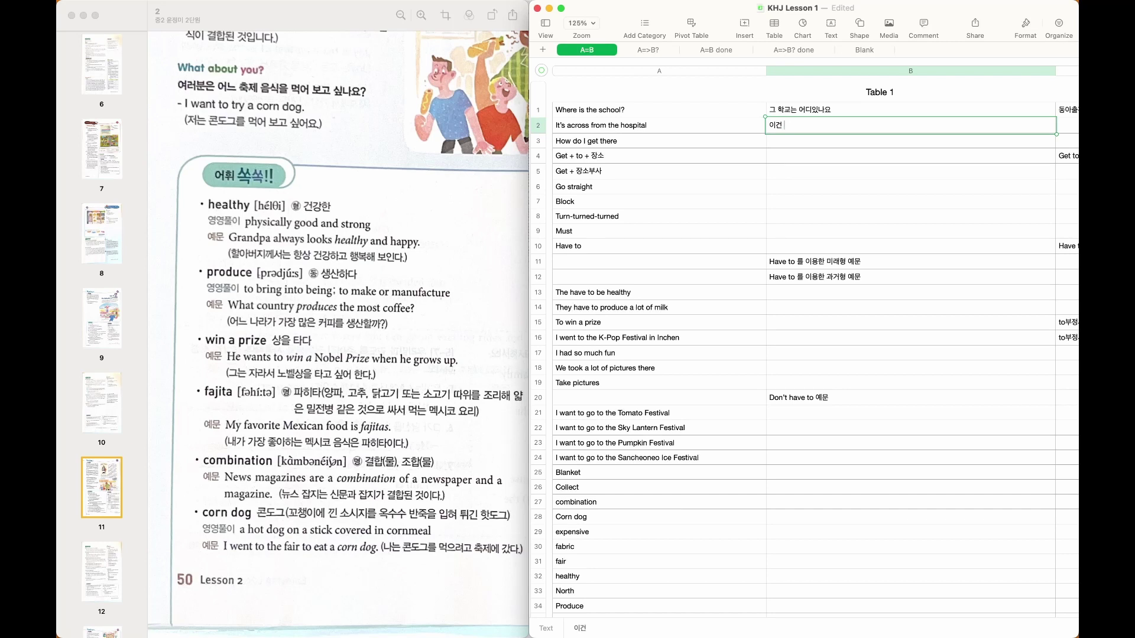
type("그 병원의 맞은편에 있습니다")
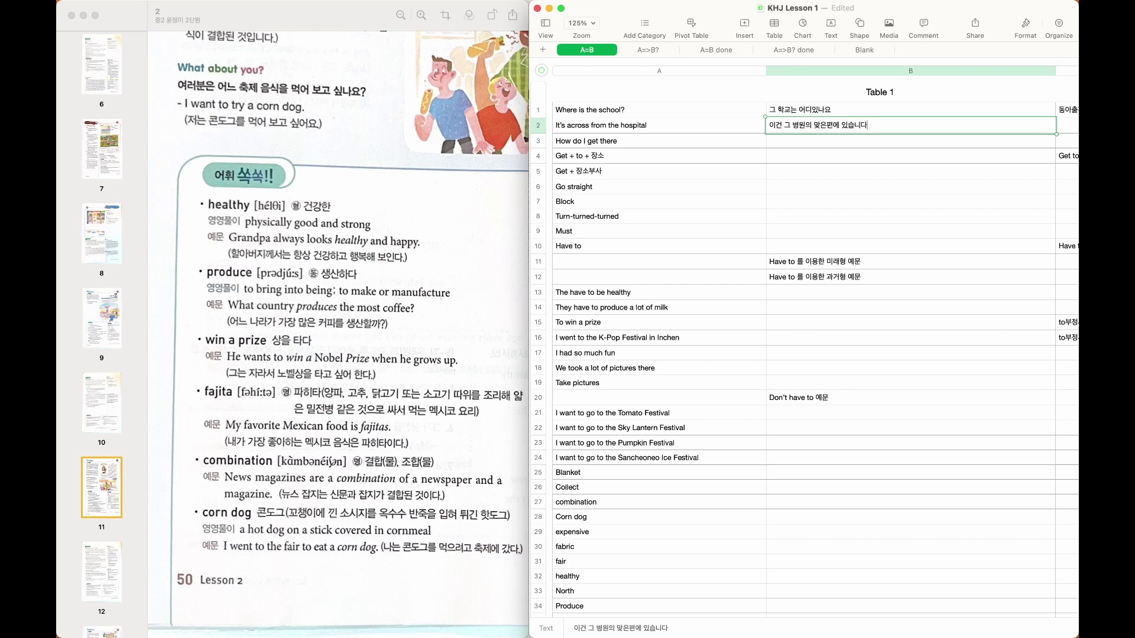
Look up the Korean translation of "It's across from the hospital" from A2 in Google Translate
double_click(686, 120)
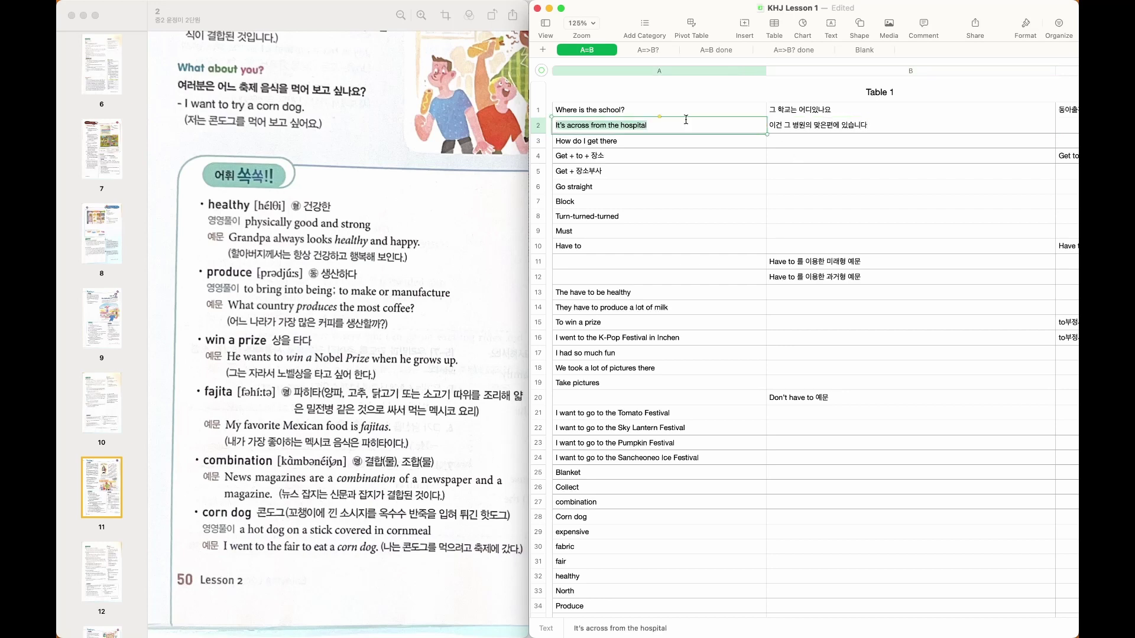
key("alt+space")
type("a")
key("BackSpace")
type("translate.google.com/?text=It's%20across%20from%20the%20hospital")
key("Return")
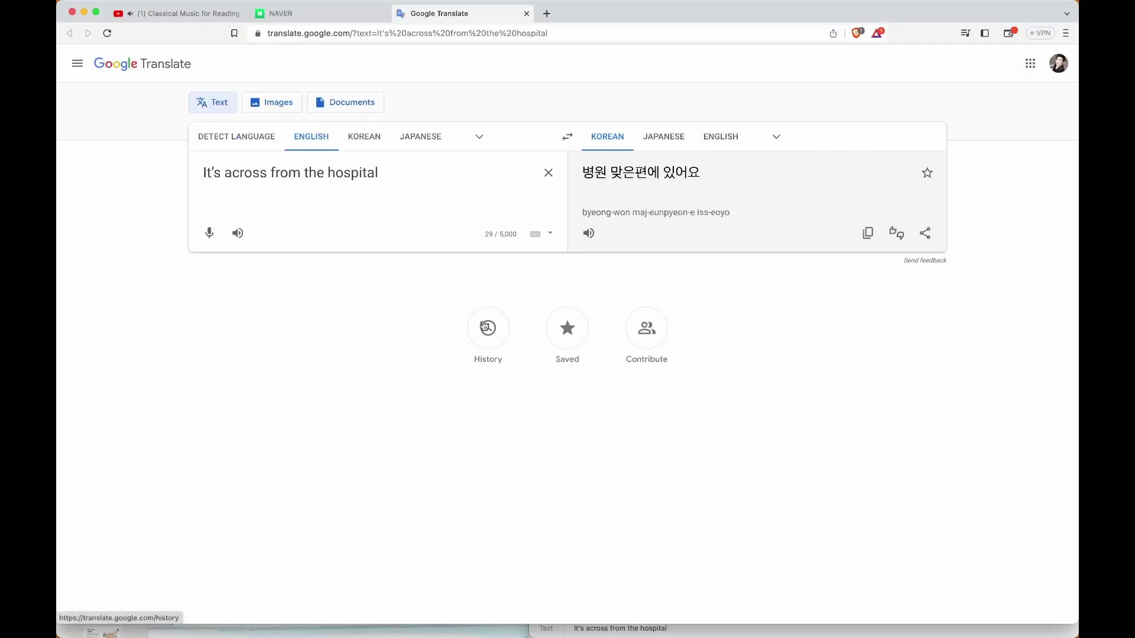
Return to the Numbers table and enter the Korean translation "저는 거기 어떻게 갈 수 있죠?" in B3
key("super+Tab")
left_click(834, 144)
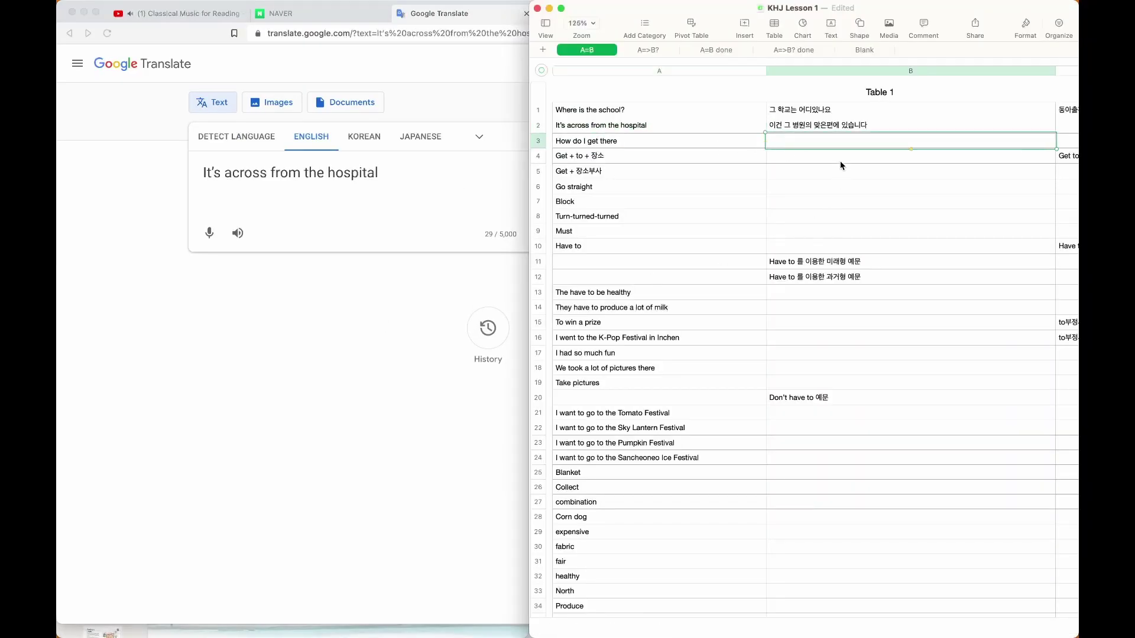
key("Return")
type("저는 ㄴ")
type("거기 어떻게 ")
type("갈 수 있")
type("죠?")
key("Return")
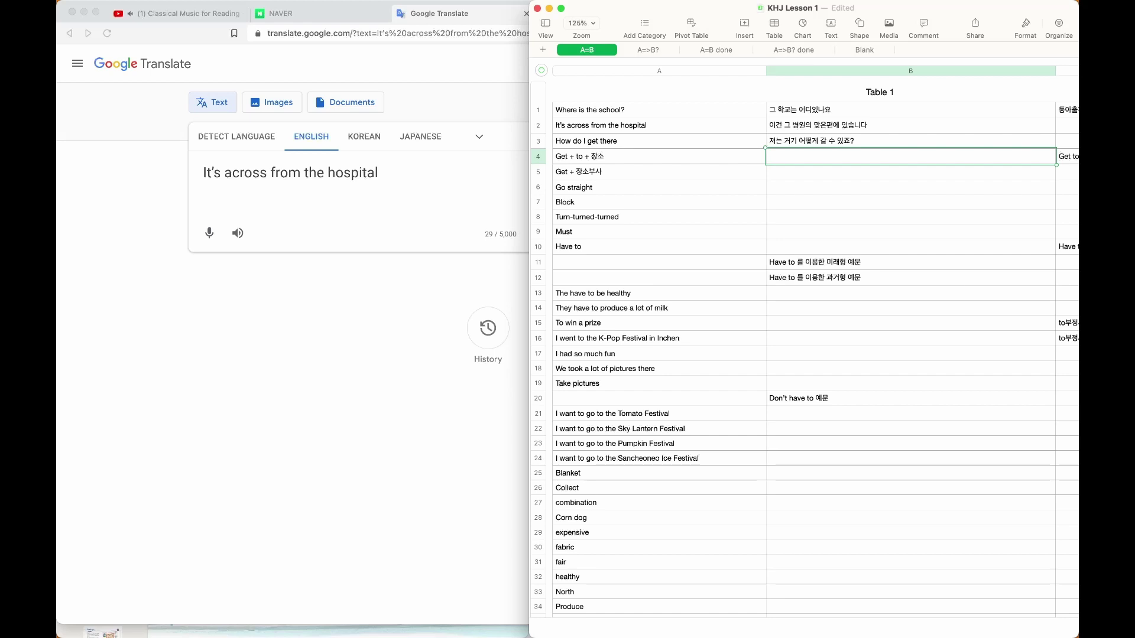
Replace the "Get + to + 장소" pattern in A4 with the sentence "I will get to the school"
left_click(659, 156)
key("BackSpace")
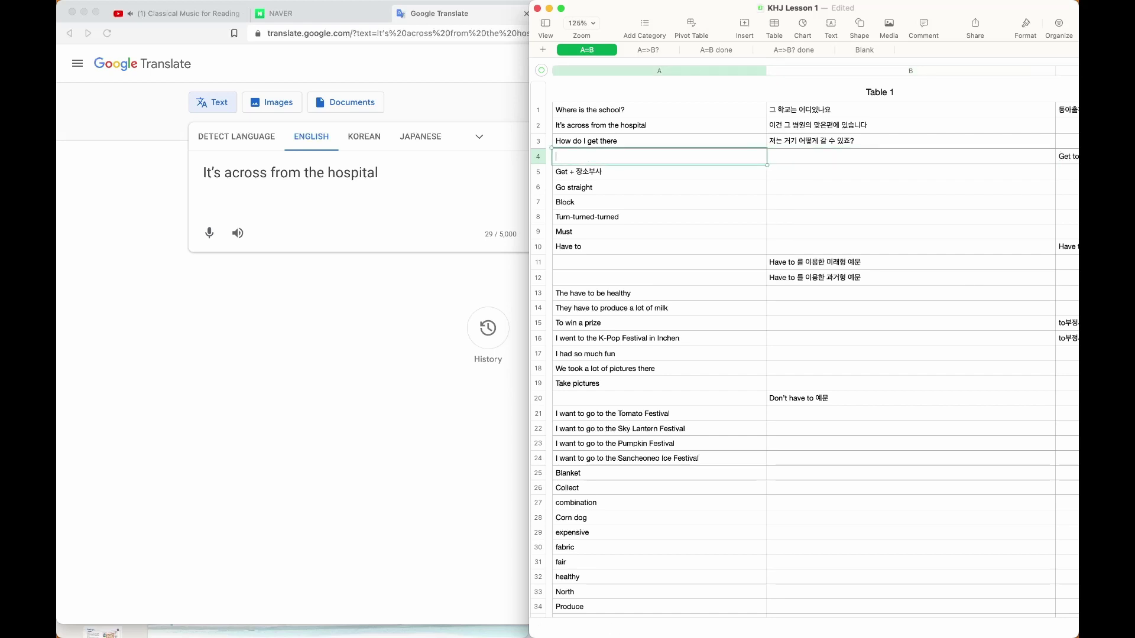
type("b")
key("BackSpace")
type("I will get th")
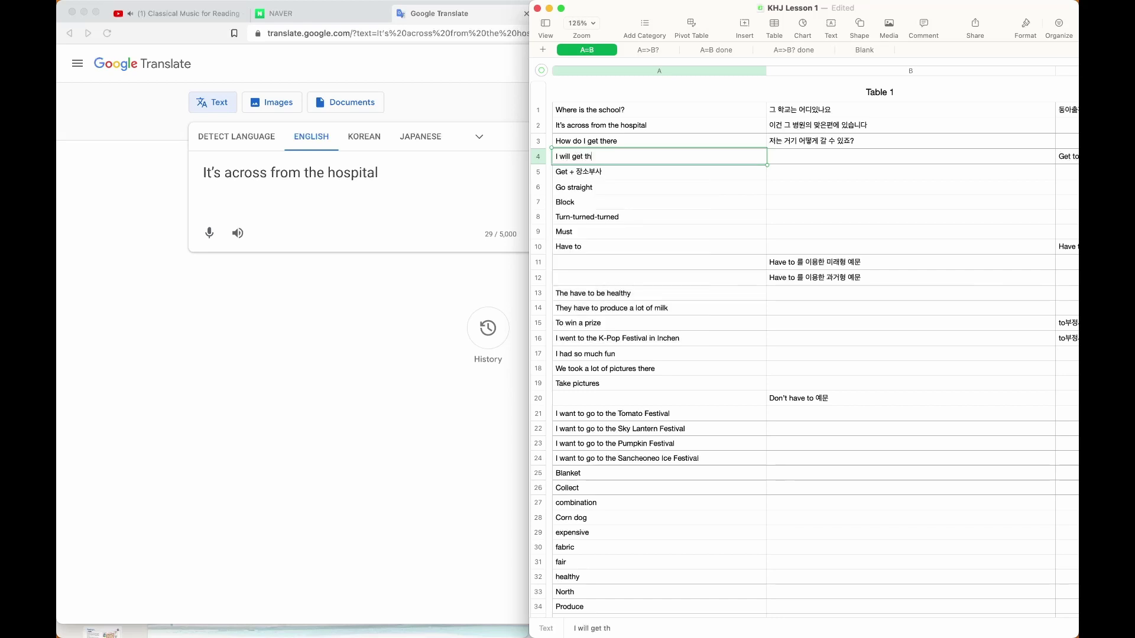
key("BackSpace")
type("o the schooll")
Enter the Korean translation "나는 그 학교에 갈 것이다" in B4
key("Tab")
type("Same")
key("BackSpace")
key("BackSpace")
key("BackSpace")
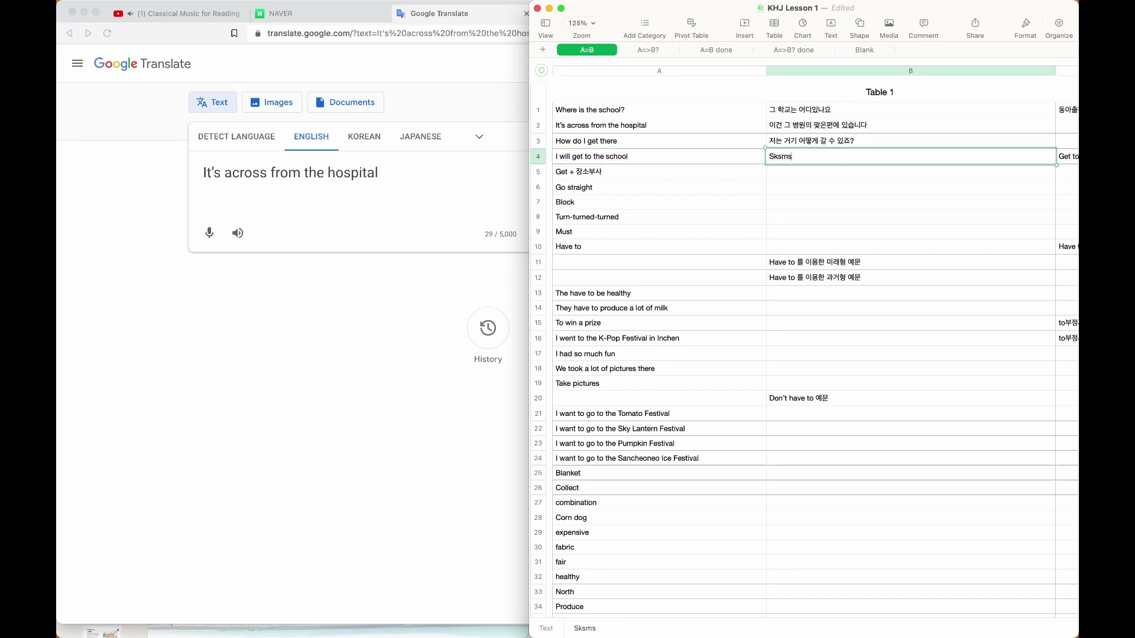
key("BackSpace")
type("나는 그 학교에 ")
type("갈 것이다")
key("Return")
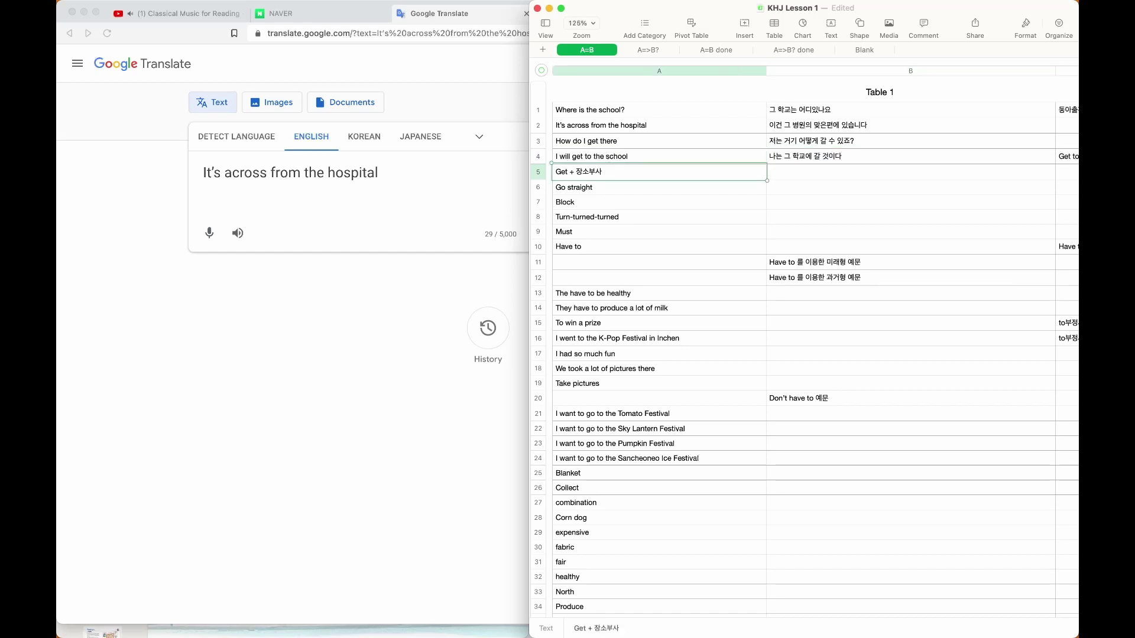
Replace the pattern in A5 with "I will get there" and enter its translation "나는 거기에 갈 것이다" in B5
type("I will get there")
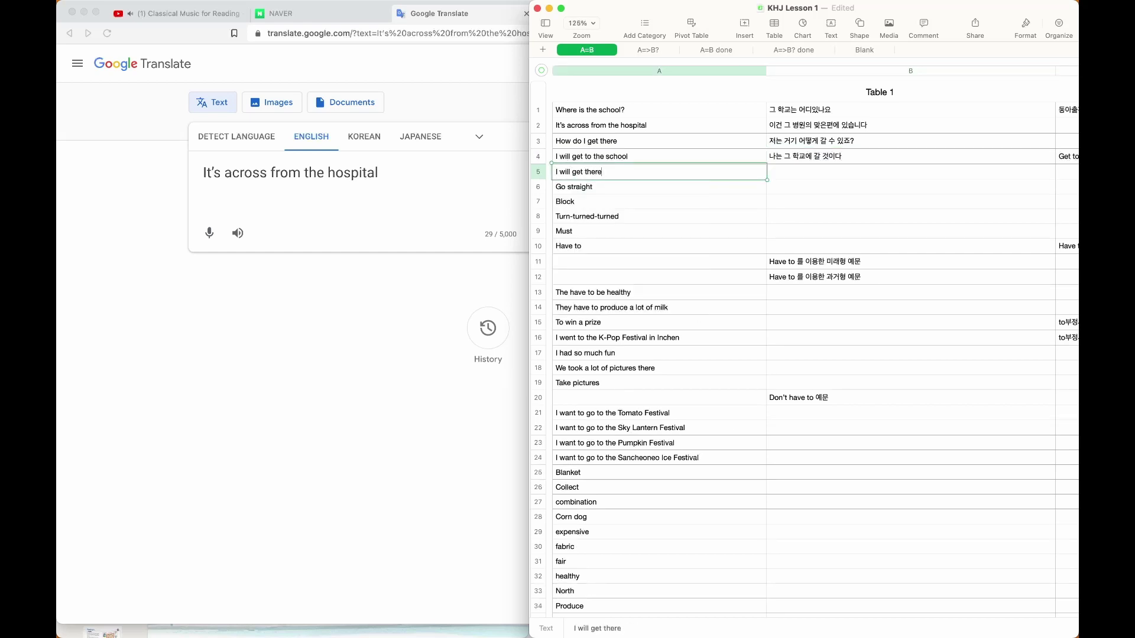
key("Tab")
type("나는 거기에 갈 것")
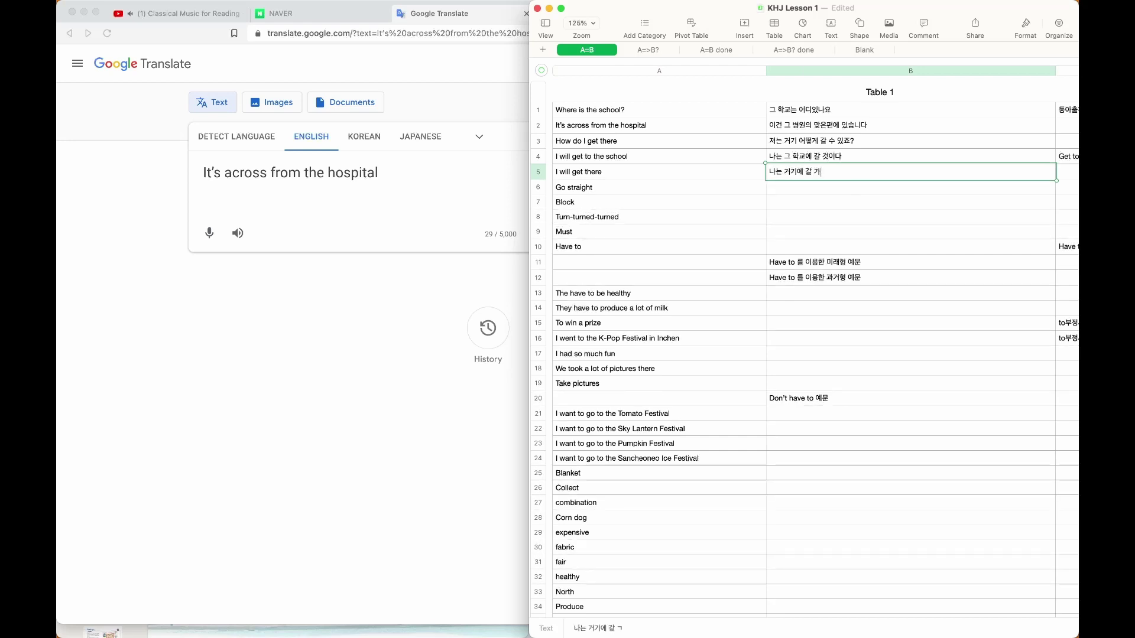
type("이다")
key("Return")
key("Up")
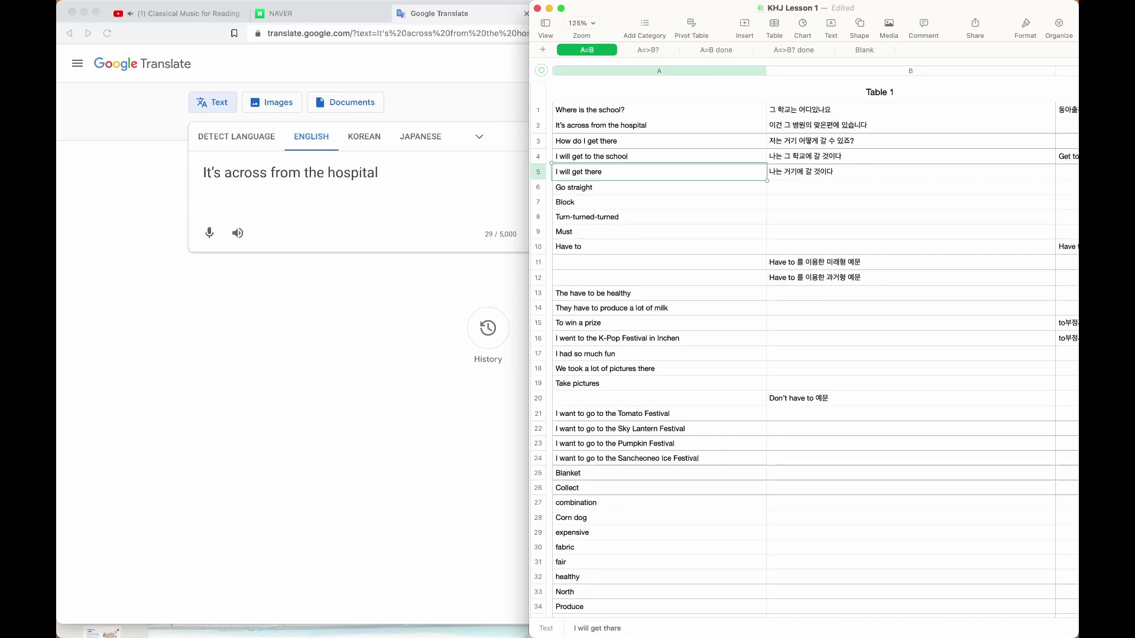
Append the grammar note "( there 은 장소부사라 전치사 필요 없음 )" to the sentence in A5
left_click(720, 174)
type("( there 은 장소부사")
type("라 ㄴ")
type("치사 필요 없음 )")
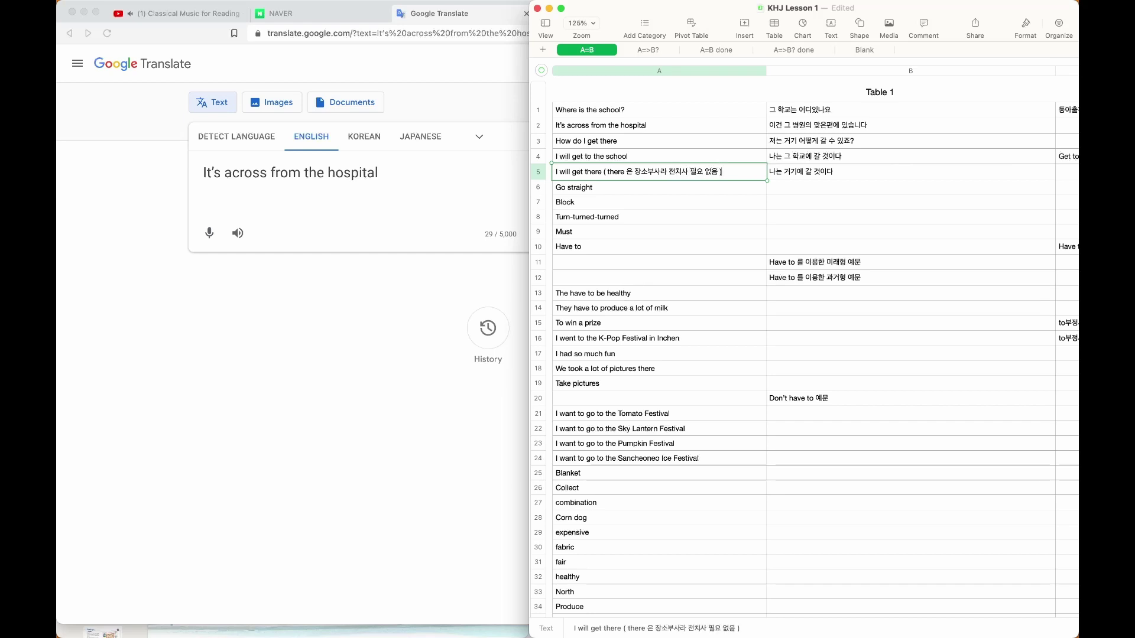
key("Return")
Enter "쭉 가세요" in B6 as the Korean translation of "Go straight"
key("Tab")
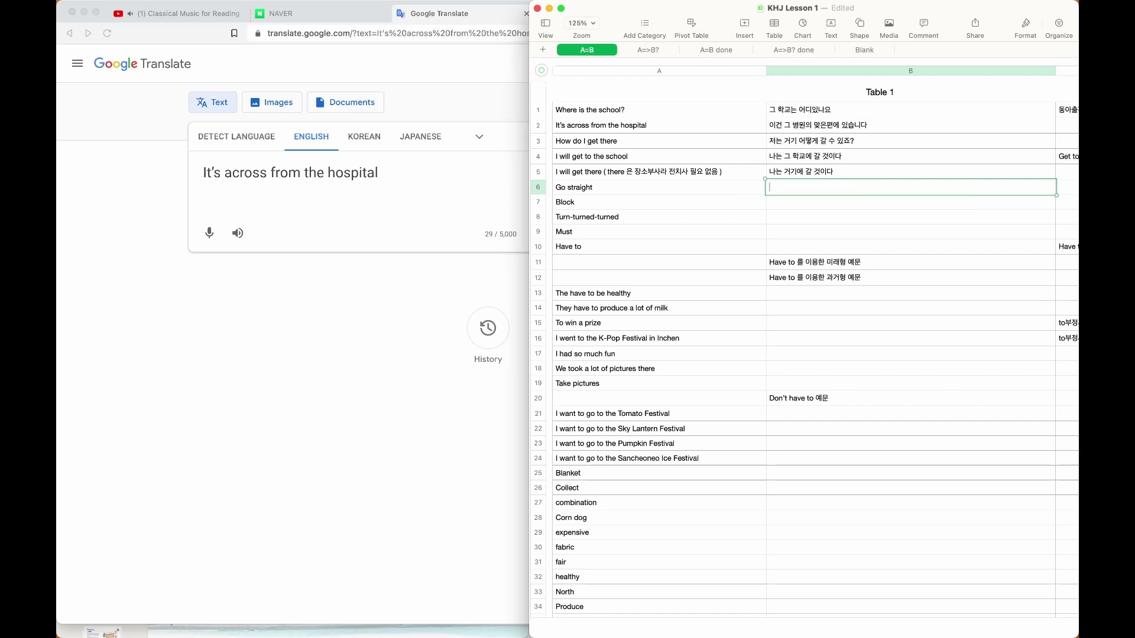
type("쭉 가세요")
key("Return")
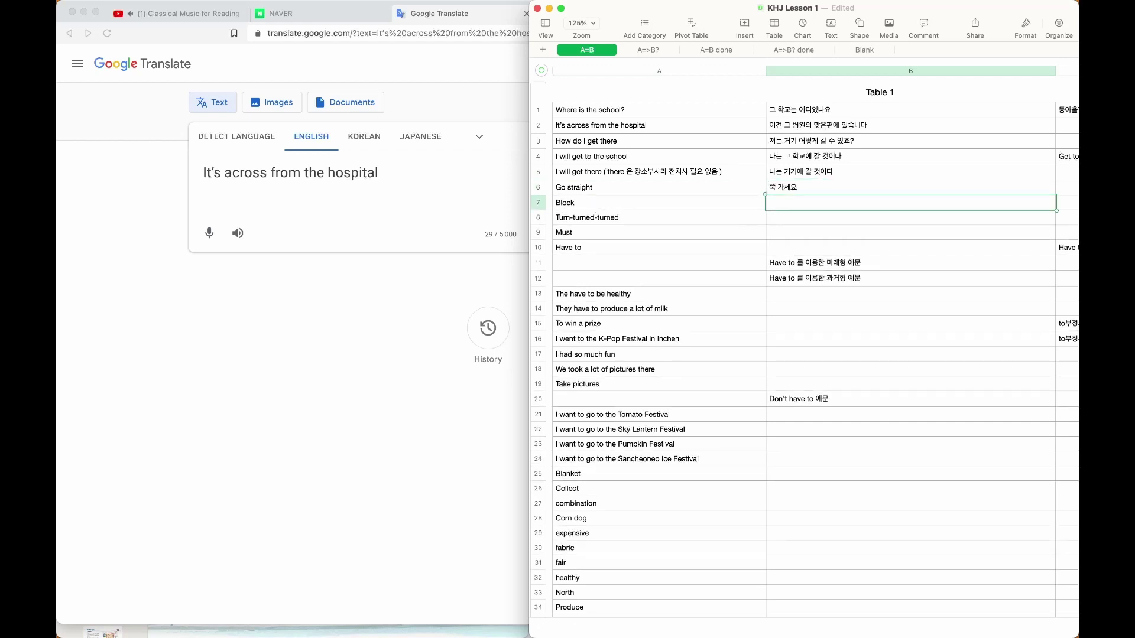
Switch to Google Translate, fit its window beside the spreadsheet, and look up the Korean for "blocks"
key("super+Tab")
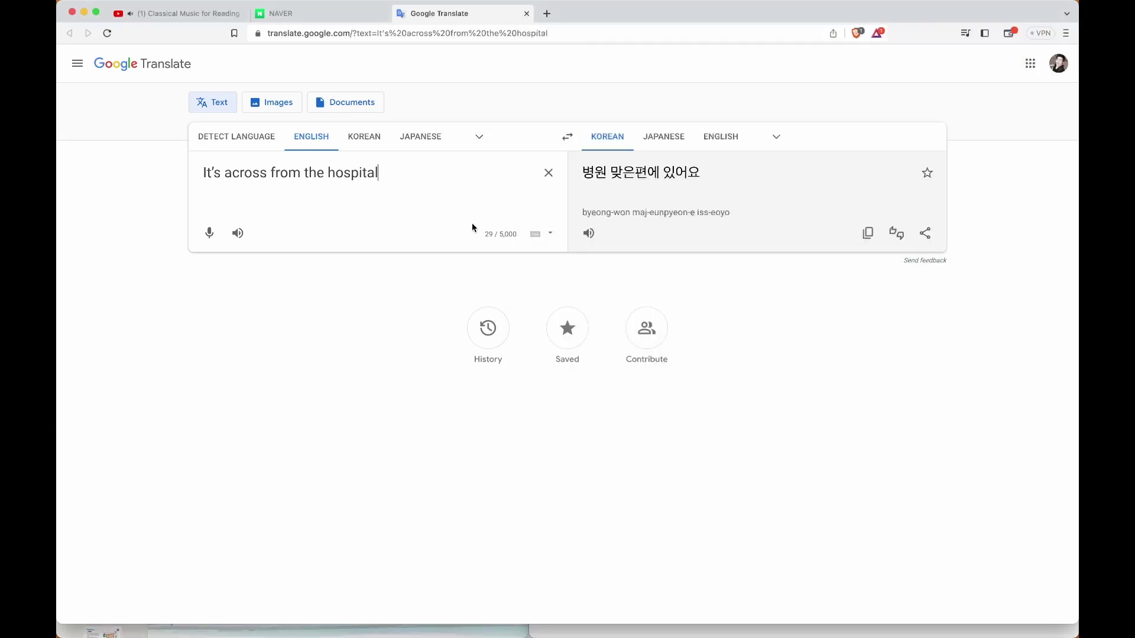
key("ctrl+Right")
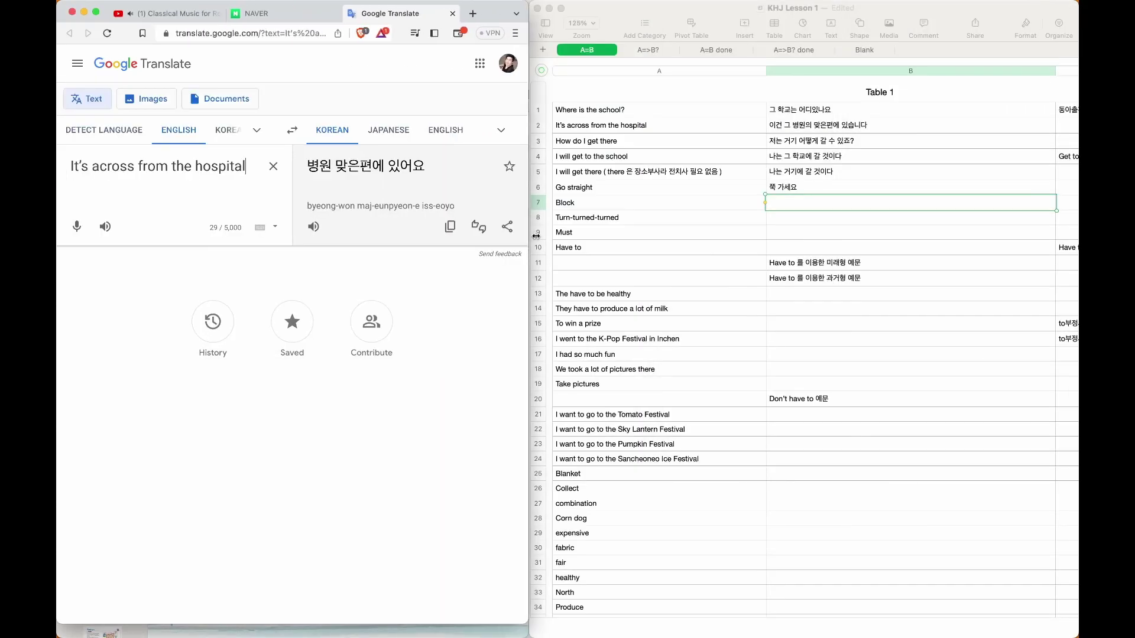
left_click(267, 166)
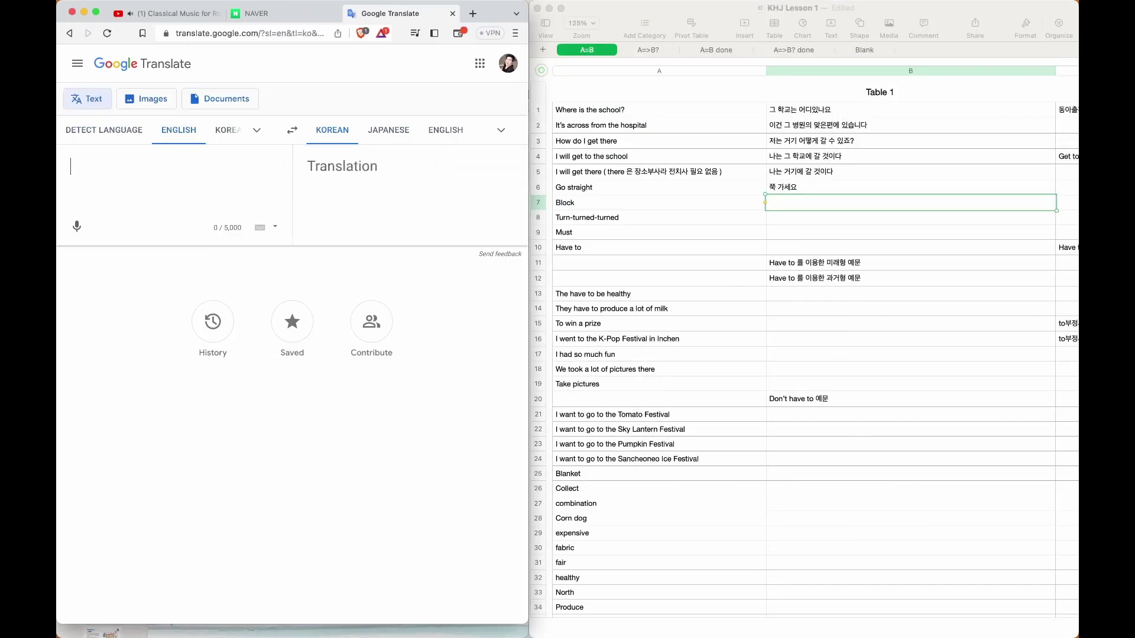
type("block")
scroll(370, 438, "down", 5)
scroll(370, 438, "up", 5)
type("s")
left_click(335, 356)
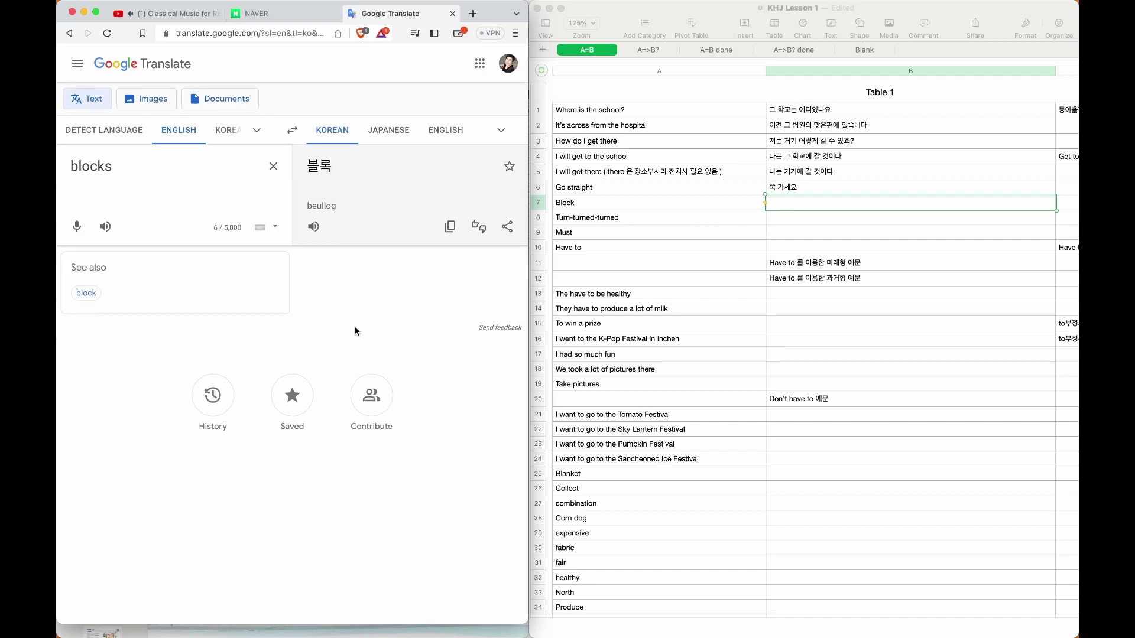
Enter "블록 ( 도시 구획 단위 )" in B7 of the Numbers table as the translation of "Block"
left_click(829, 287)
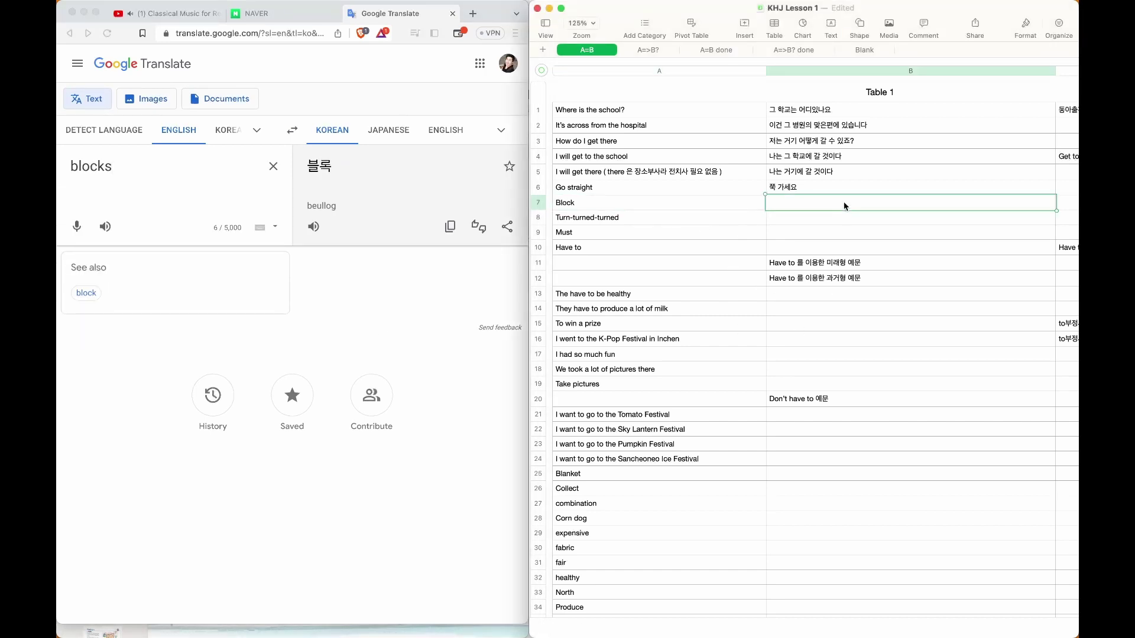
type("블록 (")
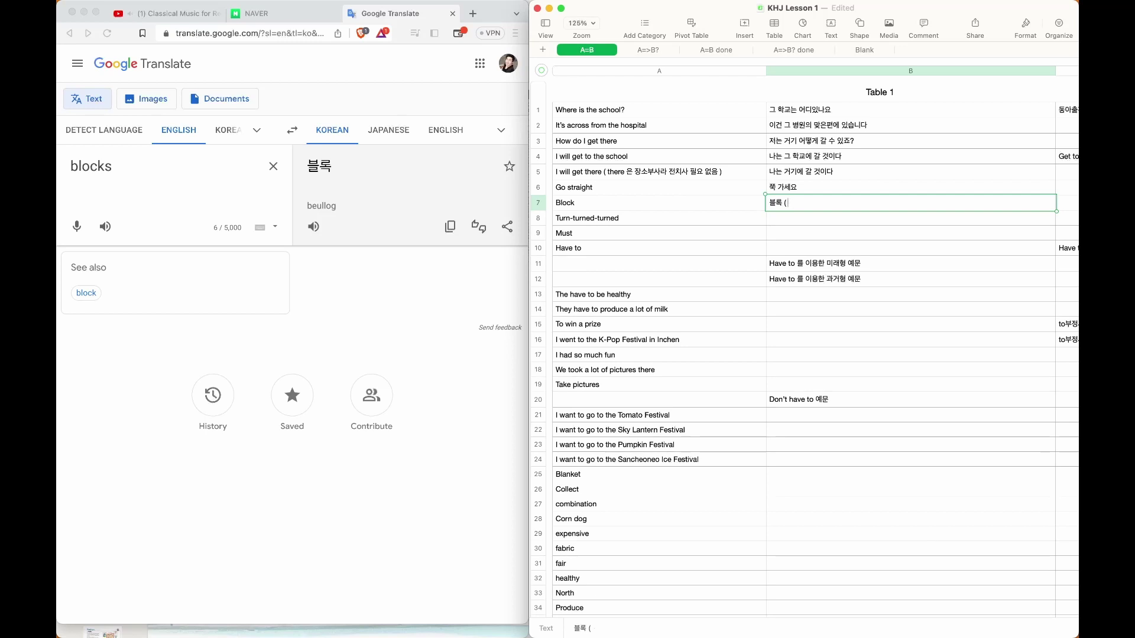
type("도시 구획 단ㅇ")
key("BackSpace")
type(")")
key("Return")
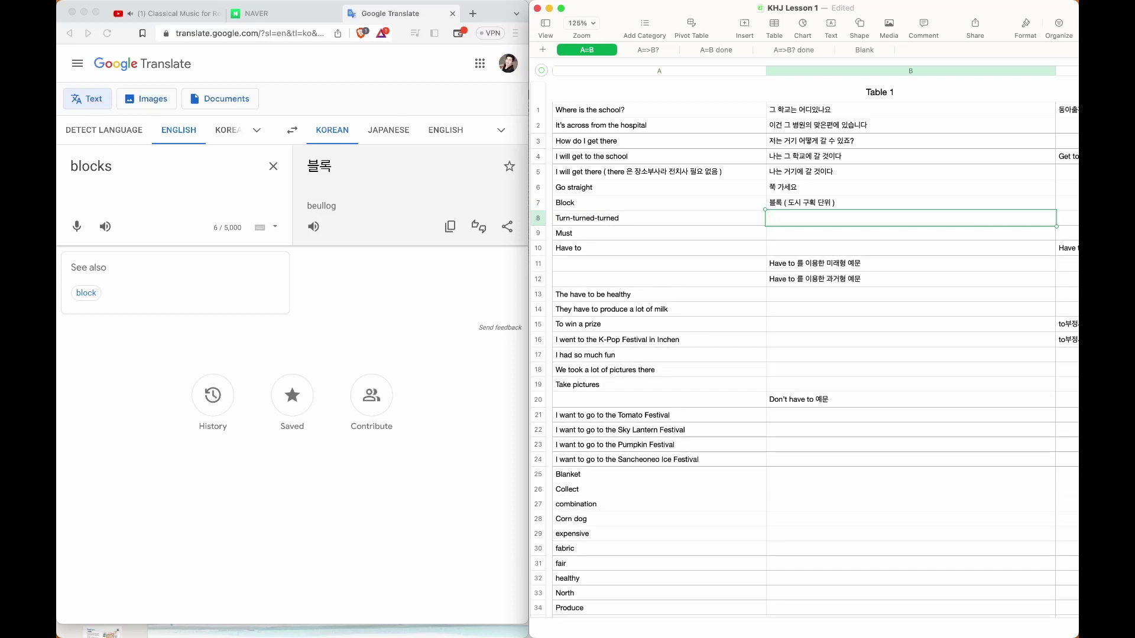
Switch to Google Translate and look up the Korean for "turn" in place of "blocks"
key("super+Tab")
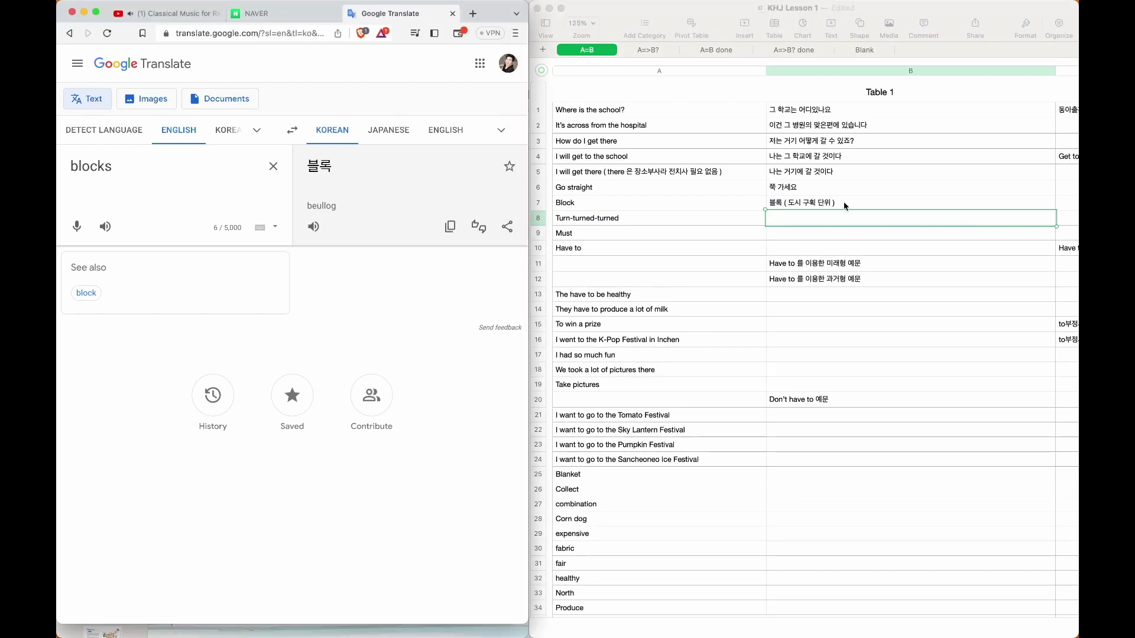
left_click(225, 161)
type("ㅅ")
key("BackSpace")
key("BackSpace")
key("BackSpace")
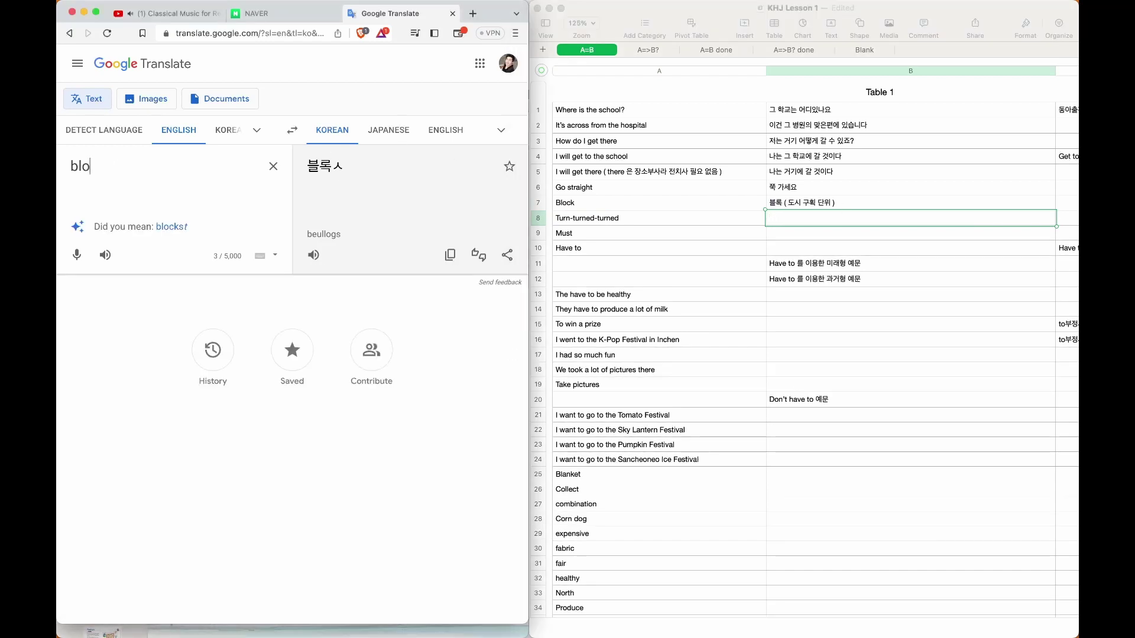
key("BackSpace")
key("BackSpace")
key("BackSpace")
key("BackSpace")
type("tru")
key("BackSpace")
key("BackSpace")
type("urn")
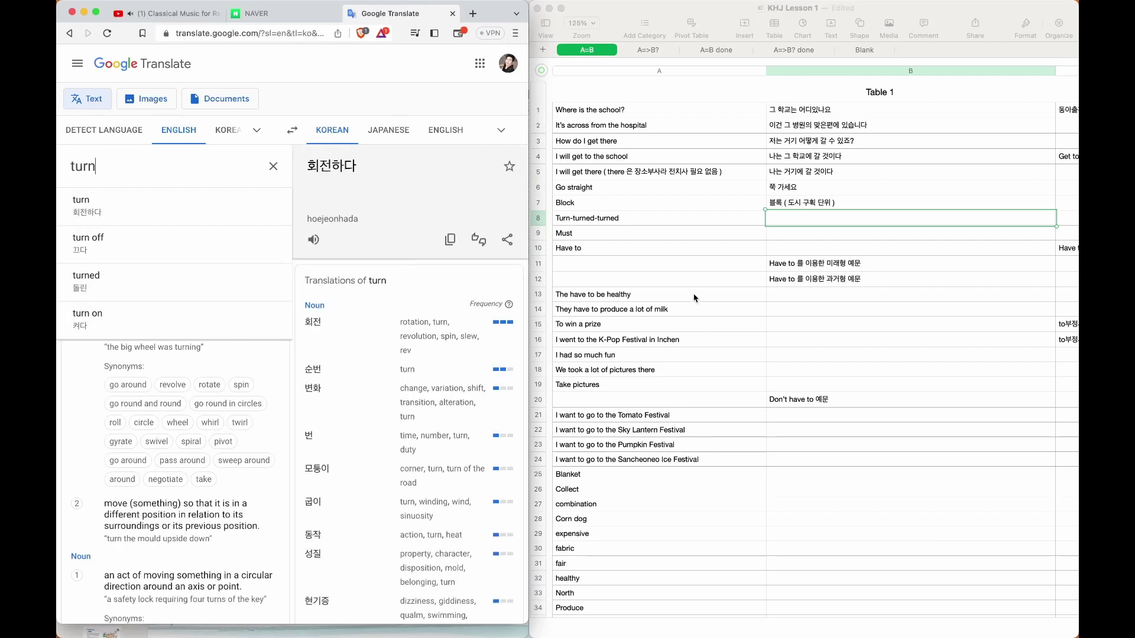
Back in the Numbers table, enter "~을 돌다-~을 돌았다-변한" in B8 as the translation of "Turn-turned-turned"
left_click(656, 230)
left_click(802, 231)
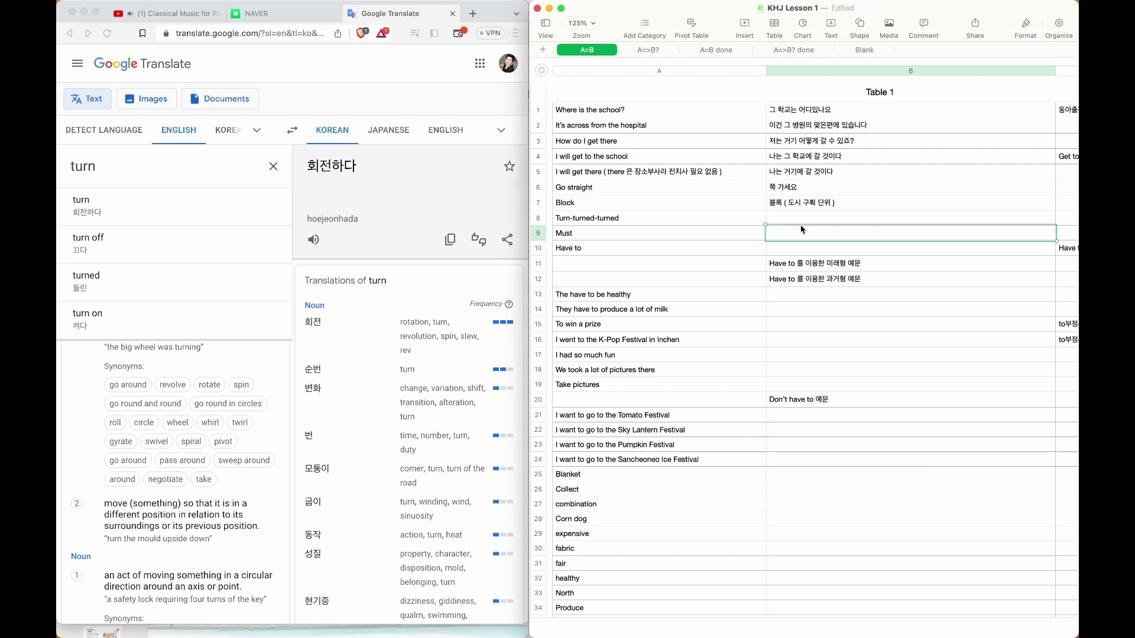
key("Up")
type("~을 돌다ㄴ")
key("BackSpace")
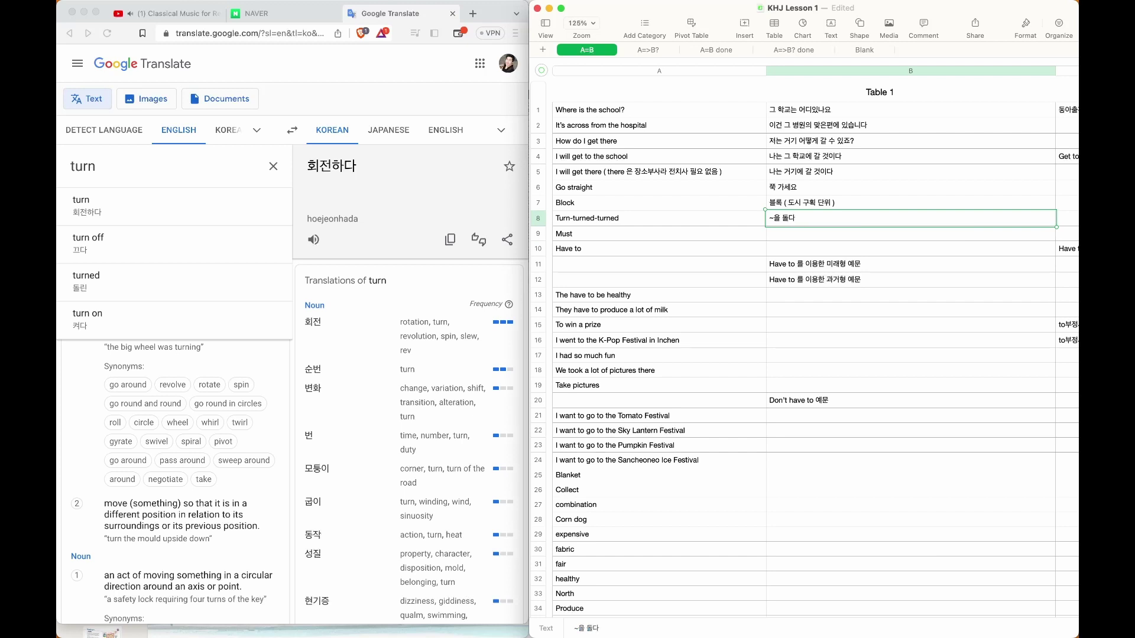
type("-~을")
type(" 돌았다-")
type("변하")
type("ㄴ")
key("Return")
Enter "~을 해야만 한다" in B9 for "Must" and "~을 해야만 한다 ( h_____ )" in B10 for "Have to"
type("~을 해야ㅁ")
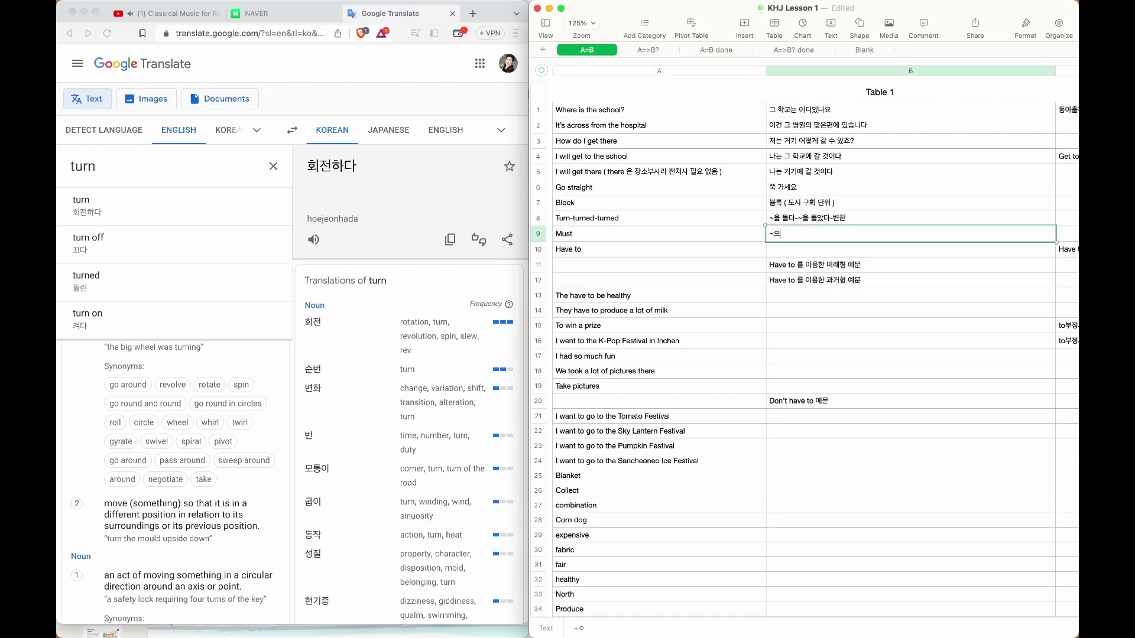
type("ㅏㄴ 한다")
key("Return")
type("~을 해야ㅁ")
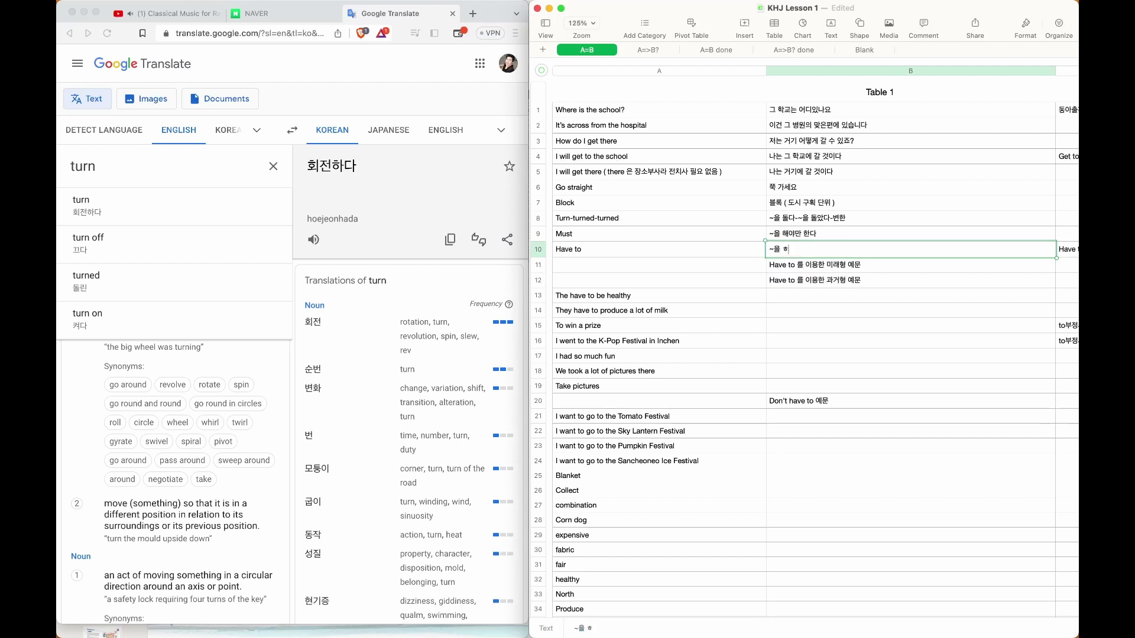
type("ㅏㄴ 한다")
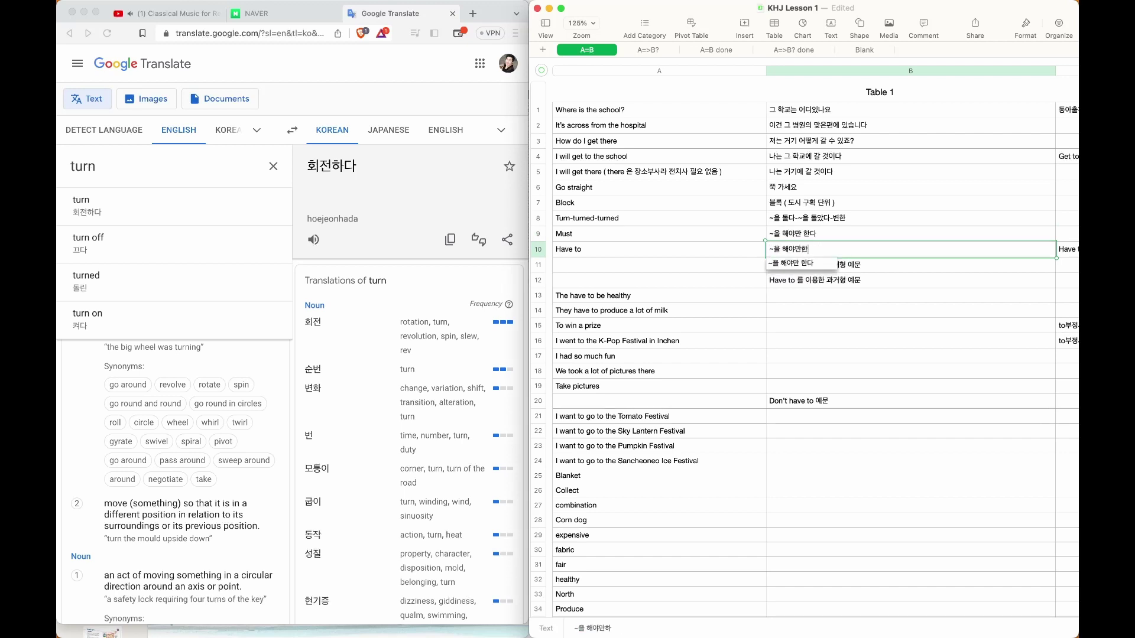
type(" (")
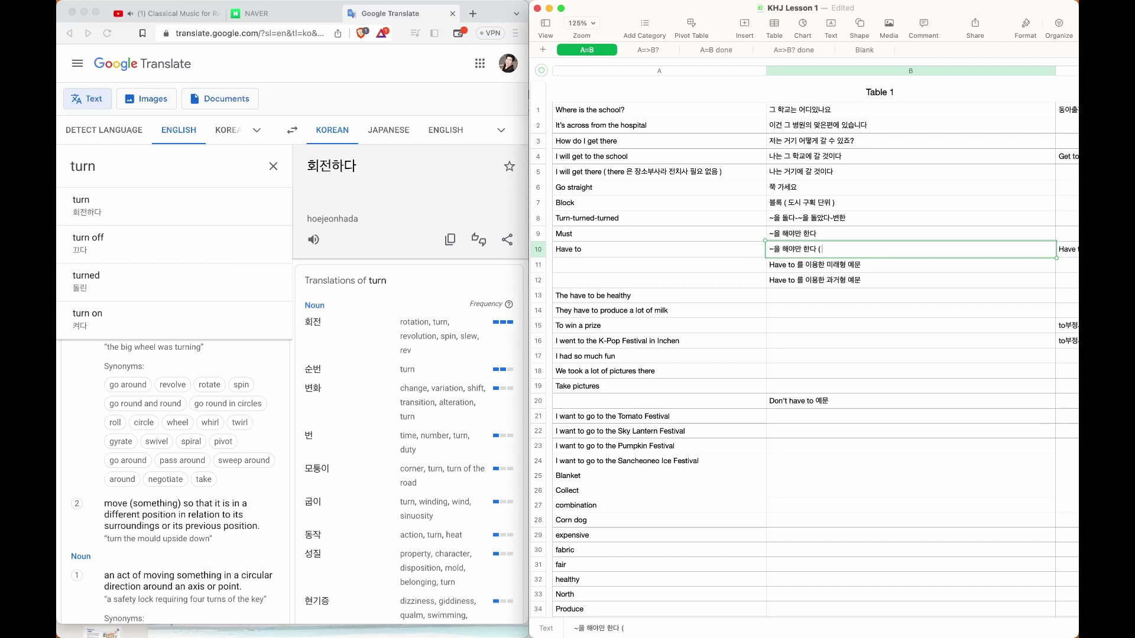
type(" h_____")
key("shift+Return")
Append the first-letter hint "( m_____ )" to the translation in B9 and move on to cell A11
left_click(841, 236)
type("( m")
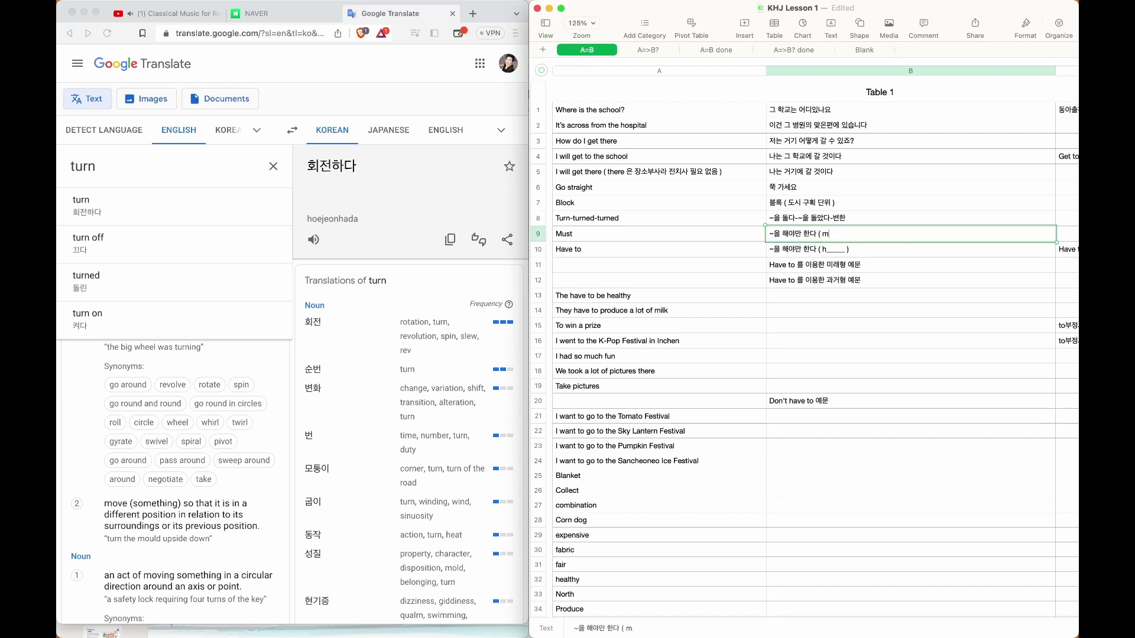
type("_____ )")
key("Return")
key("Return")
key("Left")
type("s")
key("BackSpace")
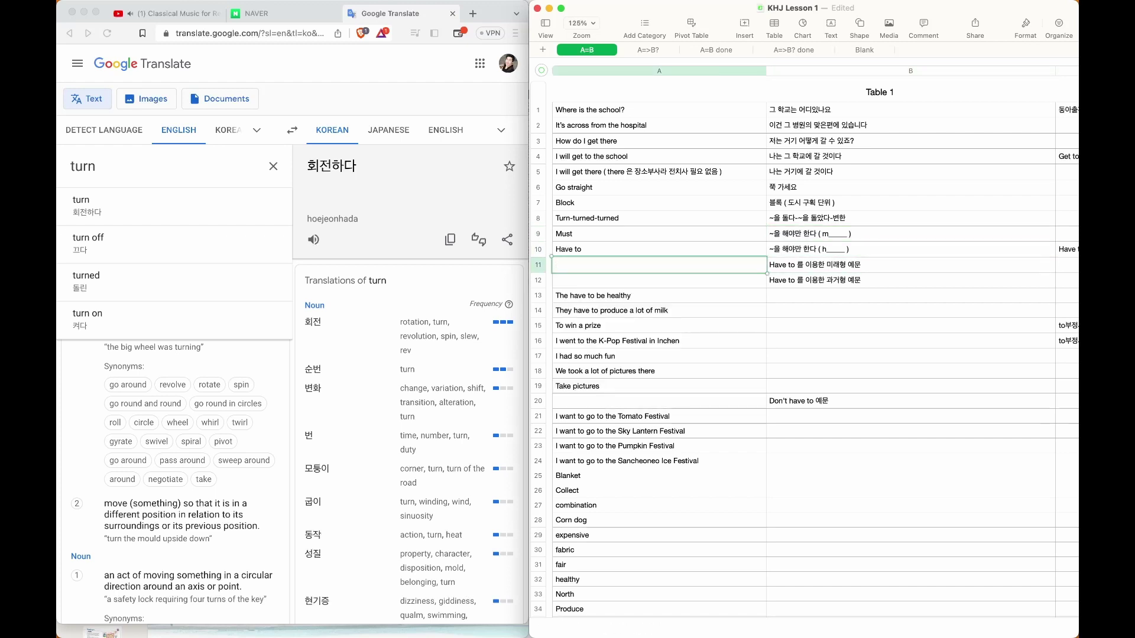
type("I have")
key("BackSpace")
key("BackSpace")
key("BackSpace")
key("BackSpace")
type("ahve")
key("BackSpace")
key("BackSpace")
key("BackSpace")
key("BackSpace")
key("BackSpace")
type("have to")
key("BackSpace")
key("BackSpace")
key("BackSpace")
key("BackSpace")
key("BackSpace")
key("BackSpace")
key("BackSpace")
key("BackSpace")
key("BackSpace")
key("BackSpace")
Enter the future-tense "have to" example "You will have to finish the homework" in A11
type("You will have to s")
key("BackSpace")
type("finnished")
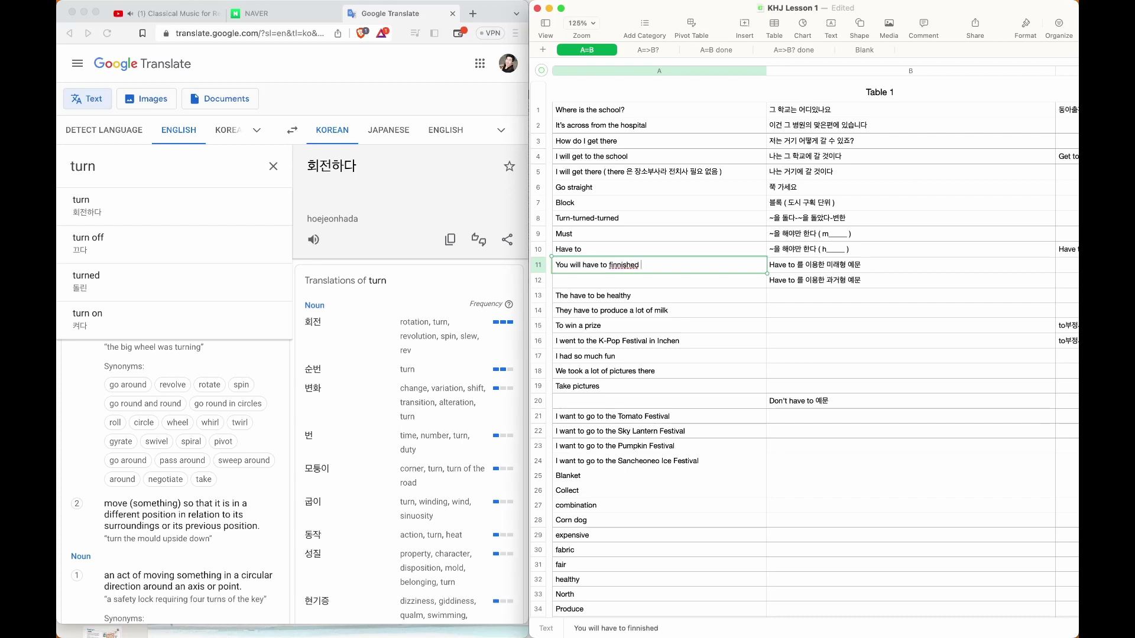
key("BackSpace")
key("BackSpace")
key("BackSpace")
key("BackSpace")
key("BackSpace")
type("inish the homew")
key("BackSpace")
type("work")
Replace the placeholder note in B11 with the translation "너는 숙제를 끝내야만 할 것이다"
key("Tab")
type("너는 숙제를 끝내")
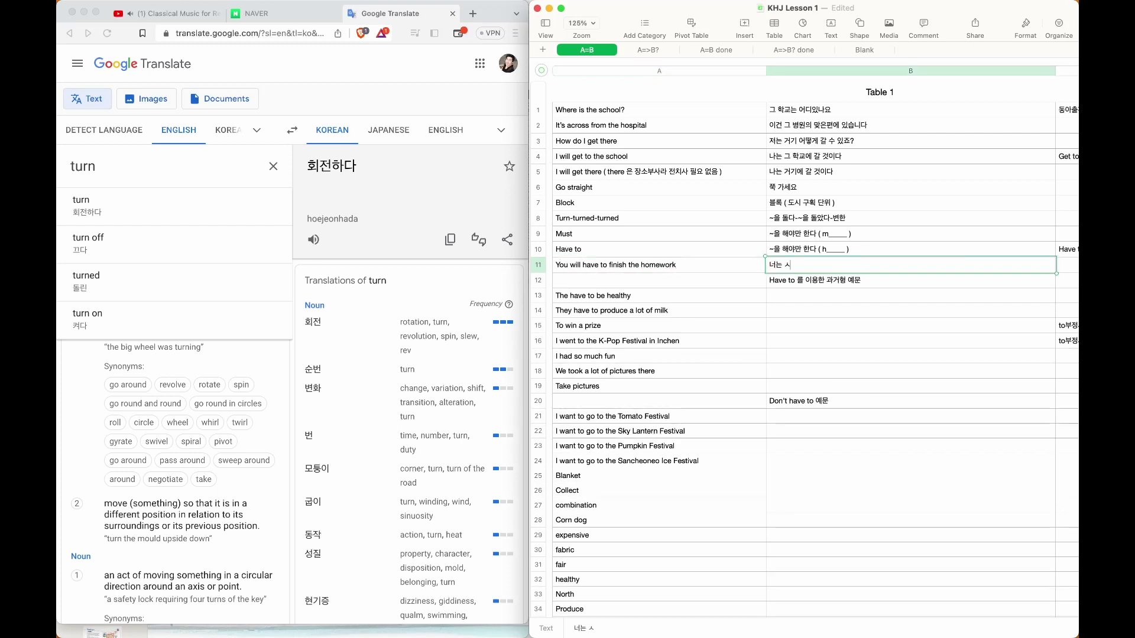
type("야만 할 것이다")
key("Return")
Enter the past-tense example "I had to cook lunch" in A12 and its translation "나는 점심을 요리 해야만 했다" in B12
type("I had to")
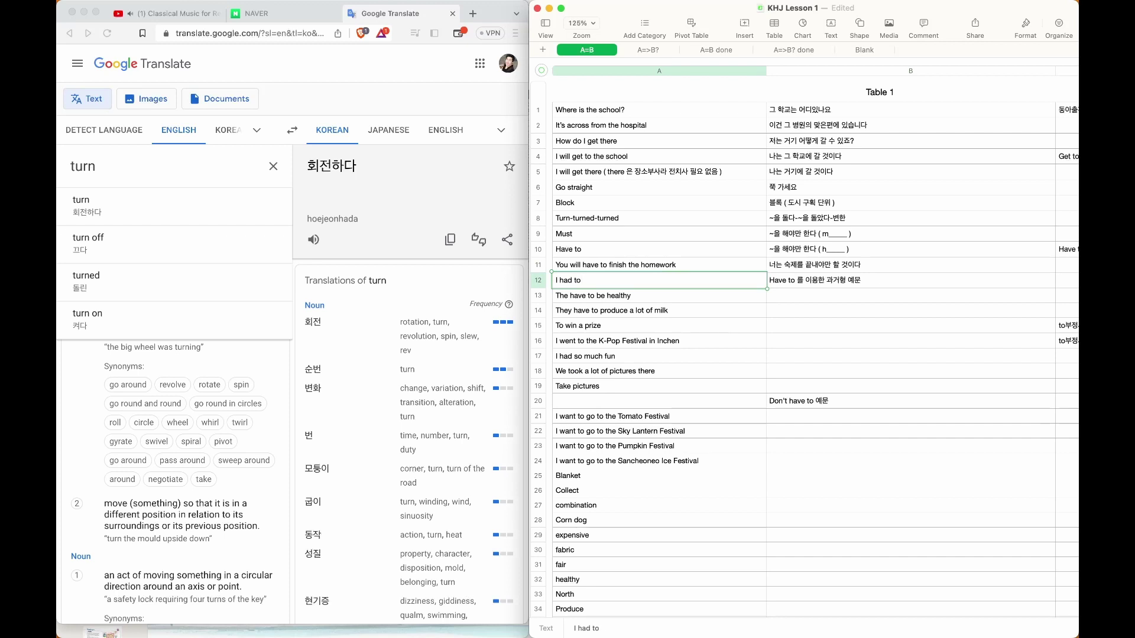
type("cook lunch")
key("Tab")
type("나는 점심의")
type("을 요리 해야만 해")
type("ㅆ다")
key("Return")
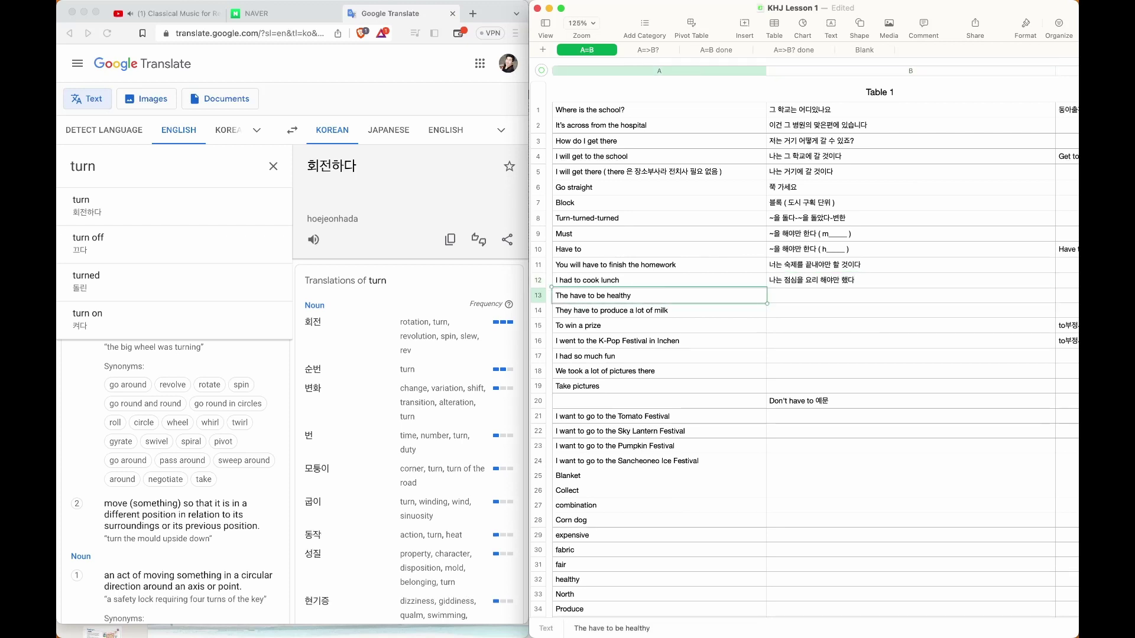
Correct "The" to "They" in A13 and enter the translation "그들은 건강해야만 한다" in B13
left_click(568, 295)
type("y")
key("Tab")
type("그들은 건강")
type("해야만 한다")
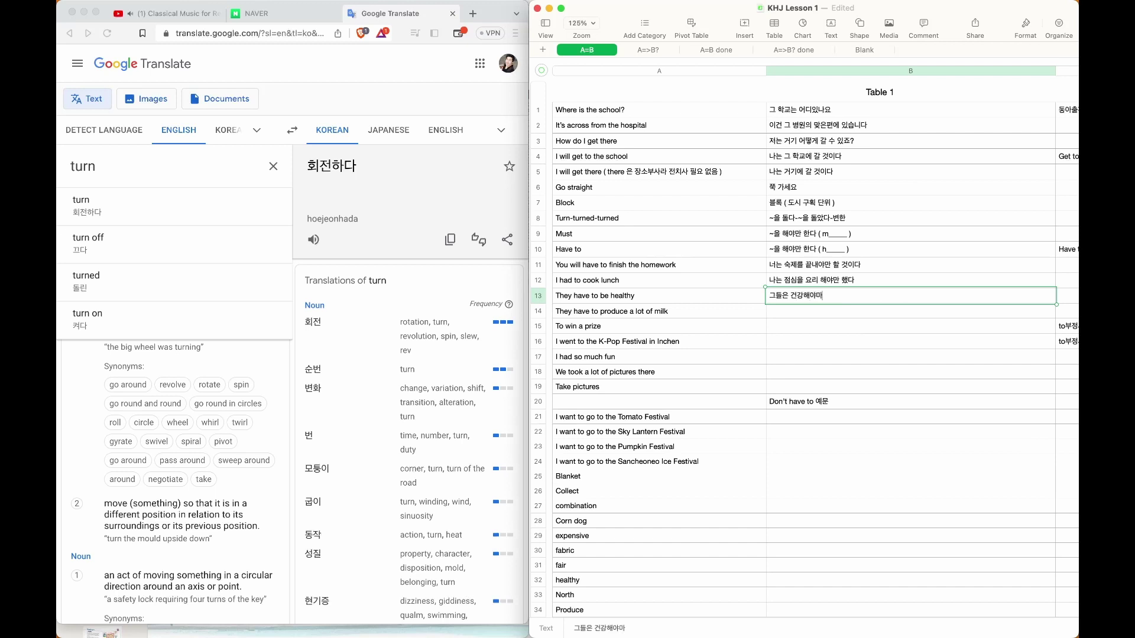
key("Return")
Enter "그들은 많은 우유를 제공해야만 한다" in B14 as the translation of "They have to produce a lot of milk"
key("Tab")
type("그들은")
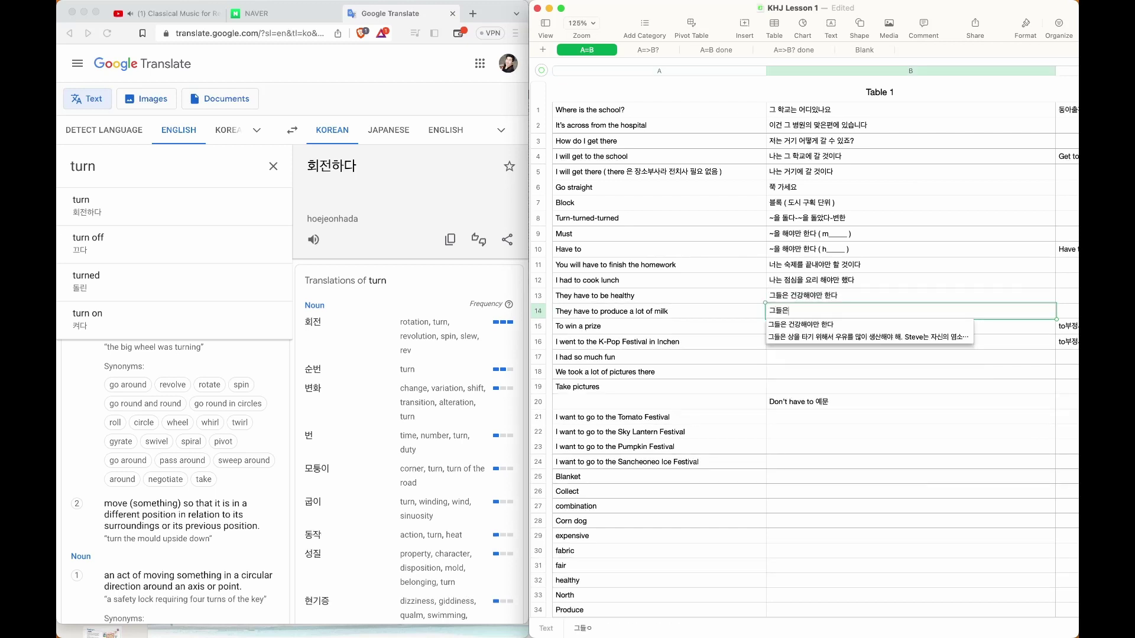
type(" 많은")
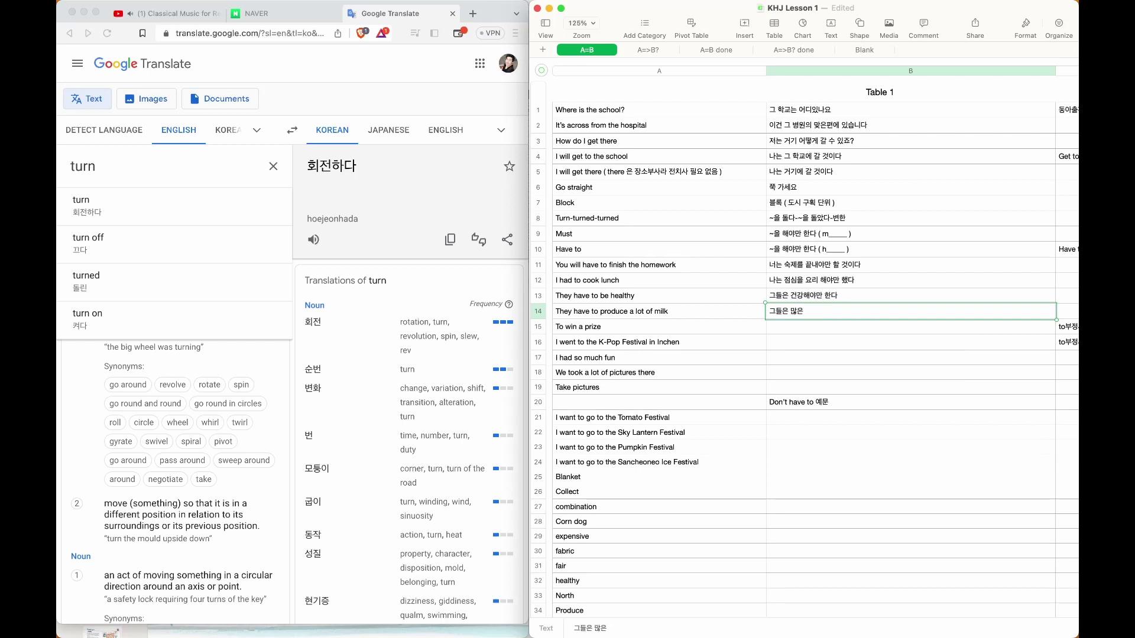
type(" ㄴ우유를 만들")
key("BackSpace")
key("BackSpace")
type("제공해야만 한다")
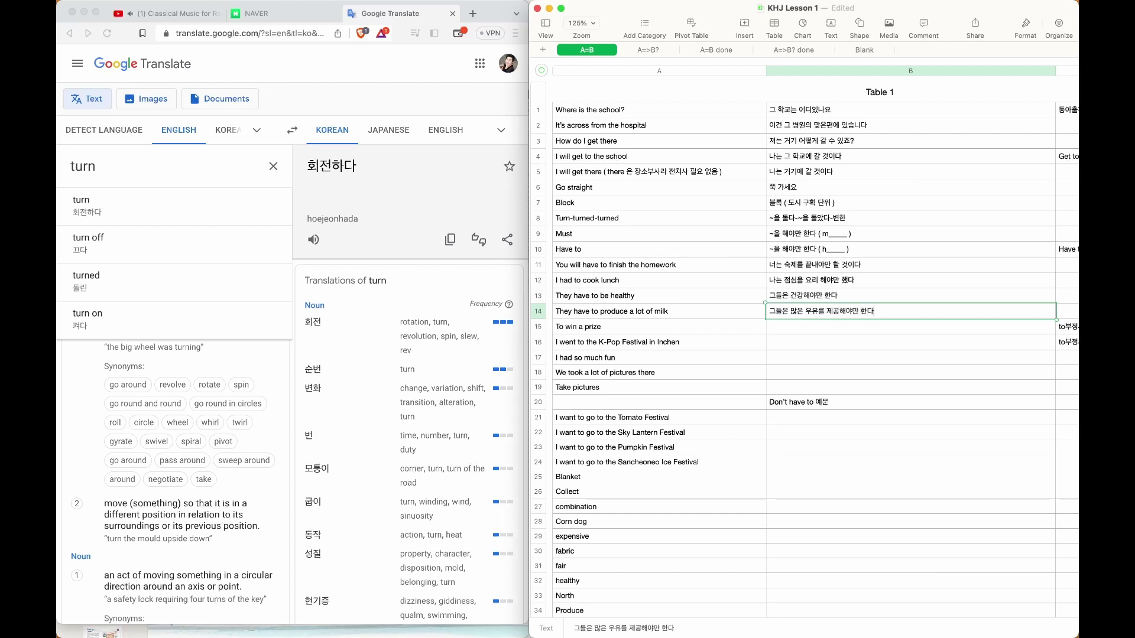
key("Return")
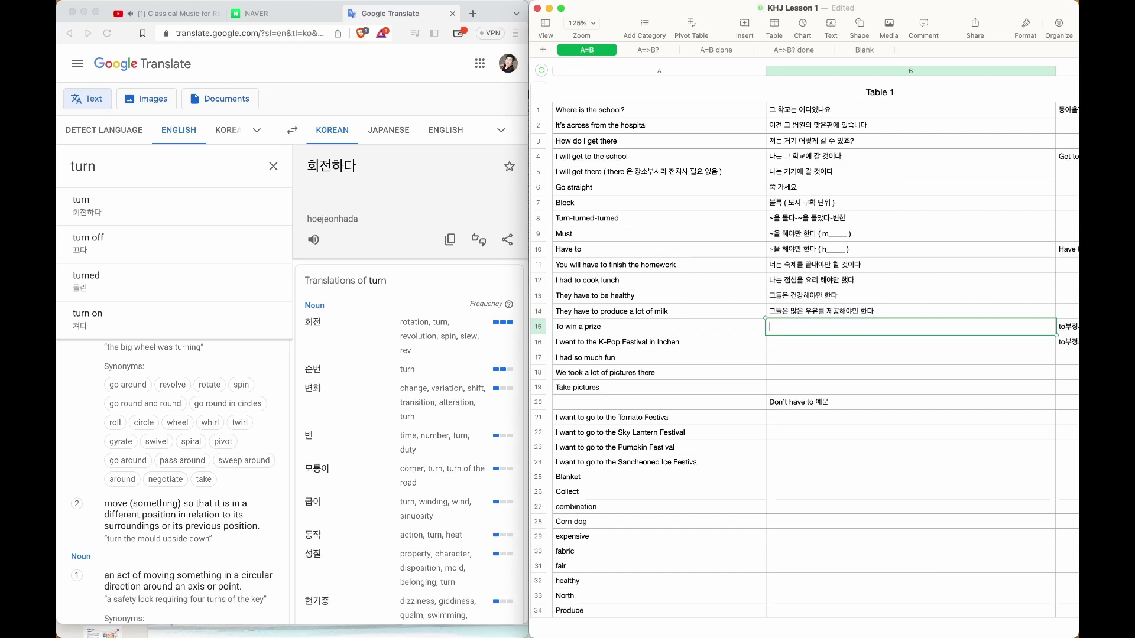
Enter "상을 타기 위해" in B15 as the translation of "To win a prize"
type("상을 타기 우해")
key("BackSpace")
key("BackSpace")
type("위해")
key("Return")
Insert a new row below row 15 and enter "To win a prize ( 명사적 용법 )" in A16
key("alt+Up")
type("To win a pri")
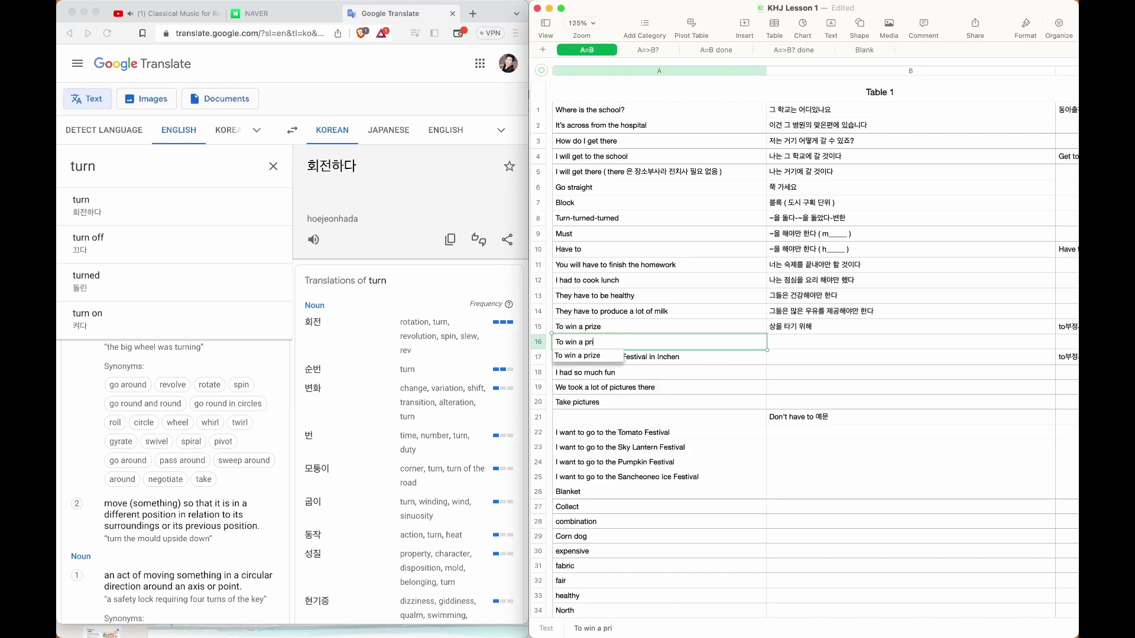
type("ze ( 명사적 용법 )")
key("shift+Return")
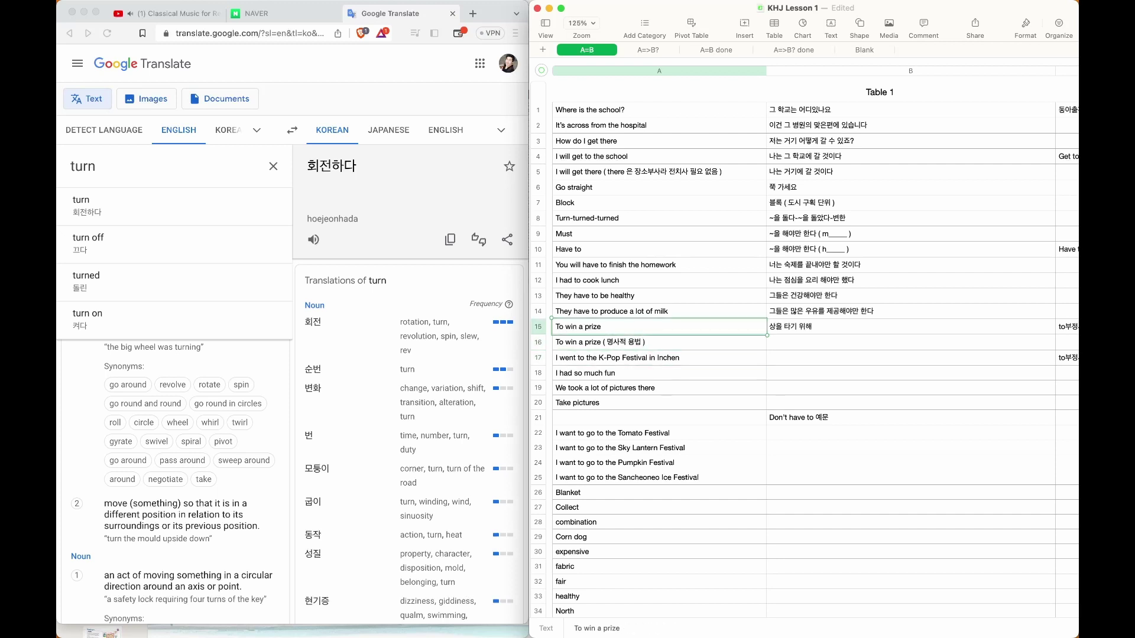
Append the usage note "( 부사적 용법 )" to "To win a prize" in A15
type("( 명사")
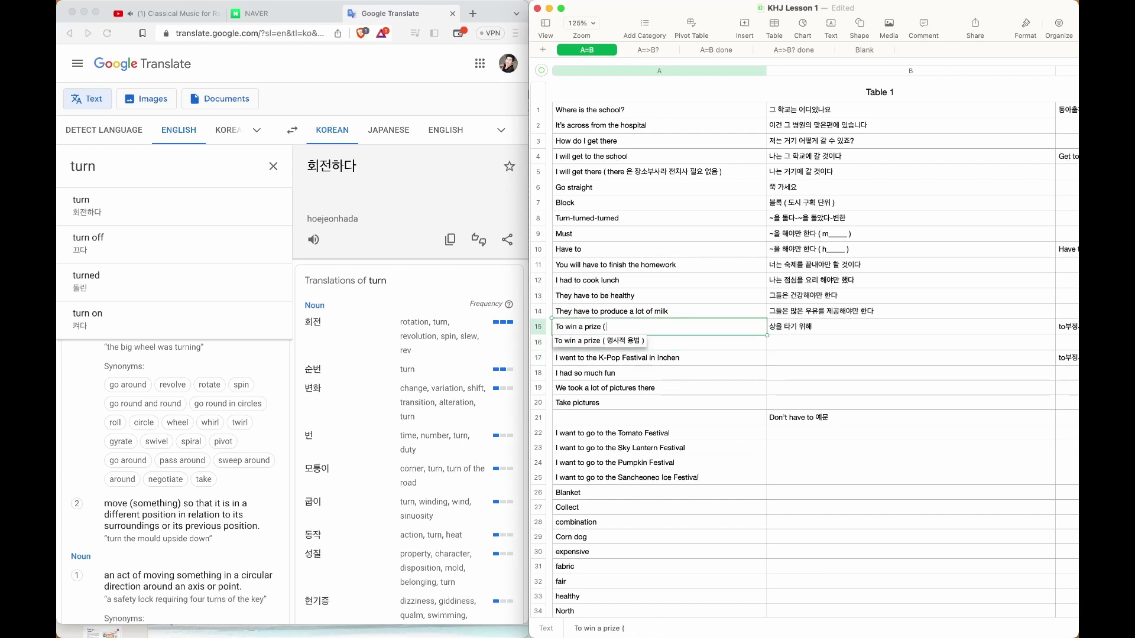
key("BackSpace")
key("BackSpace")
type("부사적 용법 )")
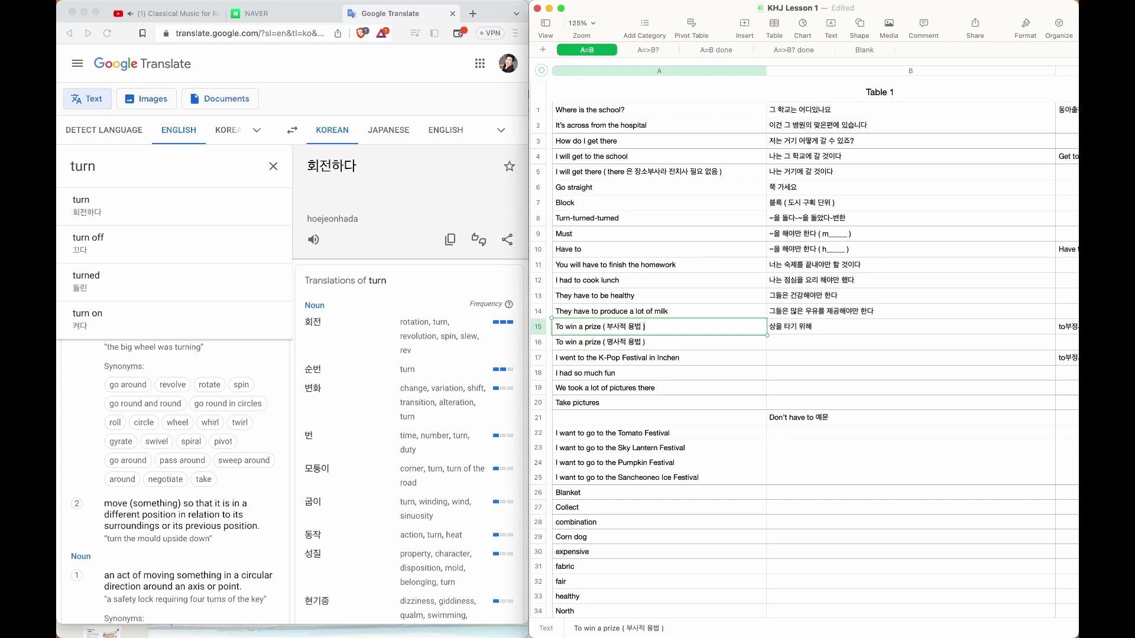
key("Return")
Enter "상을 타는 것" in B16 as the translation of the noun usage of "To win a prize"
key("Tab")
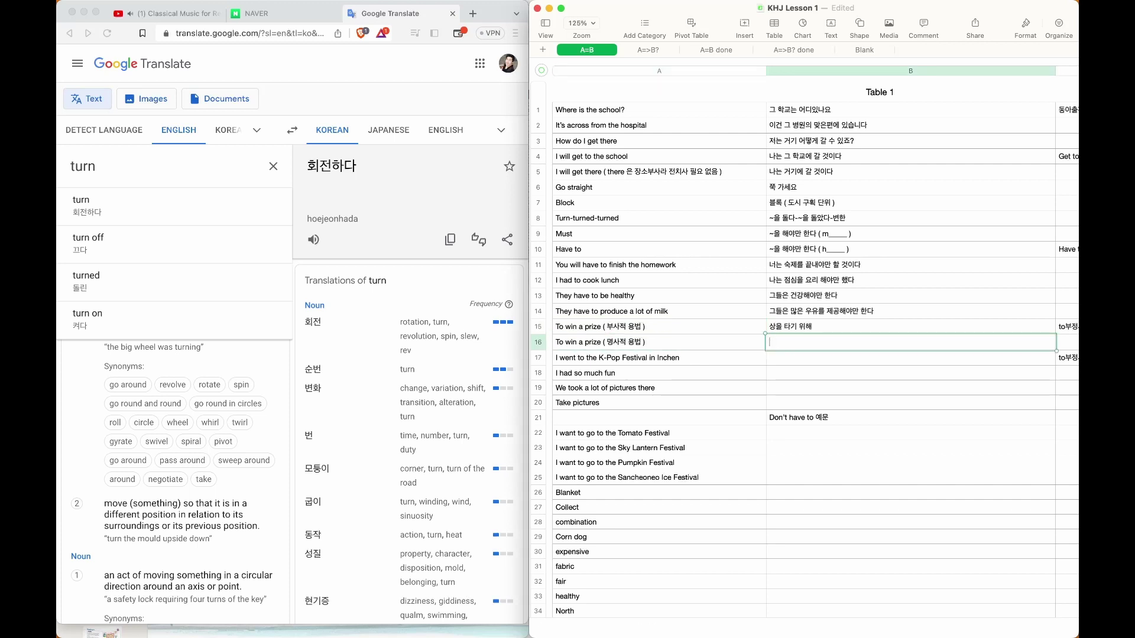
type("상을 타는 것")
key("Return")
Enter "나는 인천에 있는 케이팝축제에 갔다" in B17 as the translation of the K-Pop Festival sentence
key("Tab")
type("ㄴㅏ는 인천에 있")
type("는 K")
key("BackSpace")
type("케이팝ㅊㅜㄱ제에 갔다")
key("Return")
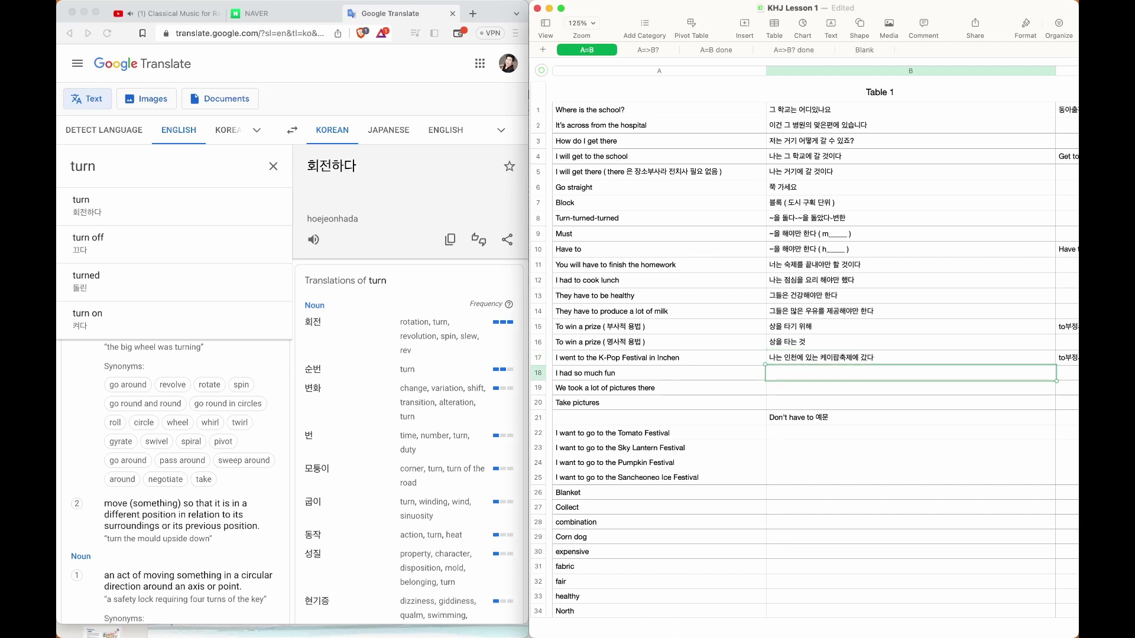
Enter "나는 굉장히 많은 재미를 가졌다 ( 정말 재밌었다 )" in B18 as the translation of "I had so much fun"
type("나는")
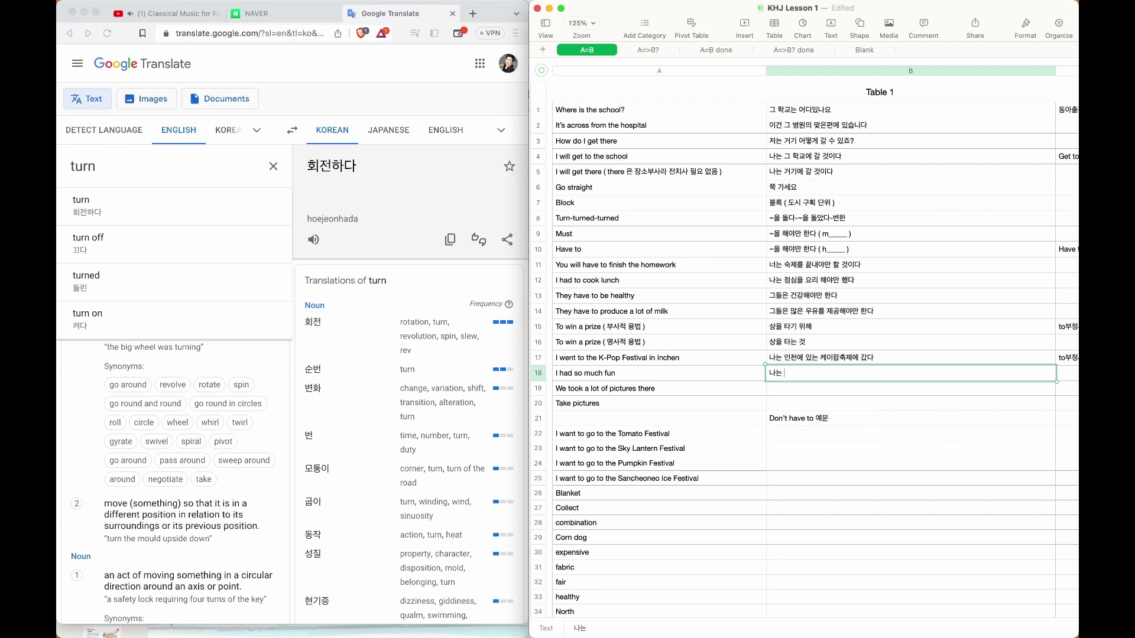
type("굉장히 많의은 재미를 가졌다 (")
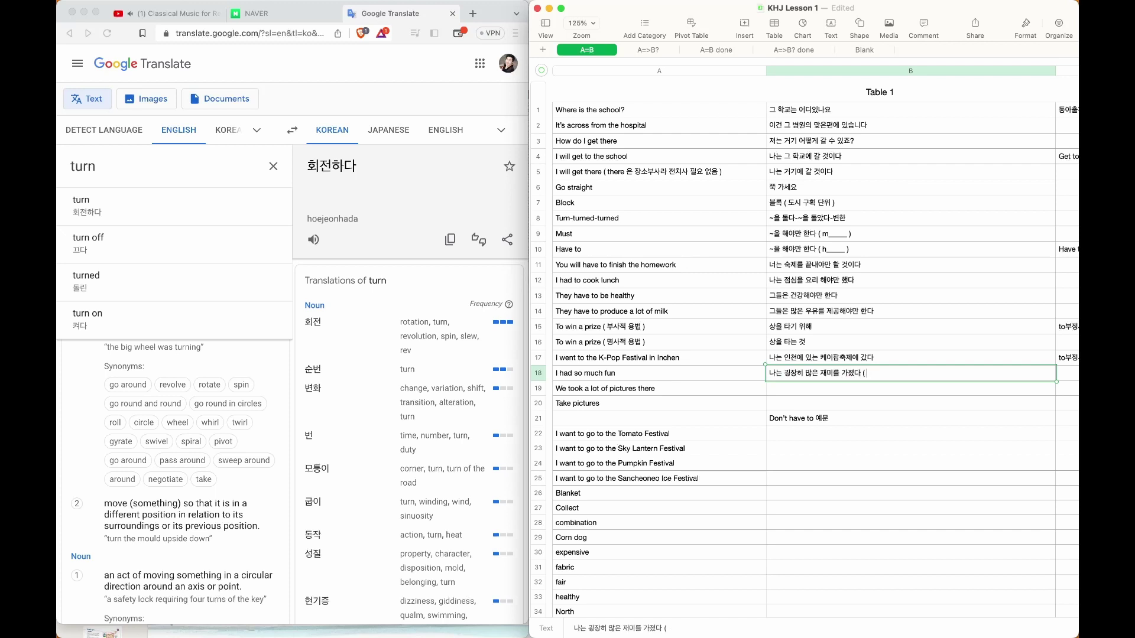
type("s")
type("말 재밌었다")
type(" )")
key("Return")
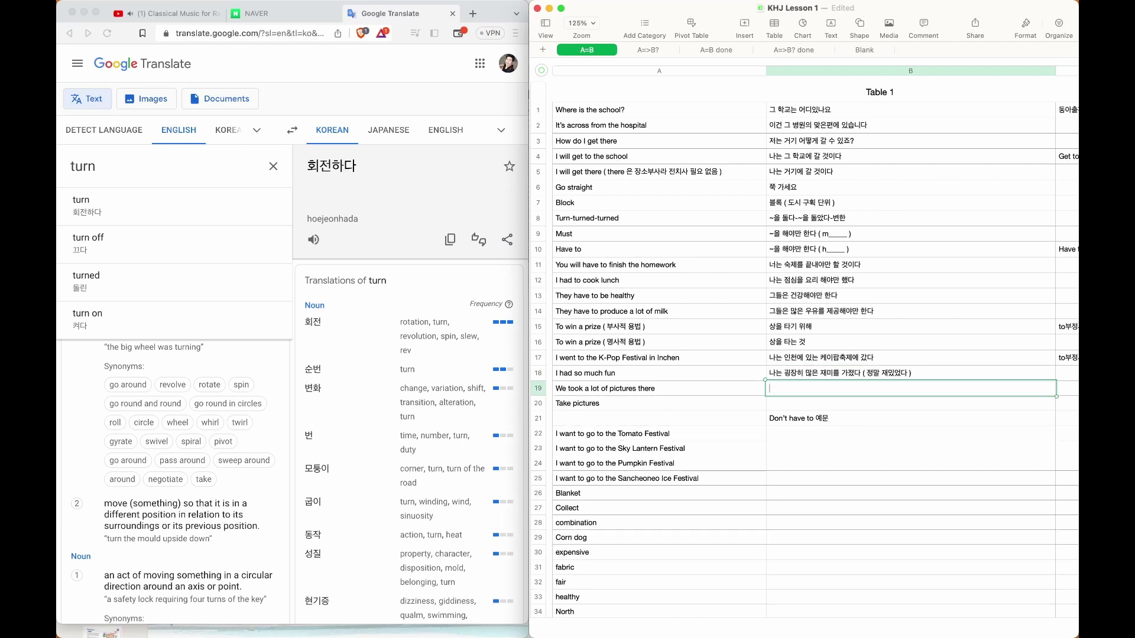
Enter "우리는 거기에서 굉장히 많은 사진을 찍었다" in B19 and "사진을 찍다" in B20 as translations of the two picture entries
type("우리는 거기에서 굉장히 많은")
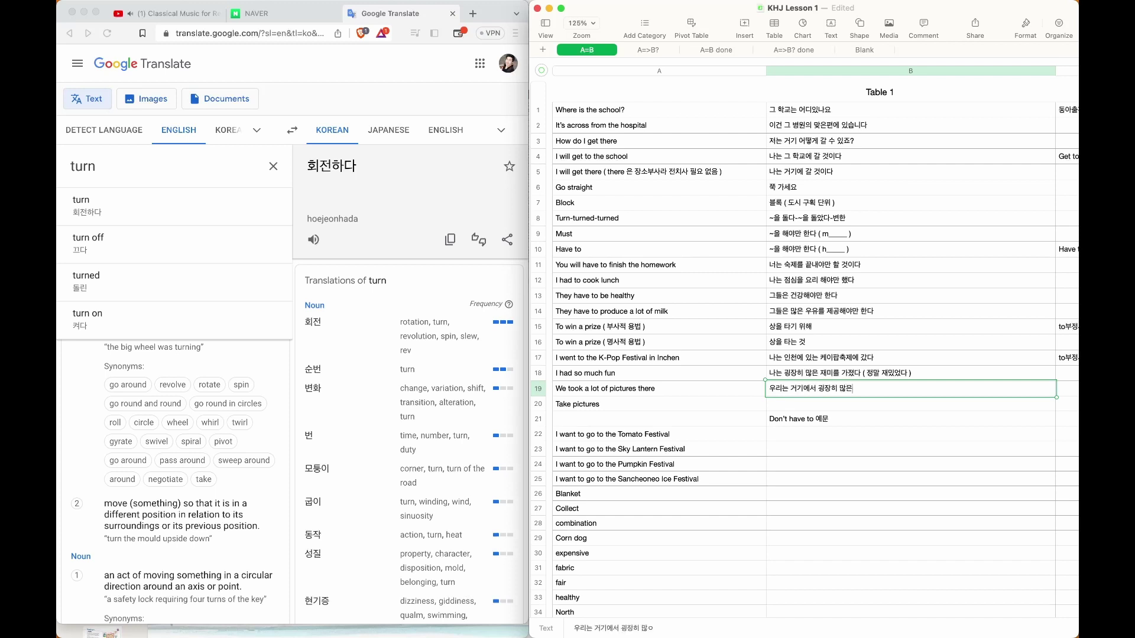
type(" 사지ㄴ을 찍었다")
key("Return")
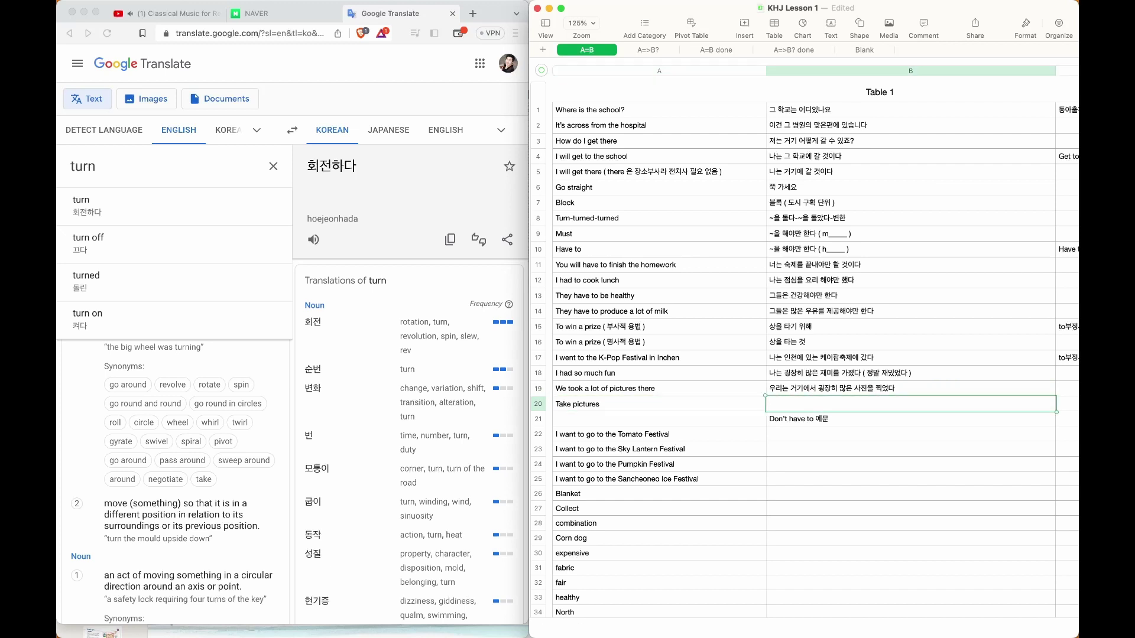
type("사진을 찍다")
key("Return")
Enter the "don't have to" example "I don't have to study" in A21
key("Left")
key("Return")
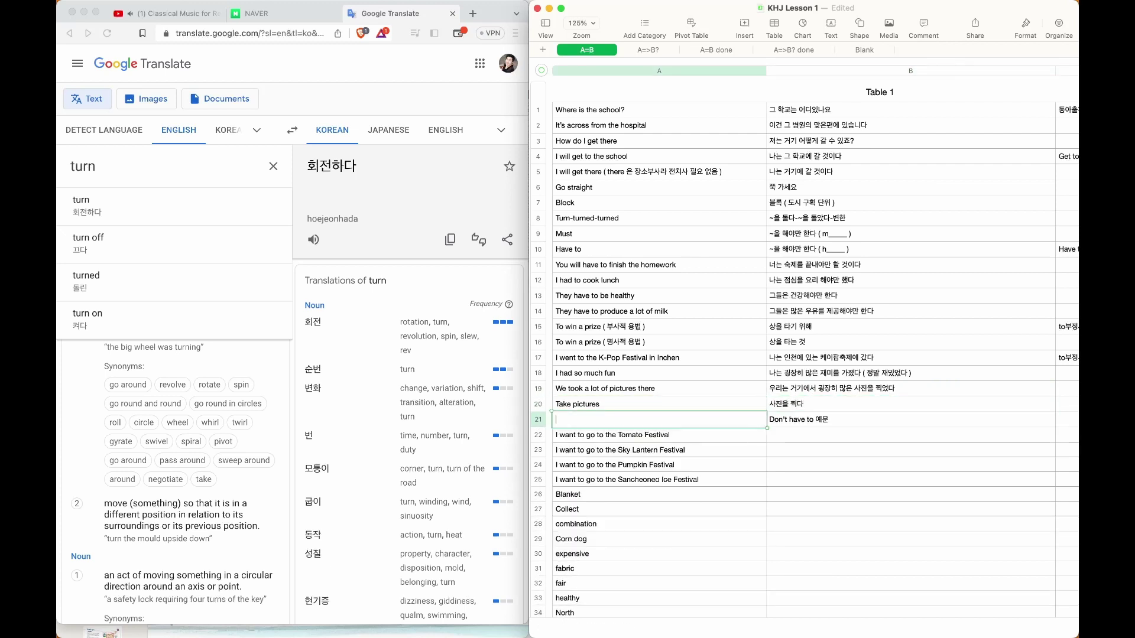
type("I")
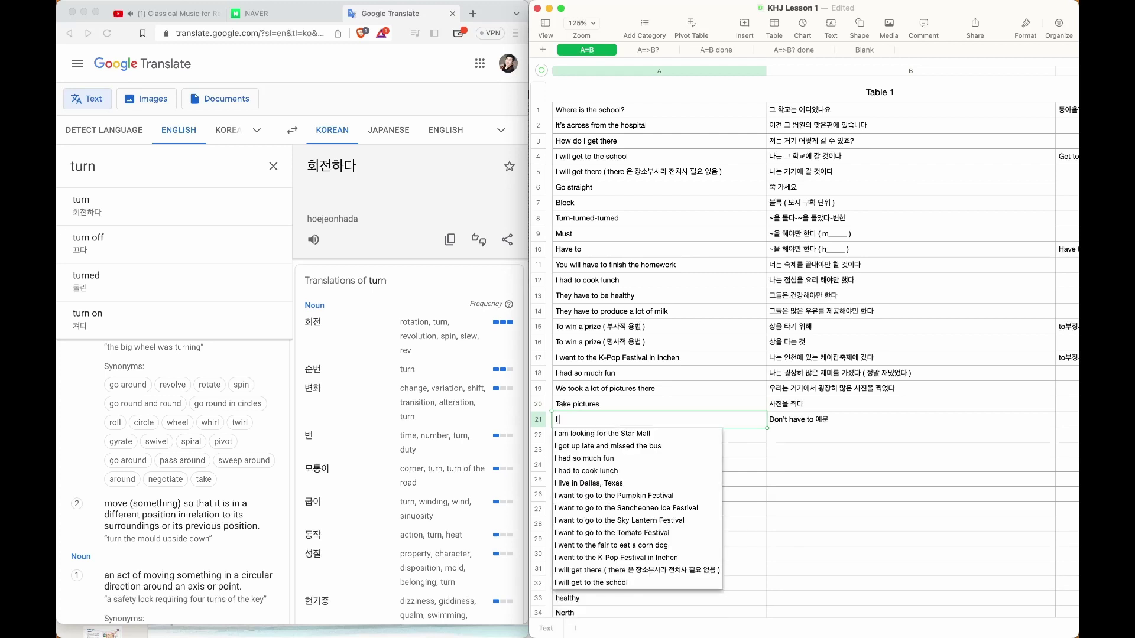
type(" don't have to study")
Enter "난 꼭 공부 해야하는건 아니야 ( 난 공부할필요 없다 )" in B21 as the translation of "I don't have to study"
key("Tab")
type("난 ㄱ")
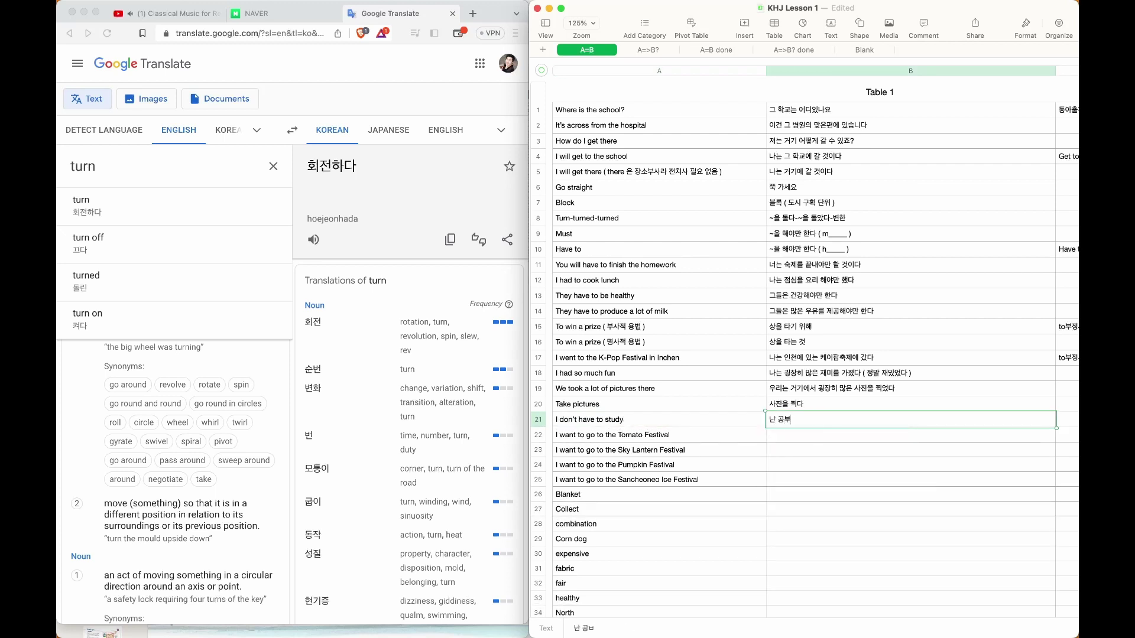
type("부 해야")
key("BackSpace")
key("BackSpace")
key("BackSpace")
key("BackSpace")
key("BackSpace")
key("BackSpace")
key("BackSpace")
type("꼭")
key("BackSpace")
type("공ㅂㅜ")
key("BackSpace")
key("BackSpace")
key("BackSpace")
key("BackSpace")
key("BackSpace")
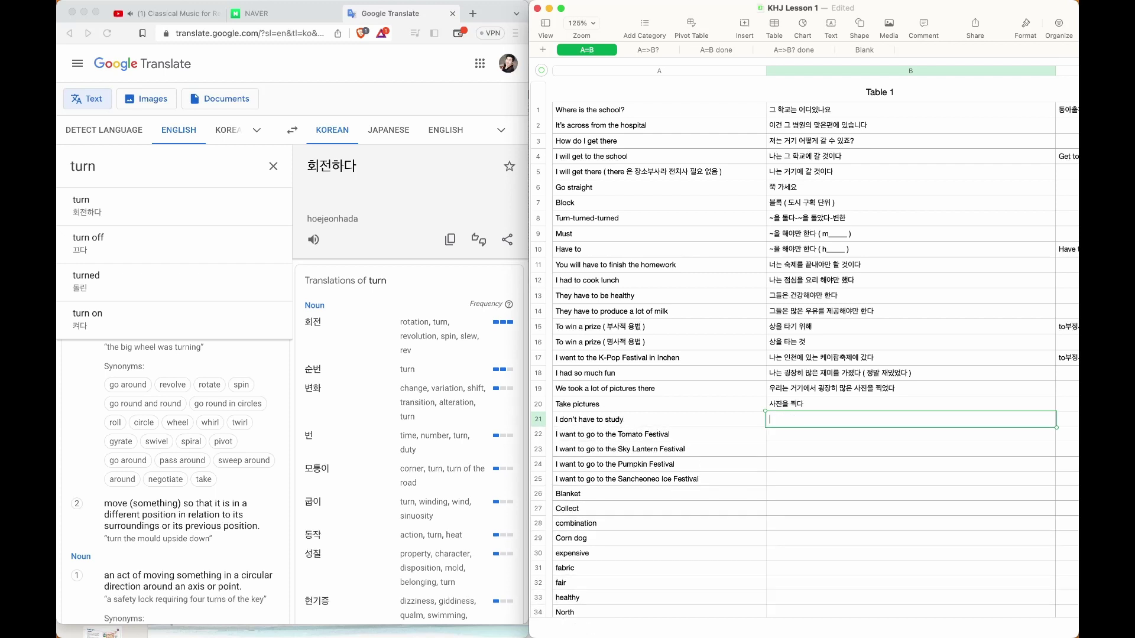
type("난 꼭 공부")
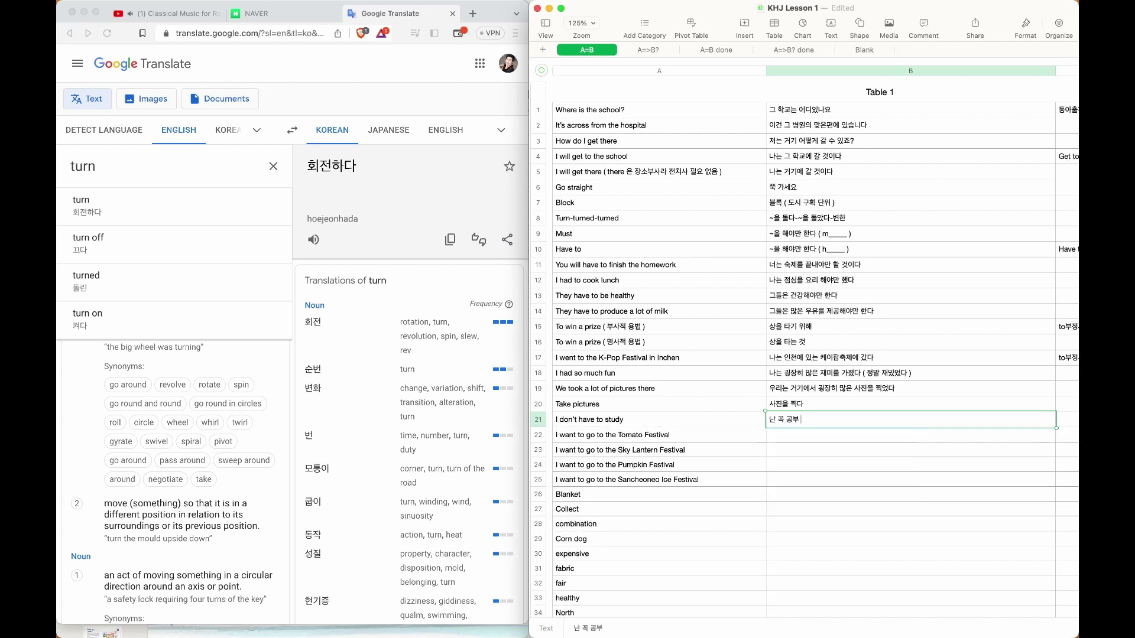
type(" 해얗하는건 아니야 ( 난 공부할필요 없ㄷ")
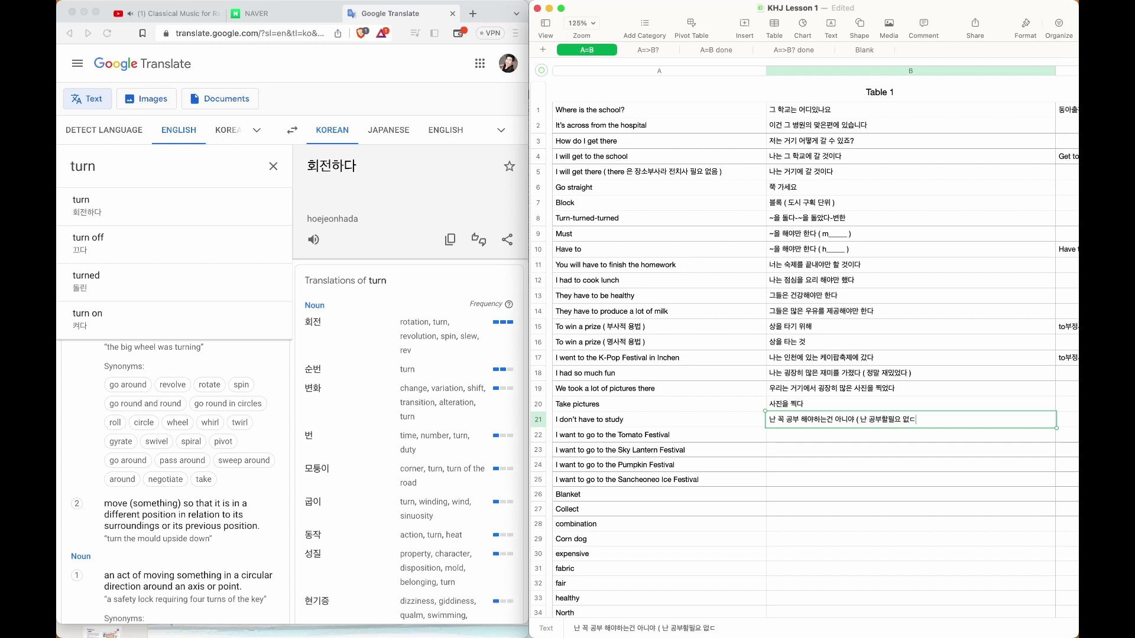
key("Return")
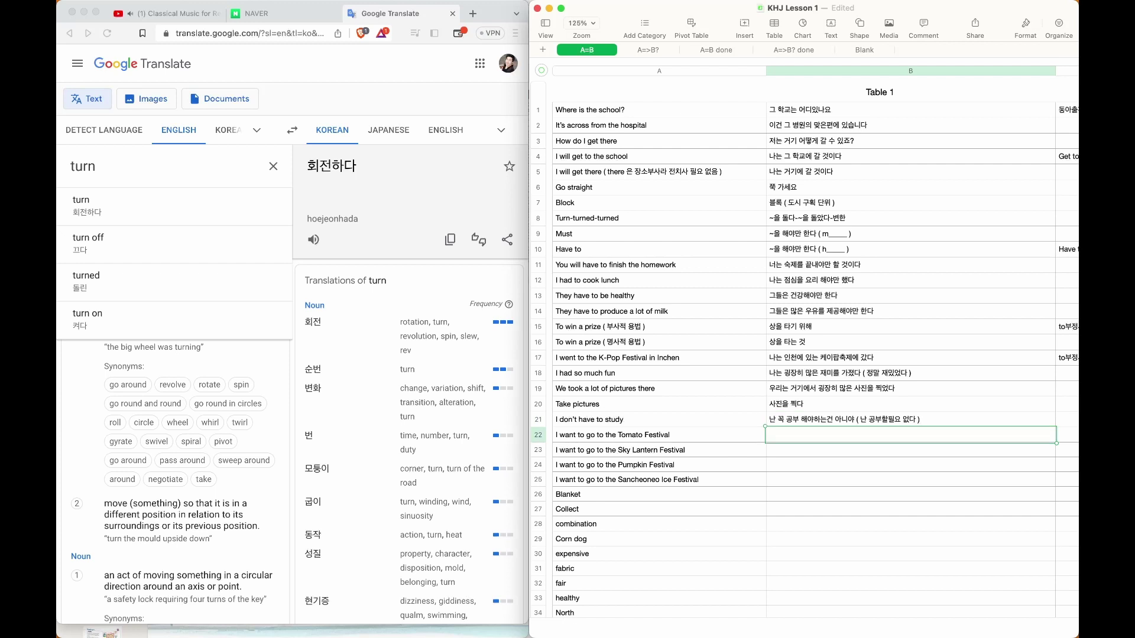
Enter "나는 토마토축제에 갔다" in B22 and "나는 연등축제에 갔다" in B23 for the Tomato and Sky Lantern Festival sentences
type("나는 ㄴ")
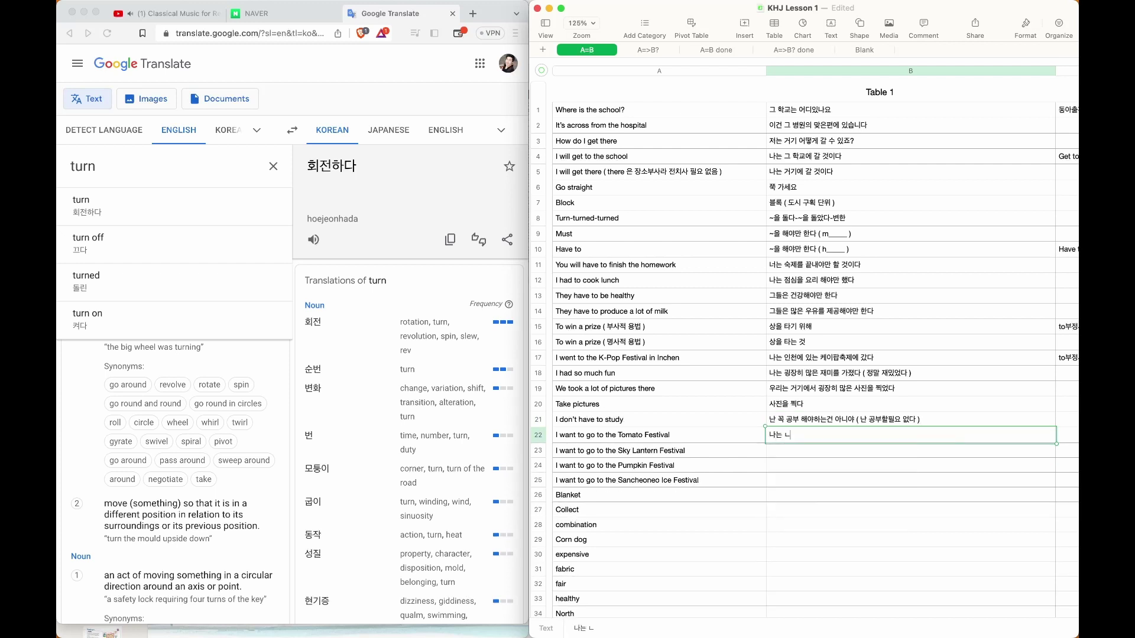
type("마토축제에 갔다")
key("Return")
type("나는 ")
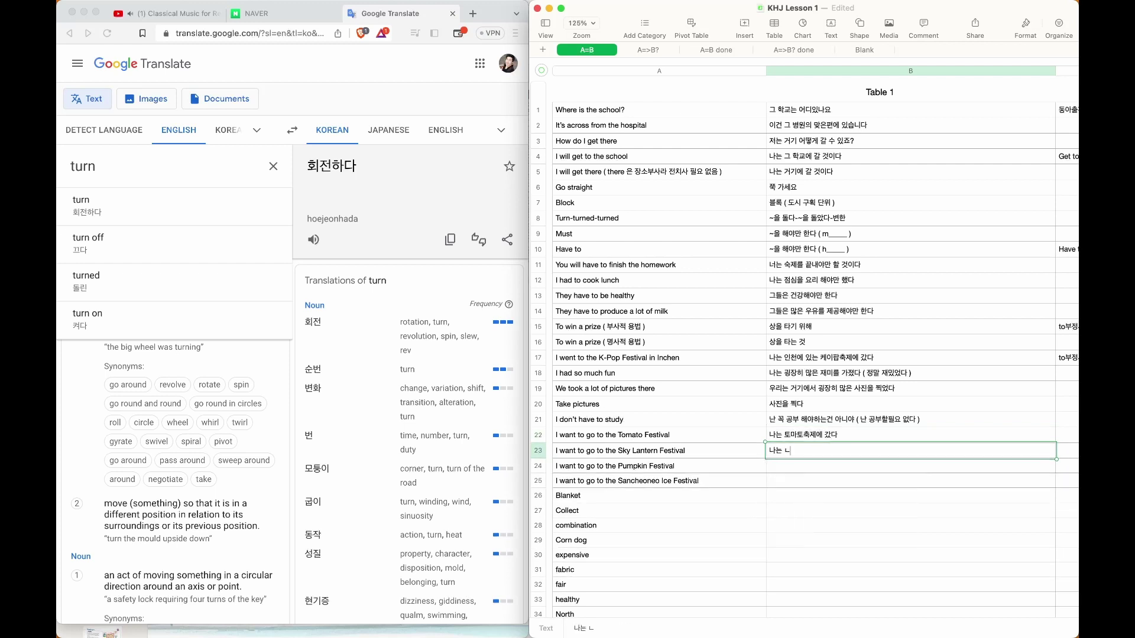
type("연등축제에 갔ㄷ")
key("Return")
Enter "나는 호박축제에 갔다" in B24 and "나는 산천어축제에 갔다" in B25 for the Pumpkin and Sancheoneo Ice Festival sentences
type("나는 ")
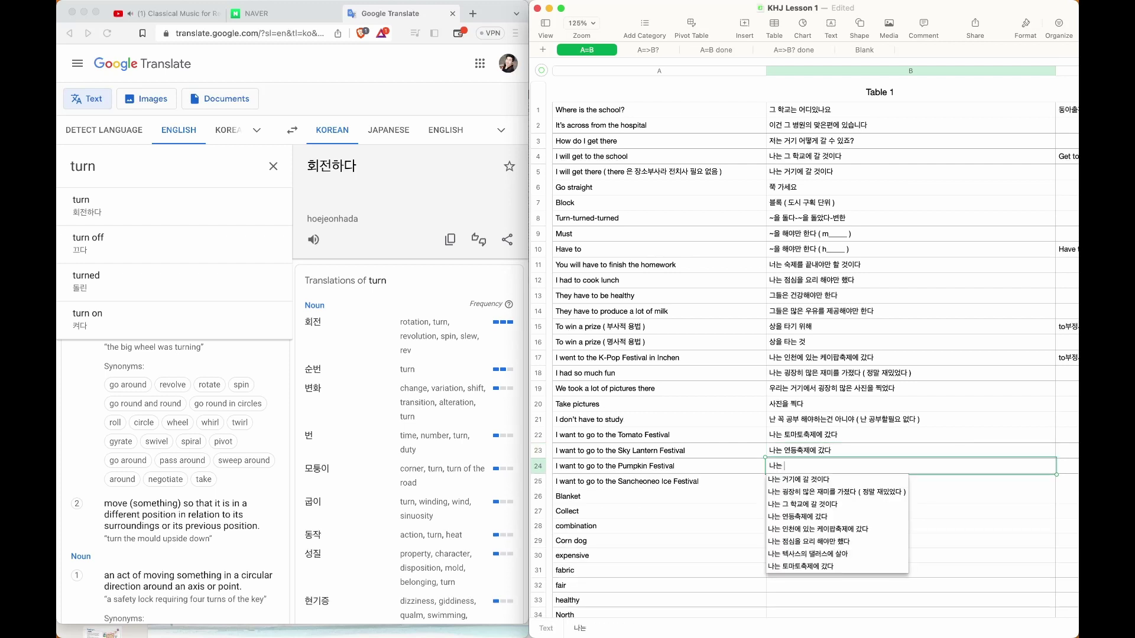
type("호박축제에 갔다")
key("Return")
type("나는 산천어")
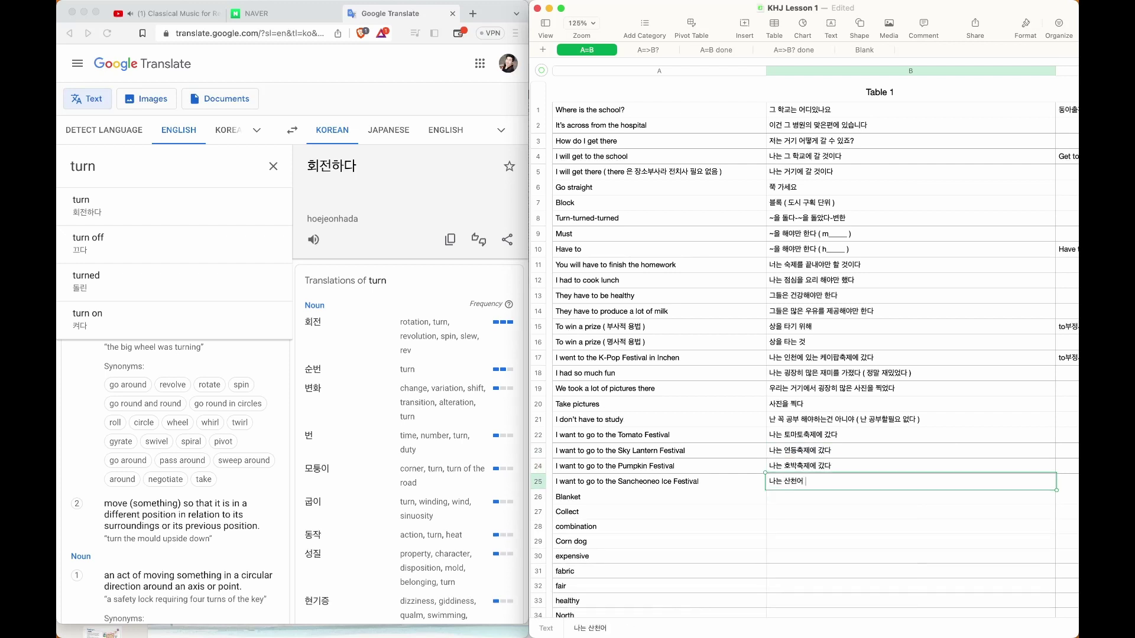
key("BackSpace")
key("BackSpace")
key("BackSpace")
key("BackSpace")
type("축제에 갔다")
key("Return")
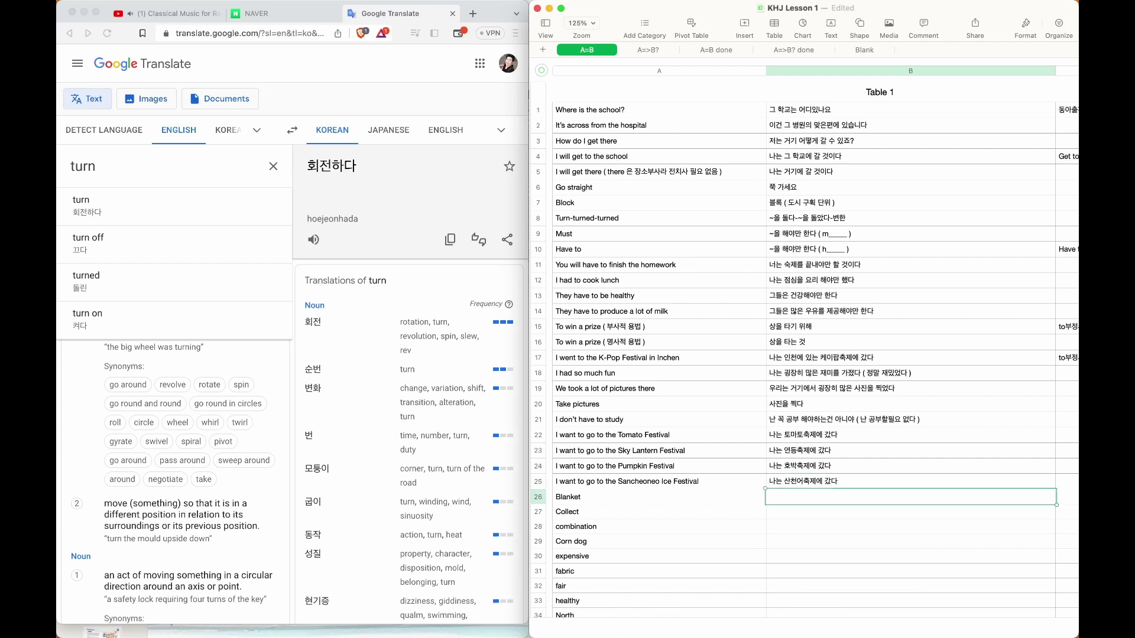
Enter "이불, 담요" in B26 as the translation of "Blanket"
type("담요")
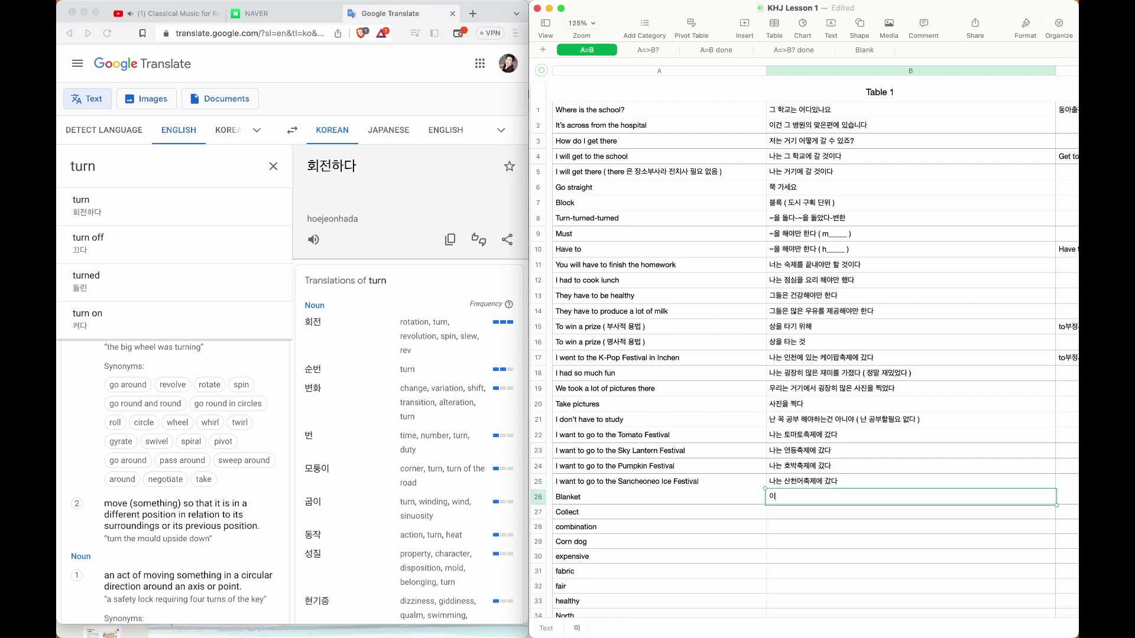
key("BackSpace")
key("BackSpace")
type("이불, 담")
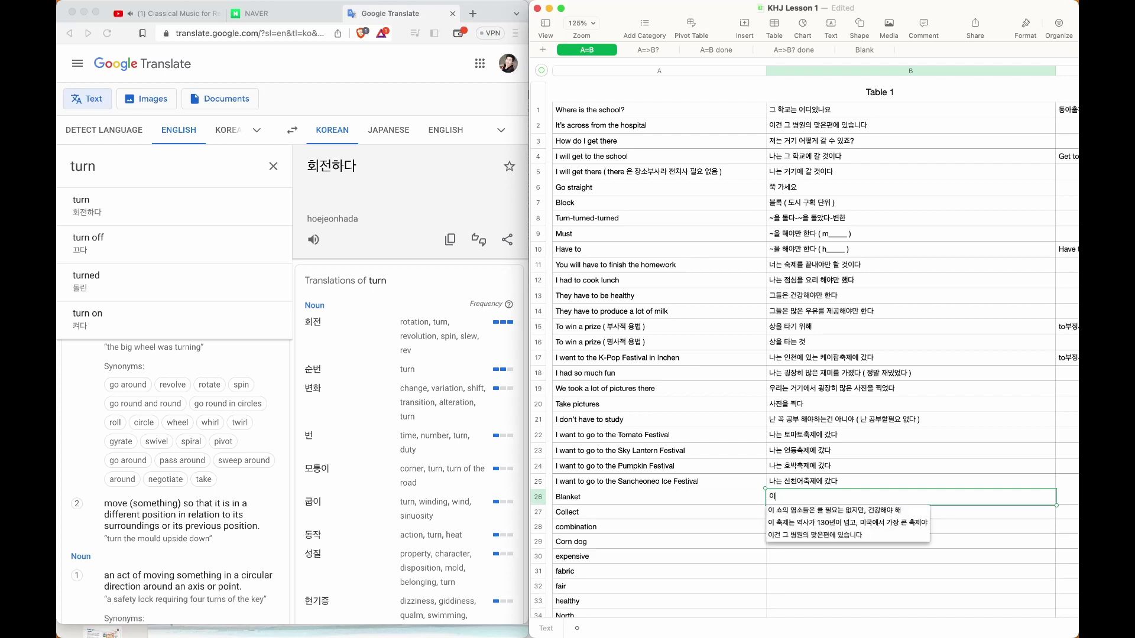
type("요")
key("Return")
Enter "~을 모으다" in B27 for "Collect" and "조합" in B28 for "combination"
type("~을")
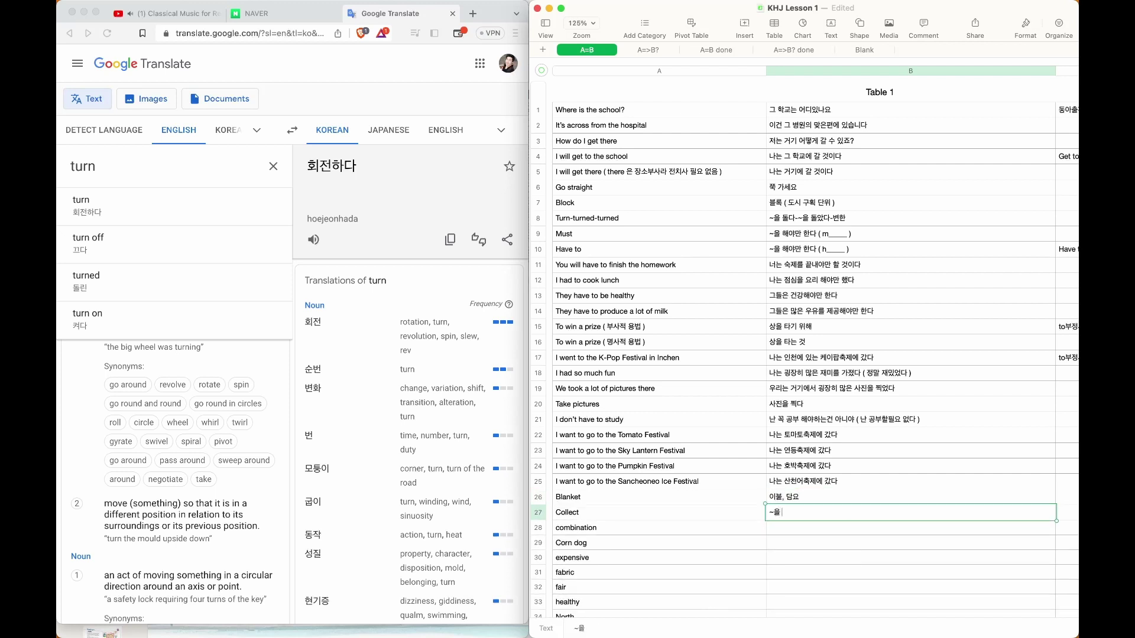
type(" 모으다")
key("Return")
type("조합")
key("Return")
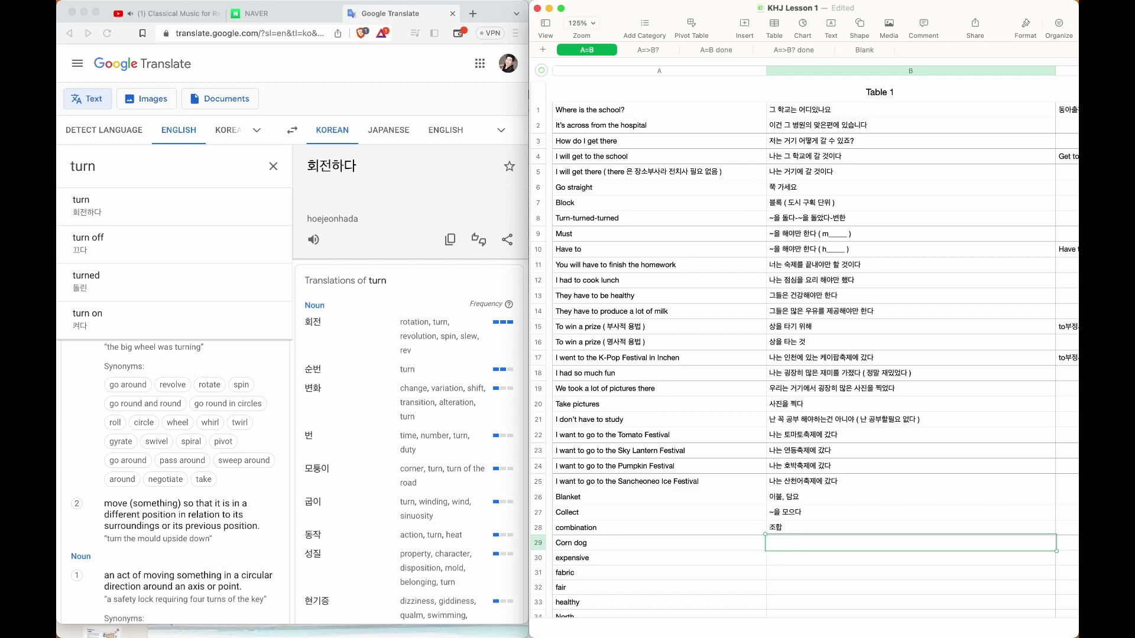
Switch to the scanned Lesson 2 textbook and show textbook page 50, Reading 2, in full
key("ctrl+Up")
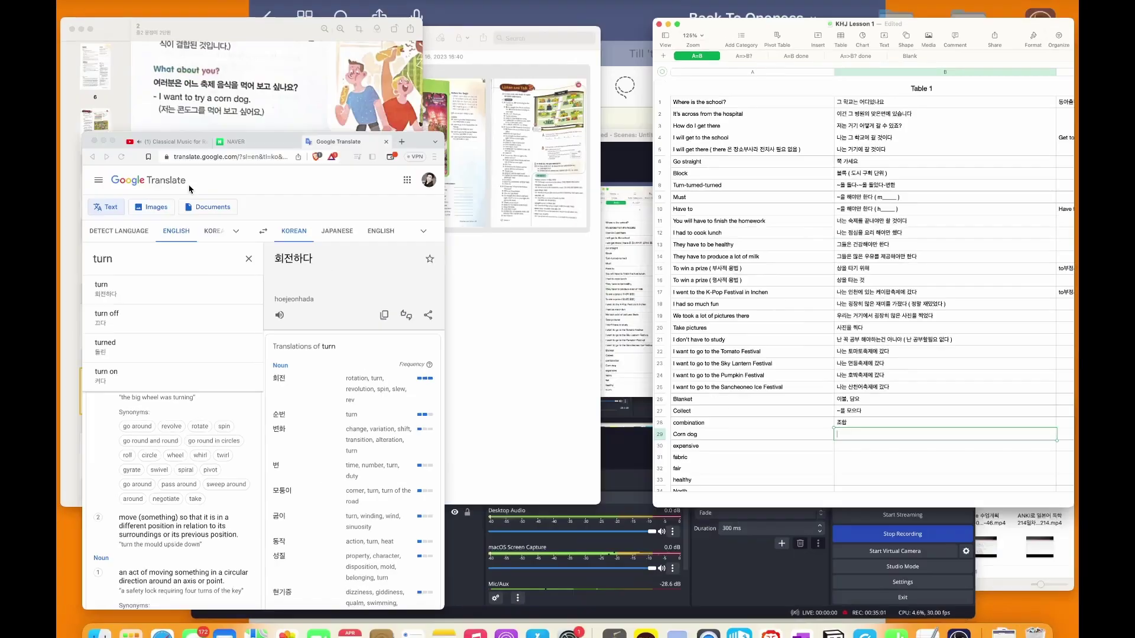
left_click(304, 177)
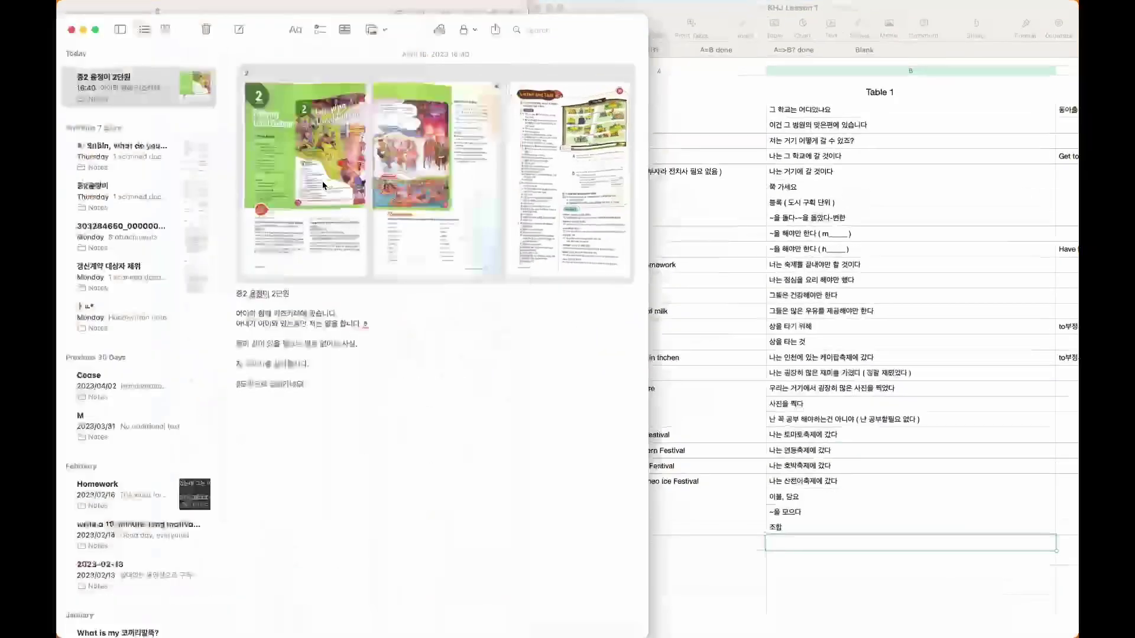
key("ctrl+Up")
left_click(151, 272)
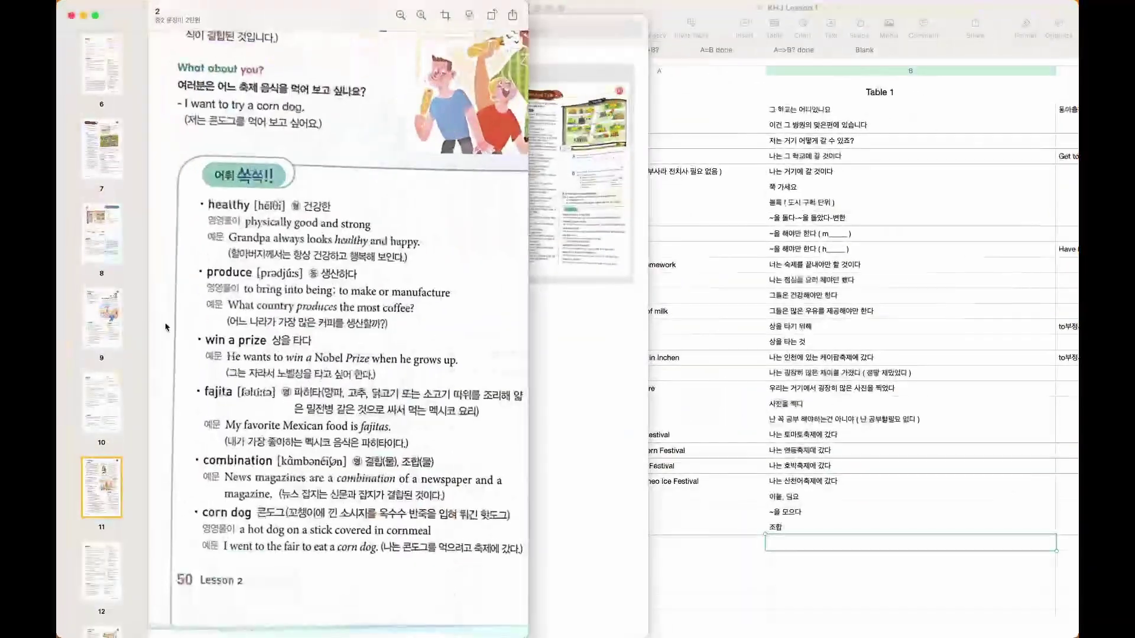
scroll(115, 258, "down", 3)
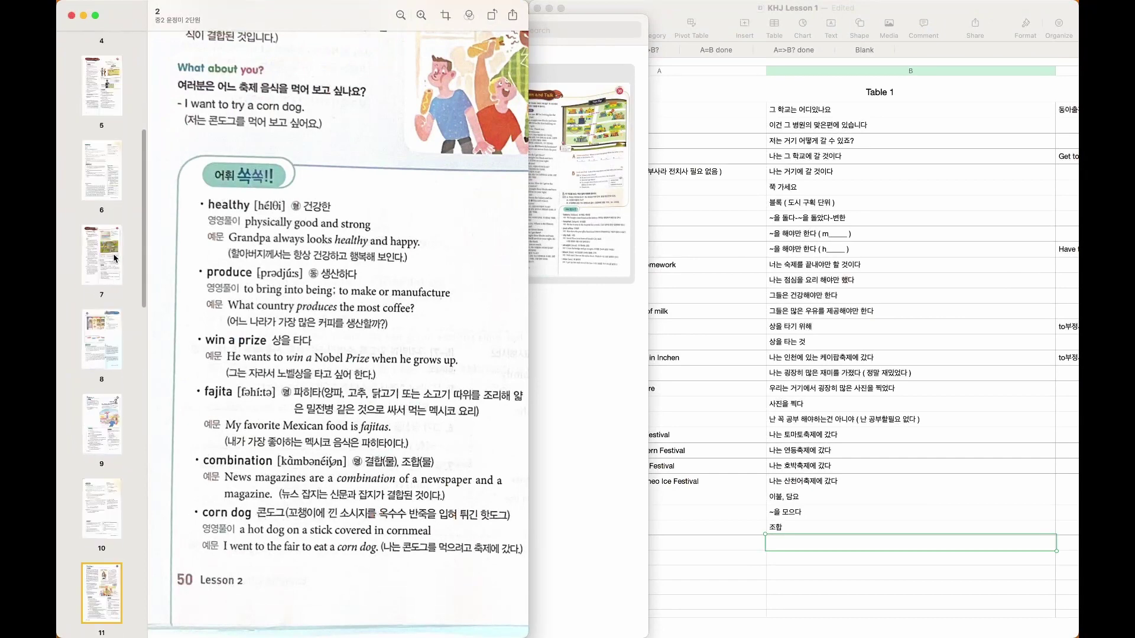
left_click(97, 361)
left_click(92, 409)
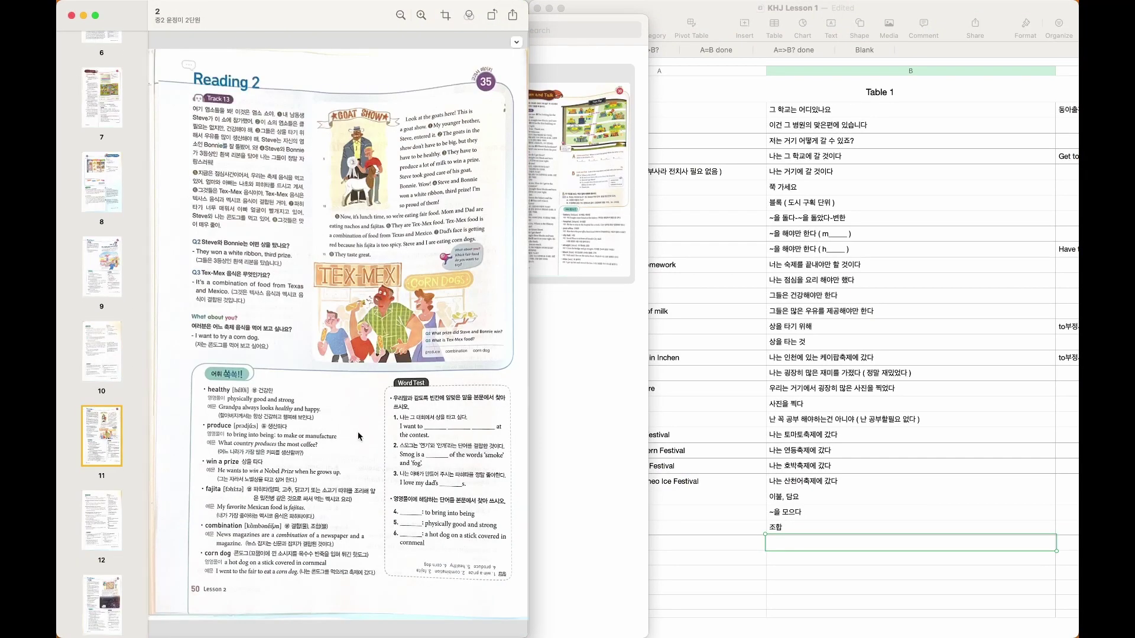
Switch to Notes and insert an empty line above the title of the textbook note
left_click(625, 446)
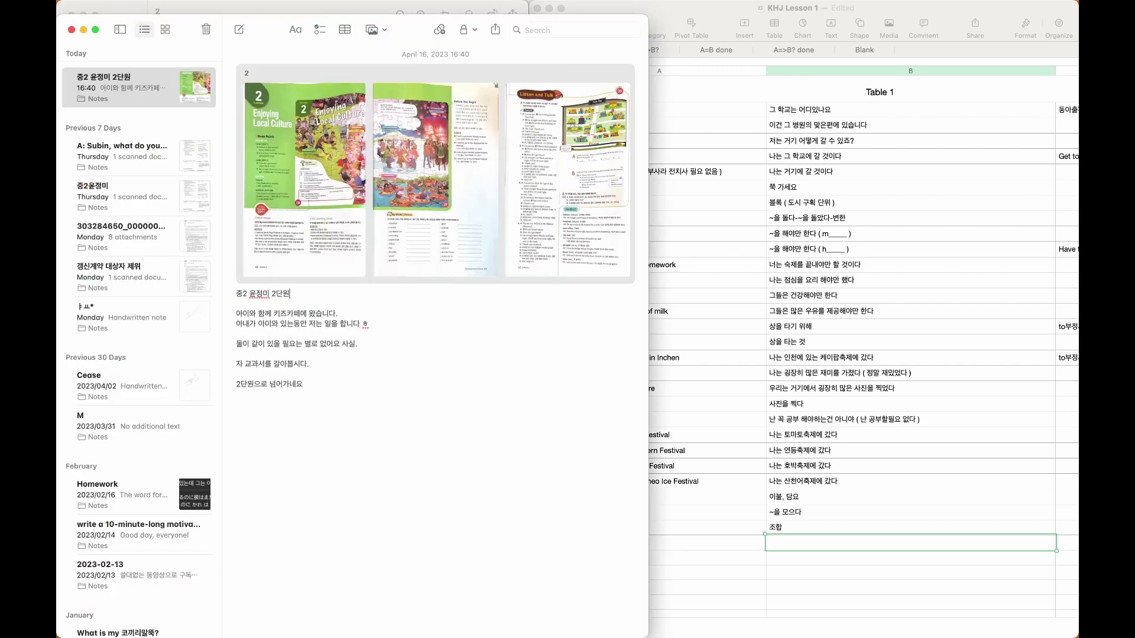
key("Return")
key("Up")
type("11페이지")
key("BackSpace")
key("BackSpace")
key("BackSpace")
key("BackSpace")
key("BackSpace")
key("BackSpace")
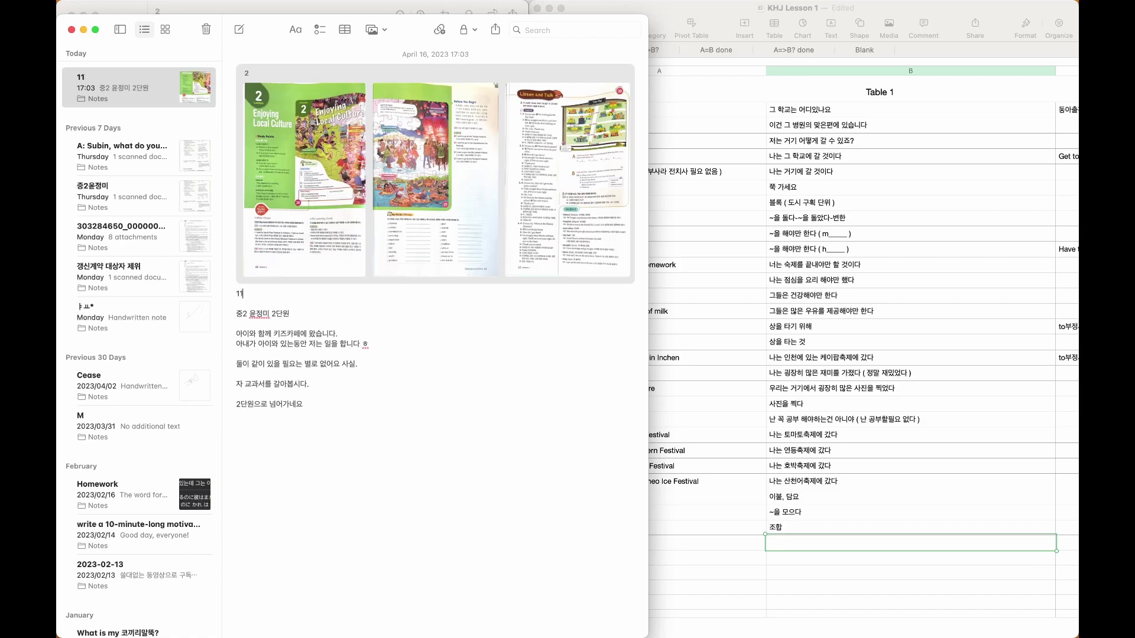
Check the printed page number in the textbook scan and write "50페이지까지 완료" on the note's first line
key("ctrl+Up")
left_click(119, 291)
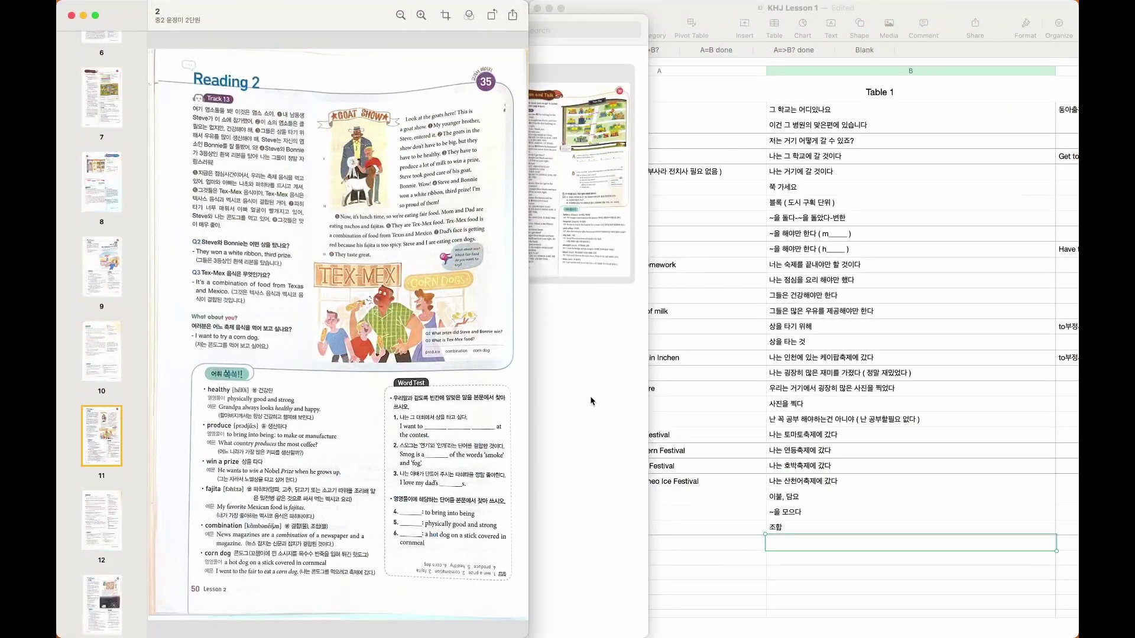
left_click(567, 396)
type("50페이지까지")
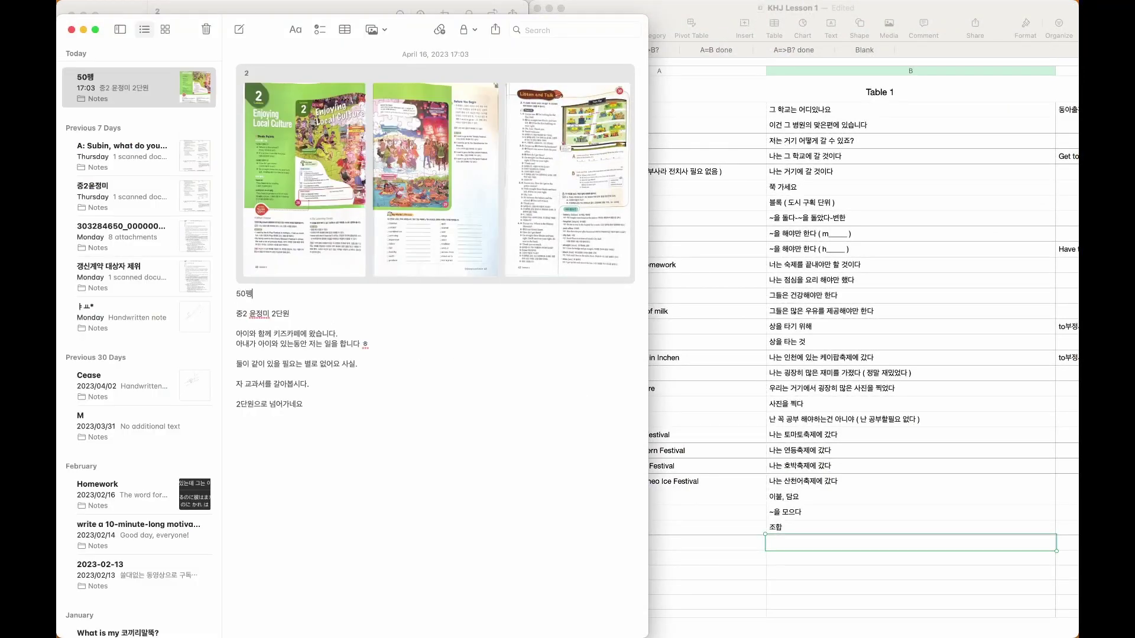
type(" 완료")
Review the scanned textbook backwards from page 49 to the Lesson 2 opening page 40, and return to the Numbers vocabulary table
key("ctrl+Up")
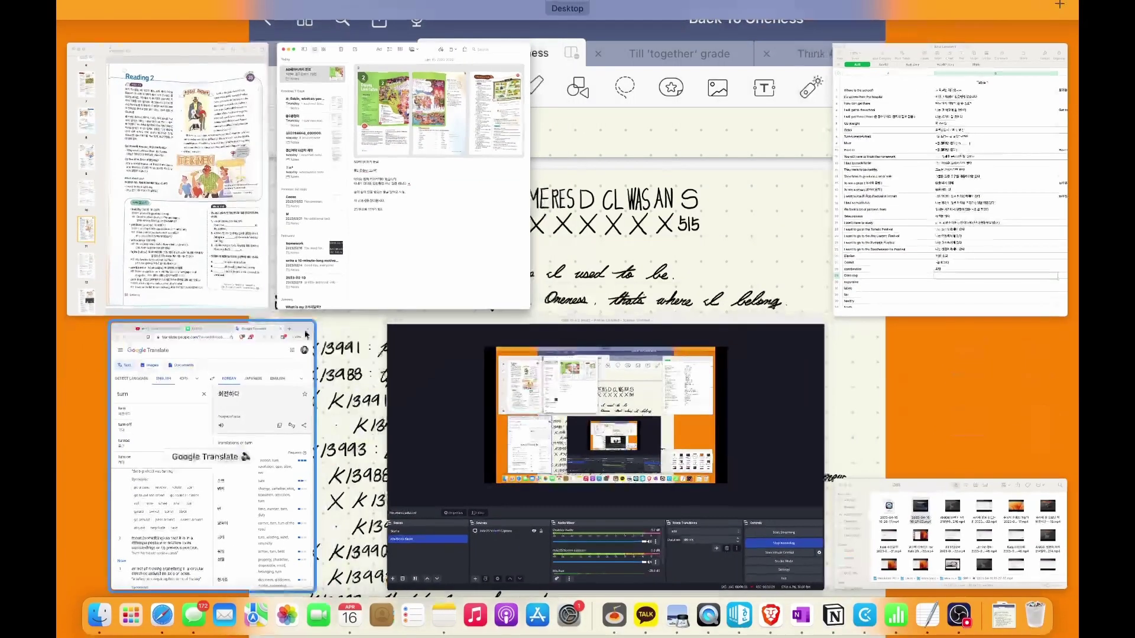
left_click(251, 284)
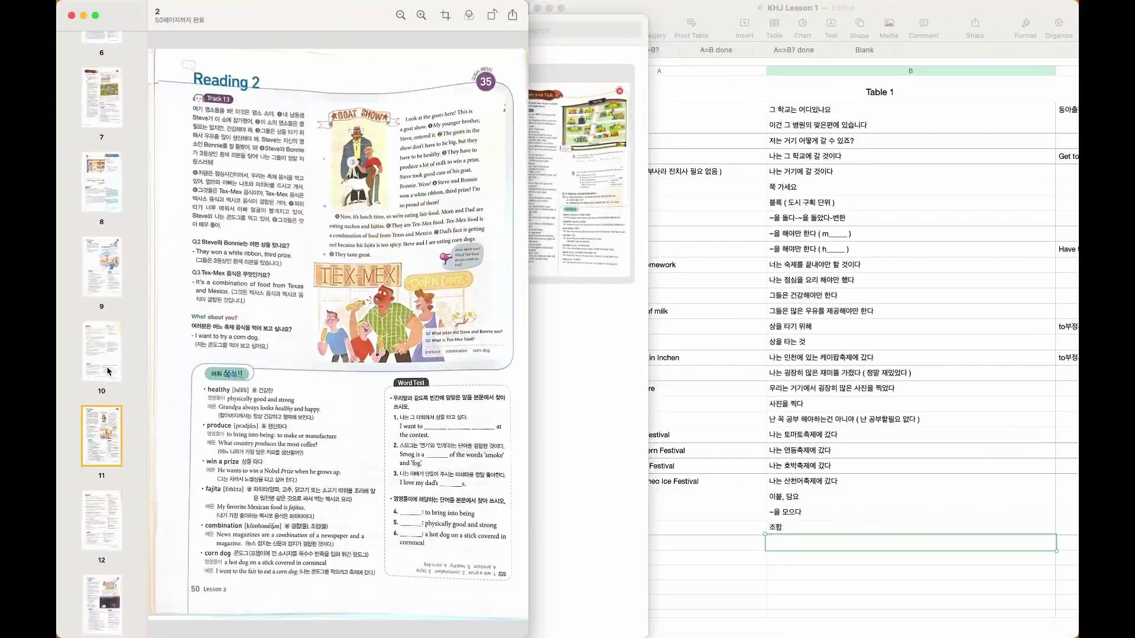
scroll(247, 275, "up", 2)
scroll(115, 378, "up", 2)
left_click(109, 404)
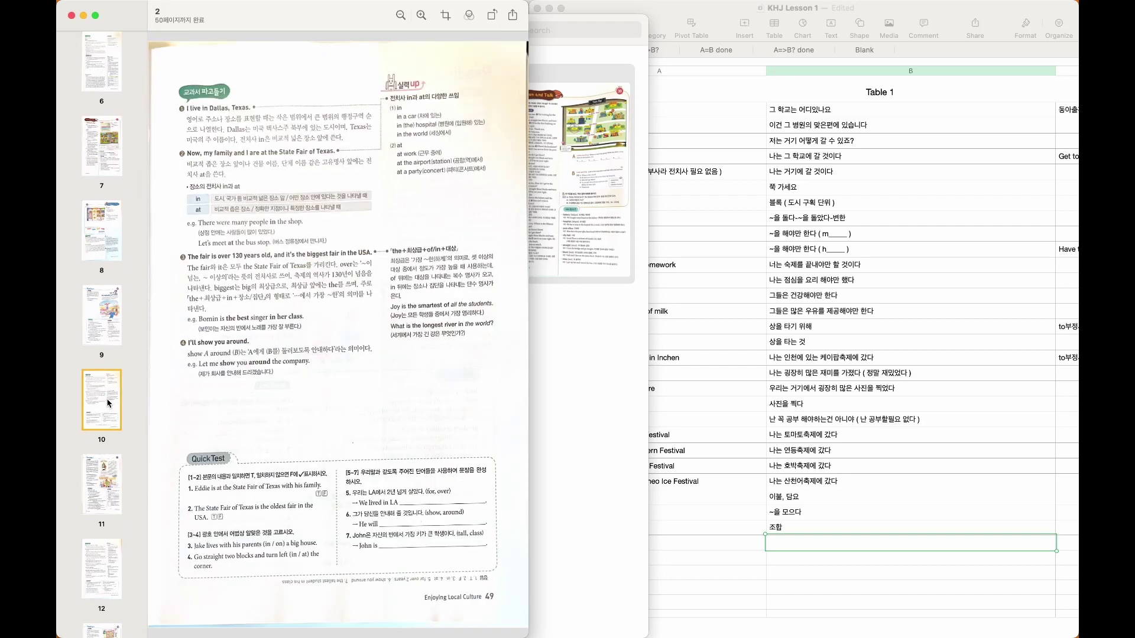
left_click(101, 333)
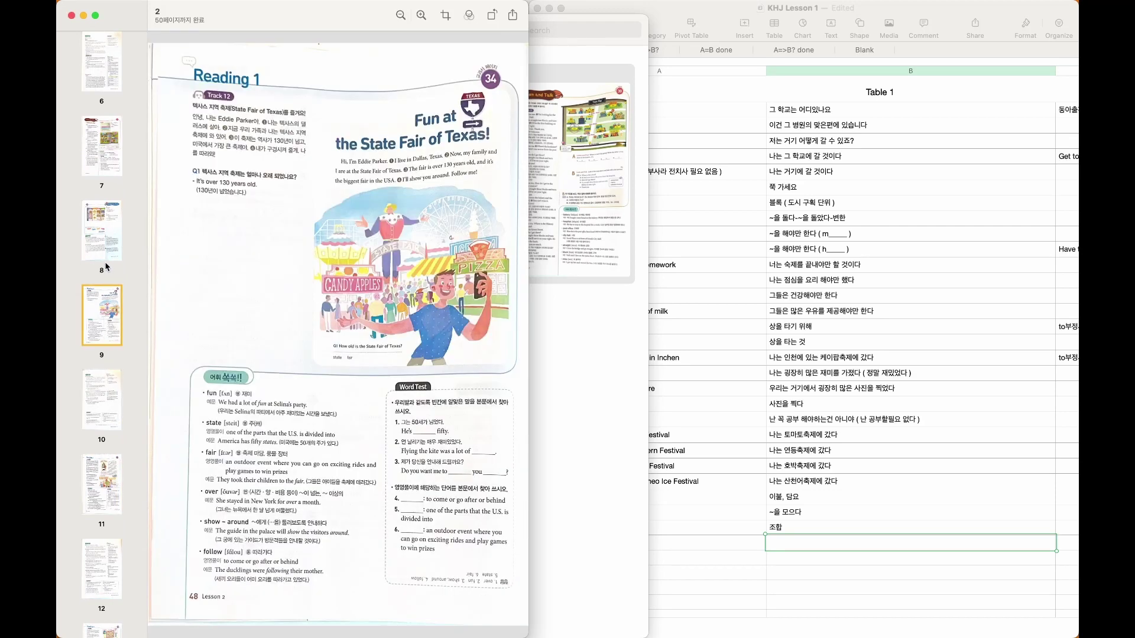
left_click(114, 242)
left_click(108, 164)
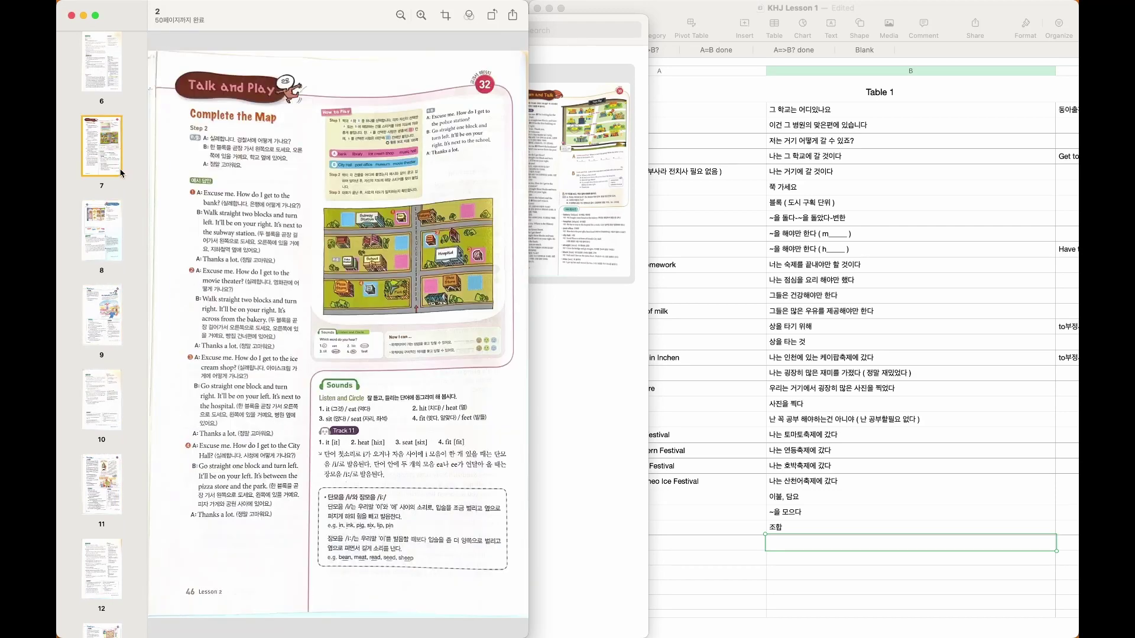
left_click(100, 63)
scroll(102, 189, "up", 5)
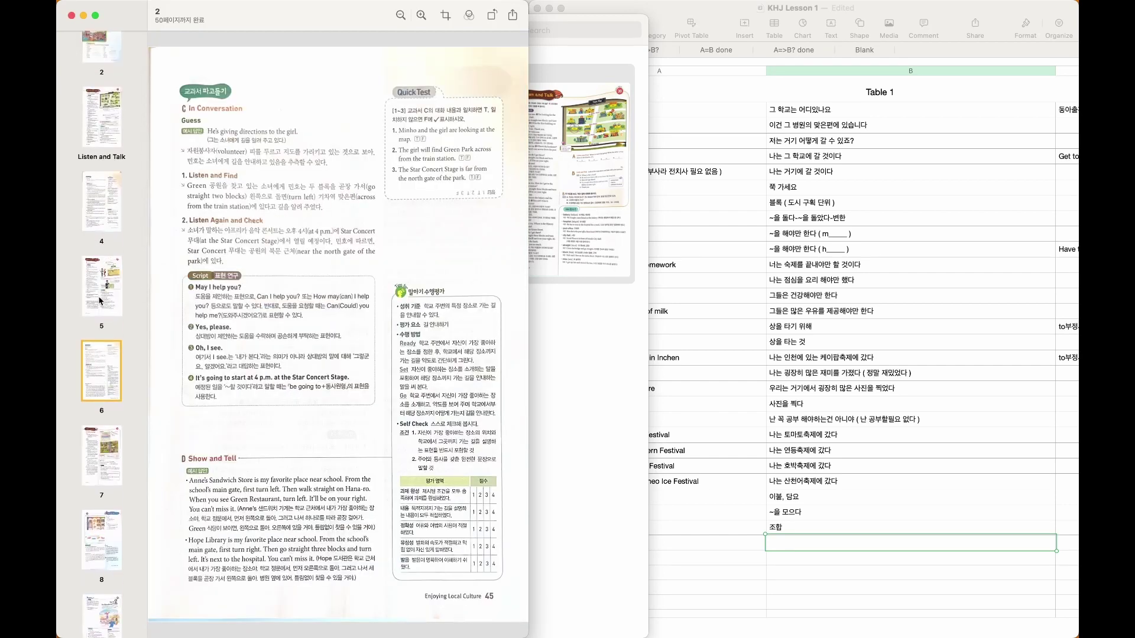
left_click(100, 300)
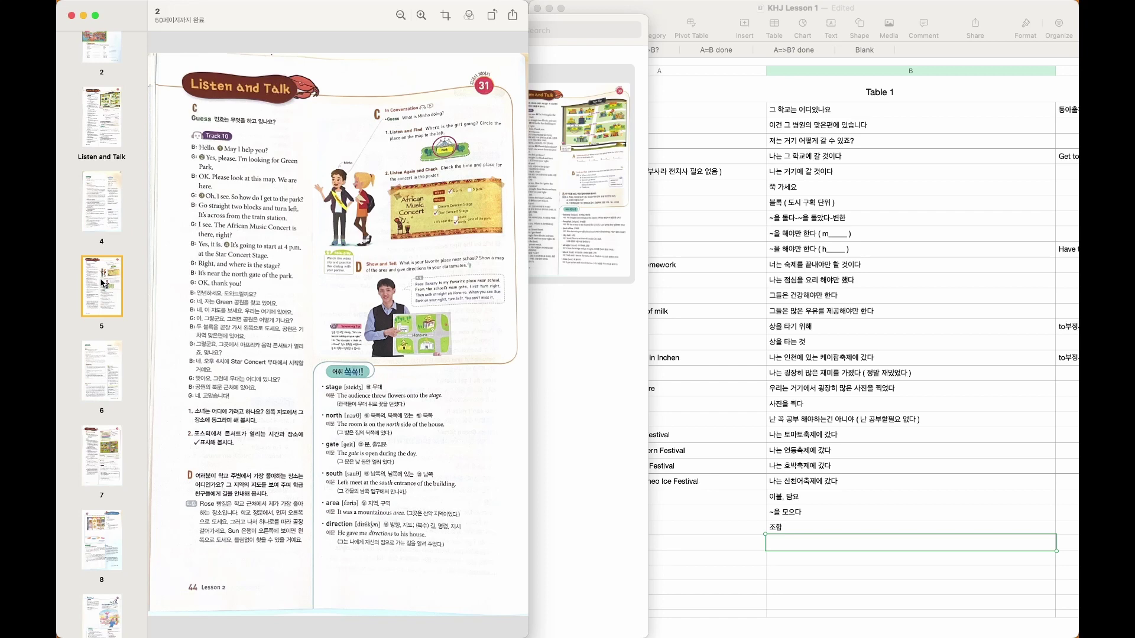
left_click(101, 213)
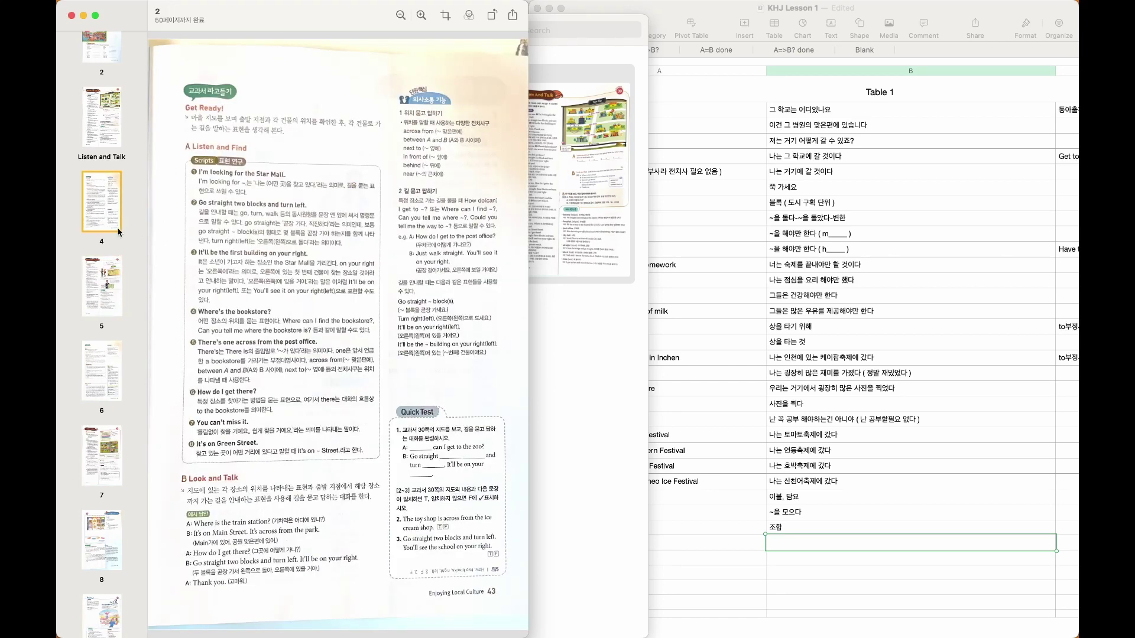
left_click(107, 126)
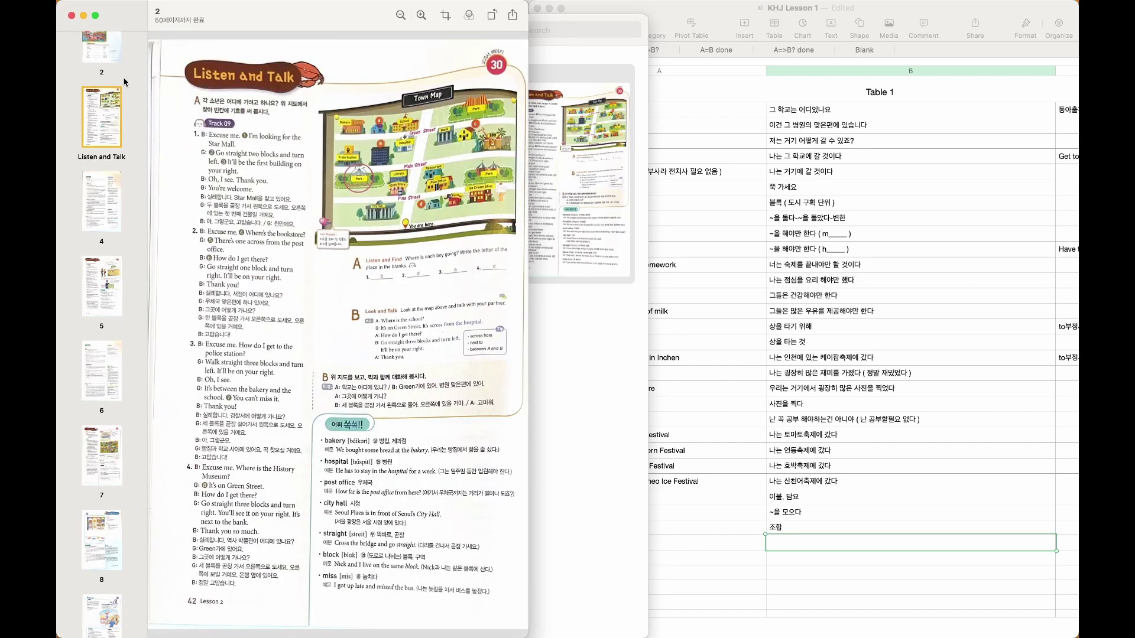
left_click(110, 50)
scroll(98, 196, "up", 3)
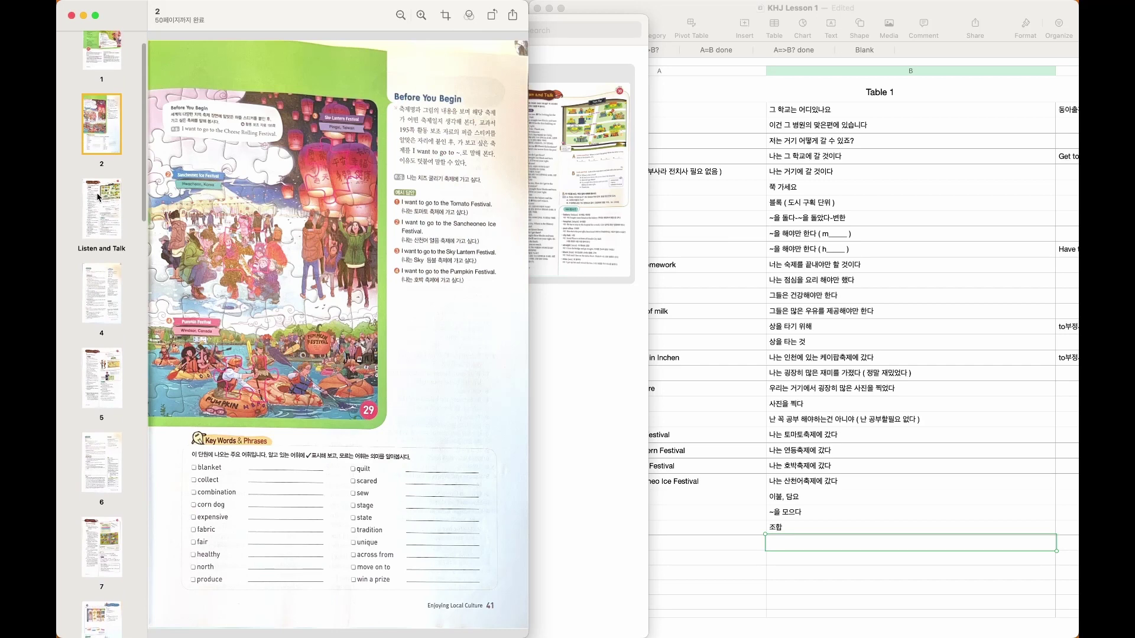
scroll(99, 197, "up", 2)
left_click(101, 79)
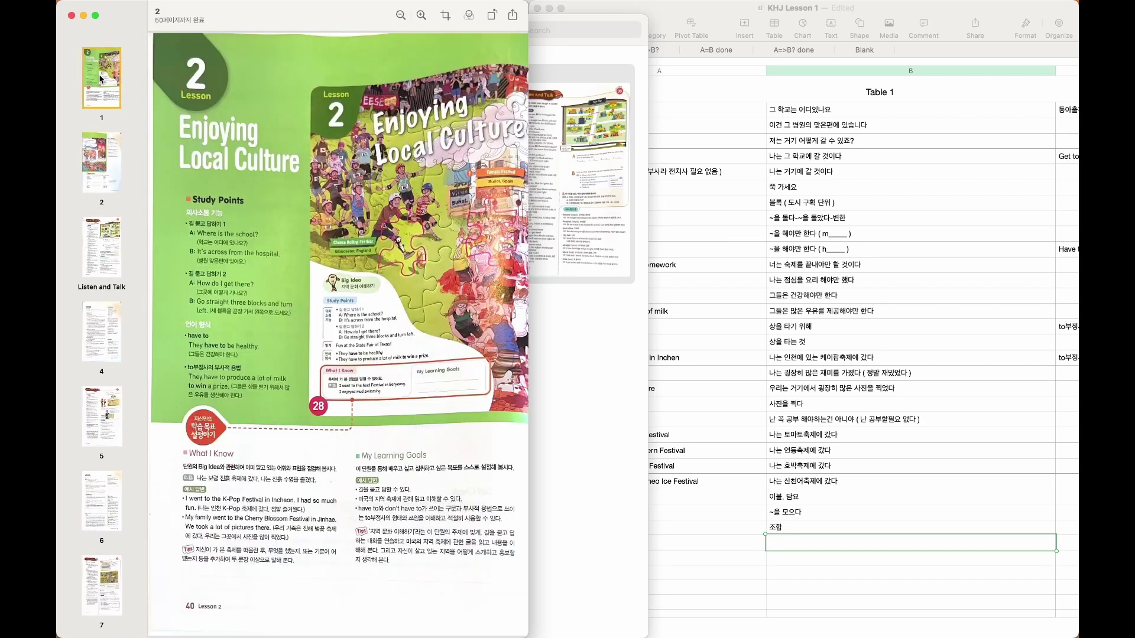
left_click(795, 461)
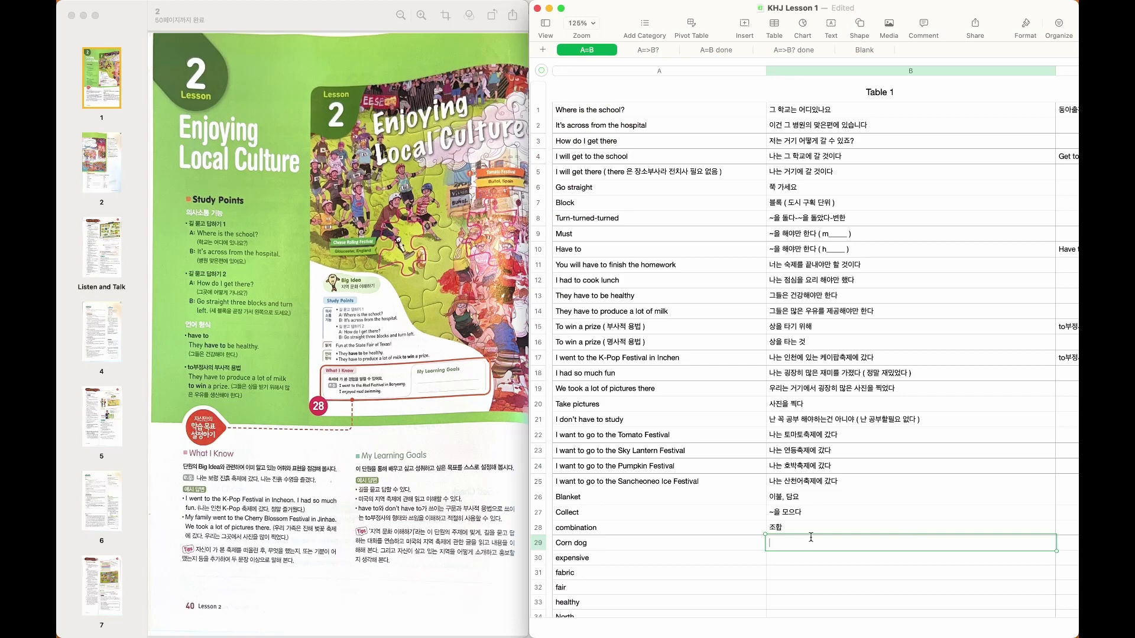
type("글쎄..?")
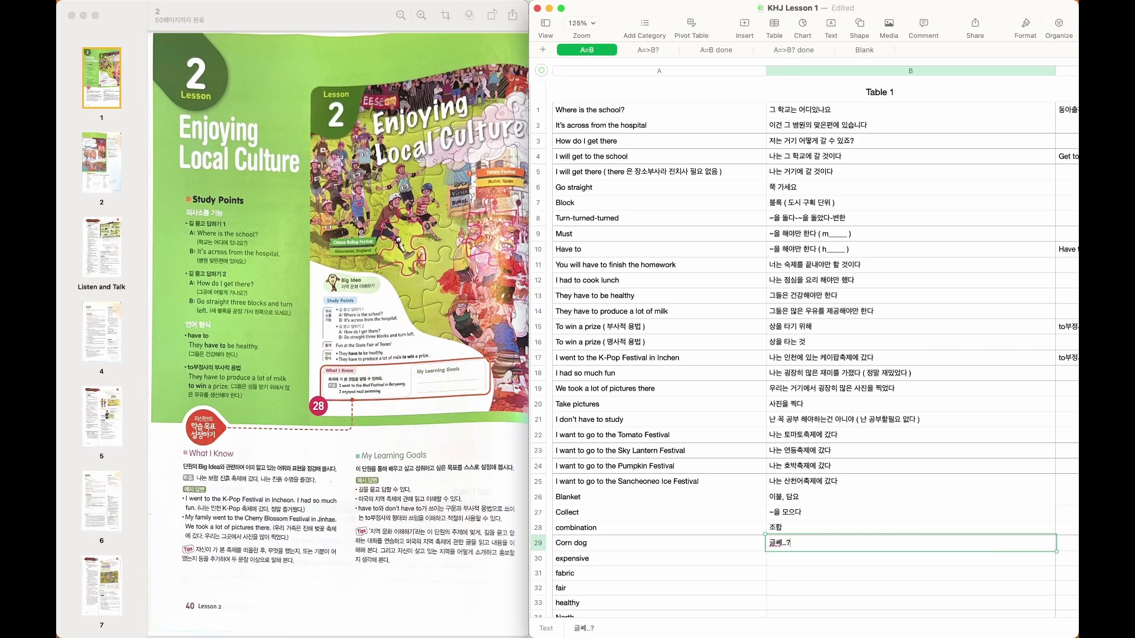
key("BackSpace")
key("BackSpace")
key("BackSpace")
type("쎄..")
Search Google Images for "corndog" and look through the pictures
key("alt+space")
type("im")
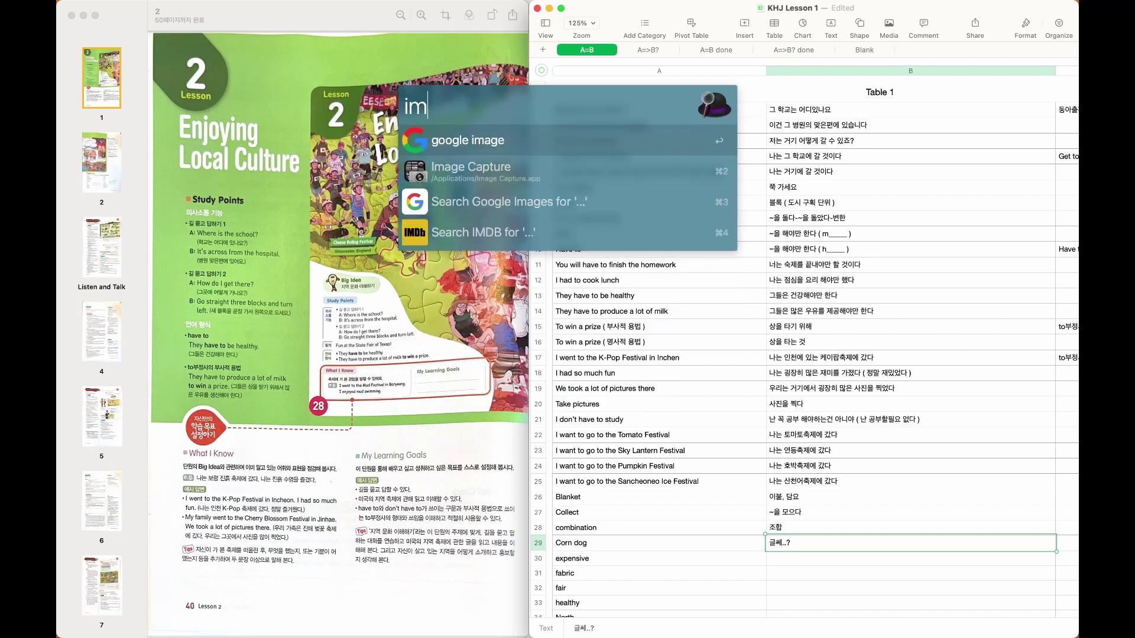
type("g corndog")
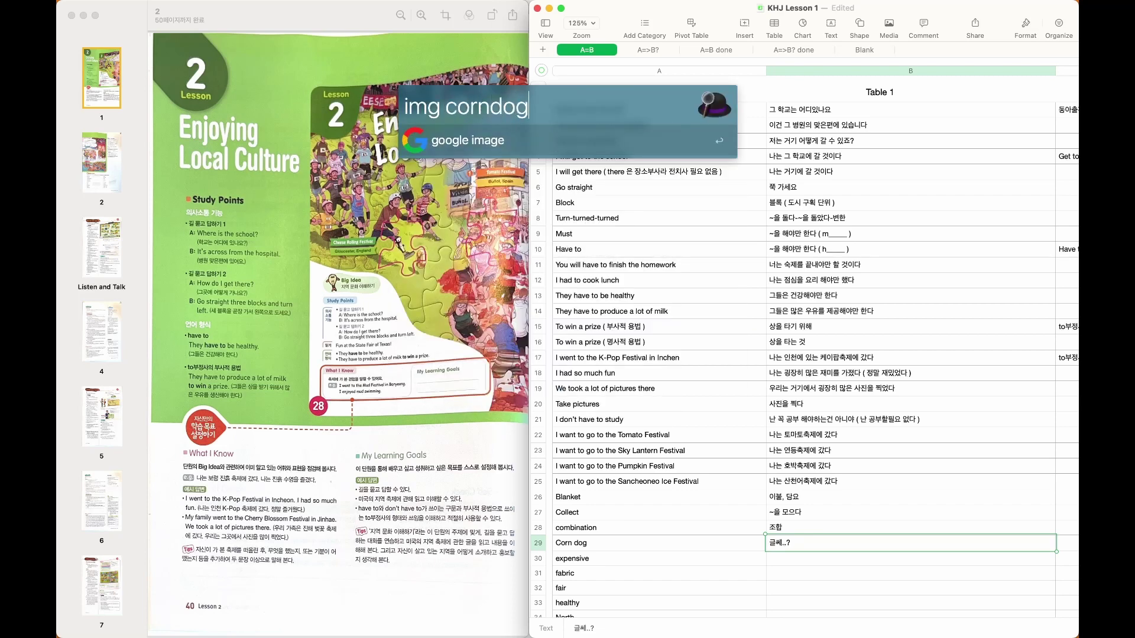
key("Return")
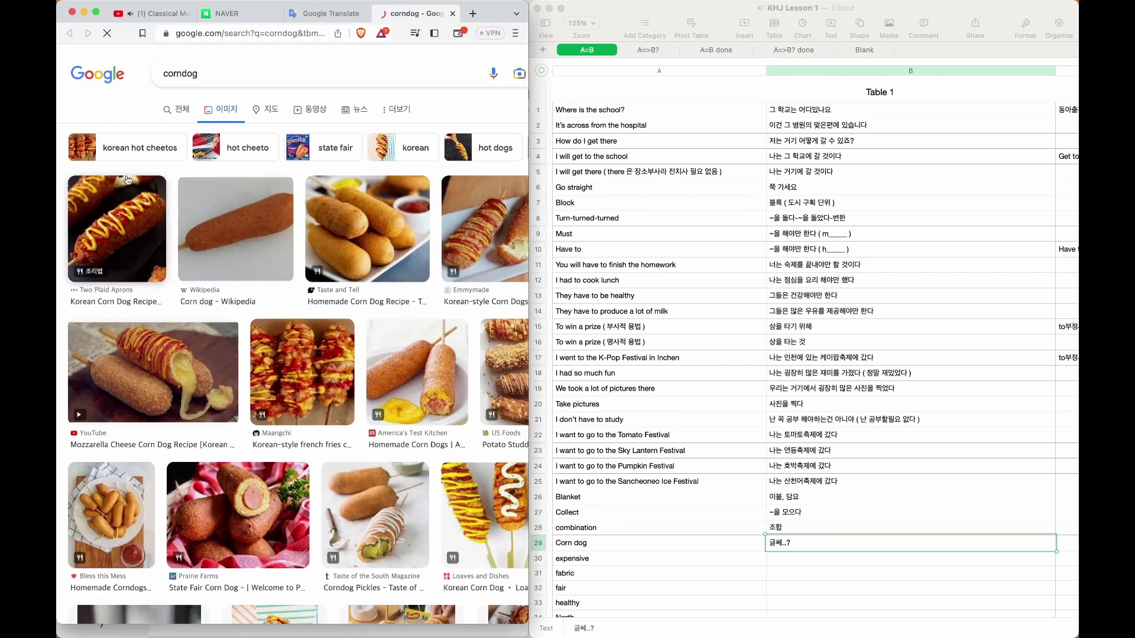
scroll(195, 336, "down", 5)
scroll(195, 335, "up", 5)
scroll(195, 335, "down", 3)
scroll(195, 335, "down", 7)
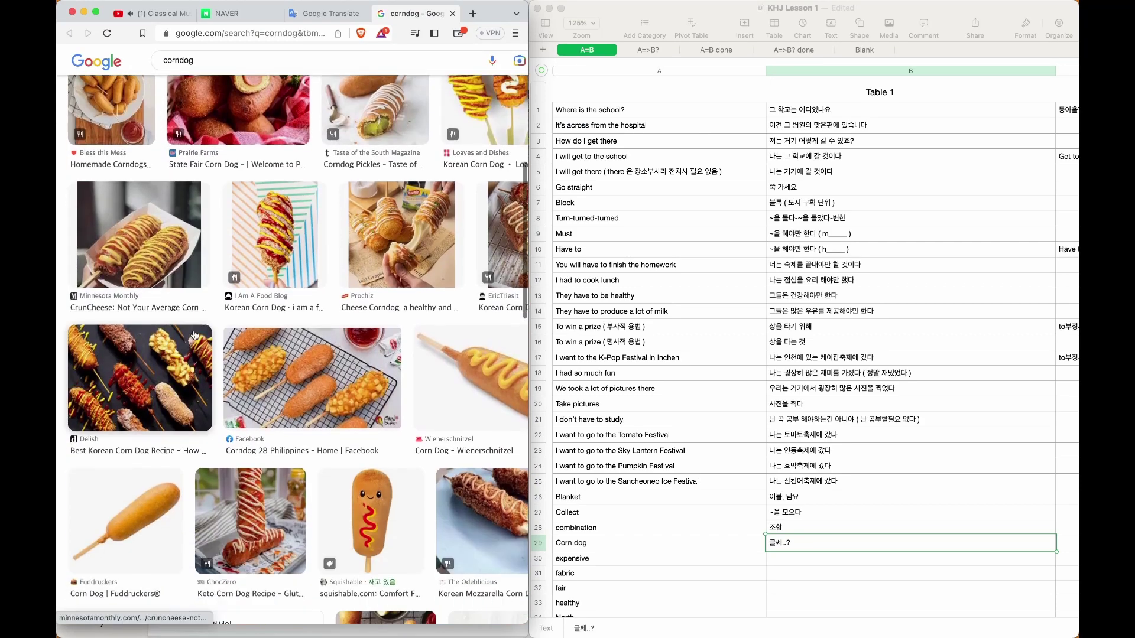
Return to the vocabulary table and enter "한국식 핫도그" as the Korean translation of Corn dog
left_click(789, 541)
type("g")
key("BackSpace")
type("한국식 핫도")
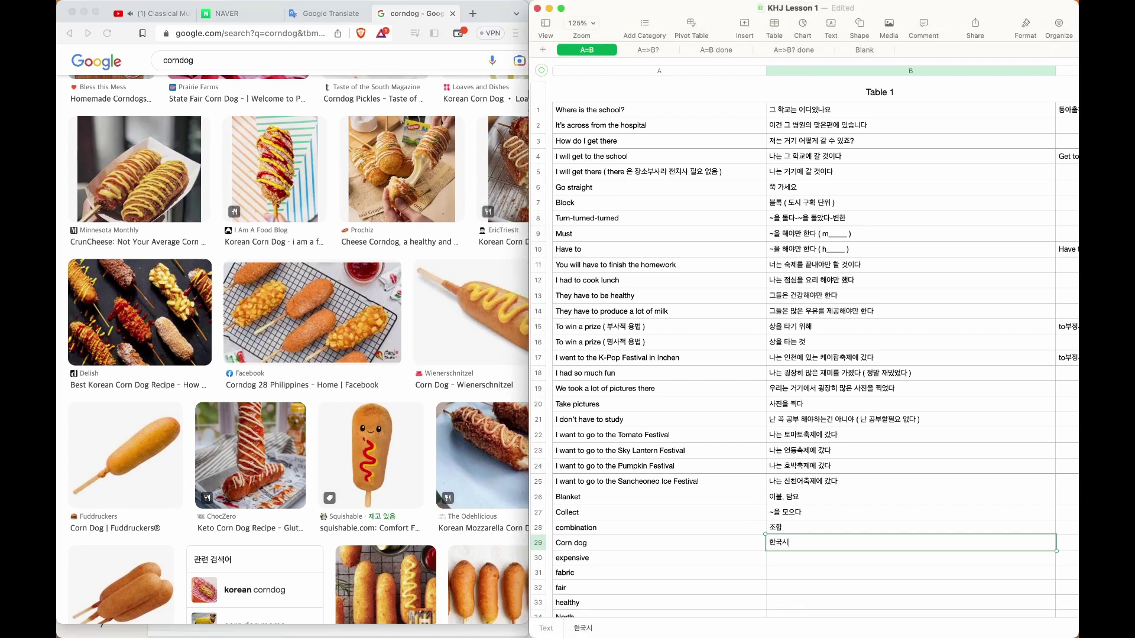
type("그")
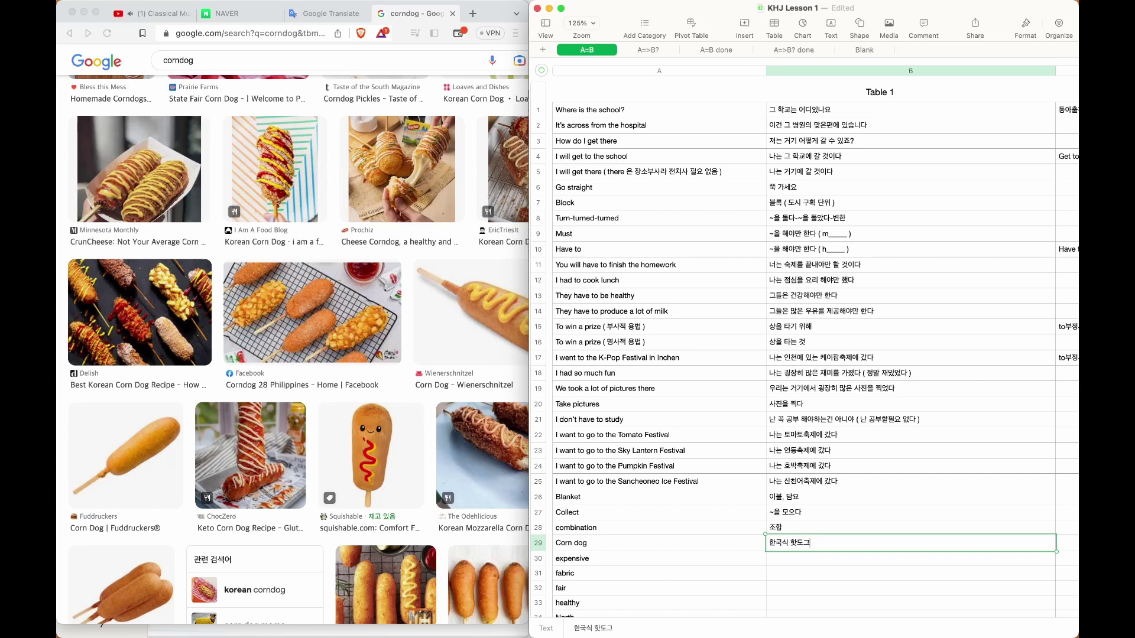
key("Return")
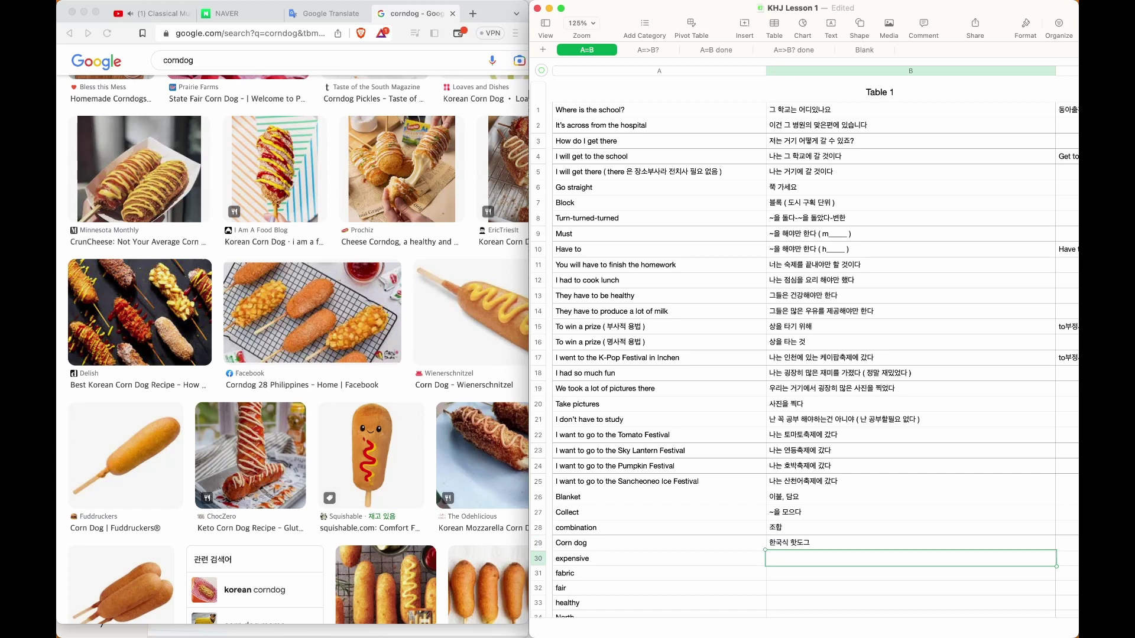
Fill in the Korean translations "비싼" for expensive and "천 재질의" for fabric
type("비싸")
key("Return")
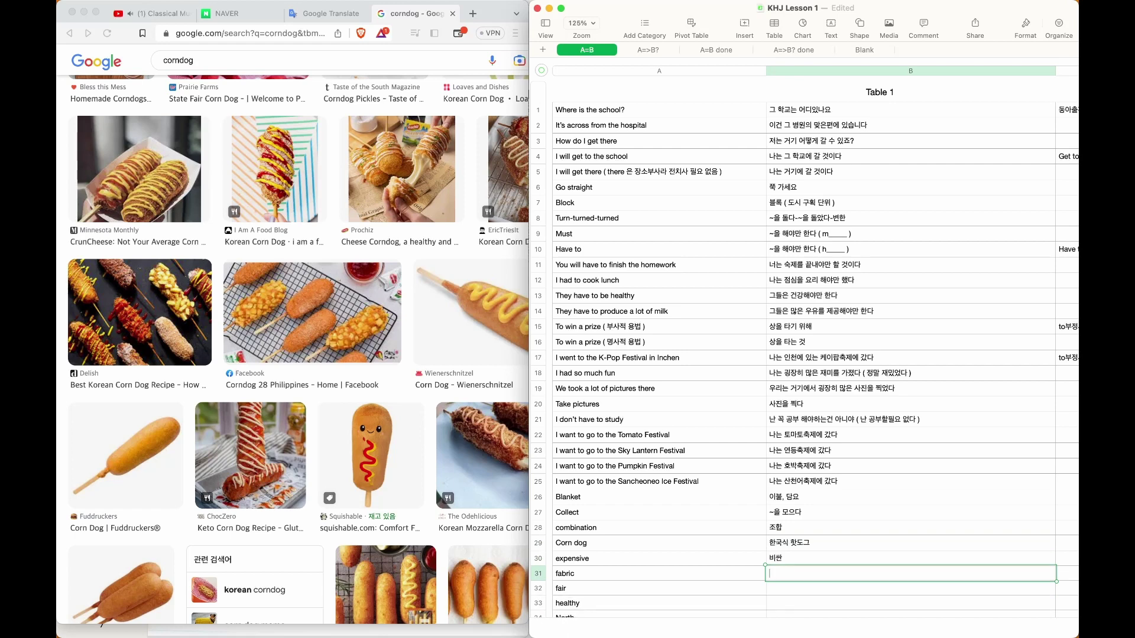
type("천 재질의")
key("Return")
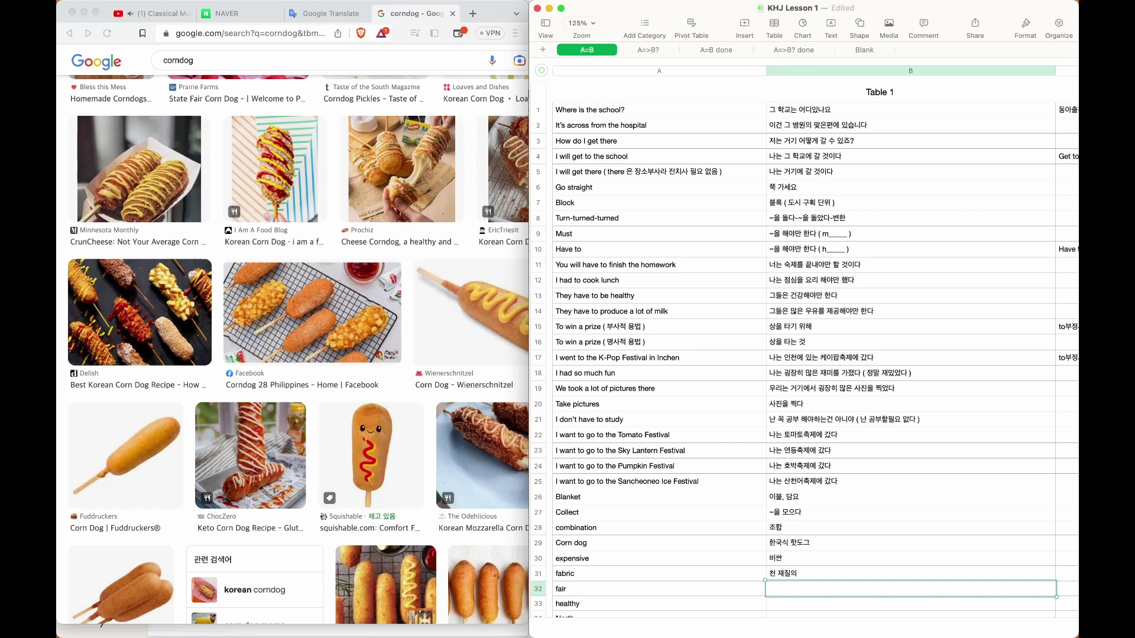
Look up "fair" in Google Translate and review its Korean meanings and definitions
key("alt+space")
type("s")
key("BackSpace")
type("translate fair")
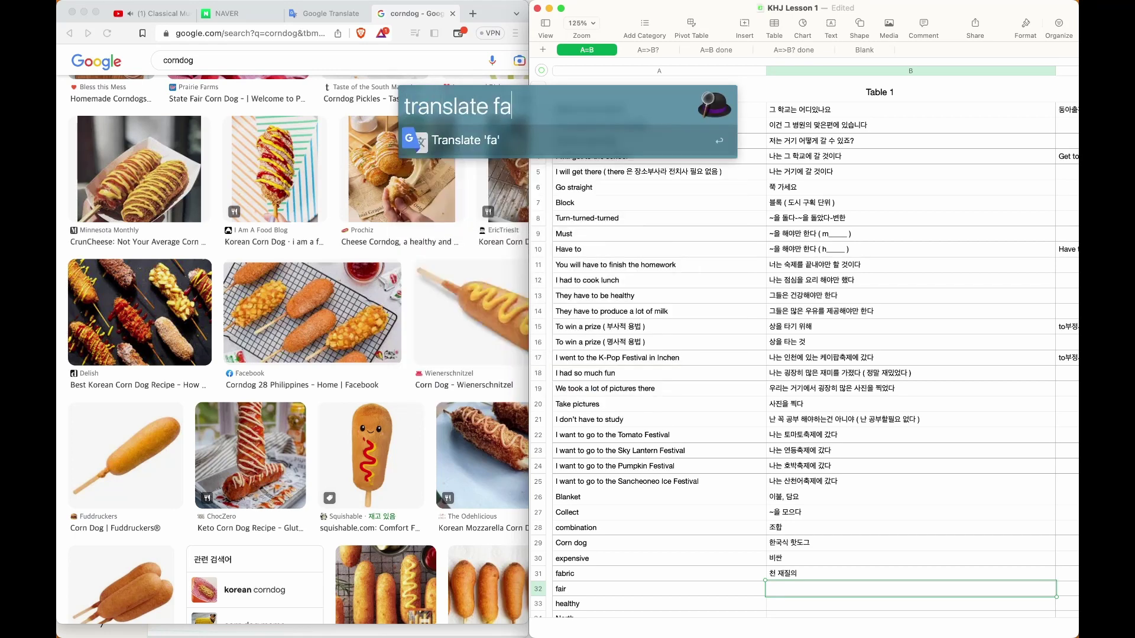
key("Return")
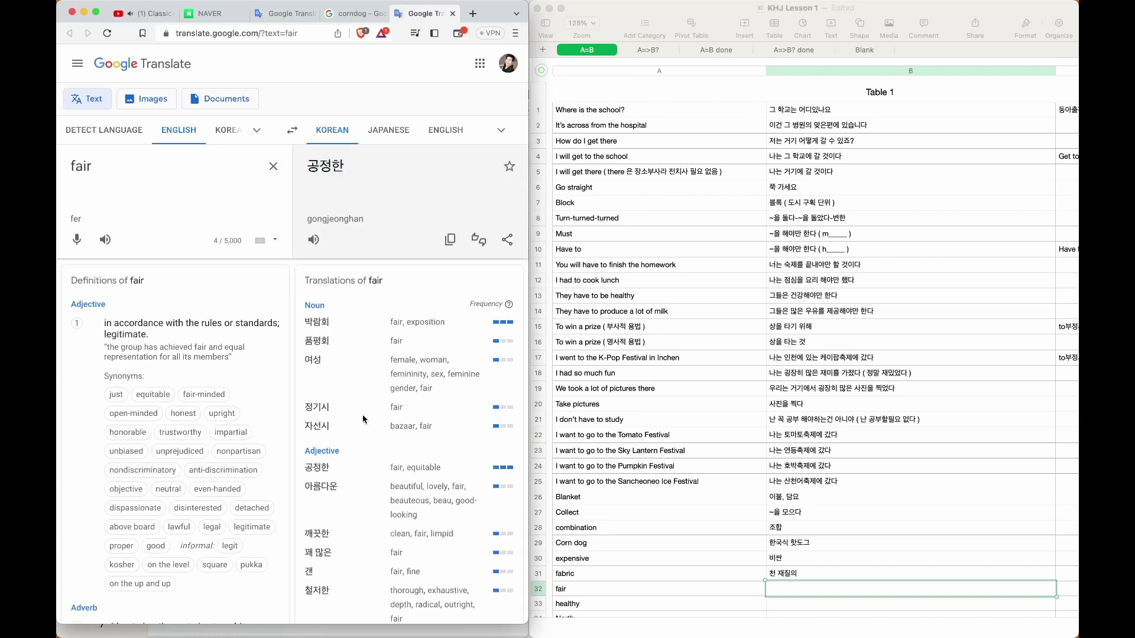
scroll(147, 294, "down", 3)
scroll(350, 214, "down", 6)
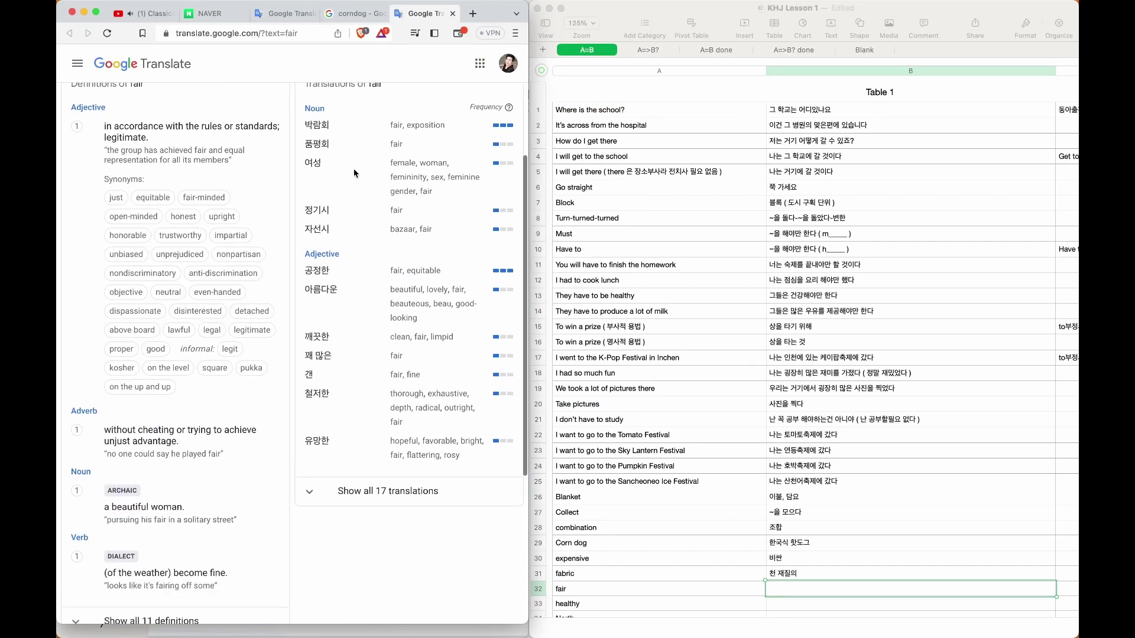
scroll(356, 236, "down", 2)
scroll(356, 236, "up", 10)
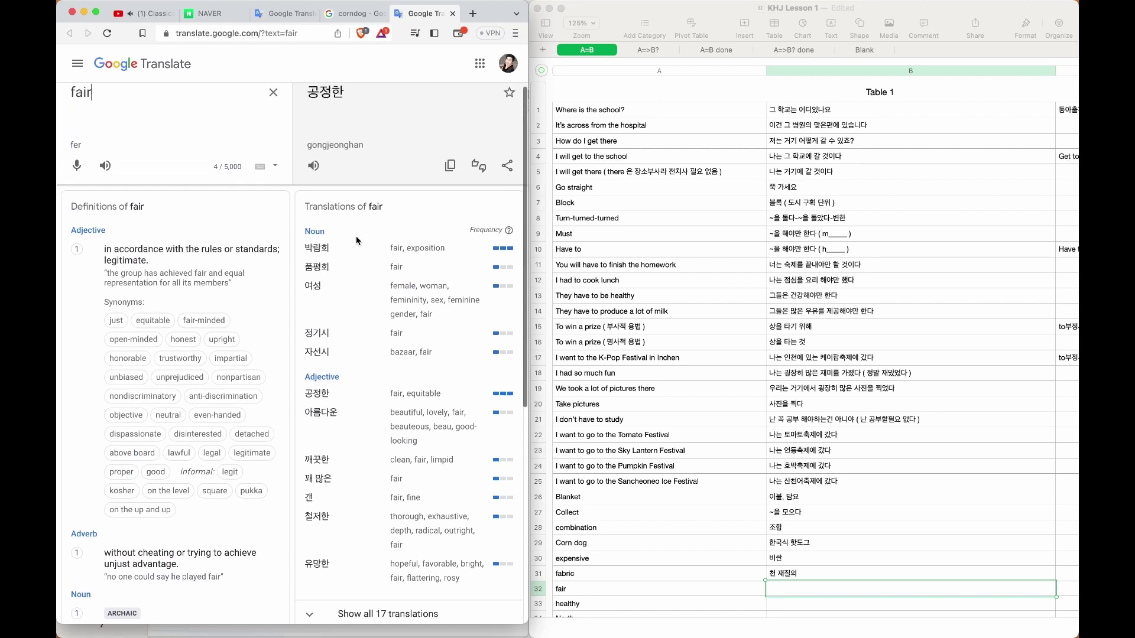
Fill in the table's Korean translations "박람회" for fair, "건강한" for healthy and "북쪽" for North
left_click(797, 592)
type("s")
key("BackSpace")
type("박람회")
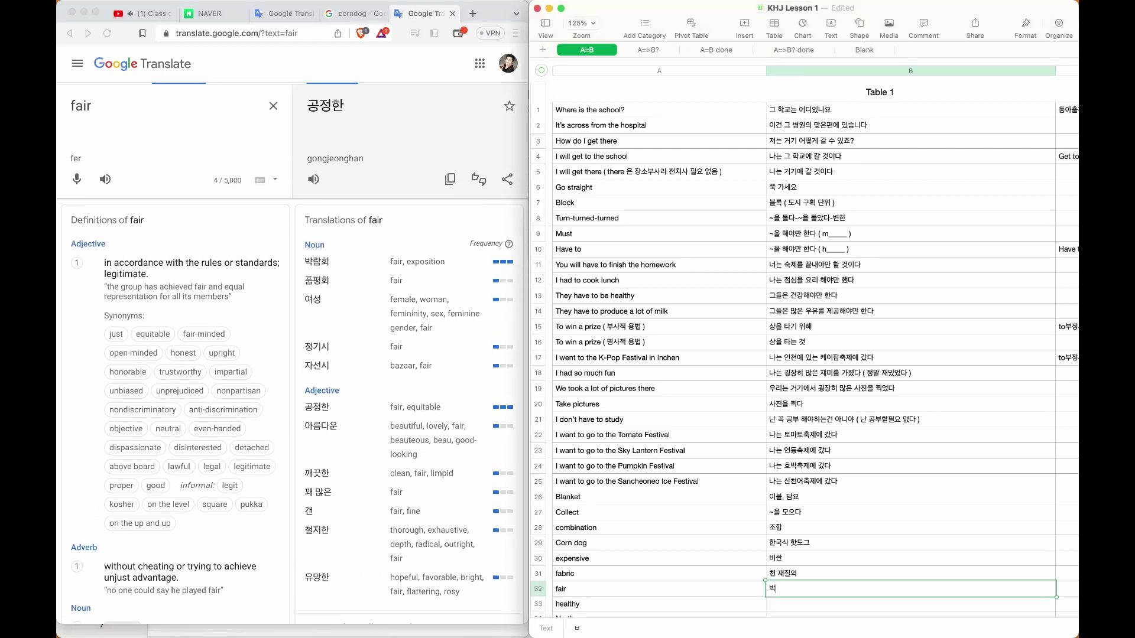
type("건강한")
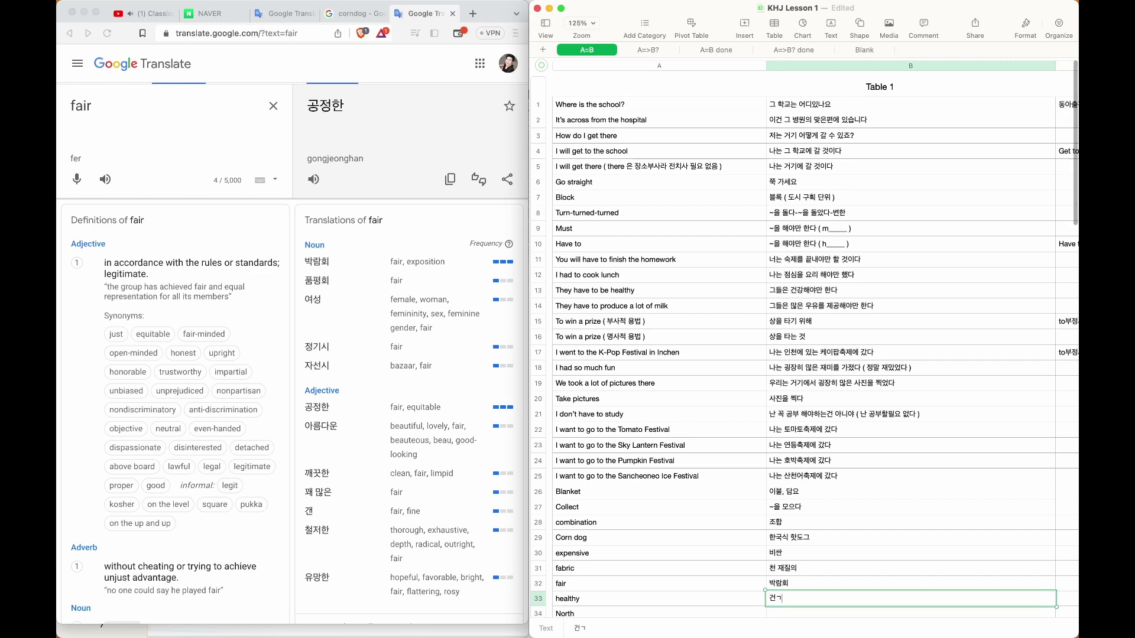
key("Return")
type("북쪽")
key("Return")
Enter "~을 생산하다" as the Korean translation of Produce
type("~을 제공하다")
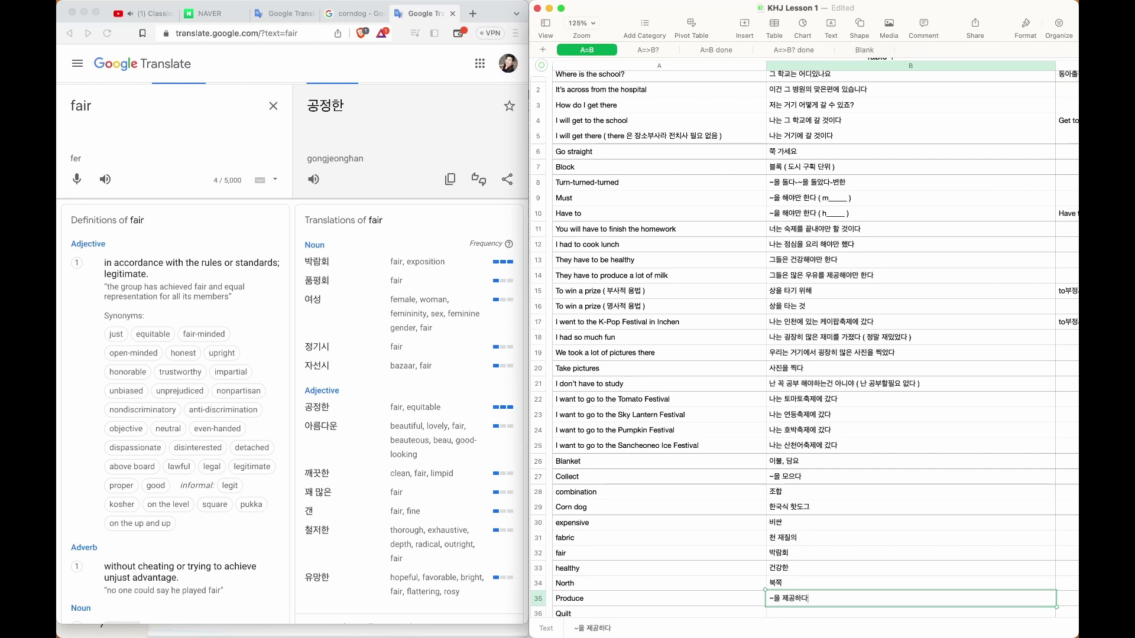
key("BackSpace")
key("BackSpace")
key("BackSpace")
key("BackSpace")
type("생산하다")
key("Return")
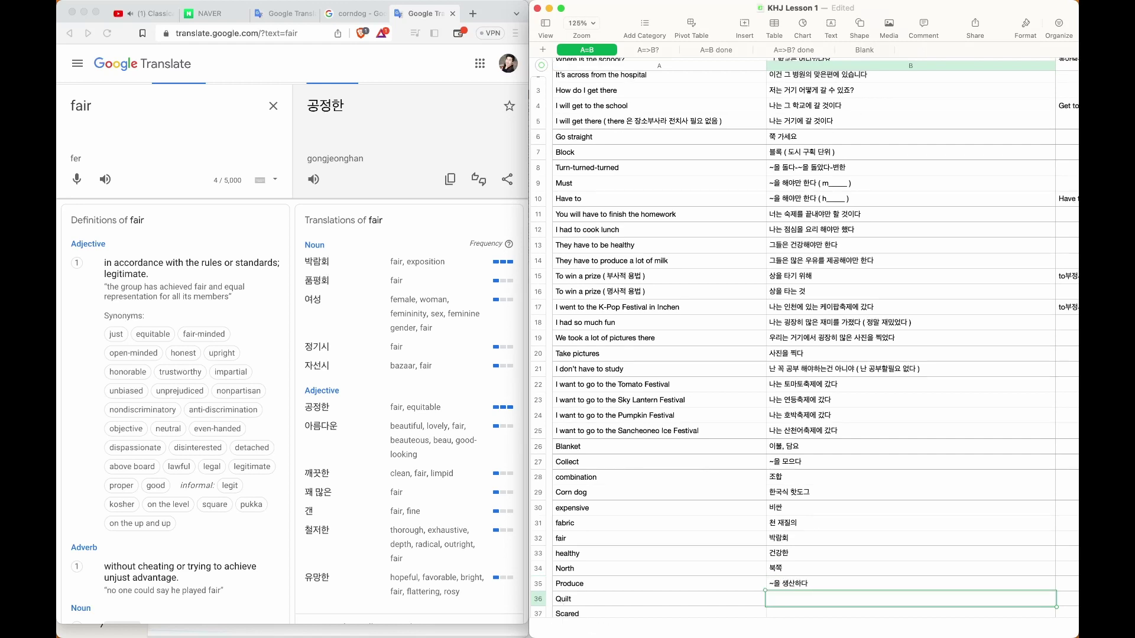
Look up "quilt" in Google Translate and review its Korean meanings
left_click(350, 142)
key("BackSpace")
key("BackSpace")
key("BackSpace")
key("BackSpace")
type("퀼트")
key("Return")
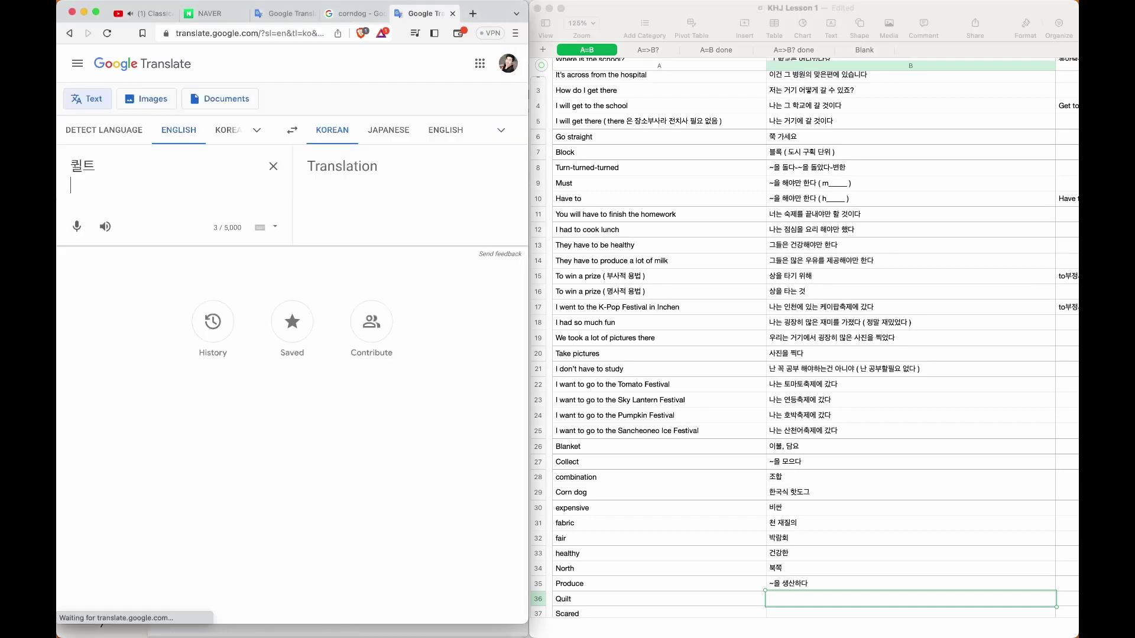
key("BackSpace")
key("BackSpace")
type("quilt")
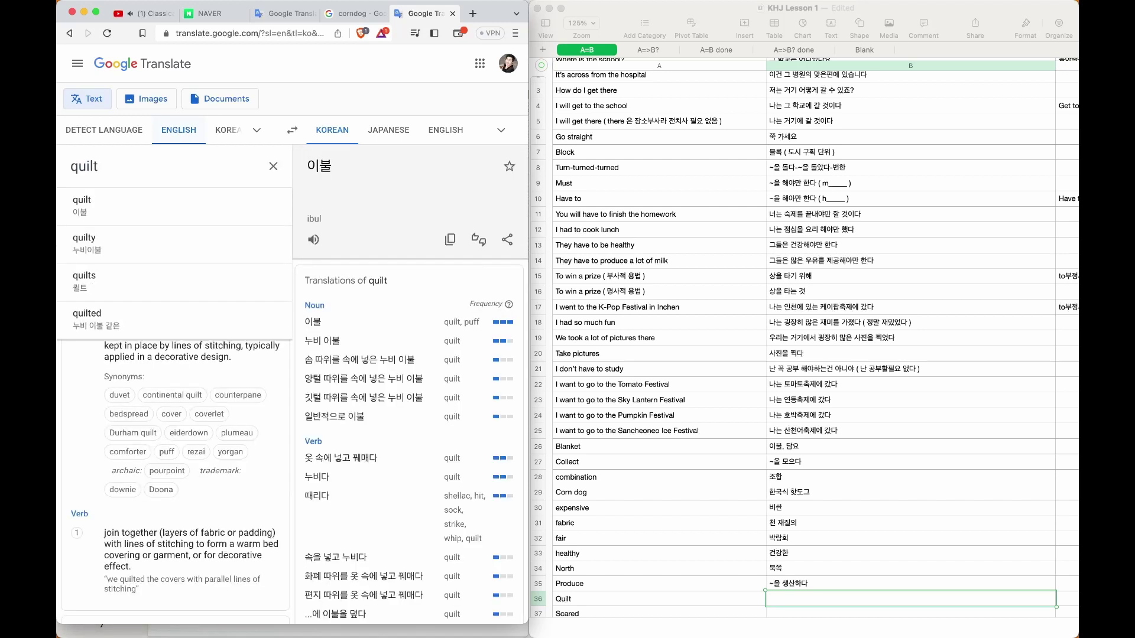
scroll(340, 331, "down", 5)
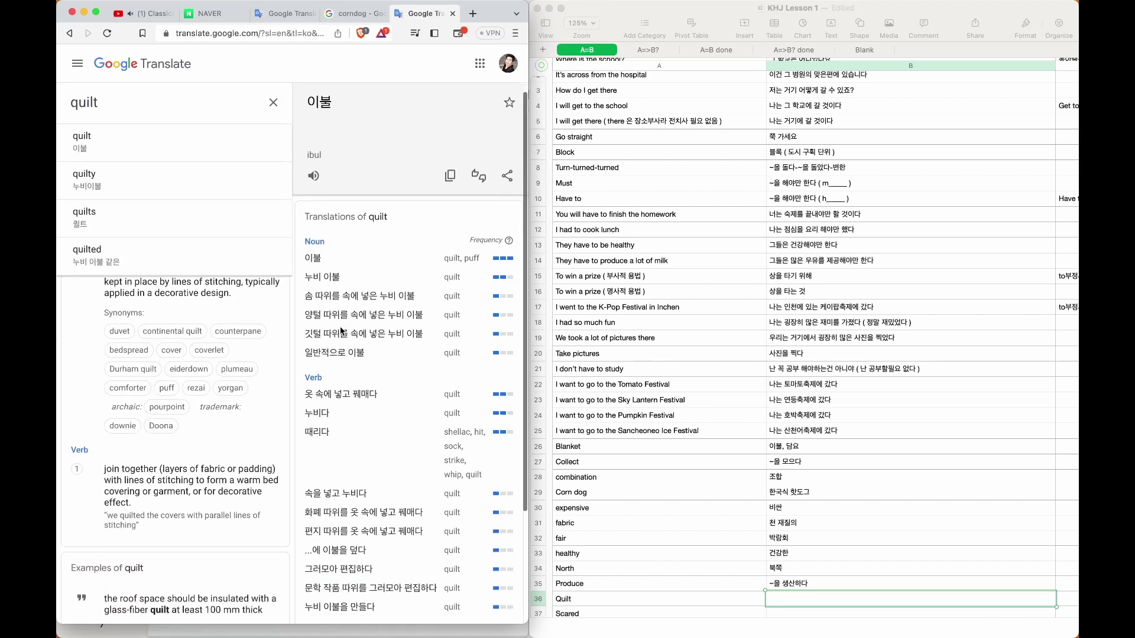
Switch to the scanned Lesson 2 textbook and check the Key Words & Phrases list on page 41
key("ctrl+Up")
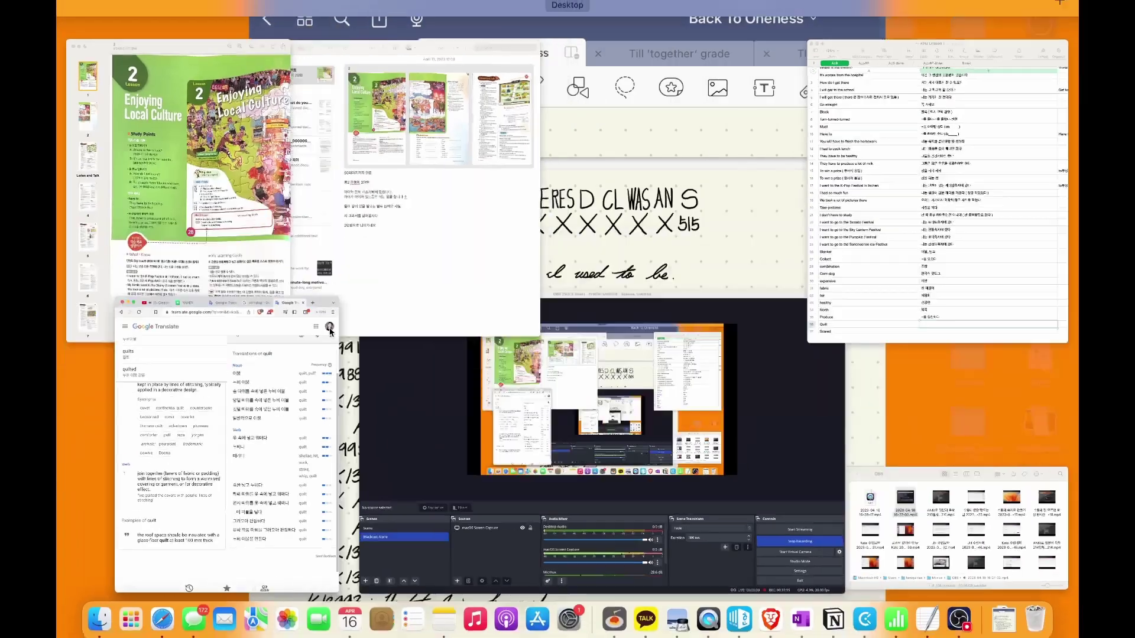
left_click(94, 195)
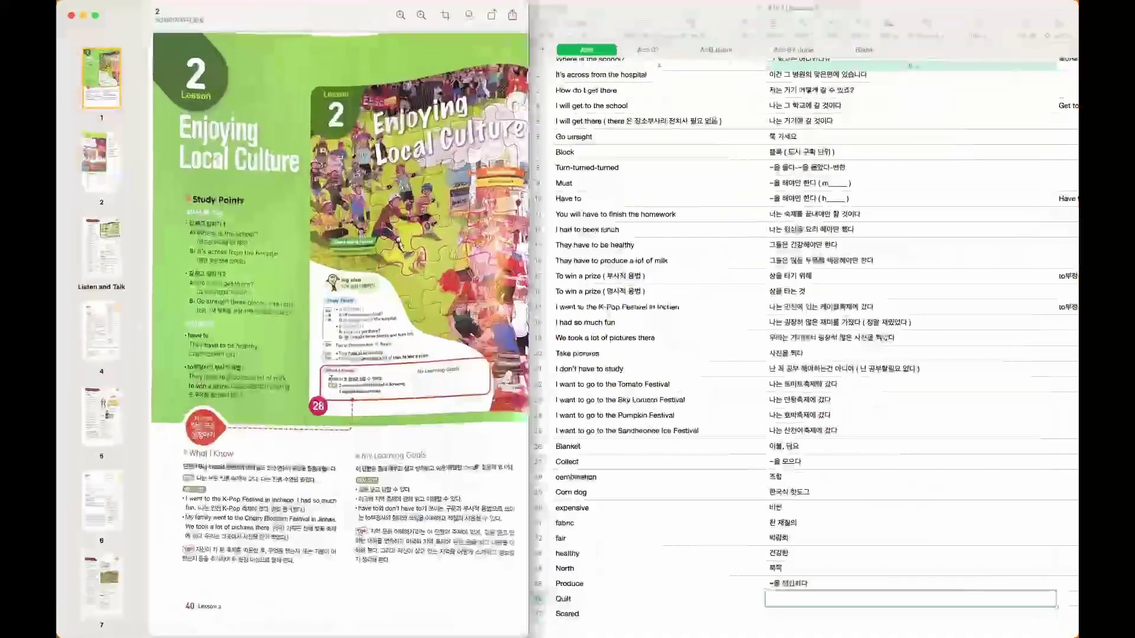
left_click(104, 173)
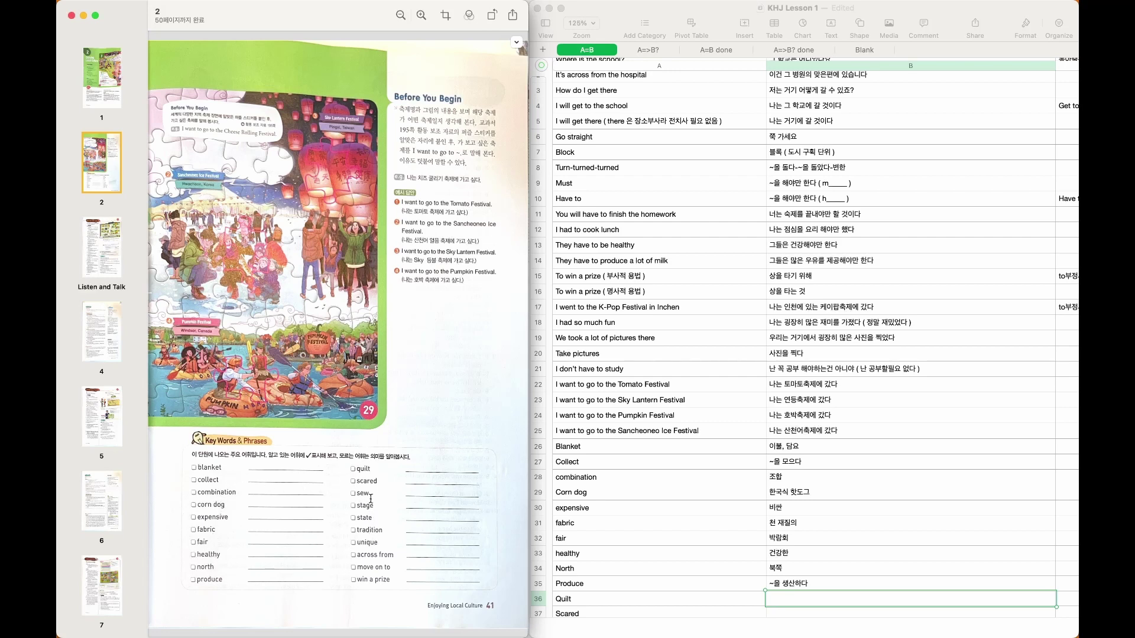
Look up "quilt" in the Daum English dictionary and read its Korean definitions
key("alt+space")
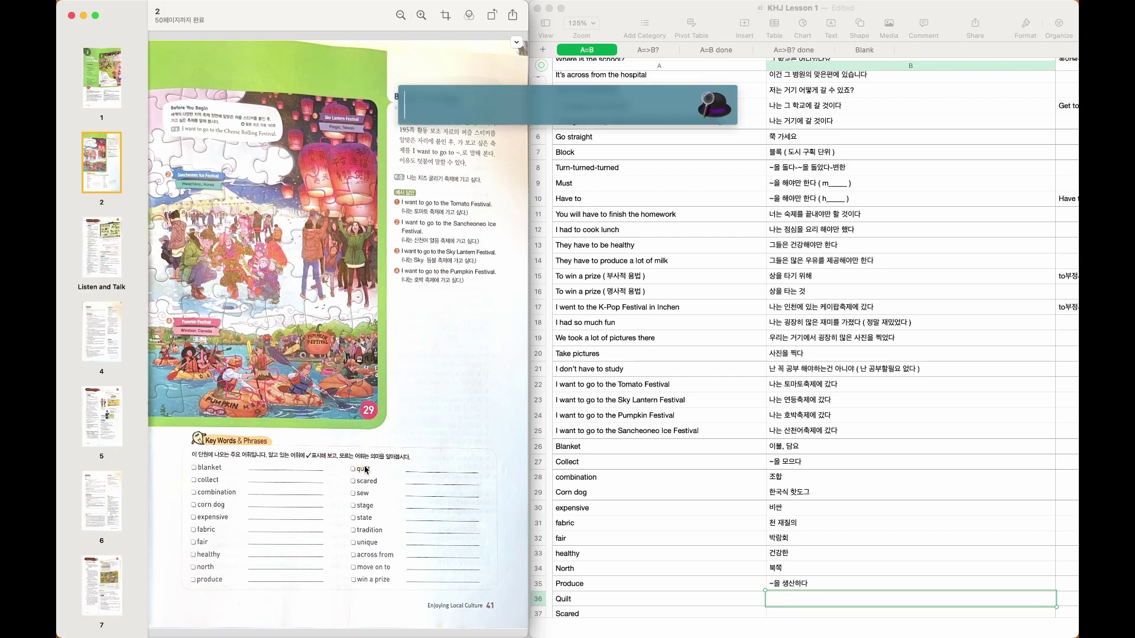
type("ed quiltquilt")
key("BackSpace")
key("BackSpace")
key("BackSpace")
key("BackSpace")
key("BackSpace")
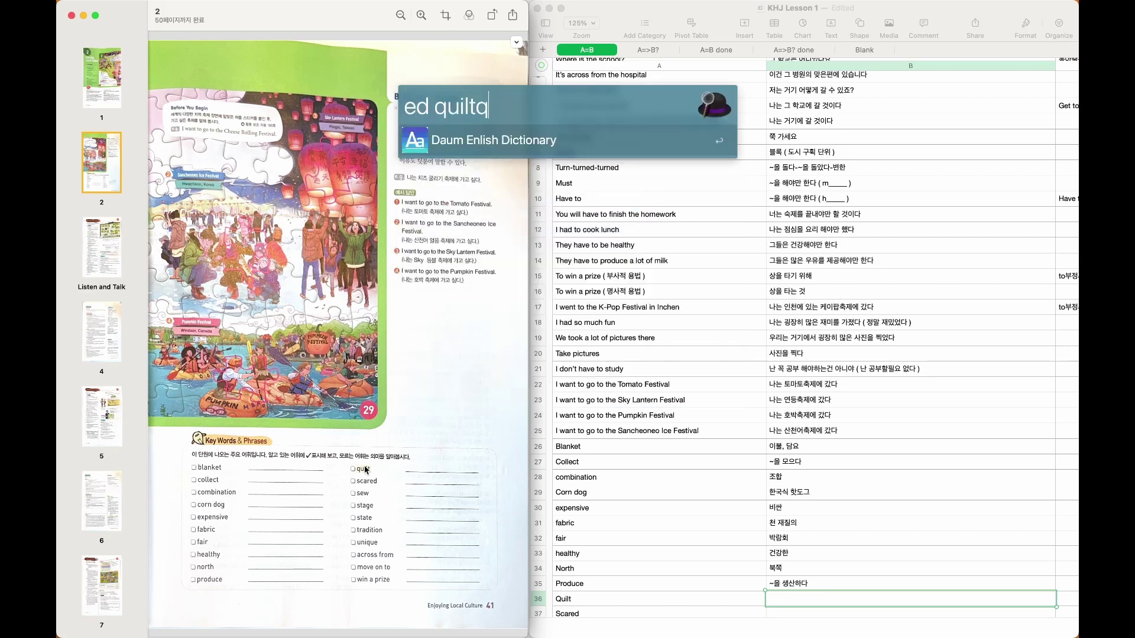
key("Return")
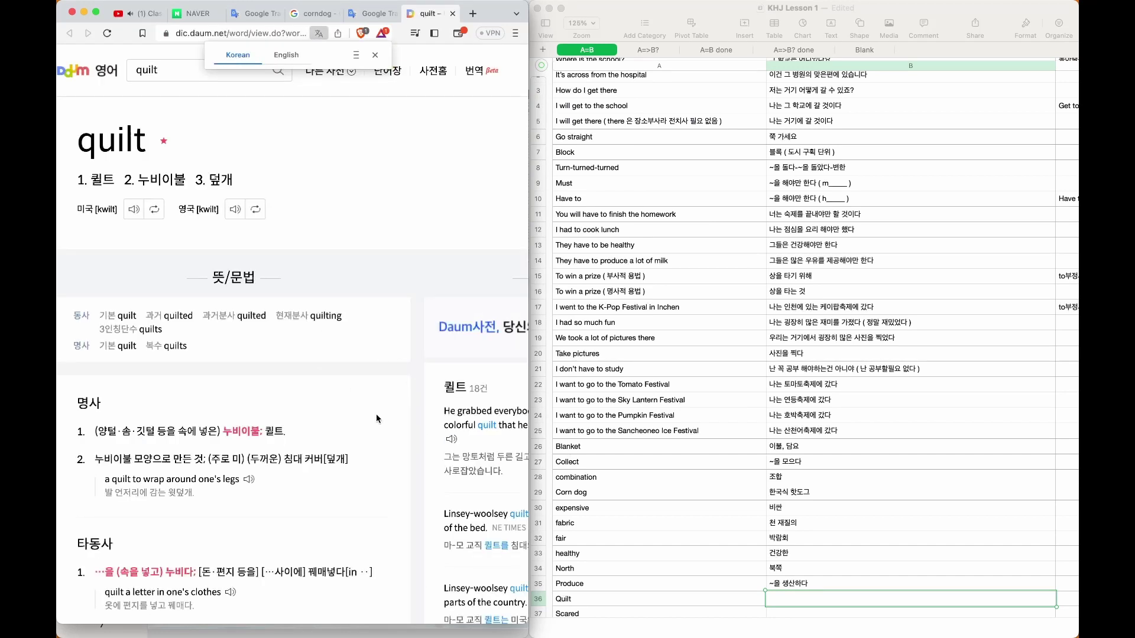
Enter "누비이불" as the Korean translation of Quilt in the vocabulary table
left_click(784, 601)
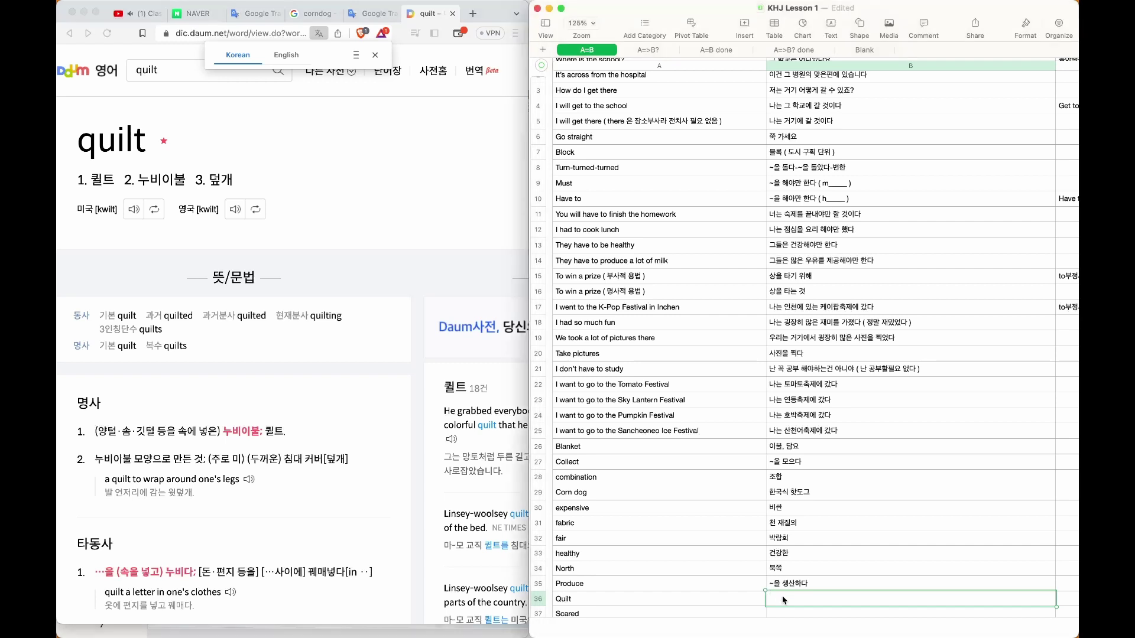
type("누비이불")
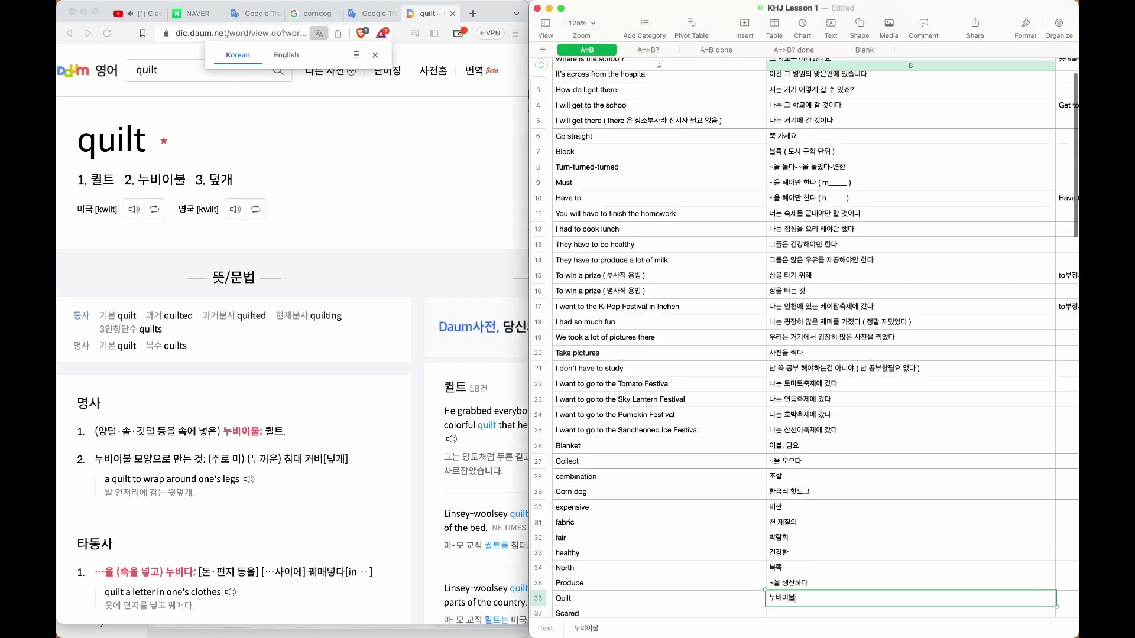
key("Return")
Search Google Images for "quilt" and look through the pictures
key("alt+space")
type("img qui")
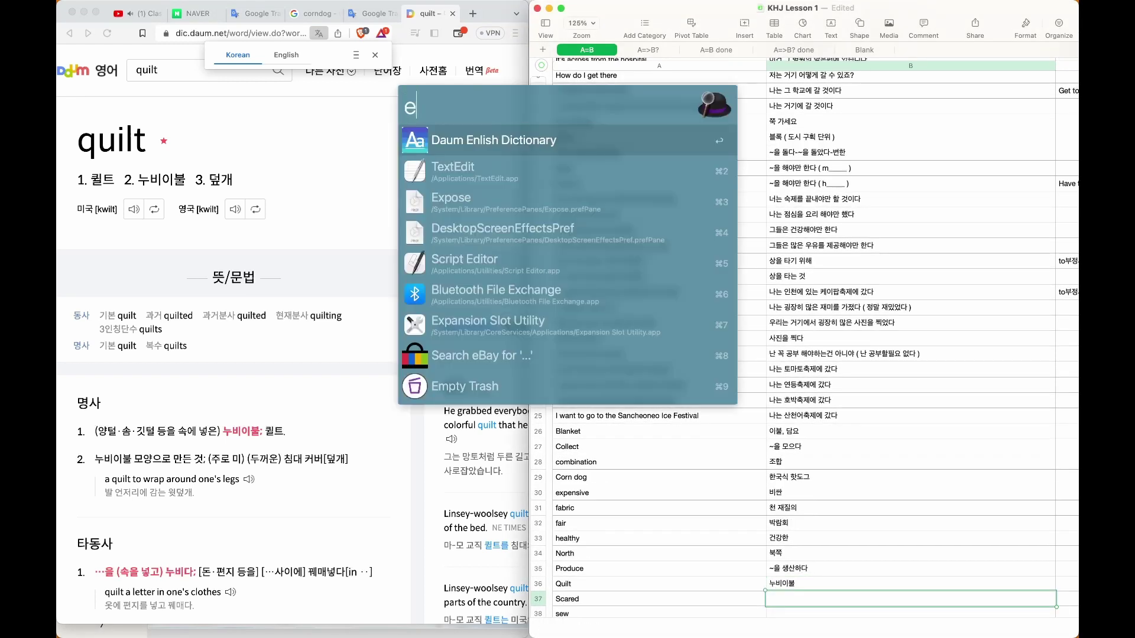
type("lt")
key("Return")
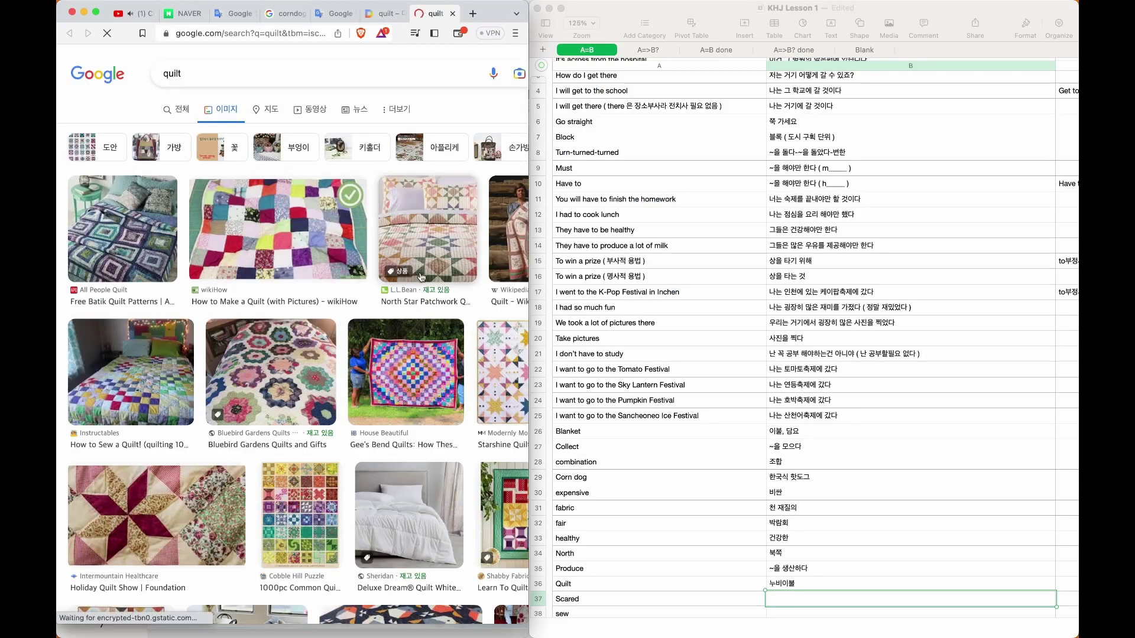
scroll(170, 396, "down", 5)
scroll(170, 397, "up", 5)
scroll(170, 397, "down", 1)
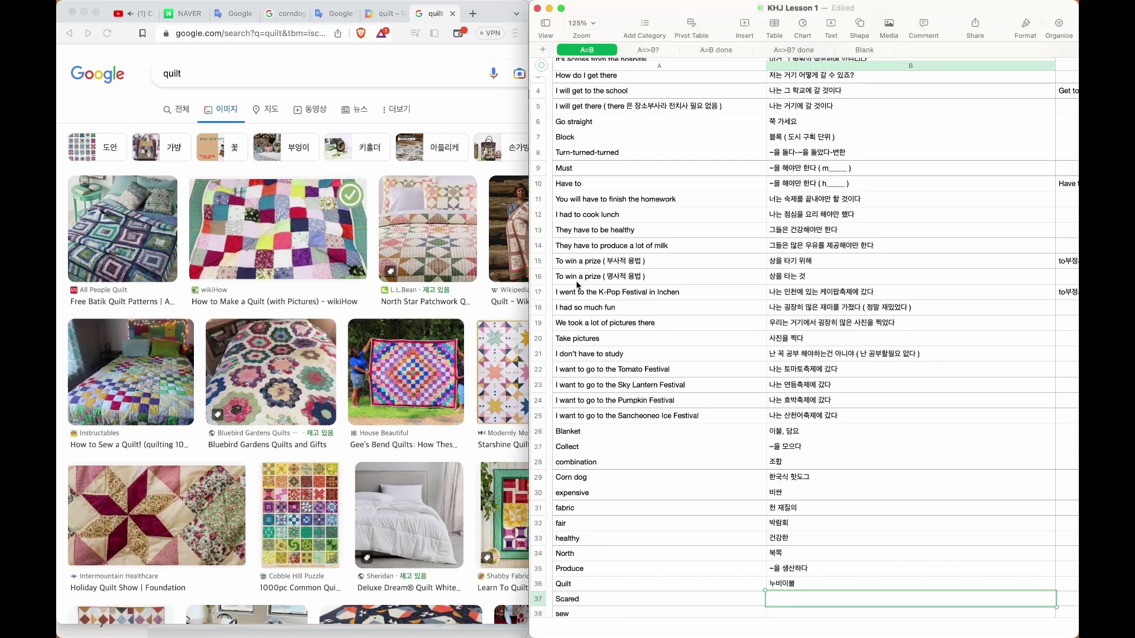
Bring the scanned textbook back beside the vocabulary table and enter "겁먹은" as the Korean translation of Scared
key("super+Tab")
left_click(812, 551)
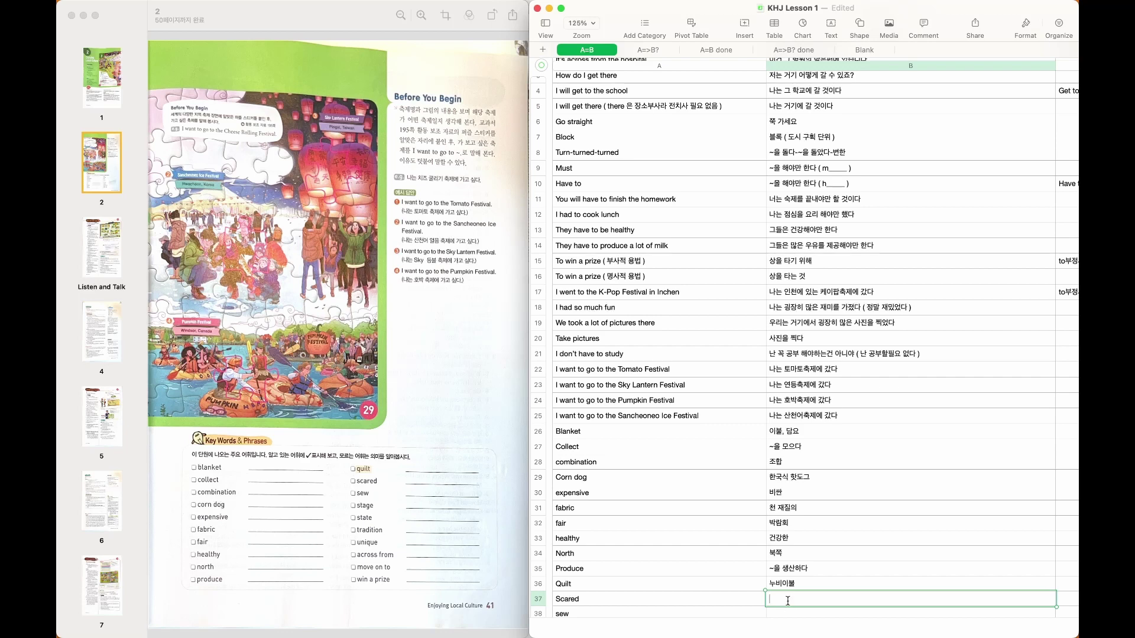
type("겁먹은")
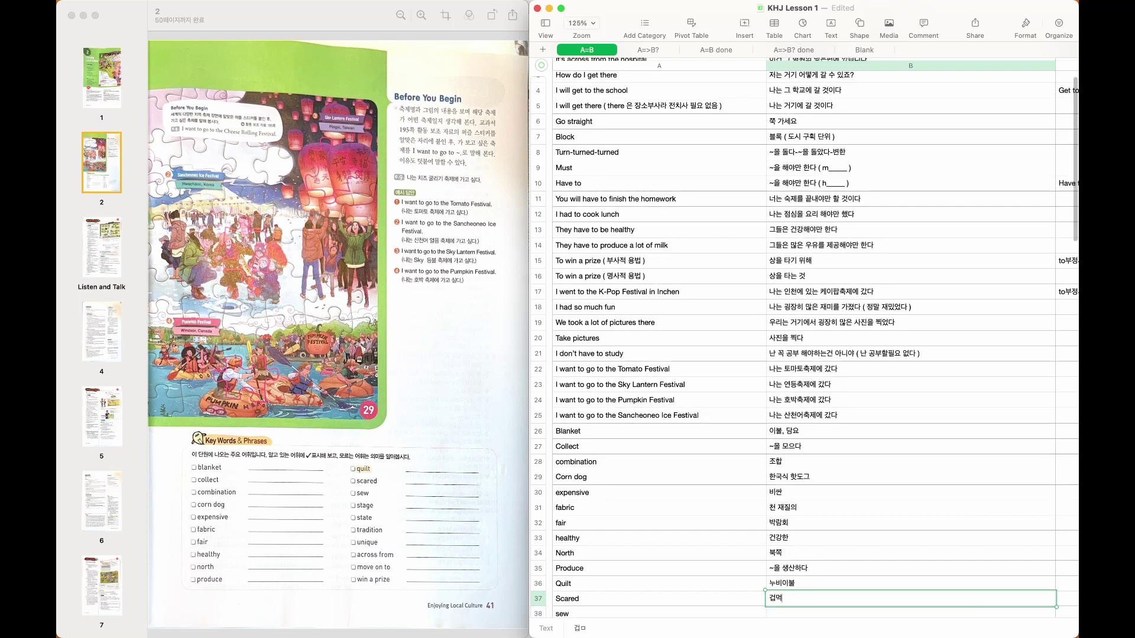
key("Return")
Enter "바느질하다" as the Korean translation of sew and "무대" for Stage in the vocabulary table
type("ㄴ")
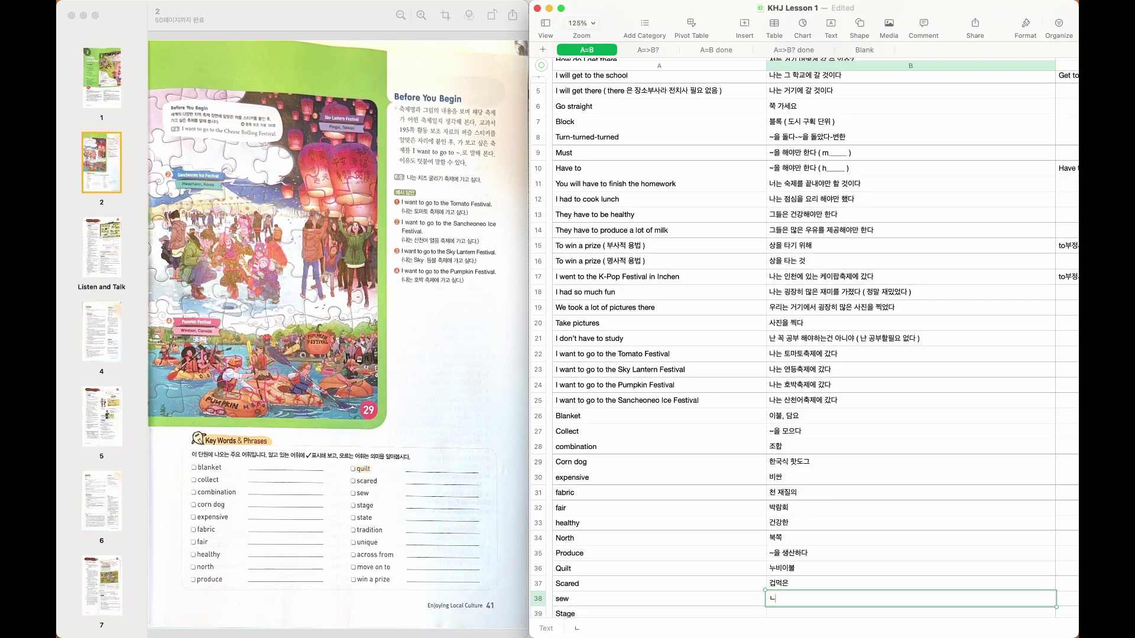
type("느질하다")
key("Return")
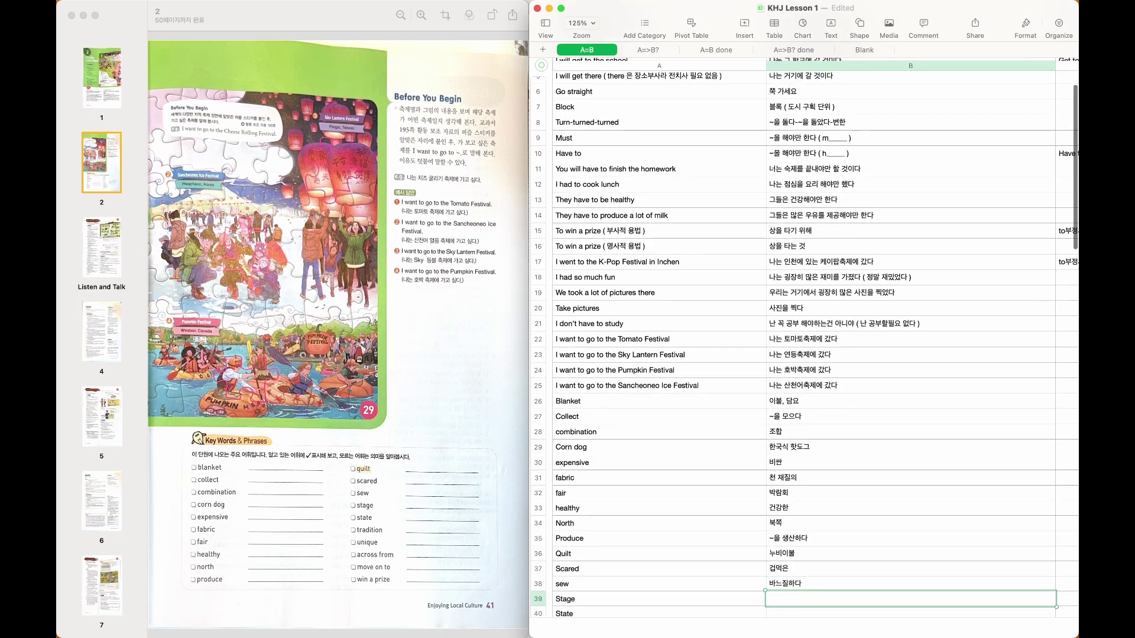
type("ㅁㅜ대")
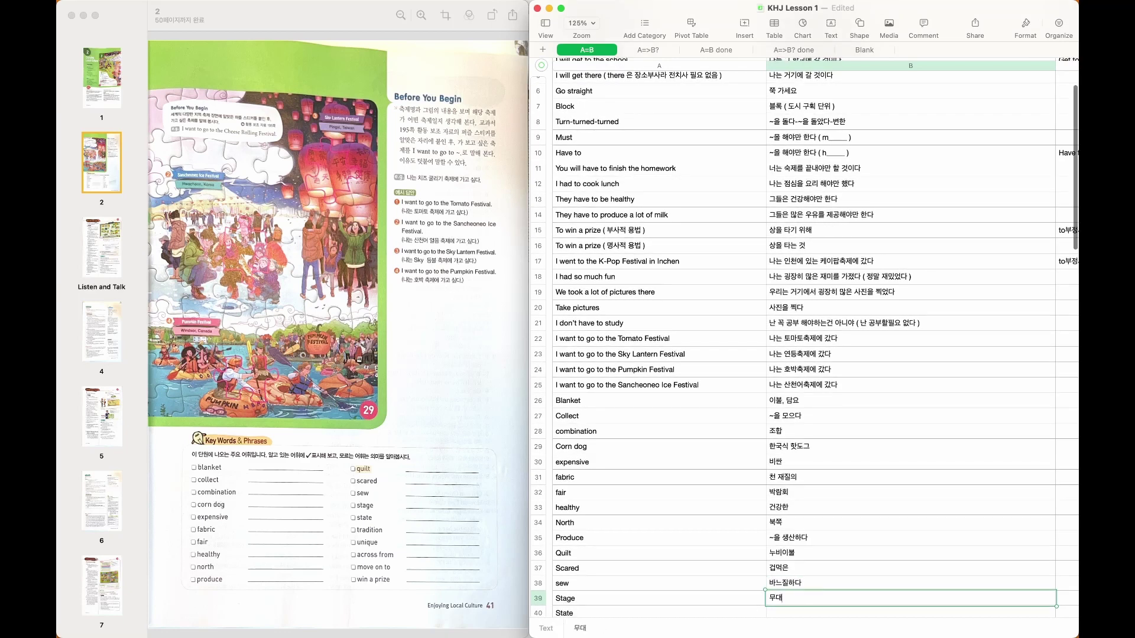
key("Return")
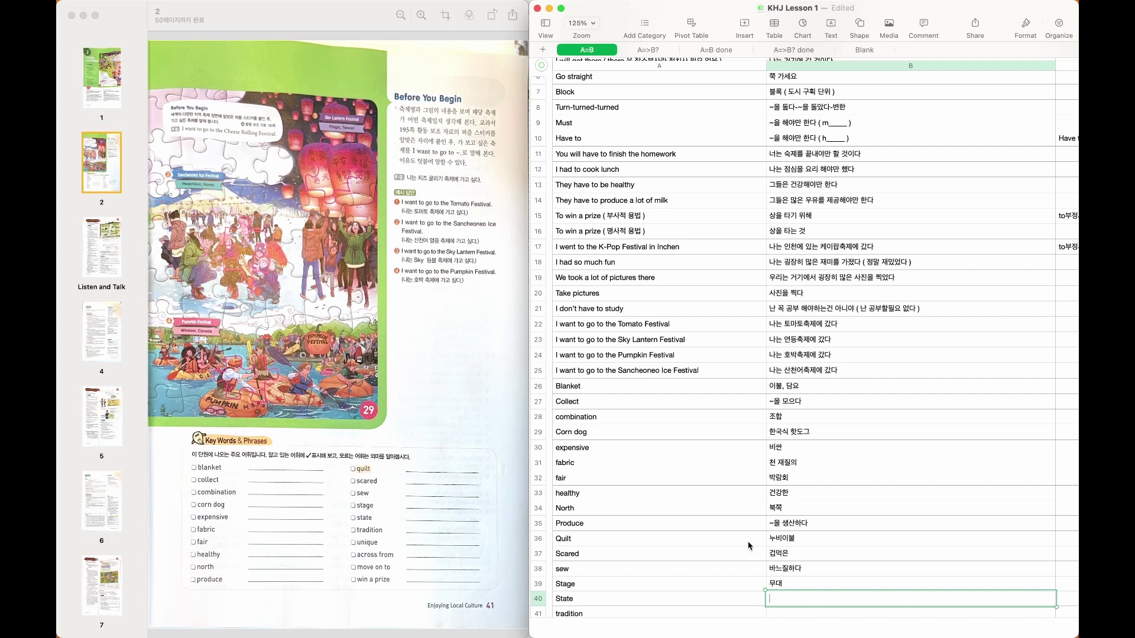
Enter "주" as the Korean translation of State and "전통" for tradition
type("주 (")
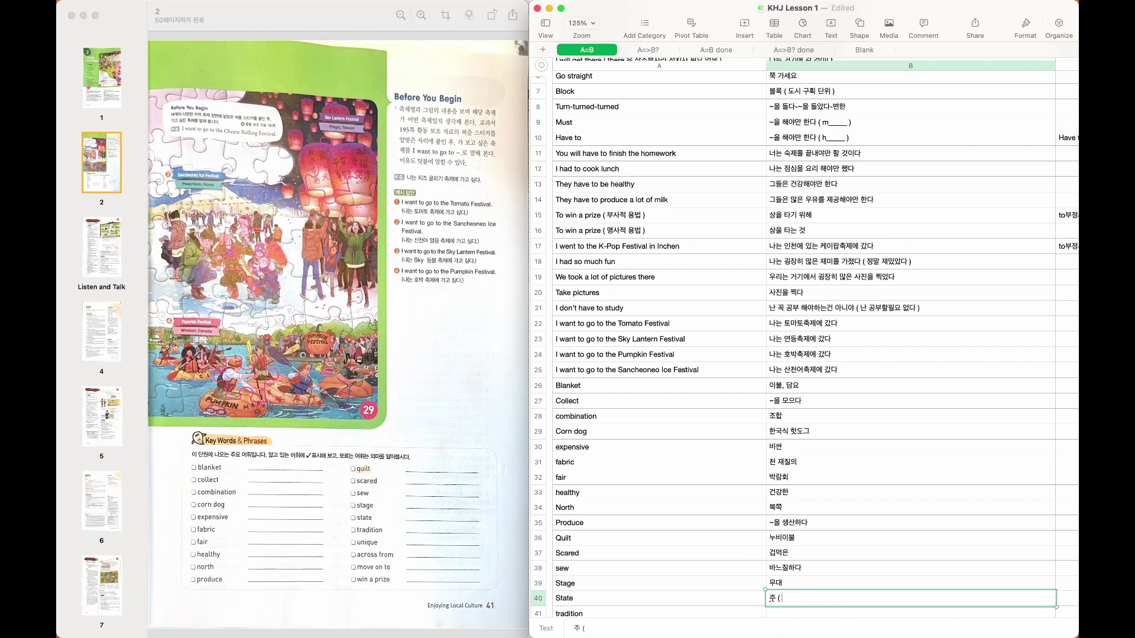
type(" 미국의")
key("BackSpace")
key("BackSpace")
key("BackSpace")
key("Return")
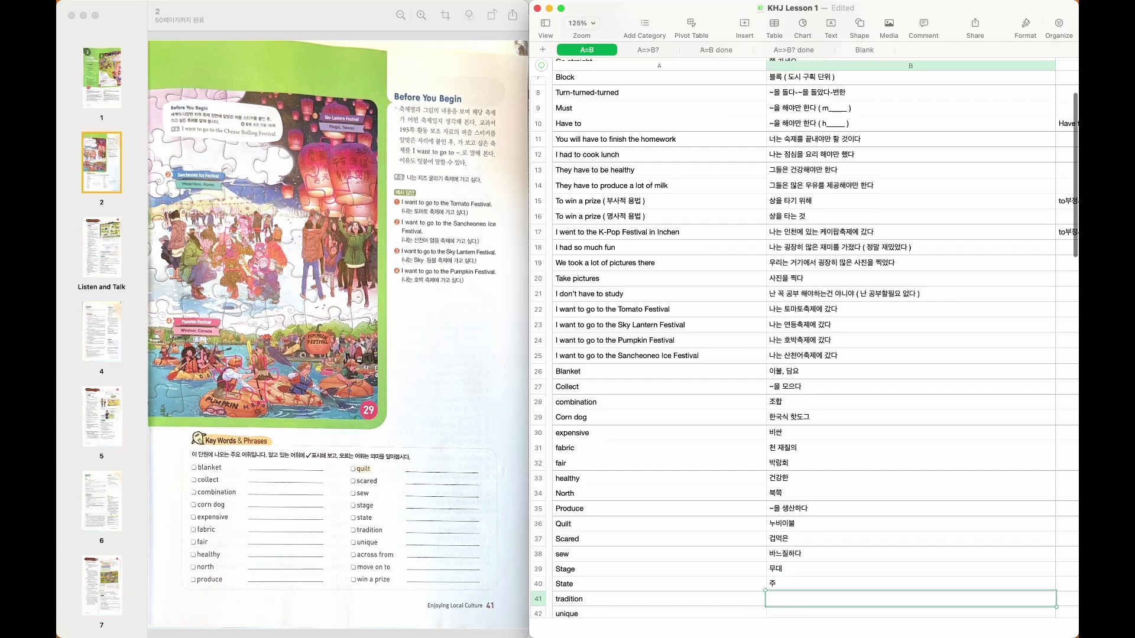
type("저ㄴ통")
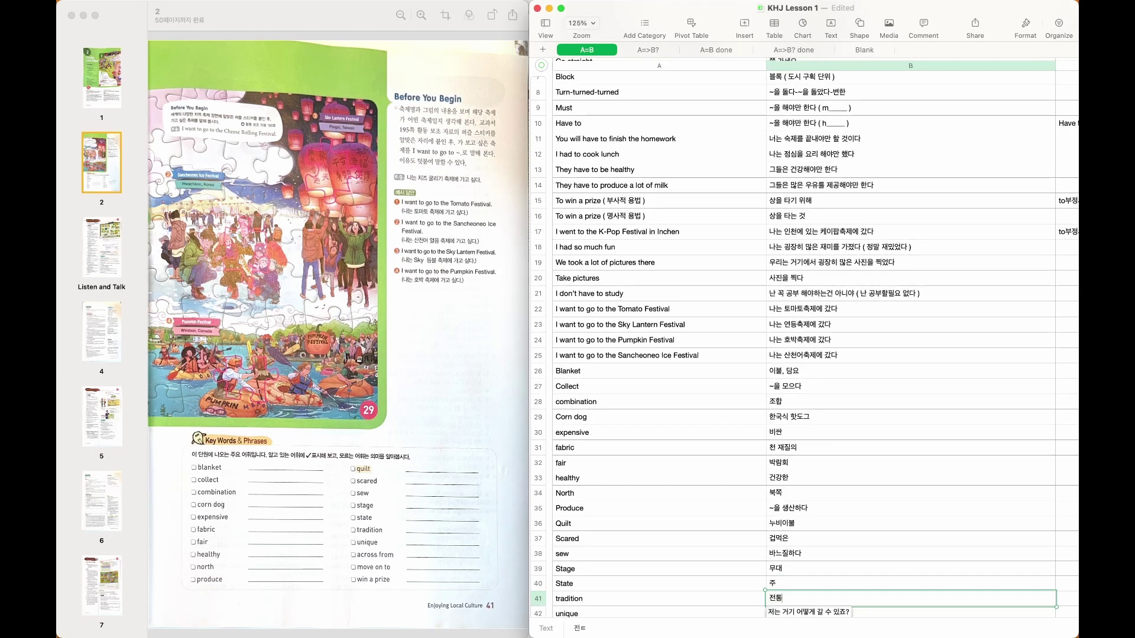
key("Return")
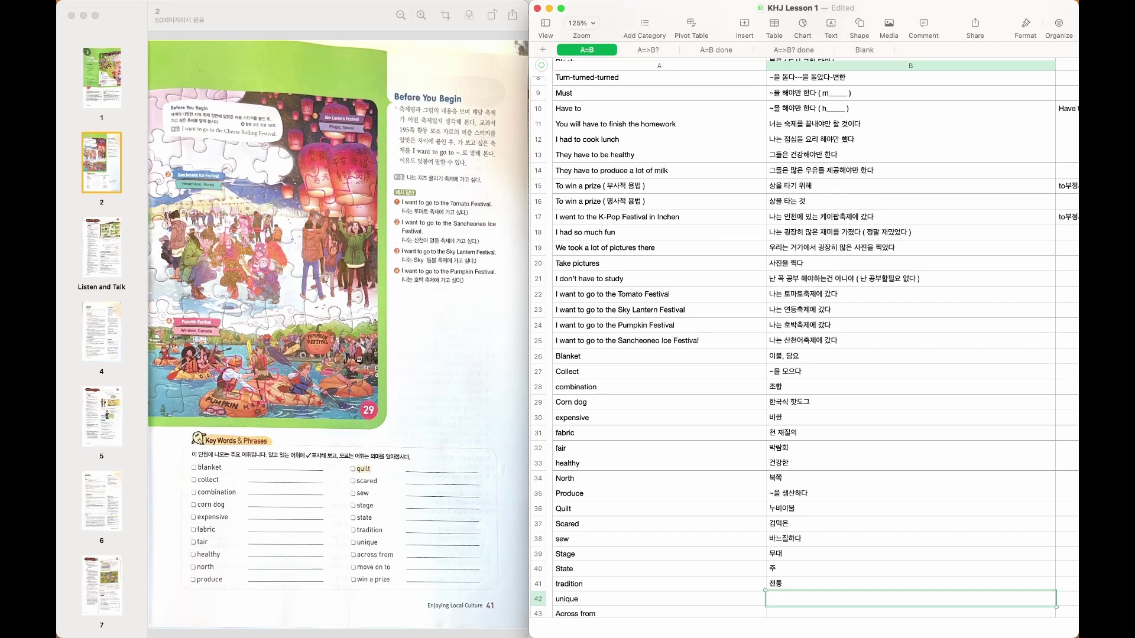
Look up the Korean translation of "unique" in Google Translate
key("alt+space")
type("tran")
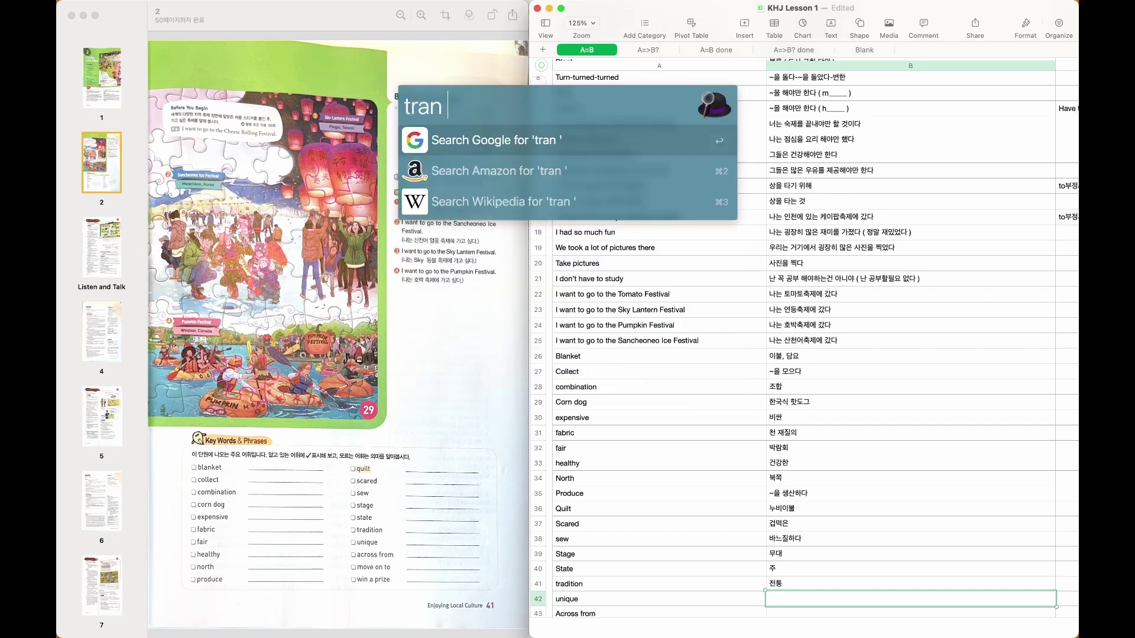
type("slate unique")
key("Return")
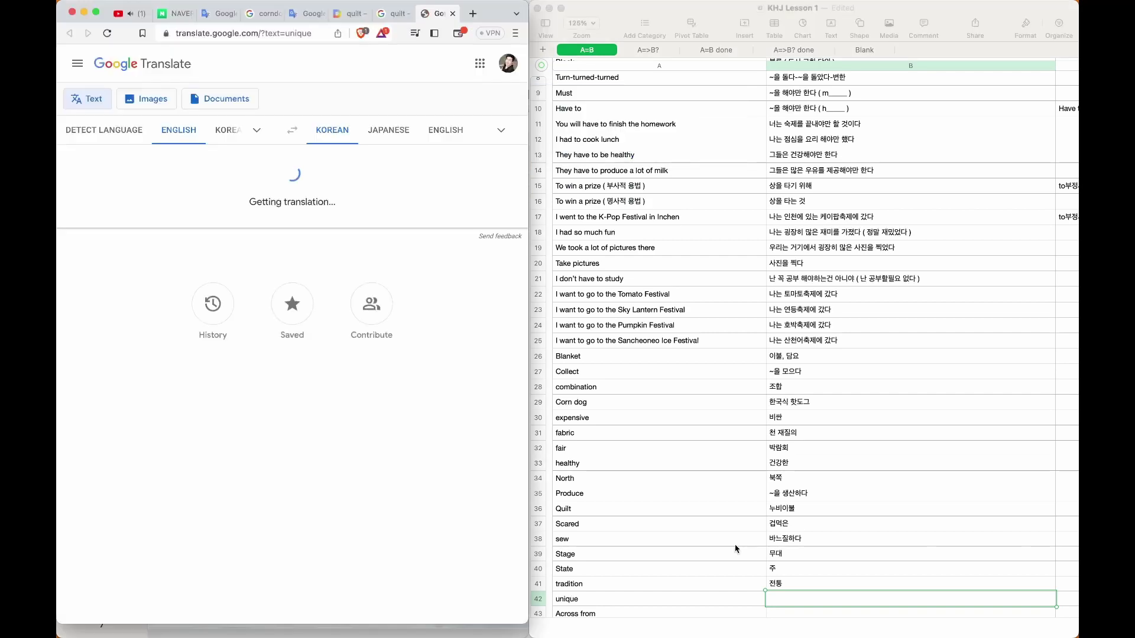
Enter "고유한" as the Korean translation of unique and "~의 맞은편에" for Across from in the vocabulary table
left_click(792, 581)
type("rhdb")
key("BackSpace")
key("BackSpace")
key("BackSpace")
key("BackSpace")
type("고유한")
key("Return")
type("~의 맞은편에")
key("Return")
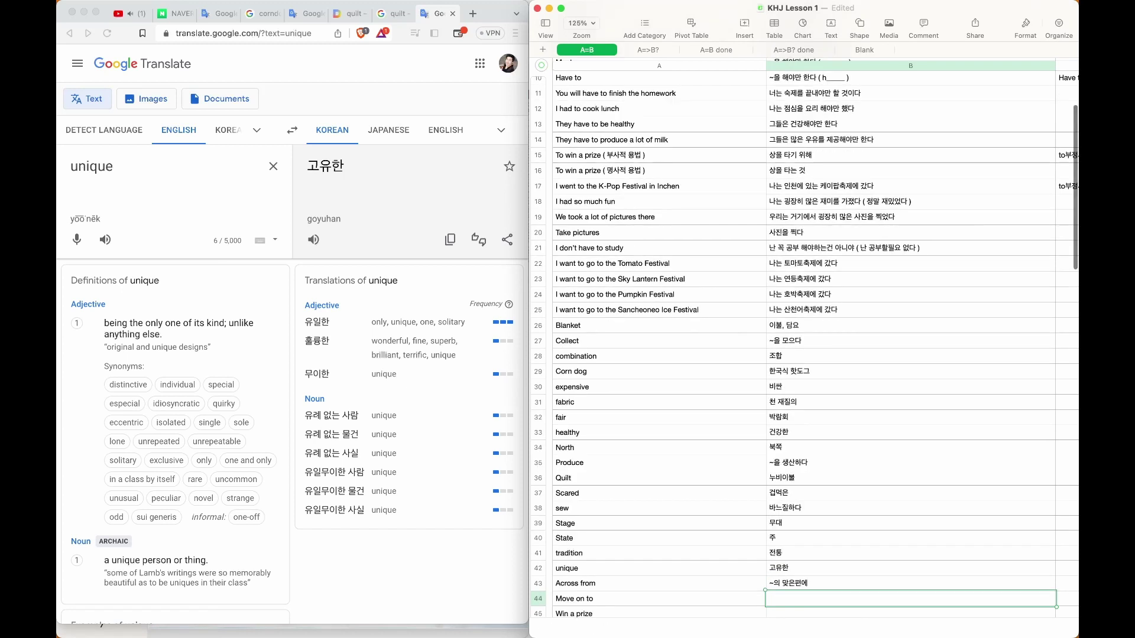
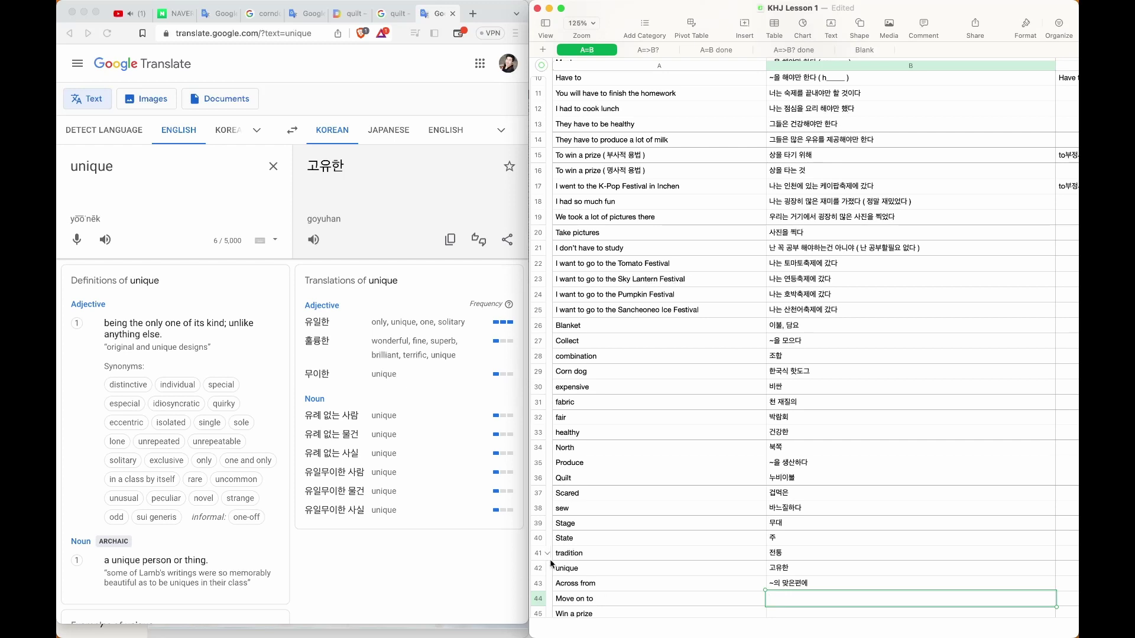
Delete the "Move on to" row and enter "상을 타다" as the Korean translation of Win a prize
right_click(537, 600)
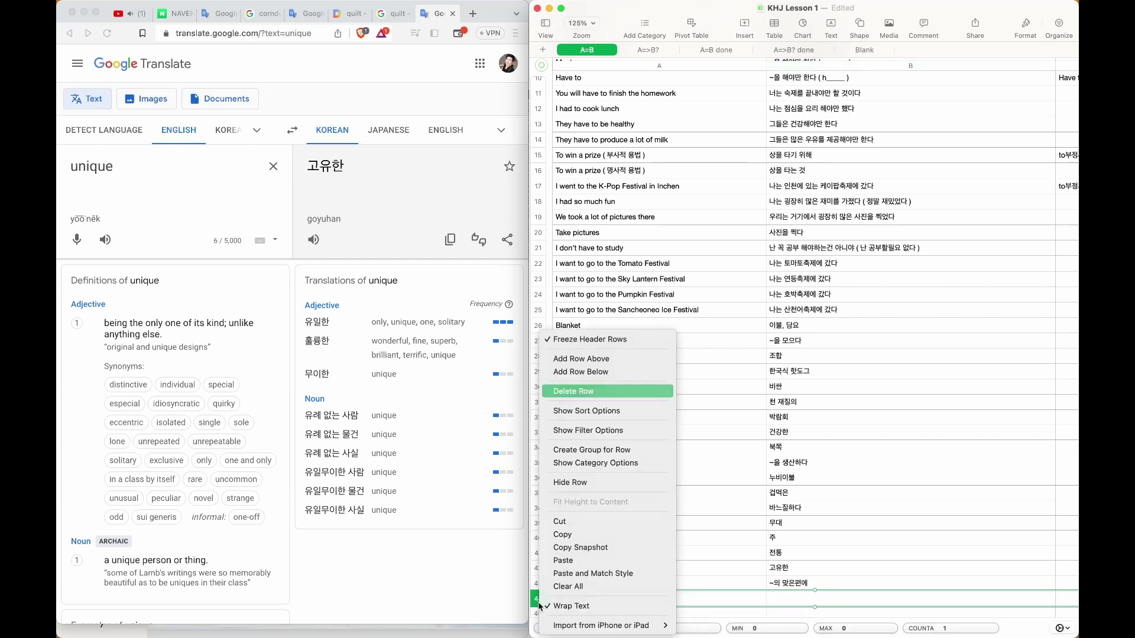
left_click(539, 606)
left_click(798, 597)
type("상을 타다")
key("Return")
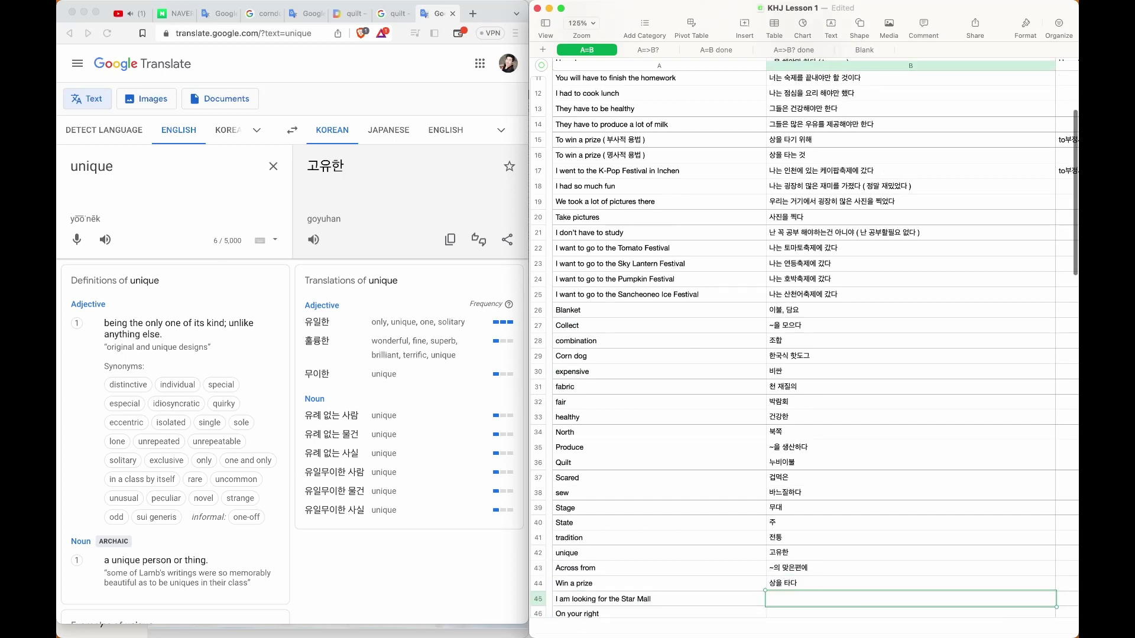
Translate "I am looking for the Star Mall" as "저는 Star Mall 을 찾고있어요" and "On your right" as "너의 오른쪽에"
type("저는 Star")
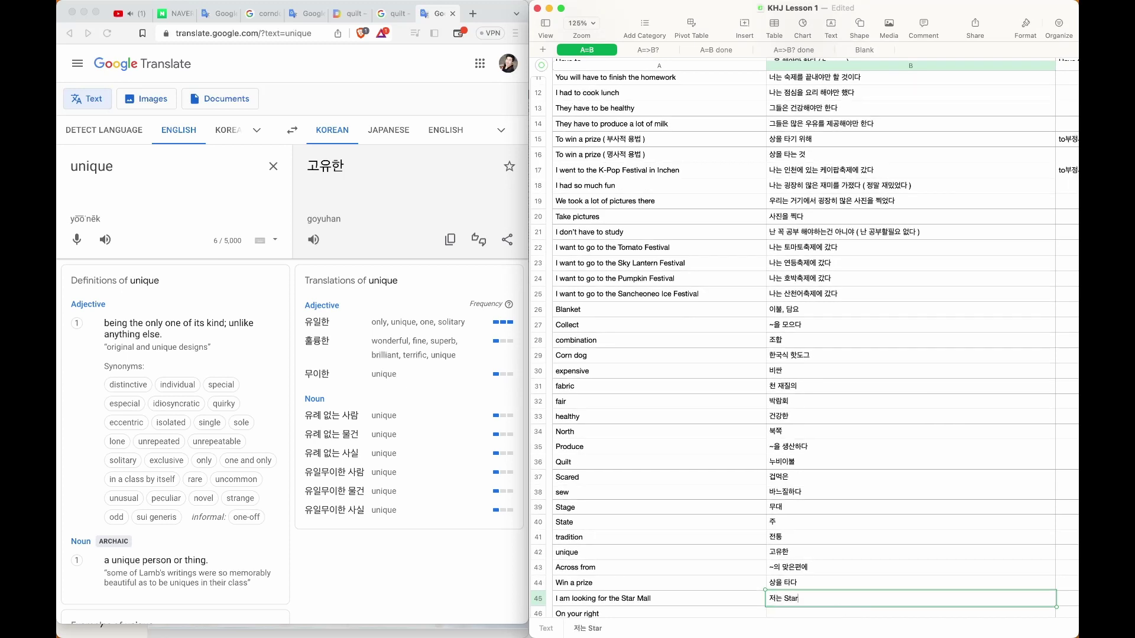
type(" Mall 을 찾고있어요")
key("Return")
type("너의 오른쪽에")
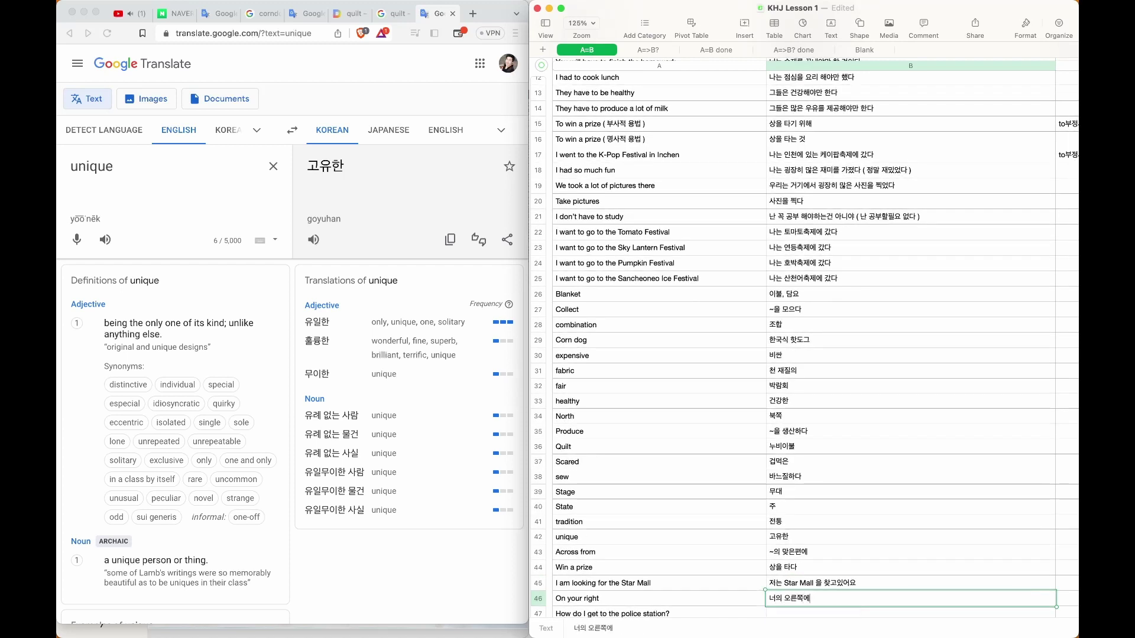
key("Return")
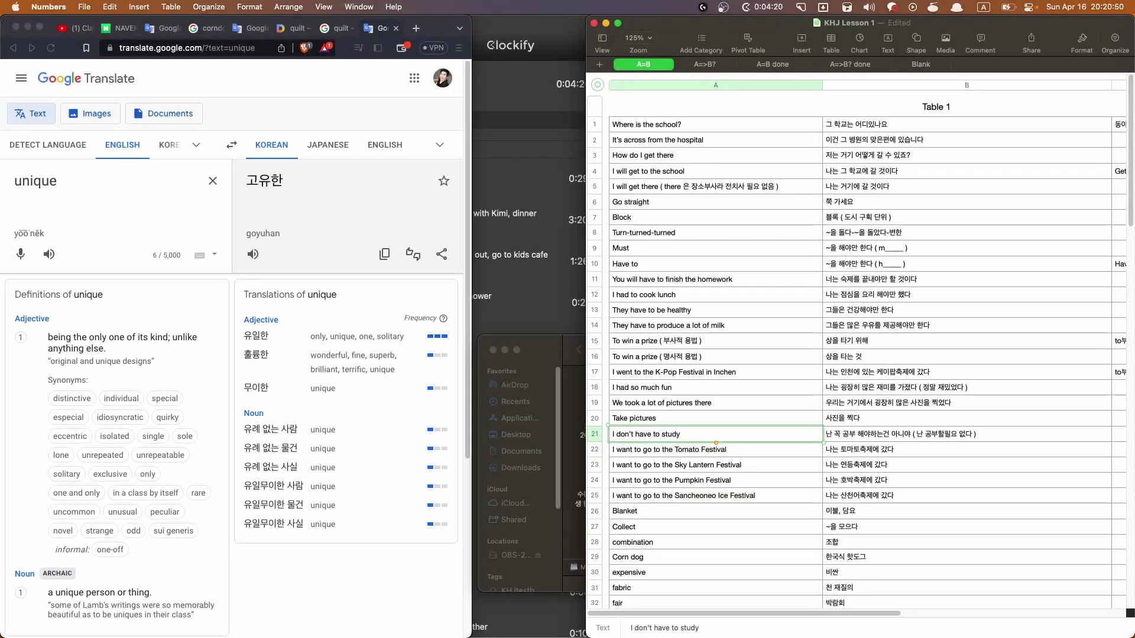
Look through the entries following "On your right" to see which ones still need Korean translations
left_click(771, 544)
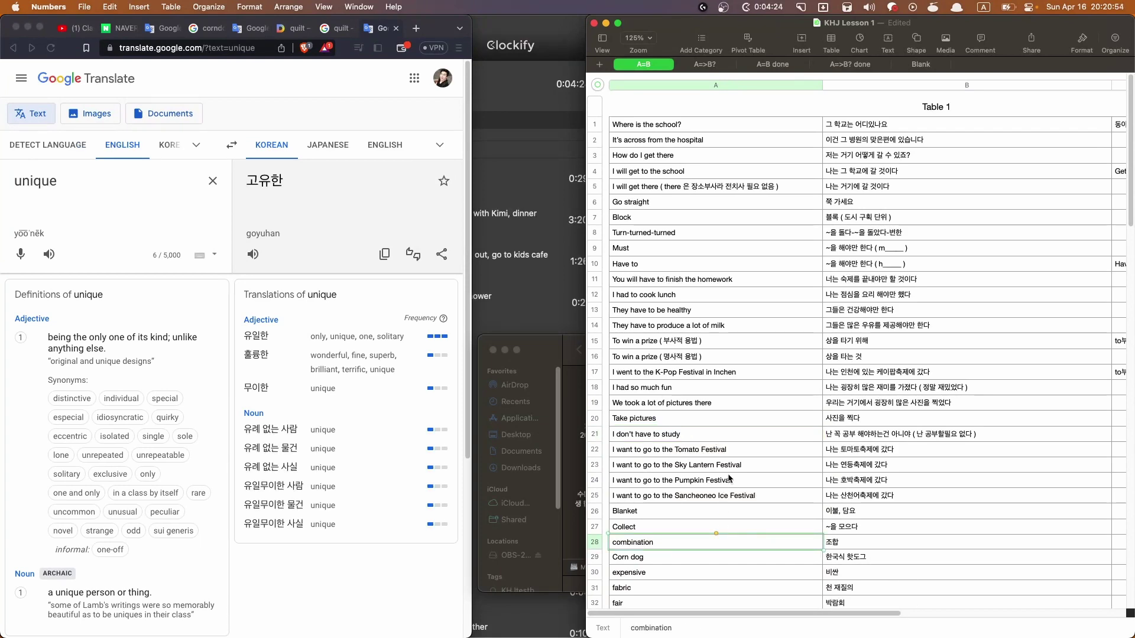
scroll(729, 478, "down", 3)
scroll(728, 473, "down", 10)
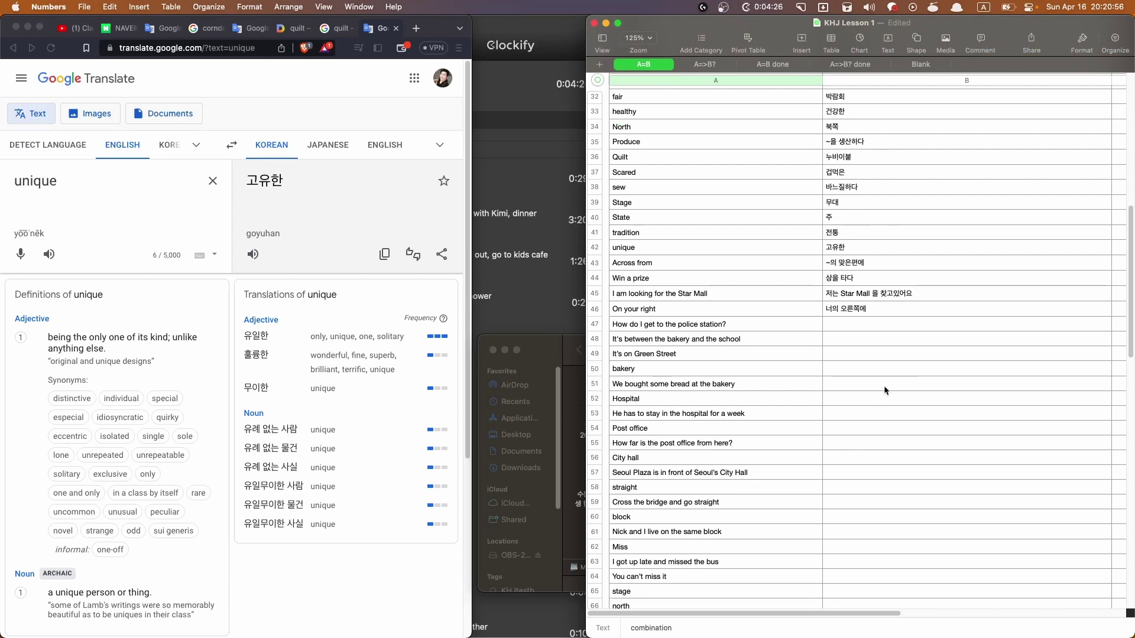
left_click(882, 387)
key("Down")
key("Down")
key("Down")
key("Down")
key("Down")
key("Down")
key("Down")
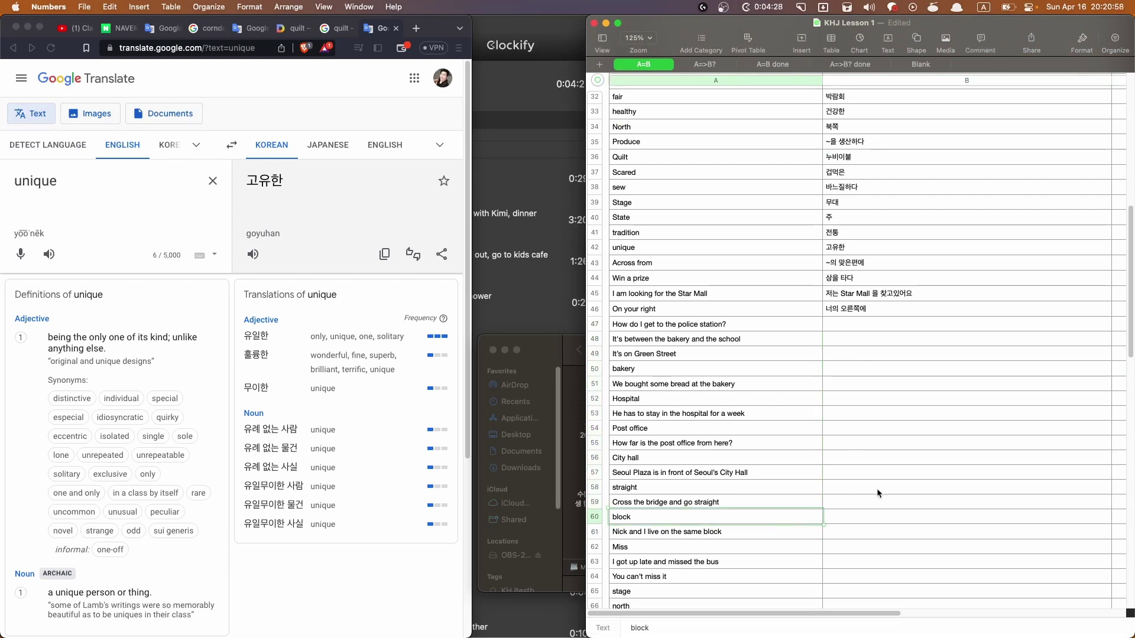
left_click_drag(769, 318, 869, 535)
left_click(869, 535)
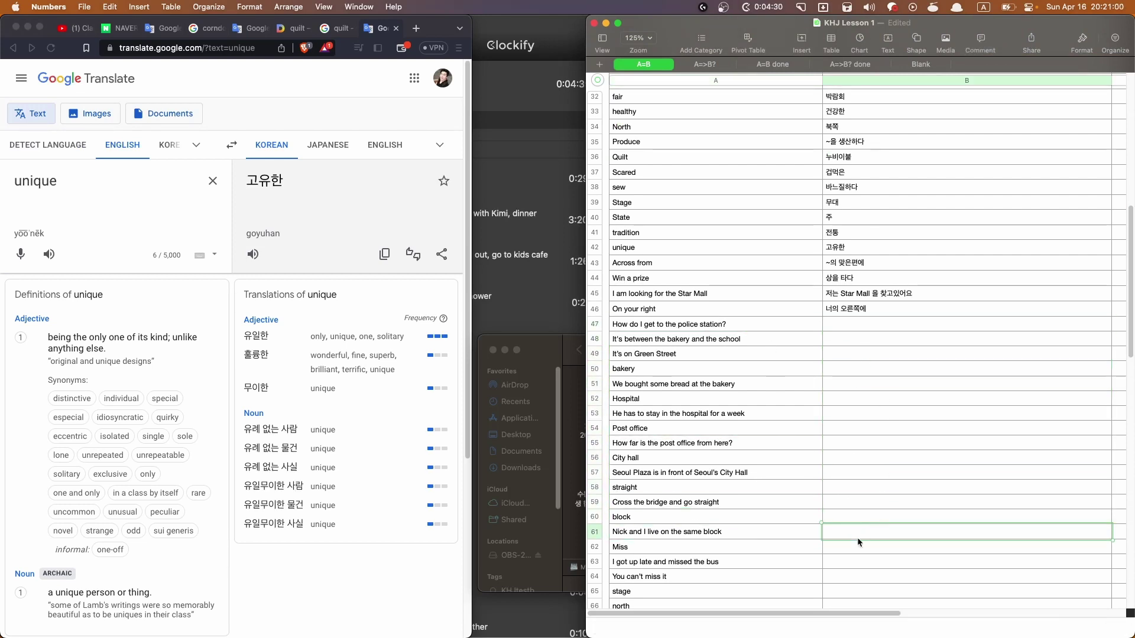
left_click(841, 490)
left_click(849, 448)
Examine the remaining blank translations further down the table and compare them with the completed ones at its beginning
scroll(797, 488, "down", 3)
scroll(796, 498, "down", 5)
scroll(796, 497, "up", 3)
scroll(798, 498, "down", 2)
scroll(797, 493, "down", 5)
scroll(796, 493, "up", 12)
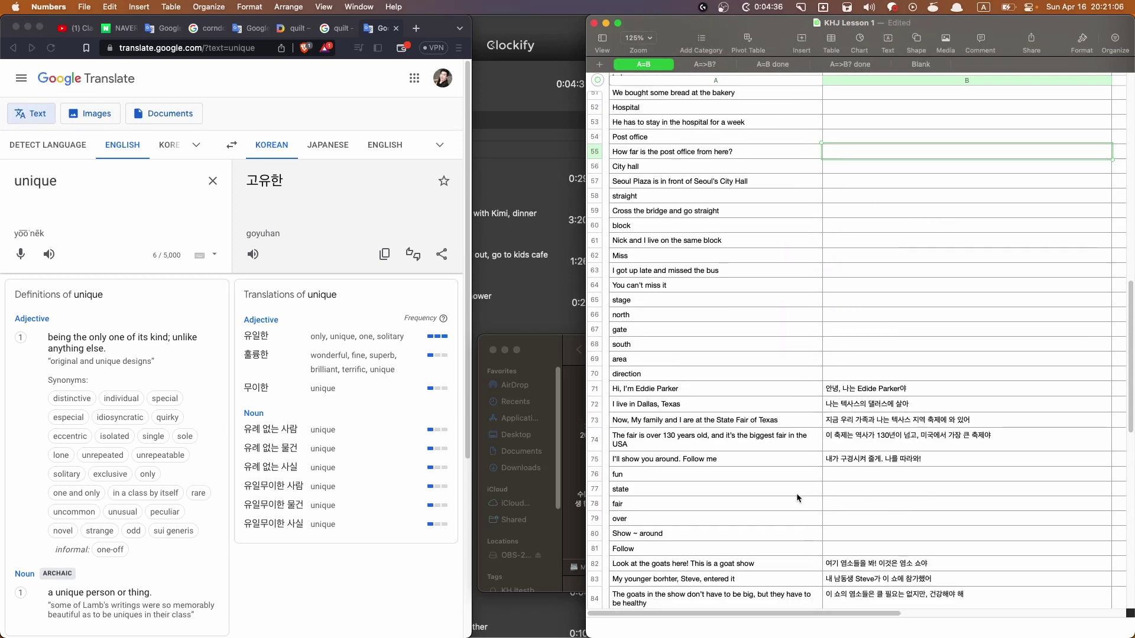
scroll(782, 506, "up", 7)
scroll(848, 329, "down", 5)
scroll(846, 323, "down", 4)
scroll(846, 323, "up", 10)
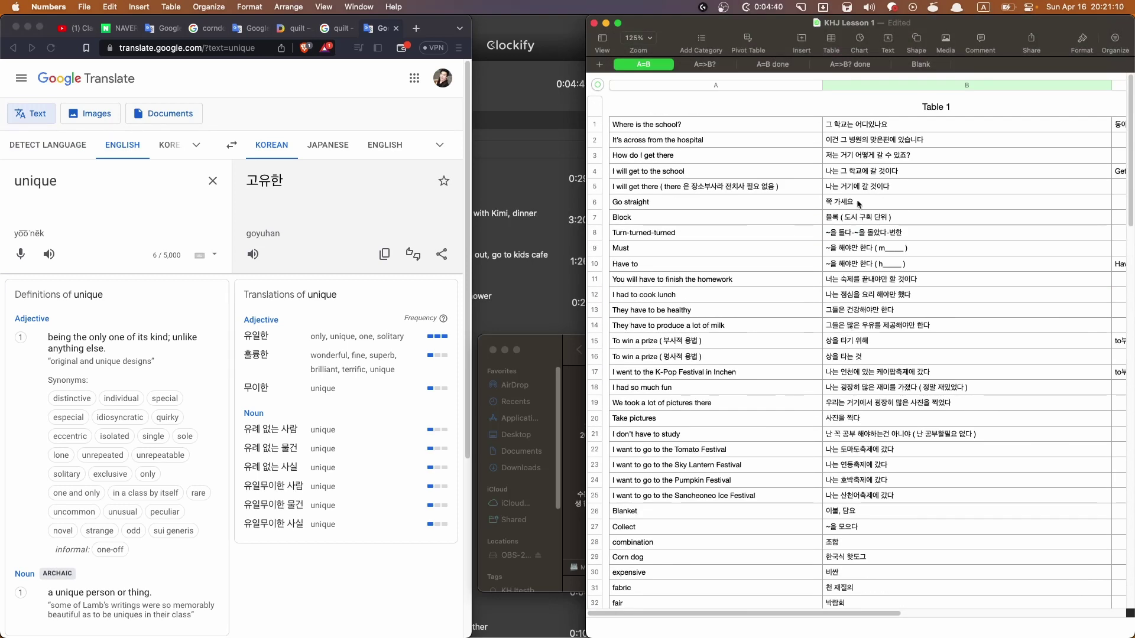
left_click_drag(859, 129, 921, 556)
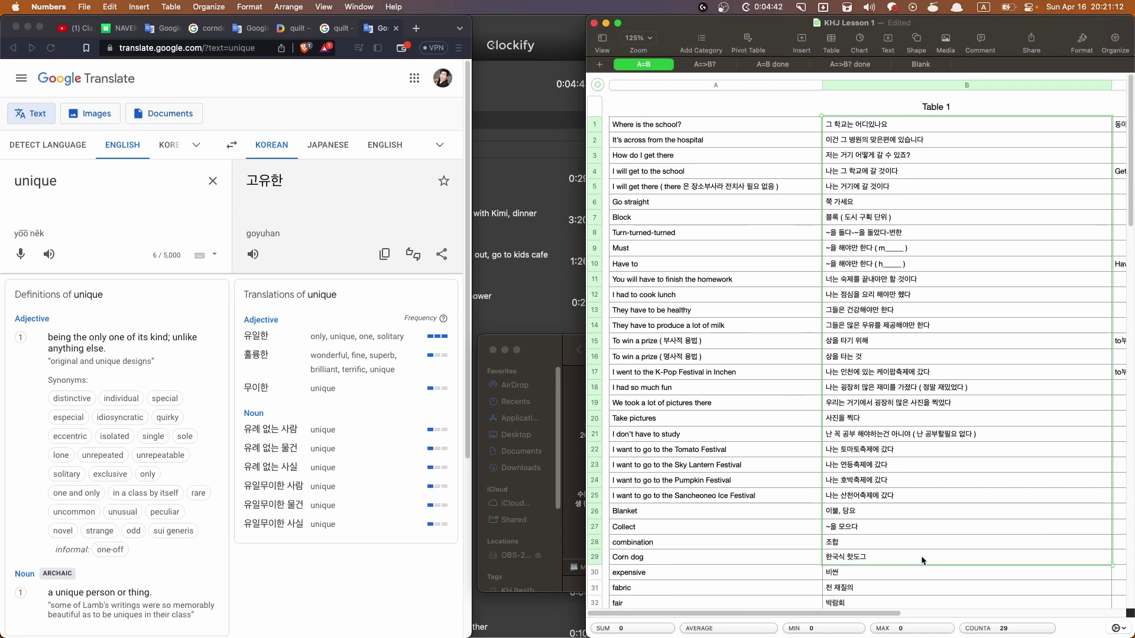
left_click(888, 529)
scroll(860, 495, "down", 10)
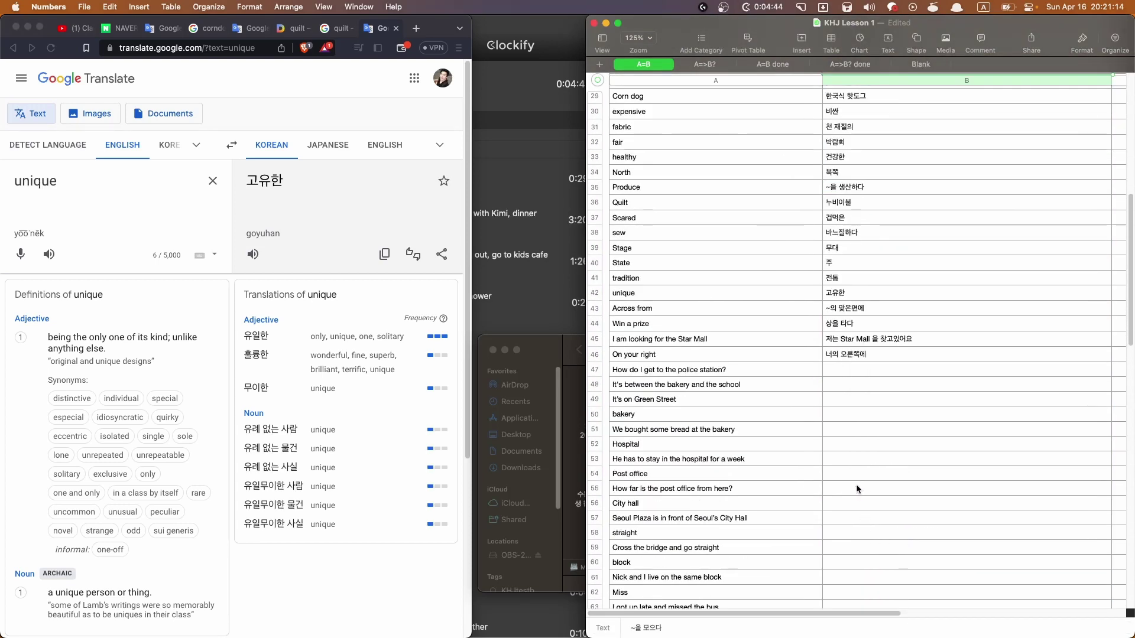
Enter "그 경찰서에는 어떻게 가죠?" as the Korean translation of "How do I get to the police station?" and recheck that row
left_click(769, 375)
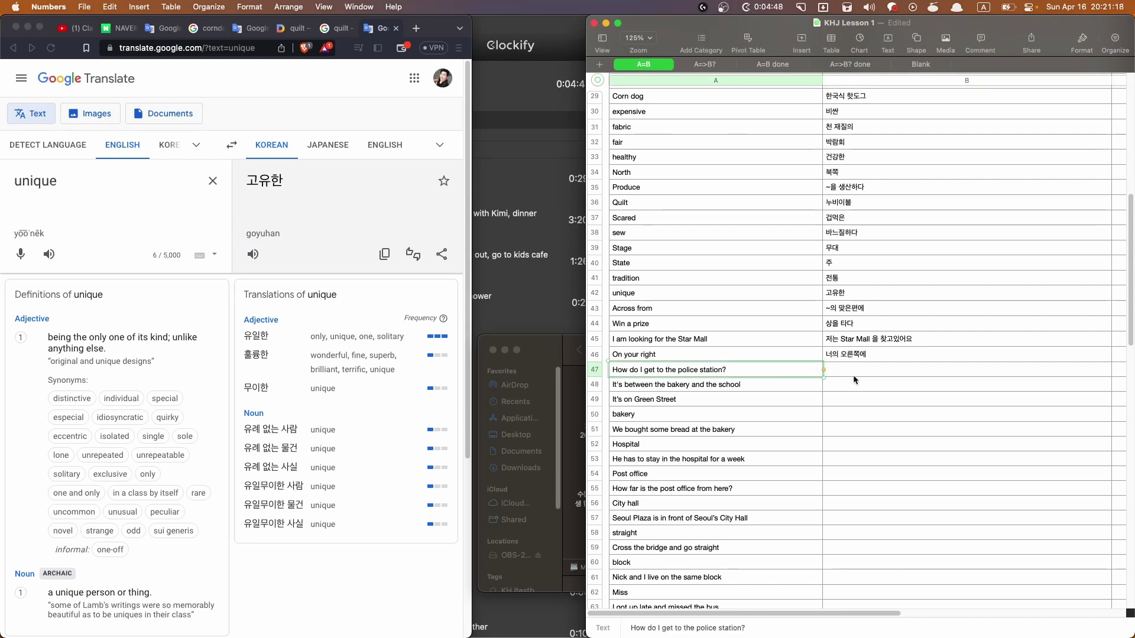
double_click(856, 367)
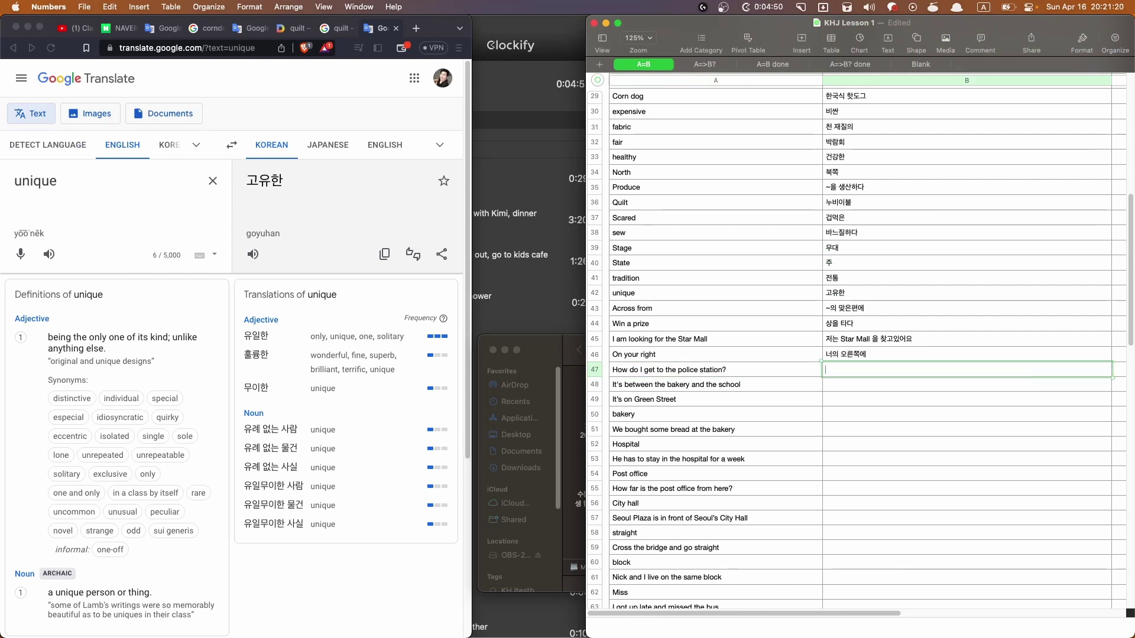
key("ctrl+space")
type("그")
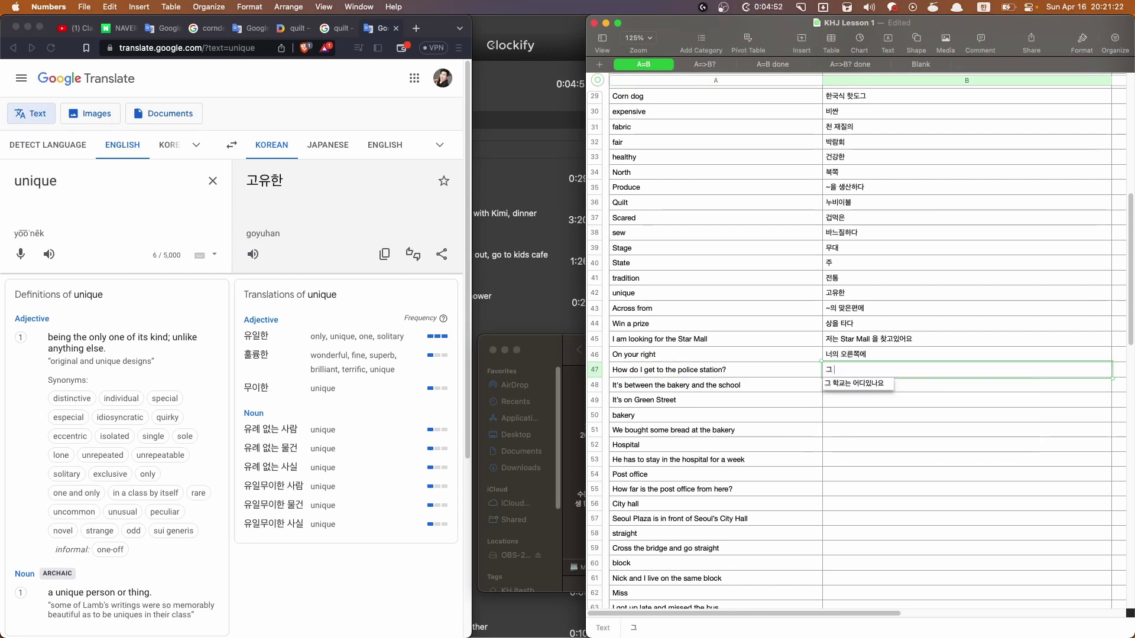
type(" 경찰서에는 어떻게 가죠?")
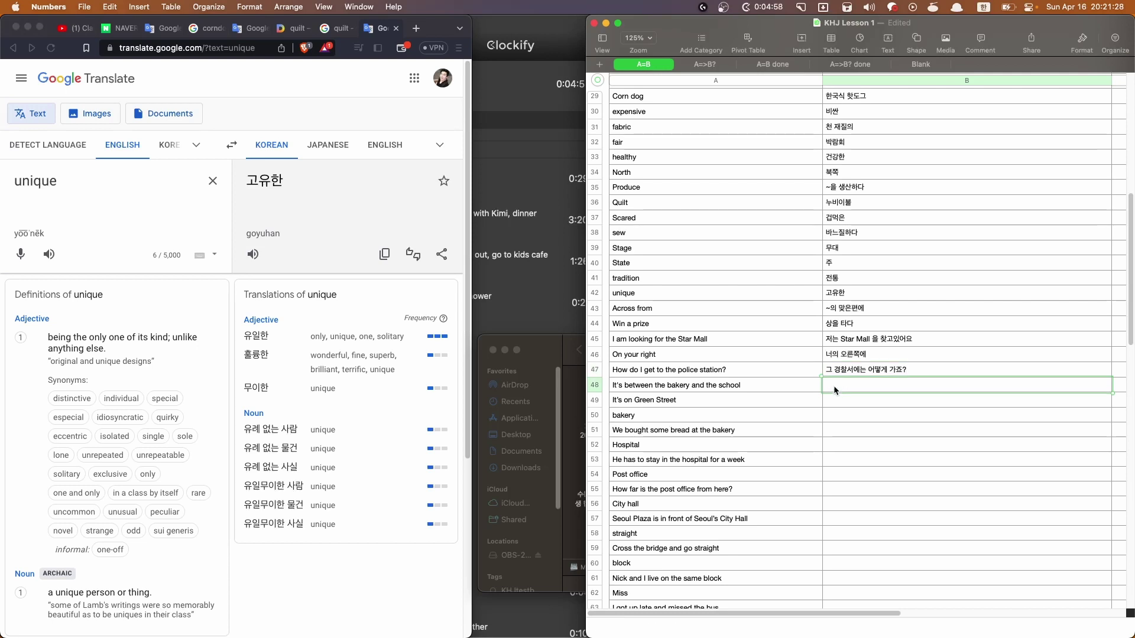
left_click(728, 378)
left_click(728, 378)
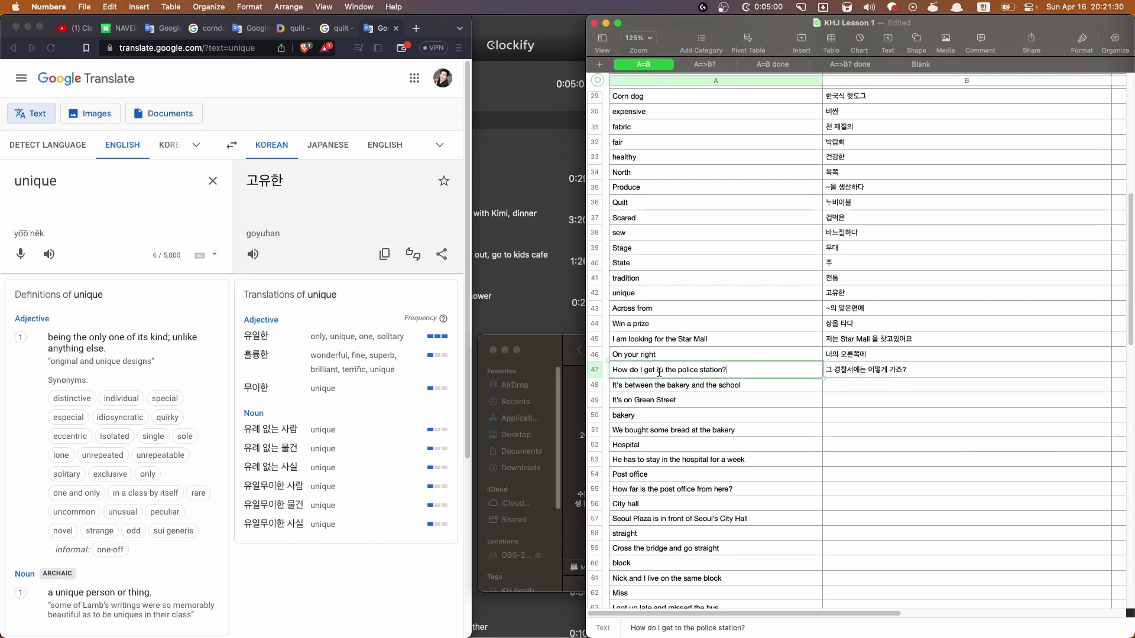
mouse_move(853, 373)
left_mouse_down()
mouse_move(856, 392)
mouse_move(859, 372)
left_mouse_up()
left_click(745, 390)
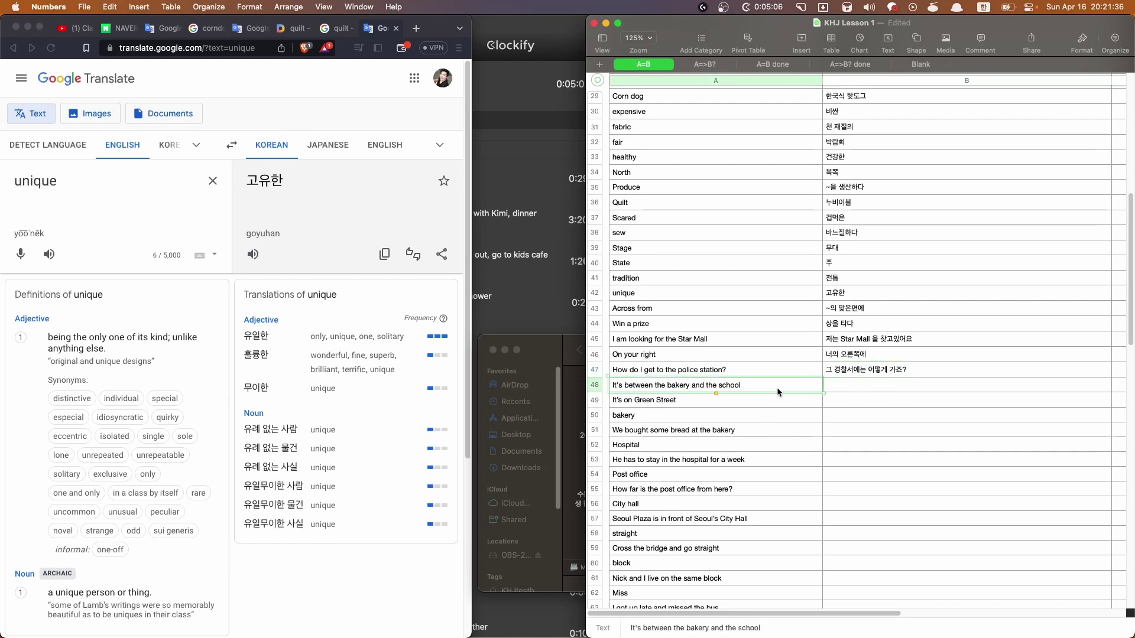
type("ㄴ")
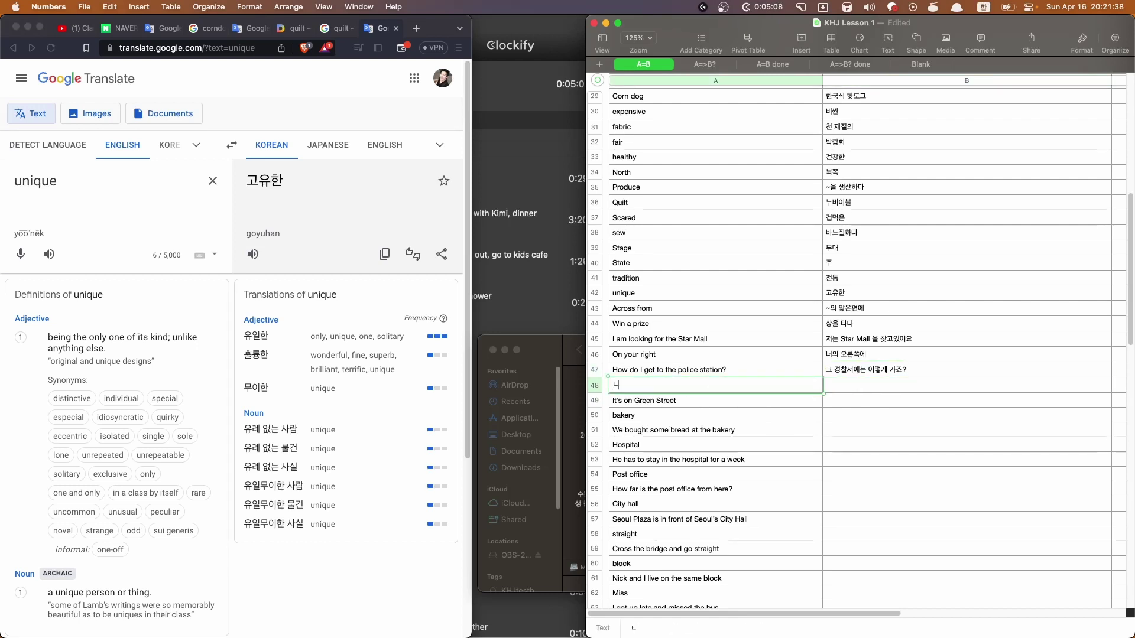
key("Escape")
Translate "It's between the bakery and the school" as "이것은 빵집과 학교 사이에 있어요"
left_click(855, 387)
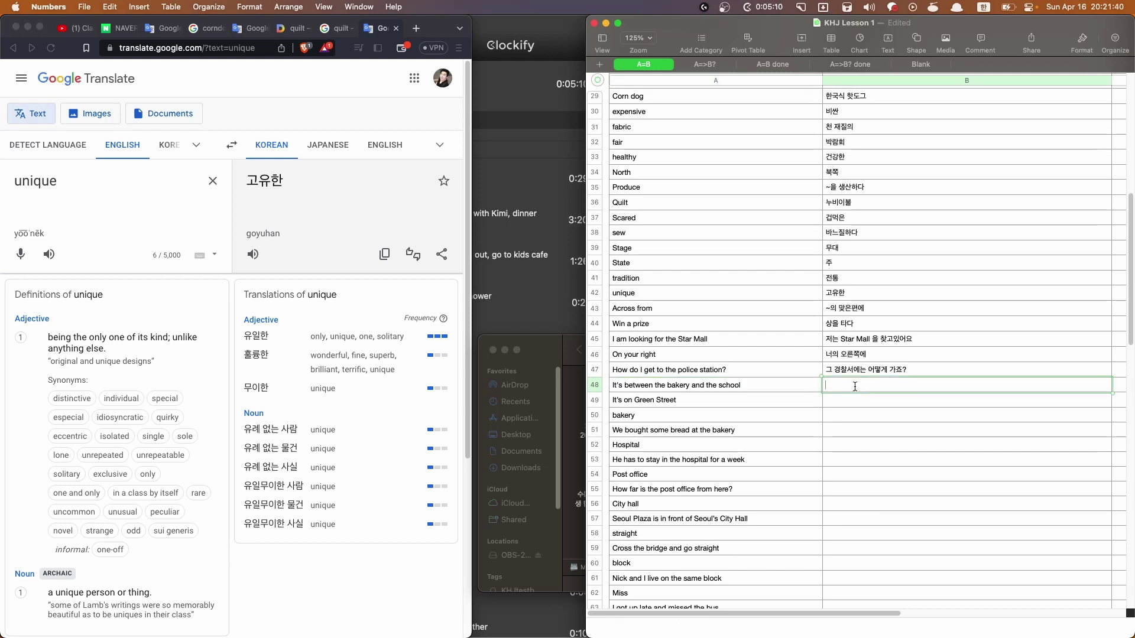
type("이것은 ")
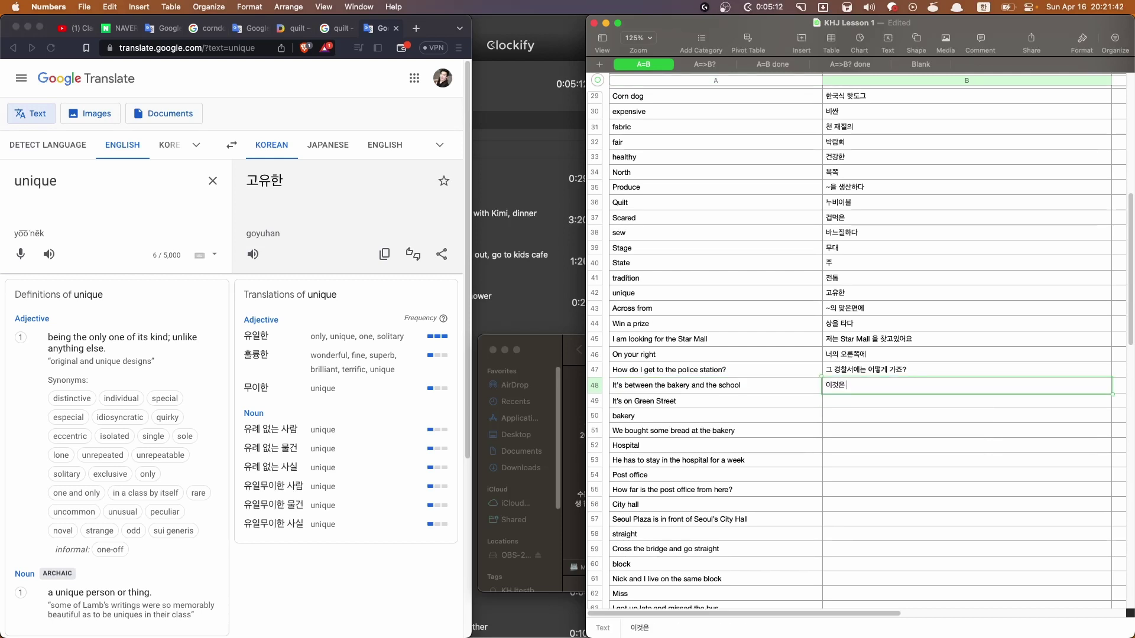
type("빵집과 ")
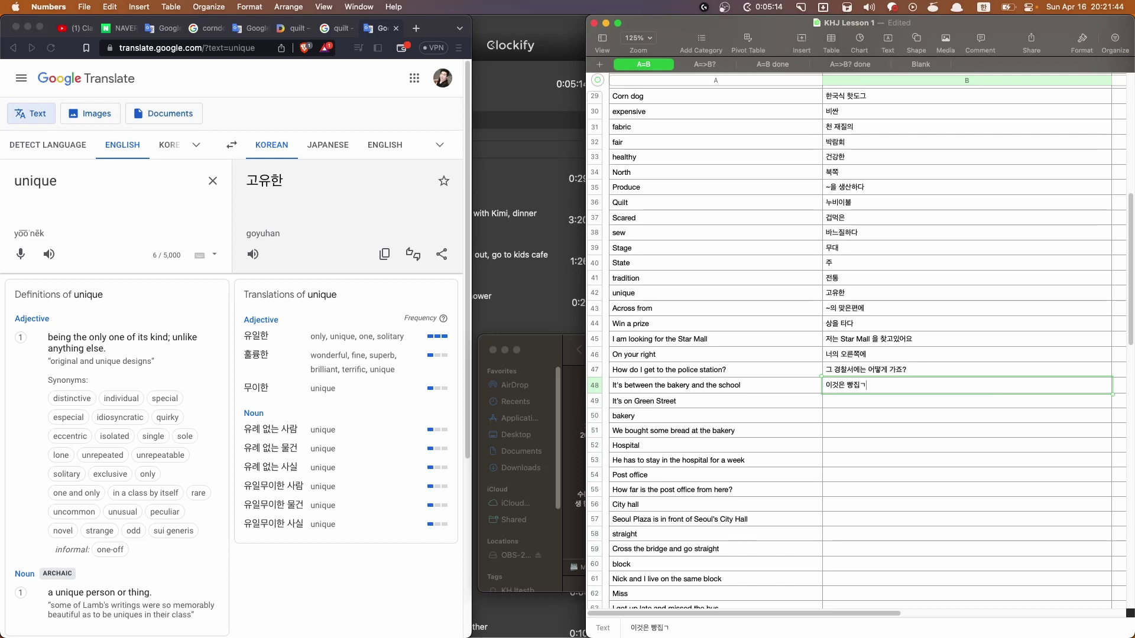
type("학교 사이에 있어요")
key("Return")
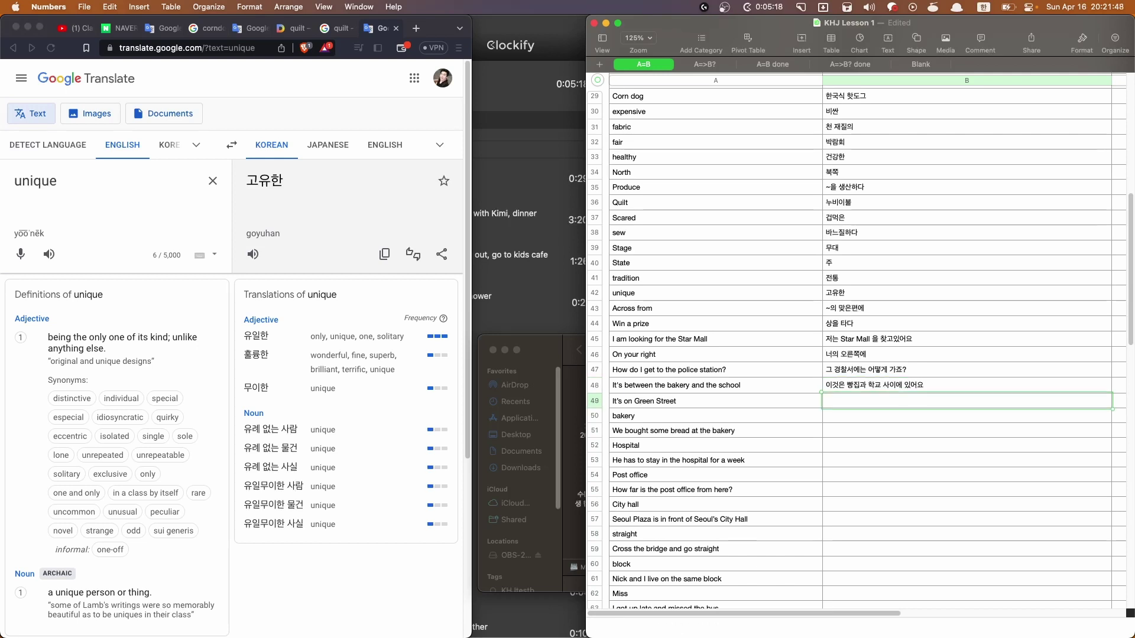
Enter "이것은 Green Street 거리에 있어요" as the Korean translation of "It's on Green Street"
type("이것은")
key("ctrl+space")
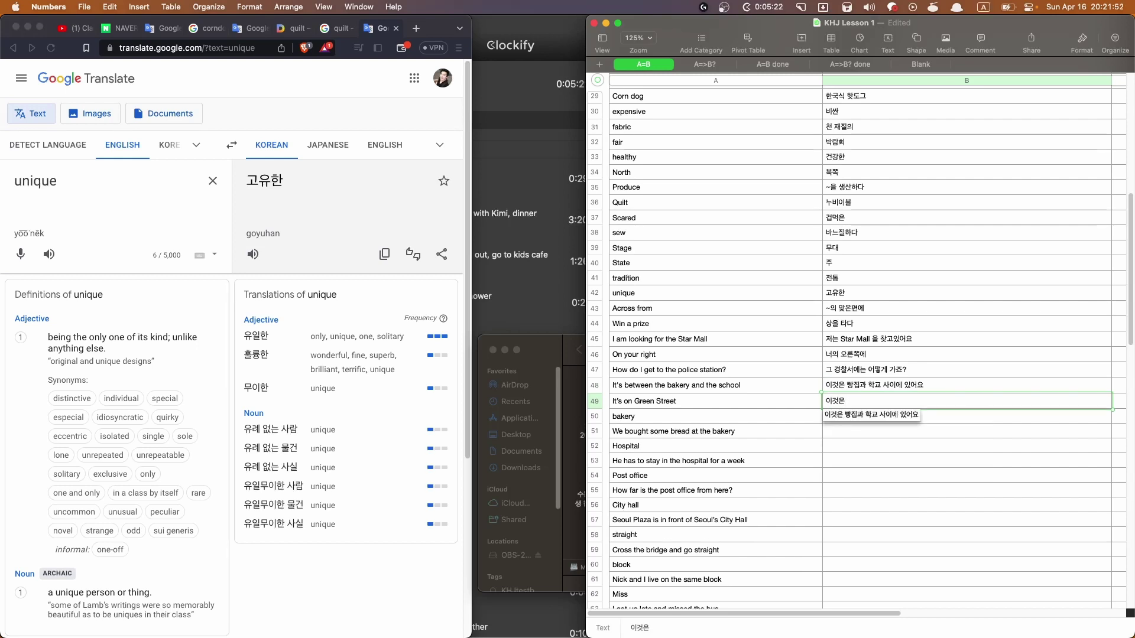
type("Green Street")
key("ctrl+space")
type("거리")
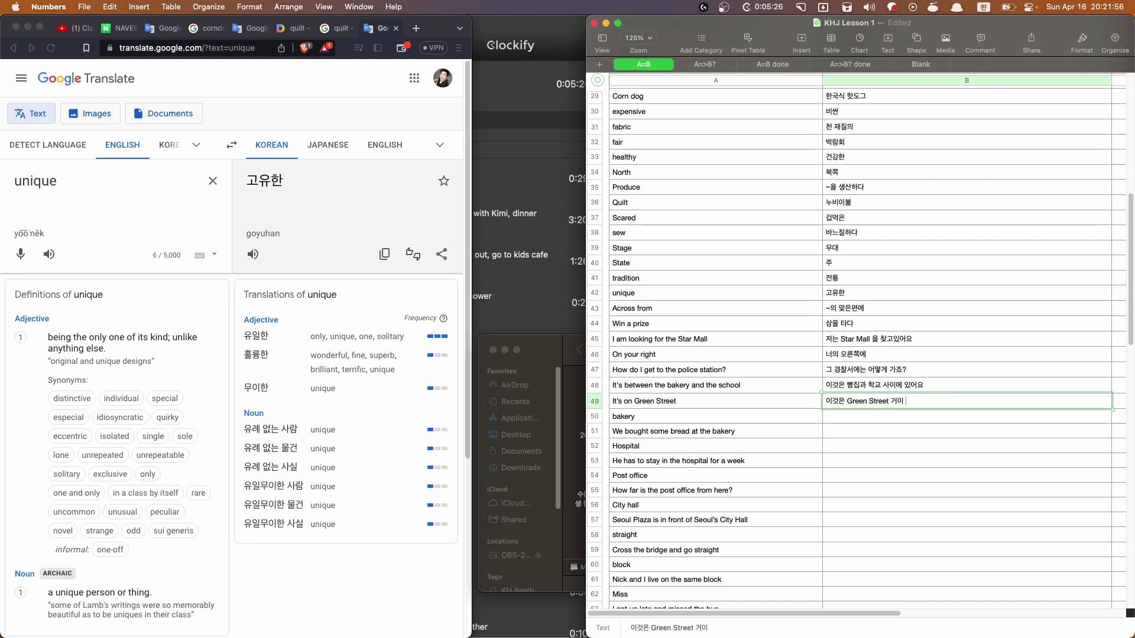
type("에 있어요")
key("Return")
Translate "bakery" as "빵집" and "We bought some bread at the bakery" as "우리는 그 빵집에서 빵을 좀 샀습니다"
type("빵집")
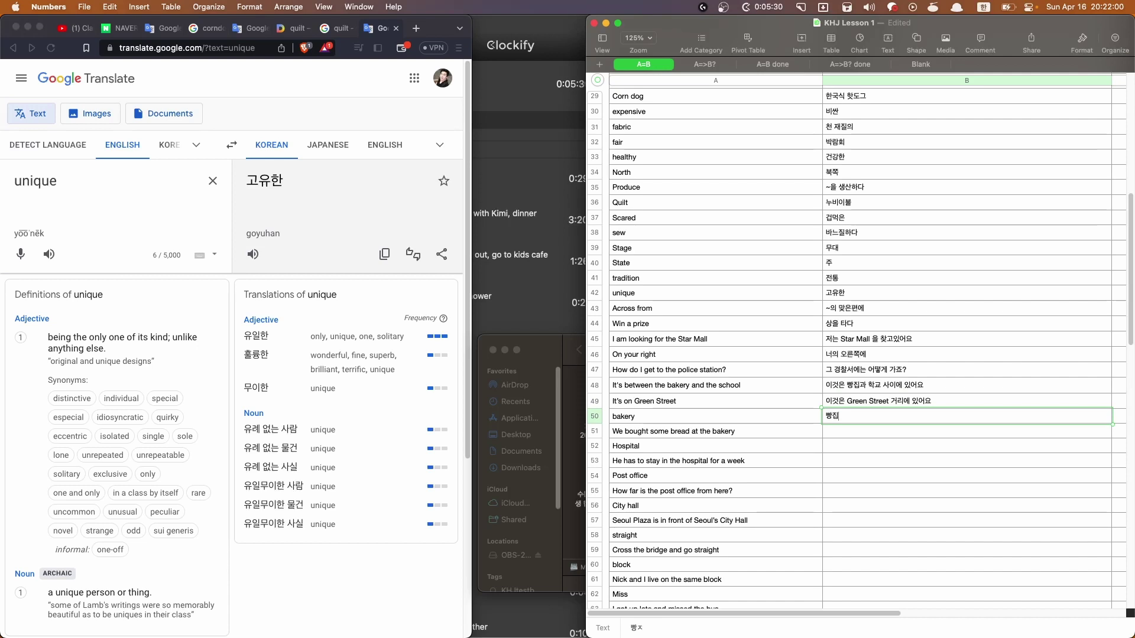
key("Return")
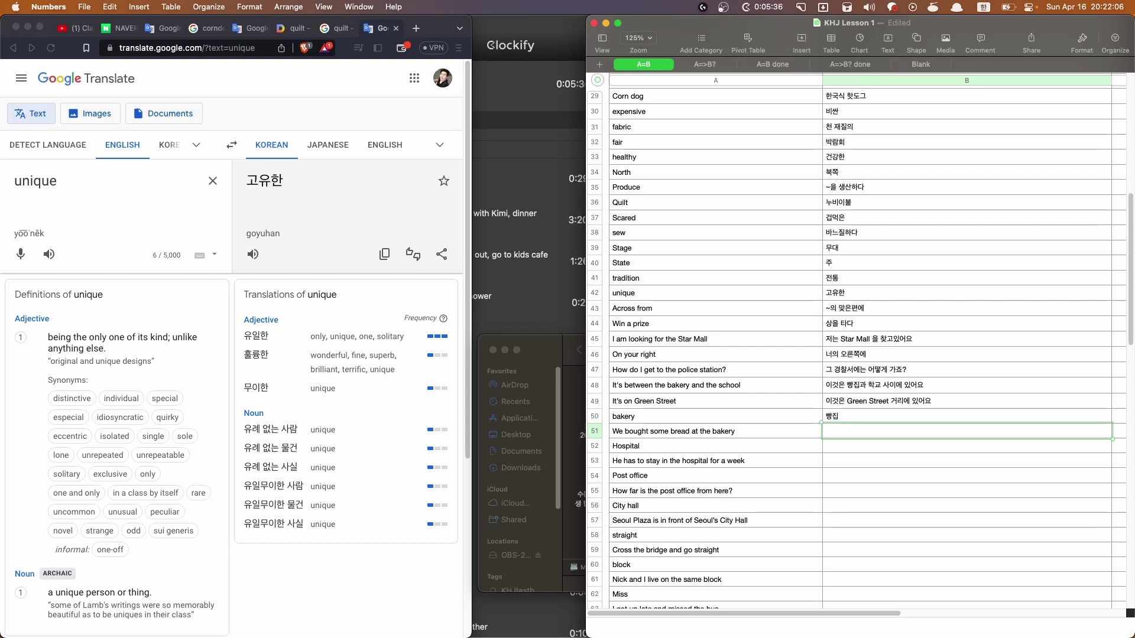
type("우리는 그 빵")
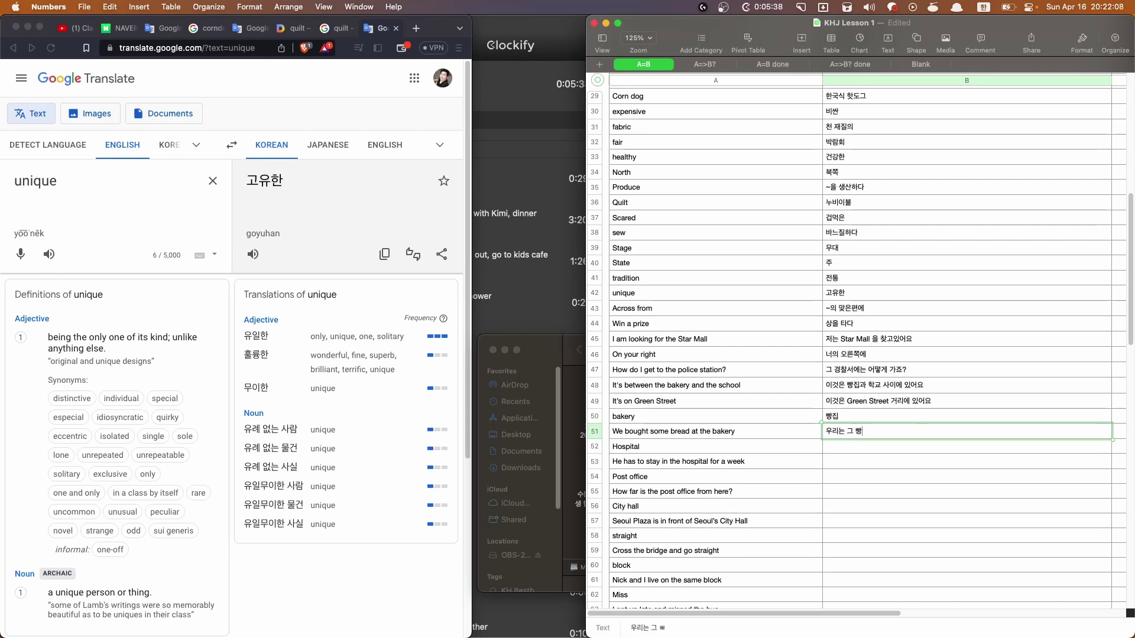
type("집에서 빵을 좀 샀습니다")
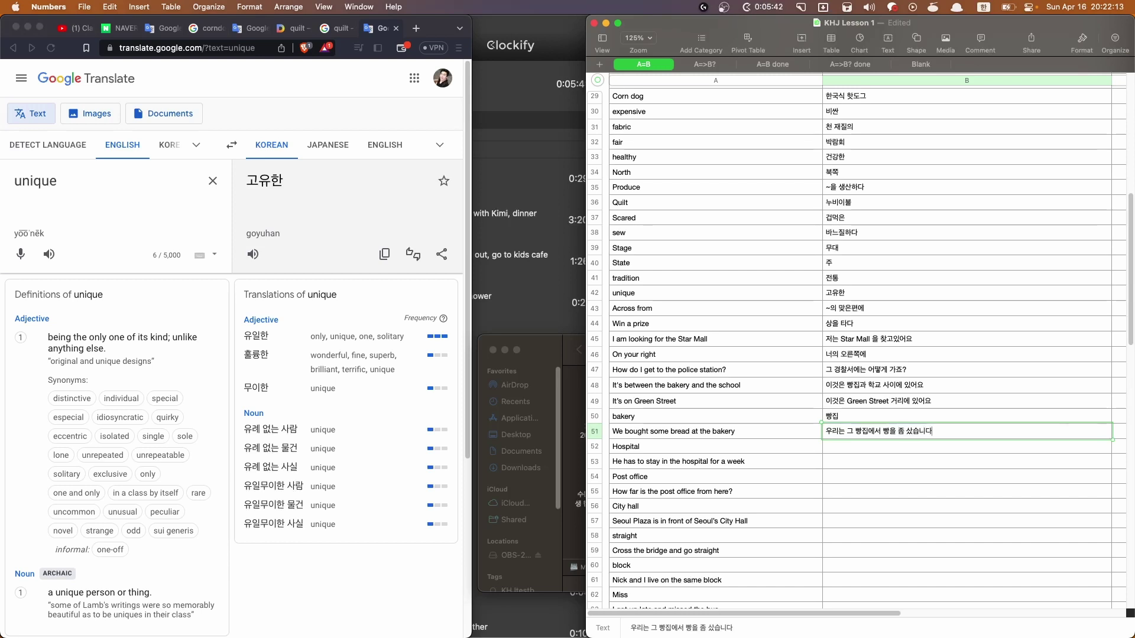
key("Return")
Translate "Hospital" as "병원" and "He has to stay in the hospital for a week" as "그는 병원에 한주간 머물러야만 한다"
type("병원")
key("Return")
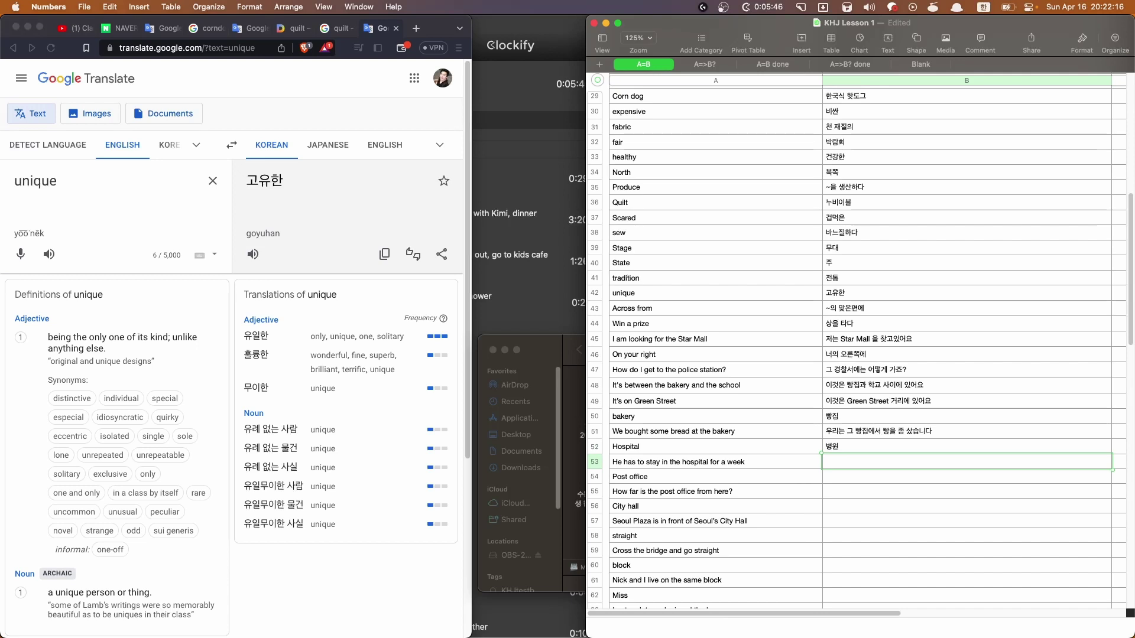
type("그")
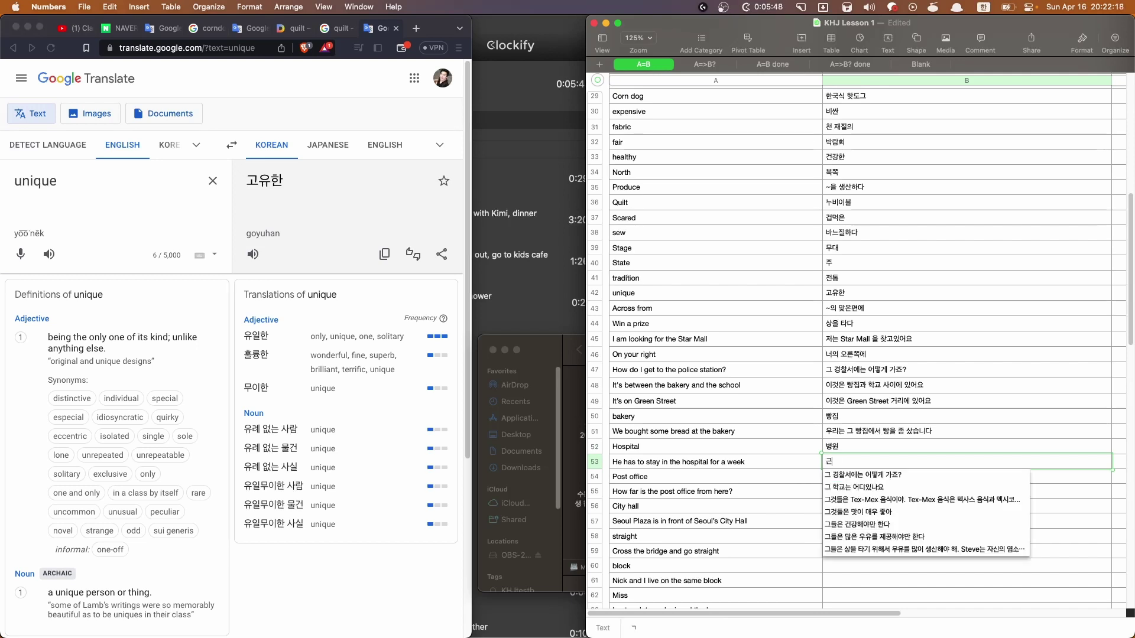
type("는 병원ㅇ에 한")
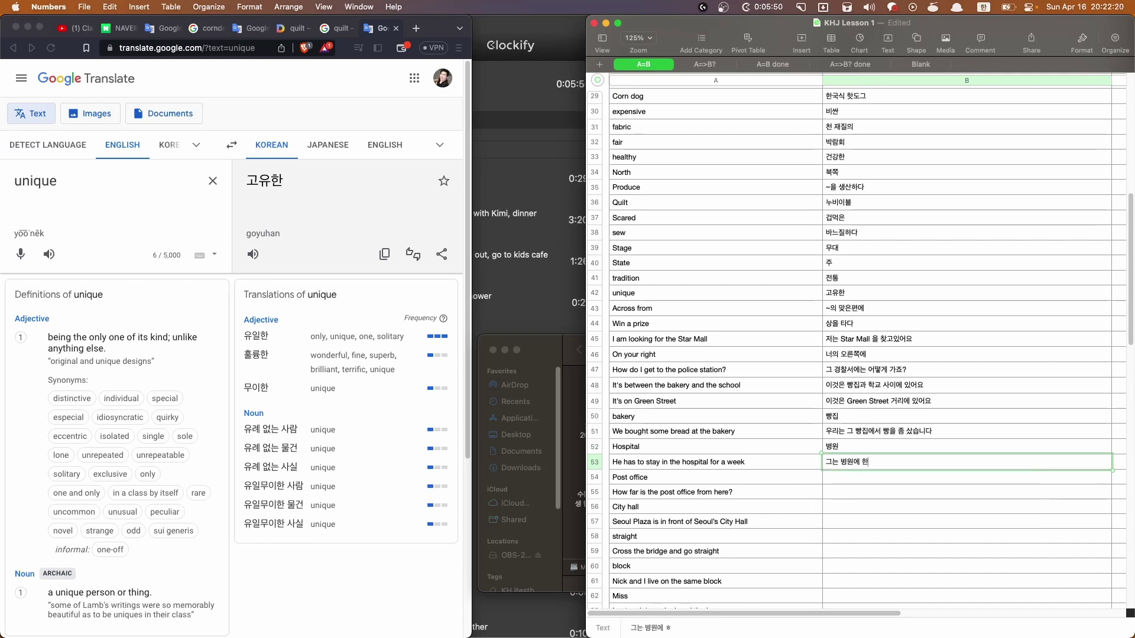
type("주간 머")
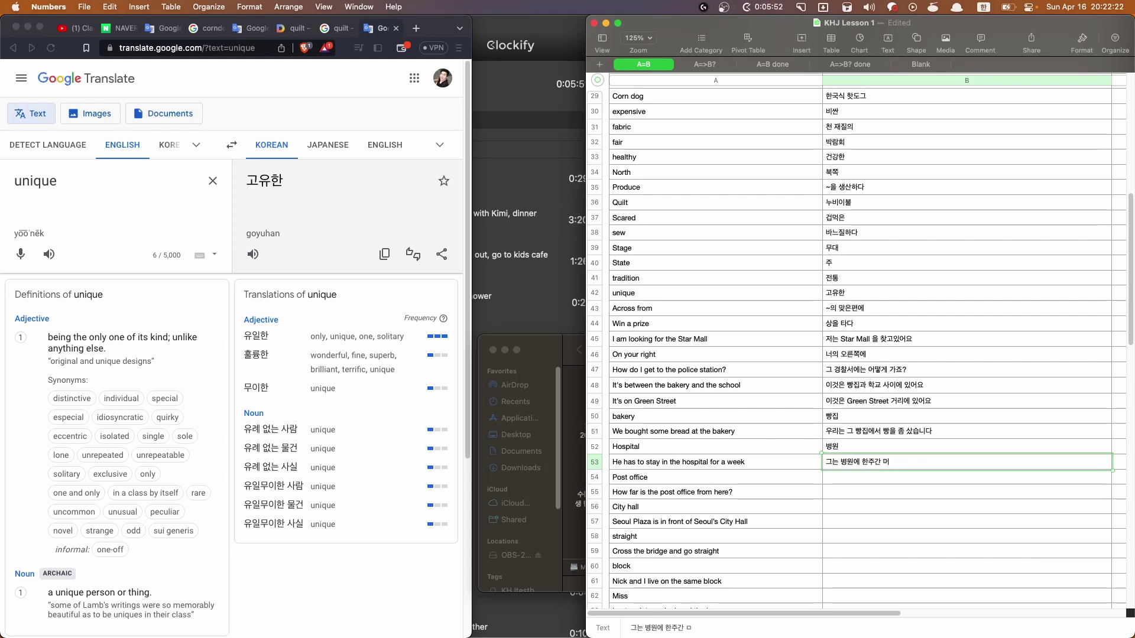
type("물러야만 한다")
key("Return")
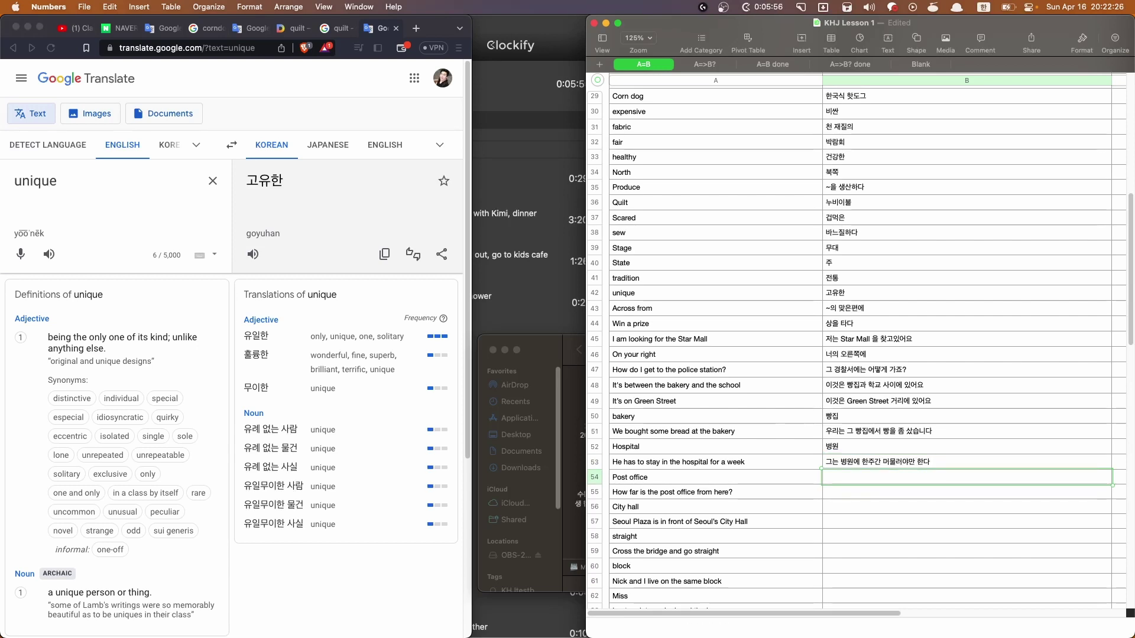
Translate "Post office" as "우체국" and "How far is the post office from here?" as "여기서 우체국까지 얼마나 멀죠? ( 여기서 우체국까지 얼마나 걸리죠? )"
type("우체국")
key("Return")
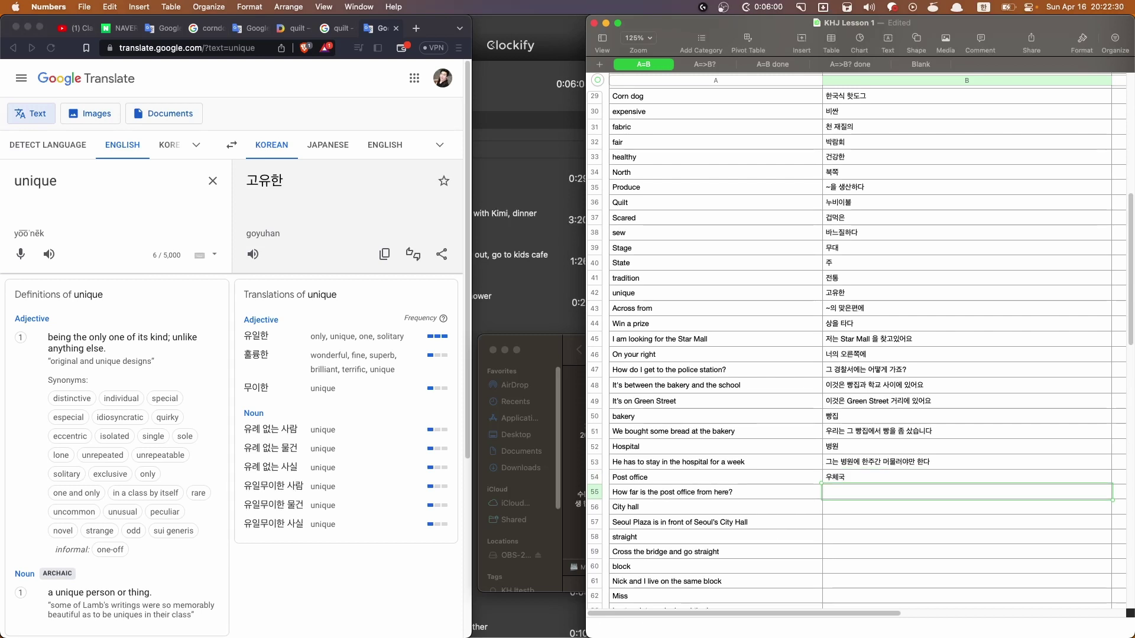
type("여기서 우")
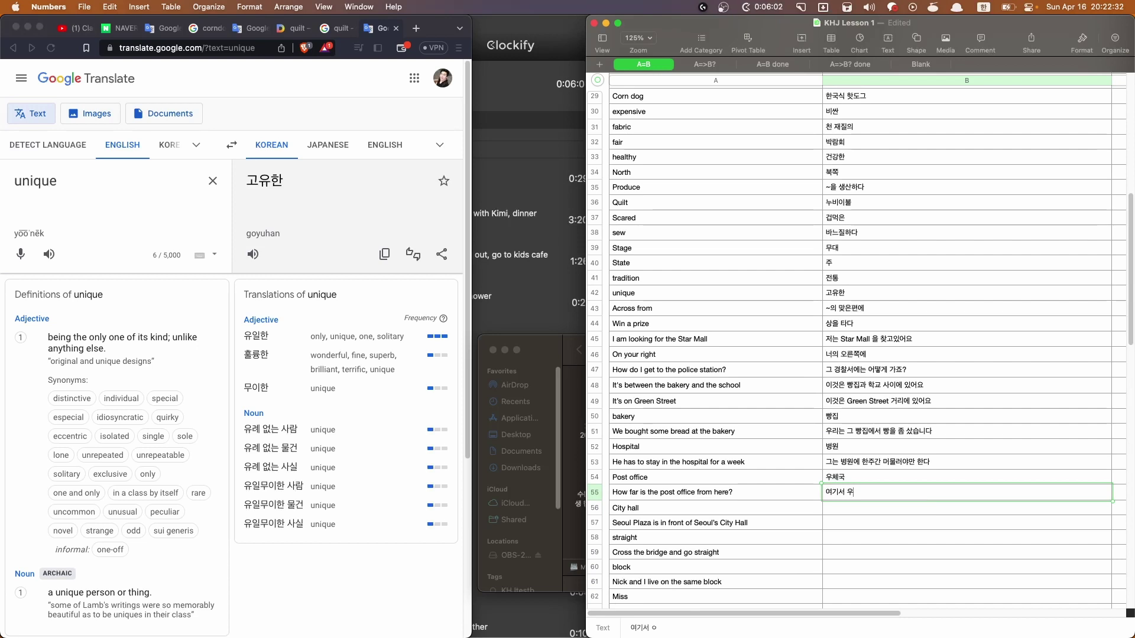
type("체국까지 얼마나 걸리죠")
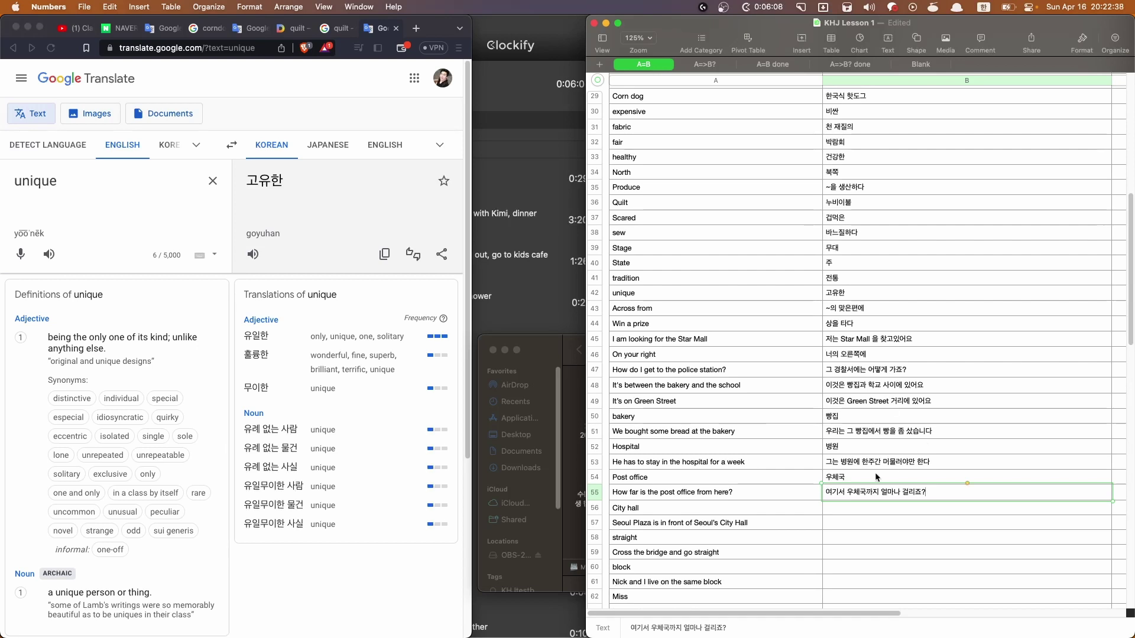
left_click(826, 492)
type("역")
type("기서 우체국까지 ㅇ")
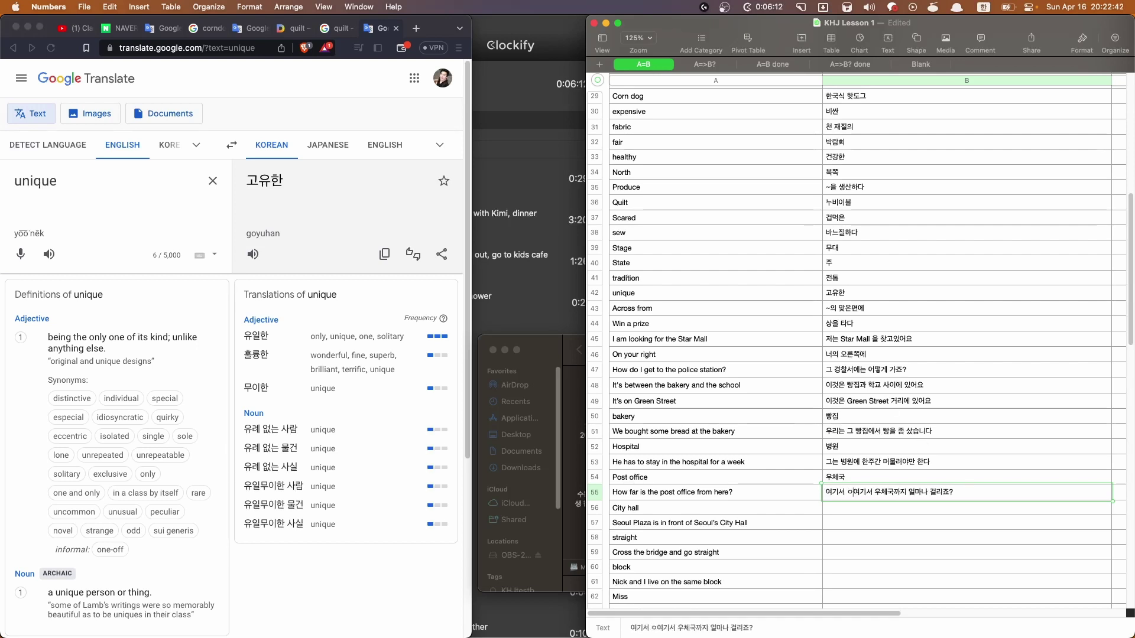
type("얼마나 멀죠? (")
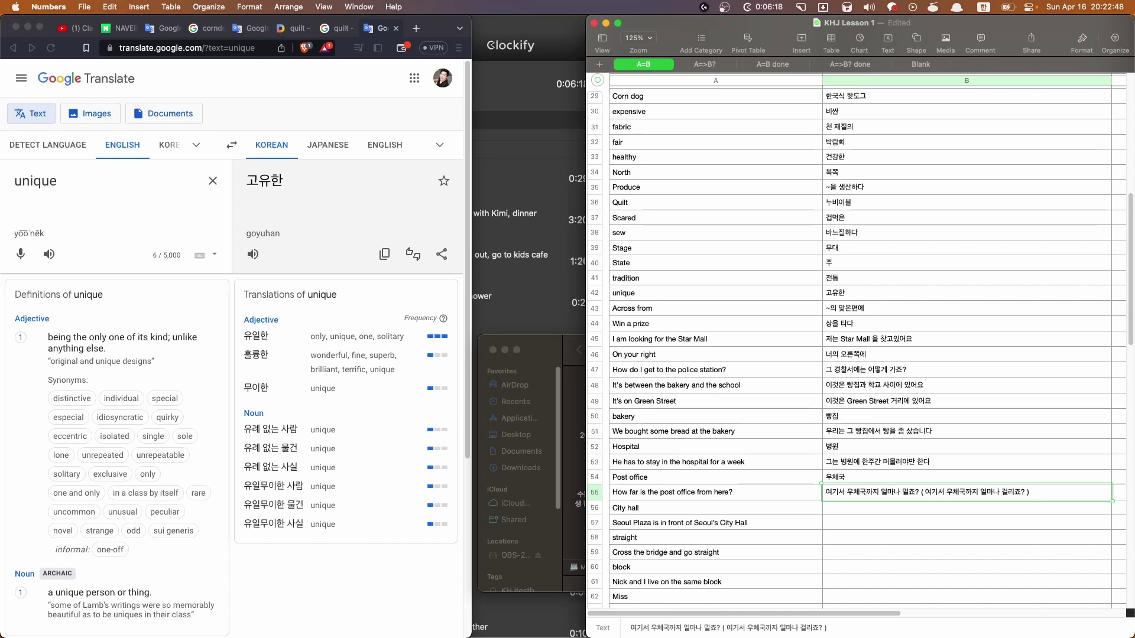
Translate "City hall" as "시청" and "Seoul Plaza is in front of Seoul's City Hall" as "서울피자는 서울시청 앞에 있습니다"
left_click(869, 511)
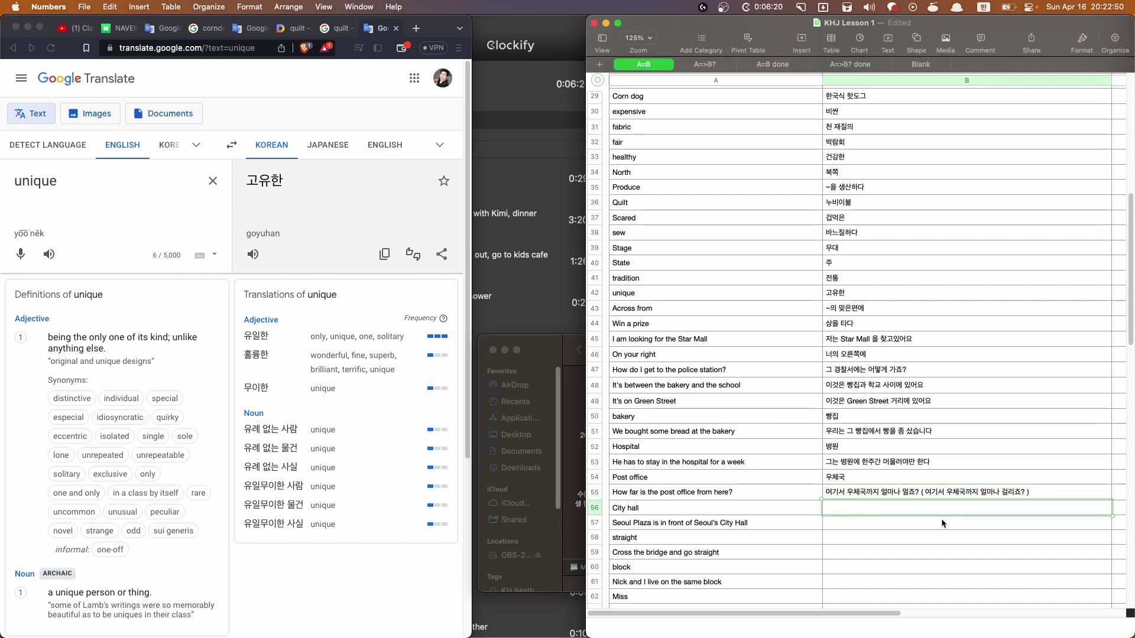
type("시청")
key("Return")
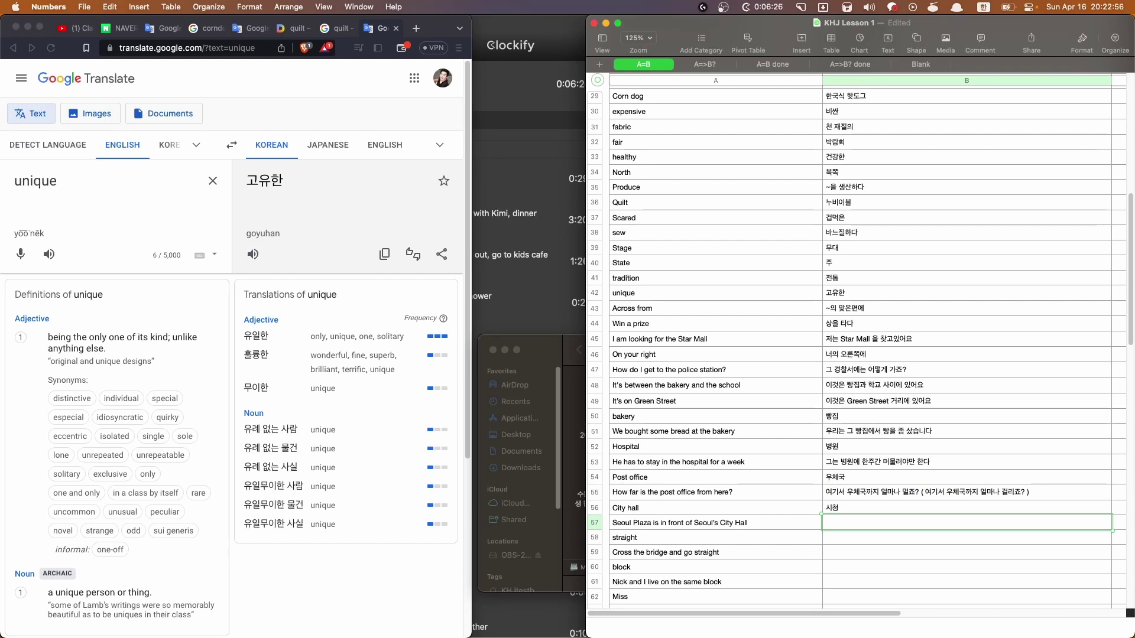
type("서울피자는 서울")
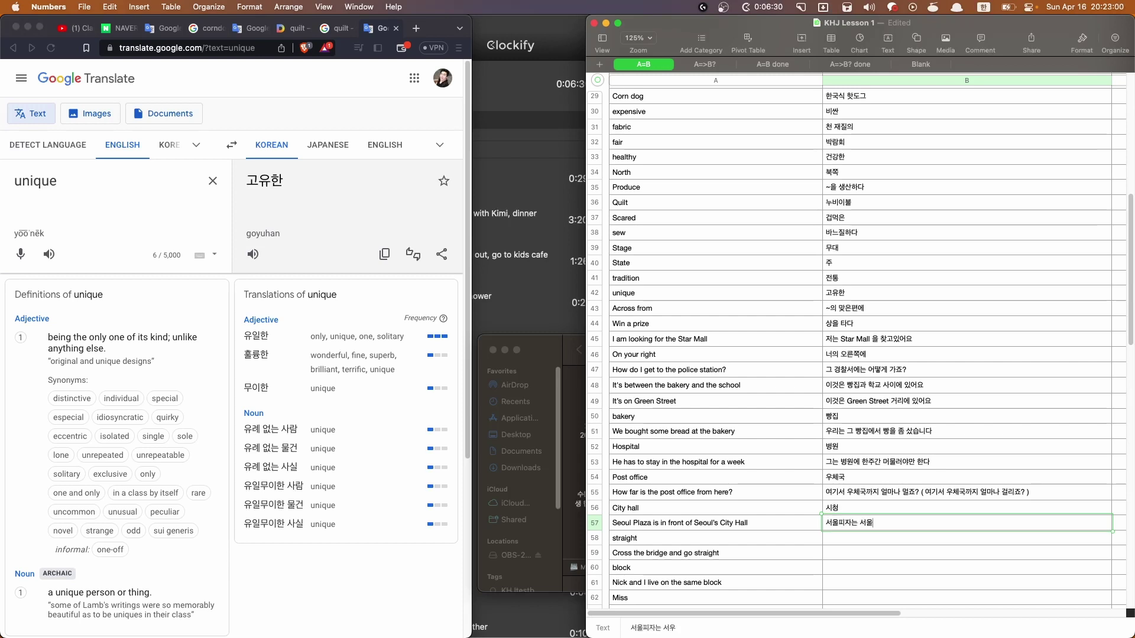
type("시청 앞에 있습니다")
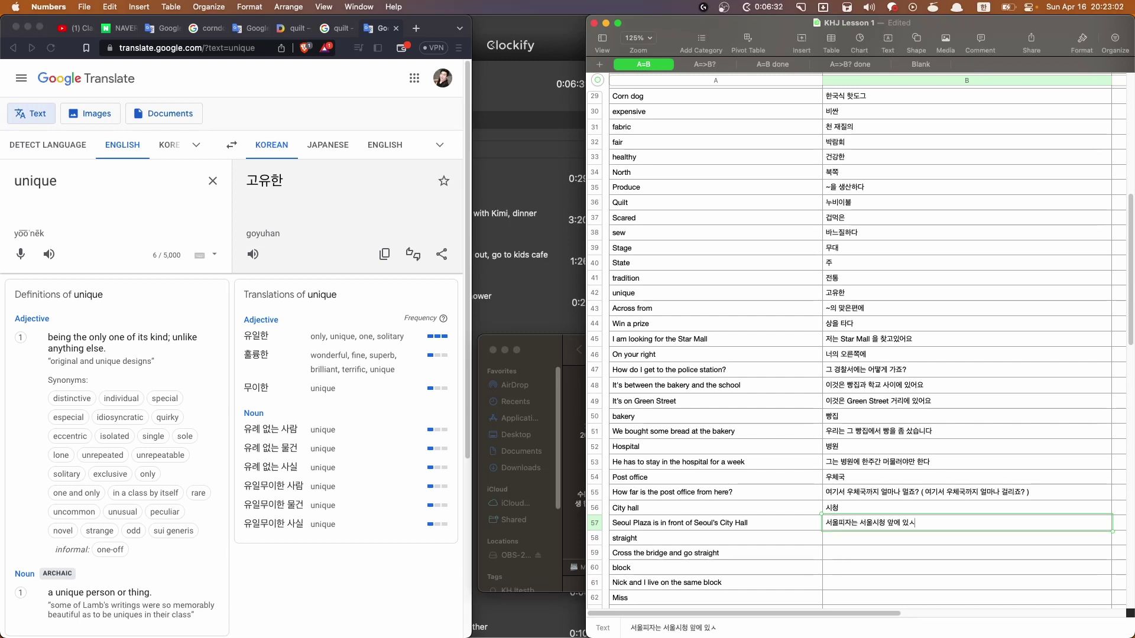
key("Return")
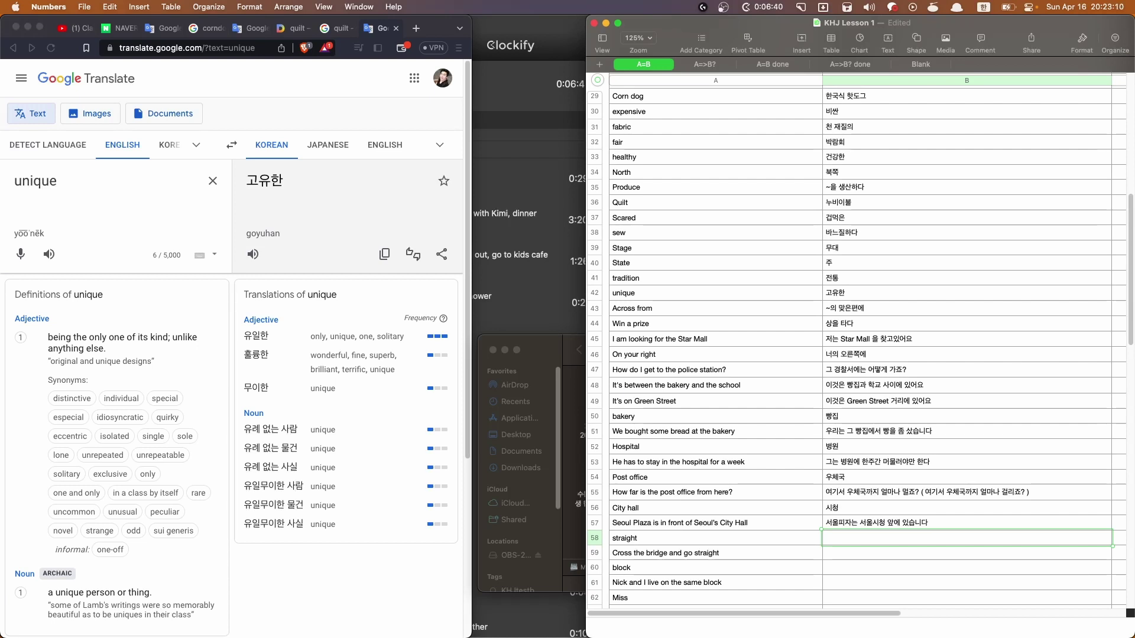
key("alt+space")
type("S")
key("BackSpace")
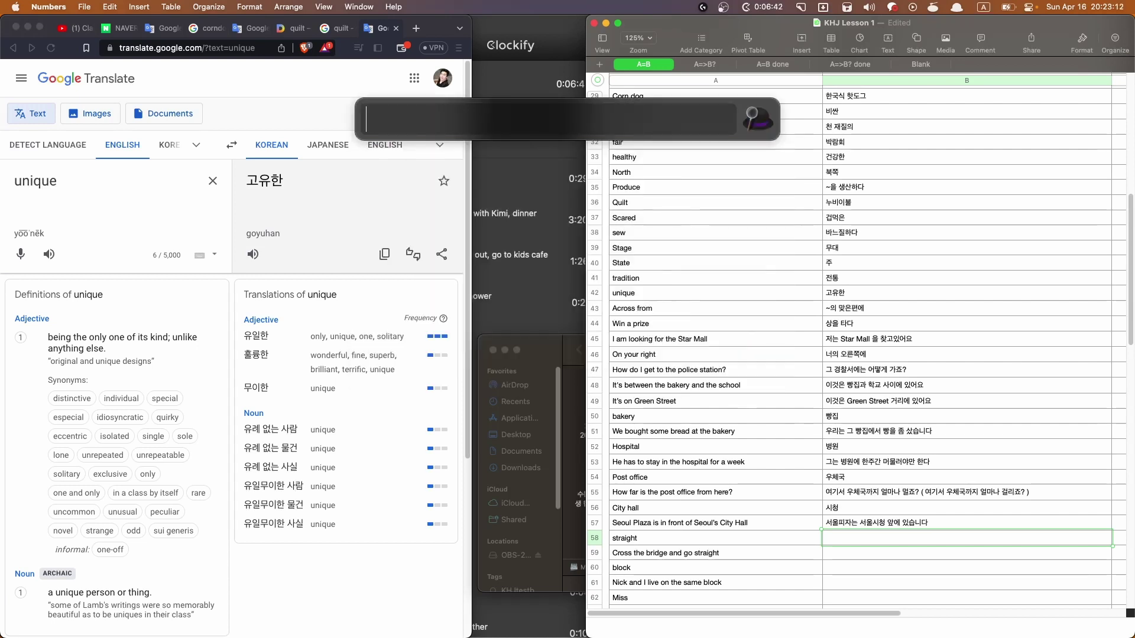
key("Escape")
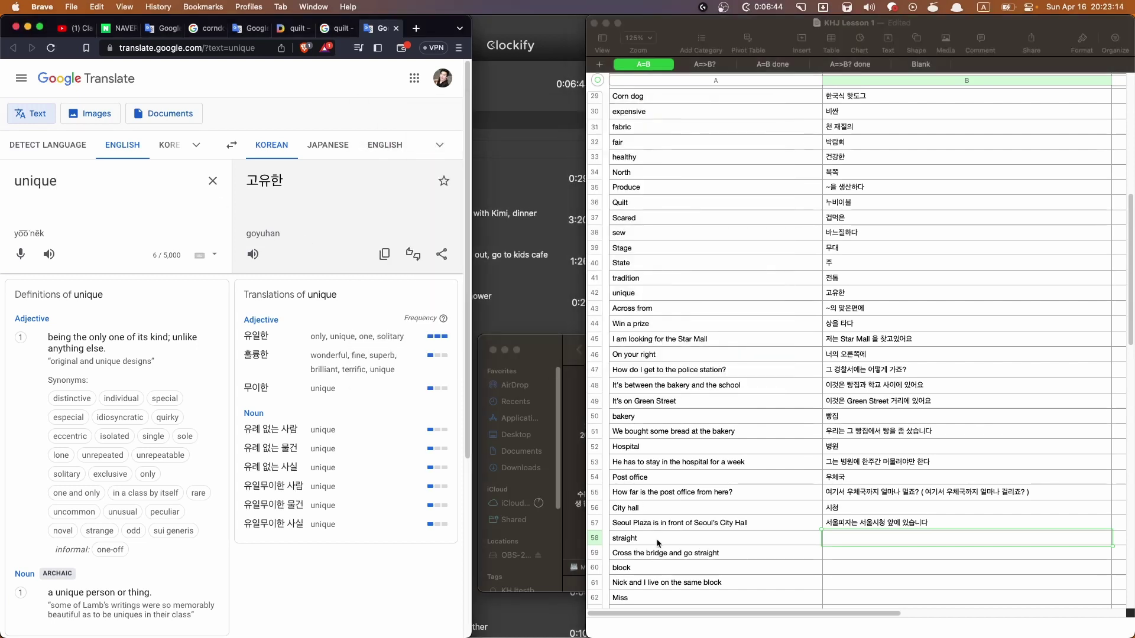
Copy the word "straight" from the list and look up its Korean meanings in Google Translate
left_click(656, 539)
double_click(657, 539)
key("super+c")
left_click(108, 190)
key("super+a")
key("super+v")
key("BackSpace")
type("t")
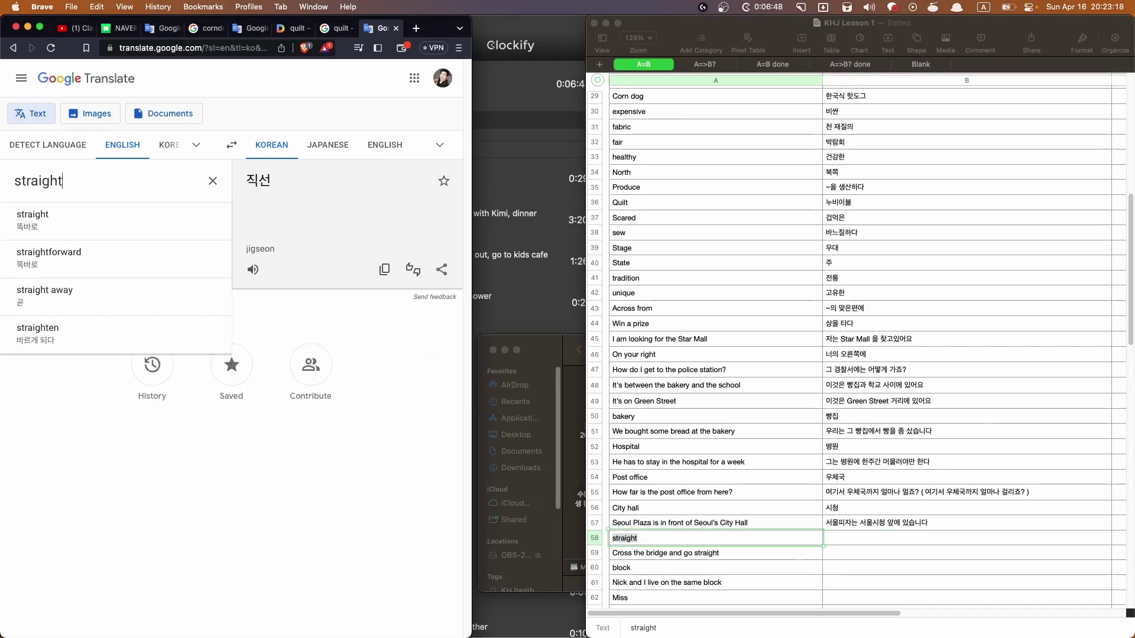
left_click(354, 197)
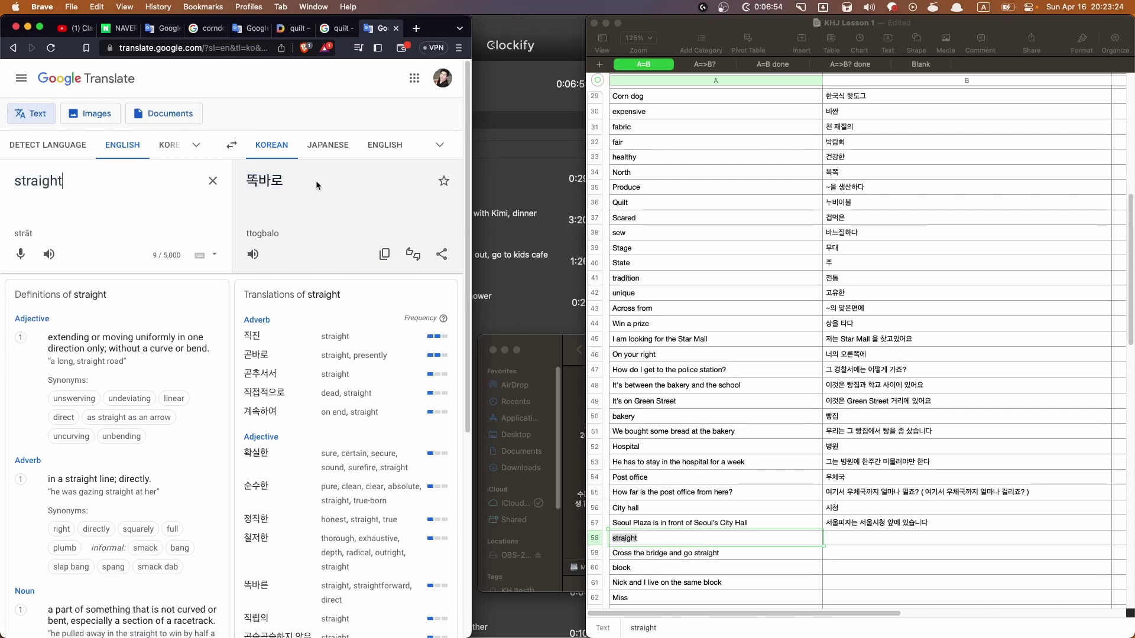
Return to the Numbers table and prepare the blank translation cell for "straight" for Korean text entry
left_click(747, 552)
left_click(850, 540)
type("s")
key("BackSpace")
key("ctrl+space")
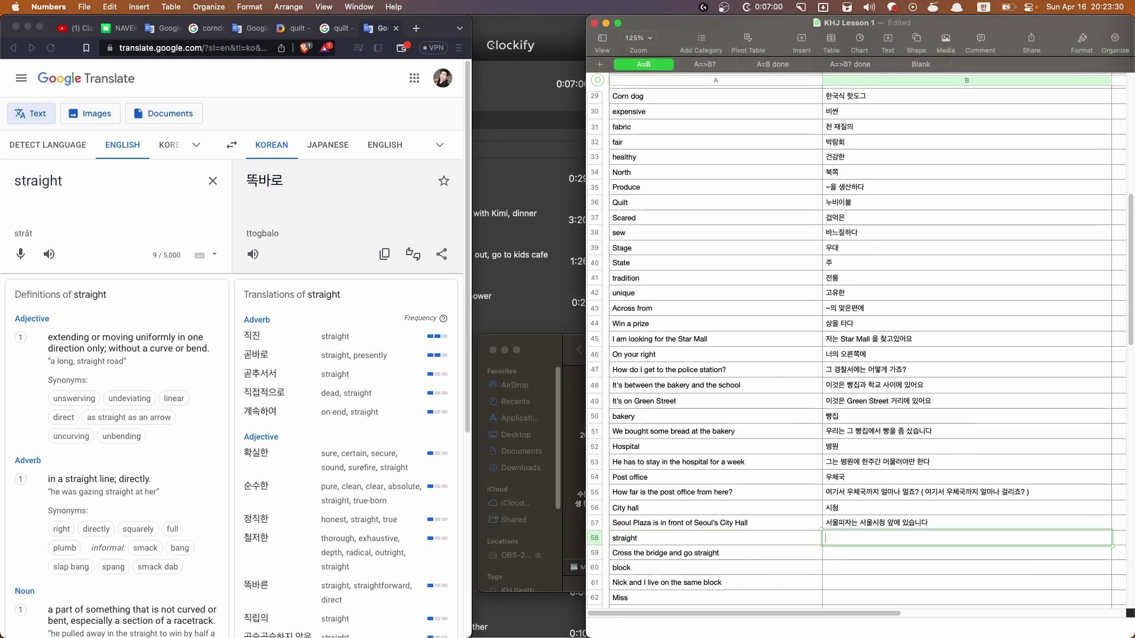
Enter 똑바로 as the Korean for "straight" in row 58 and review the word's alternative translations in Google Translate
type("똑발ㅗ")
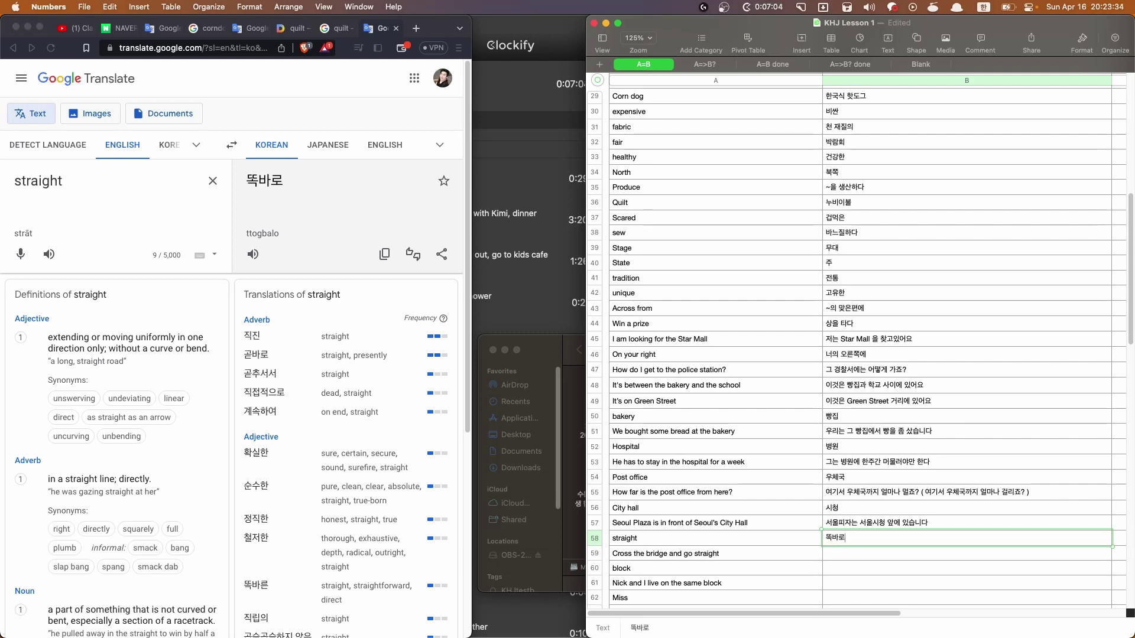
left_click(282, 317)
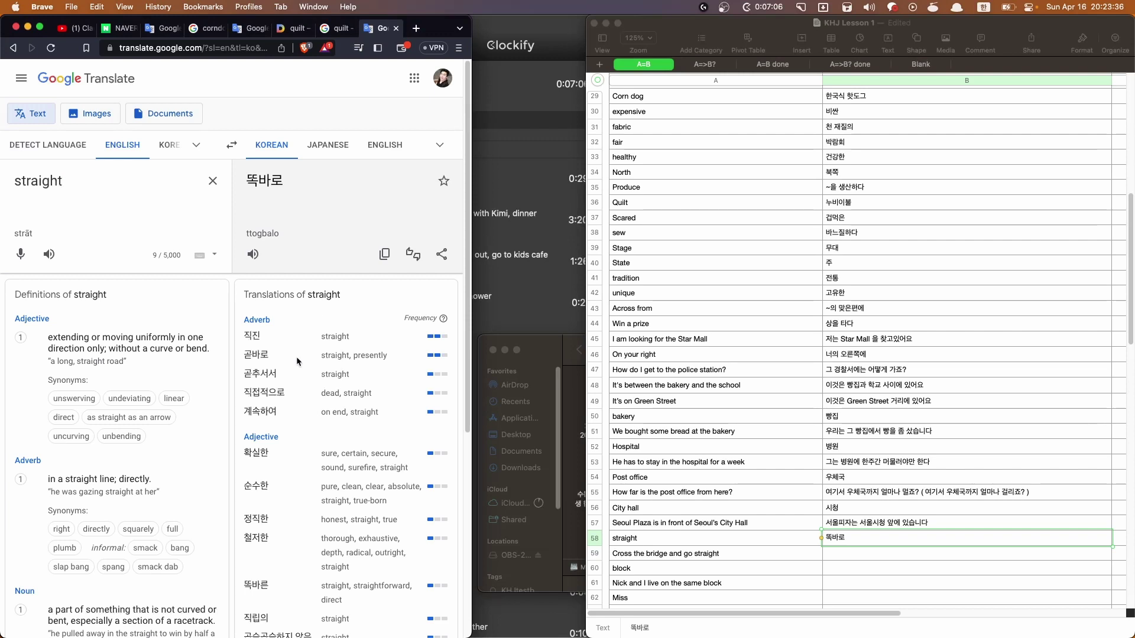
left_click_drag(460, 329, 458, 455)
left_click(244, 535)
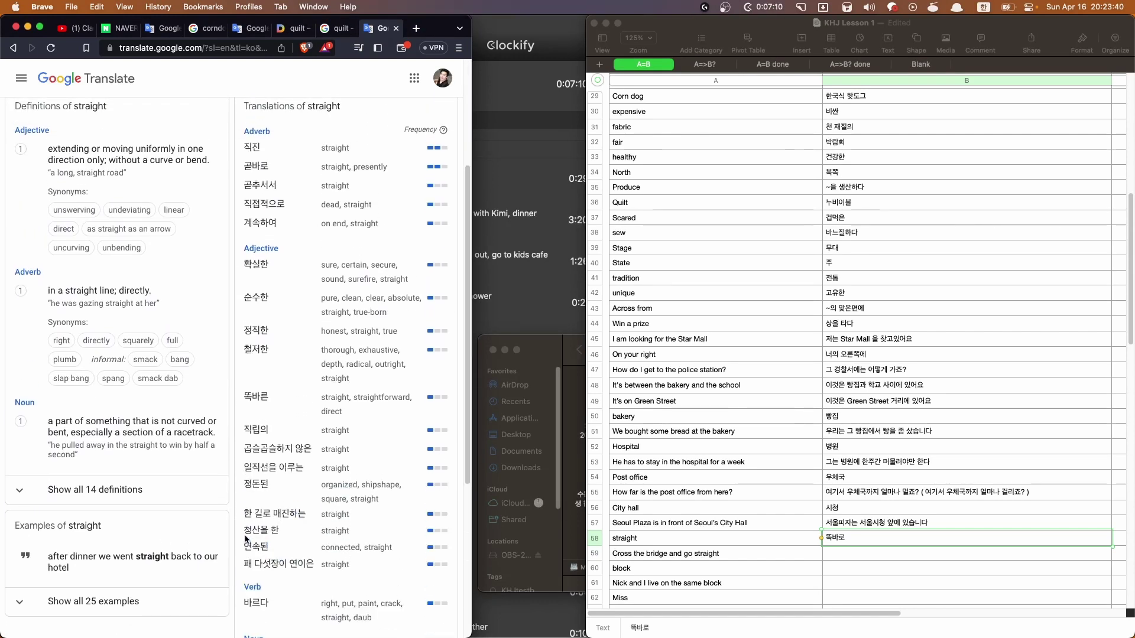
scroll(445, 567, "down", 5)
scroll(455, 473, "up", 6)
scroll(464, 378, "up", 2)
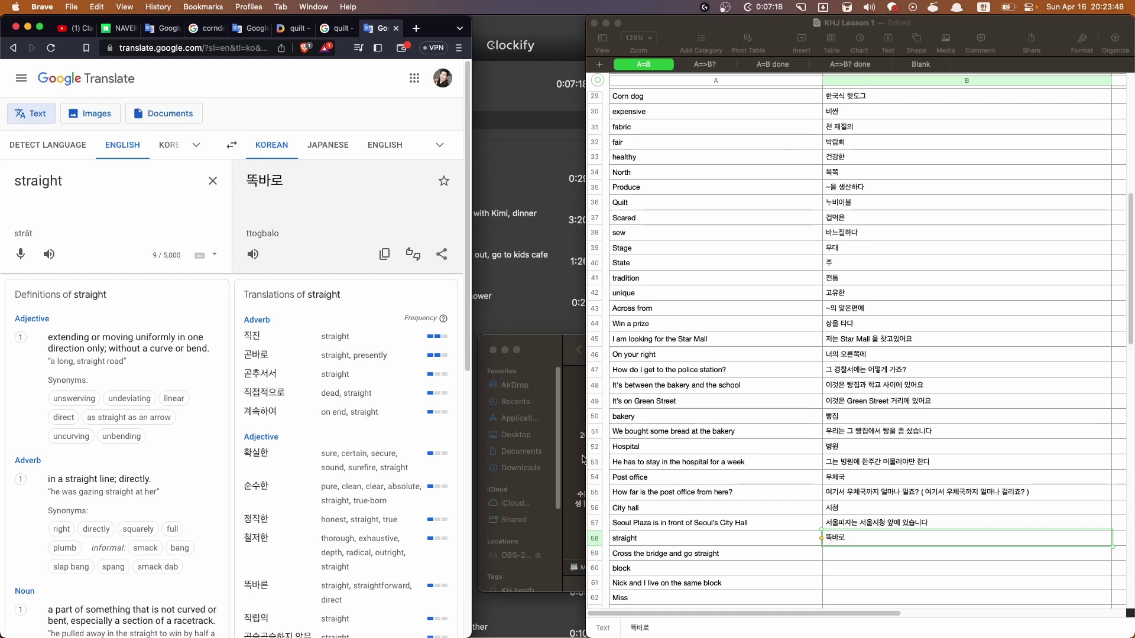
mouse_move(444, 320)
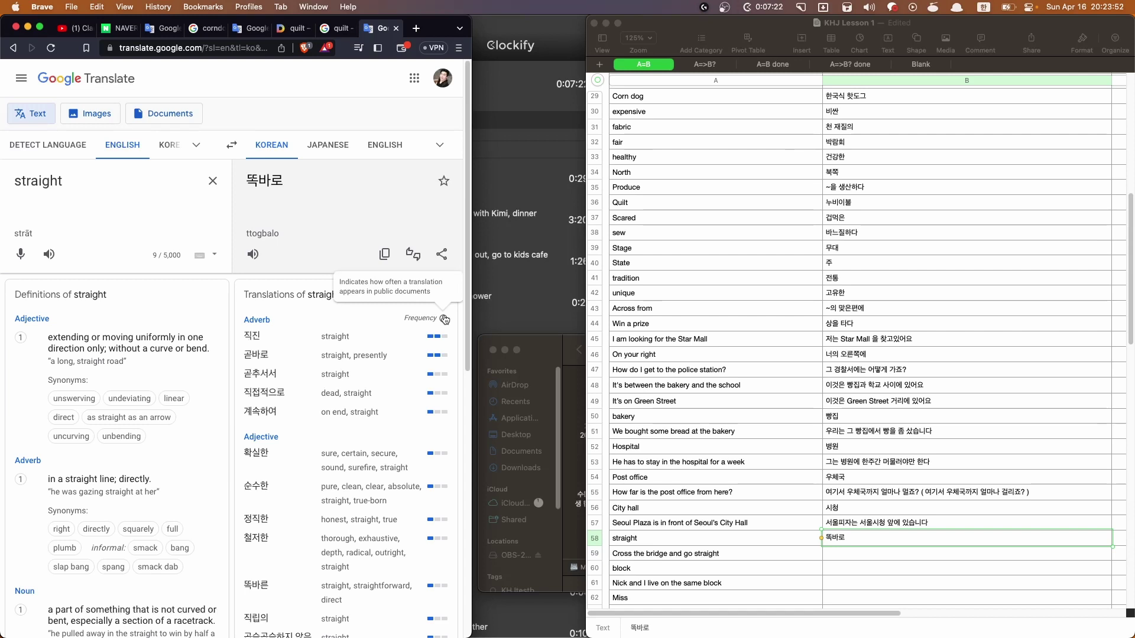
Back in the Numbers sheet, replace the Korean translation of "straight" in row 58 with 곧바로
left_click(877, 560)
key("Return")
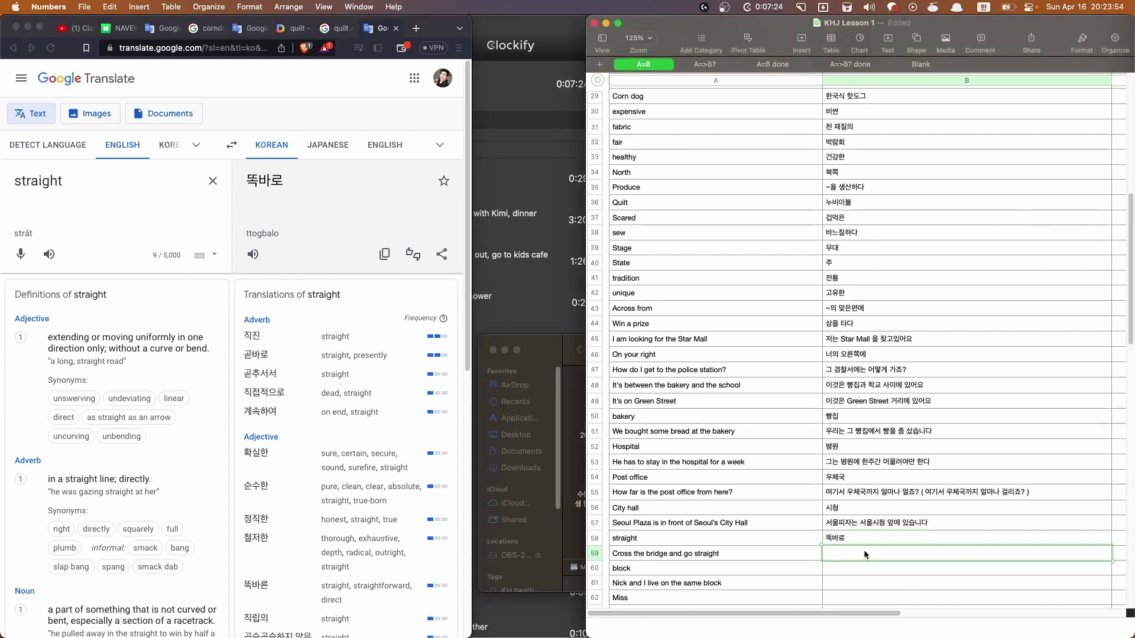
left_click(880, 538)
type("ㄱ")
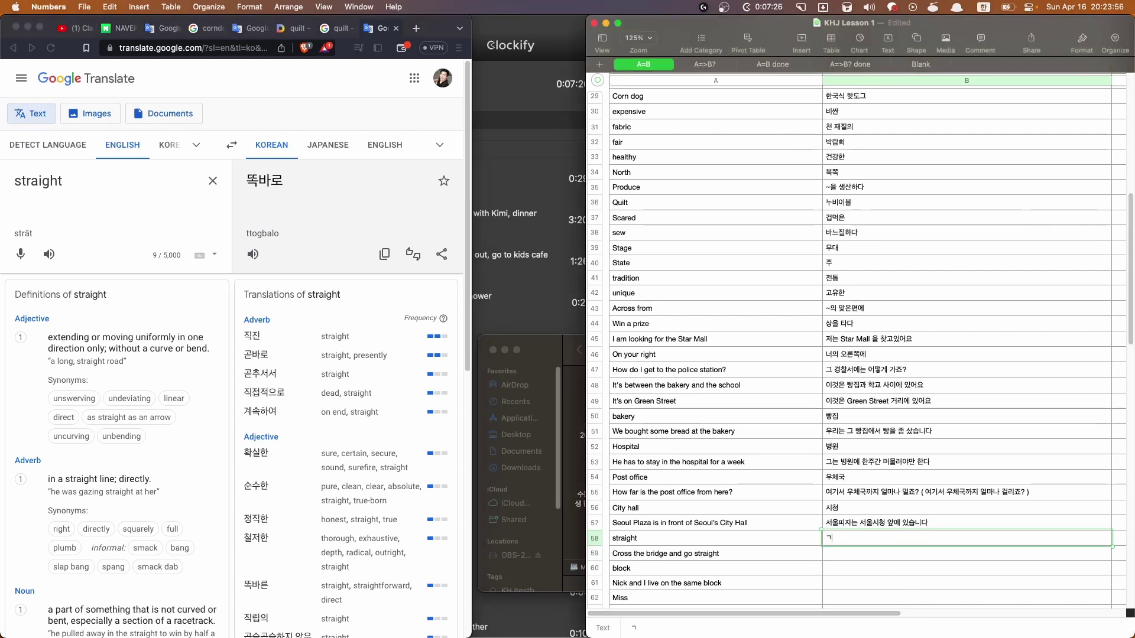
type("바로")
key("Return")
Enter 다리를 건너서 직전하시오 as the Korean translation of "Cross the bridge and go straight"
type("다리를 건너서 직ㅈ")
type("하시오")
key("Return")
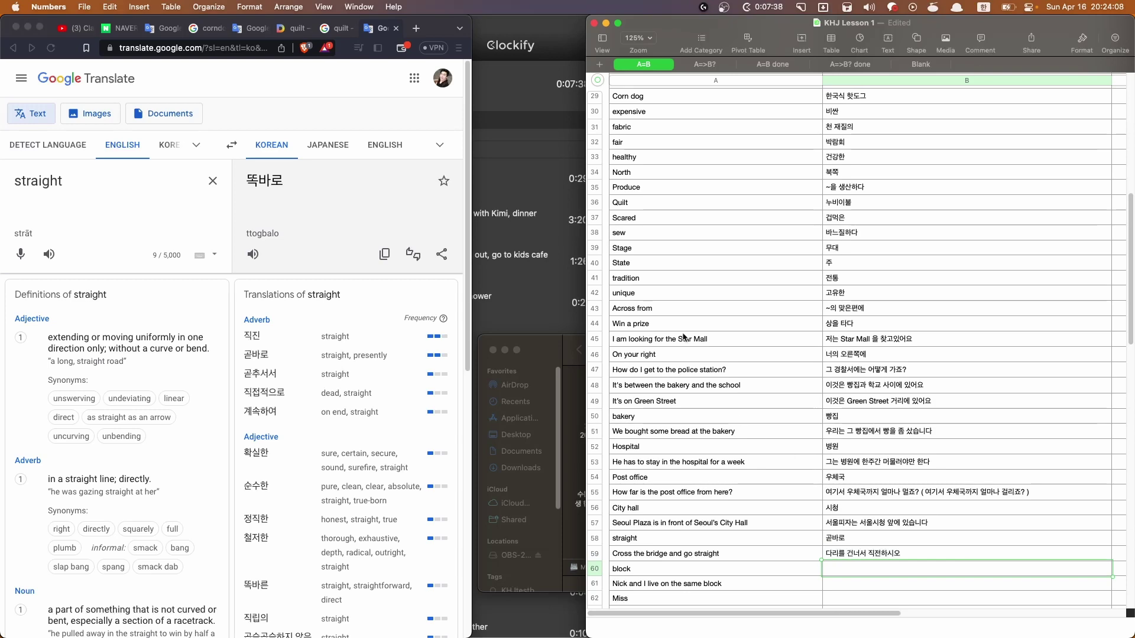
Enter 블록 ( 도시 구획 단위 ) as the Korean translation of "block" in row 60
scroll(682, 272, "up", 5)
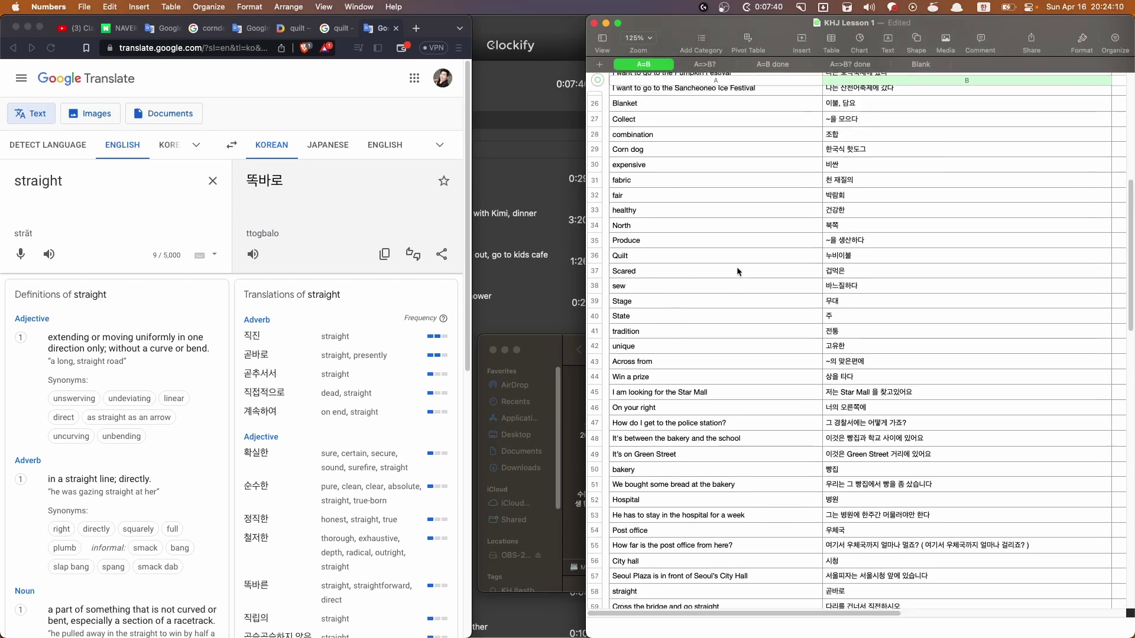
scroll(737, 268, "down", 12)
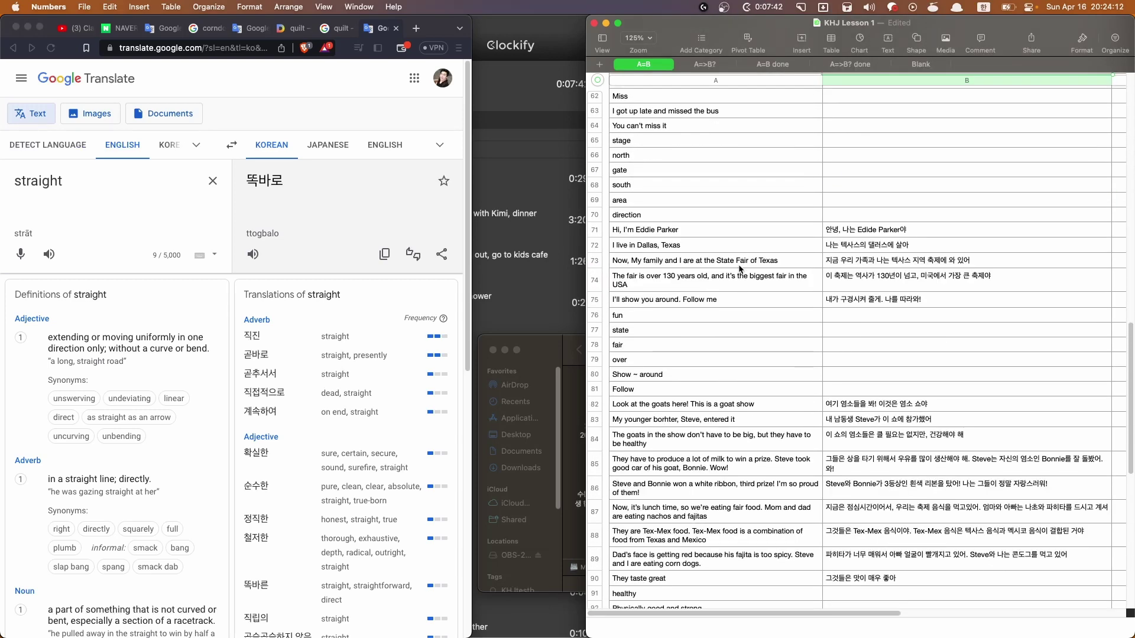
scroll(791, 342, "up", 5)
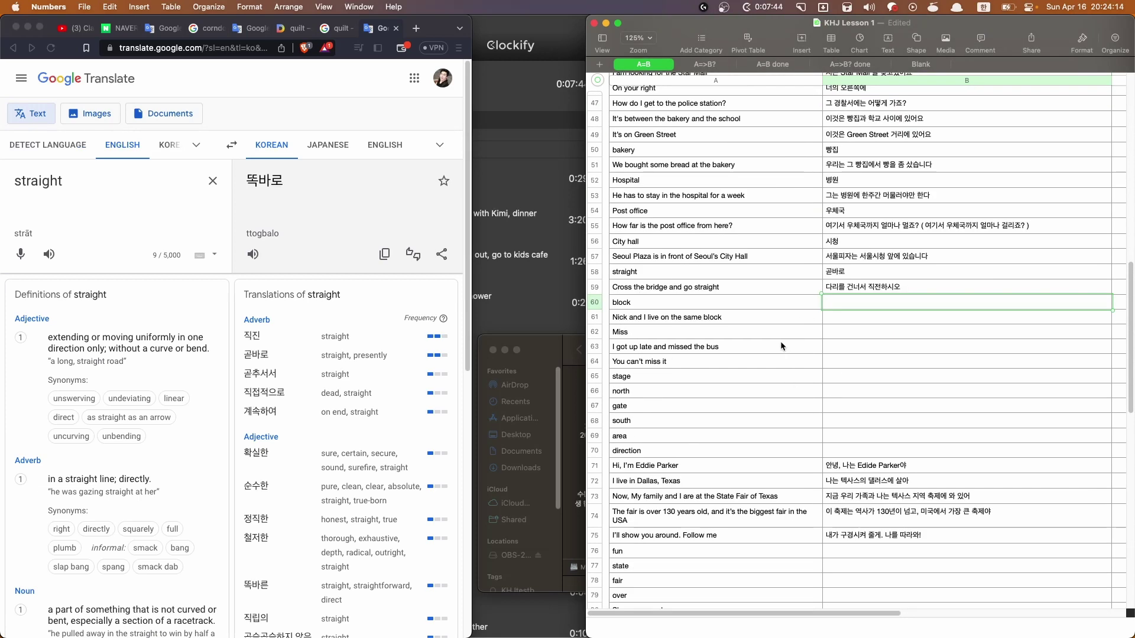
type("한블럭")
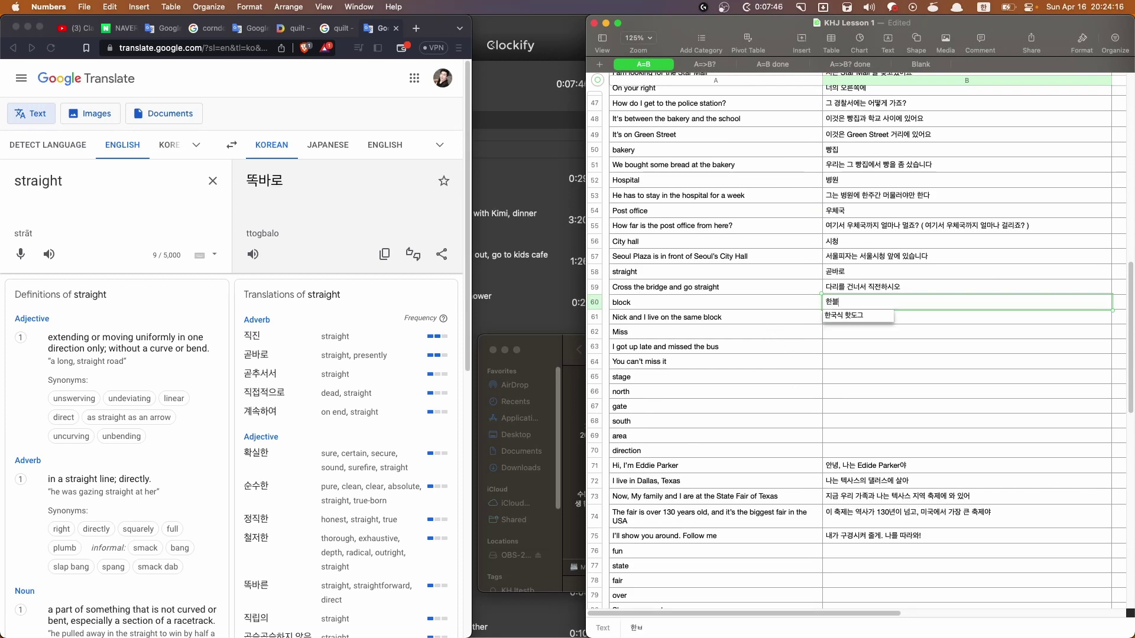
key("BackSpace")
key("BackSpace")
key("BackSpace")
type("블러")
key("BackSpace")
key("BackSpace")
type("록")
left_click(875, 316)
Delete row 60, which holds the repeated "block" entry
left_click(654, 299)
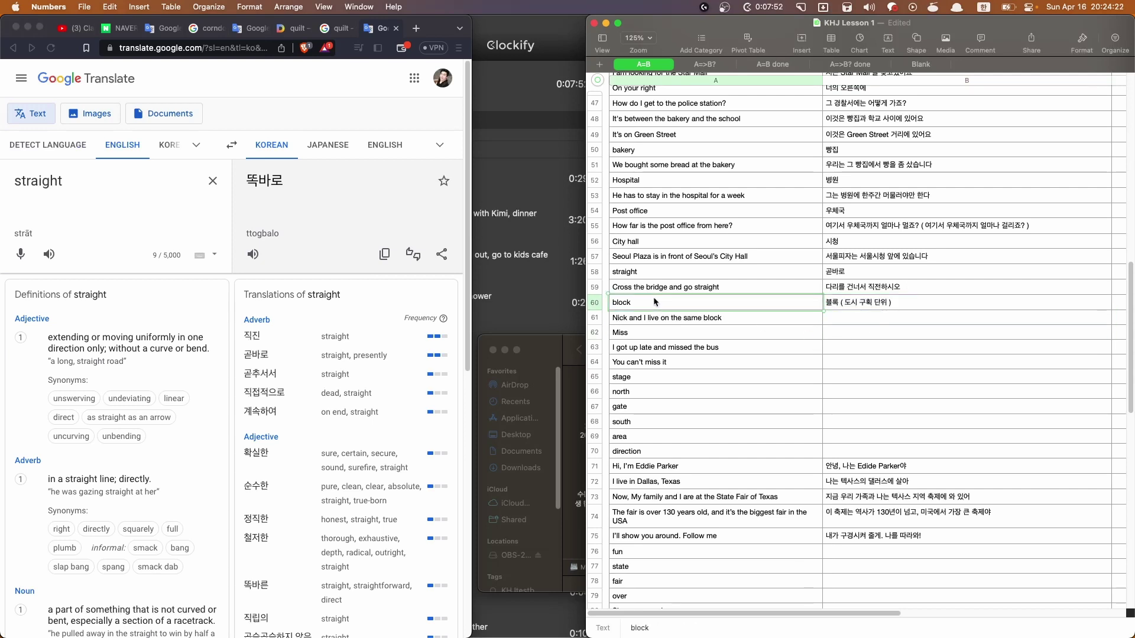
right_click(603, 302)
left_click(653, 356)
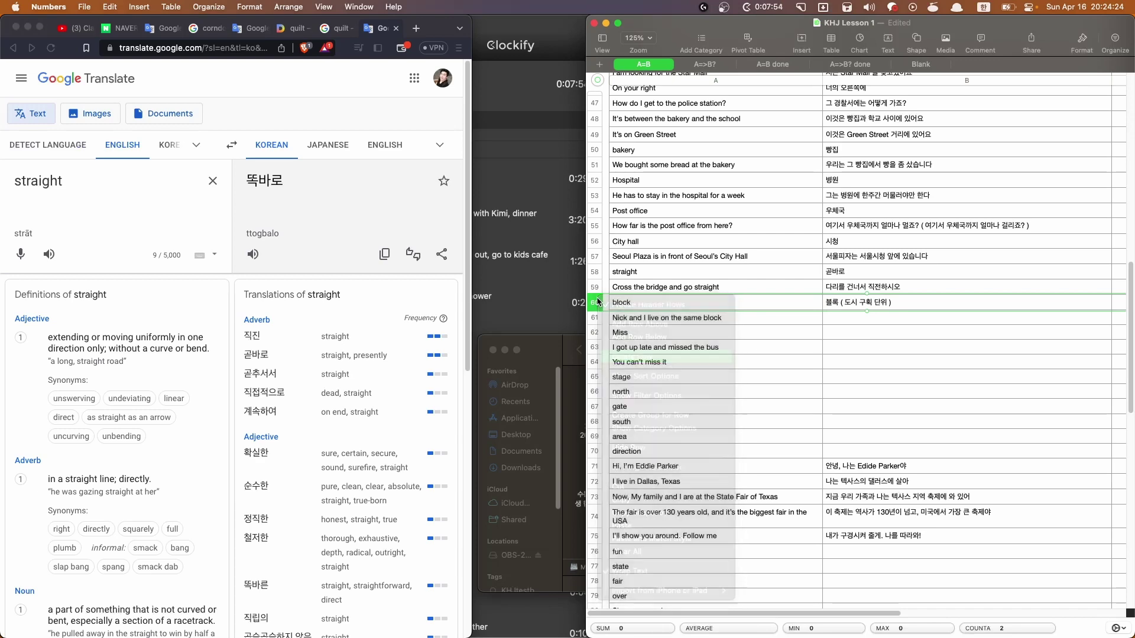
left_click(749, 318)
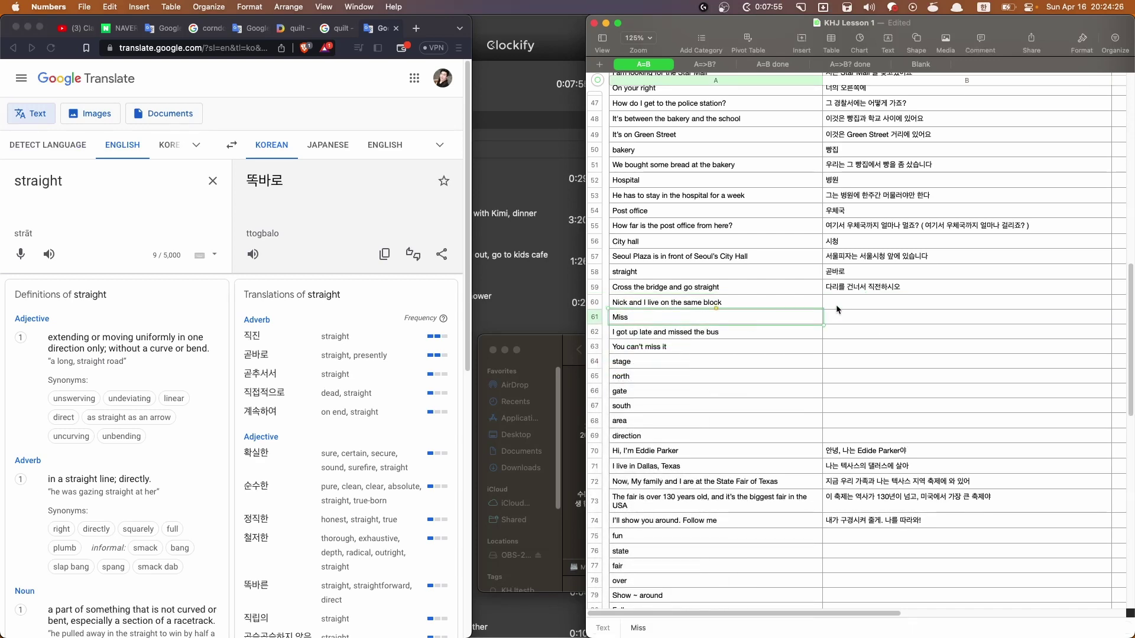
Translate the "live on the same block" sentence in row 60 as the person's name in Korean followed by "과 나는 같은 블록에 산다"
left_click(877, 300)
type("닉과 나는 같")
type("은 브ㄹㄹ")
type(" ㅇ")
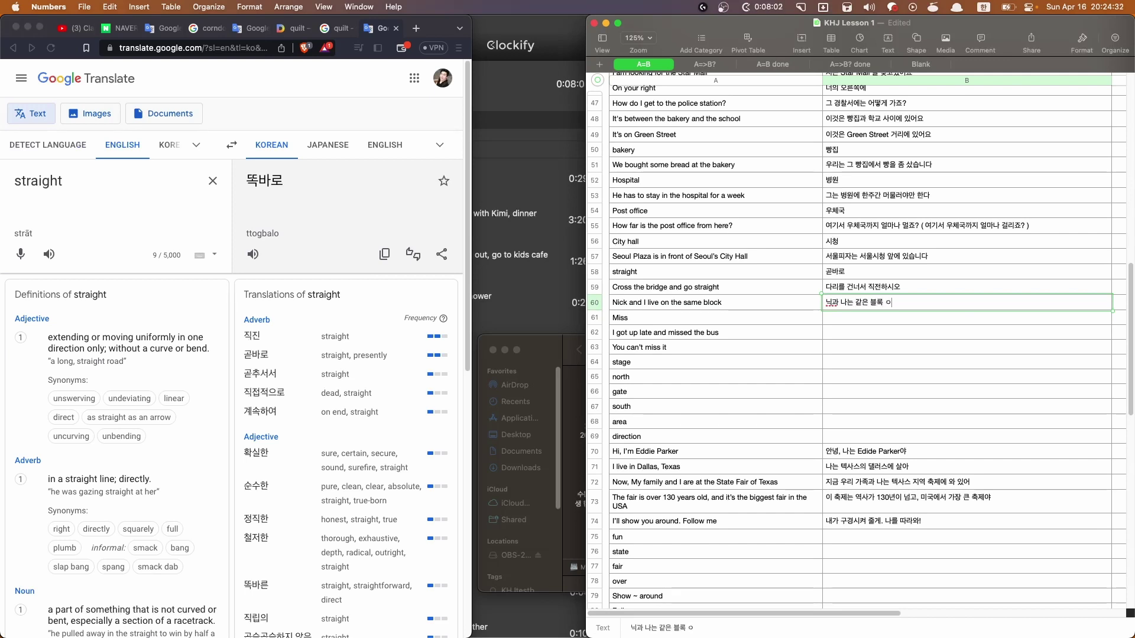
type("ㅔ 산다")
key("Return")
Enter "1. ~를 그리워하다, 2. ~을 놓치다" as the two Korean meanings of "Miss"
type("1")
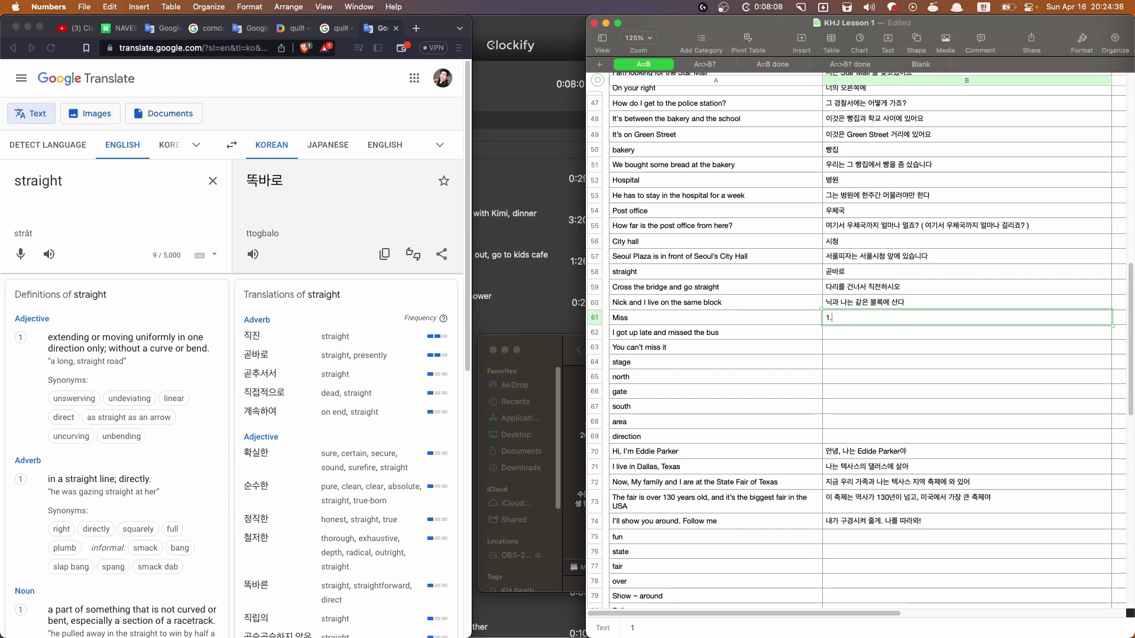
type(". ~를 그리워하다")
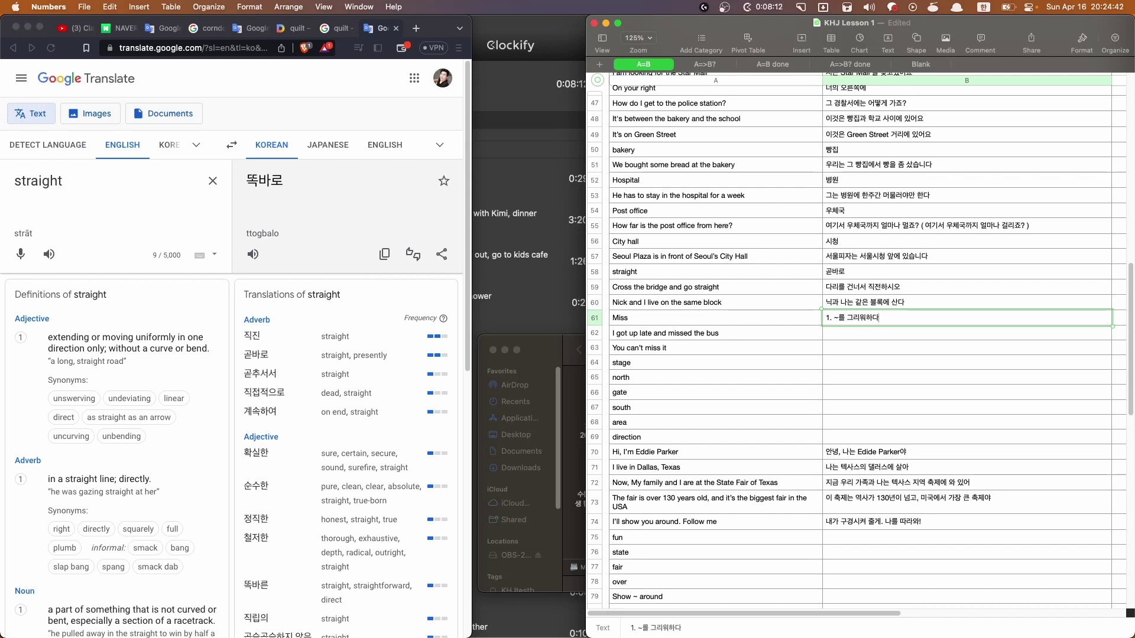
type(", 2. ~을 ㄴ")
type("치다")
key("Return")
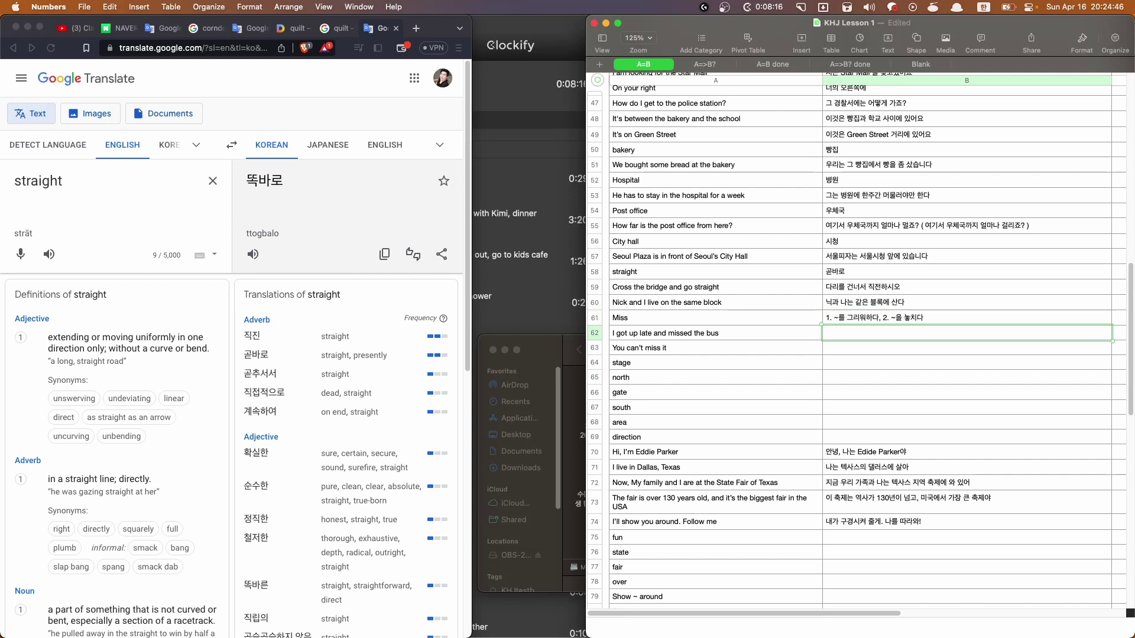
Enter 나는 늦게 일어나서 그 버스를 놓쳤다 as the Korean translation of "I got up late and missed the bus"
left_click(594, 348)
left_click(967, 333)
type("나는 ㄴ게 일이")
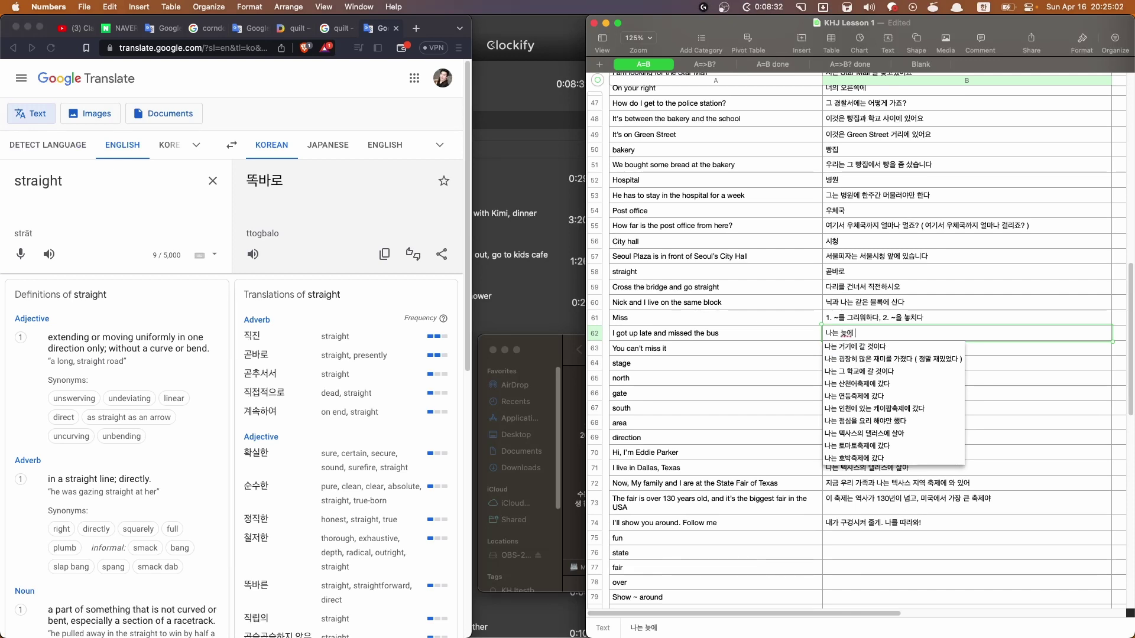
type("어나서")
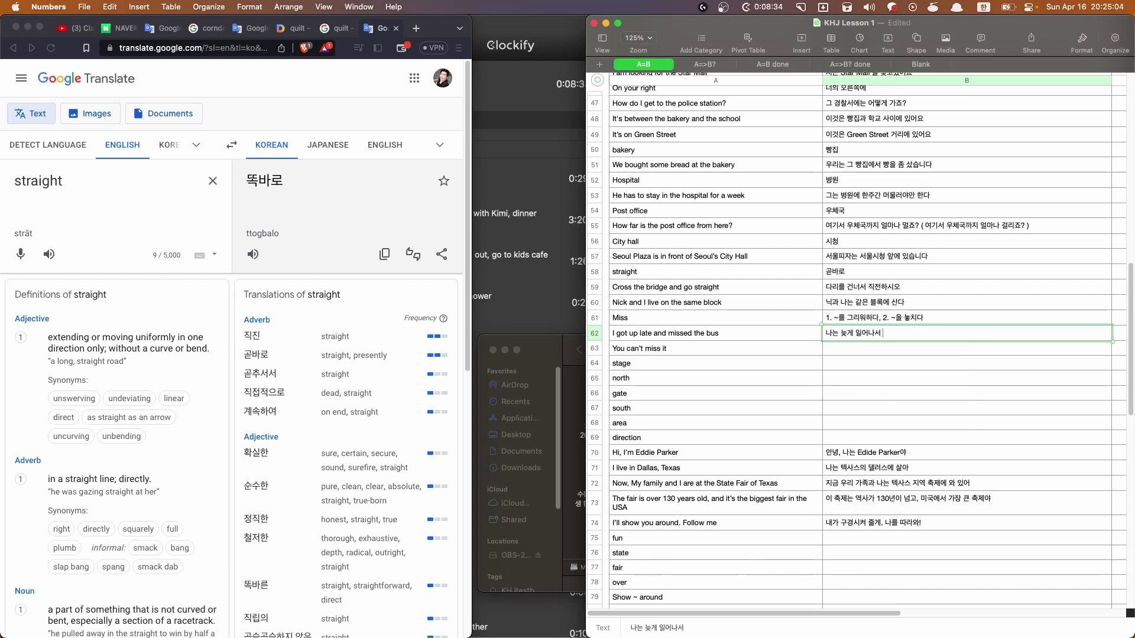
type(" 그 버스를 놓쳤다")
key("Return")
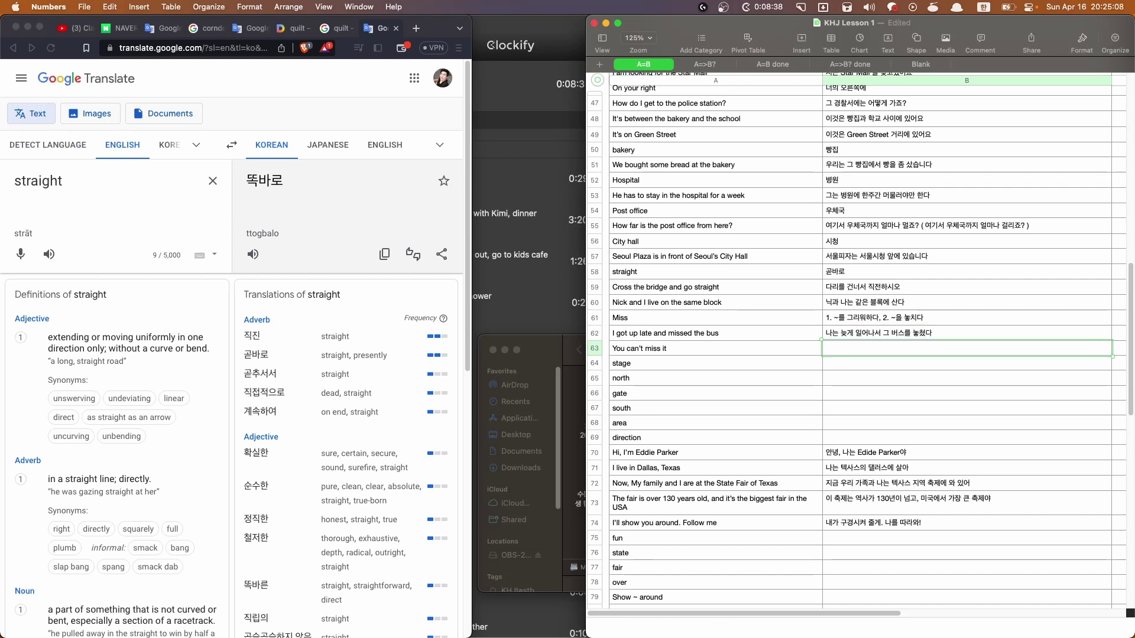
Enter 당신은 이걸 놓칠 수 없을거에요 as the Korean translation of "You can't miss it"
type("당신은 이걸")
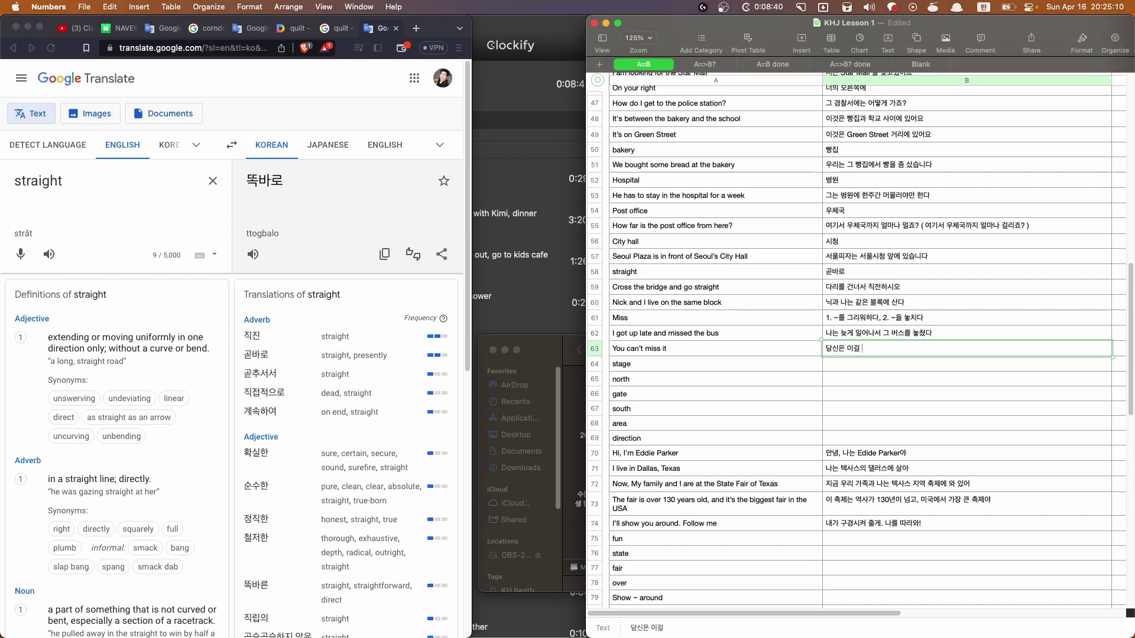
type(" 놓칠 수 없어을거에요")
left_click(838, 354)
left_click(742, 353)
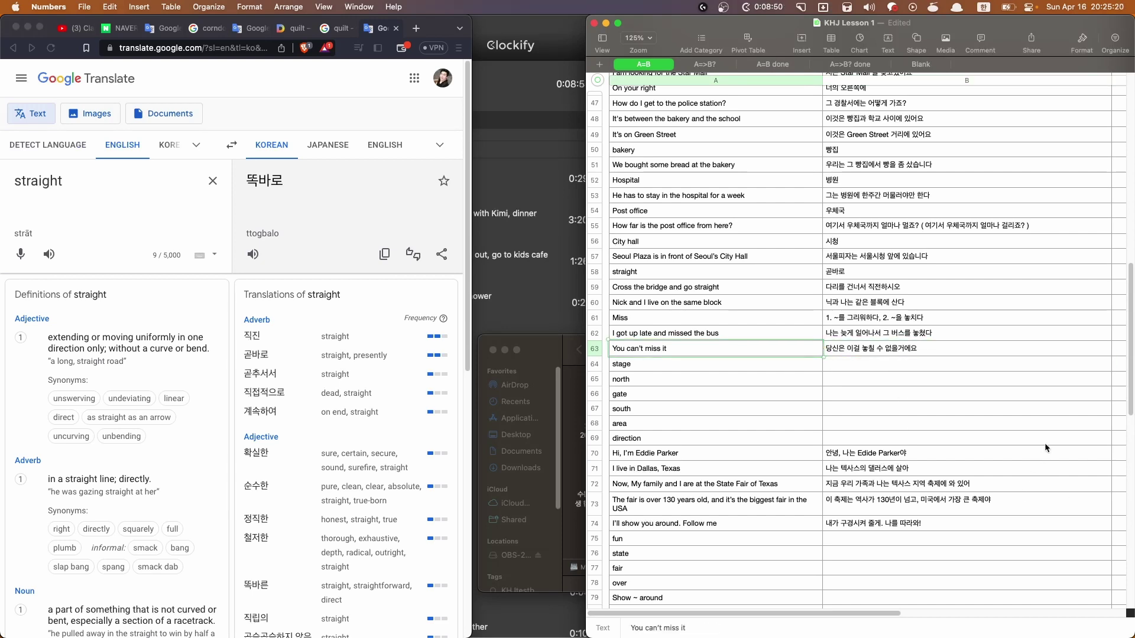
Enter 무대 as the Korean translation of "stage" in row 64
key("Down")
key("shift+Right")
left_click(828, 366)
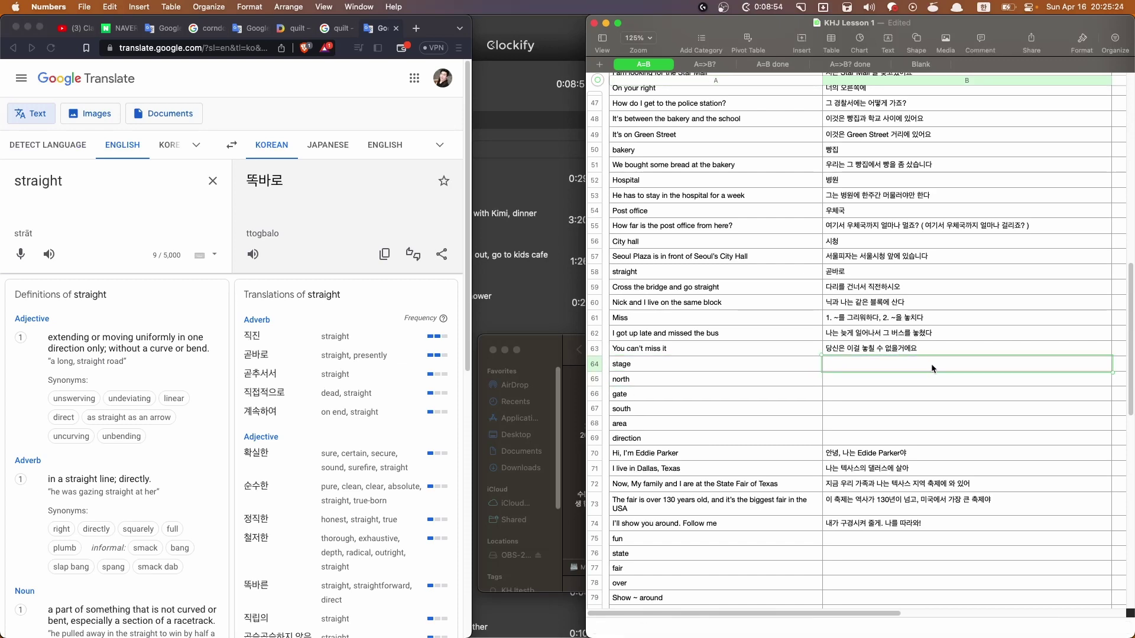
type("무대")
key("Return")
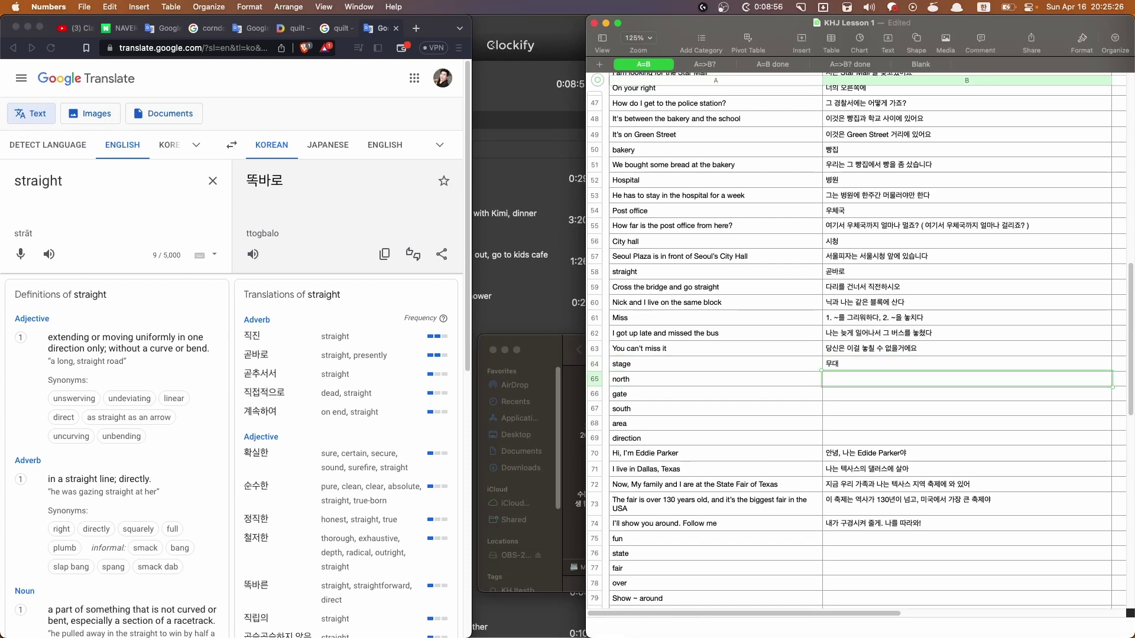
Check the list for an earlier "north" entry and enter 북쪽 as its Korean translation in row 65
left_click(650, 381)
scroll(650, 431, "up", 20)
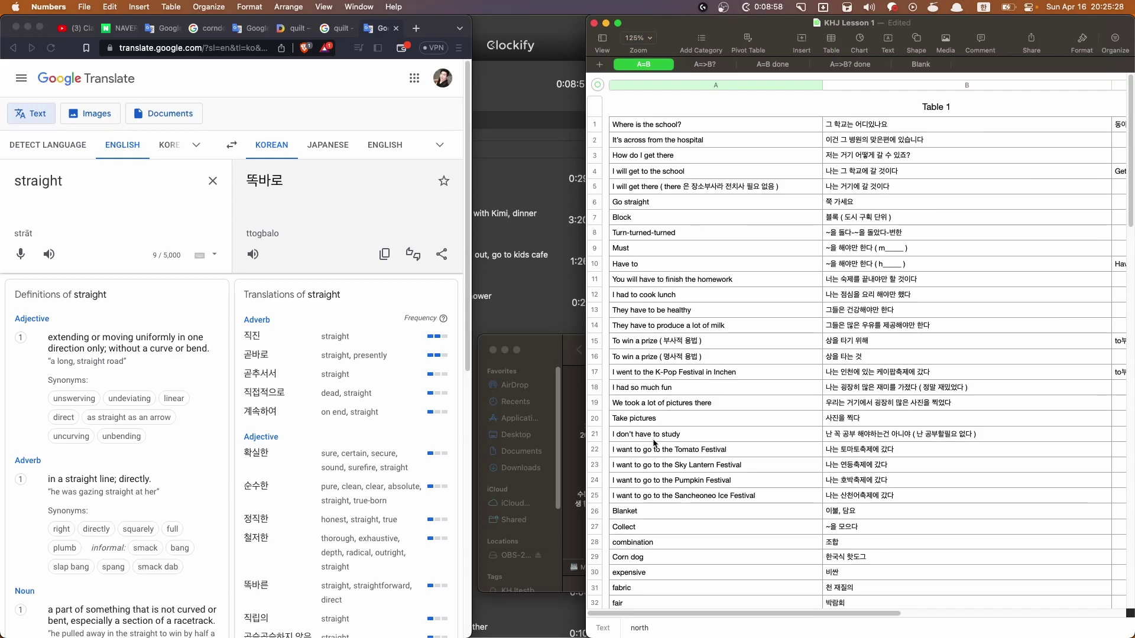
scroll(721, 516, "down", 20)
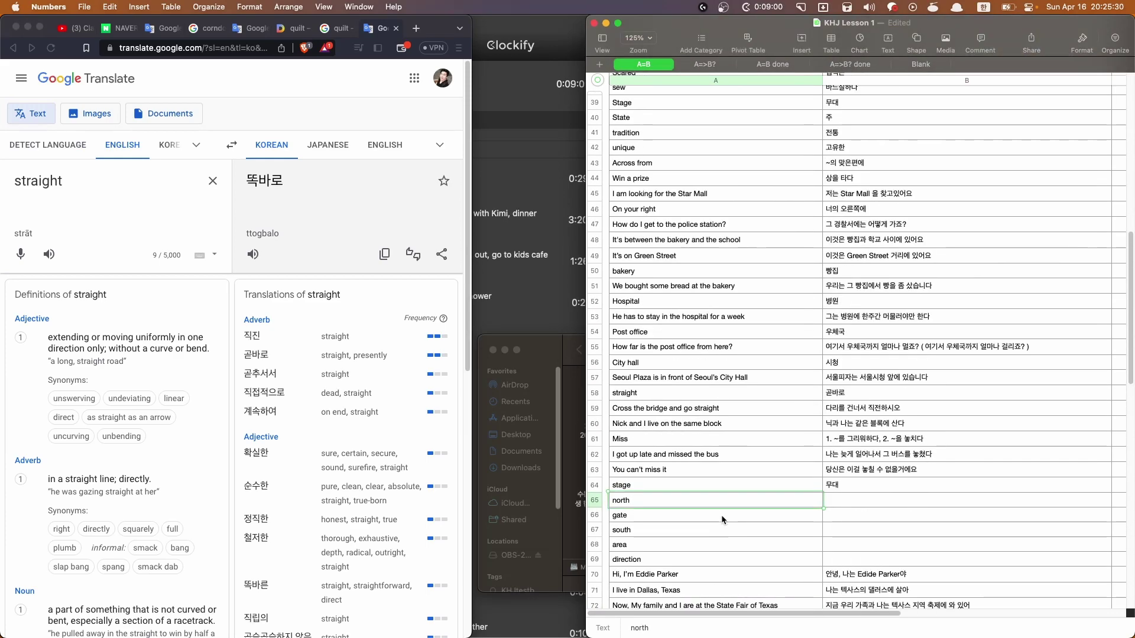
scroll(721, 518, "up", 8)
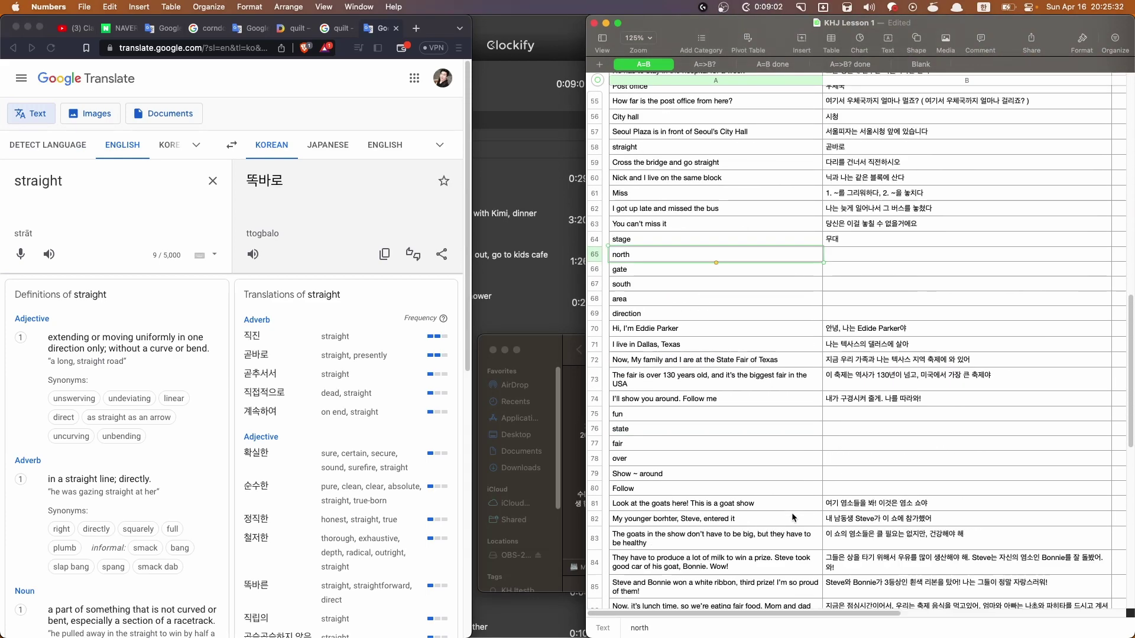
key("Tab")
type("북")
key("Return")
key("Up")
type("북쪽")
key("Return")
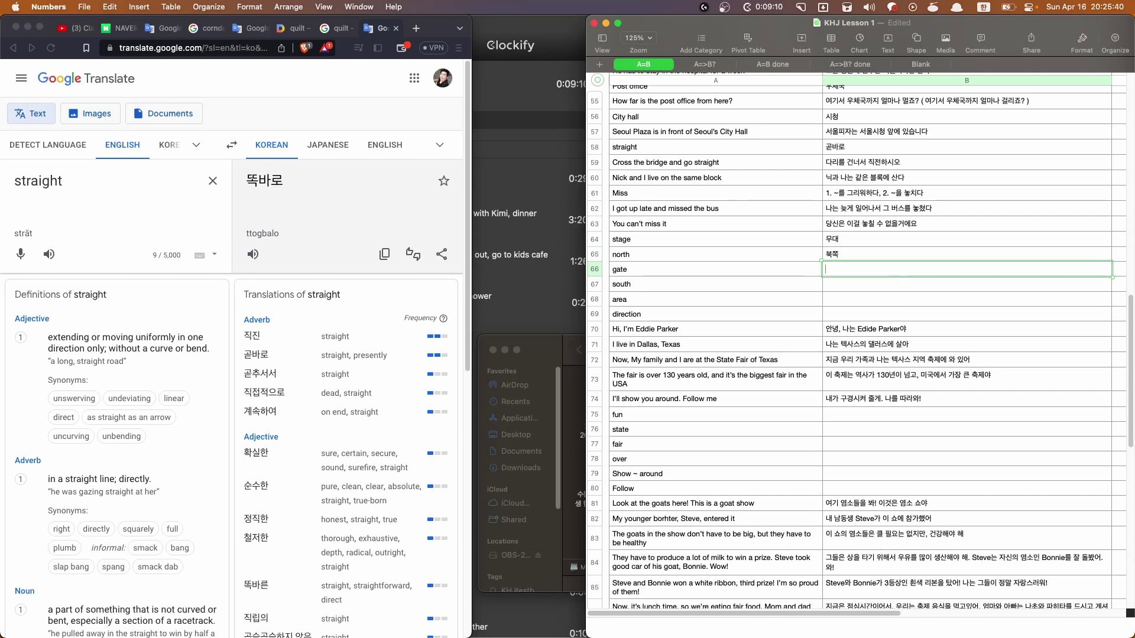
Switch to Google Translate in the browser and look up the Korean translation of "gate"
key("super+Tab")
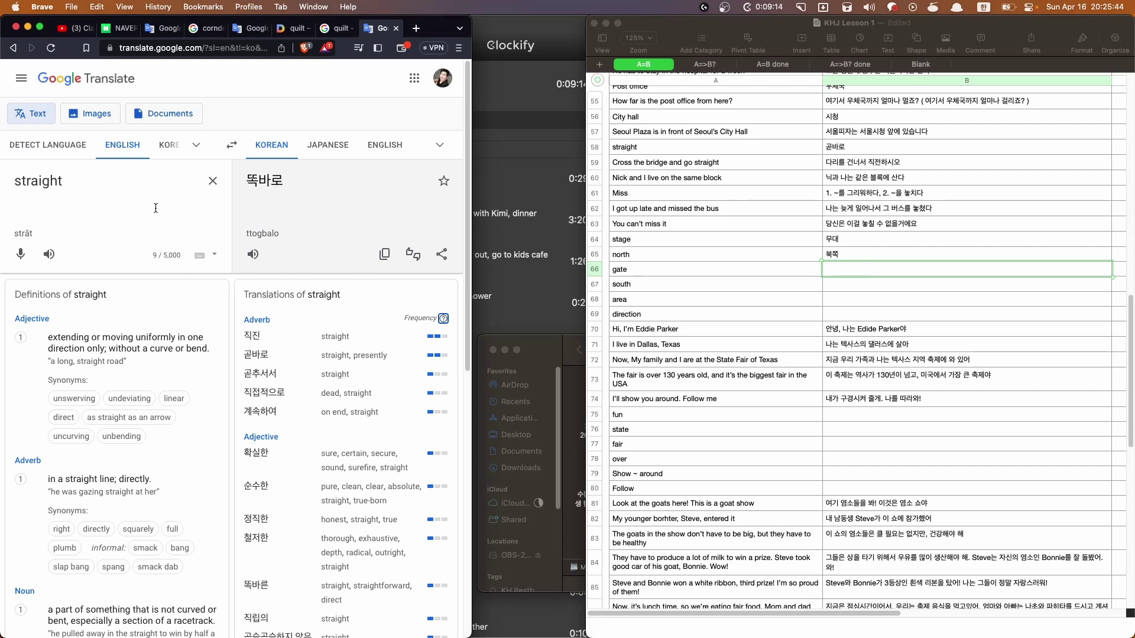
key("BackSpace")
key("BackSpace")
key("BackSpace")
key("BackSpace")
key("BackSpace")
key("BackSpace")
key("BackSpace")
key("BackSpace")
key("BackSpace")
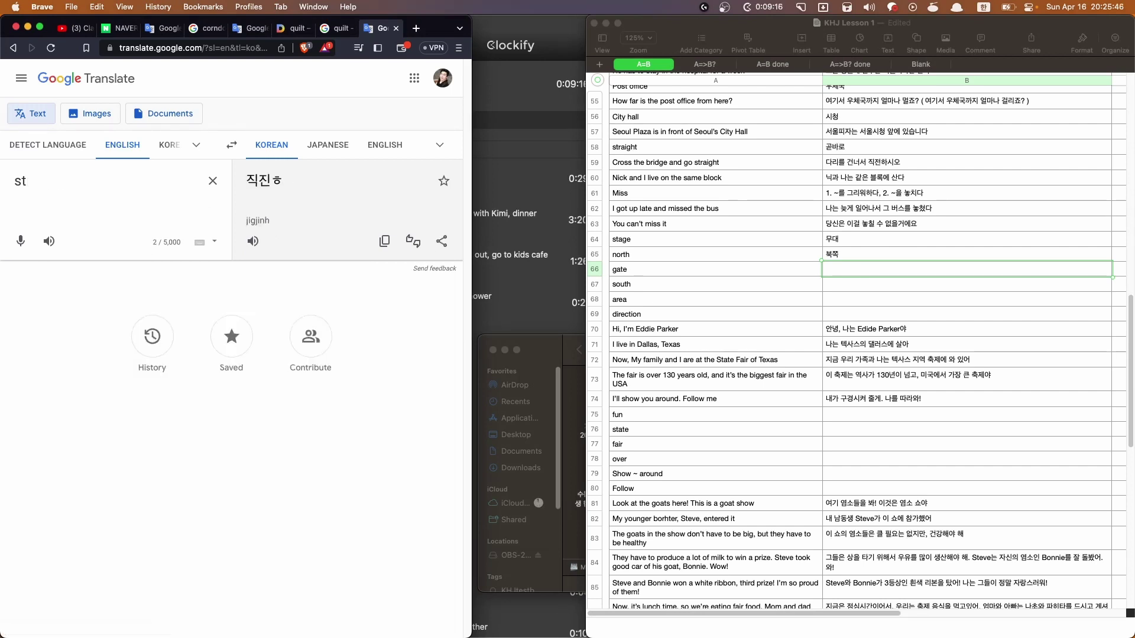
type("gate")
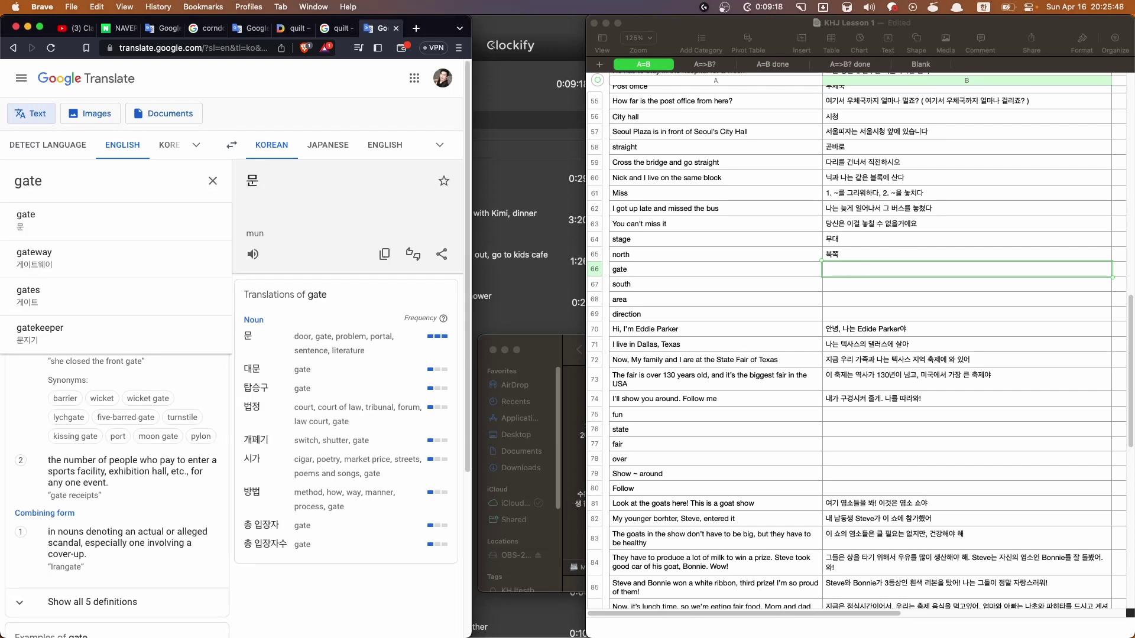
Return to the Numbers sheet and enter 문 as the Korean translation of "gate" in row 66
left_click(863, 271)
type("문")
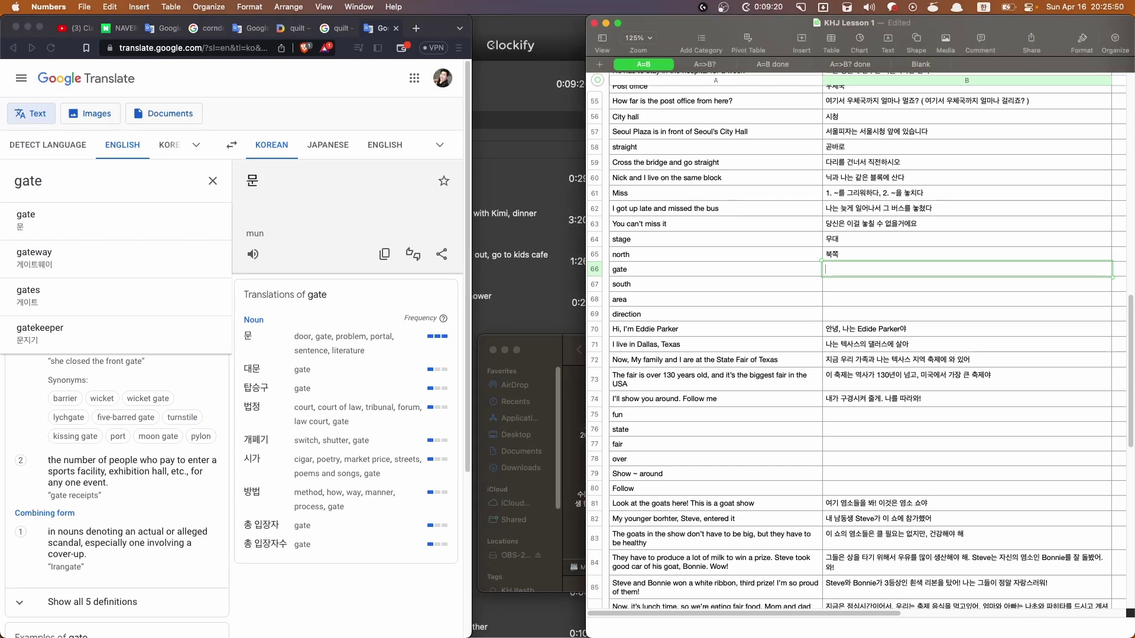
key("Return")
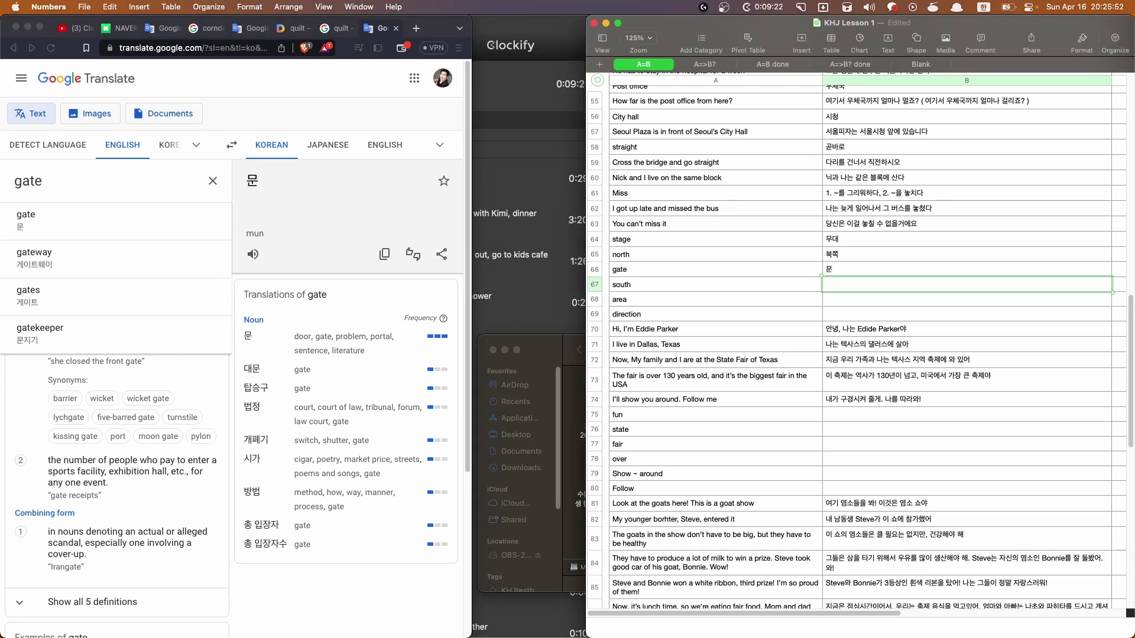
Enter 남쪽, 지역 and 방향 as the Korean translations of "south", "area" and "direction" in rows 67 to 69
type("남쪼")
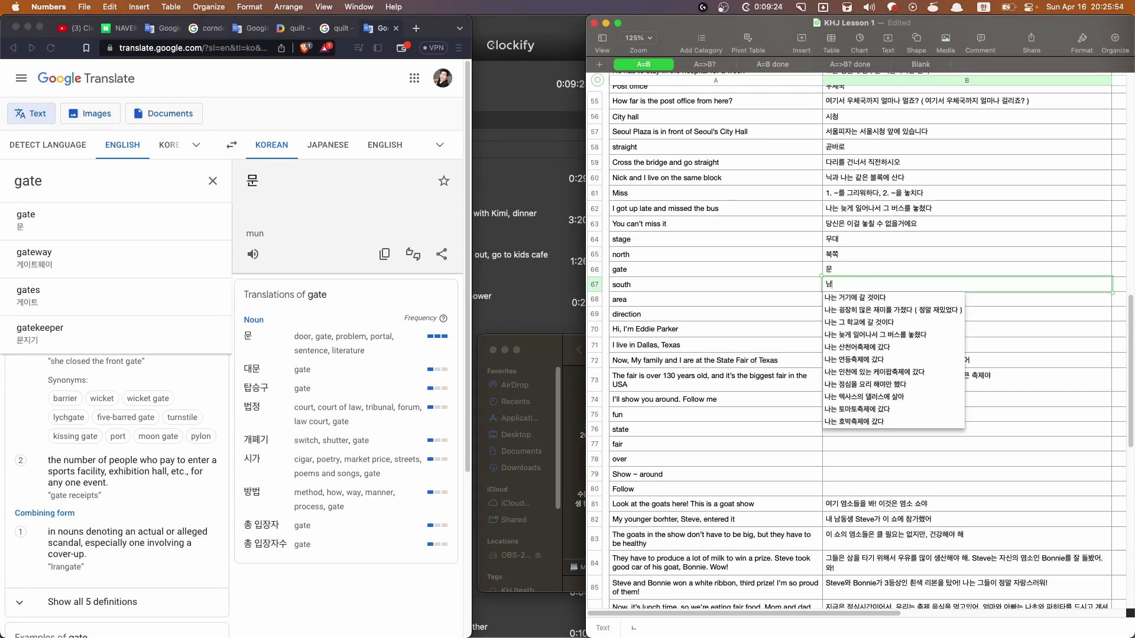
key("Return")
type("지역")
key("Return")
type("방향")
key("Return")
Enter 즐거움 as the Korean translation of "fun" in row 75
key("Return")
key("Return")
key("Return")
key("Return")
key("Return")
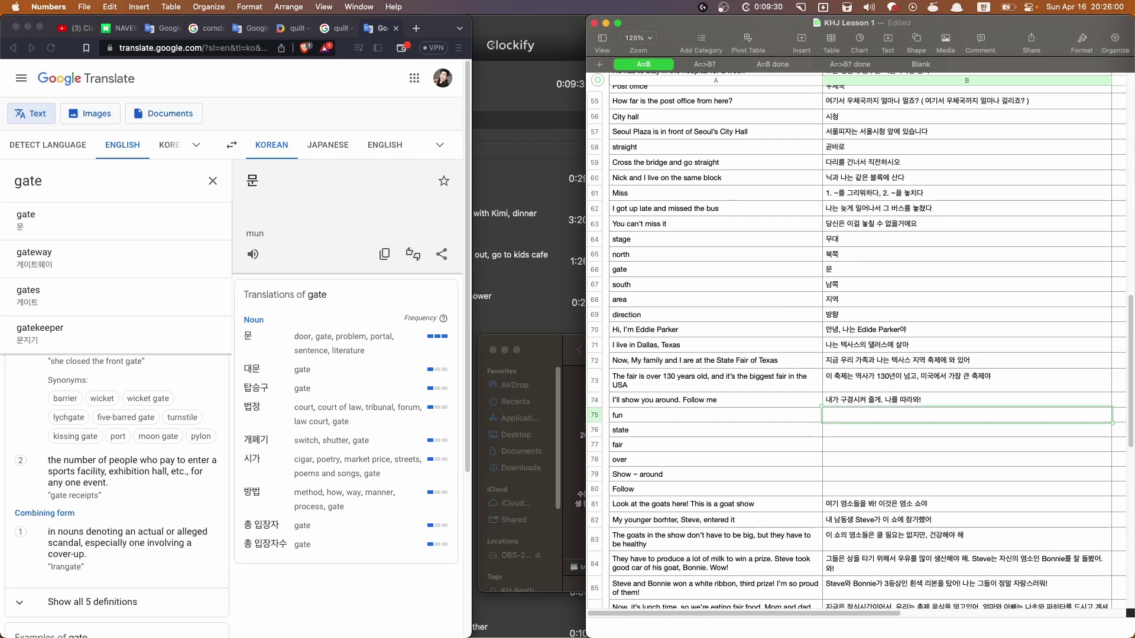
type("즐거움")
Switch to Google Translate in the browser, look up the Korean translation of "fun", and return to the Numbers sheet
key("super+Tab")
key("BackSpace")
key("BackSpace")
key("BackSpace")
key("BackSpace")
type("fun")
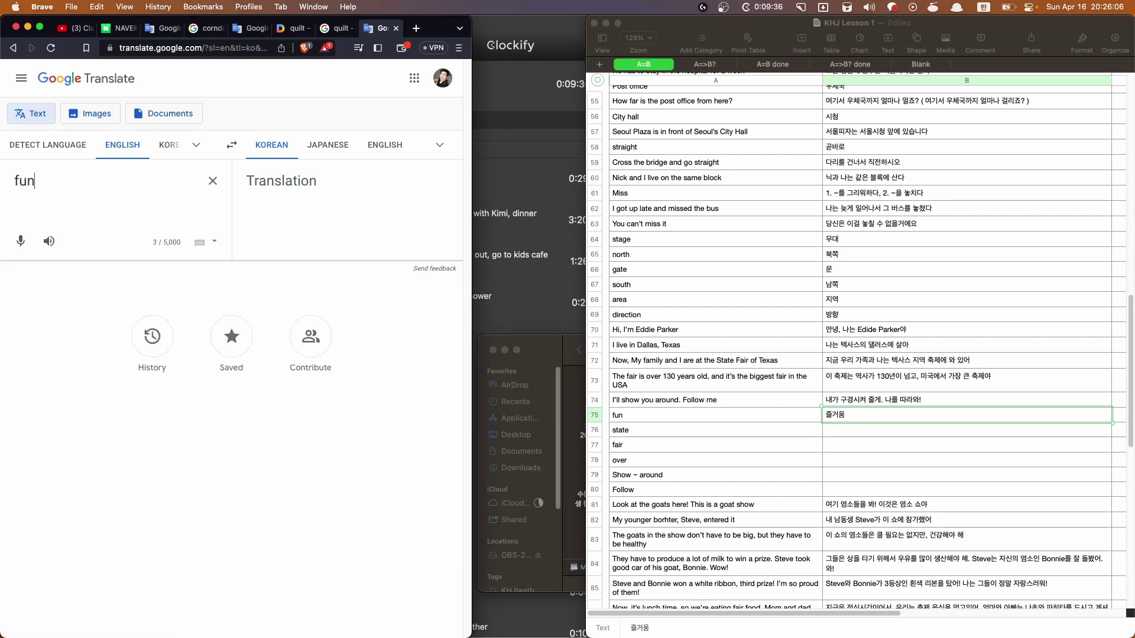
key("super+Tab")
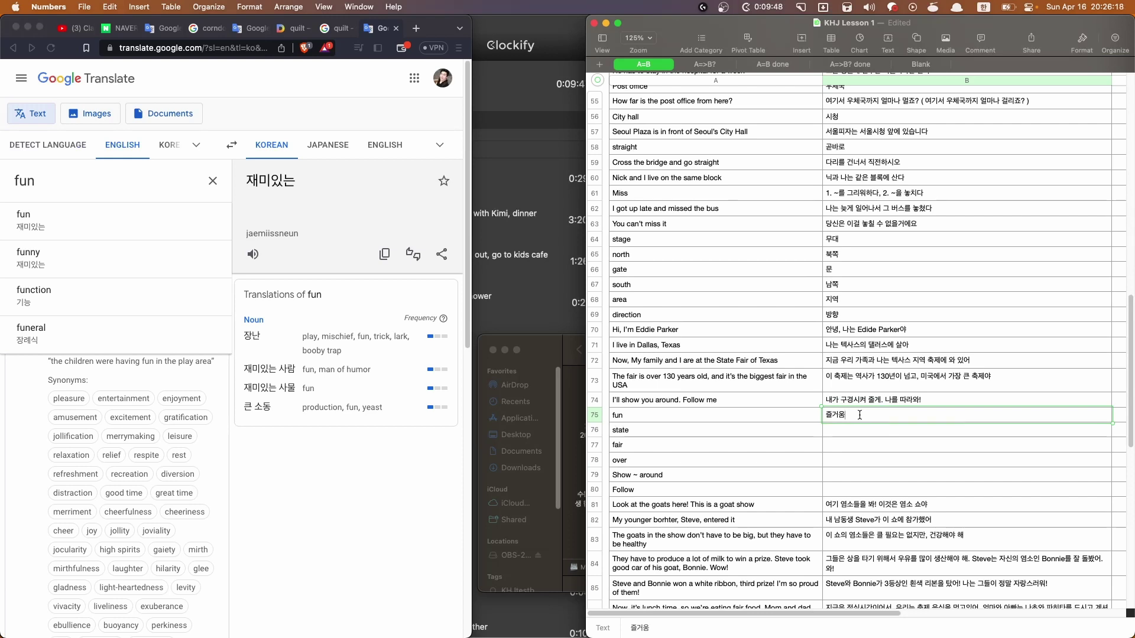
Switch to Google Translate and look up the Korean translation of "state" for row 76
left_click(833, 431)
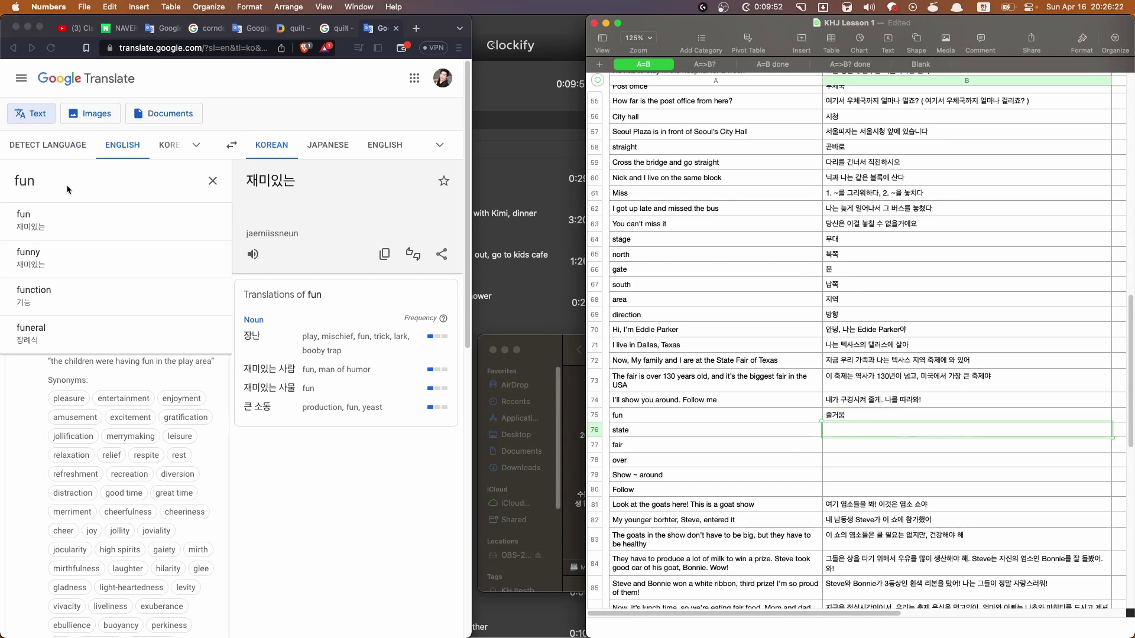
key("super+Tab")
key("super+a")
type("ㄴㅅ")
key("BackSpace")
key("BackSpace")
key("ctrl+space")
type("state")
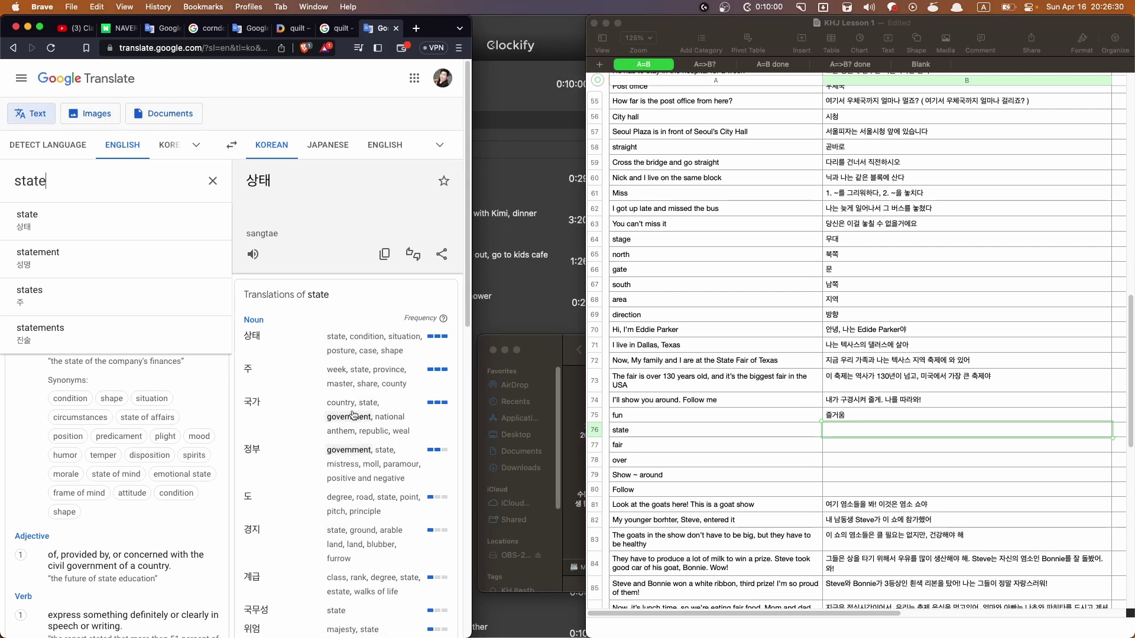
Return to the Numbers sheet and enter 주 as the Korean translation of "state" in row 76
left_click(880, 436)
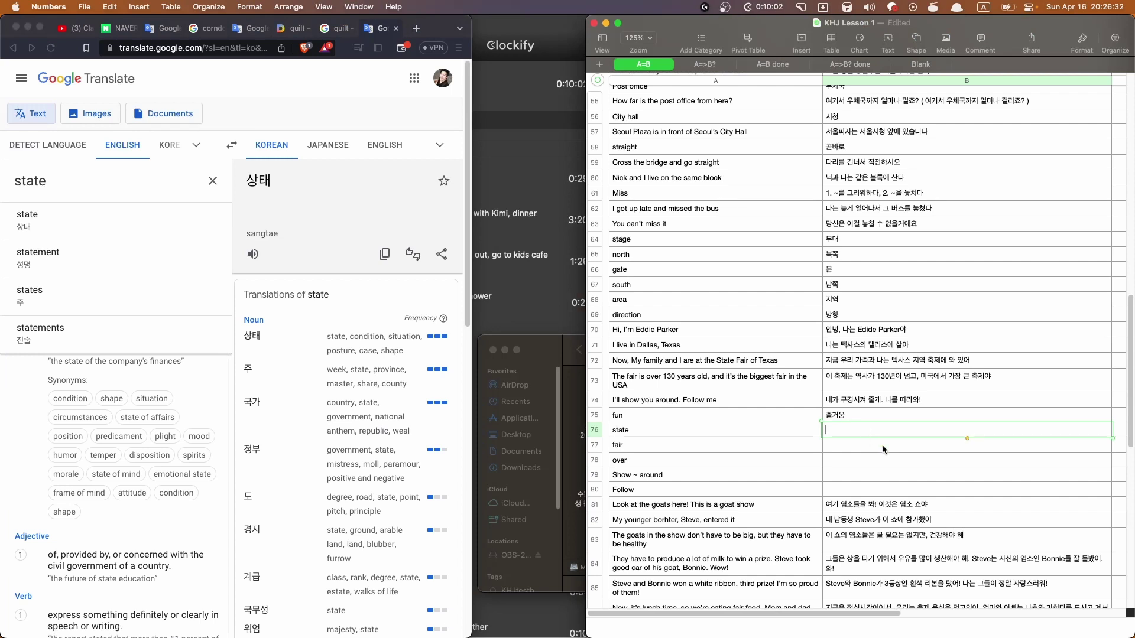
key("Caps_Lock")
type("주")
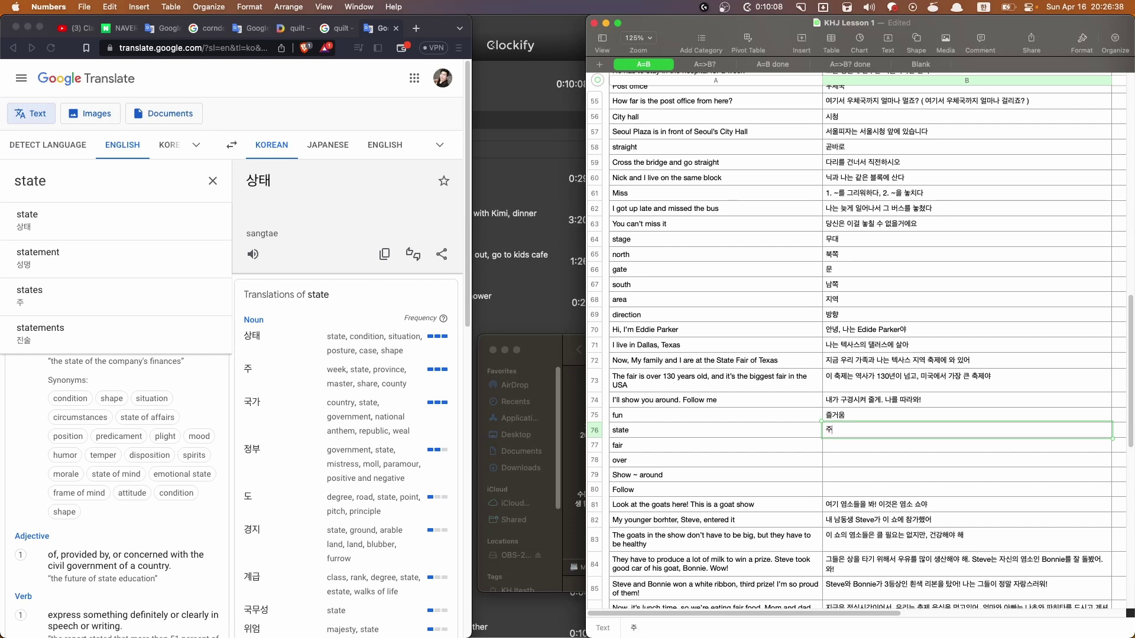
key("Return")
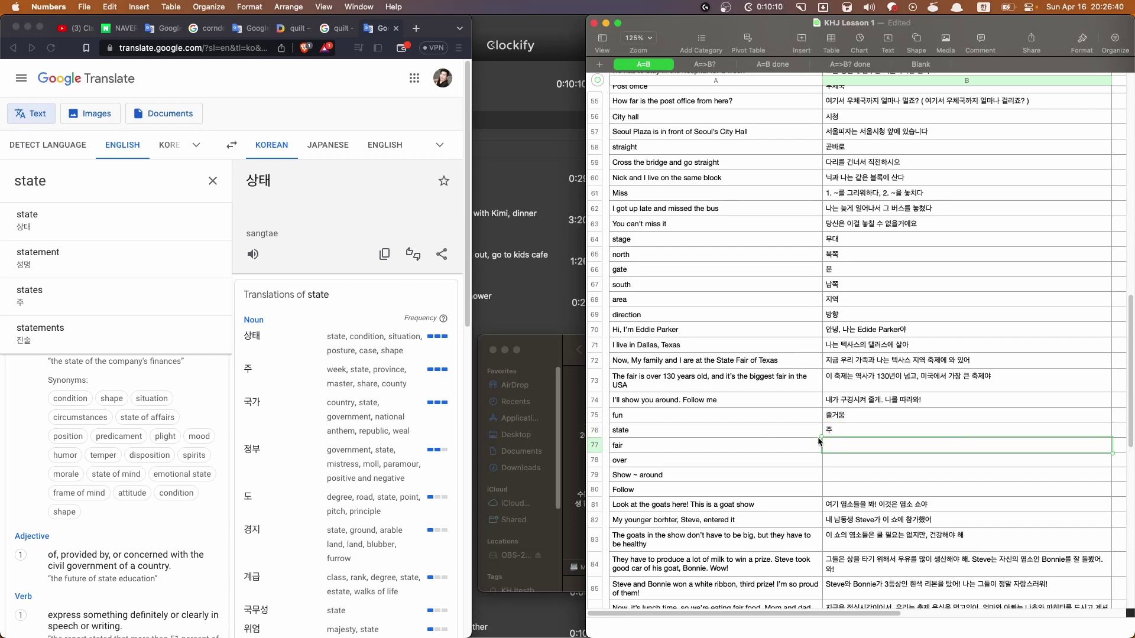
left_click(803, 451)
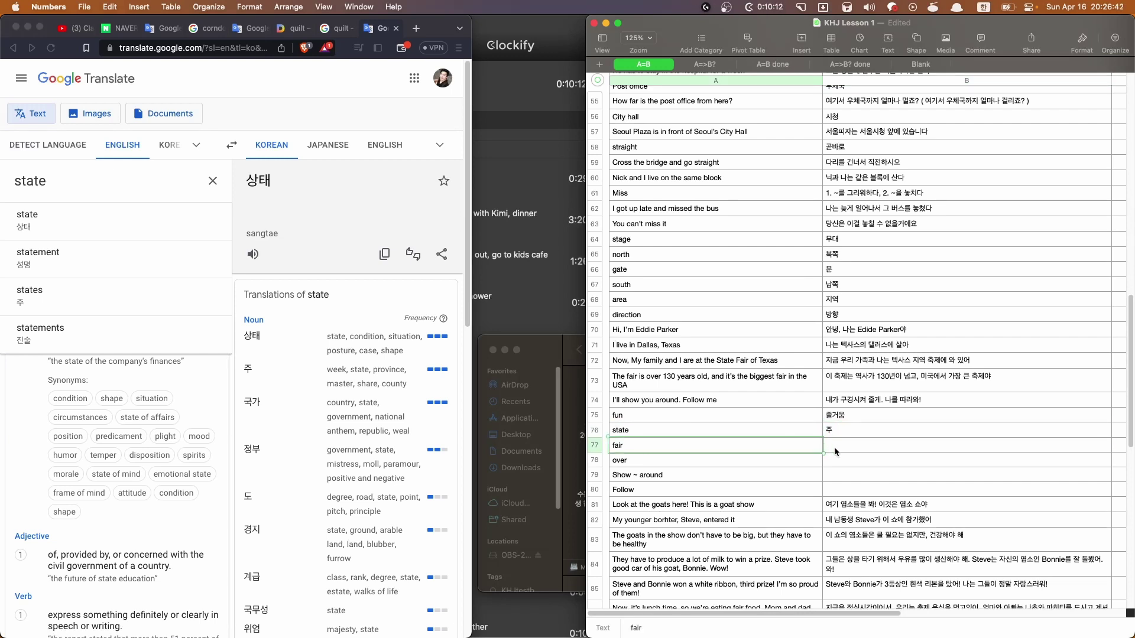
left_click(836, 447)
left_click(797, 435)
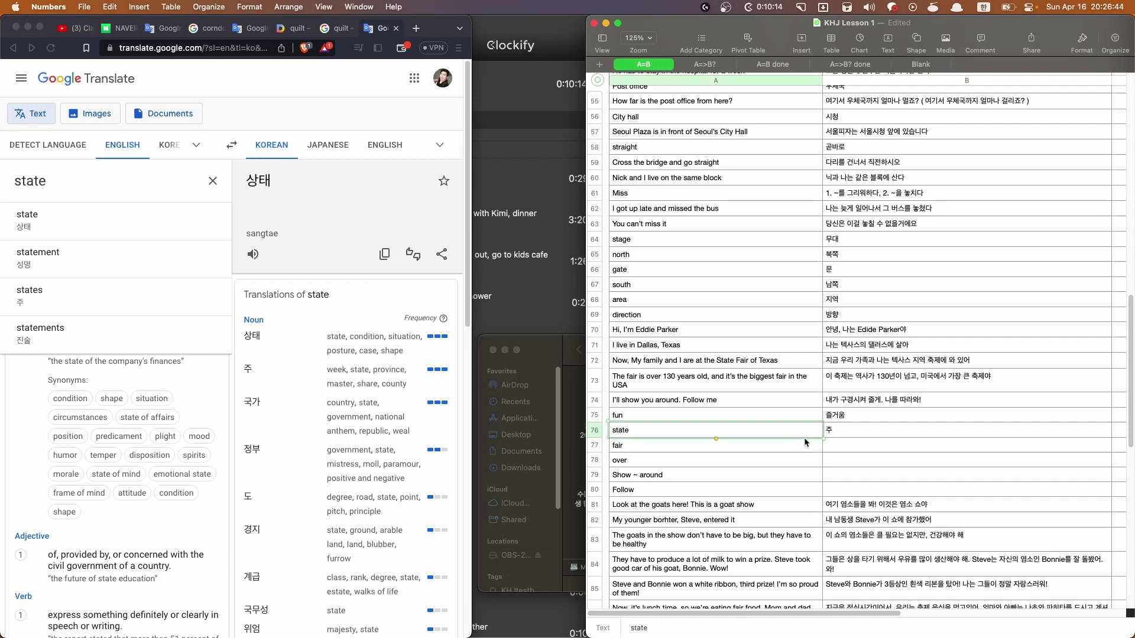
Switch to Google Translate and look up the Korean translation of "fair" for row 77
left_click(875, 451)
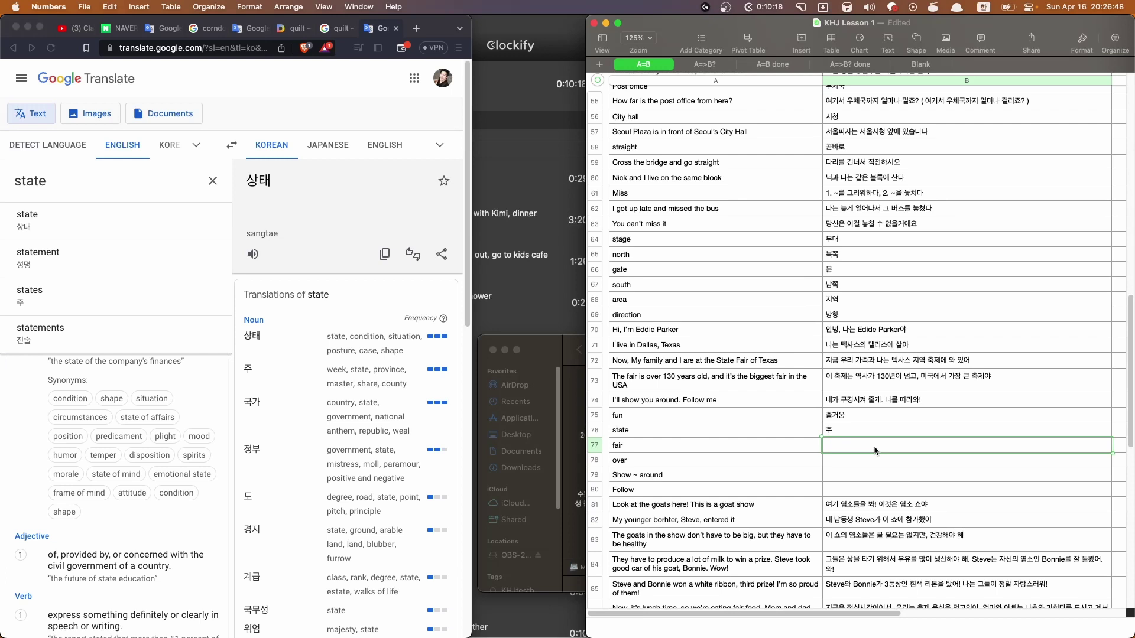
key("super+Tab")
key("super+Tab")
double_click(37, 188)
type("fair")
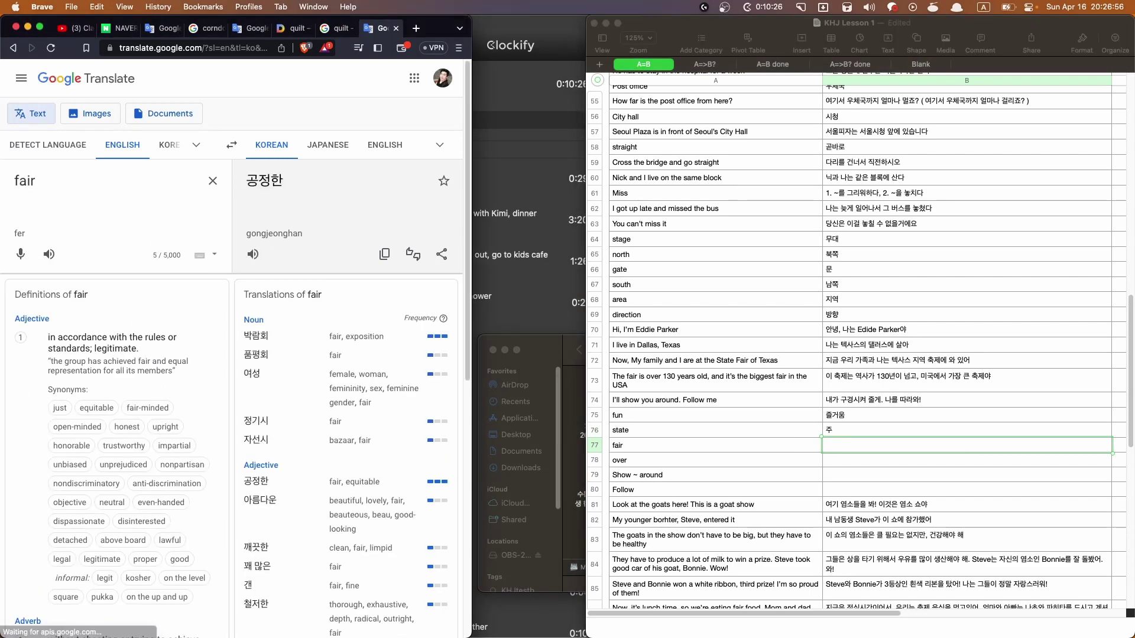
Return to the Numbers sheet and enter 박람회 as the Korean translation of "fair" in row 77
left_click(889, 449)
type("q")
key("BackSpace")
key("ctrl+space")
type("박람회")
key("Return")
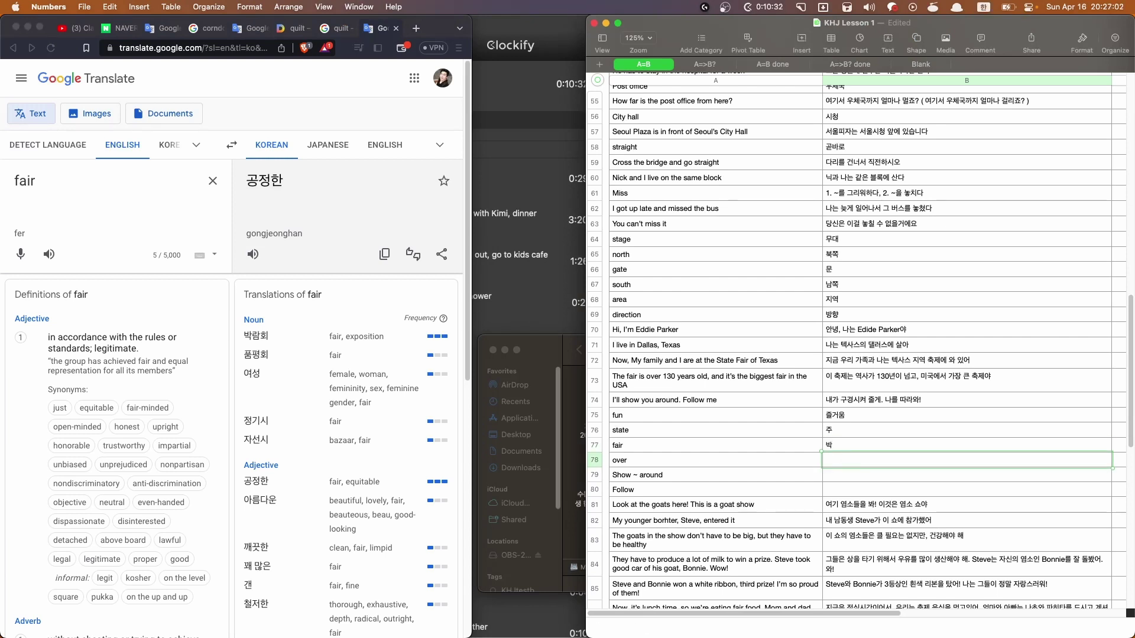
left_click(889, 449)
type("박람회")
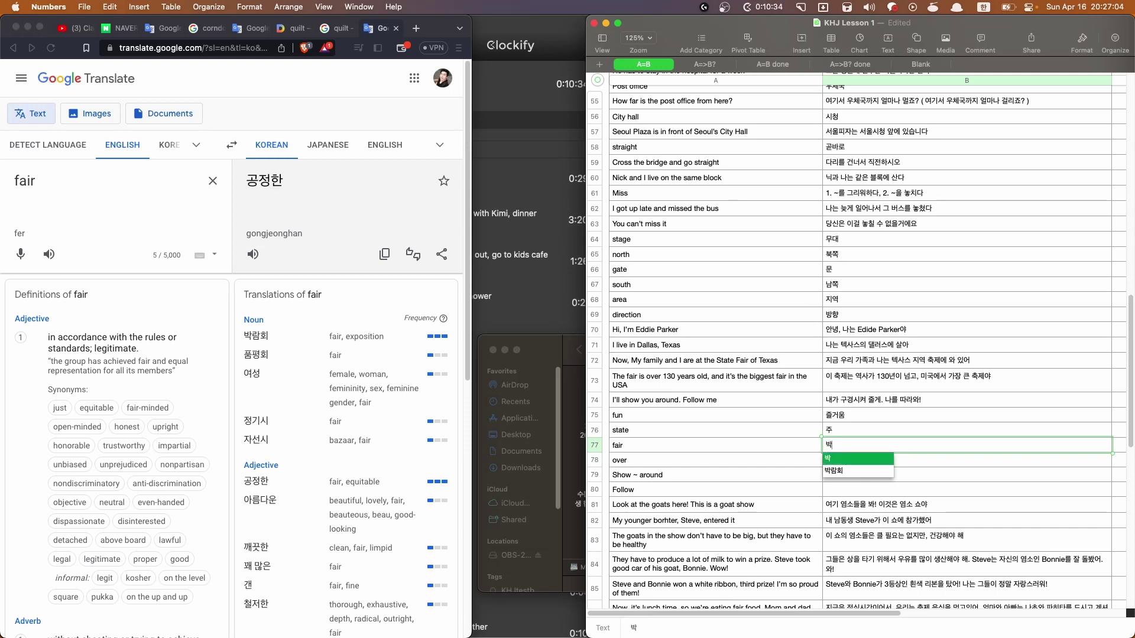
key("Return")
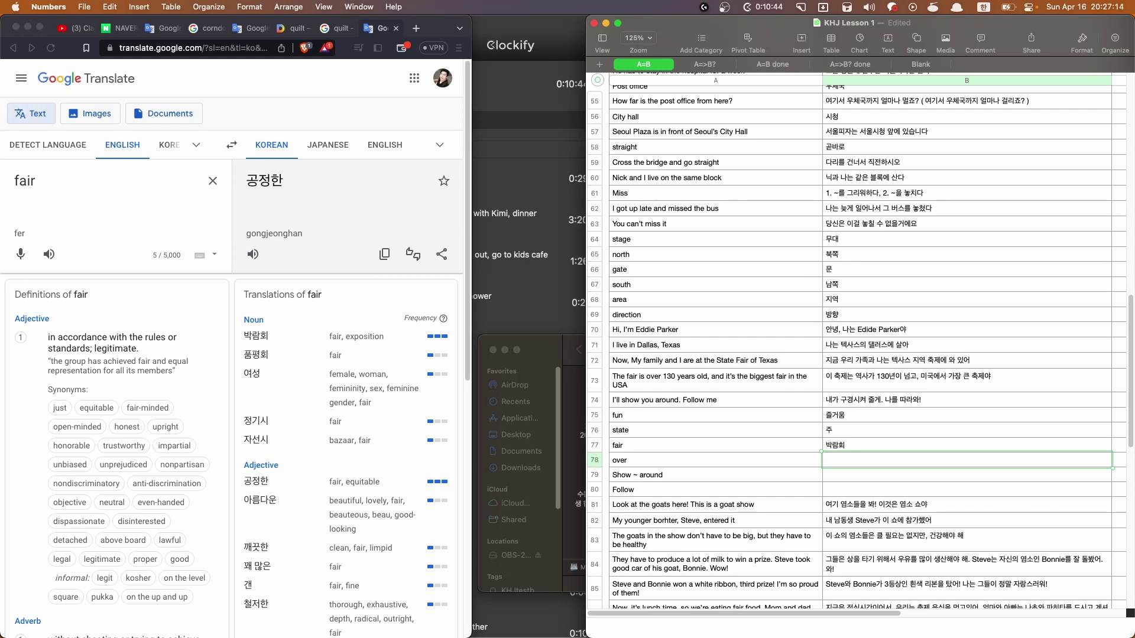
Fill in the translations in rows 78 to 80: 끝난 for "over", ~에게 ~를 구경시켜주다 for "Show ~ around" and ~를 따라가다 for "Follow"
type("ㄲㅡㅌㄴㅐ")
key("Return")
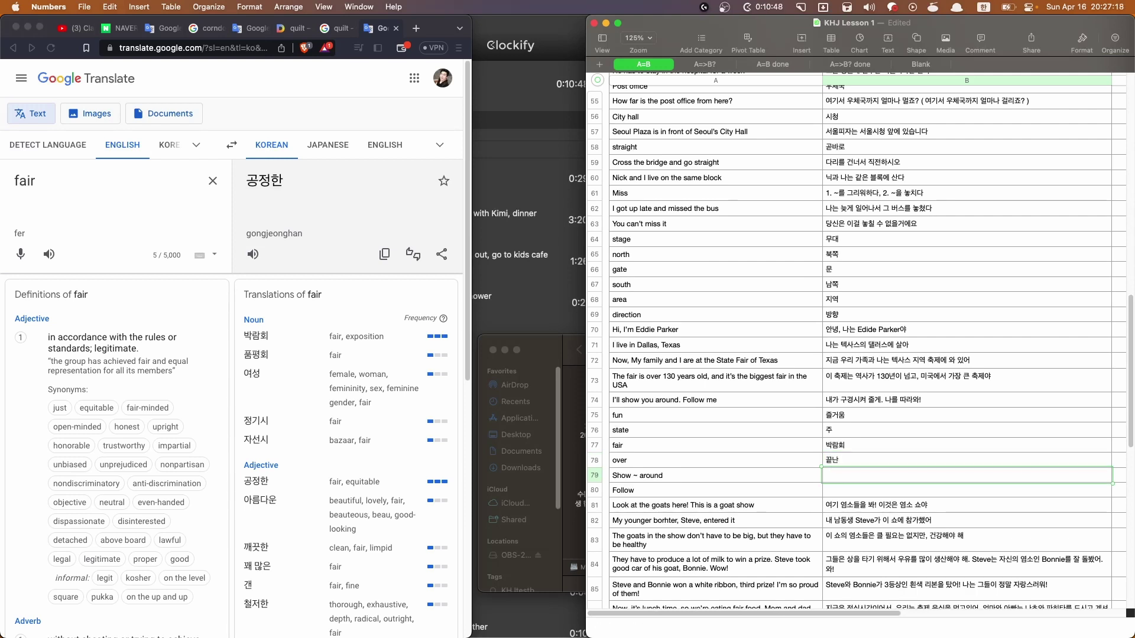
type("~에게")
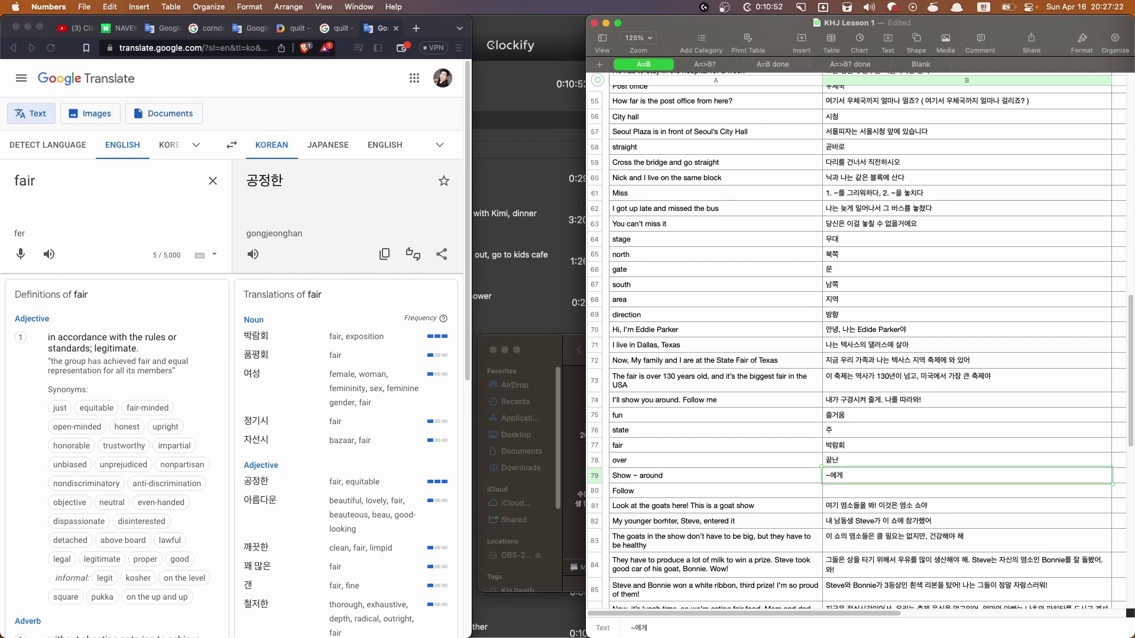
type(" ~를 구경시켜주다")
key("Return")
type("~")
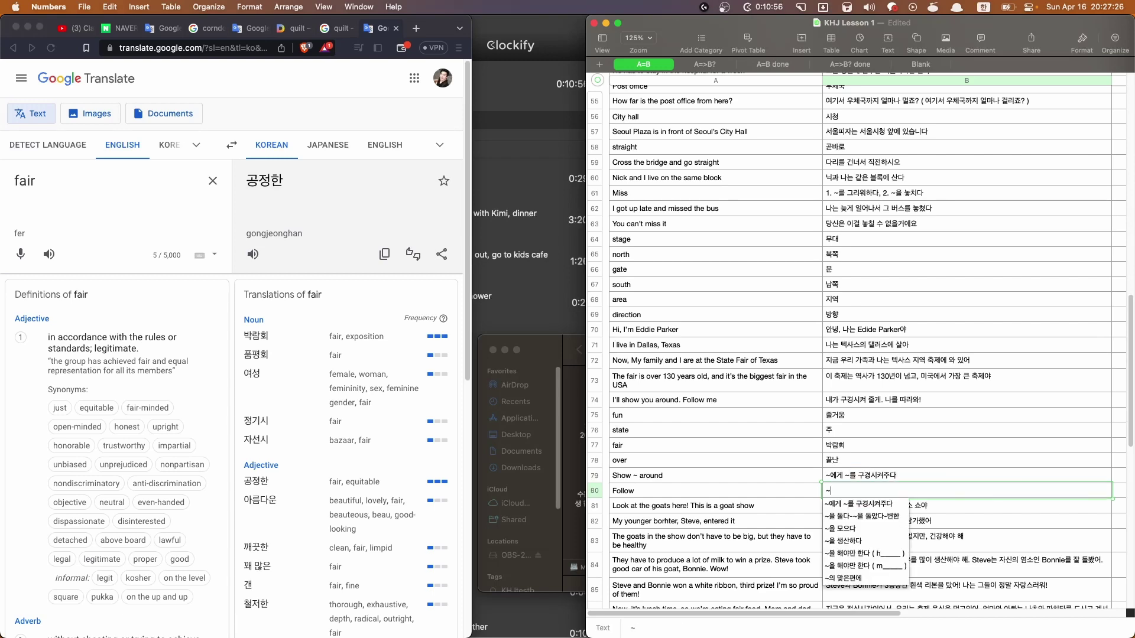
type("를 ㄸㅏ라가다")
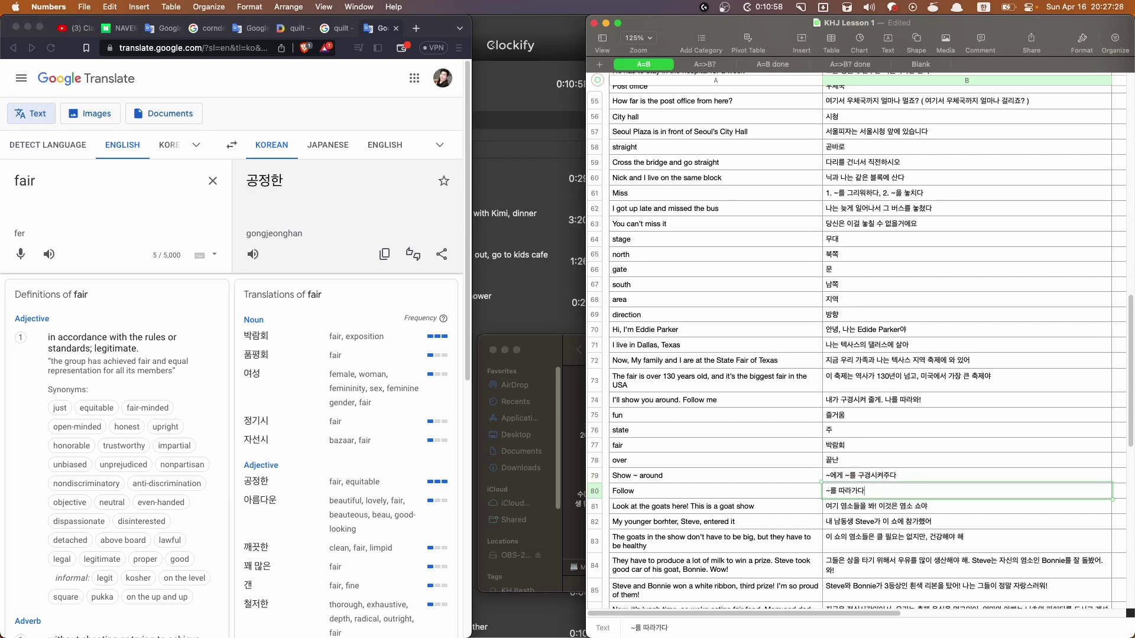
Enter 건강한 as the Korean translation of "healthy" in row 90
scroll(861, 417, "down", 10)
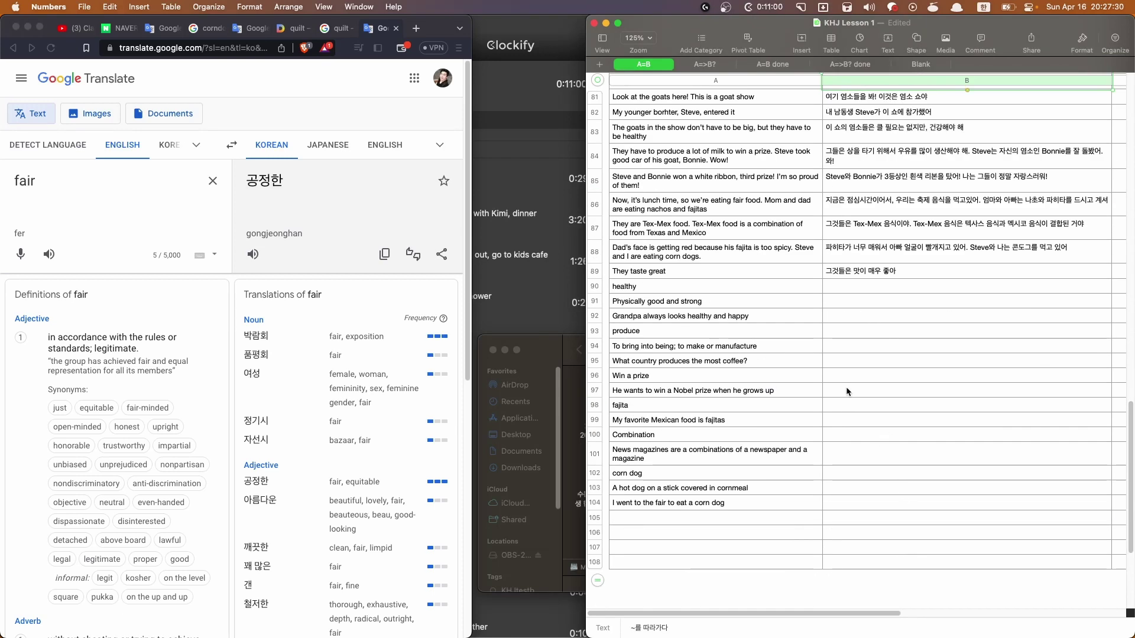
left_click(835, 285)
type("건강한")
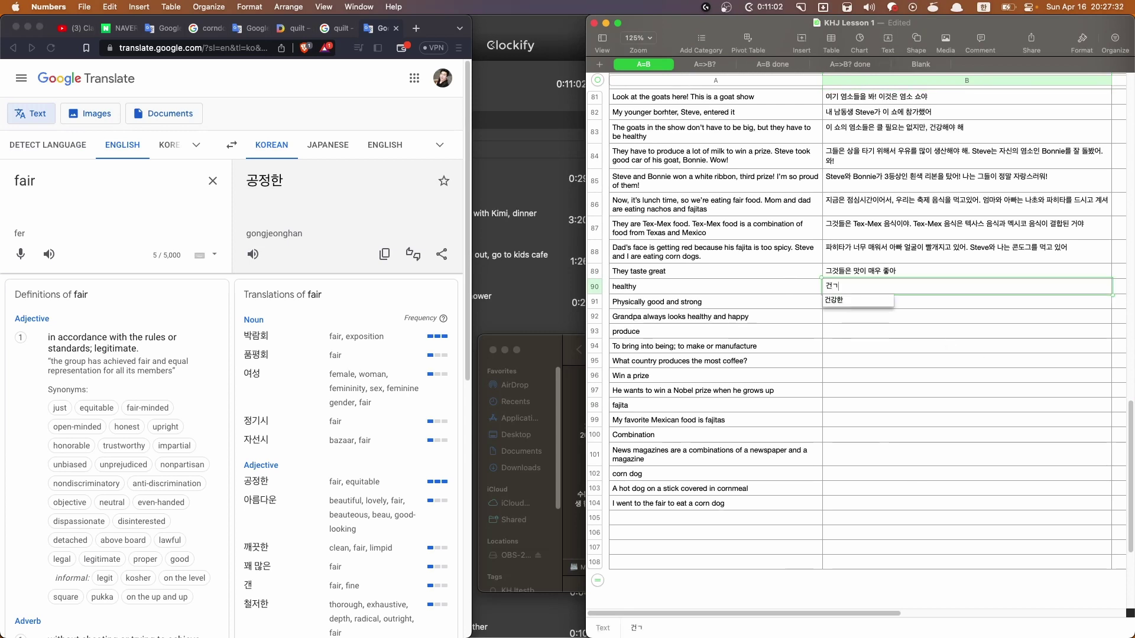
key("Return")
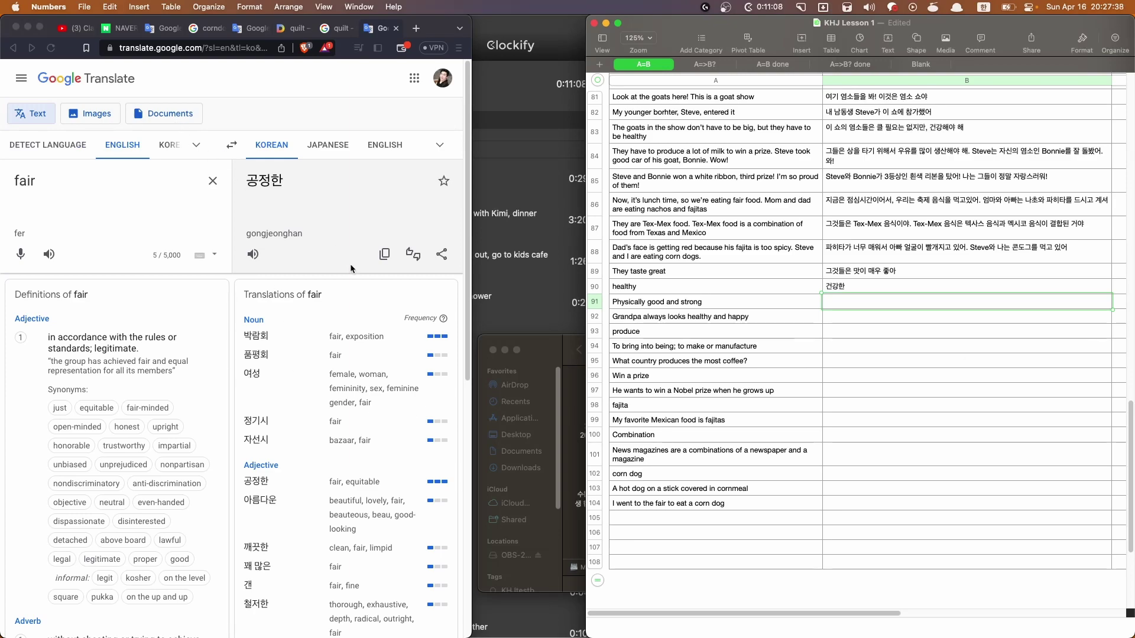
Switch to the scanned textbook in Notes, open the Reading 2 page (page 11), and enlarge its vocabulary section for reading
key("ctrl+Up")
left_click(148, 177)
scroll(51, 414, "down", 15)
left_click(58, 517)
scroll(58, 414, "up", 10)
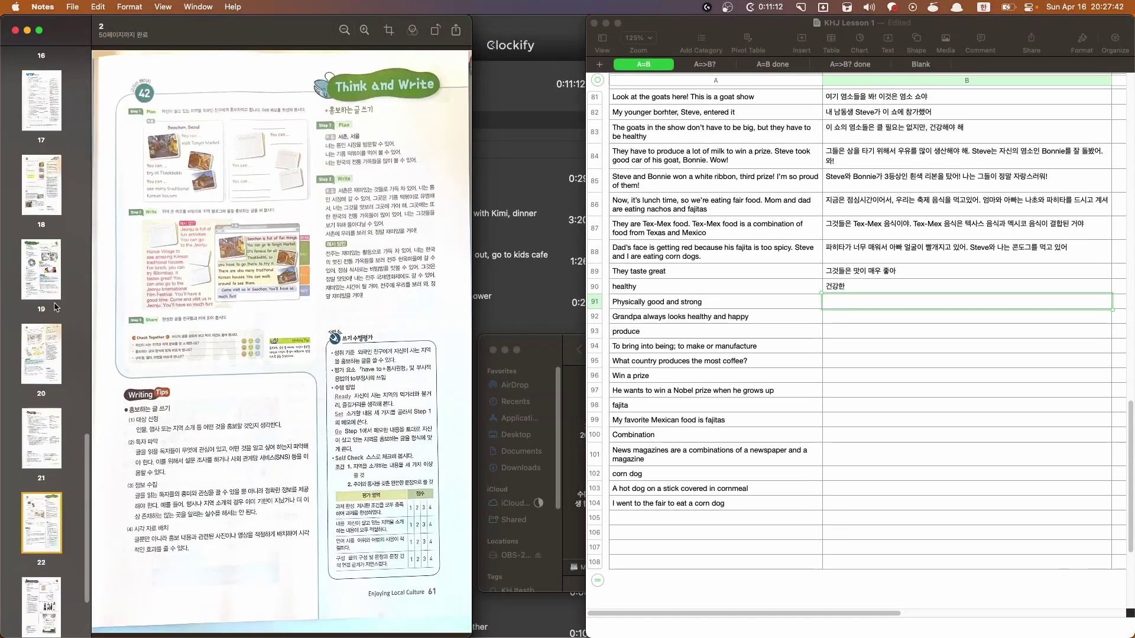
left_click(56, 251)
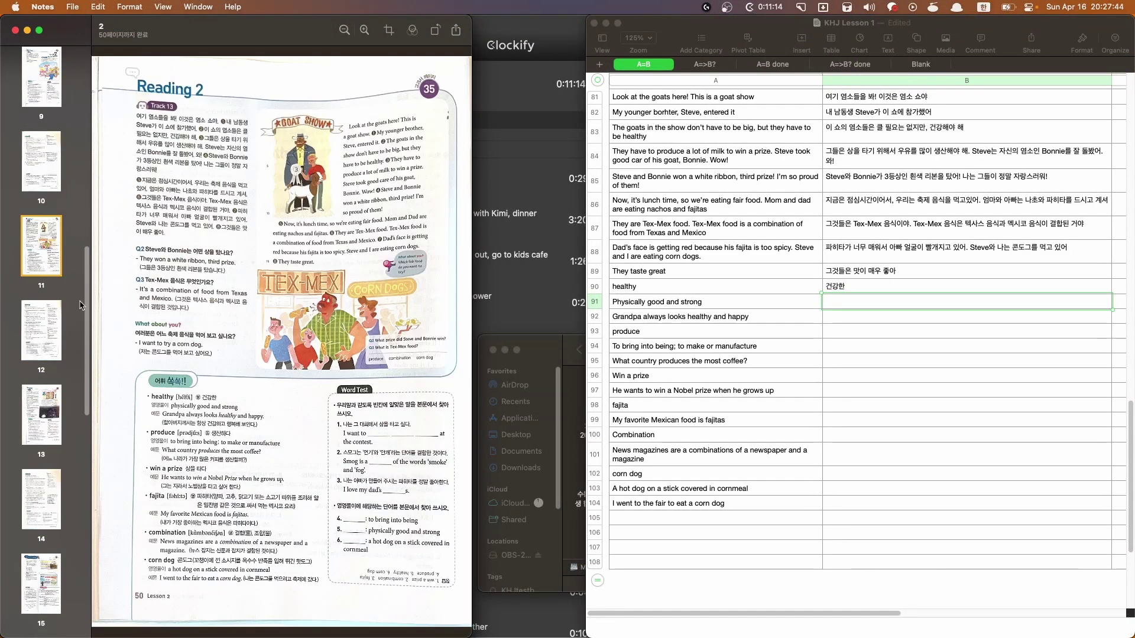
left_click(917, 367)
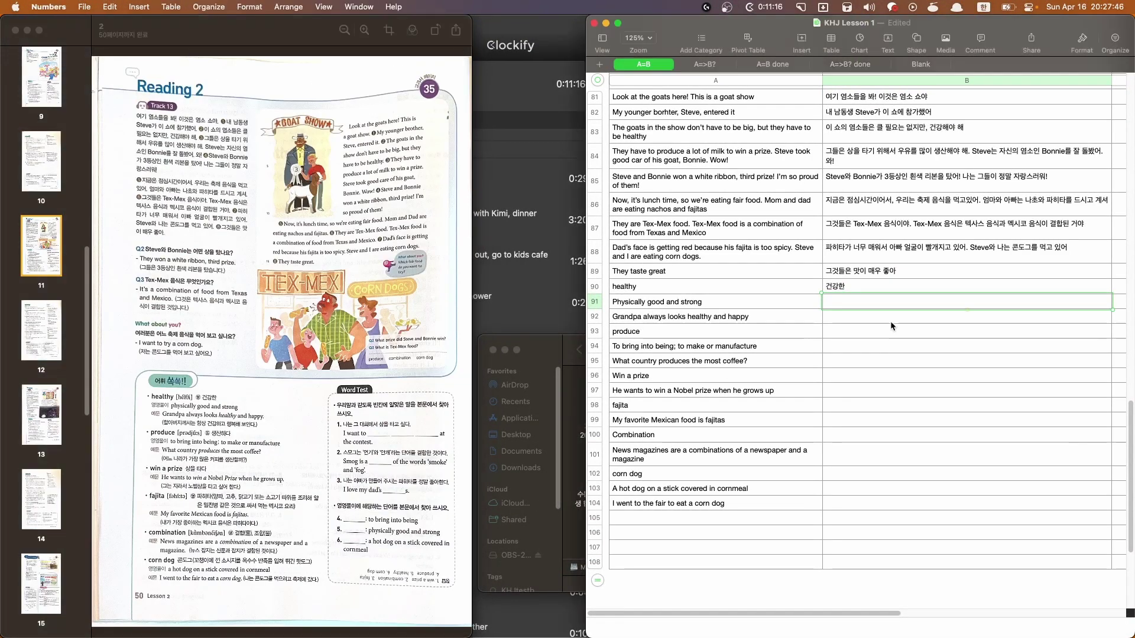
left_click(180, 399)
scroll(179, 400, "up", 10)
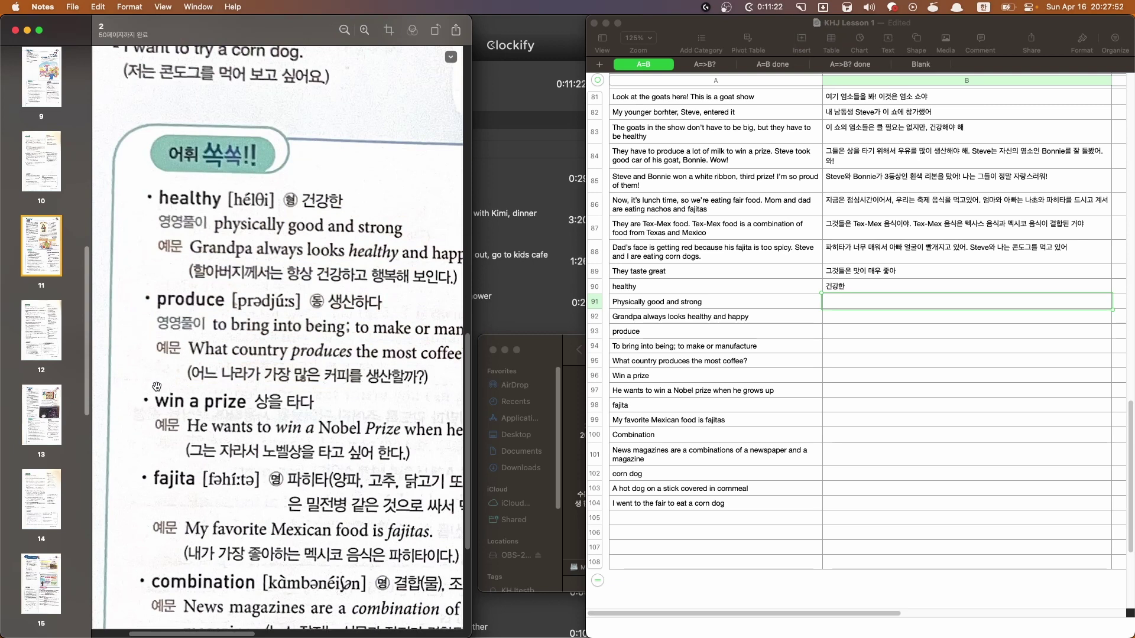
scroll(156, 386, "down", 5)
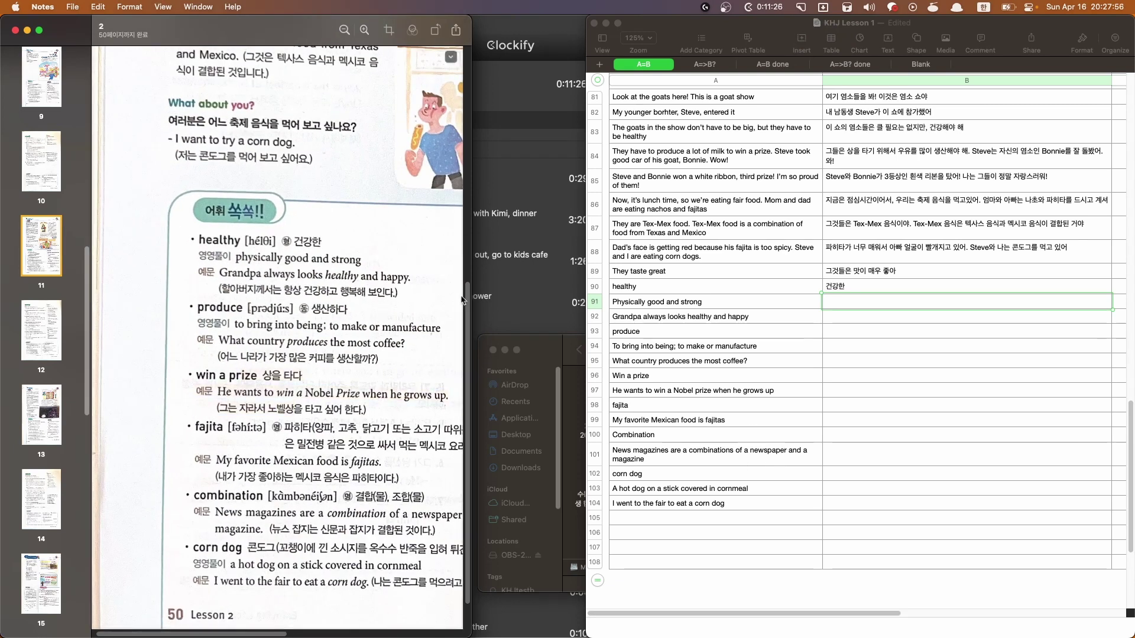
Return to the Numbers sheet and enter 할아버지께서는 항상 건강하고 행복해 보인다 as the translation of the "Grandpa" sentence in row 92
left_click(849, 362)
left_click(841, 319)
left_click(832, 343)
key("Up")
key("Up")
key("alt+Return")
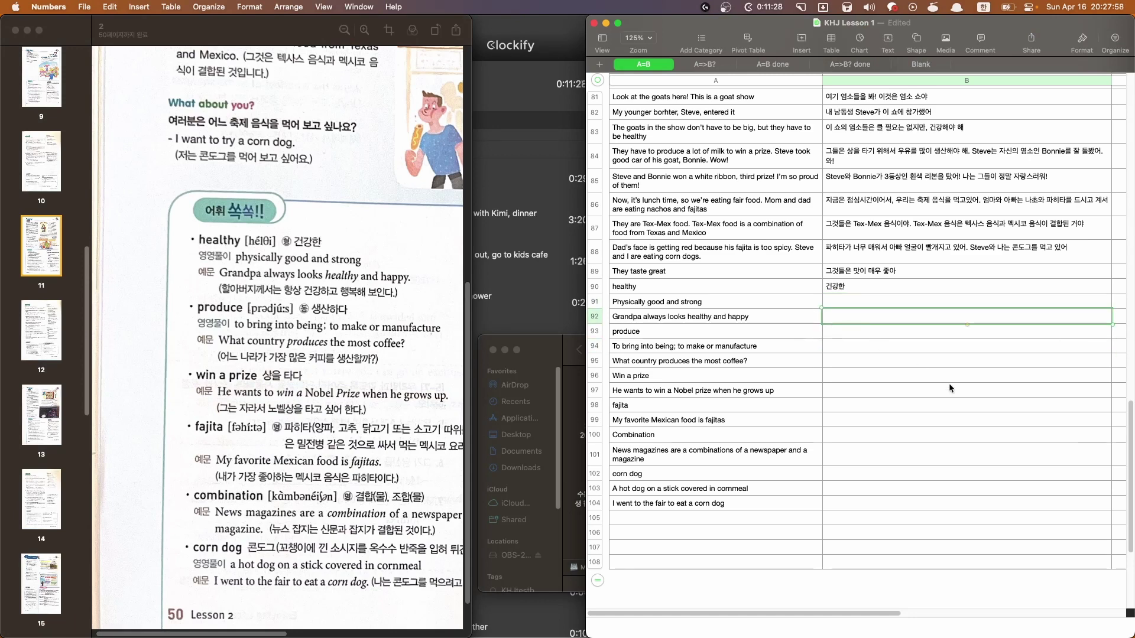
type("해")
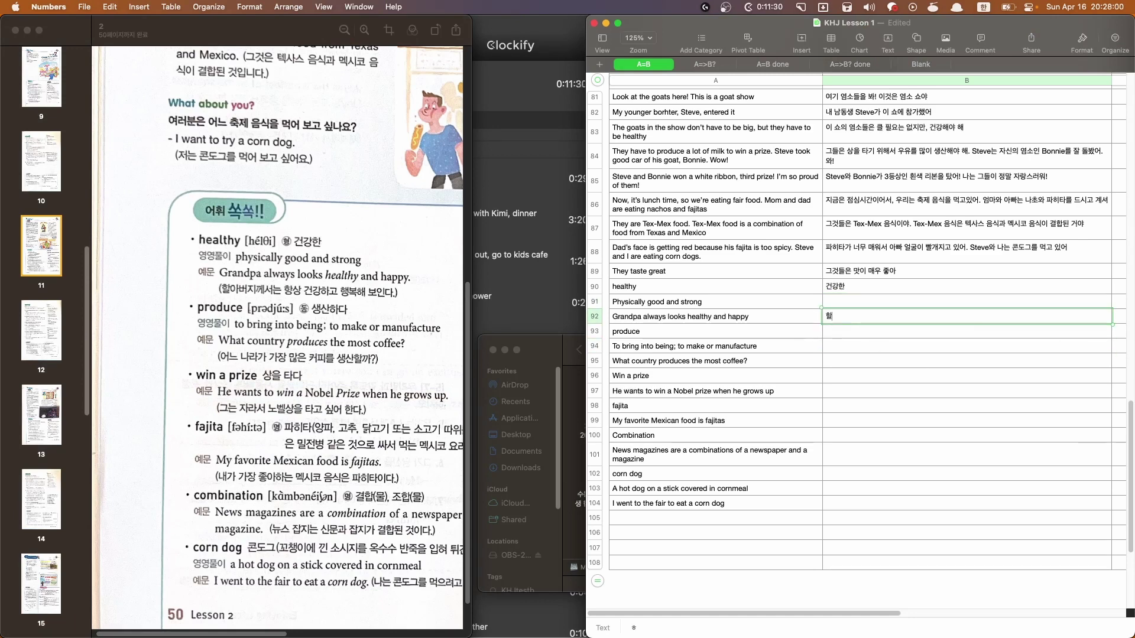
key("BackSpace")
key("BackSpace")
type("ㄹ아버")
type("지")
type("께서는 항상 ")
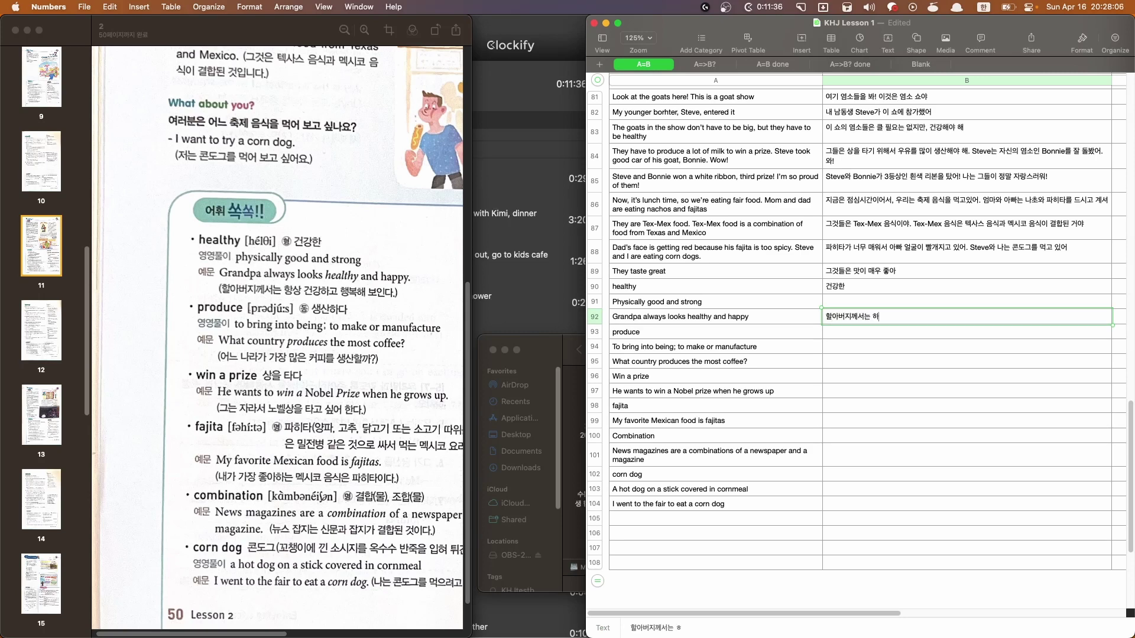
type("건강하고 행복해 보인다")
key("Return")
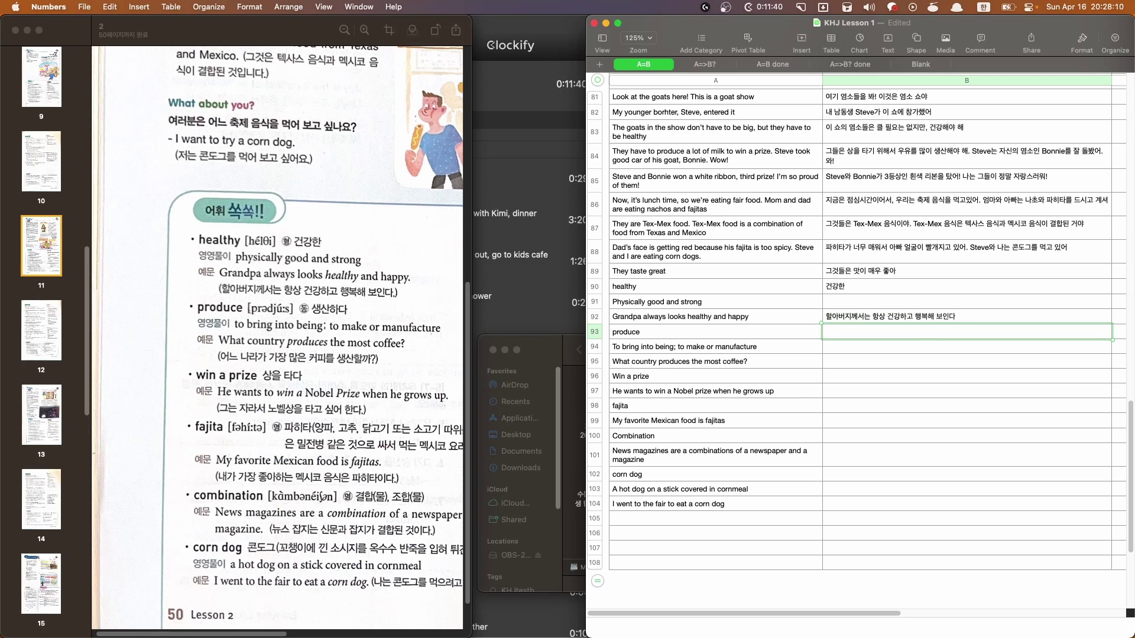
Enter ~을 생산하다 as the Korean translation of "produce" in row 93
left_click(967, 347)
left_click(967, 361)
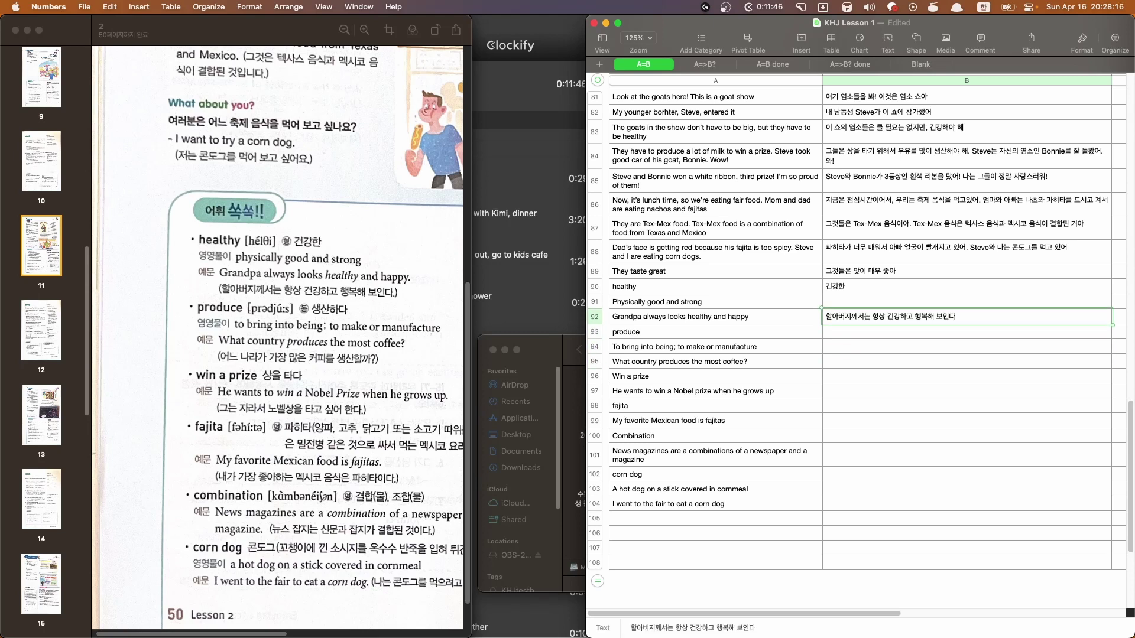
type("~을 생산하다")
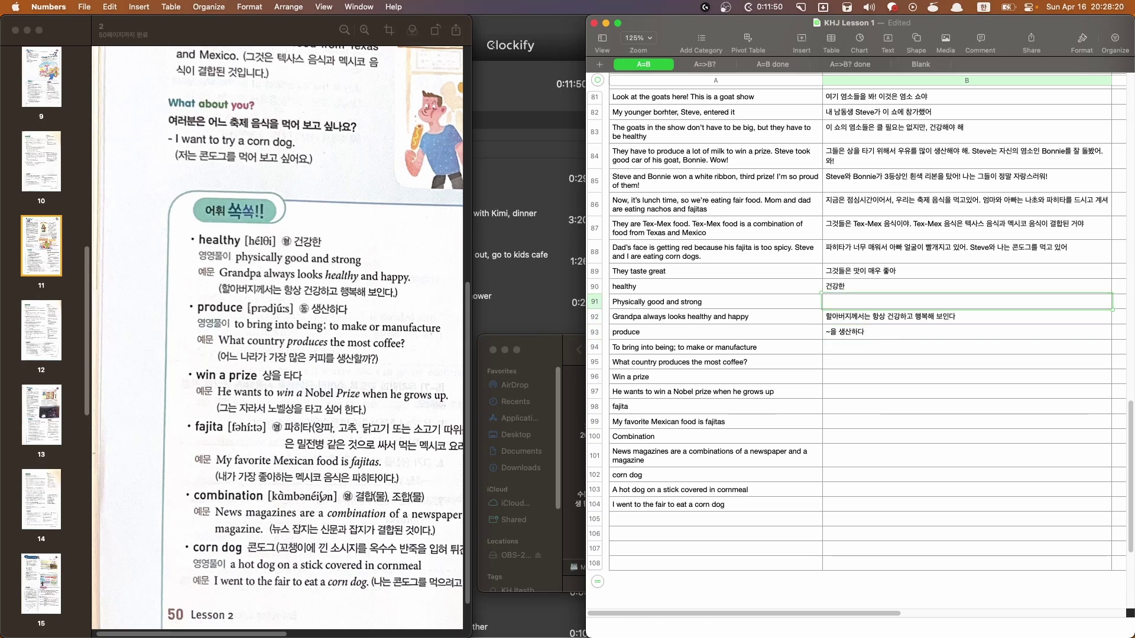
key("Return")
key("Return")
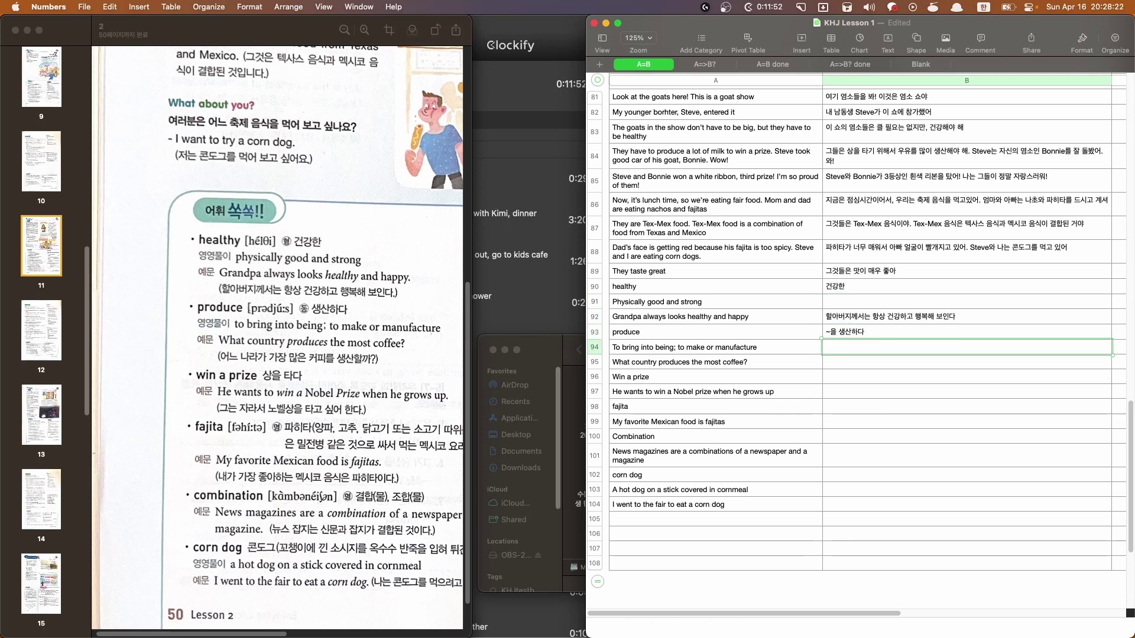
Enter 어느 나라가 가장 많은 커피를 생산할까? as the translation of the coffee question in row 95
type("어느 나라가 가장 많이")
type(" 커피를 생산할까?")
key("Return")
Enter 상을 타다 as the Korean translation of "Win a prize" in row 96
left_click(967, 392)
left_click(967, 377)
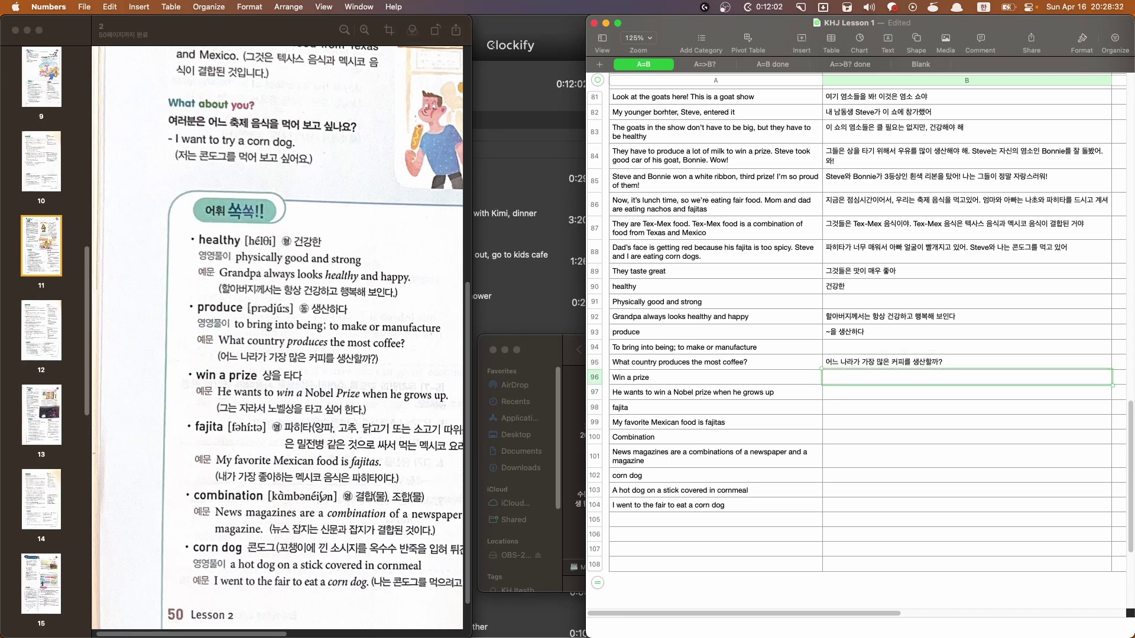
type("상을 타다")
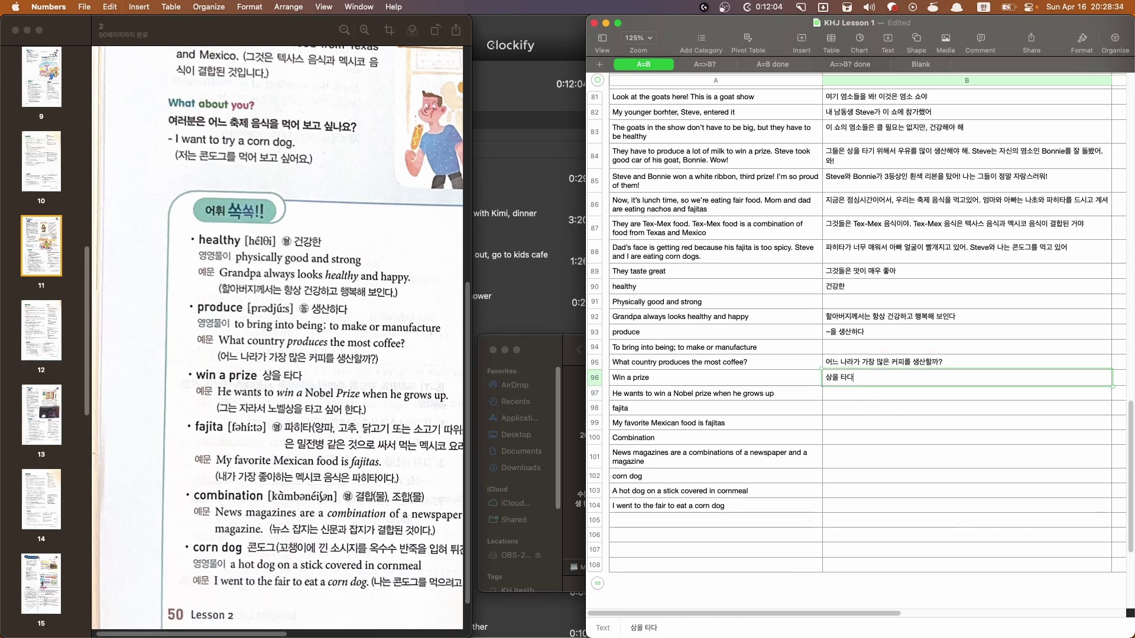
key("Return")
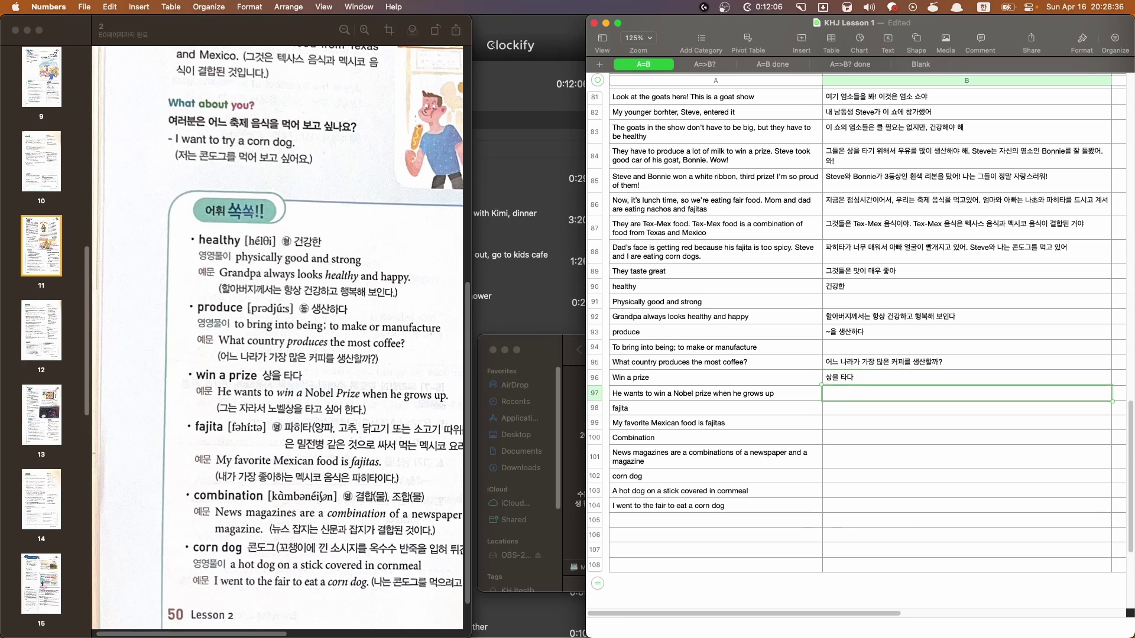
Enter 그는 자라서 노벨상을 타고 싶어 한다 as the translation of the Nobel prize sentence in row 97
type("그는 자랏")
type("노벨상을 타고")
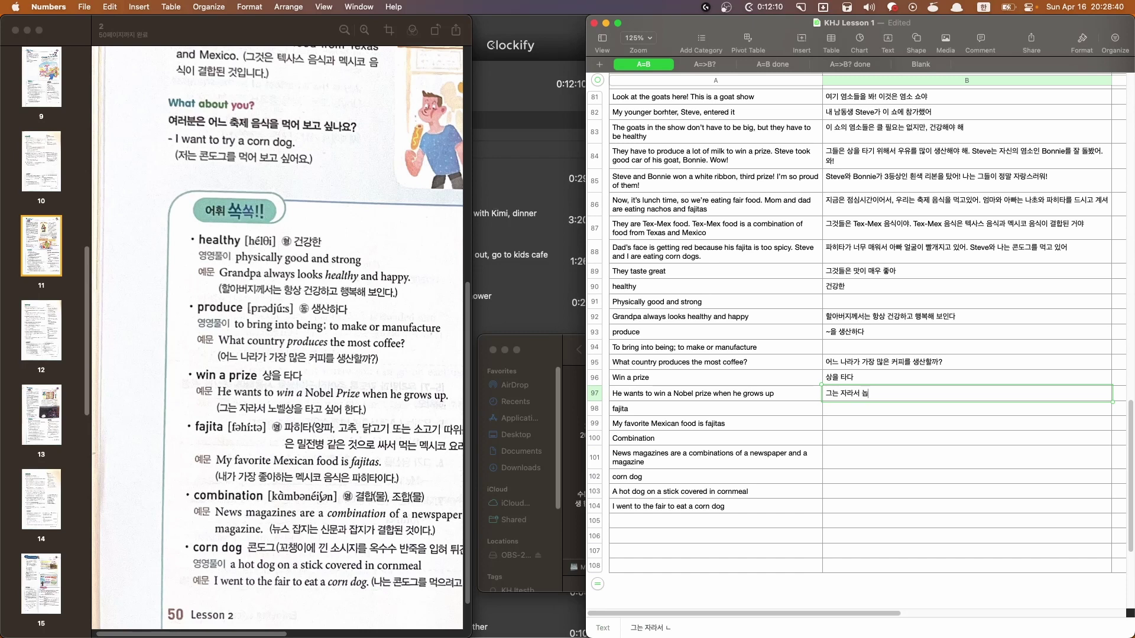
type(" 싶어 한다")
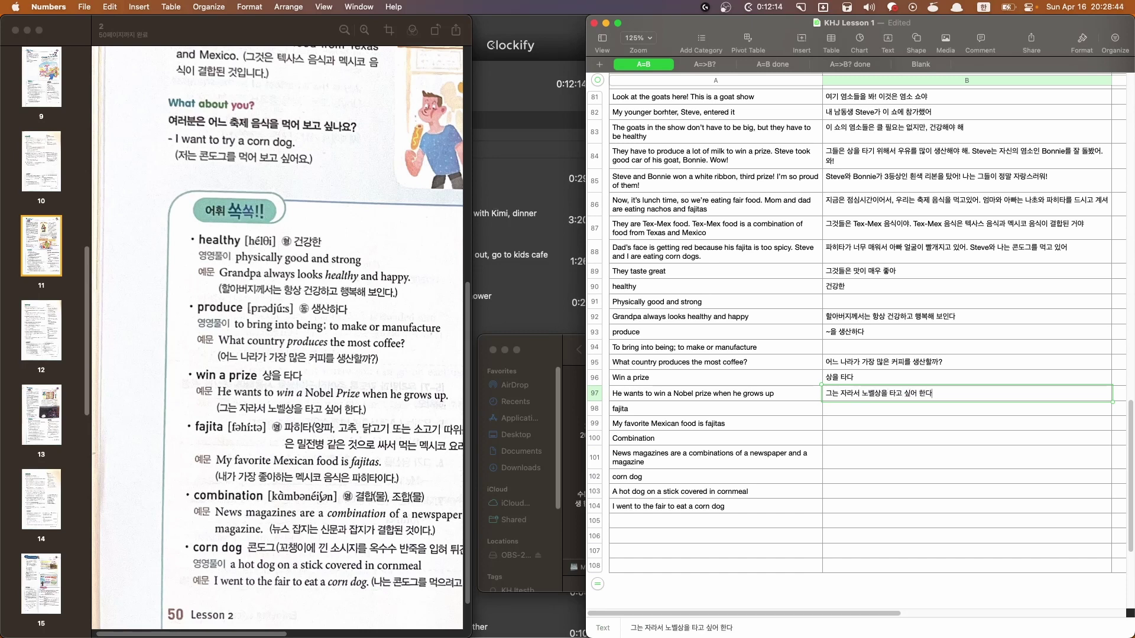
key("Return")
Start the Korean translation of "fajita" in row 98 with 파히타 ( 양파, 고추, 닭고기 또는 소고기 따위
type("ㅍ파히타")
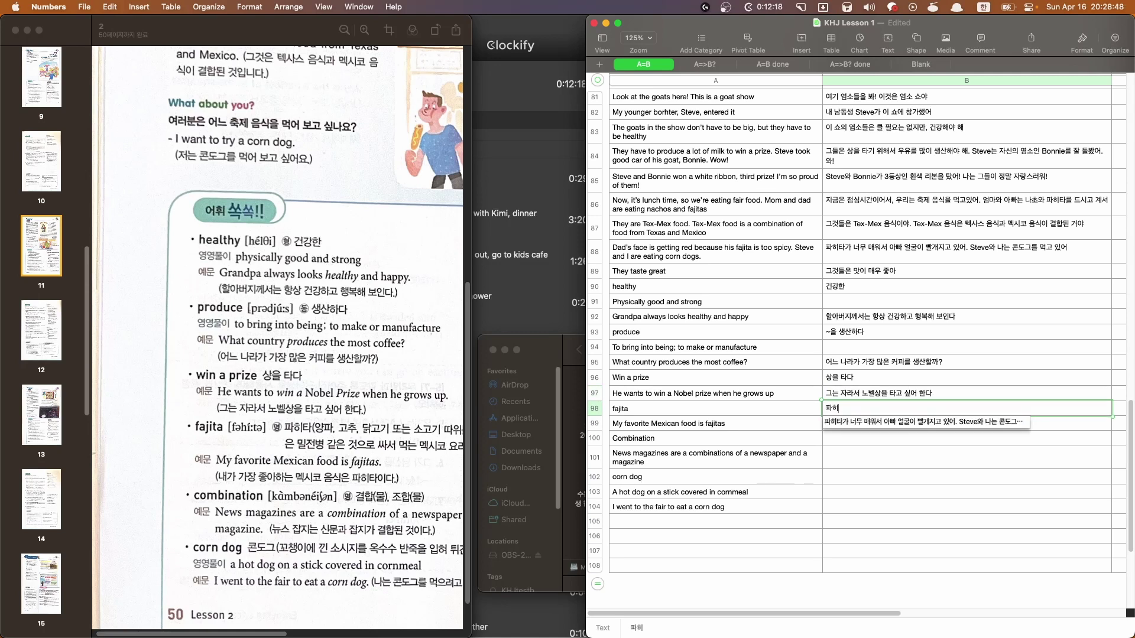
type(" (")
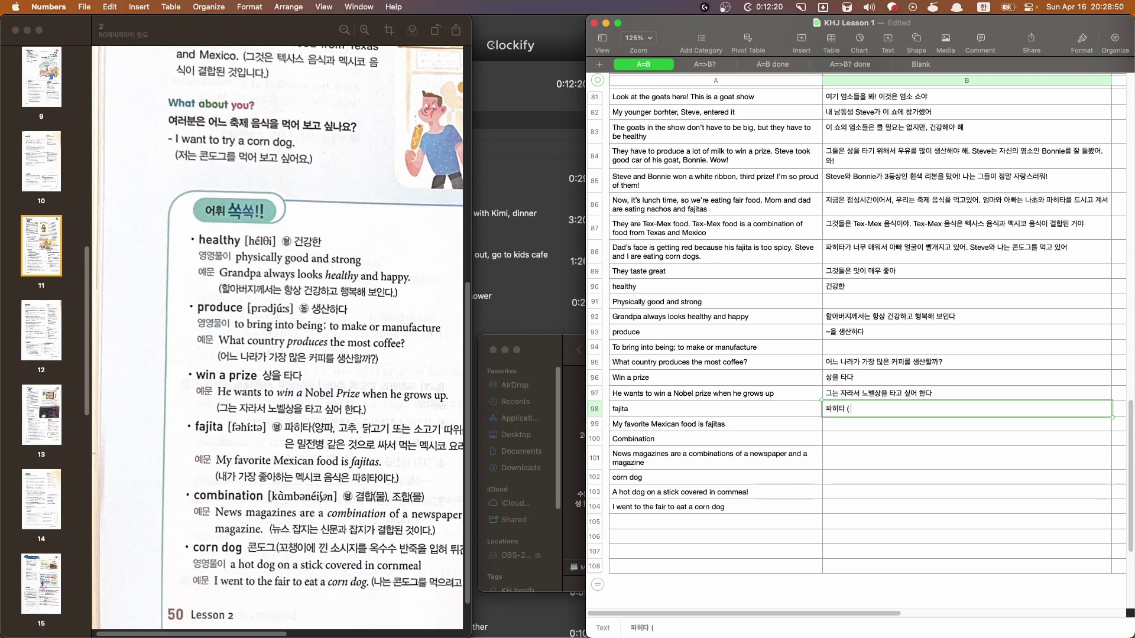
type(" ㄴㅇ파, ㄱㅗ추, 달ㄱ고")
type("기 또는 소고기 ㄸ")
type("ㅏ위")
Bring the full fajita definition into view in Notes and complete row 98 in Numbers with 를 조리해 얇은 밀전병 같은 것으로 싸서 먹는 멕시코 요리 )
left_click(414, 489)
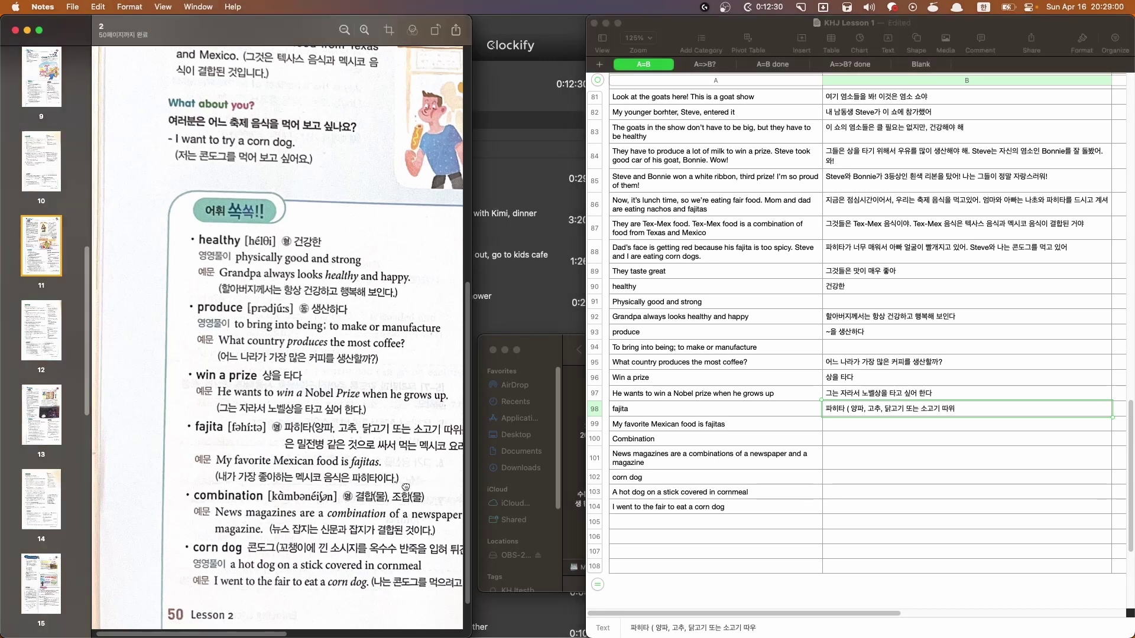
scroll(325, 436, "right", 3)
scroll(326, 436, "down", 2)
scroll(326, 437, "left", 2)
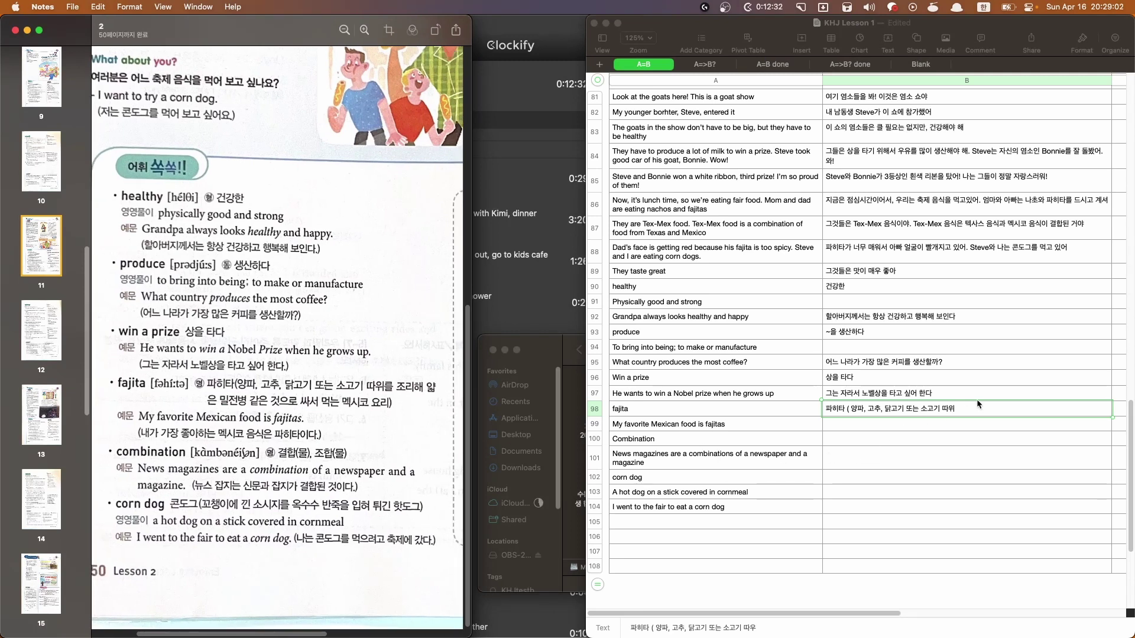
key("super+Tab")
type("를 조")
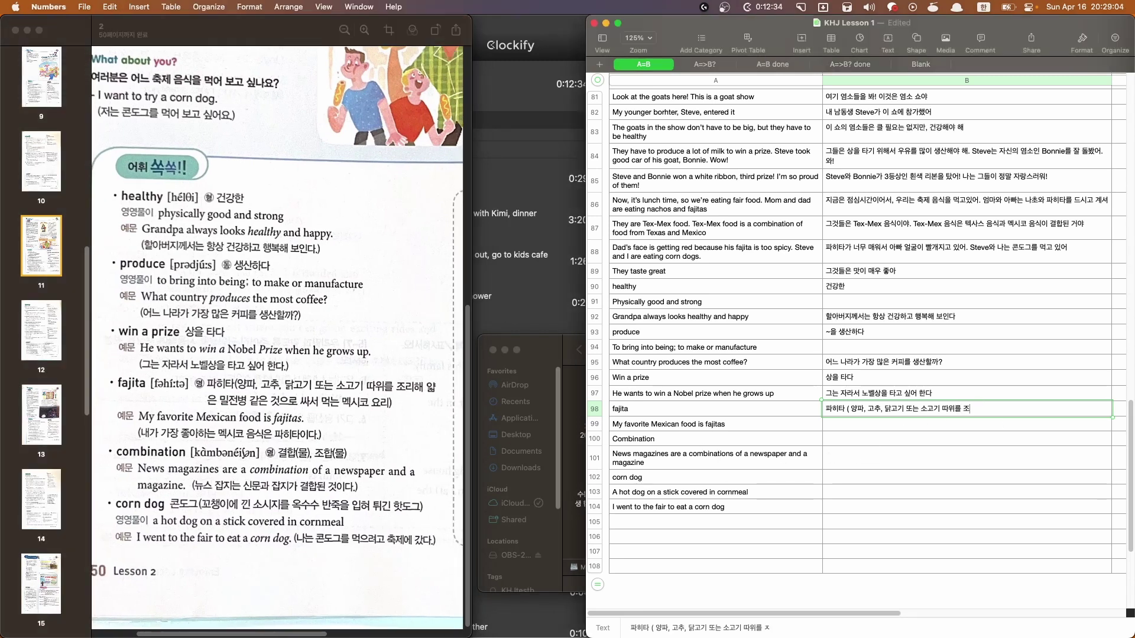
type("리해 얇은 밀전")
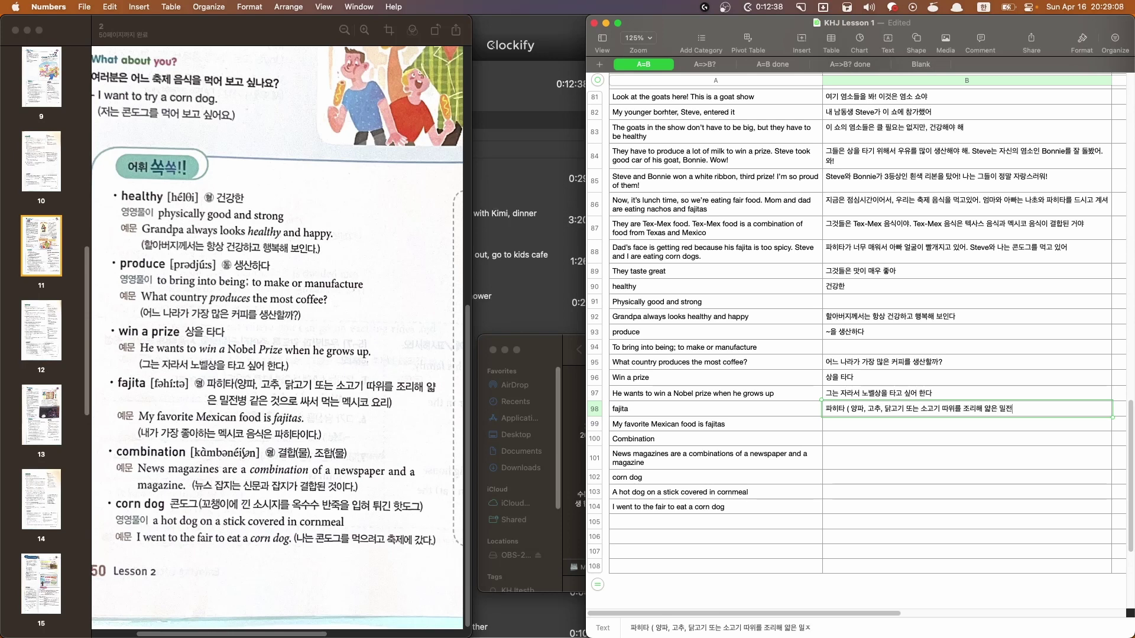
type("병 같은 것으로 ")
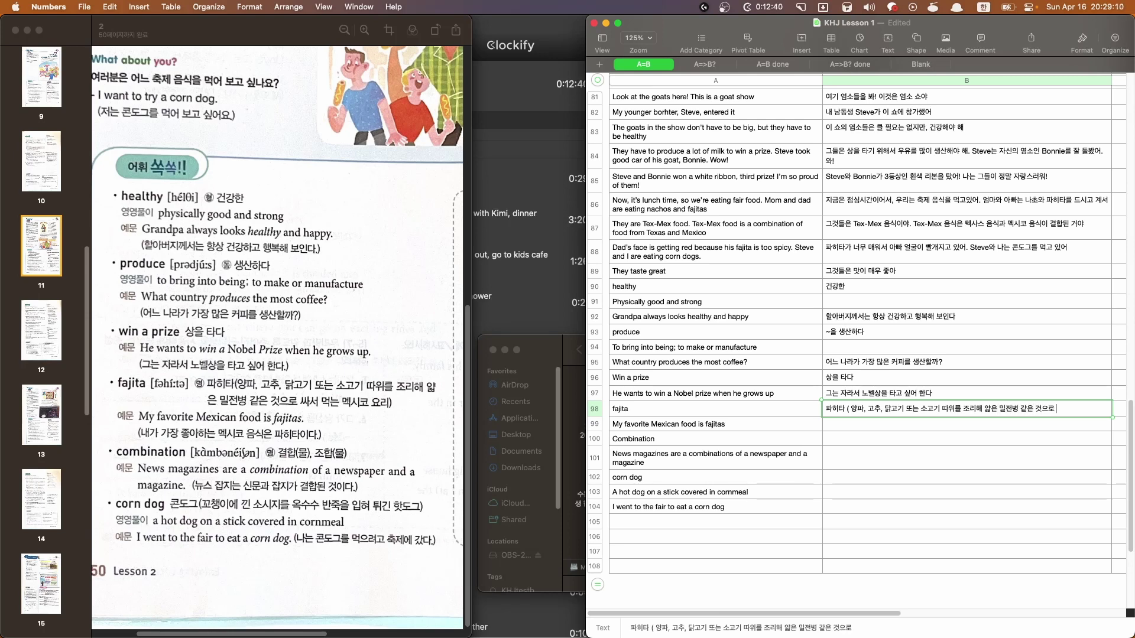
type("써서 먹는 멕시코 요리 )")
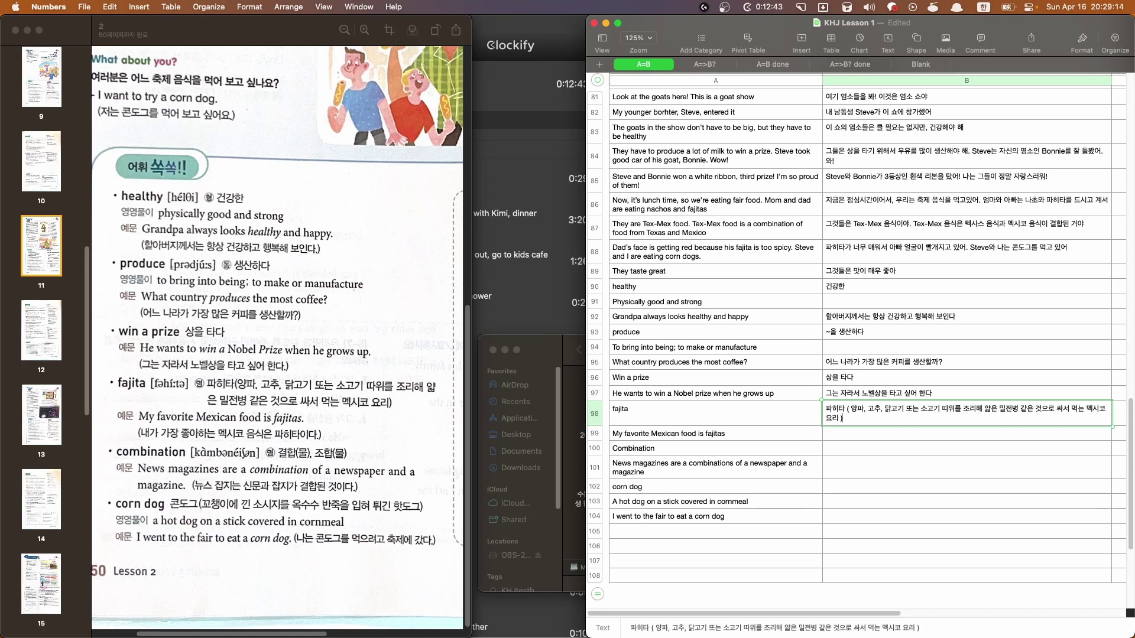
key("Return")
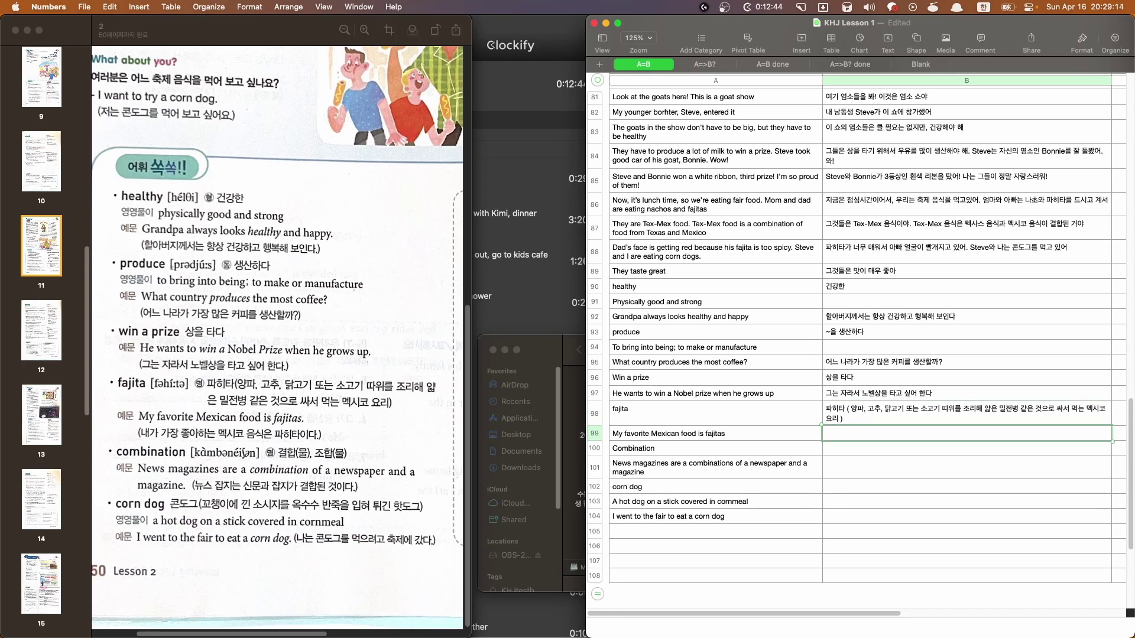
Enter 내가 가장 좋아하는 멕시코 음식은 파히타이다 as the translation in row 99 and 조합 for "Combination" in row 100
type("내가 가장 좋아하")
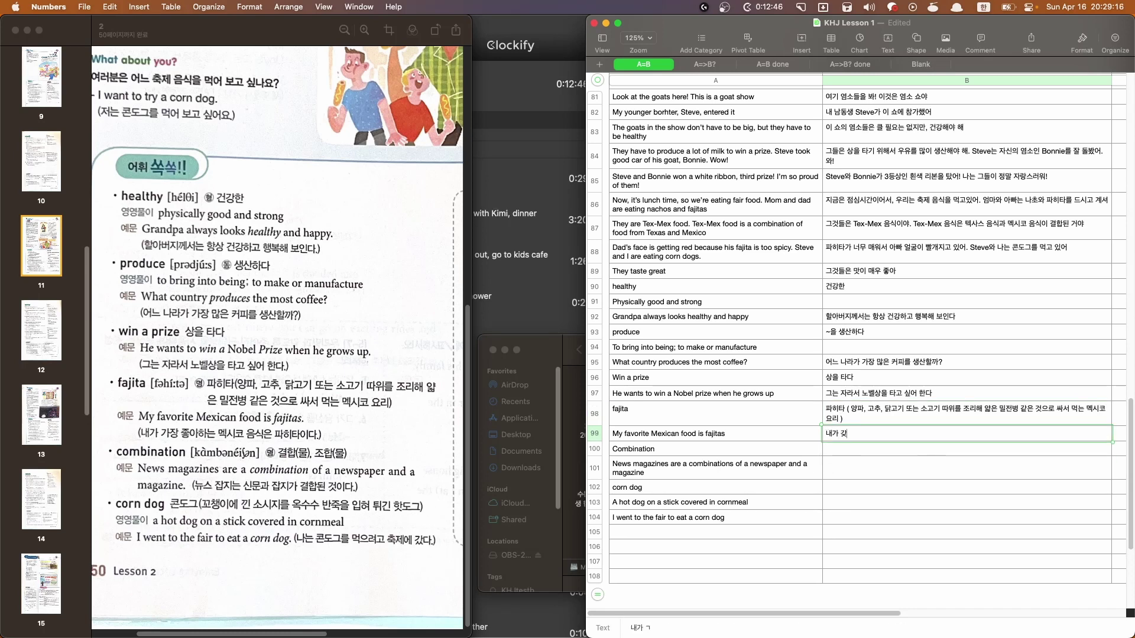
type("는 멕시코 음식ㅇ은 파히")
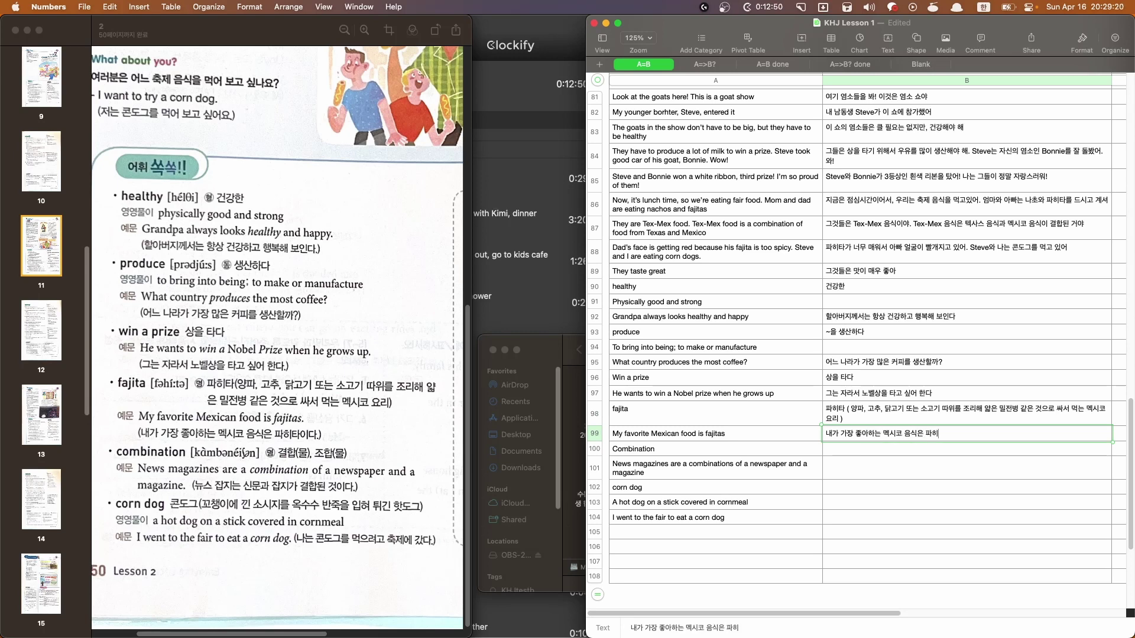
type("타이다")
key("Return")
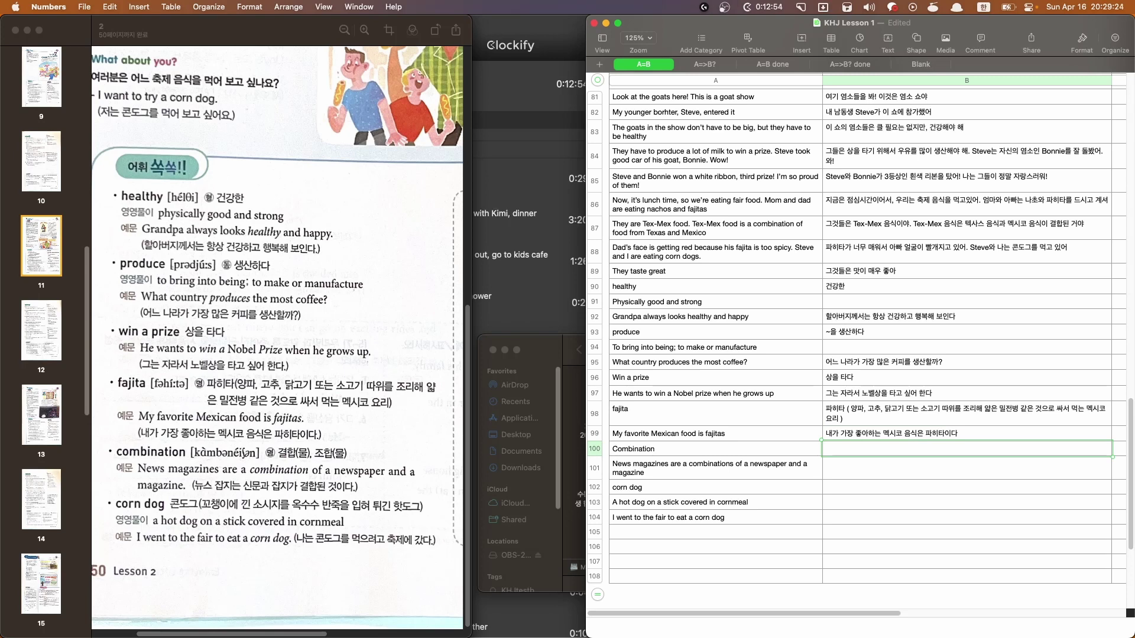
type("조합")
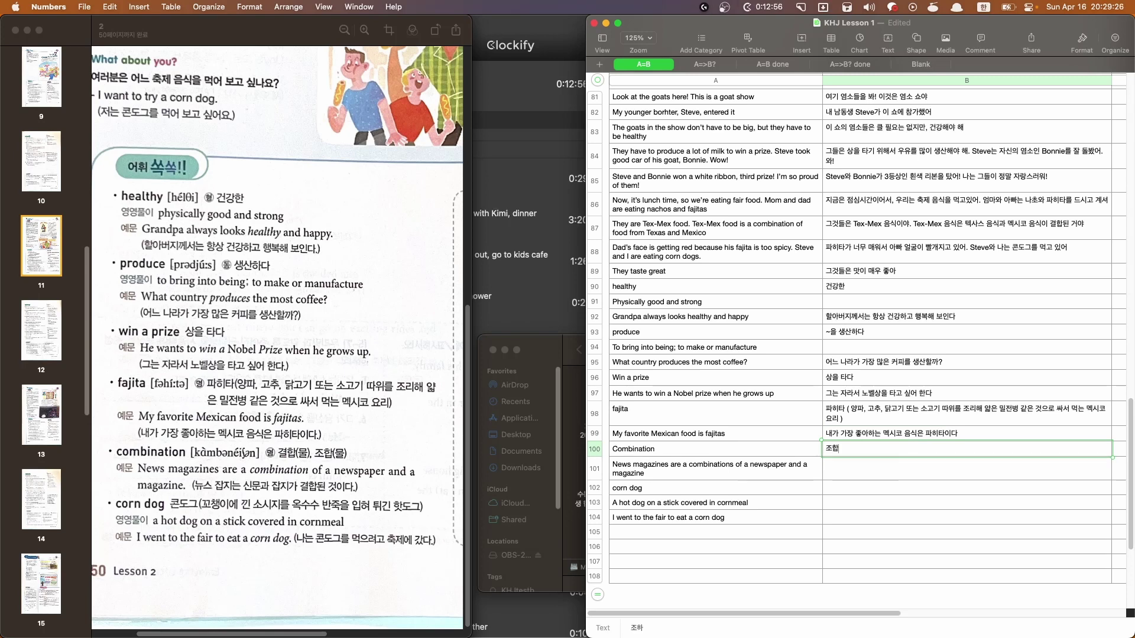
key("Return")
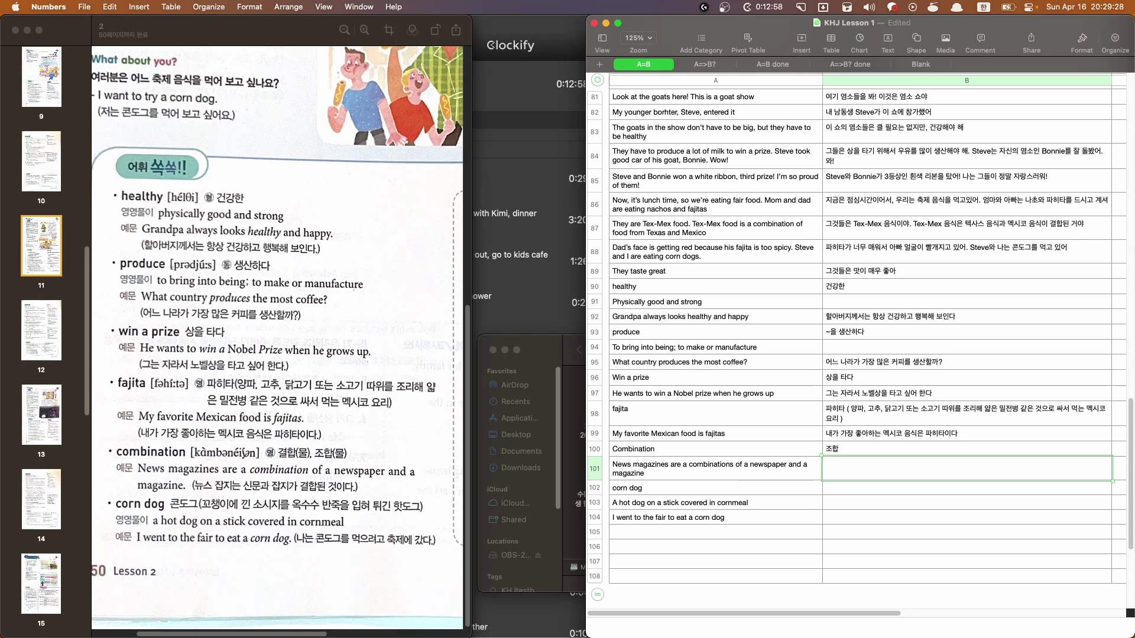
Enter 뉴스 잡지는 신문과 잡지가 결합된 것이다 as the translation of the news magazines sentence in row 101
type("뉴스 잡지는 ")
type("신문과")
type(" 자비")
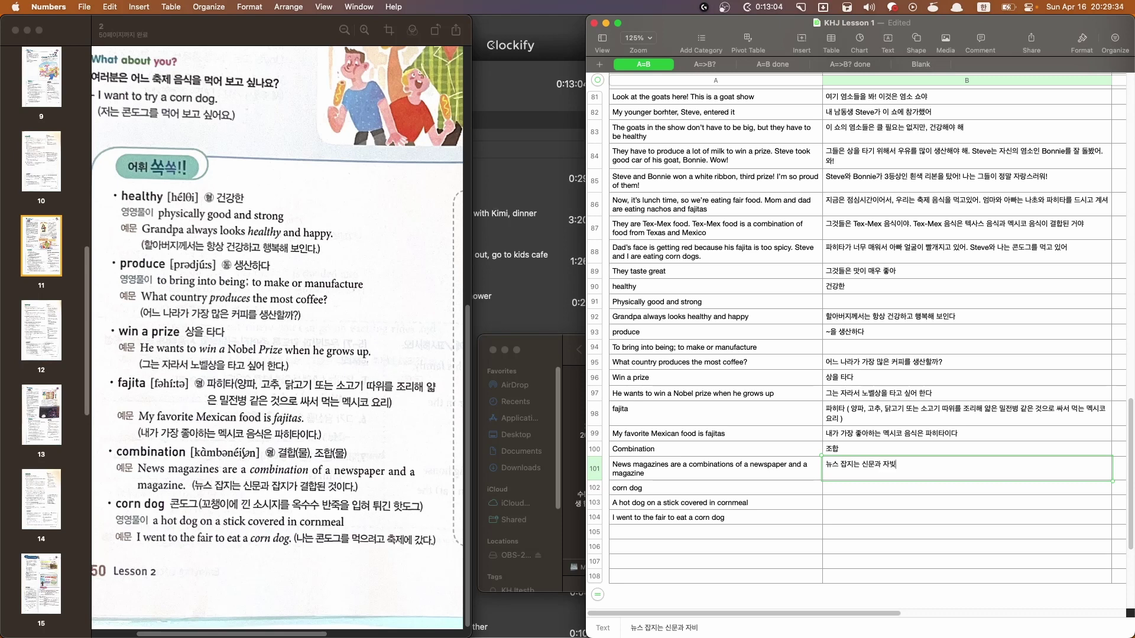
type("지가 결합되ㅏ")
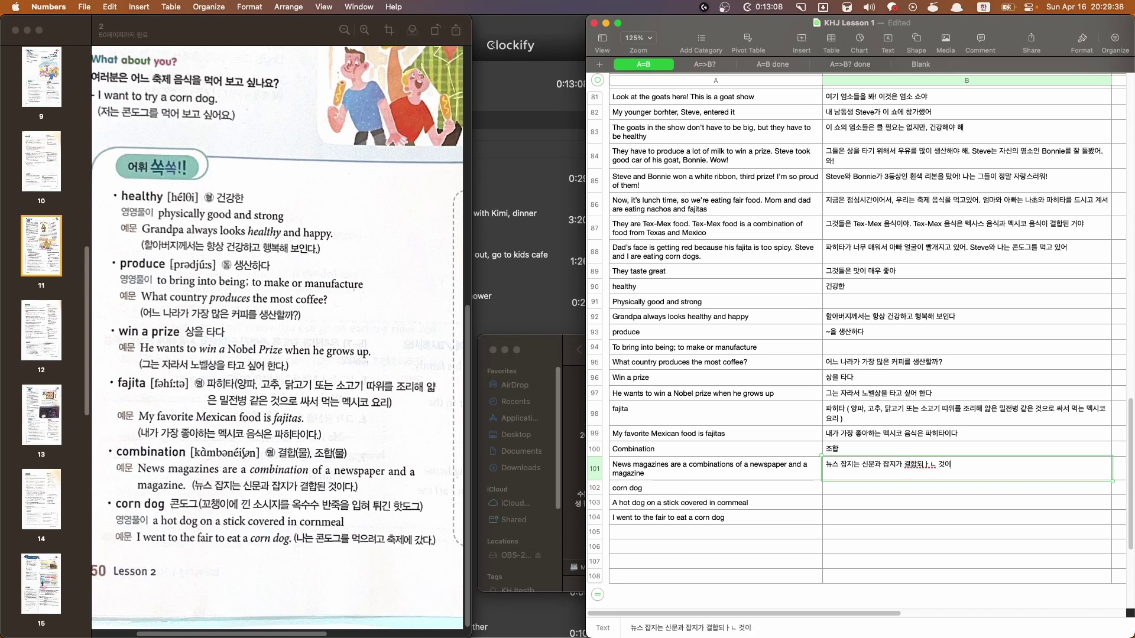
key("BackSpace")
type("ㄴ 것이다")
key("Return")
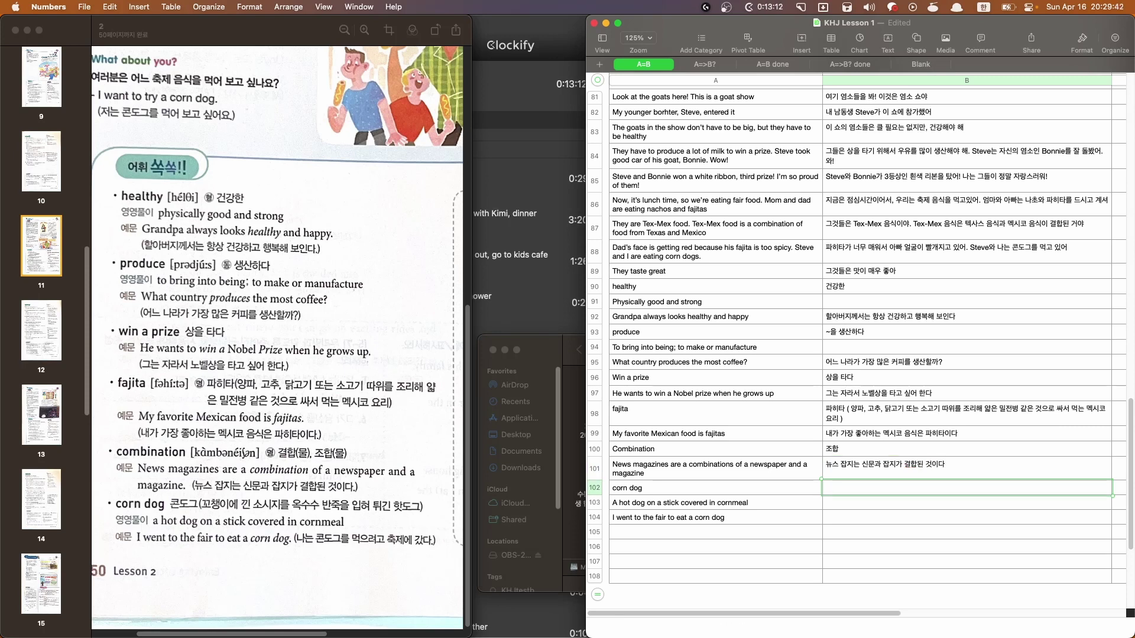
Enter 콘도그 ( 꼬챙이에 낀 소시지를 옥수수 반죽을 입혀 튀긴 핫도그 ) as the translation of "corn dog" in row 102
type("콘도그")
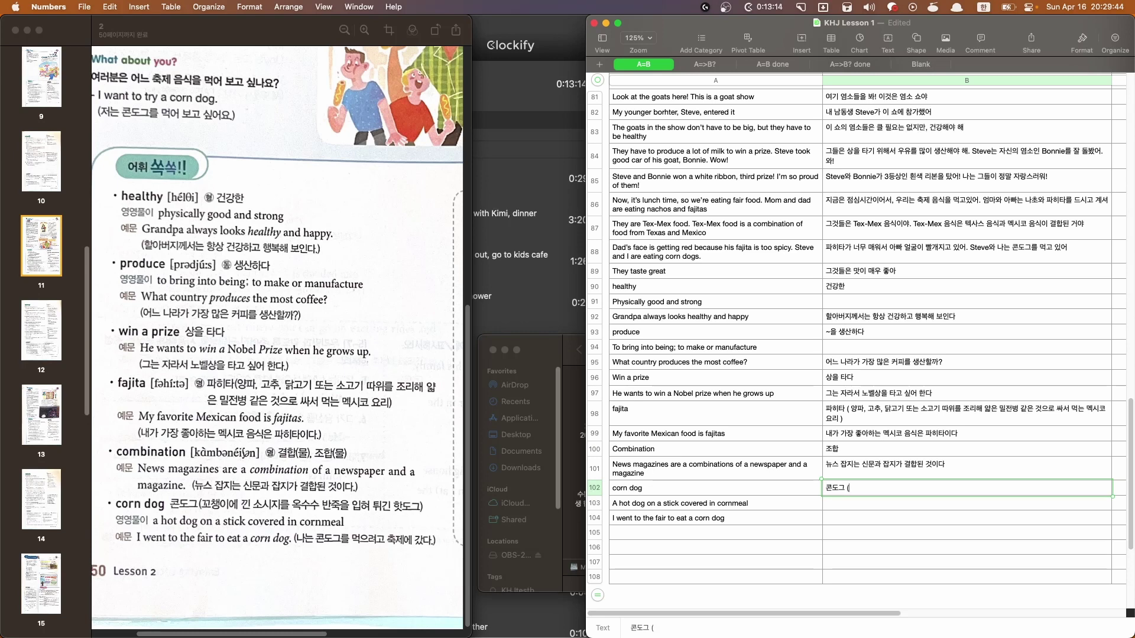
type(" ( 꼬챙이에 낀 소시")
type("지를 옥수수 ㅂ")
type("반죽을 입혀 ㅌ")
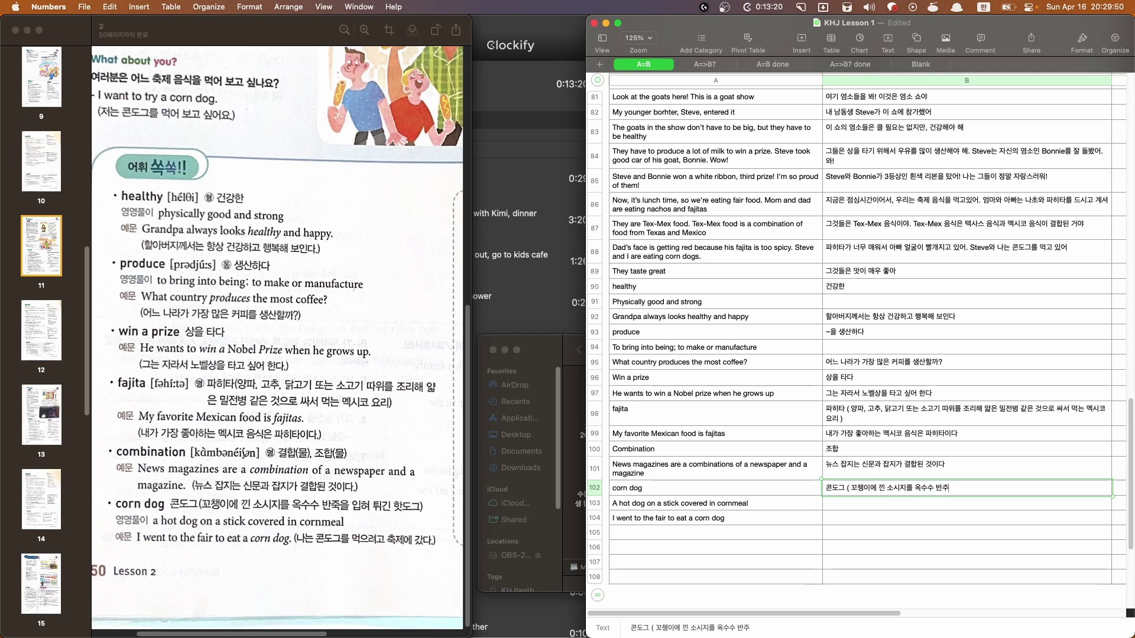
type("튀긴 핫도그")
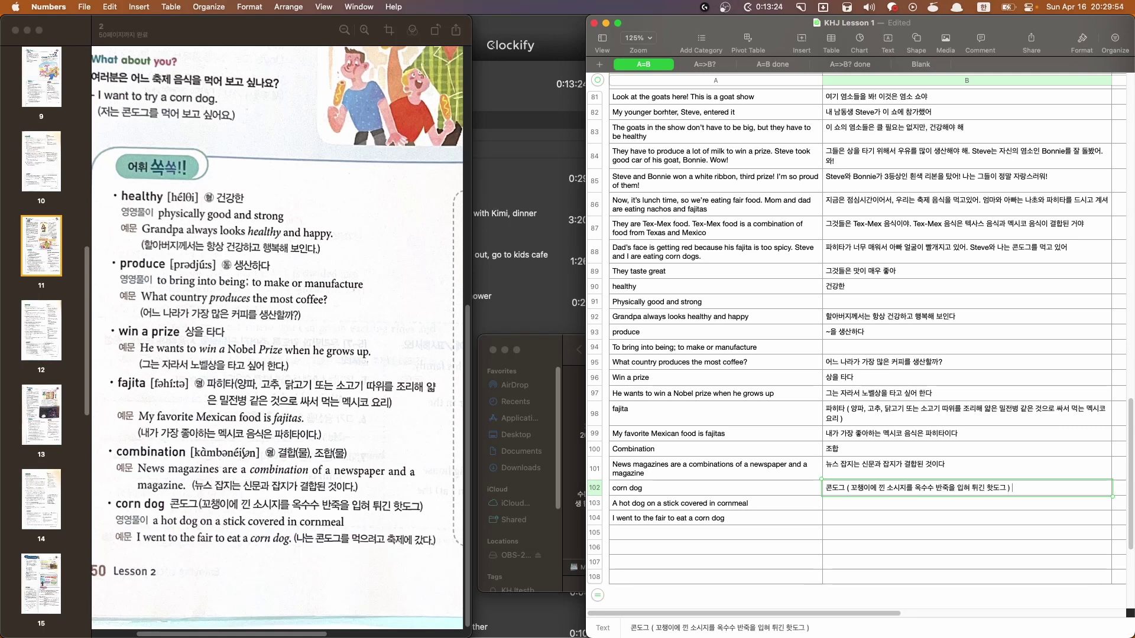
key("Return")
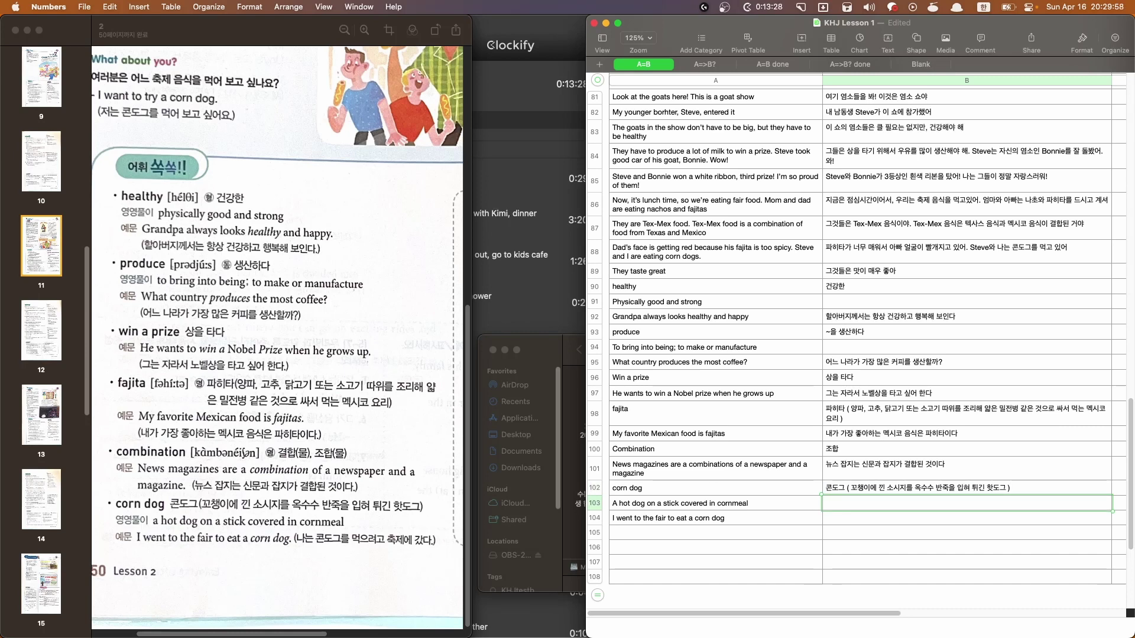
Enter 나는 콘도그를 먹으려고 축제에 갔다 as the translation of "I went to the fair to eat a corn dog" in row 104
key("ctrl+space")
left_click(967, 518)
key("ctrl+space")
type("나는 콘도그르")
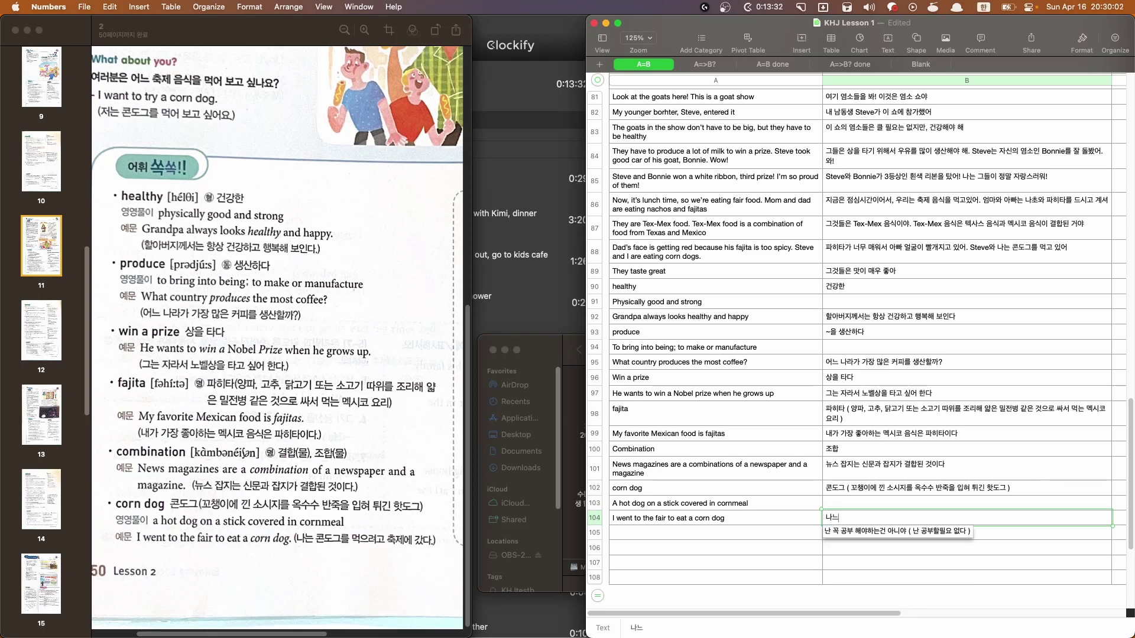
type("를 먹")
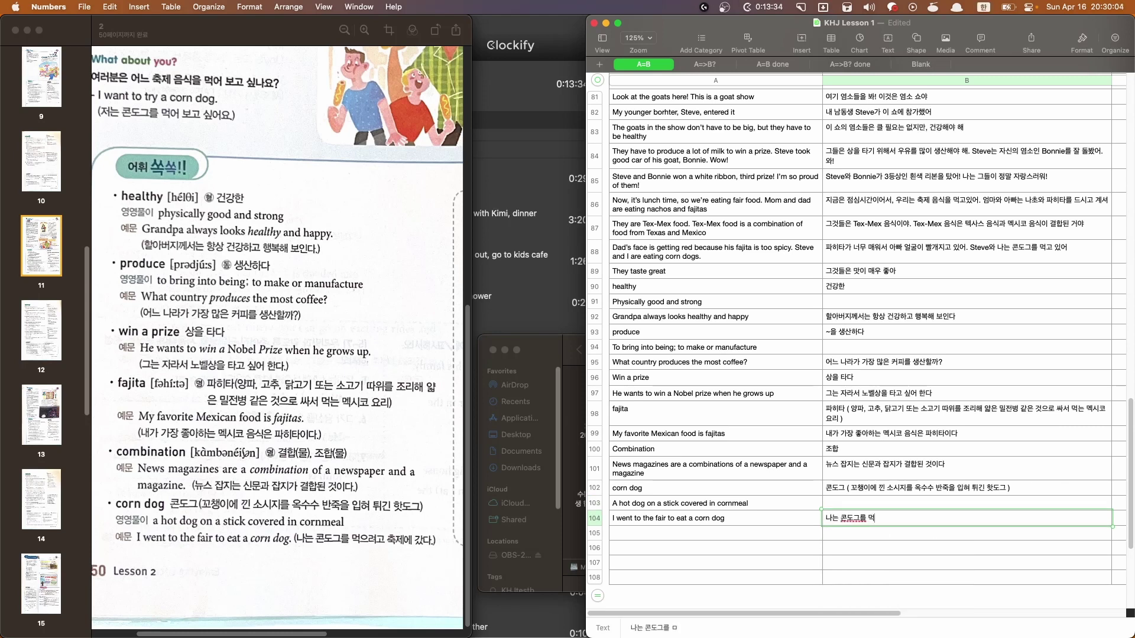
type("으려고 축지제에 갔다")
key("Return")
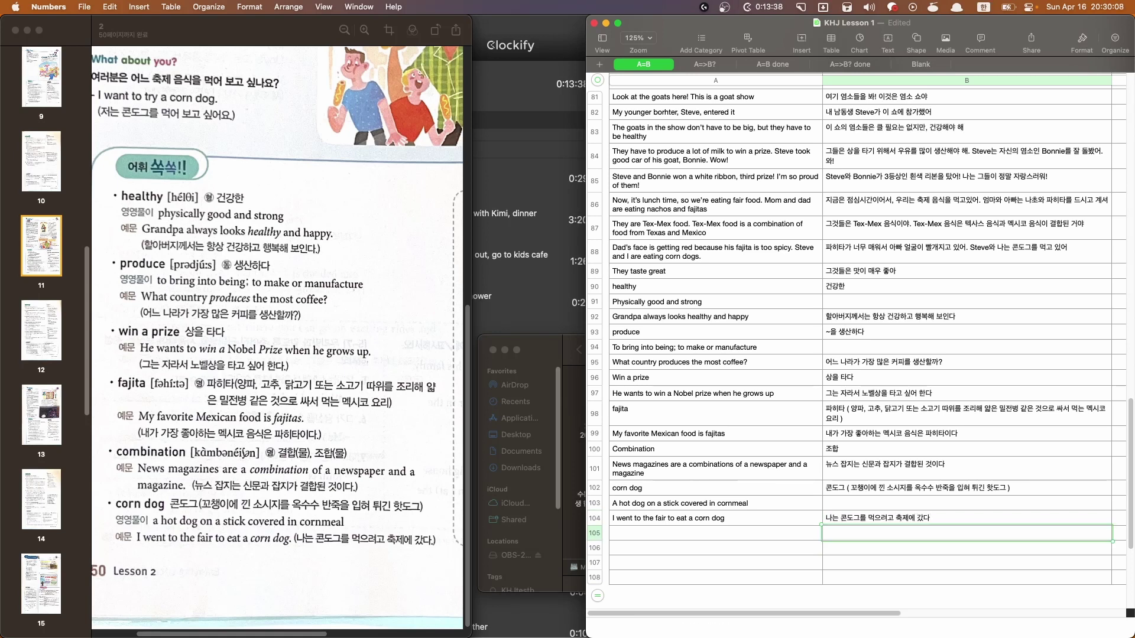
Enter 신체적으로 좋고 강함 as the translation of "Physically good and strong" in row 91
scroll(995, 419, "up", 15)
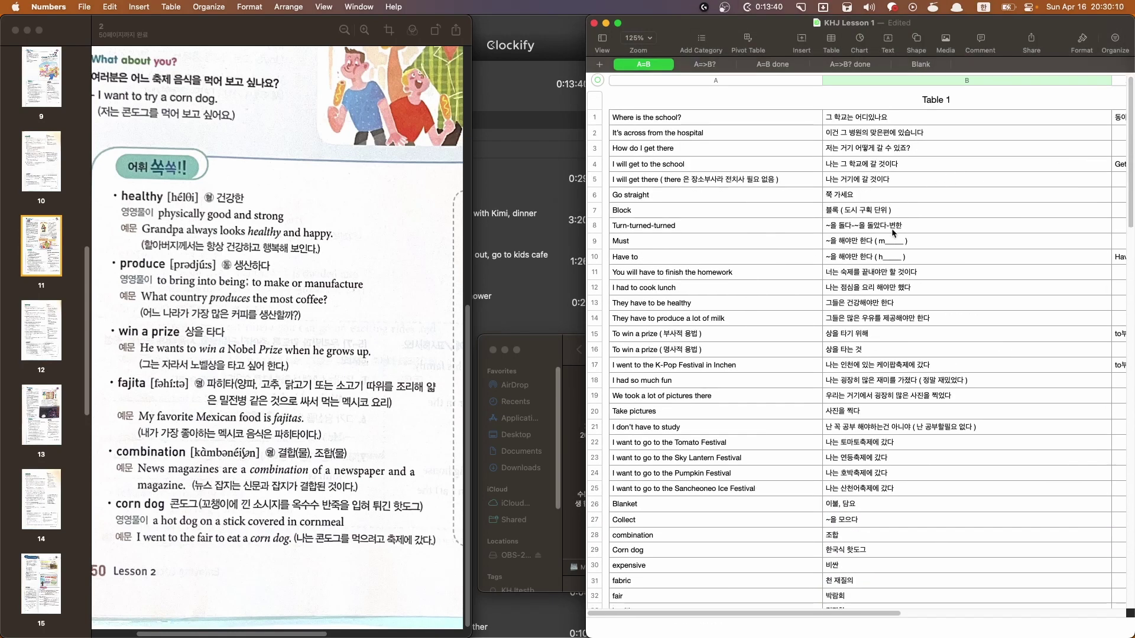
scroll(880, 255, "down", 15)
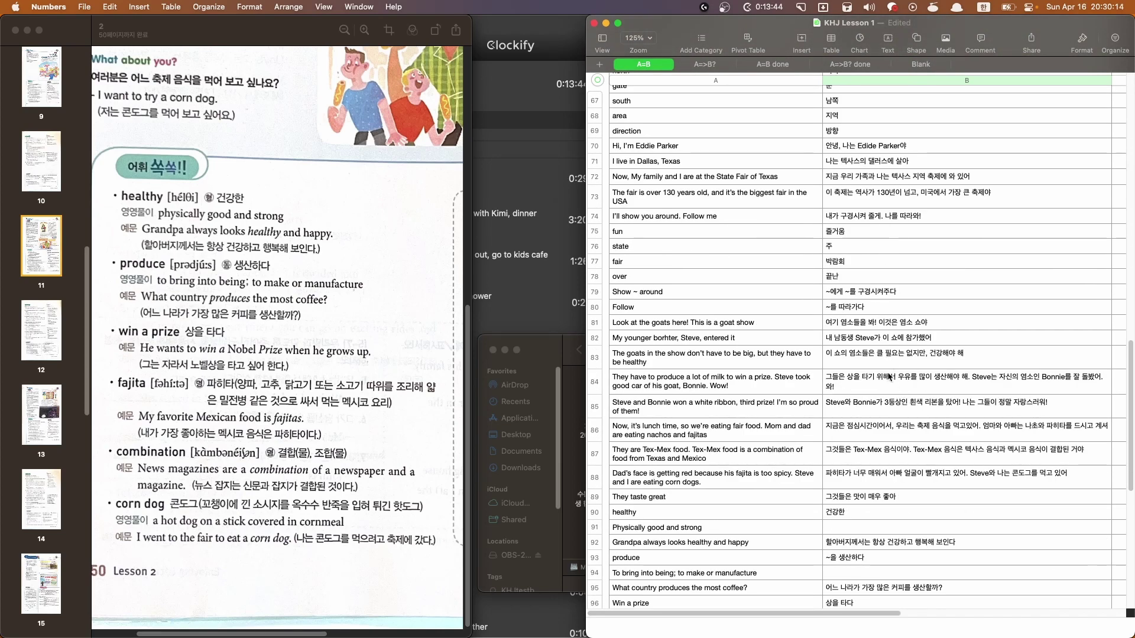
scroll(884, 385, "down", 3)
left_click(841, 481)
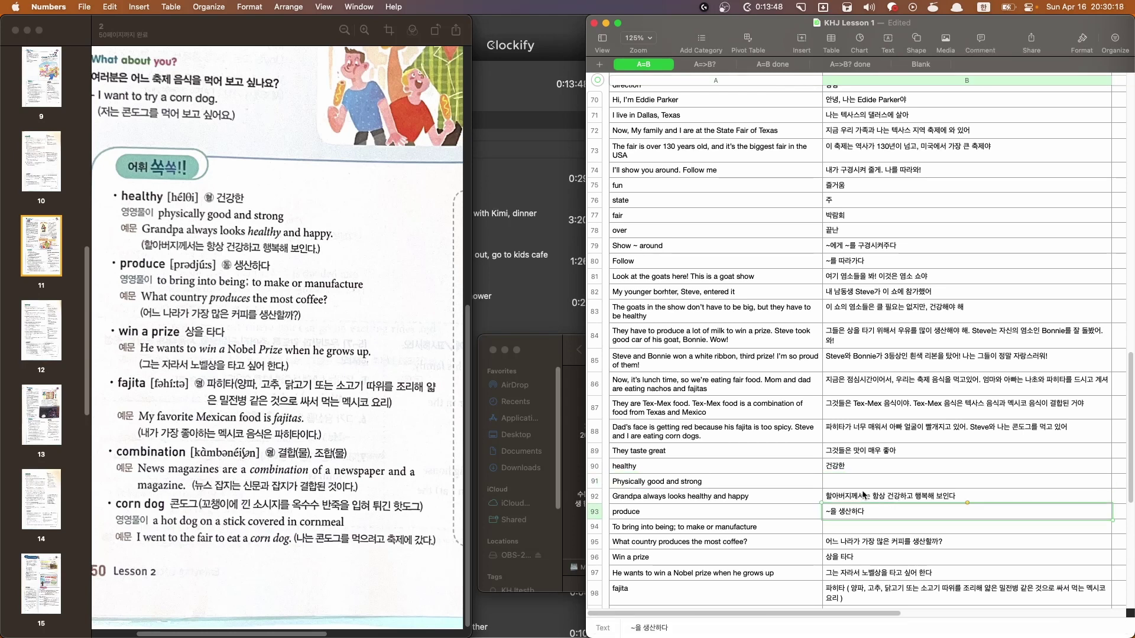
double_click(864, 485)
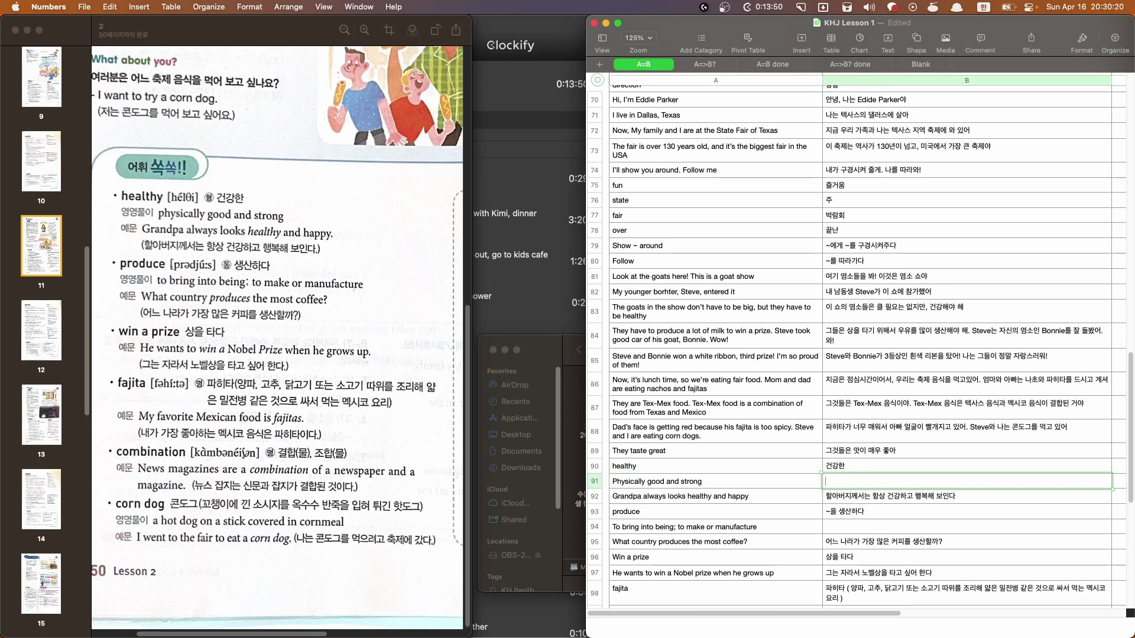
type("신체")
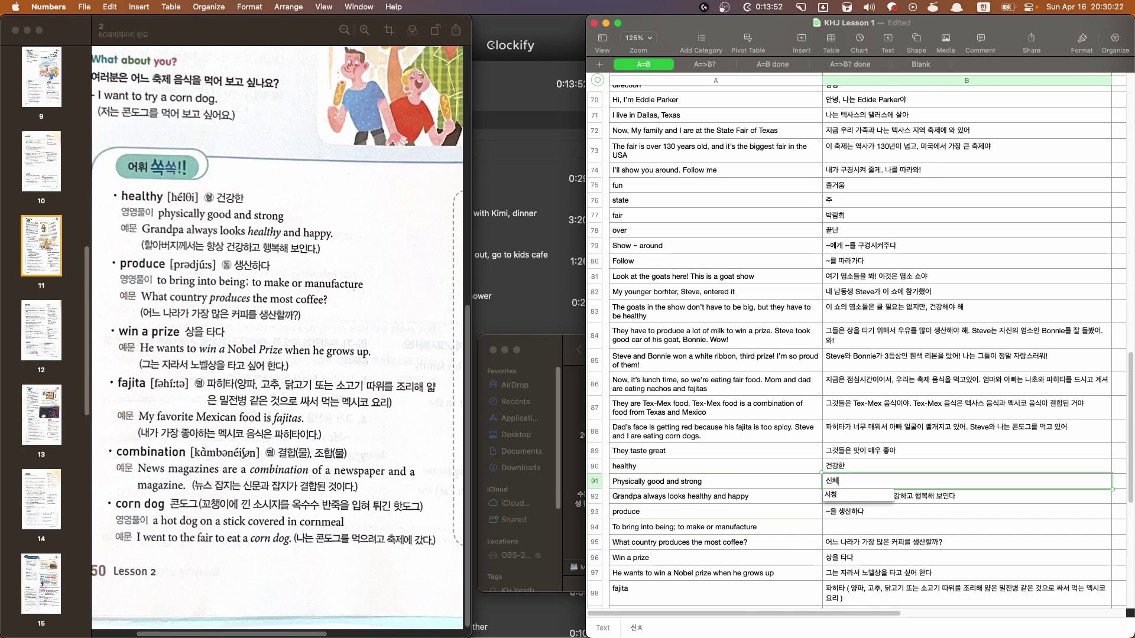
type("적이으로 좋고 강함")
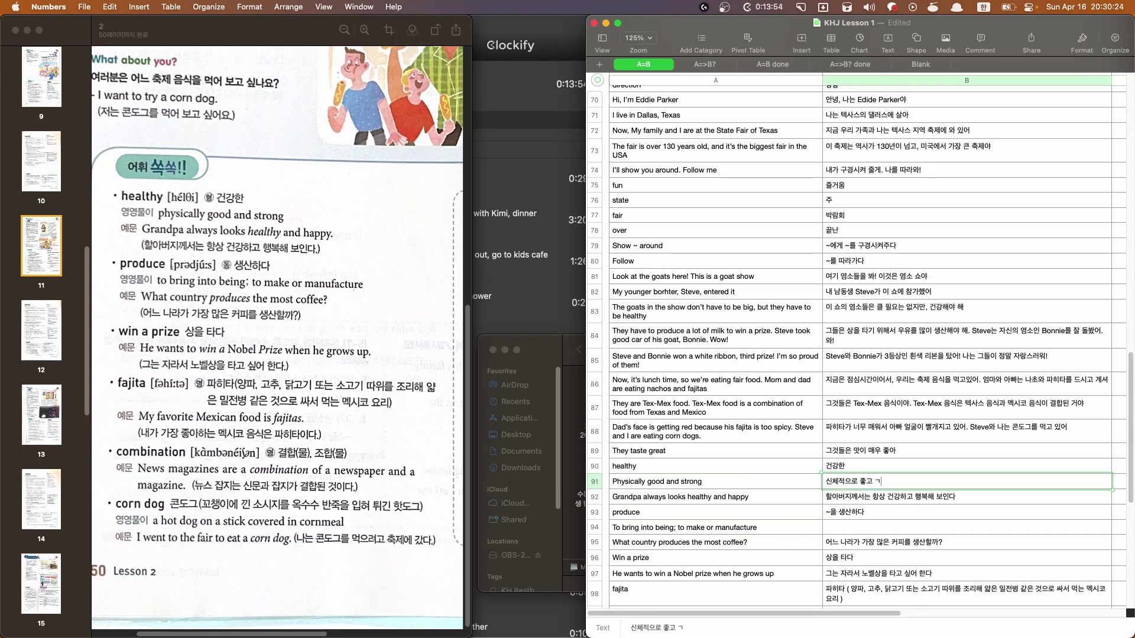
key("Return")
Translate the English text of row 94, "To bring into being; to make or manufacture", into Korean with Google Translate
key("Down")
key("Down")
key("Down")
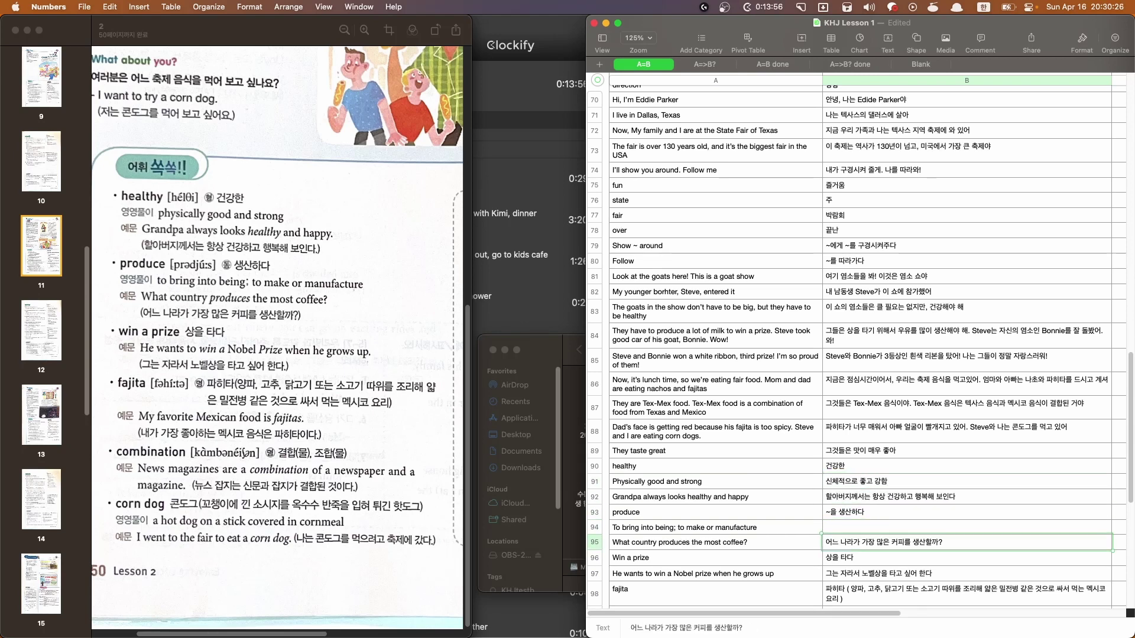
left_click(967, 527)
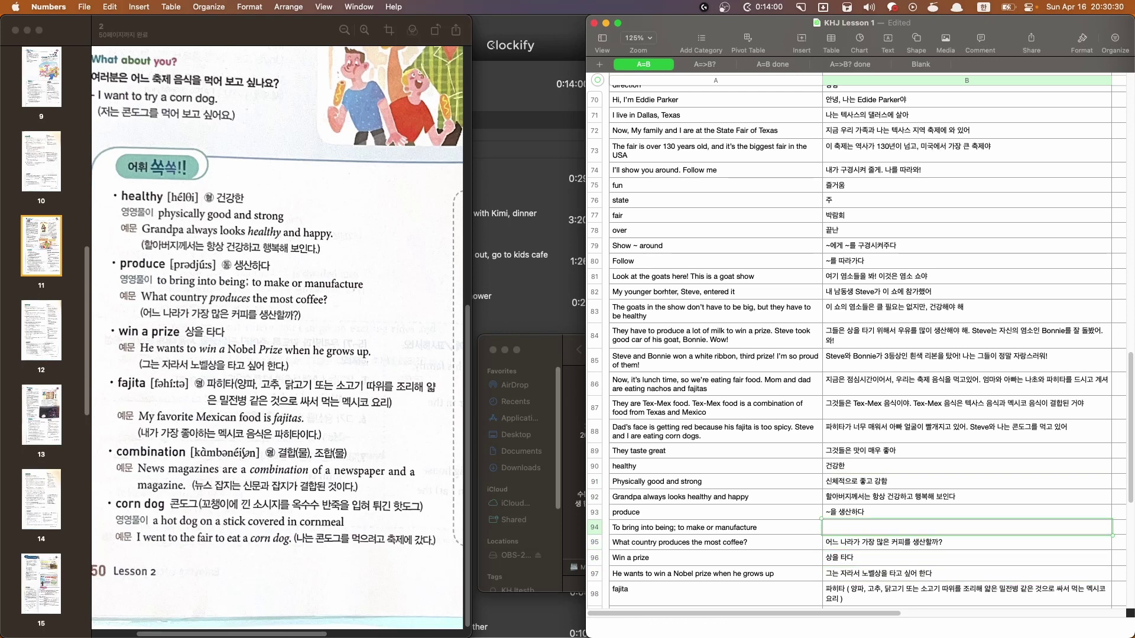
left_click(721, 528)
left_click(858, 531)
left_click(690, 530)
triple_click(729, 527)
key("super+c")
left_click(129, 189)
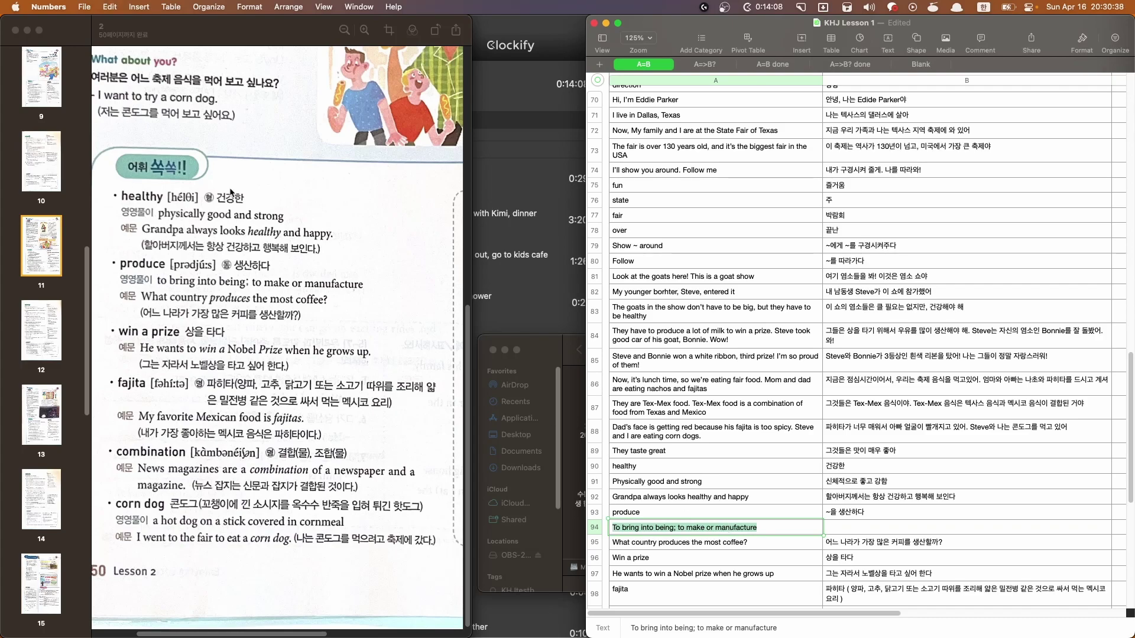
key("ctrl+Up")
left_click(136, 153)
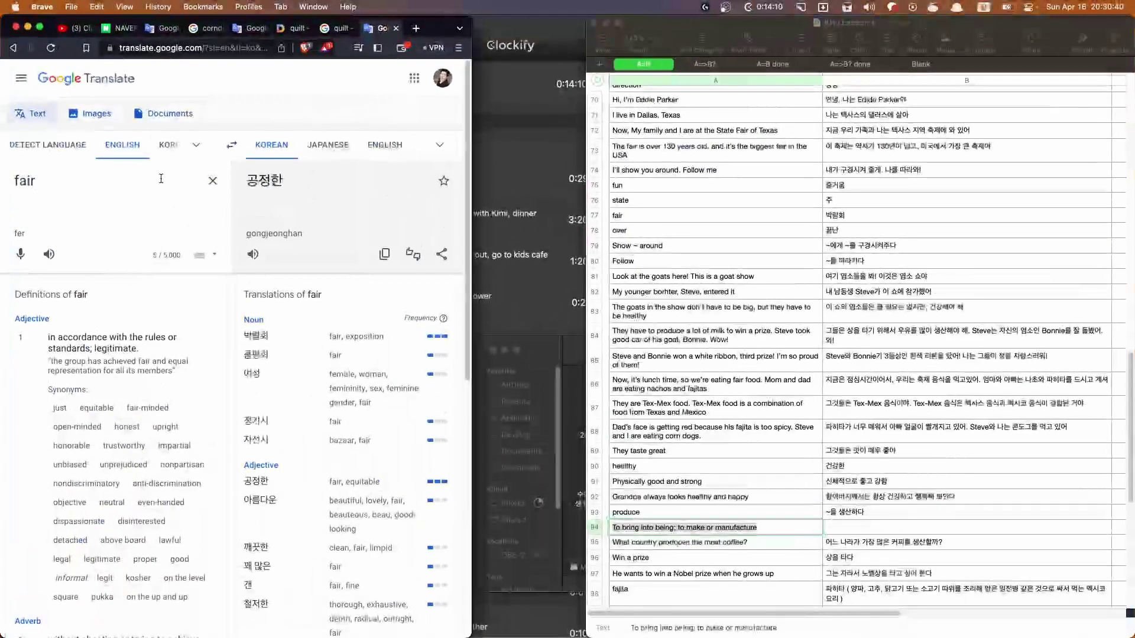
key("super+a")
key("super+v")
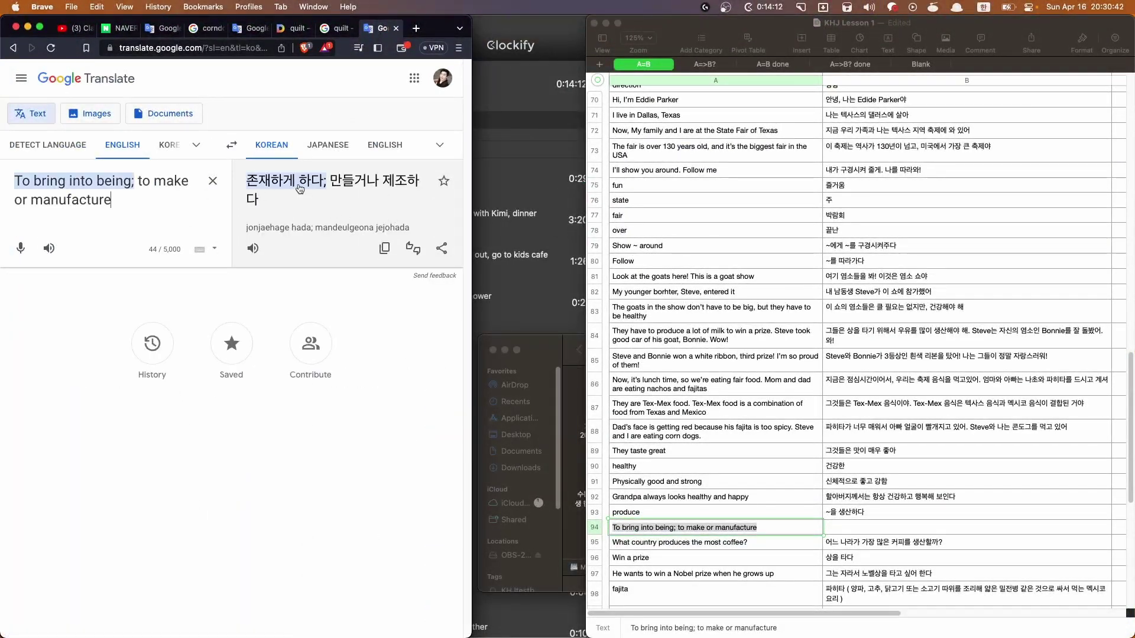
Enter 존재하게 하다; 만들거나 제조하다 as the translation in row 94 of the vocabulary sheet
left_click(920, 519)
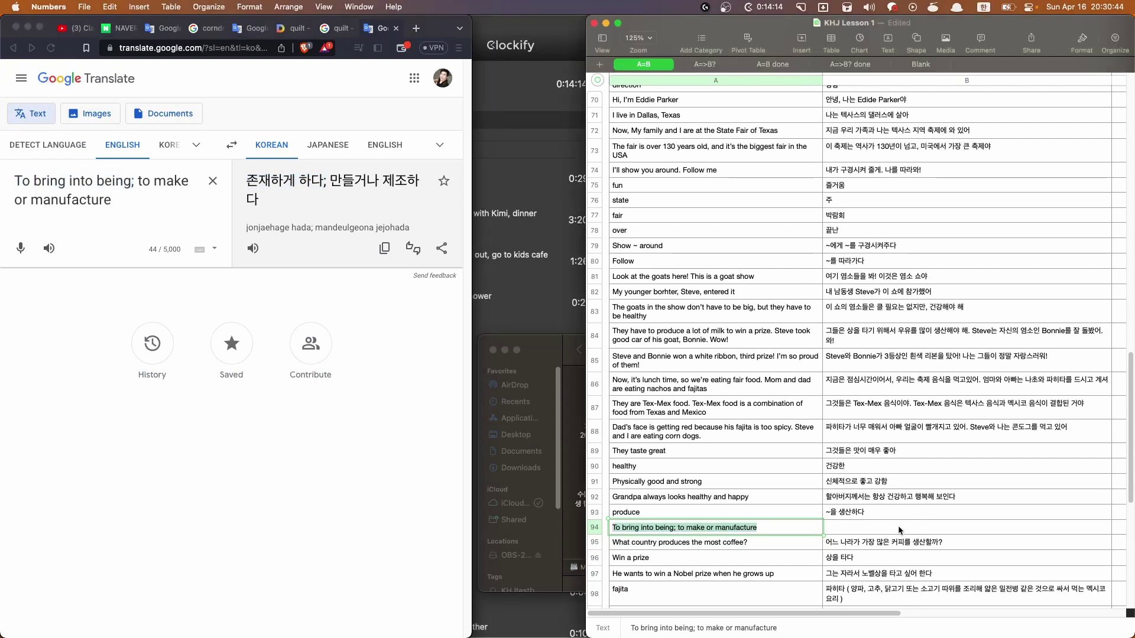
double_click(899, 528)
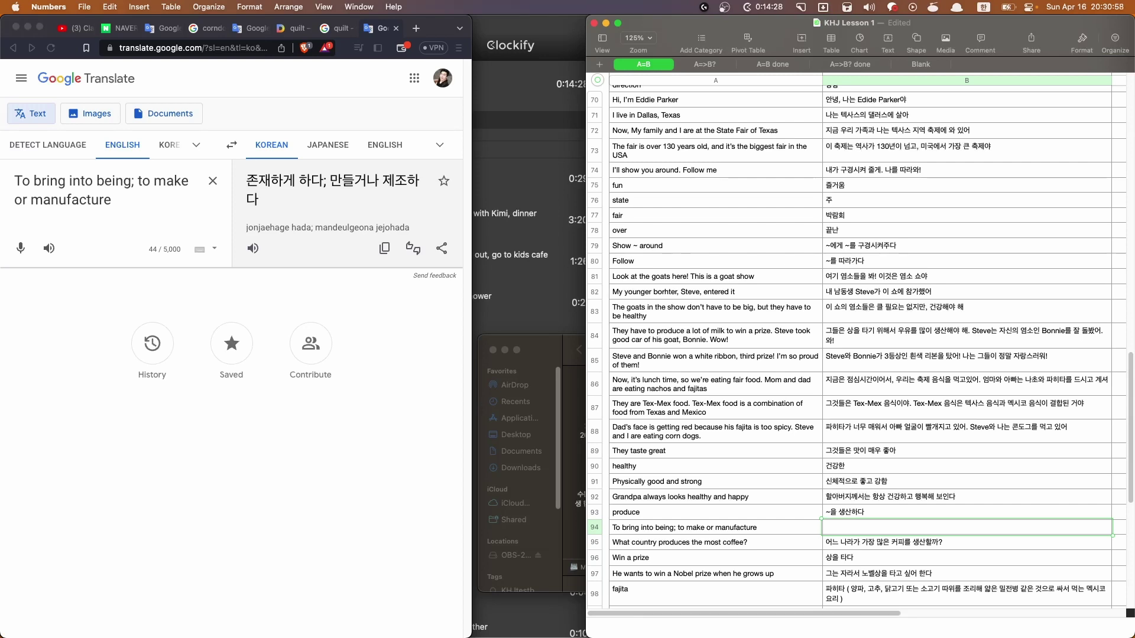
type("존재하게")
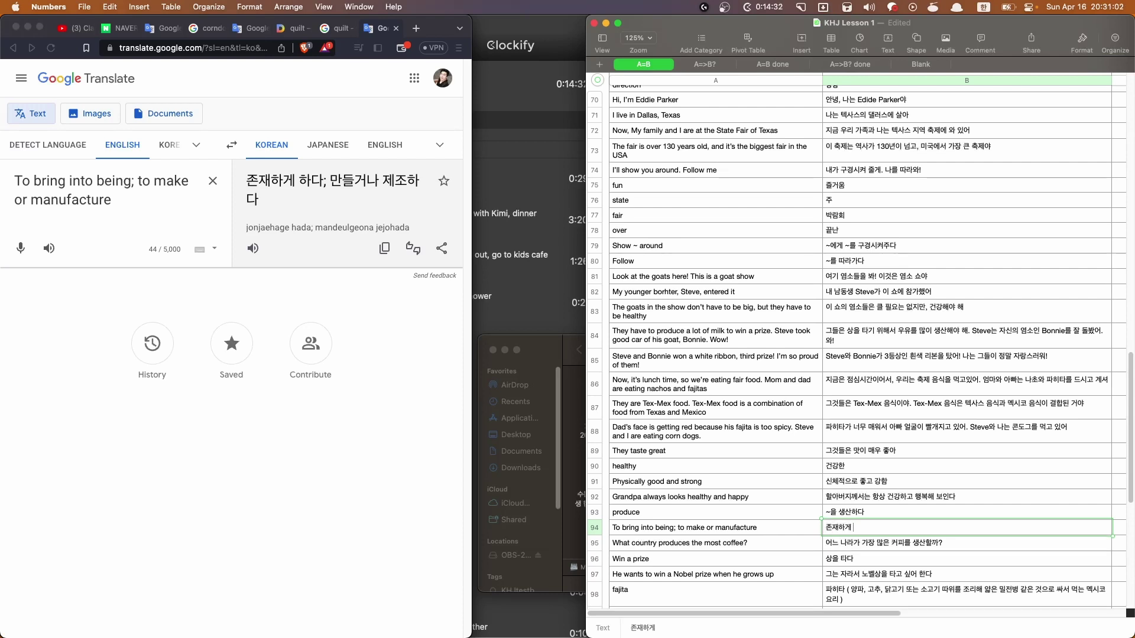
type(" 하다; 만들거나 제조하다")
key("Return")
Translate "A hot dog on a stick covered in cornmeal" from row 103 into Korean with Google Translate
key("Down")
key("Down")
key("Down")
key("Down")
key("Down")
key("Down")
key("Down")
key("Down")
key("Down")
key("Down")
key("Down")
key("Down")
key("Up")
key("Up")
key("Up")
key("Up")
key("Left")
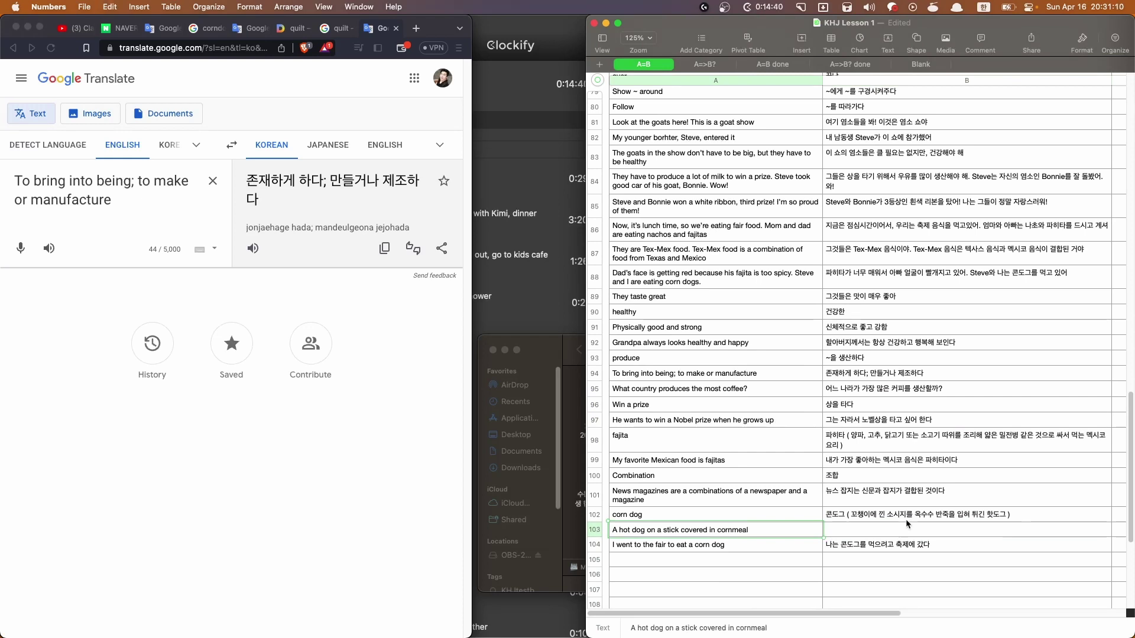
key("super+c")
key("super+Tab")
left_click_drag(114, 200, 13, 180)
key("super+v")
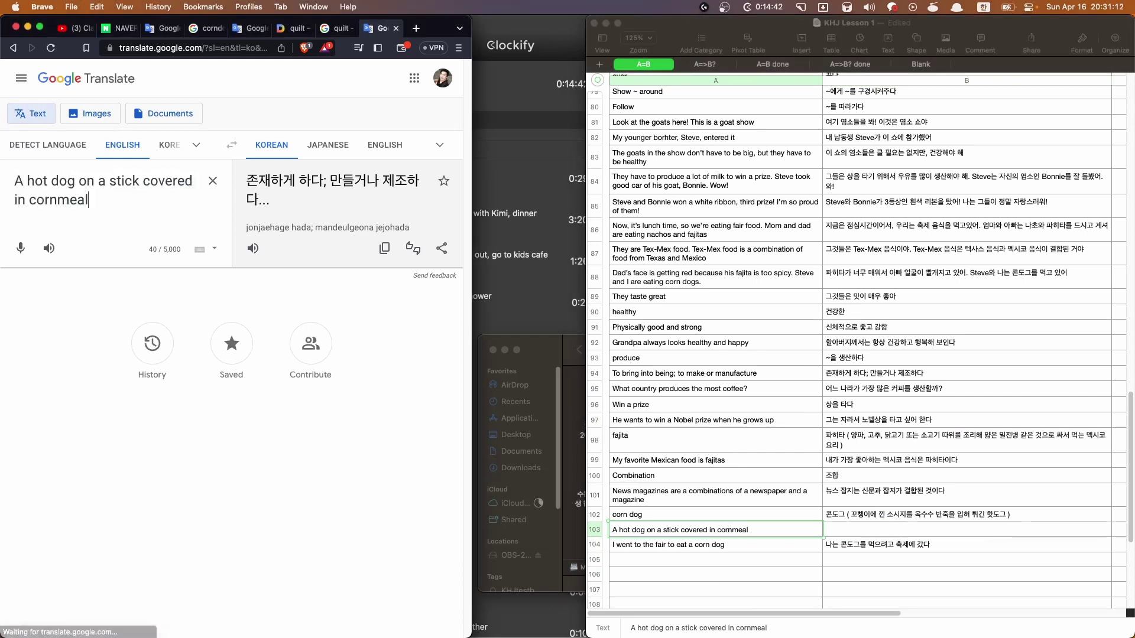
Enter 옥수수 가루로 덮인 막대기에 핫도그 as the translation in row 103 of the vocabulary sheet
left_click(879, 535)
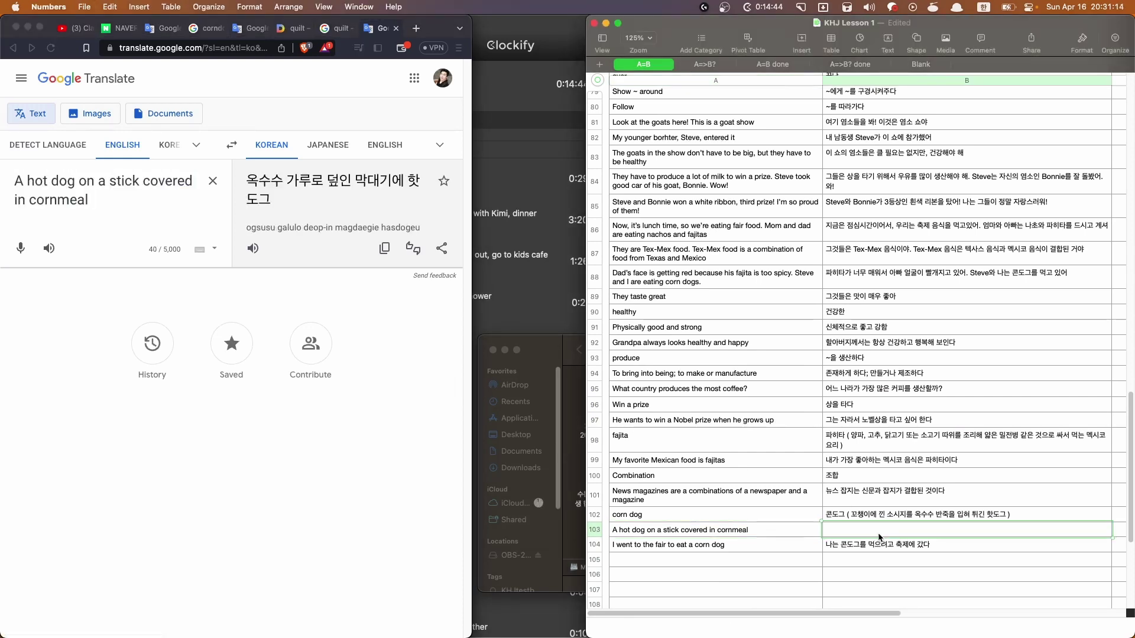
type("옥수수 가루로 덮인 막대기에 핫도그")
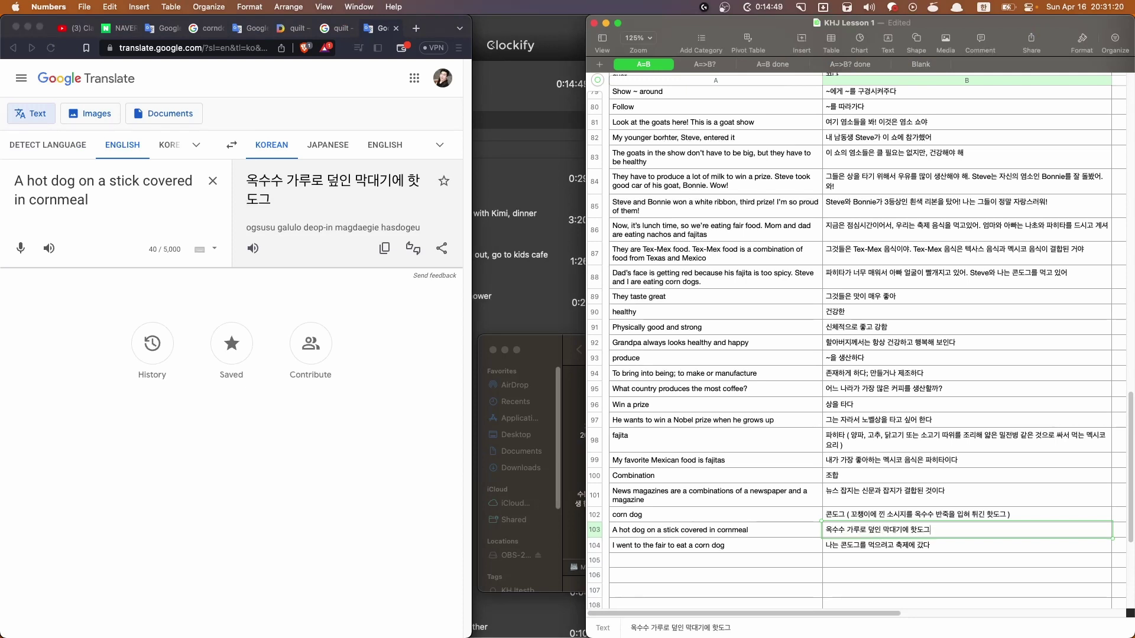
key("Return")
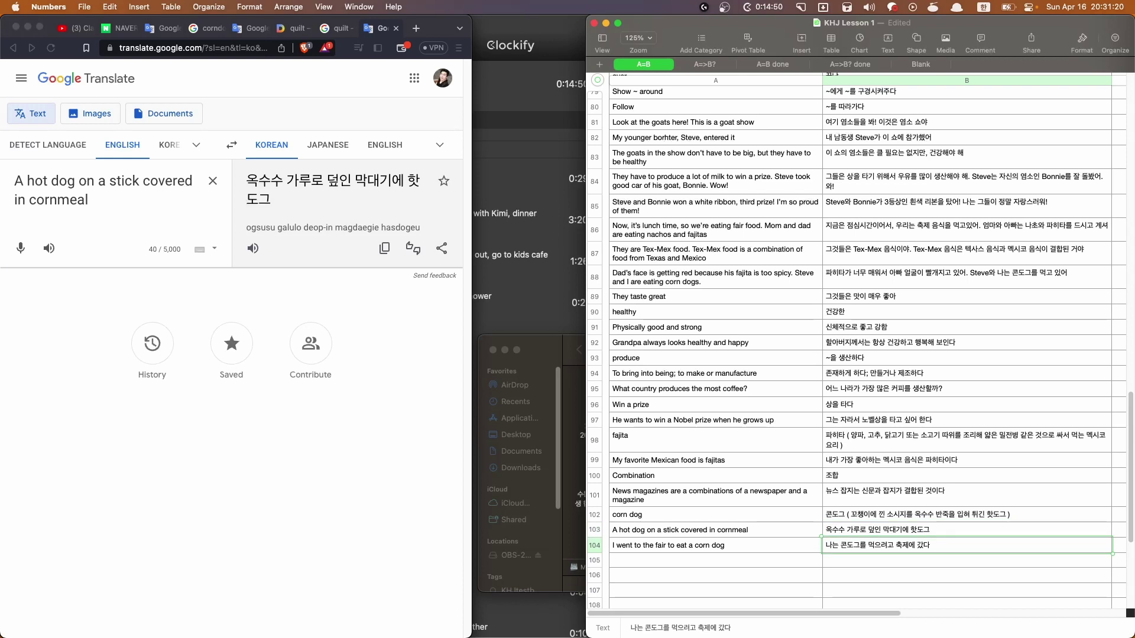
key("Up")
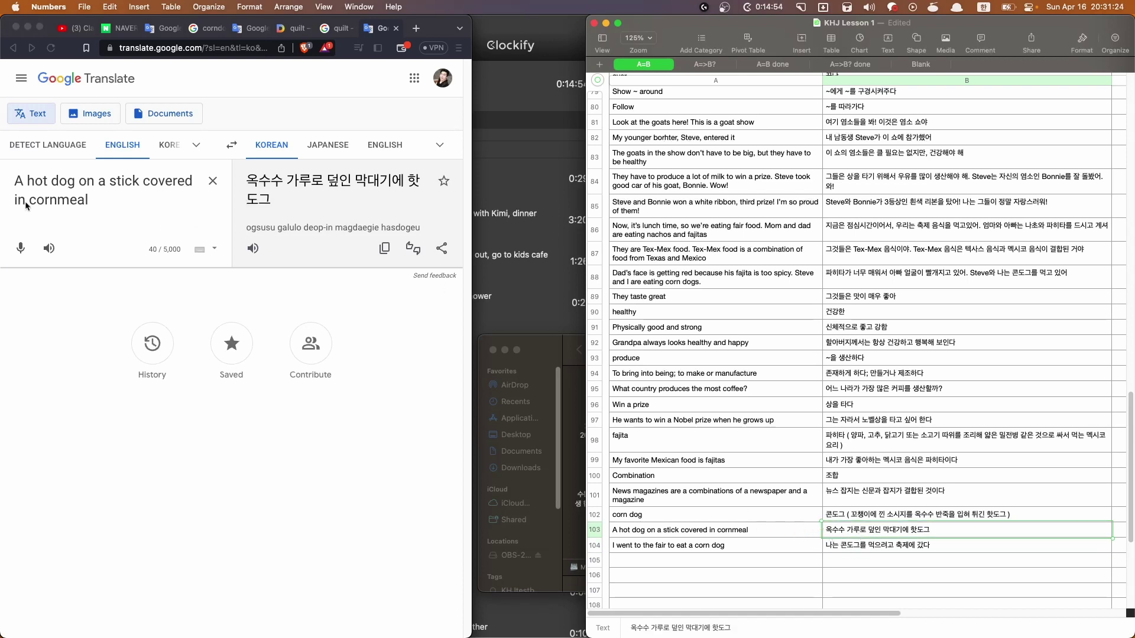
Reword the row 103 translation to 요리된 옥수수가루 반죽으로 덮인 막대기에 핫도그
left_click(880, 529)
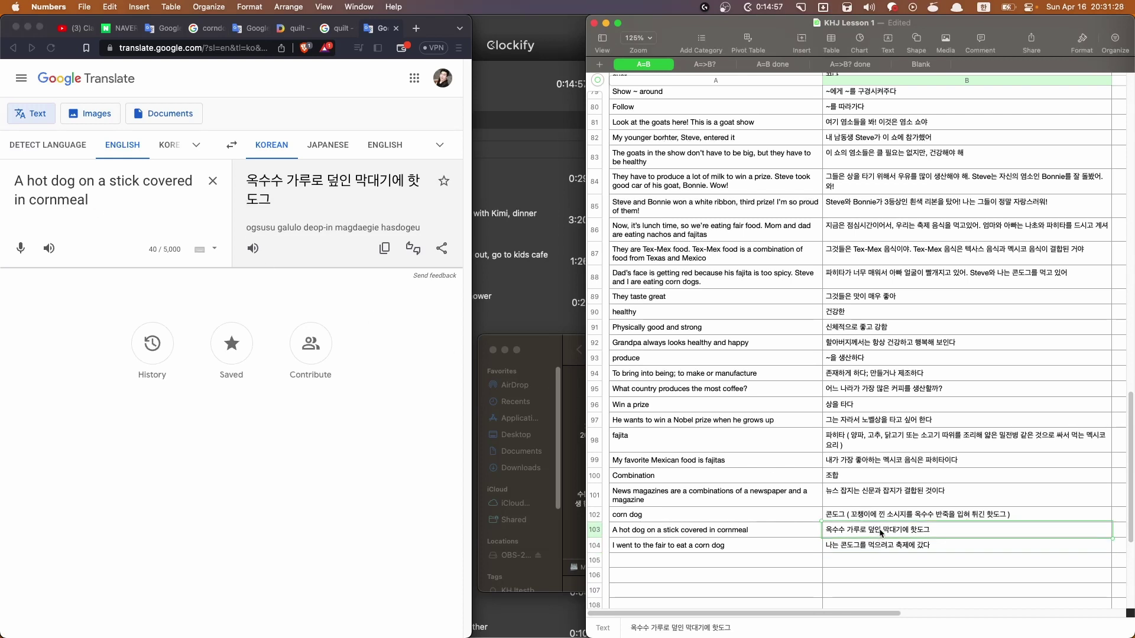
left_click(944, 532)
type("번")
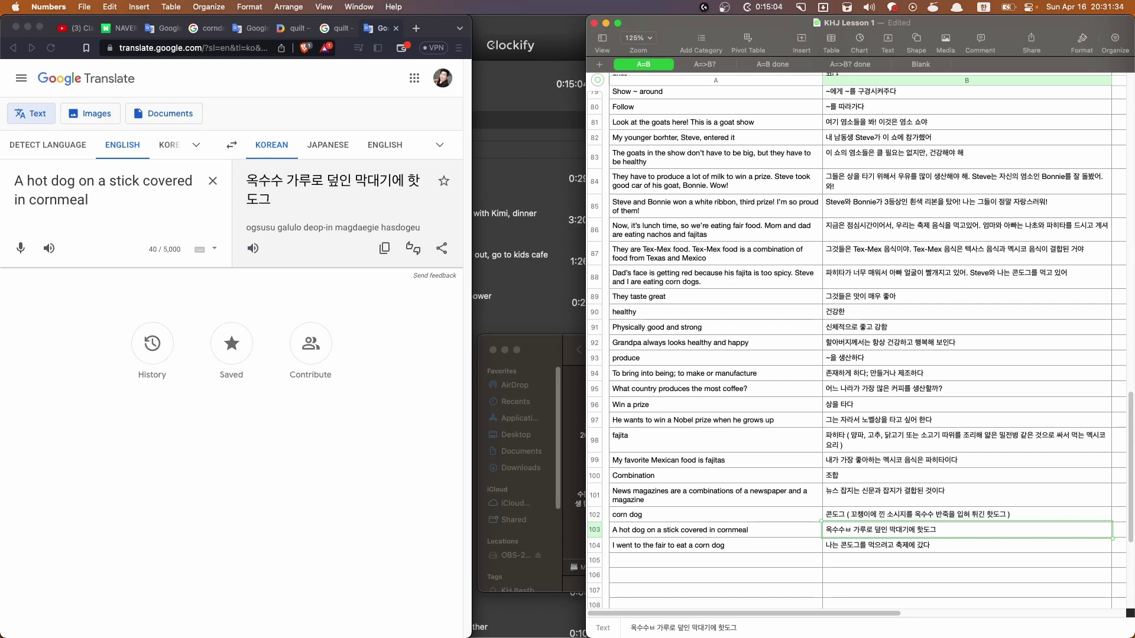
key("BackSpace")
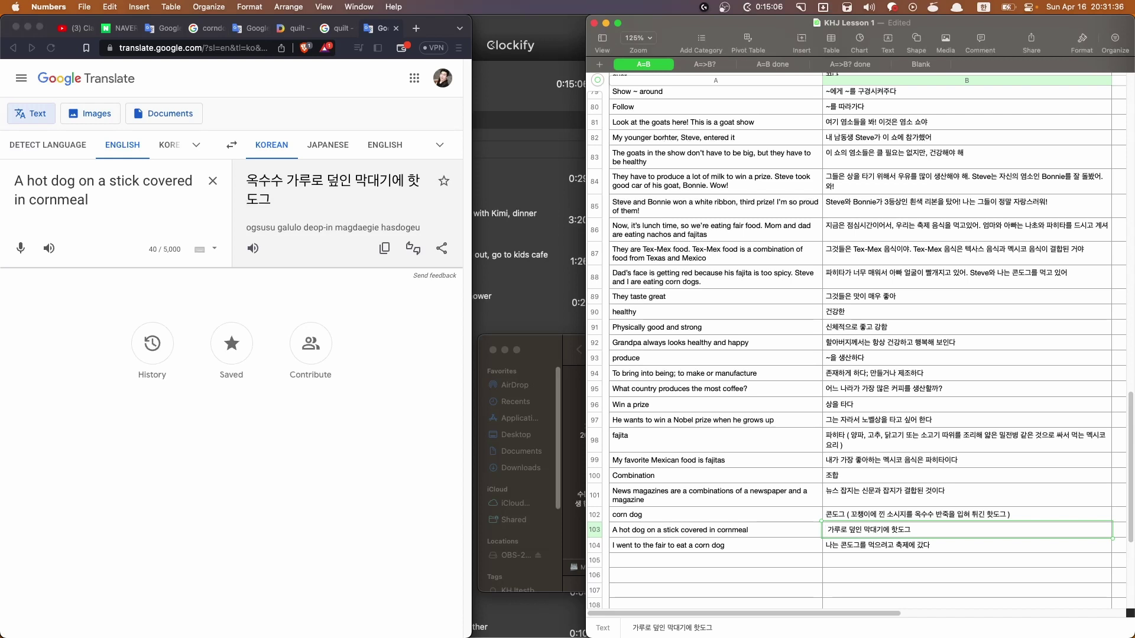
type("요리된 옥수수 ")
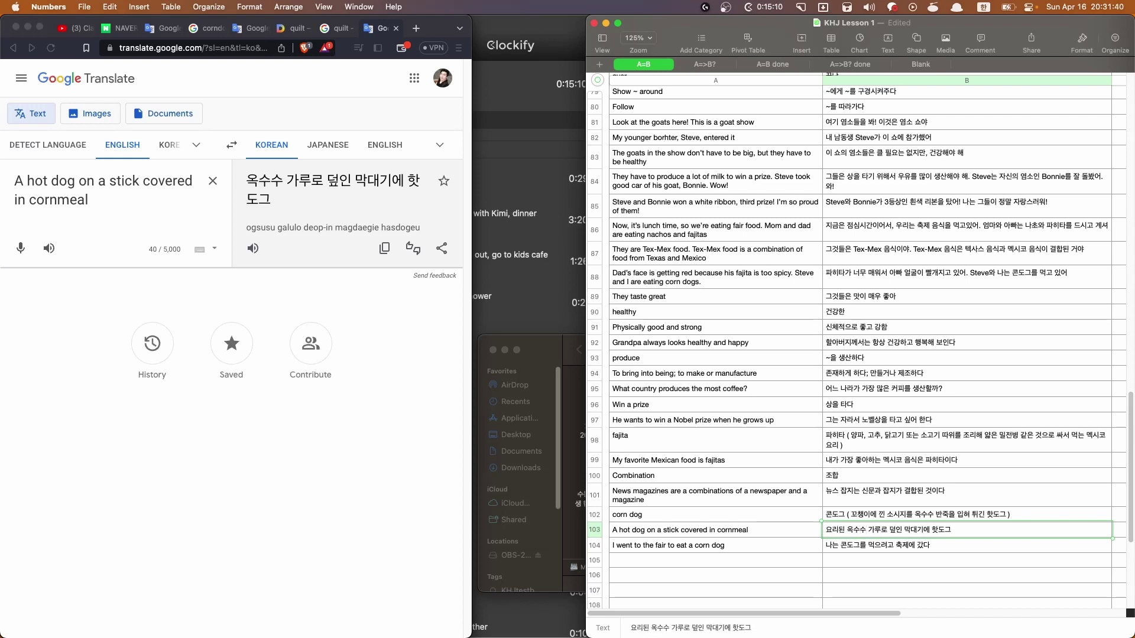
type("가루 반주")
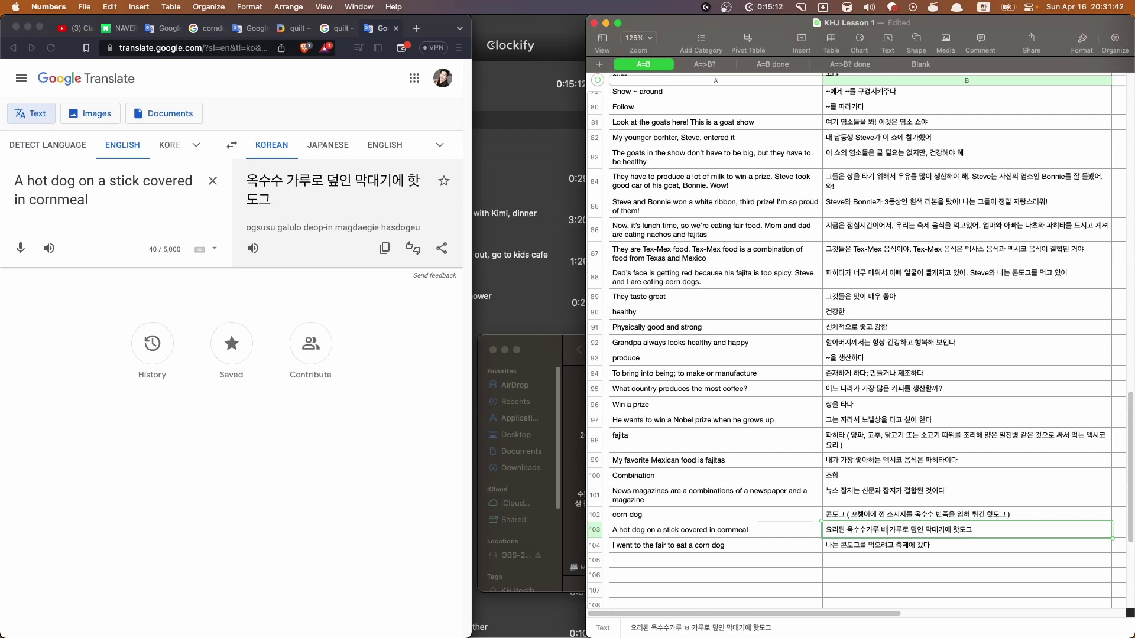
type("ㄱ")
key("Delete")
key("Delete")
key("Delete")
type("으")
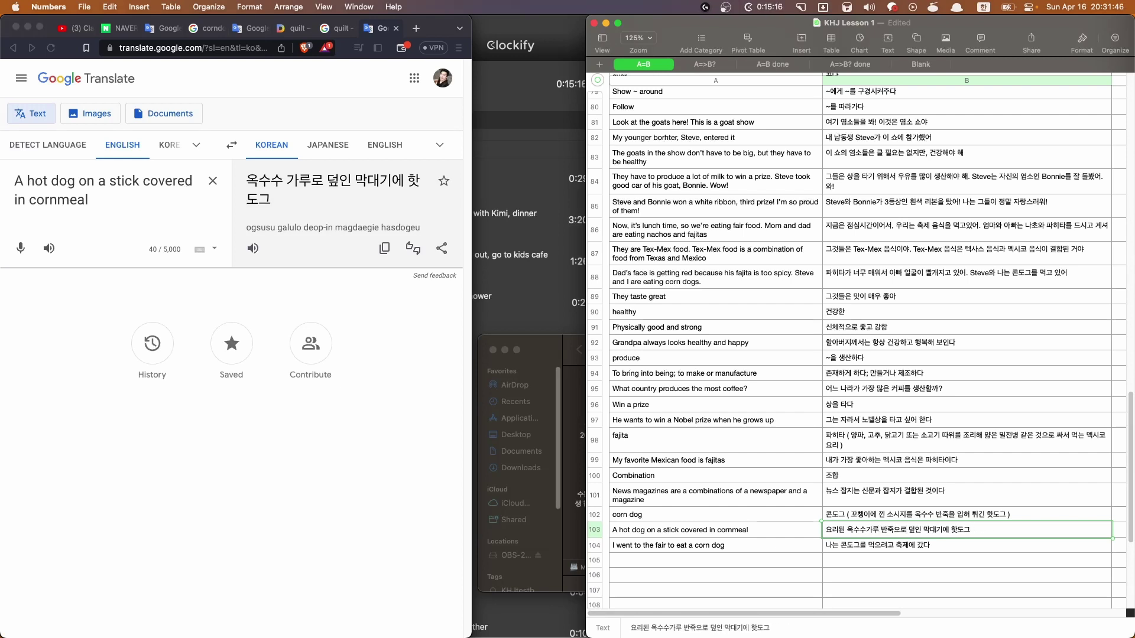
Replace the row 103 translation with 옥수수 반죽을 입혀 튀긴 핫도그가 막대기에 꽃힌 형태의 음식
left_click_drag(990, 530, 901, 530)
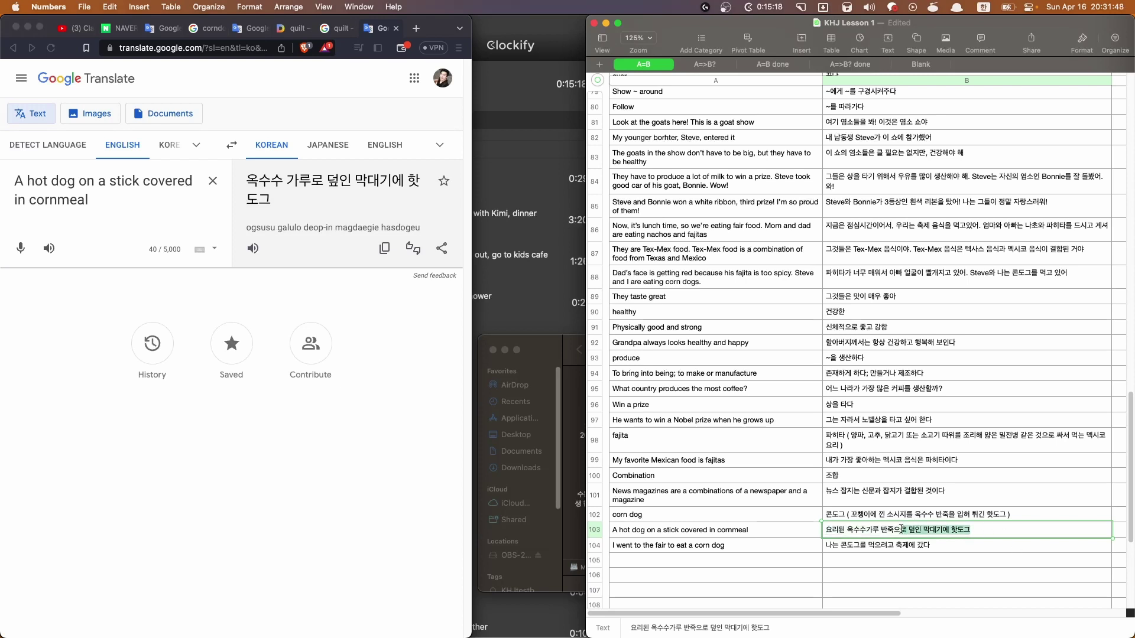
left_click(945, 530)
triple_click(933, 532)
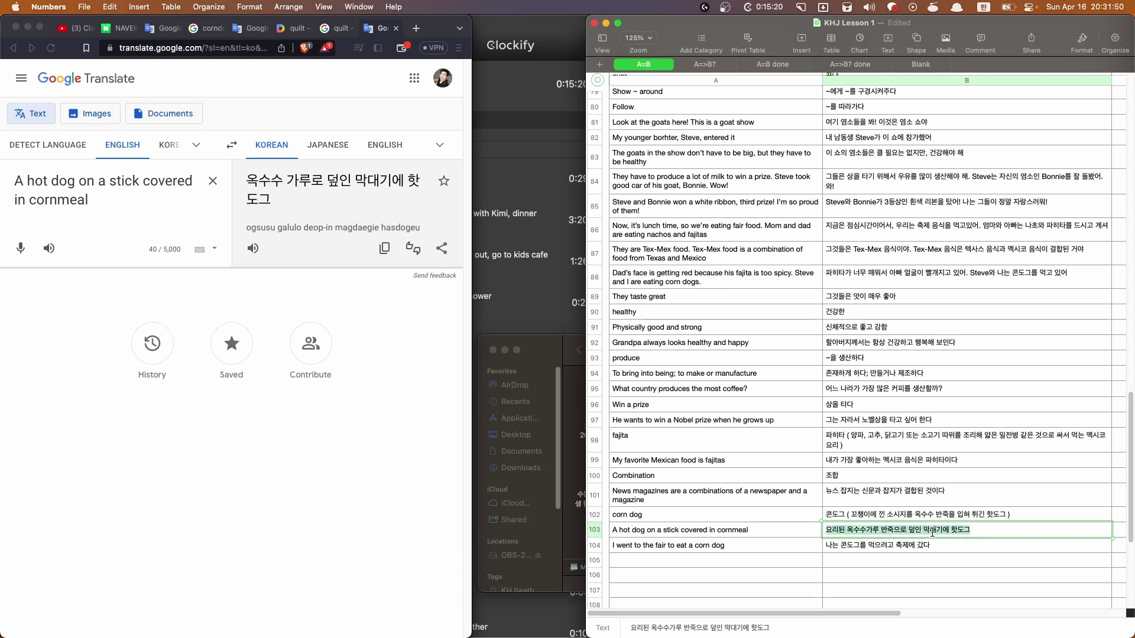
key("BackSpace")
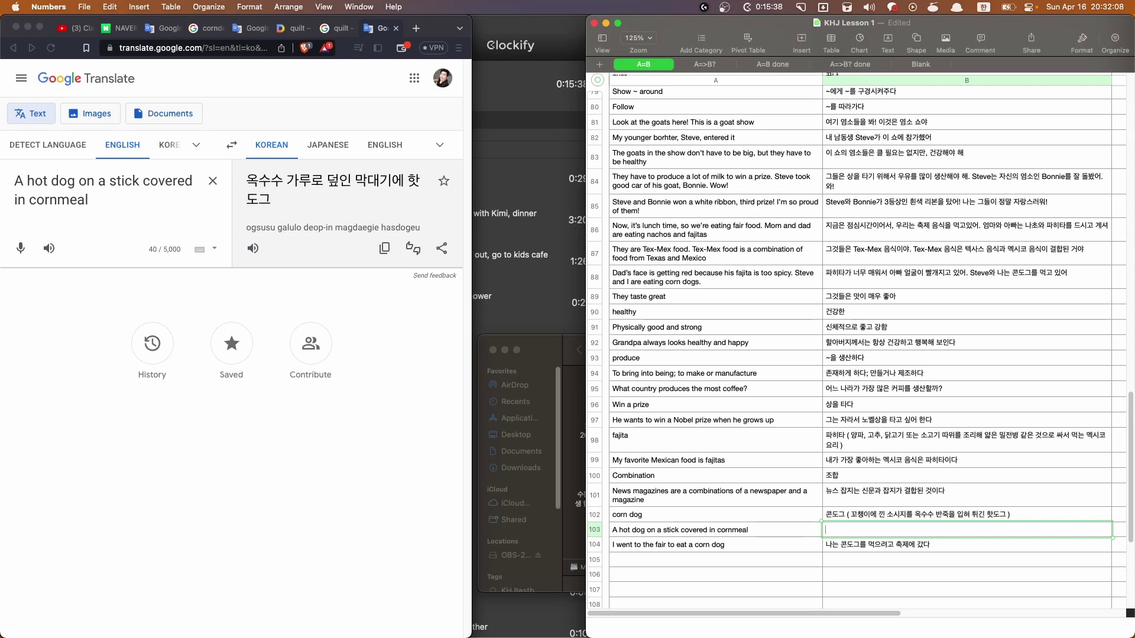
type("막대기에 ")
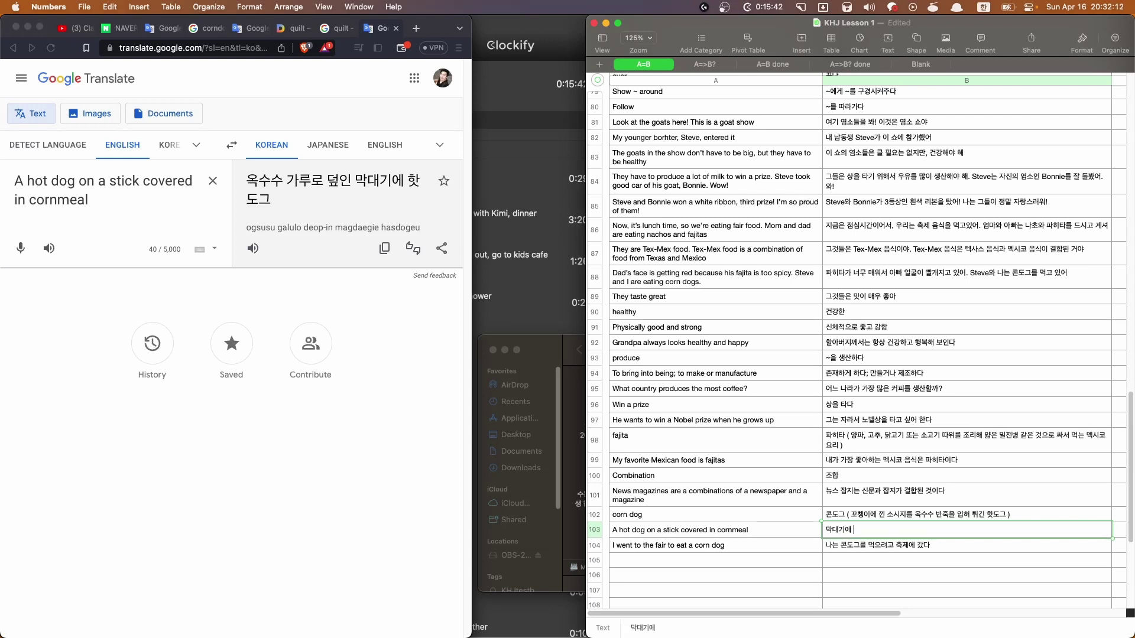
type("꽂힌 핫도그")
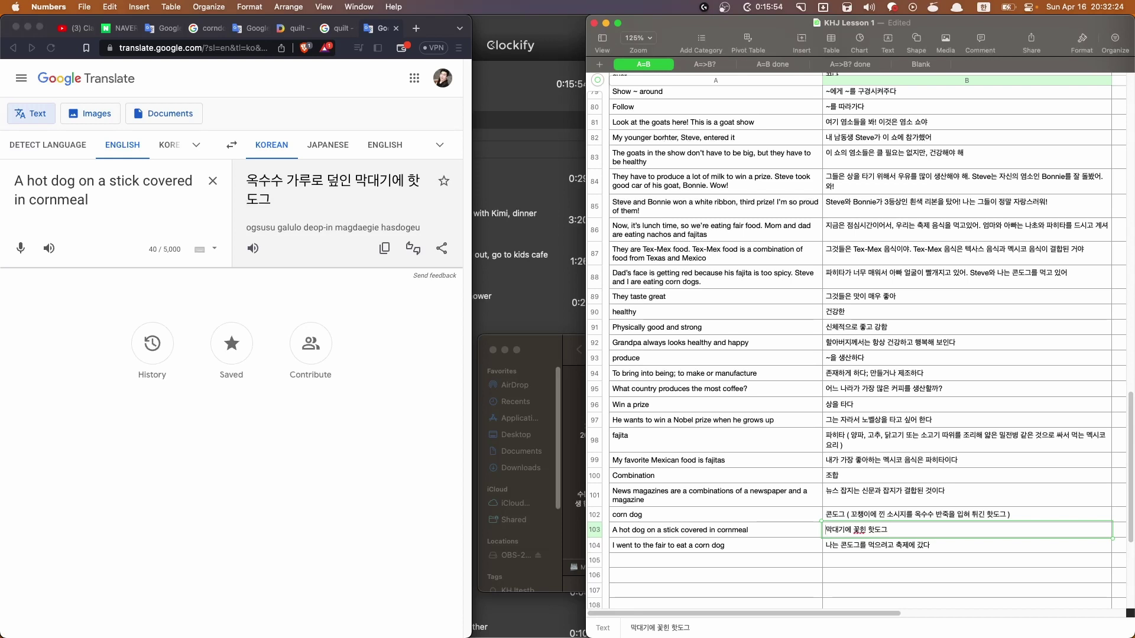
type("옥수수")
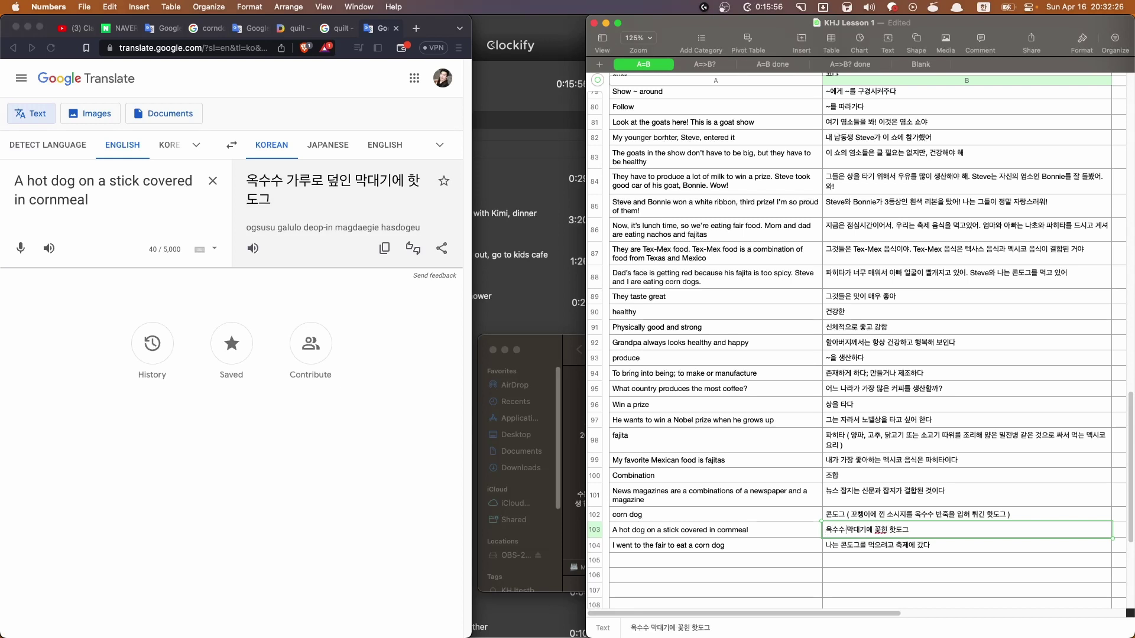
key("BackSpace")
type("ㅂ죽을 입혀 튀긴 ")
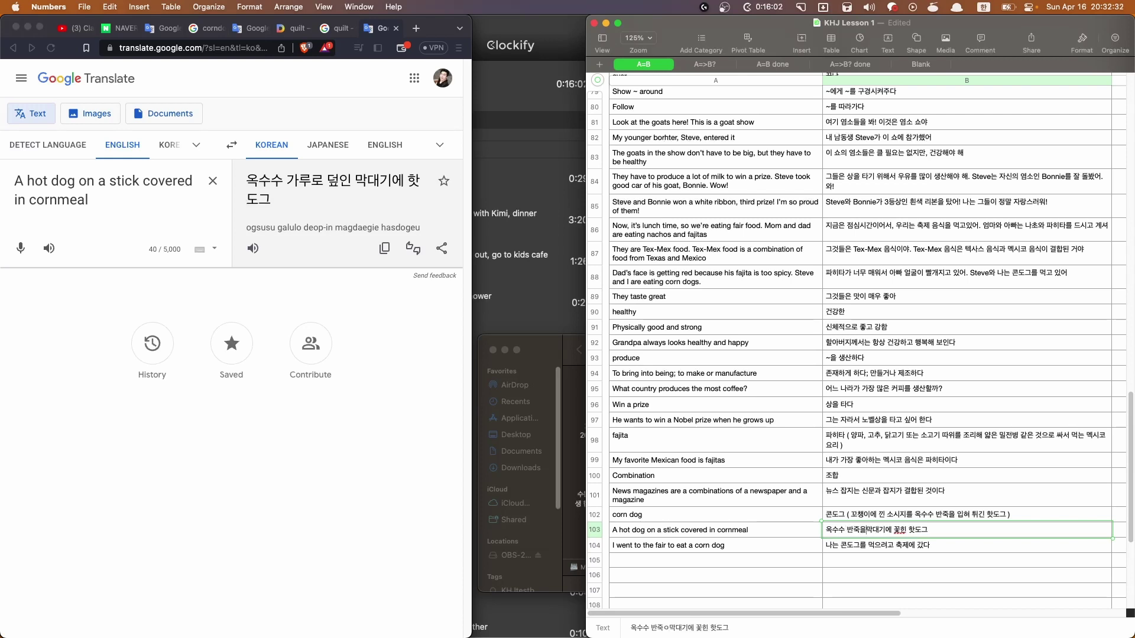
type("핫도그가")
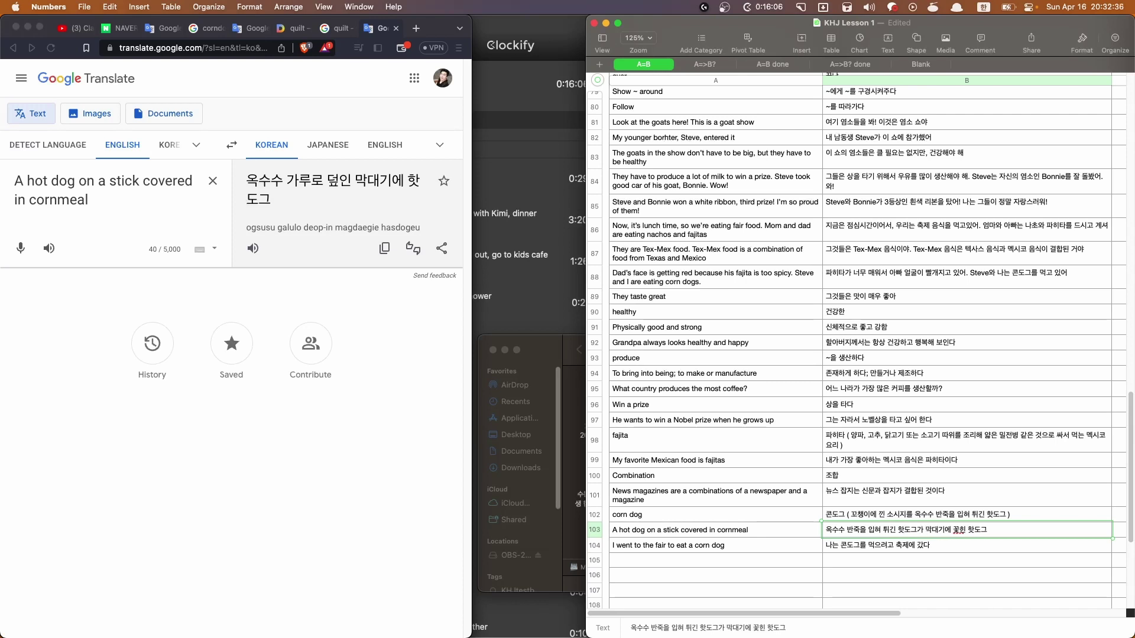
key("Delete")
key("Delete")
type("형태의 음식")
key("Return")
left_click(1023, 531)
scroll(885, 539, "up", 20)
left_click(922, 404)
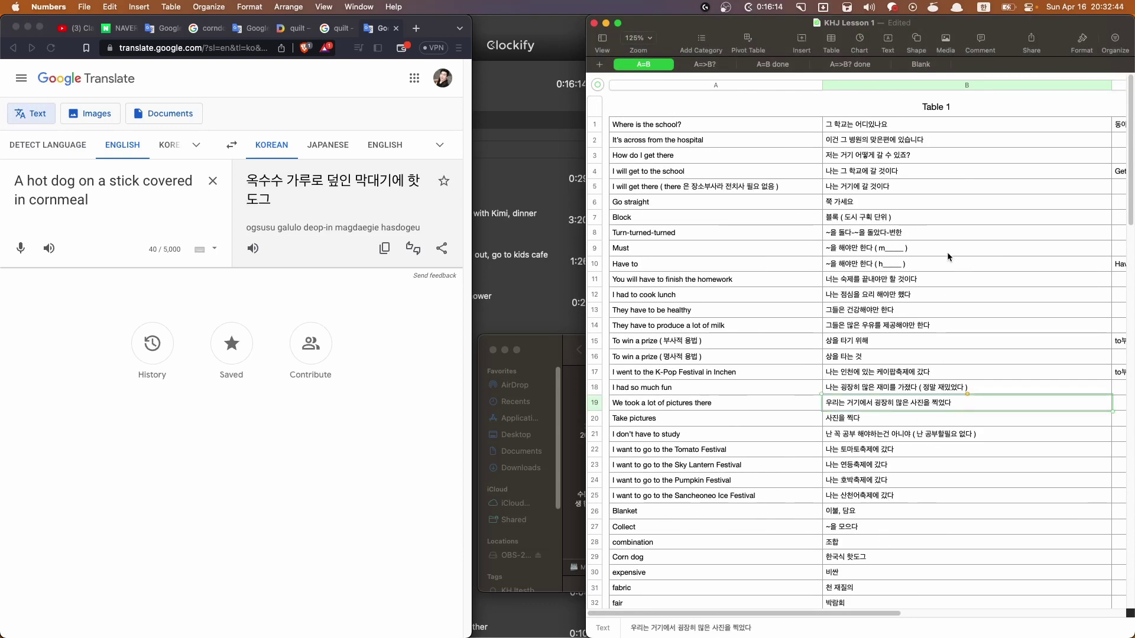
Copy the textbook tag from cell C1 down column C to every vocabulary row, replacing the grammar remarks there
scroll(975, 260, "right", 5)
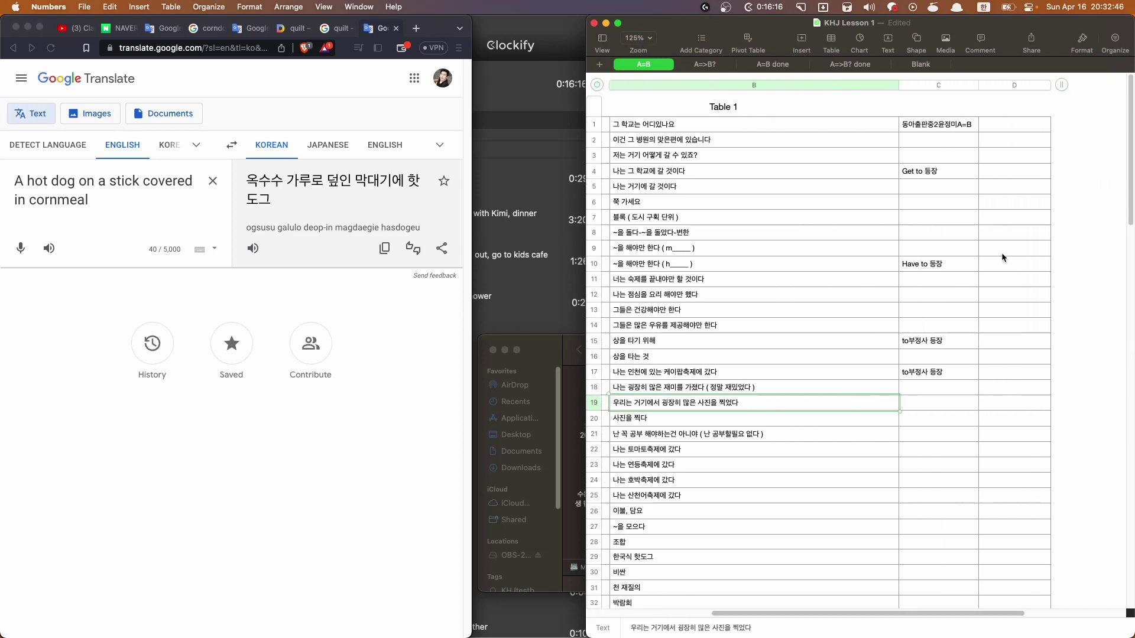
left_click(926, 173)
scroll(925, 383, "down", 5)
scroll(937, 385, "up", 5)
left_click(938, 128)
left_click_drag(938, 142, 945, 384)
Delete the surplus rows below the last vocabulary entry
scroll(1036, 434, "left", 3)
left_click_drag(593, 407, 594, 451)
right_click(595, 456)
left_click(647, 359)
scroll(782, 442, "up", 20)
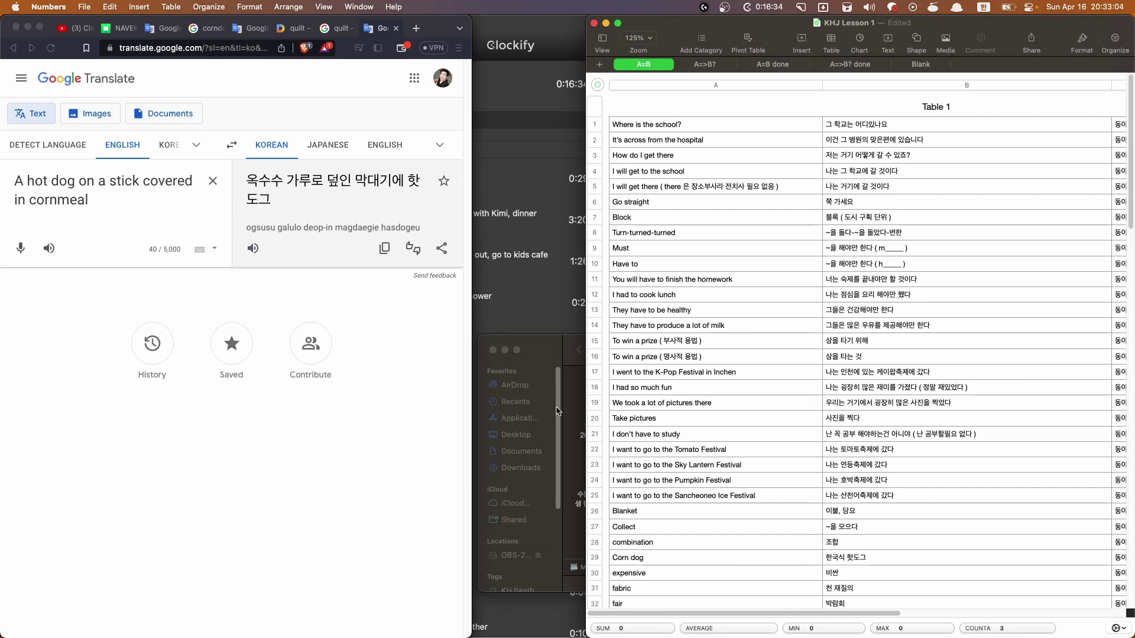
Start a CSV export of the spreadsheet with a separate file for each table and Unicode (UTF-8) encoding
left_click(288, 475)
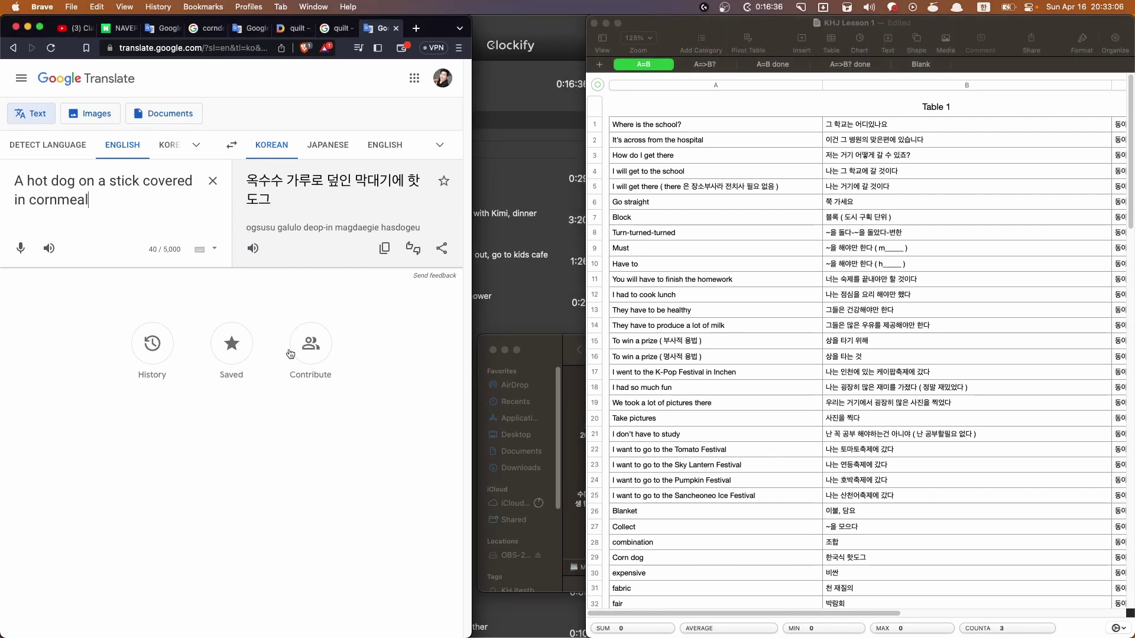
left_click(650, 125)
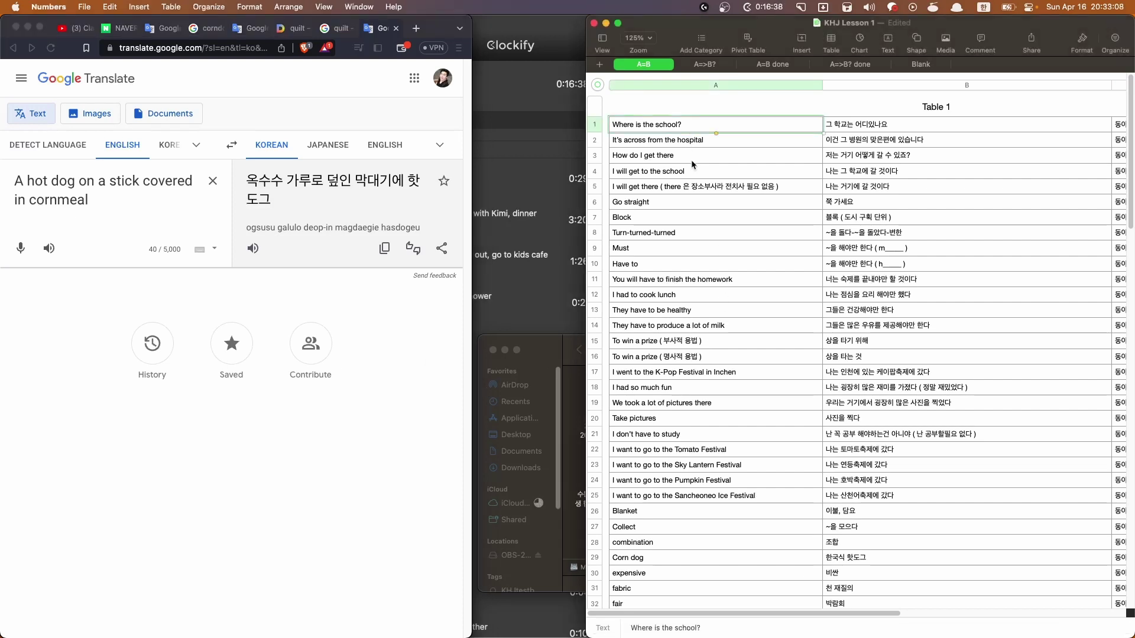
left_click(84, 7)
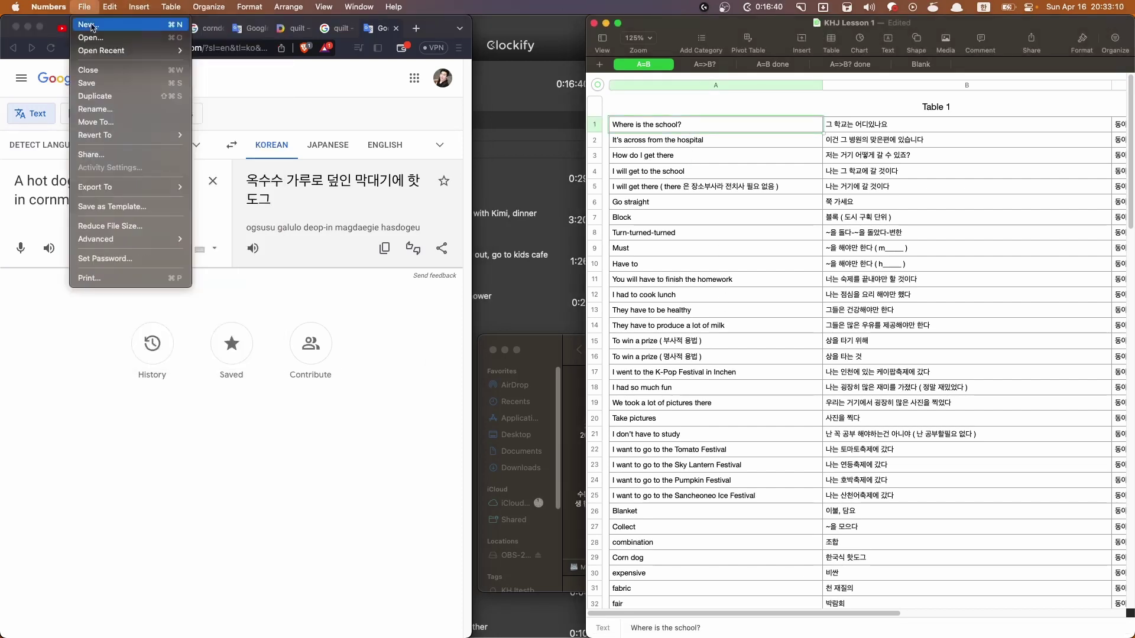
mouse_move(128, 188)
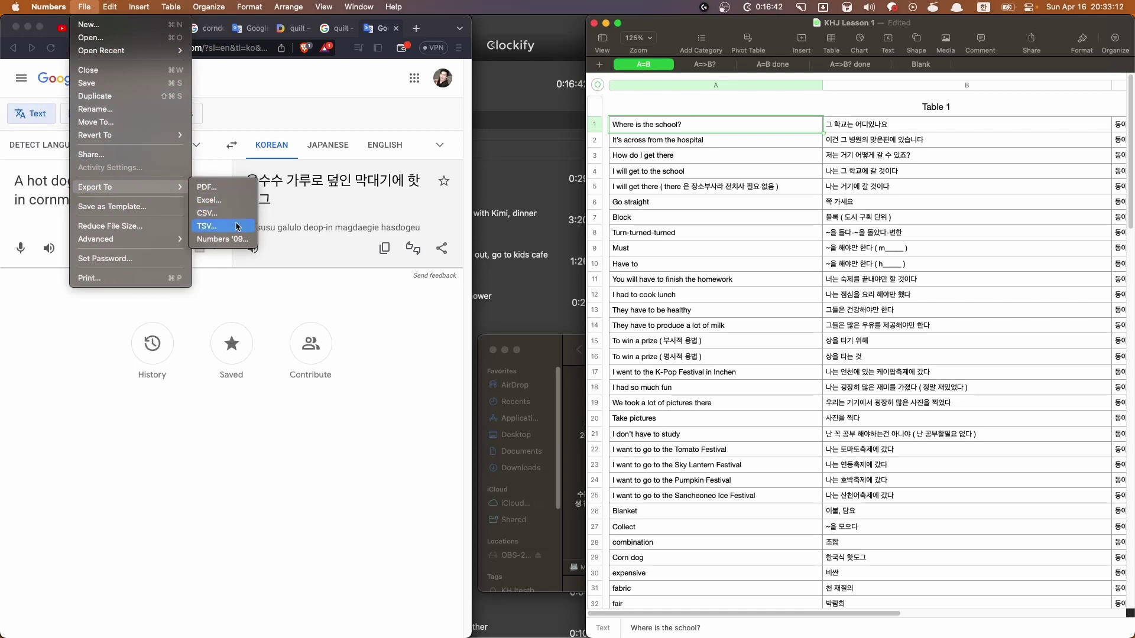
left_click(231, 213)
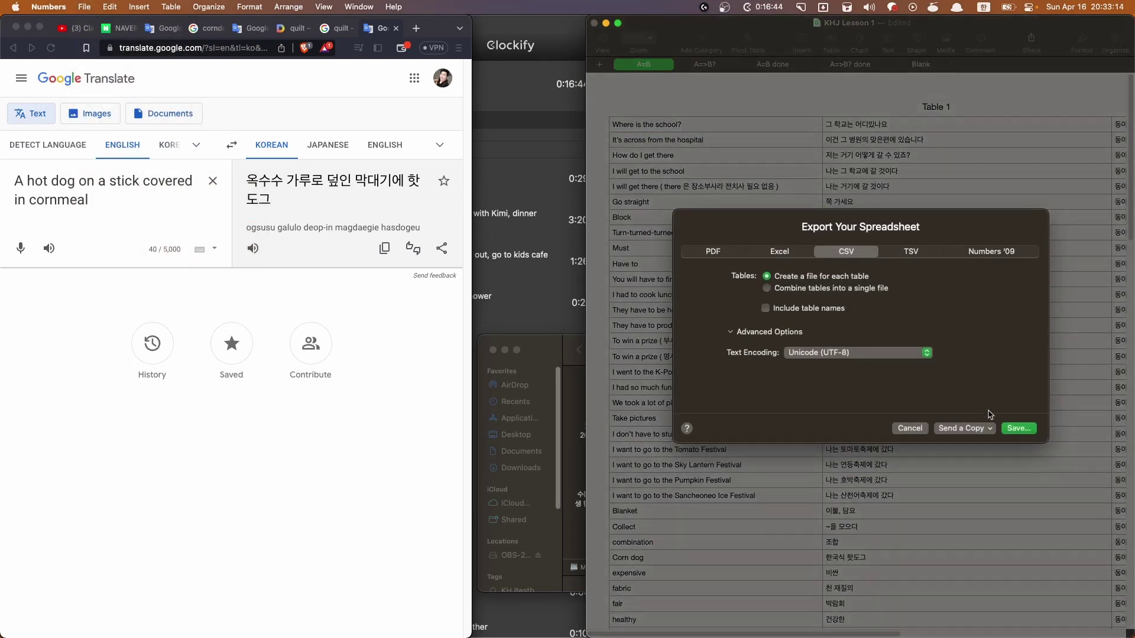
left_click(1005, 420)
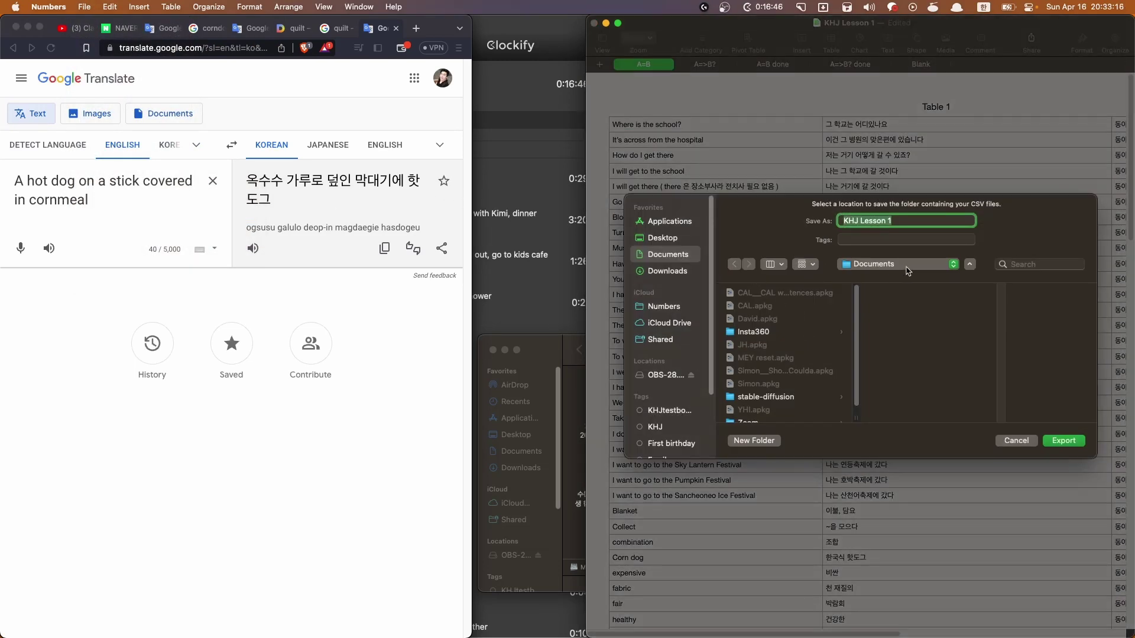
Find the Education folder with the search "edu" and choose its ANKI bulk input ( CSV ) subfolder as the export location
left_click(899, 266)
left_click(899, 266)
left_click(1031, 267)
type("e")
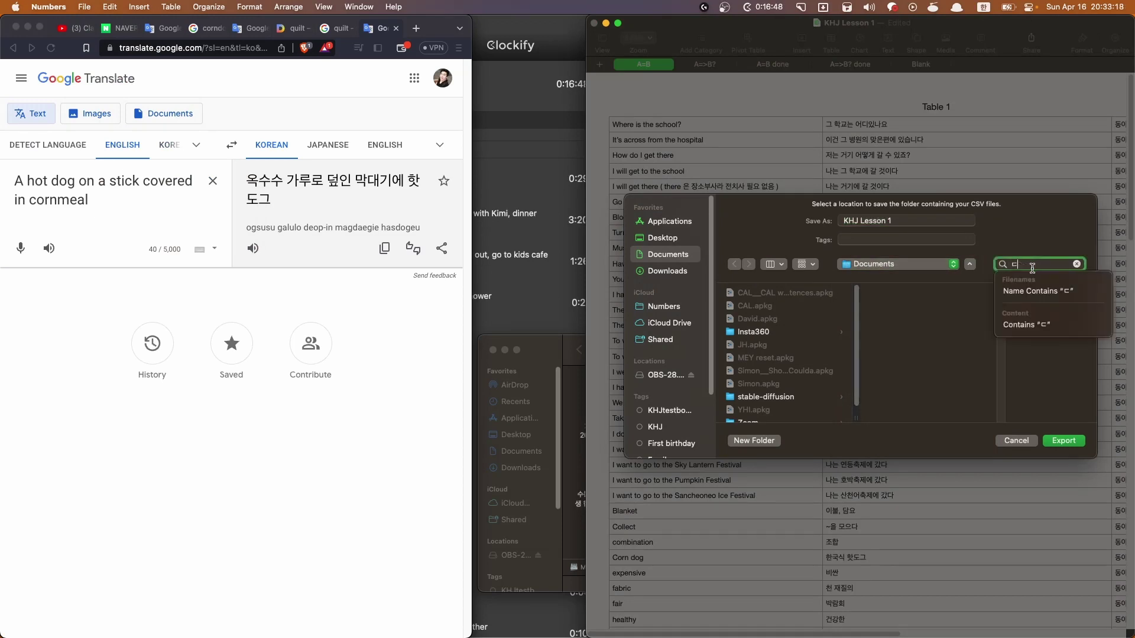
type("du")
left_click(833, 330)
scroll(927, 384, "down", 3)
scroll(928, 393, "down", 5)
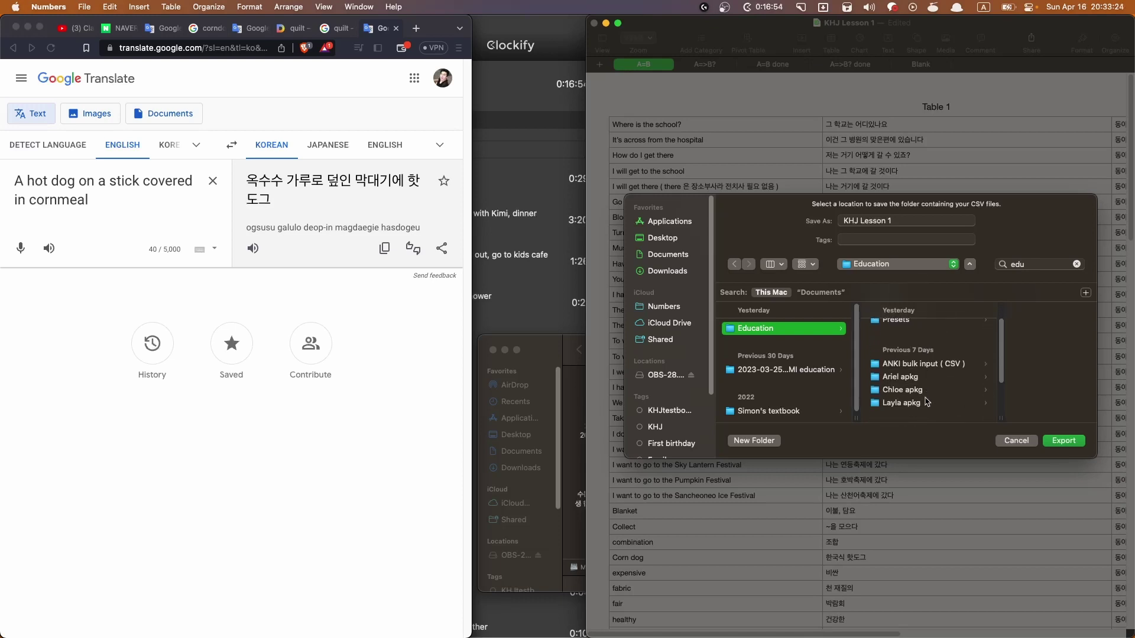
scroll(927, 399, "up", 8)
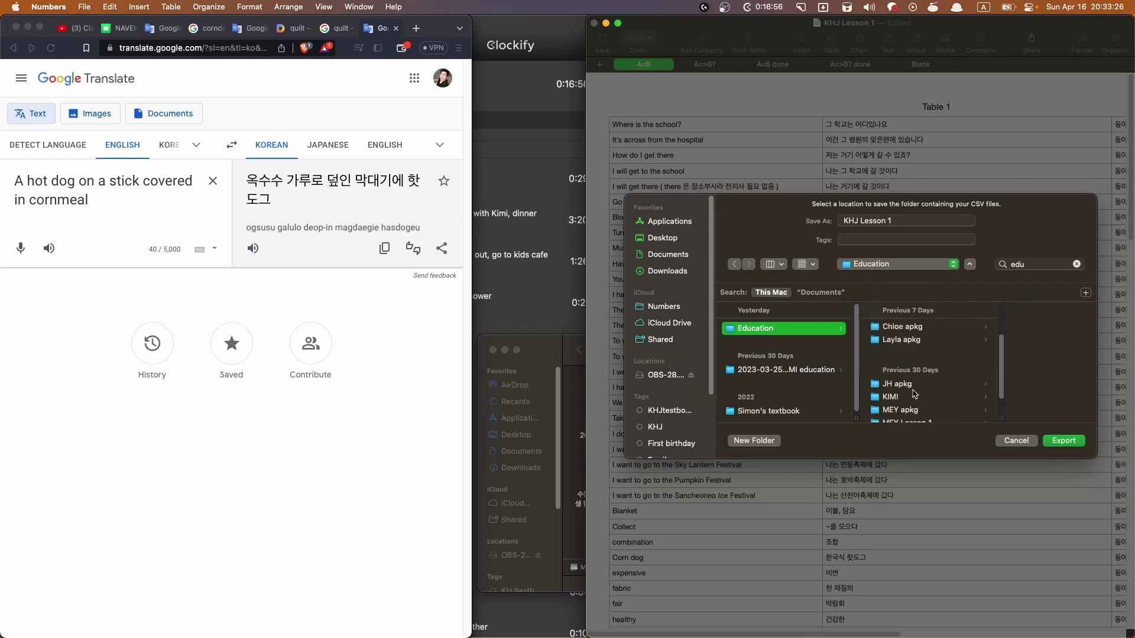
scroll(949, 390, "down", 3)
left_click(939, 366)
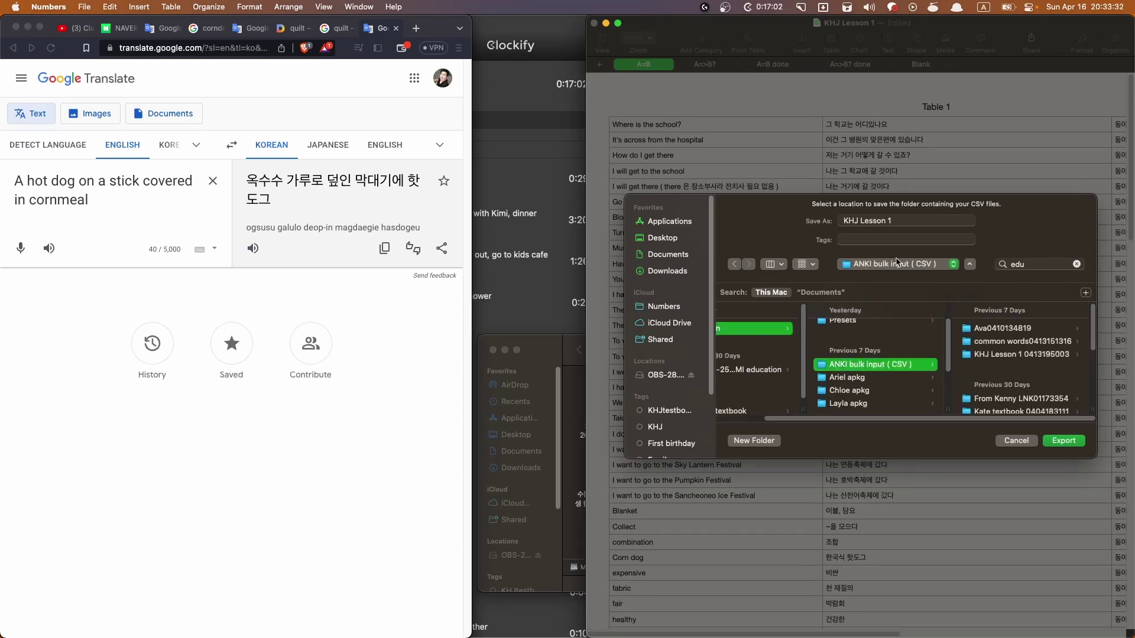
left_click(904, 217)
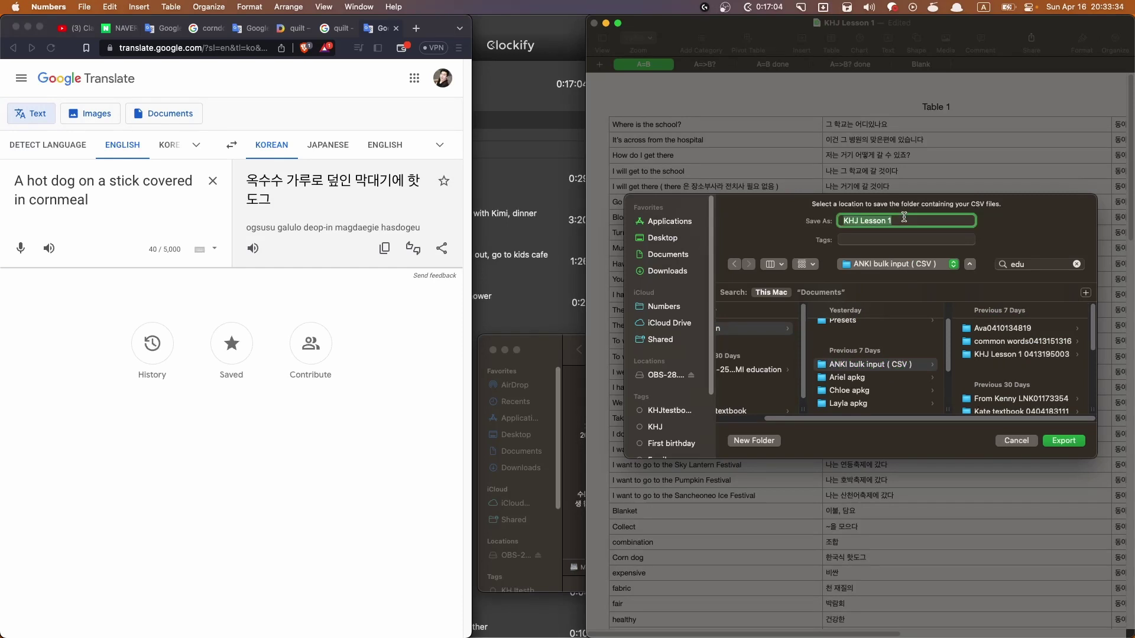
key("BackSpace")
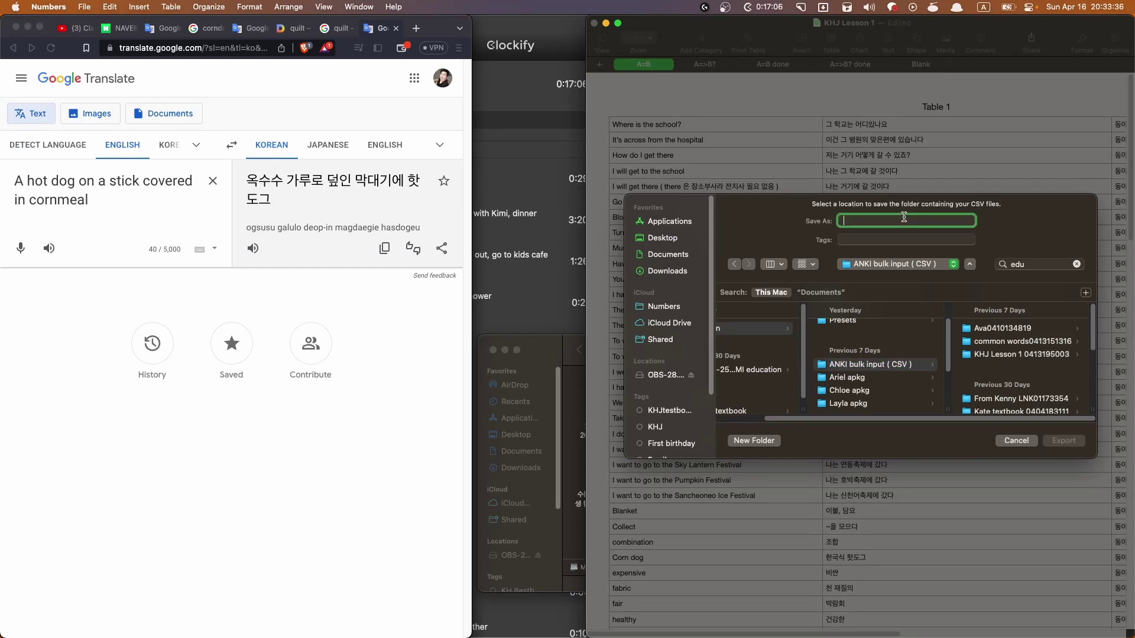
type("KHJ")
type(" 0415")
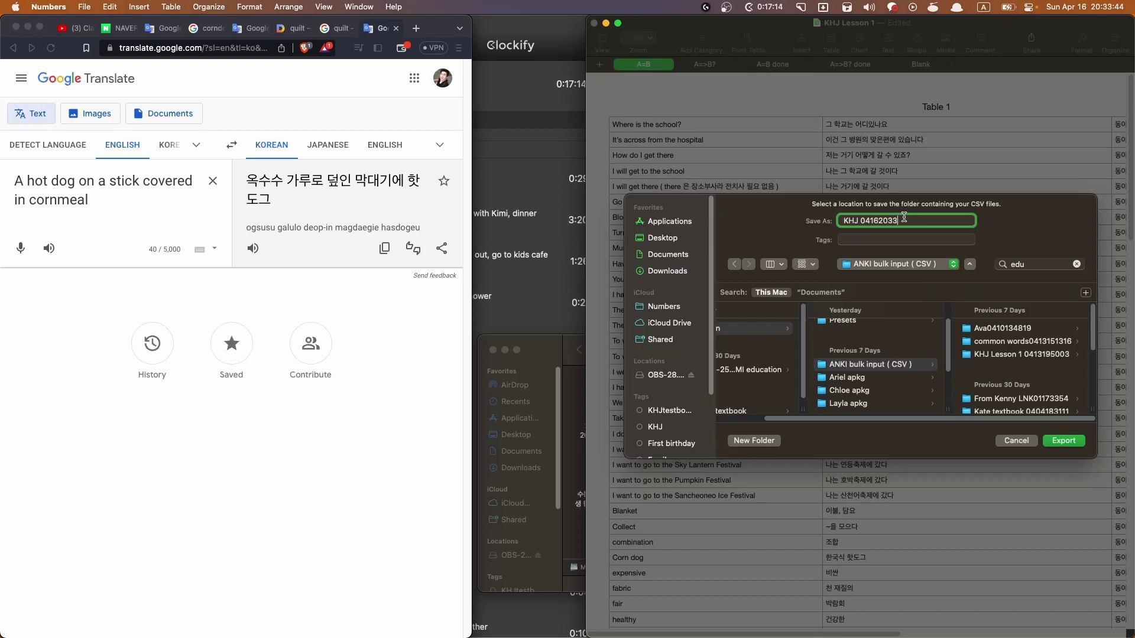
left_click(1062, 441)
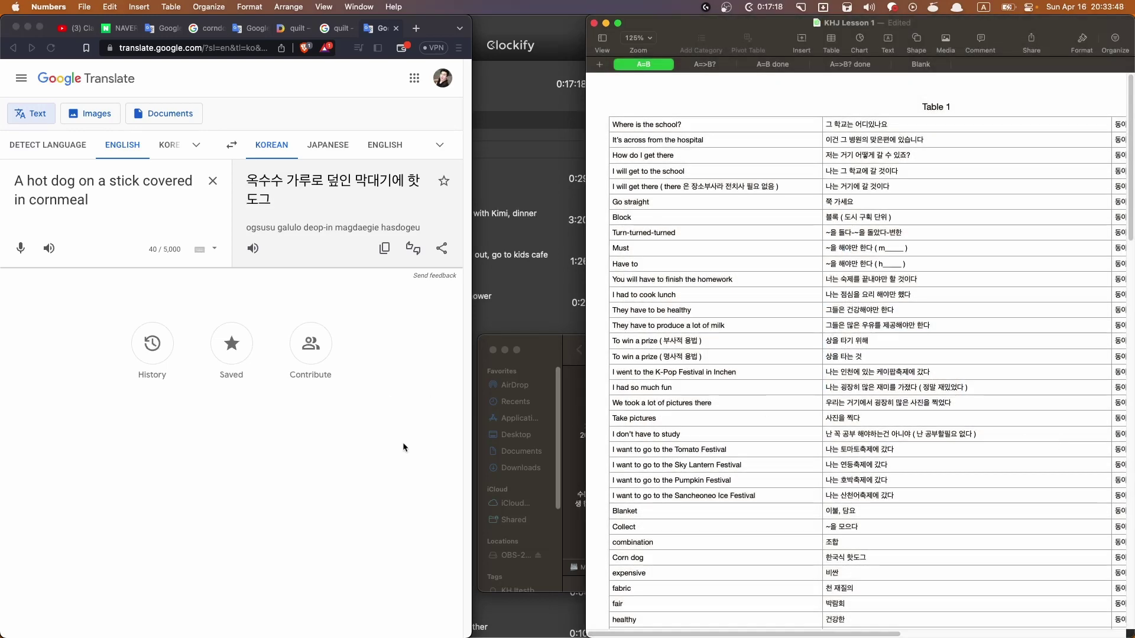
Switch to Anki
left_click(405, 448)
left_click(530, 246)
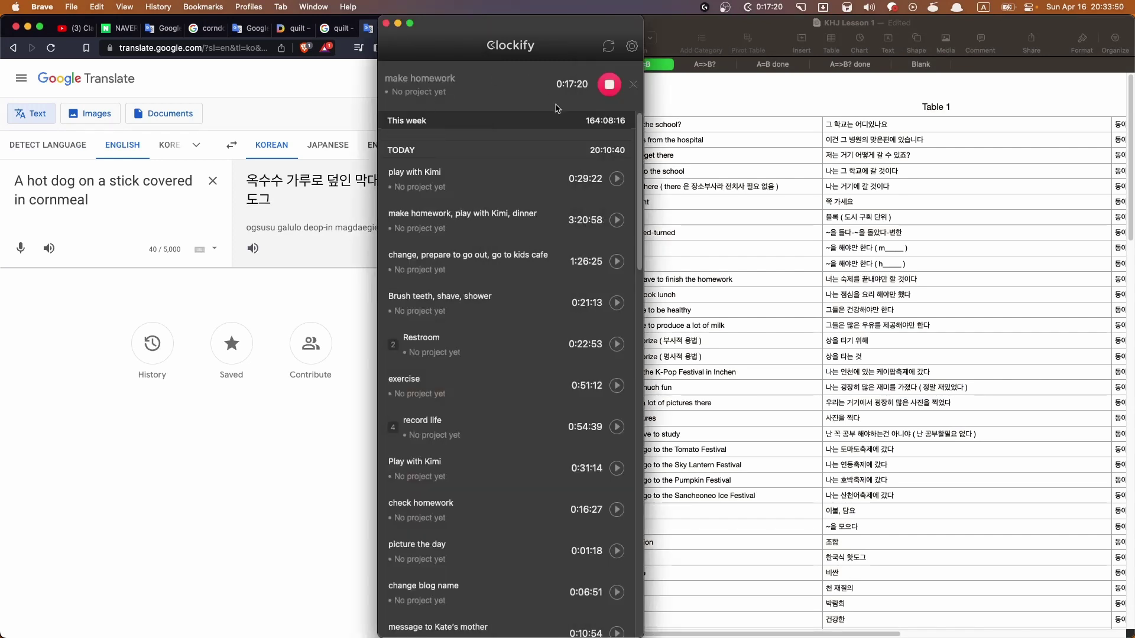
key("alt+space")
type("s")
key("BackSpace")
type("a")
key("BackSpace")
key("Escape")
key("super+Tab")
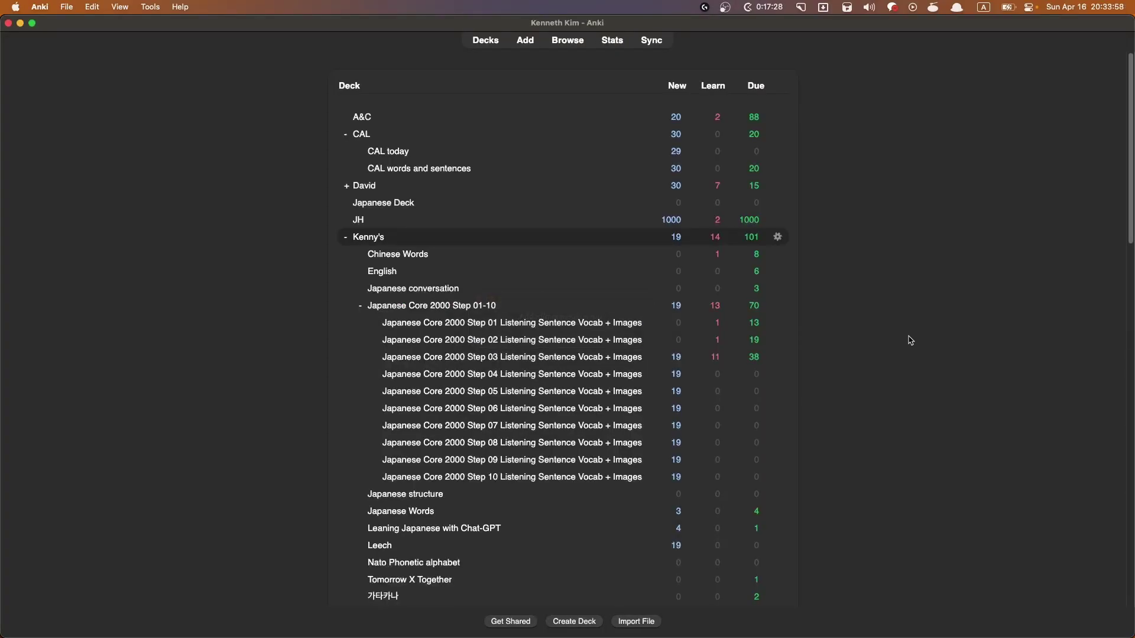
Switch to the first profile in the profile list, dated 04-14
key("ctrl+shift+p")
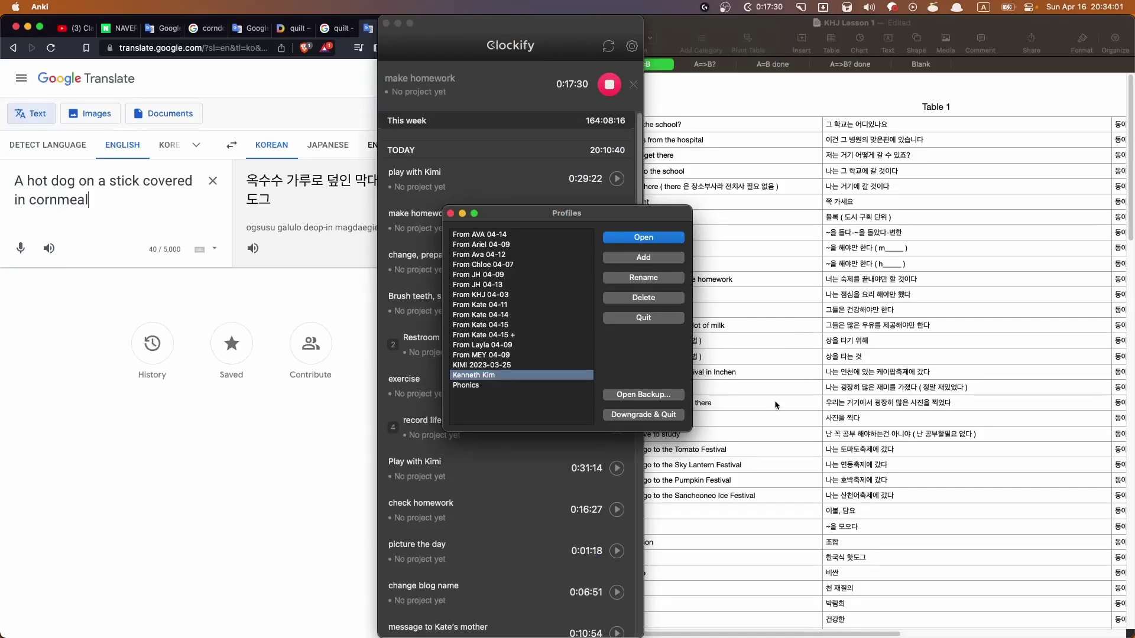
left_click(517, 317)
left_click_drag(518, 321, 514, 240)
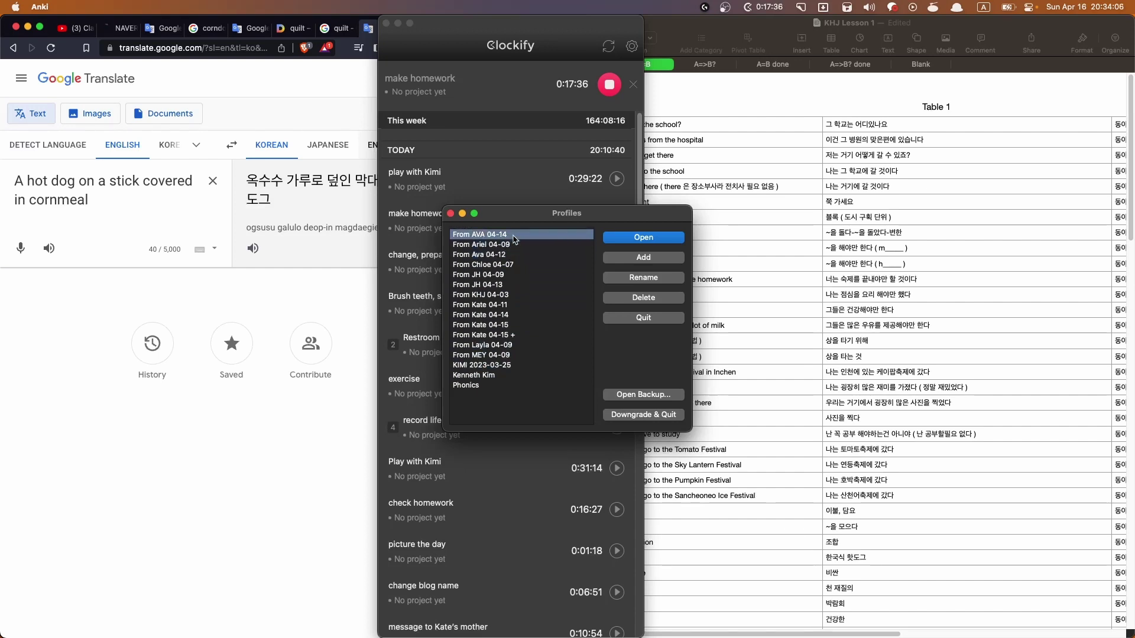
double_click(515, 239)
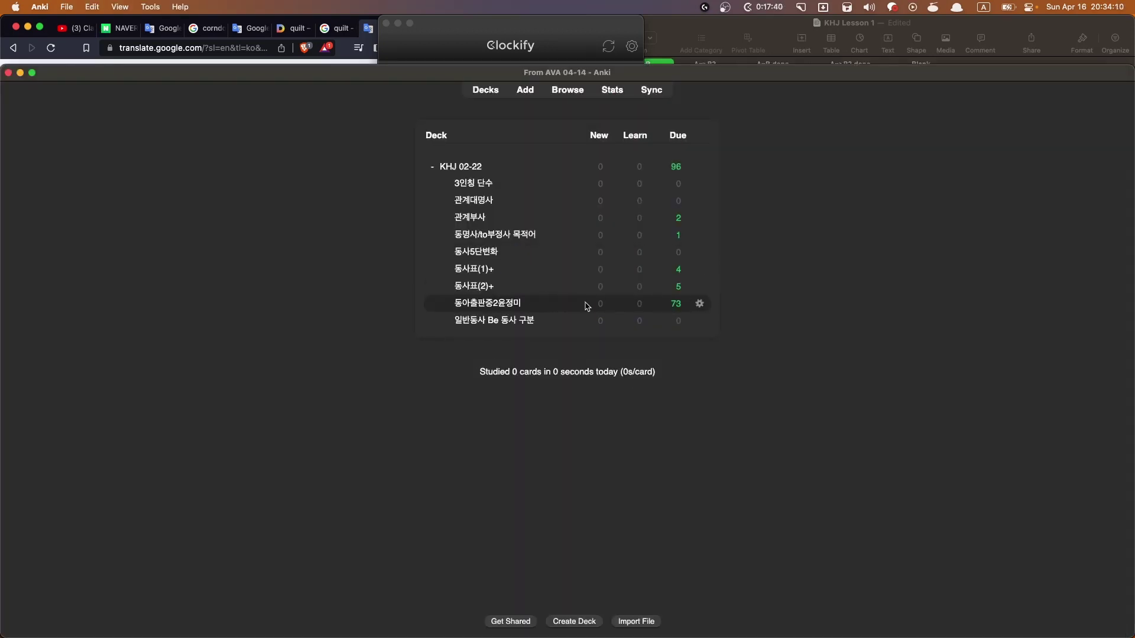
Check the card counts in the statistics of the 동아출판 중2 textbook deck under KHJ 02-22
left_click(487, 304)
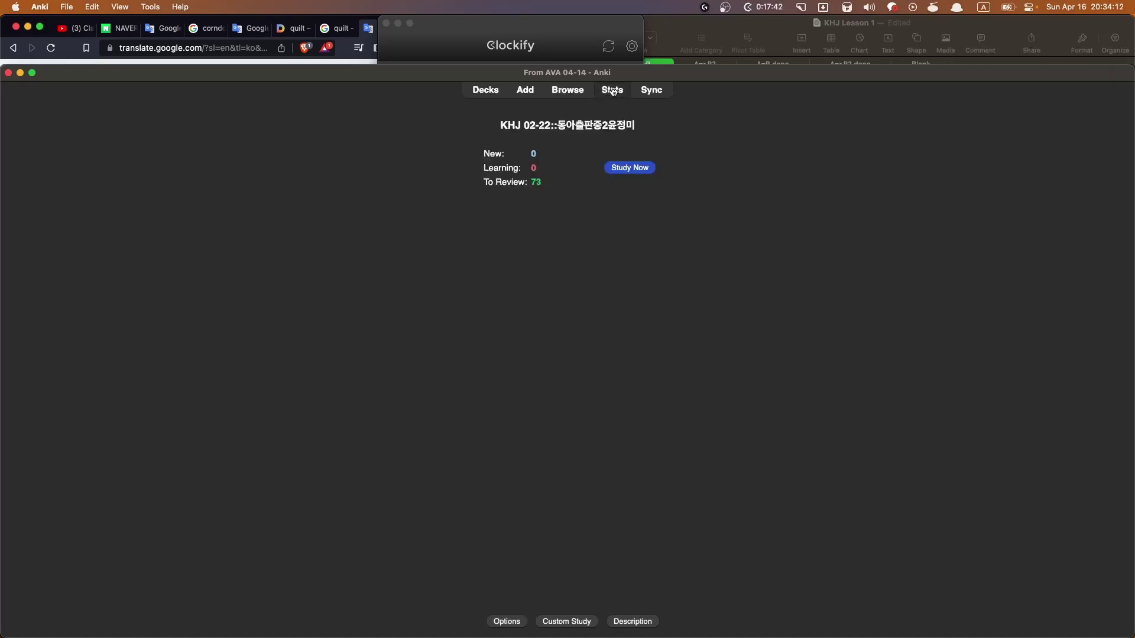
left_click(613, 91)
scroll(532, 354, "down", 10)
scroll(508, 296, "up", 1)
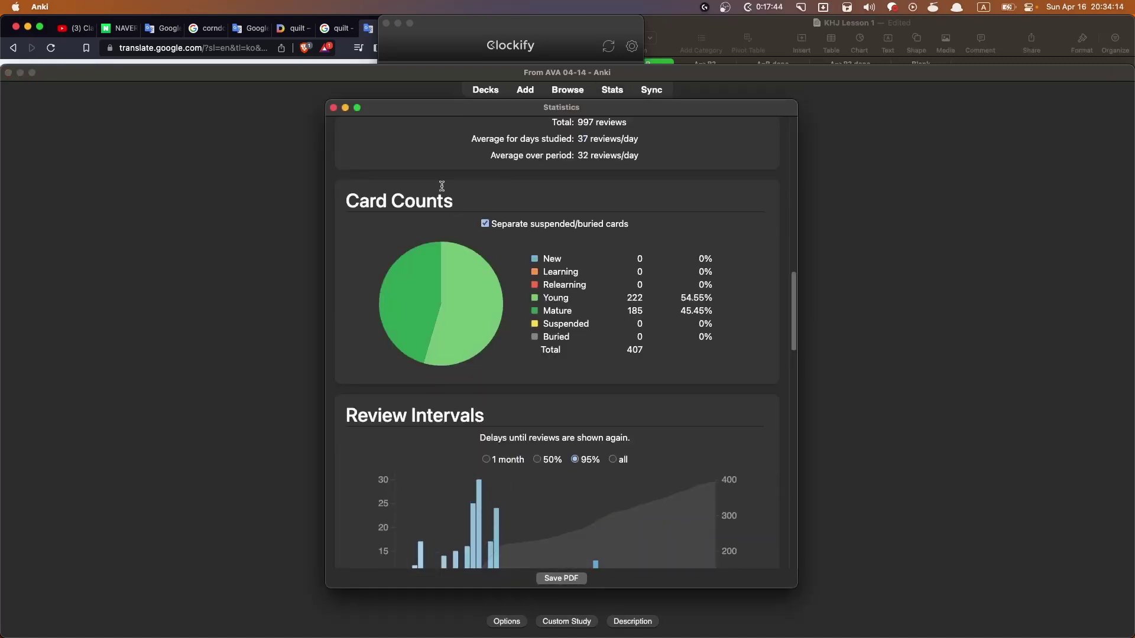
left_click(333, 107)
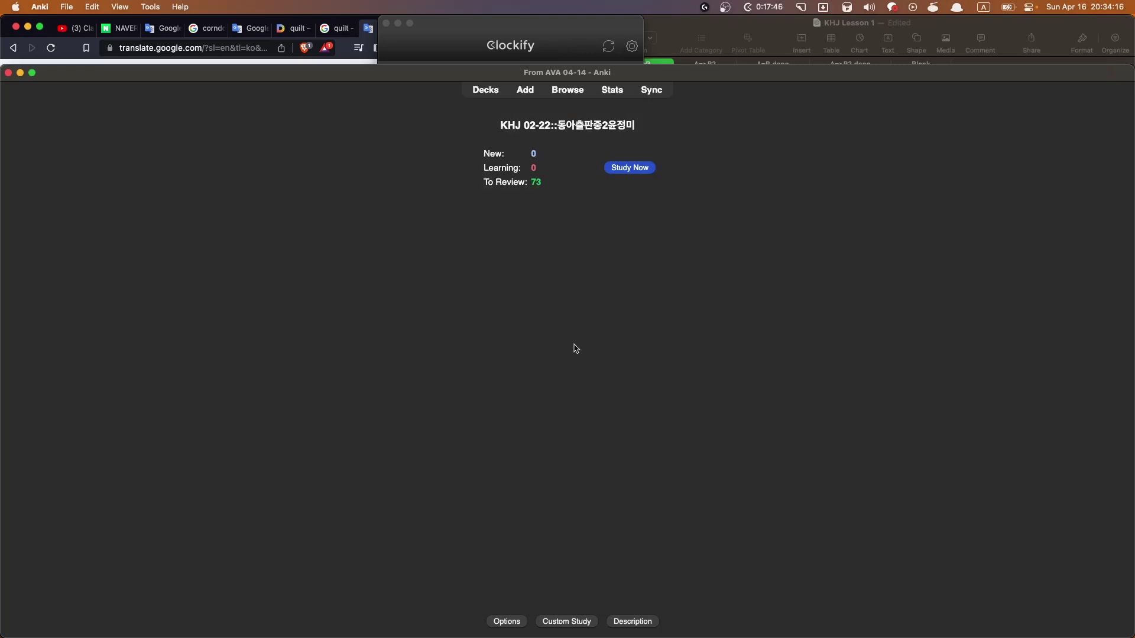
key("alt+space")
type("a")
key("BackSpace")
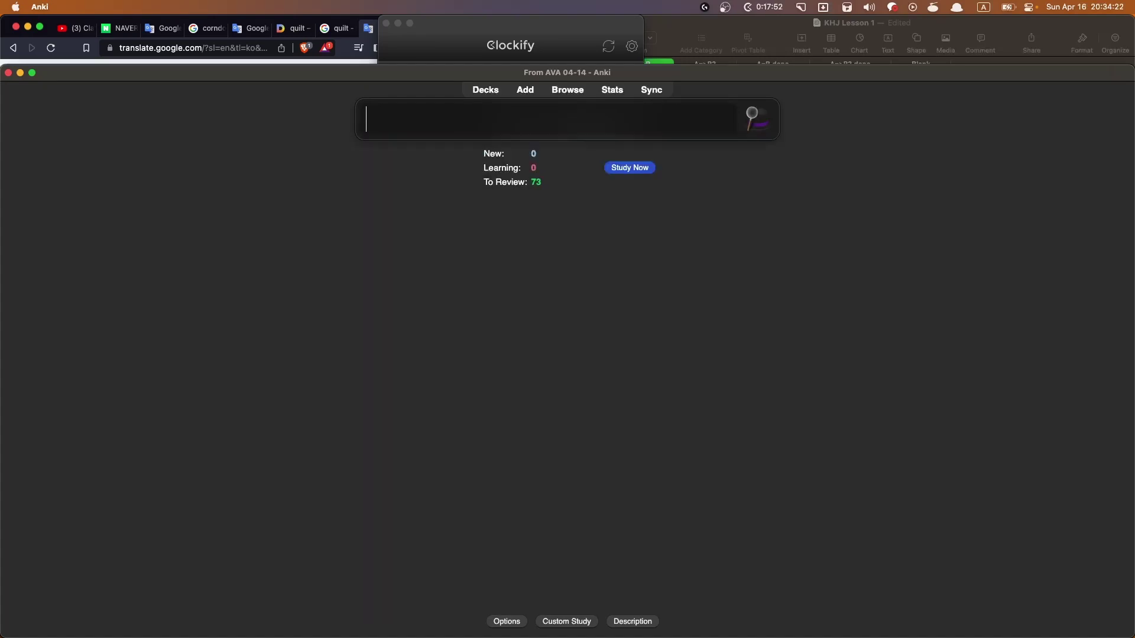
type("'edu")
key("Return")
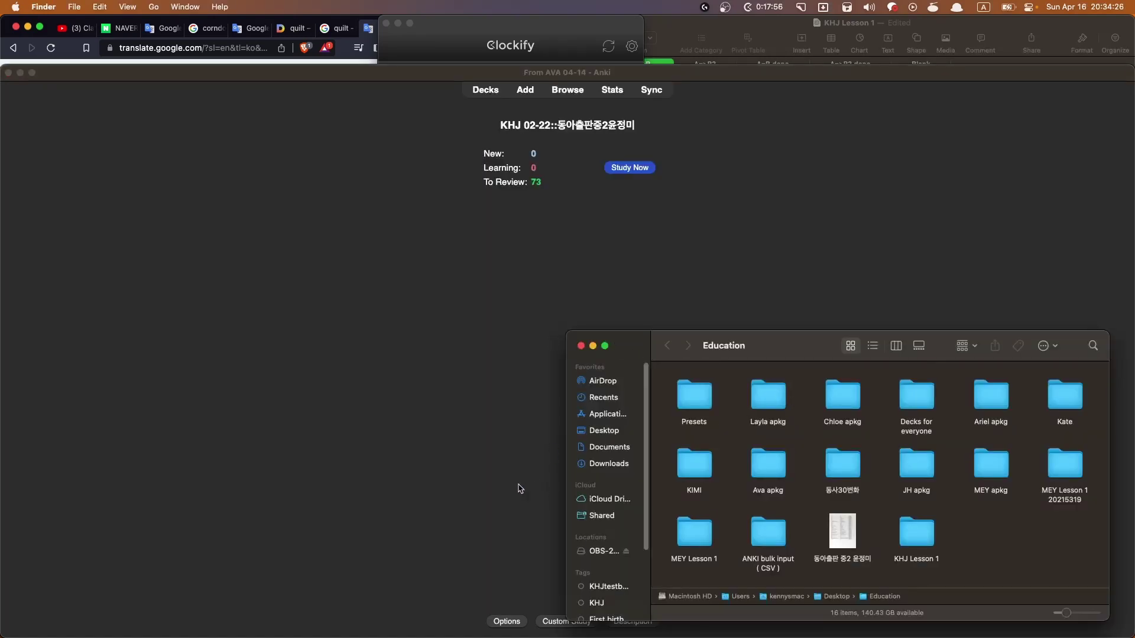
left_click(536, 491)
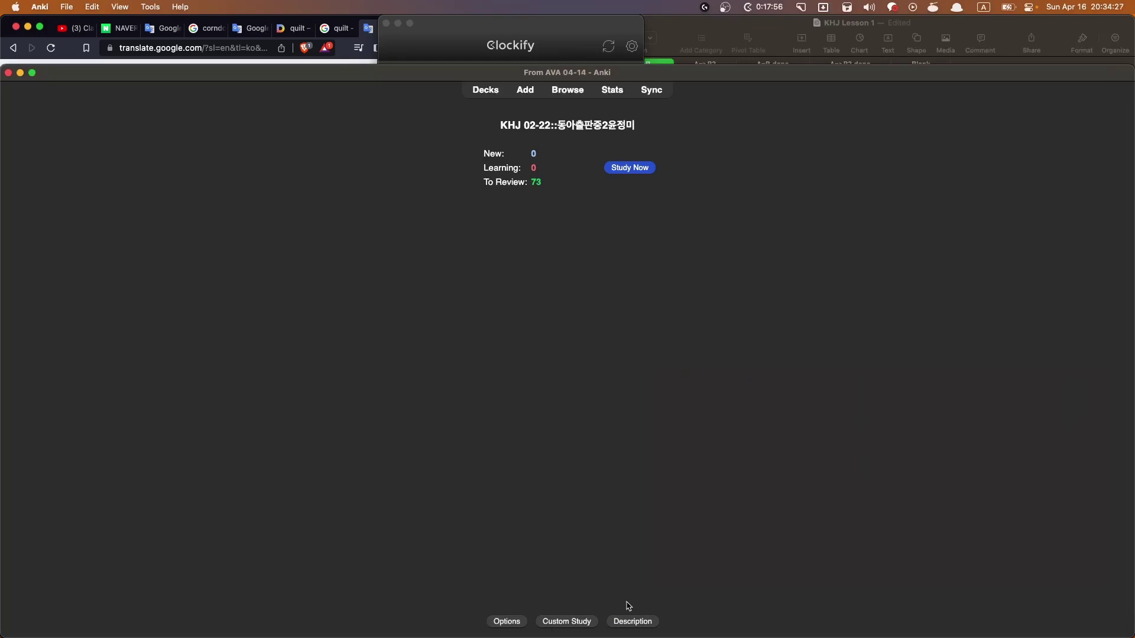
Start a file import from the deck list and find the ANKI bulk input ( CSV ) folder by searching for "edu"
left_click(494, 90)
left_click(642, 625)
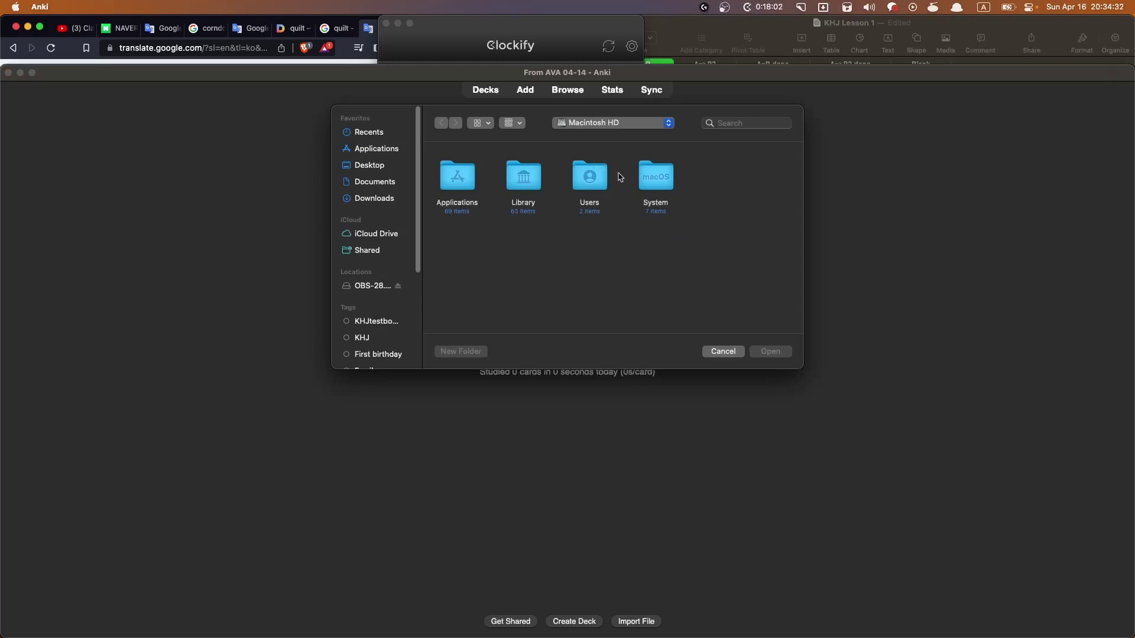
left_click(732, 123)
type("edu")
key("Return")
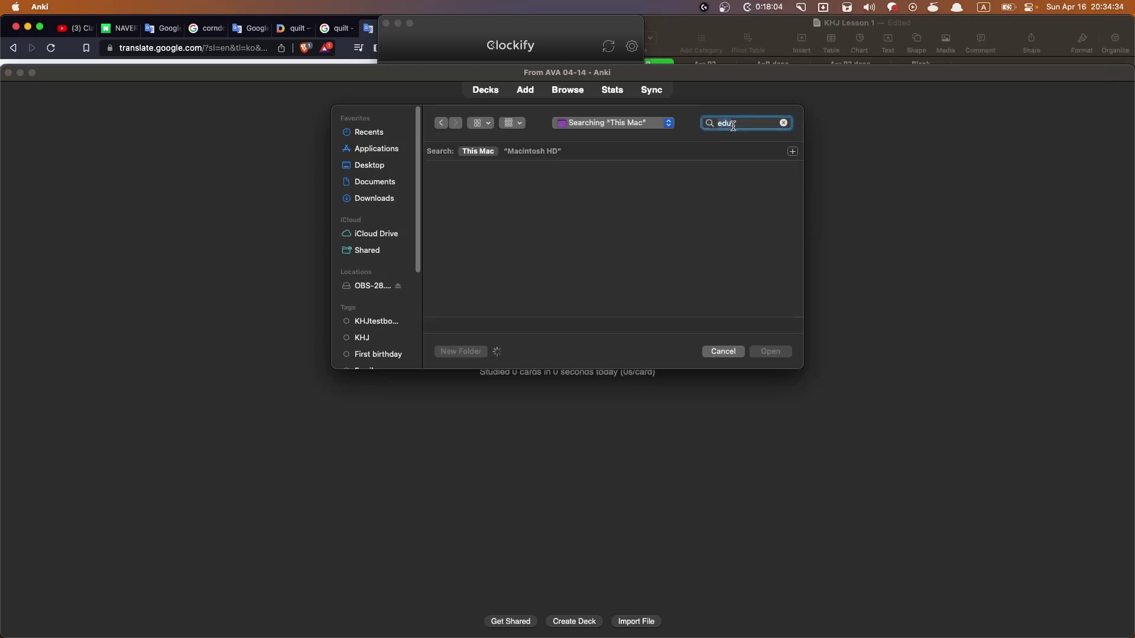
double_click(473, 213)
double_click(454, 183)
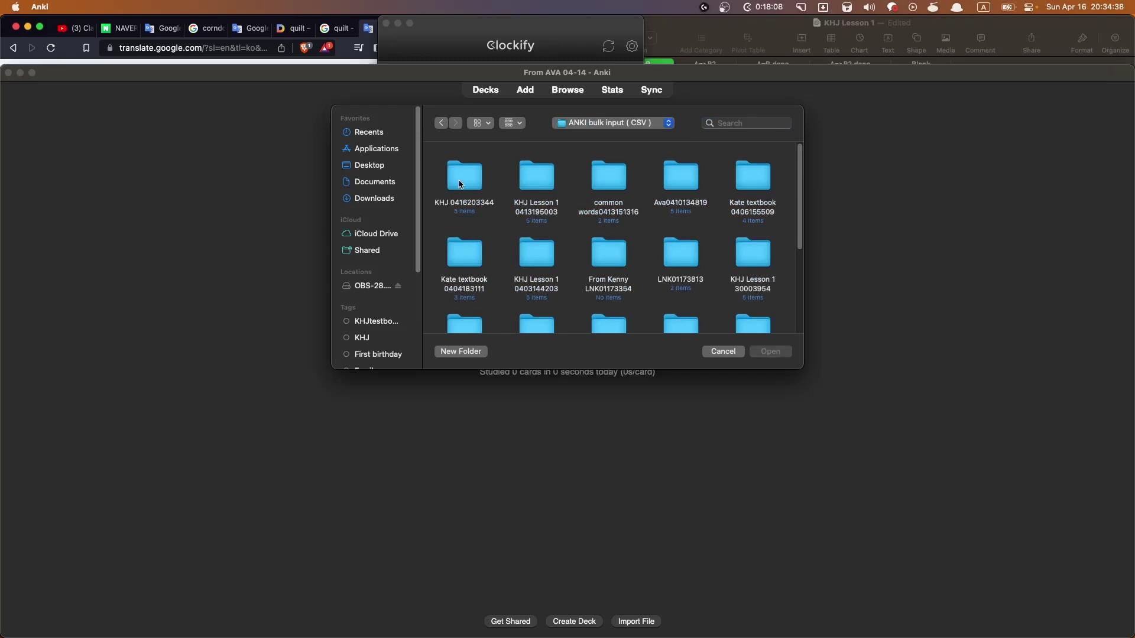
double_click(460, 183)
left_click(523, 184)
left_click(586, 180)
left_click(631, 179)
left_click(724, 177)
left_click(652, 173)
left_click(714, 173)
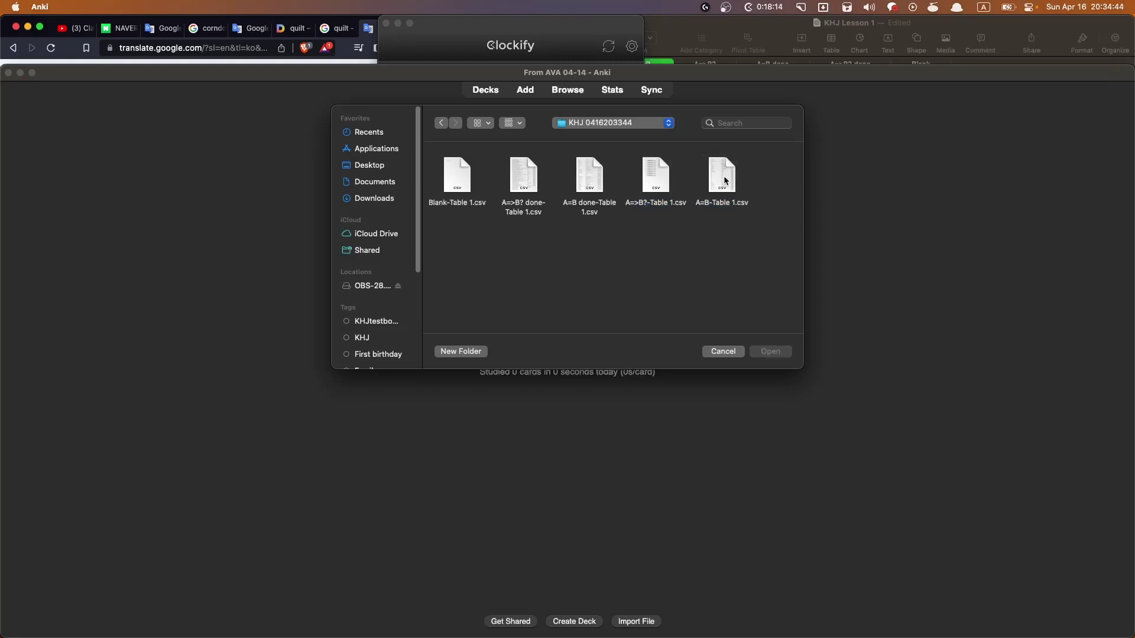
double_click(722, 177)
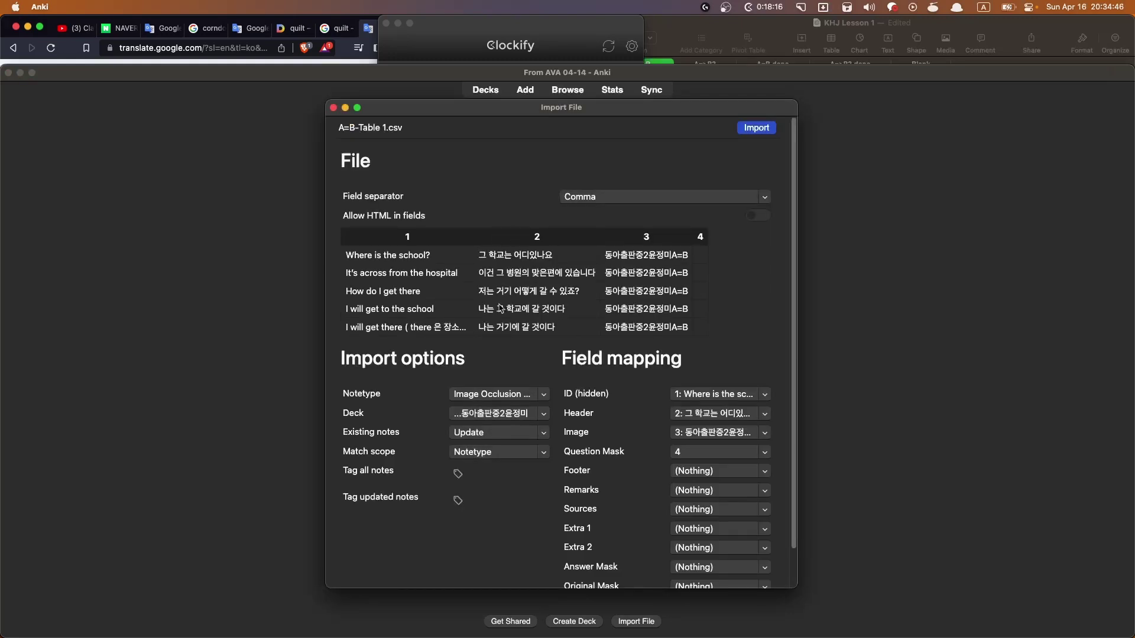
Set the import's note type to Basic (and reversed card) and import the vocabulary notes
left_click(500, 398)
scroll(474, 294, "up", 5)
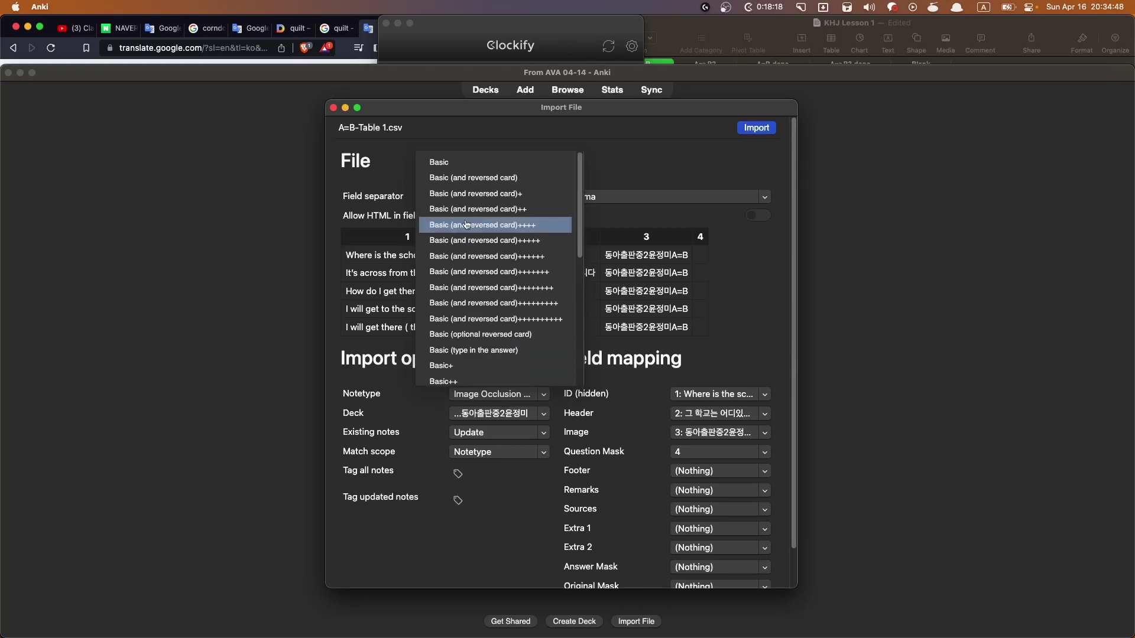
left_click(464, 185)
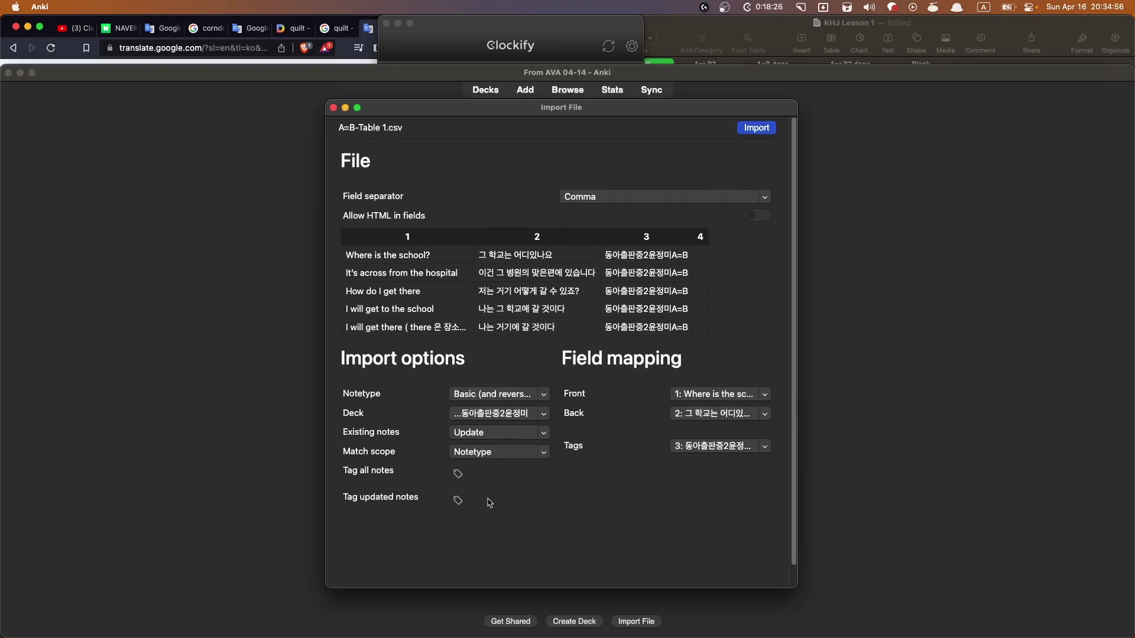
left_click(757, 128)
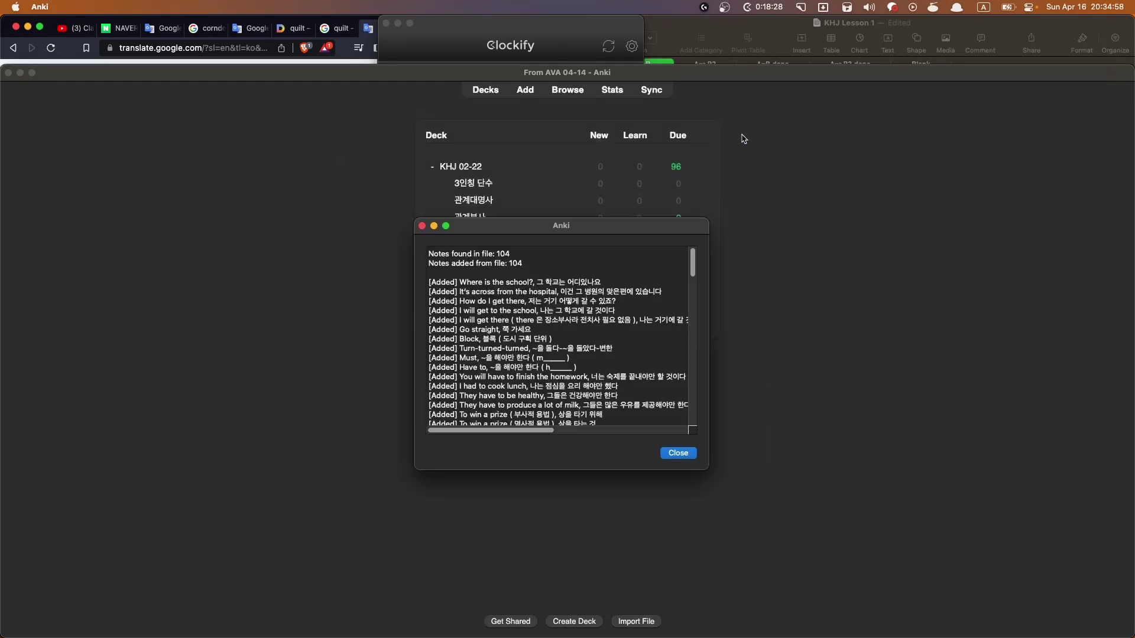
Dismiss the import report and browse the cards of the 동아출판 중2 textbook deck
left_click(677, 453)
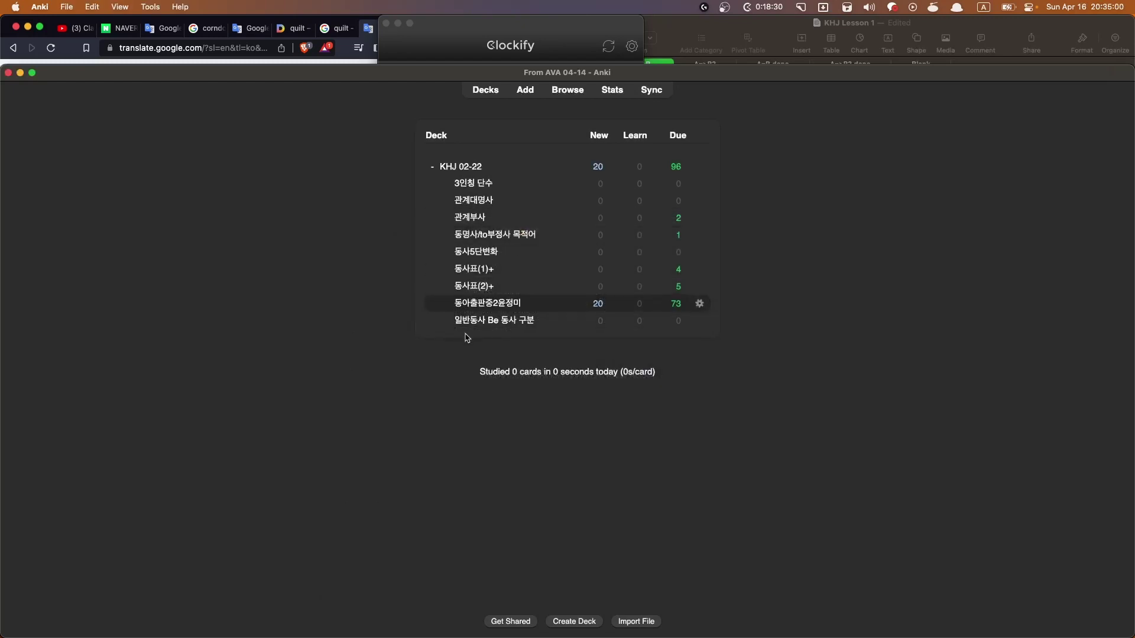
left_click(509, 303)
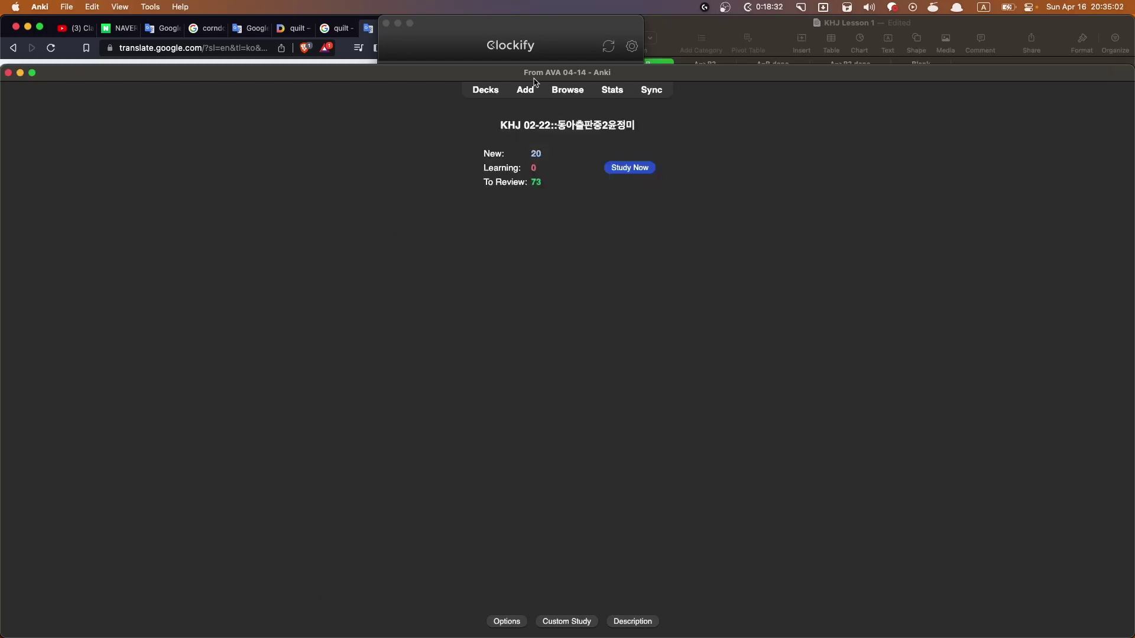
left_click(564, 92)
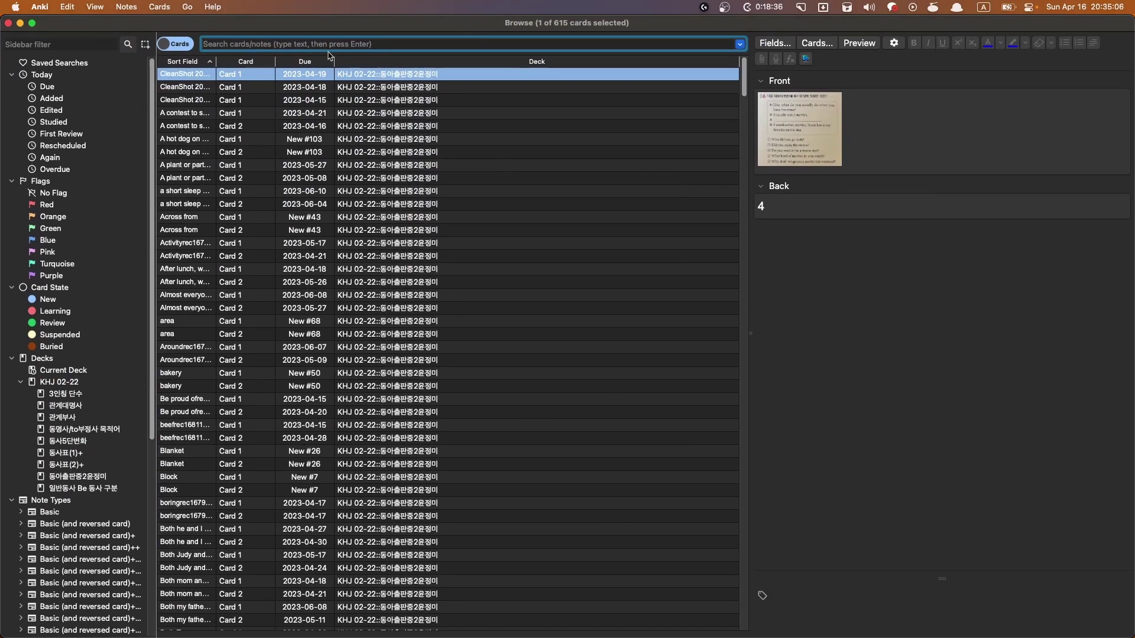
Add a Created column to the card list and sort the cards by creation date, newest first
right_click(350, 63)
left_click(378, 101)
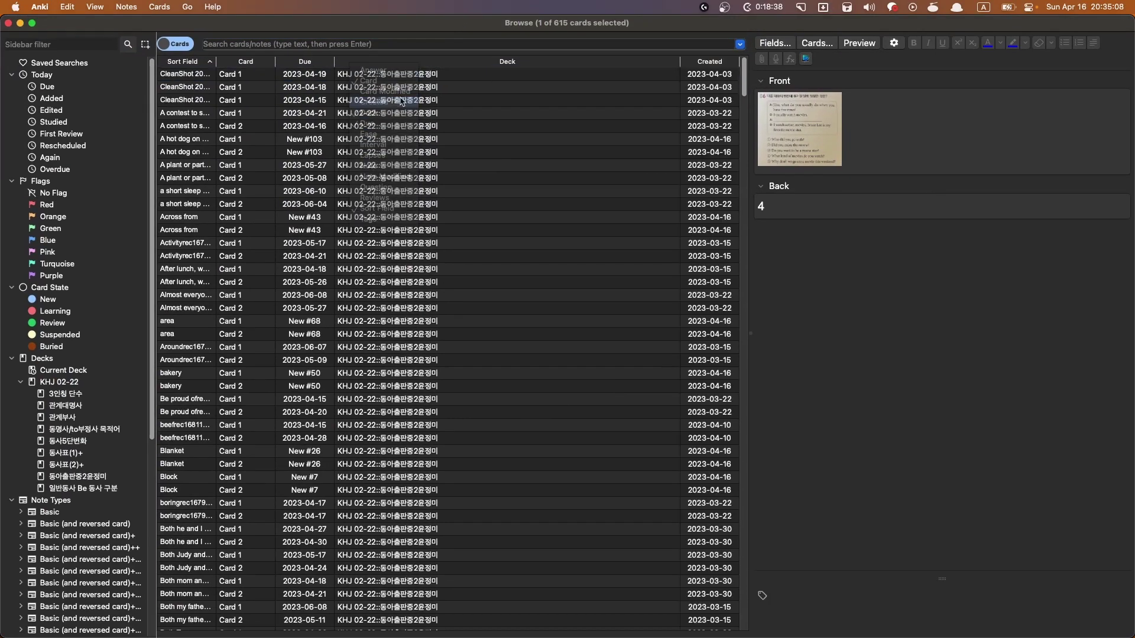
scroll(727, 113, "down", 5)
scroll(727, 113, "up", 5)
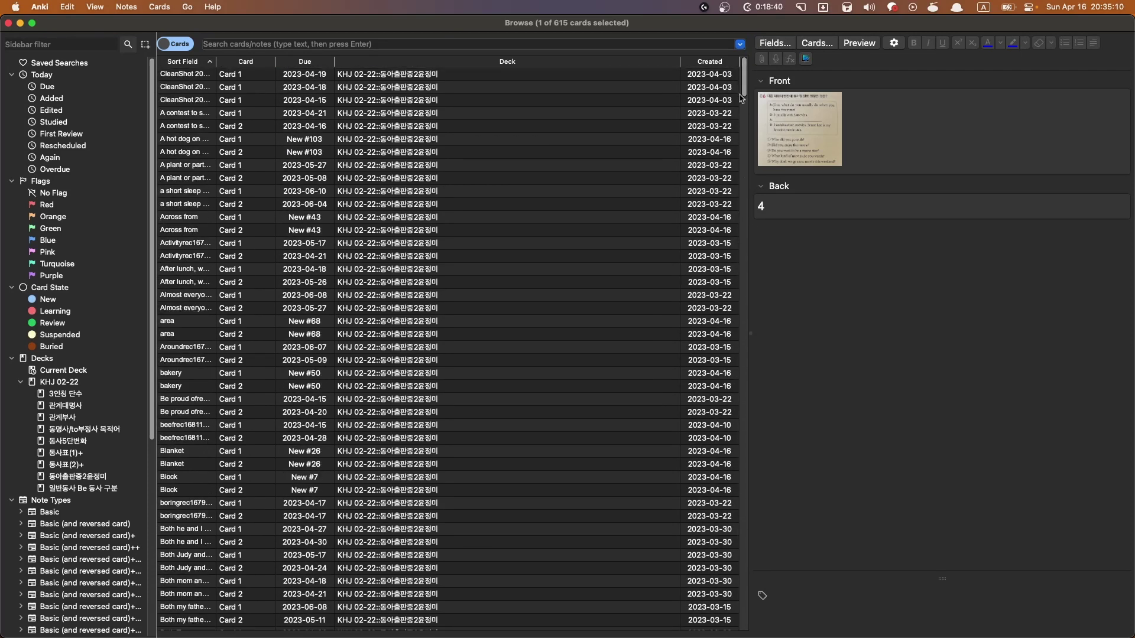
left_click(709, 61)
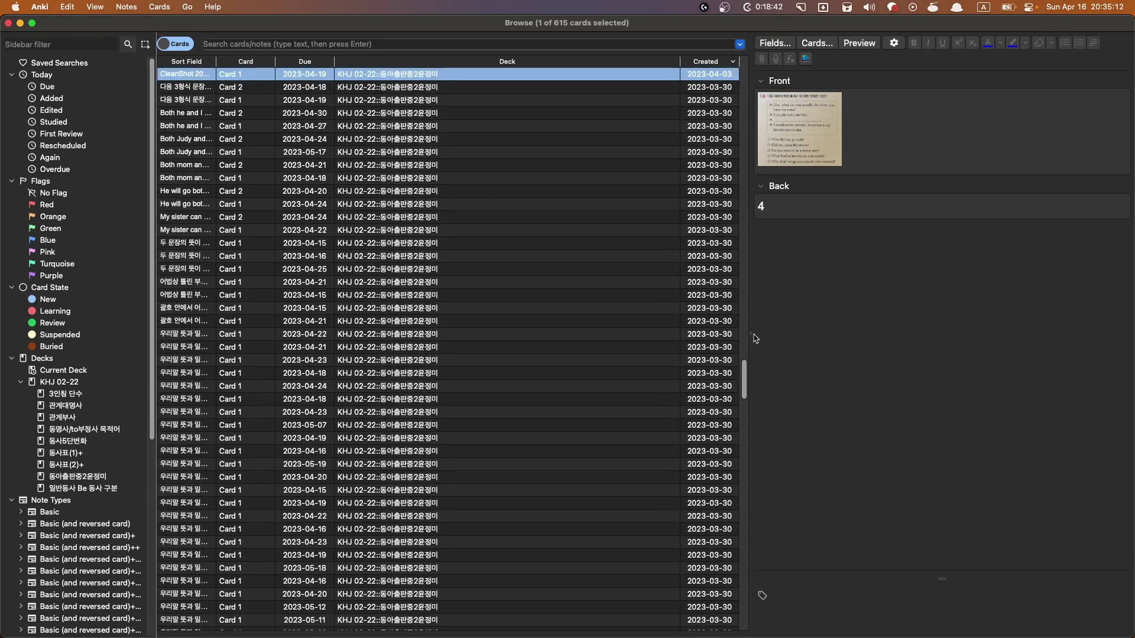
left_click_drag(746, 369, 722, 61)
Look through the cards created on 2023-04-16, checking their fronts, Korean translations and tags
left_click(711, 77)
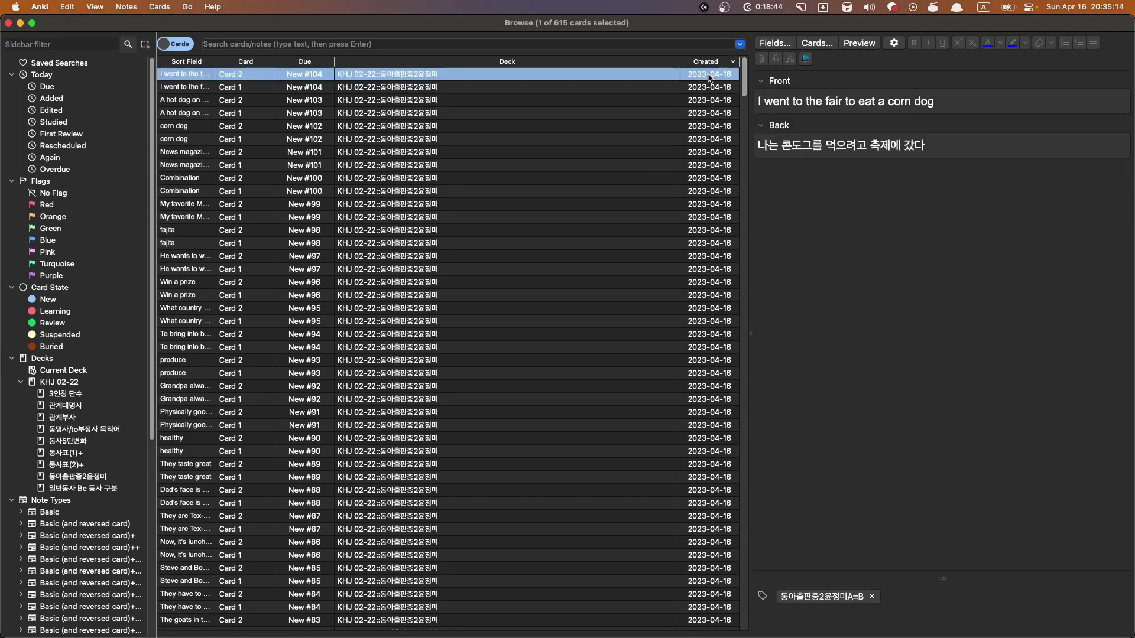
left_click(598, 517)
scroll(612, 537, "down", 3)
left_click(621, 476)
left_click(626, 503)
left_click(638, 542)
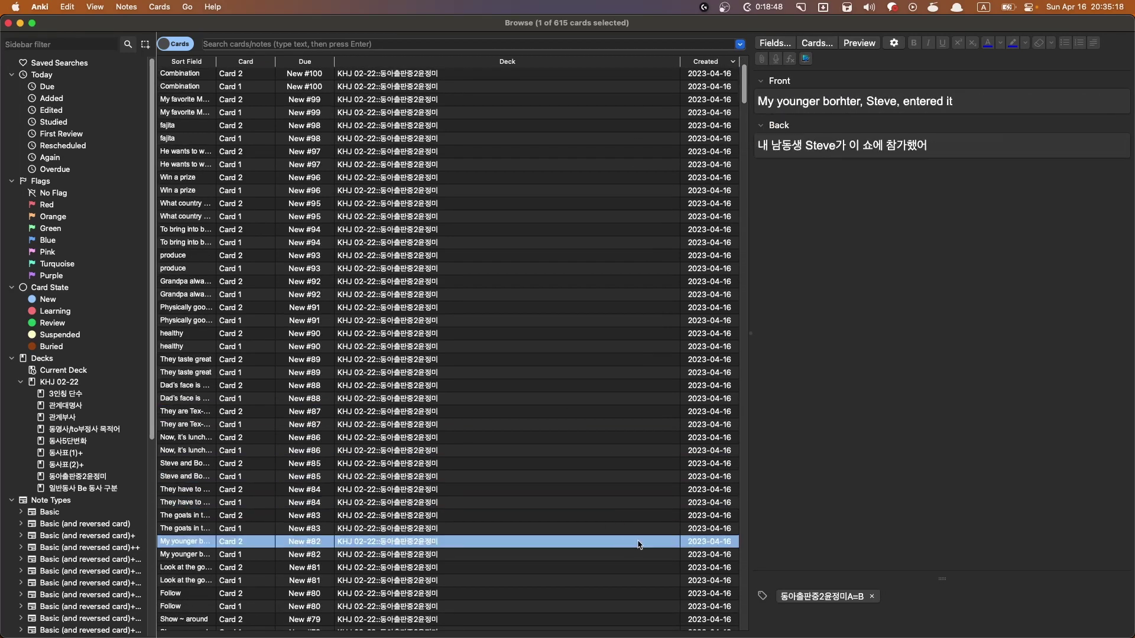
scroll(637, 544, "down", 5)
left_click(613, 468)
left_click(645, 546)
scroll(647, 552, "down", 4)
left_click(647, 545)
scroll(649, 544, "down", 1)
left_click(650, 531)
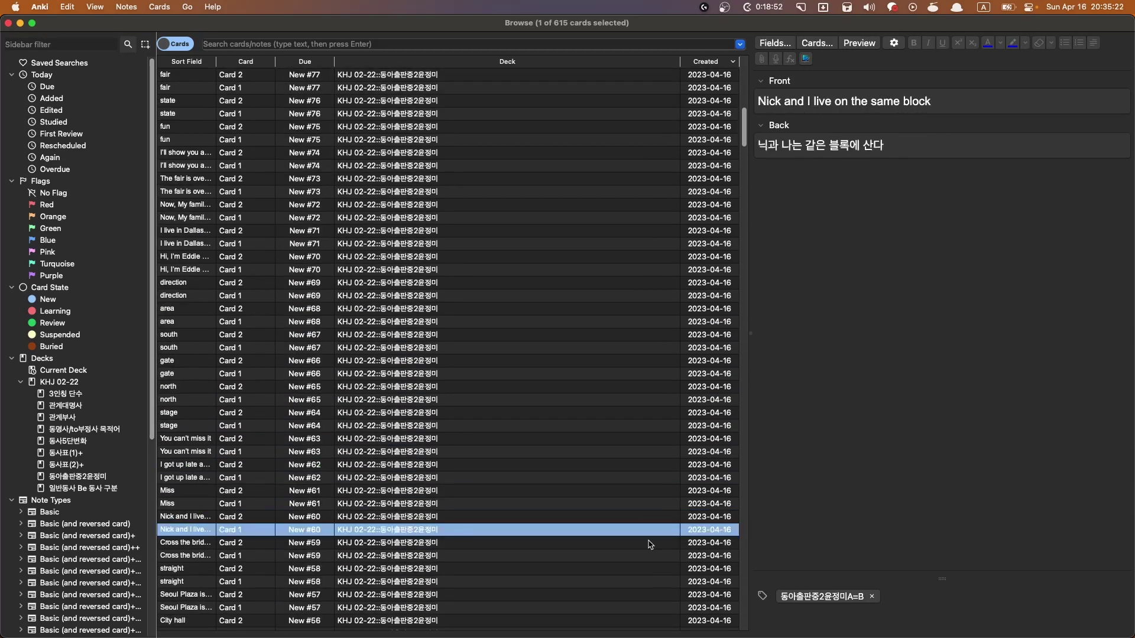
scroll(650, 544, "down", 4)
left_click(658, 486)
left_click(661, 578)
scroll(650, 585, "down", 10)
left_click(614, 343)
left_click(638, 473)
left_click(645, 578)
scroll(643, 544, "down", 5)
left_click(626, 503)
left_click(622, 579)
scroll(618, 553, "down", 5)
left_click(614, 516)
scroll(625, 535, "down", 8)
left_click(631, 400)
left_click(627, 505)
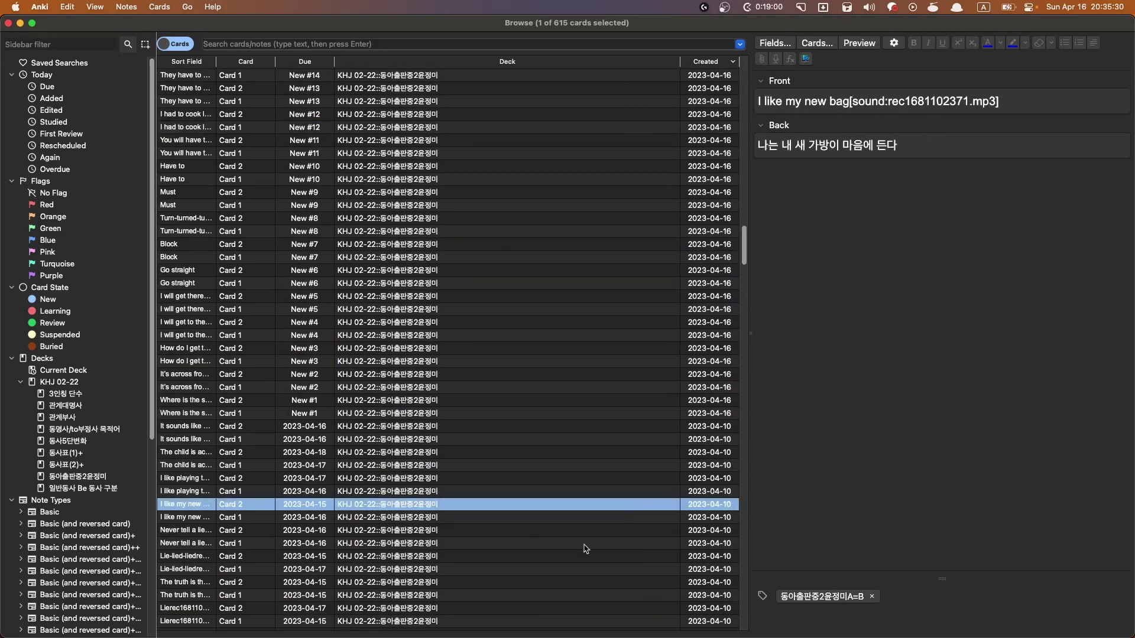
Step through the oldest of the newly imported cards to find where the import begins
left_click(600, 467)
left_click(608, 400)
left_click(621, 362)
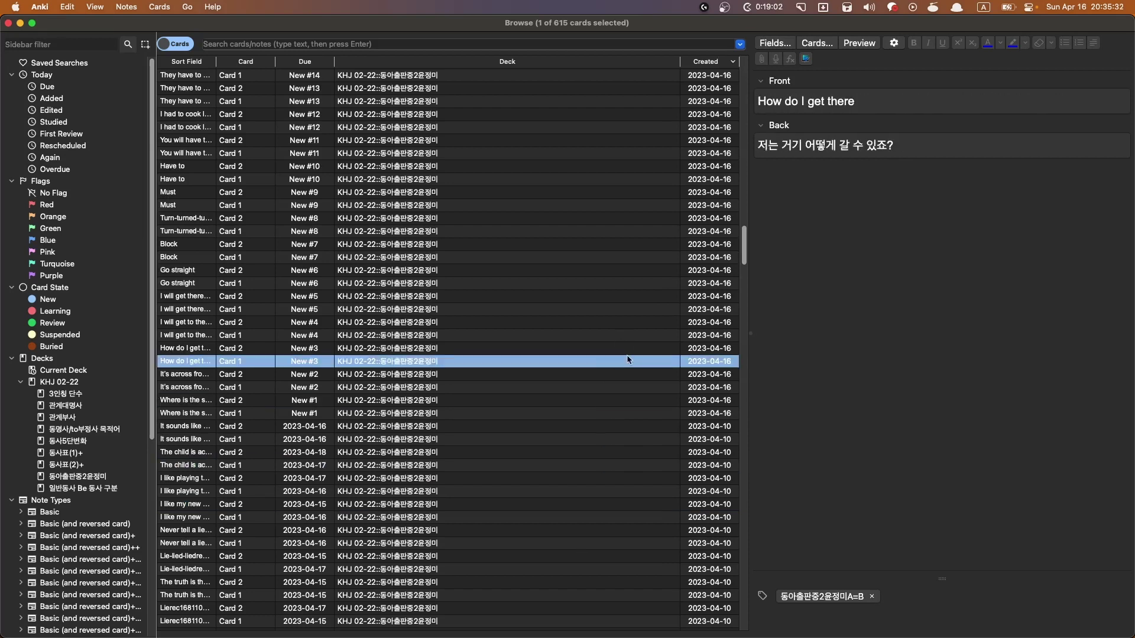
key("Down")
key("Down")
key("Down")
key("Down")
key("Down")
key("Down")
key("Up")
key("Up")
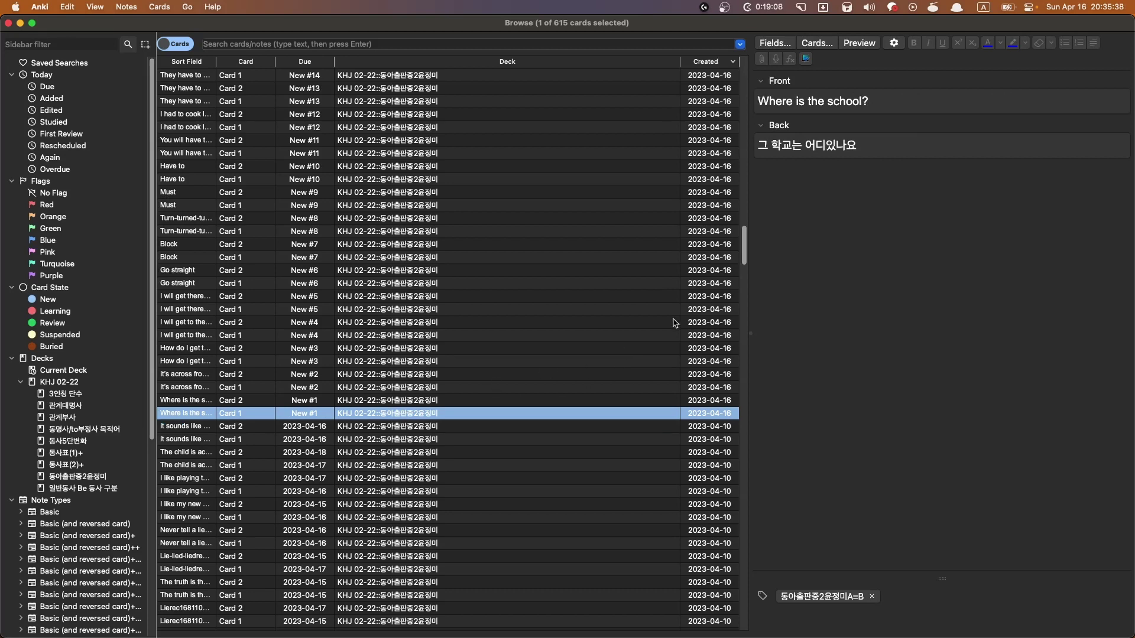
Record audio onto the fronts of the "Where is the school?" and "It's across from the hospital" notes
left_click(890, 106)
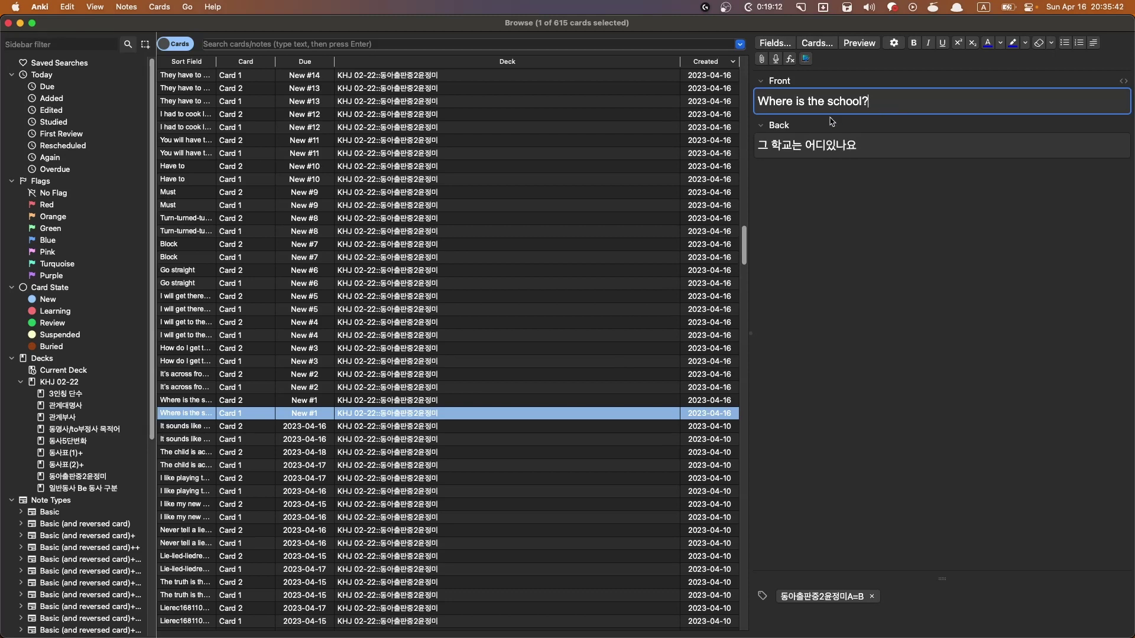
key("F5")
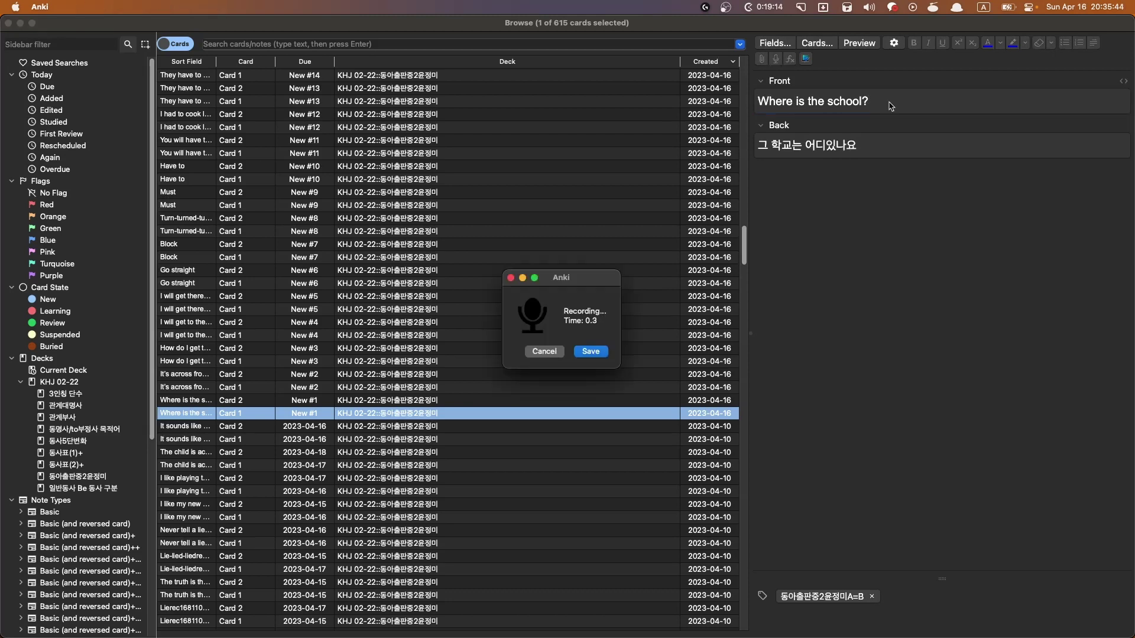
left_click(591, 351)
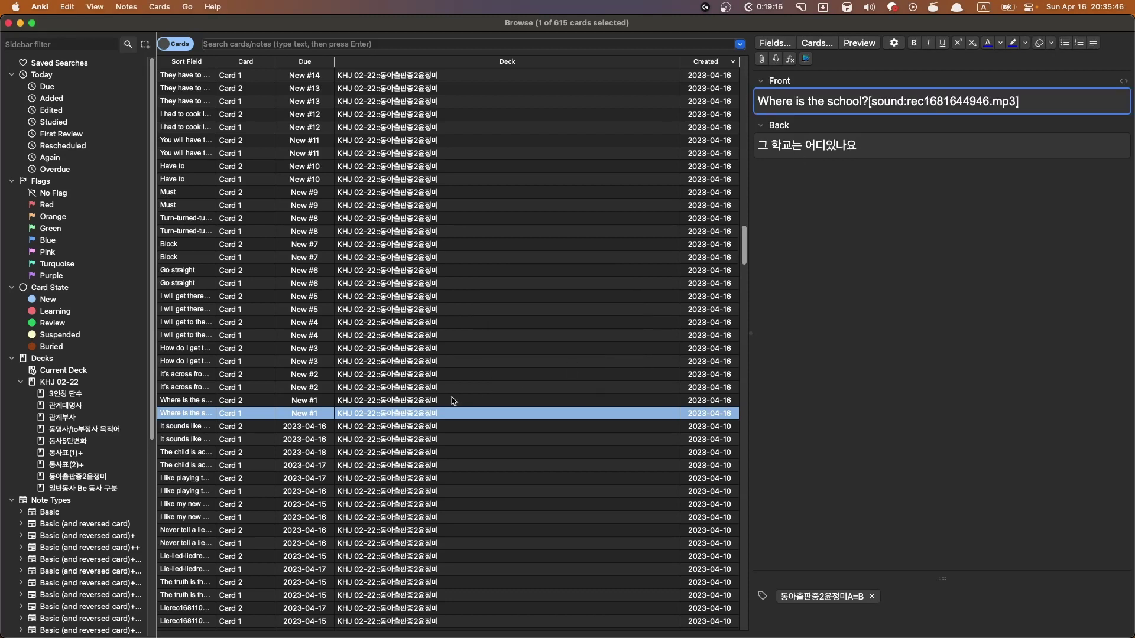
left_click(454, 400)
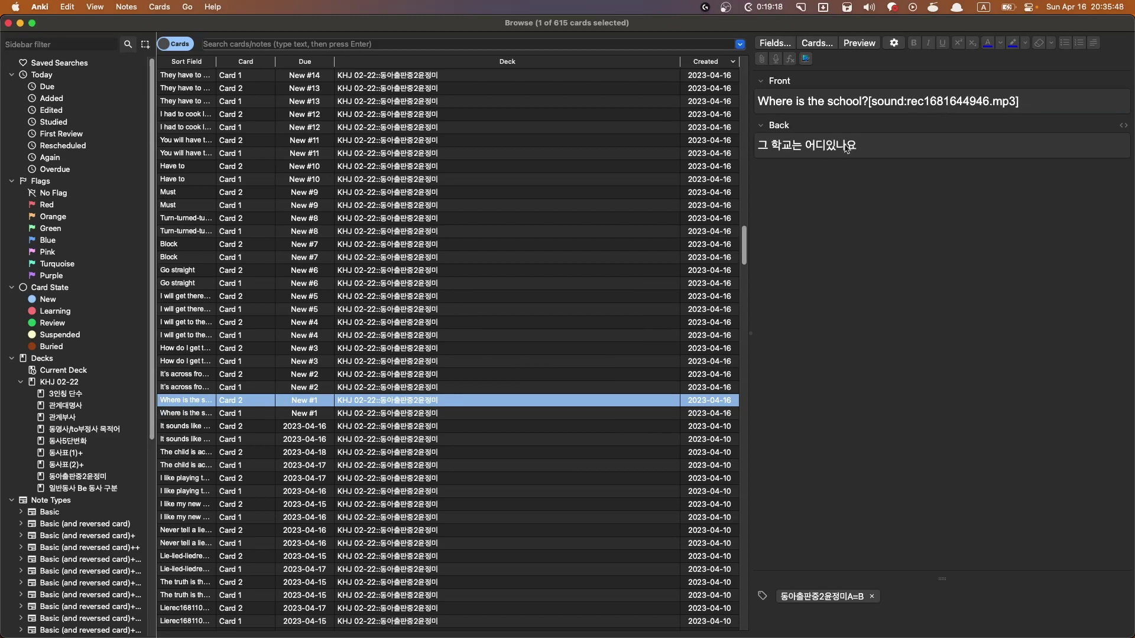
left_click(432, 386)
left_click(919, 108)
key("F5")
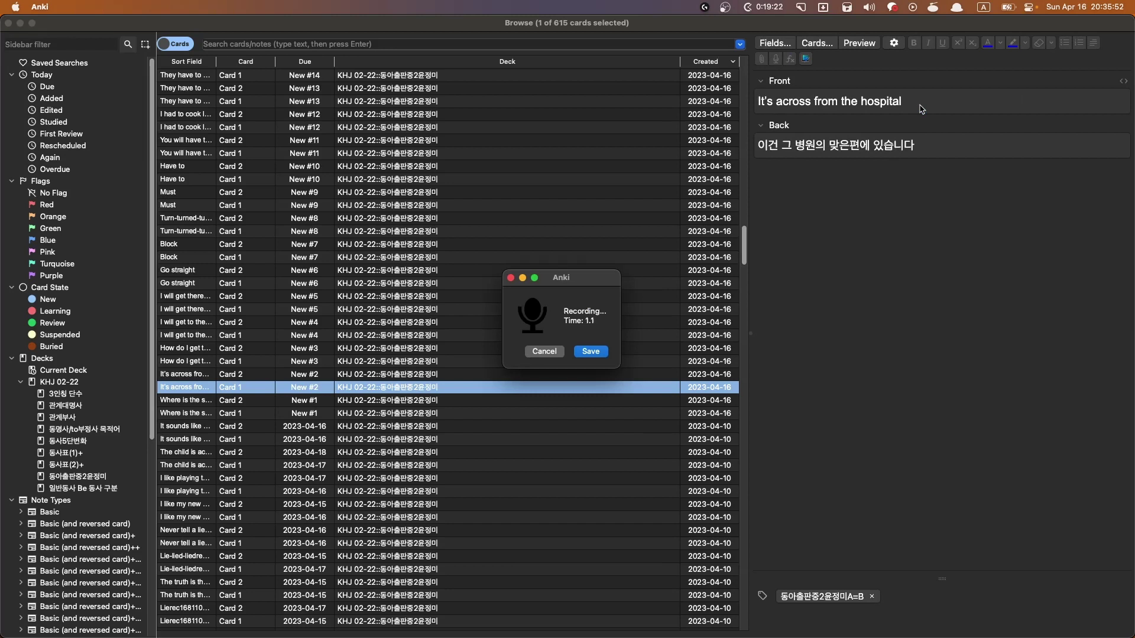
left_click(591, 352)
Record audio onto the front of the "How do I get there" note and add a question mark after the sentence
left_click(464, 362)
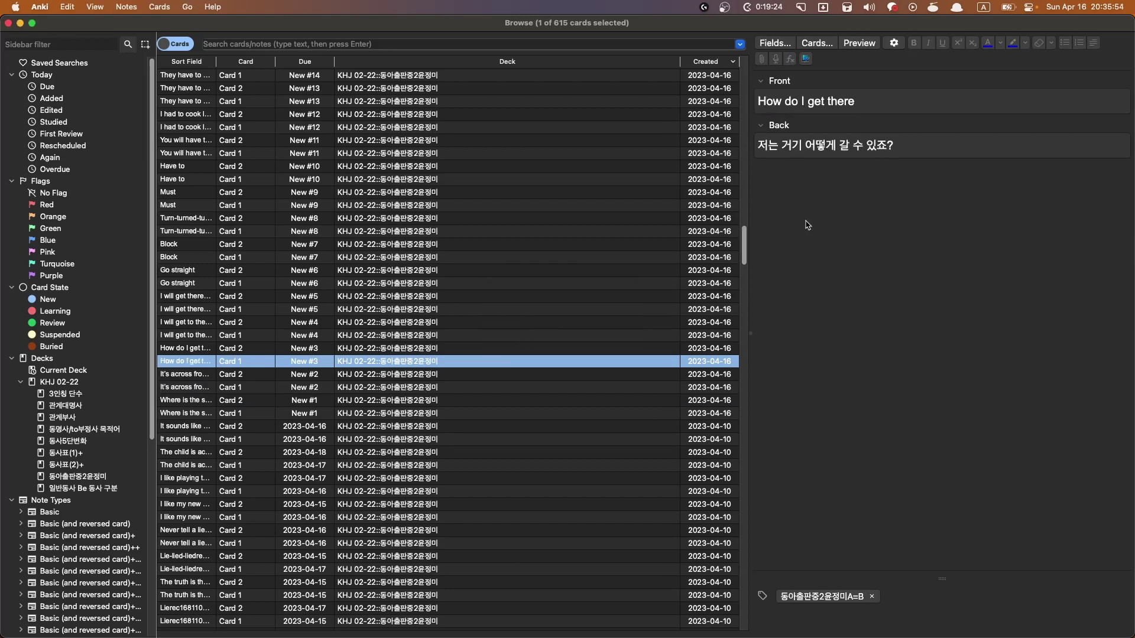
left_click(894, 109)
key("F5")
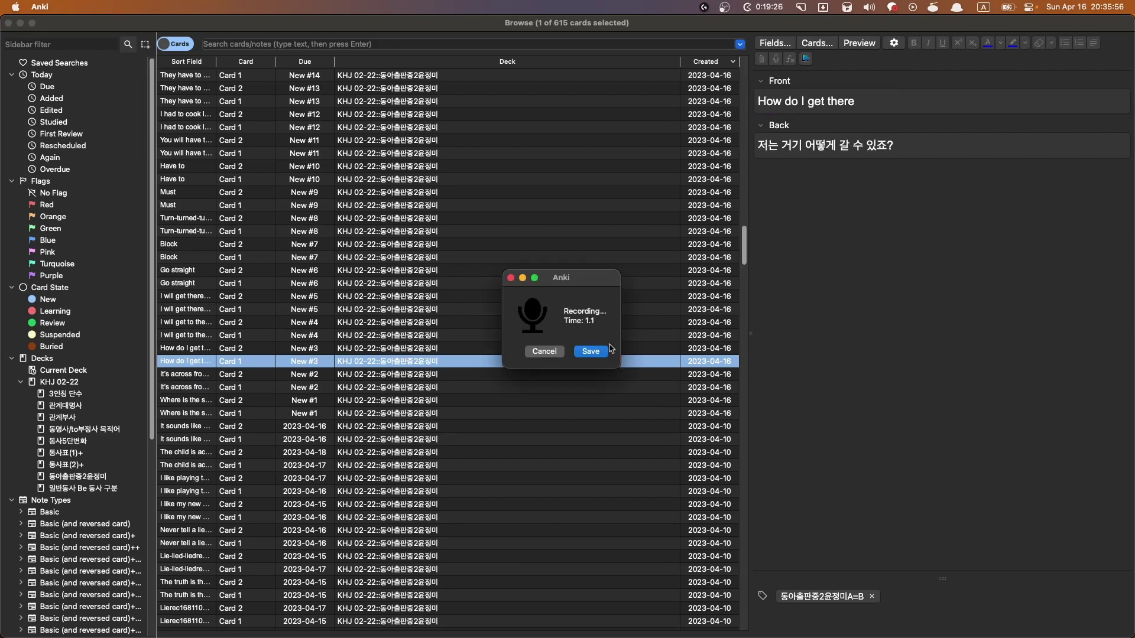
left_click(591, 352)
left_click(856, 105)
type("?[sound:rec1681644957.mp3")
Record audio onto the fronts of the "I will get to the school" and "I will get there" notes
left_click(416, 337)
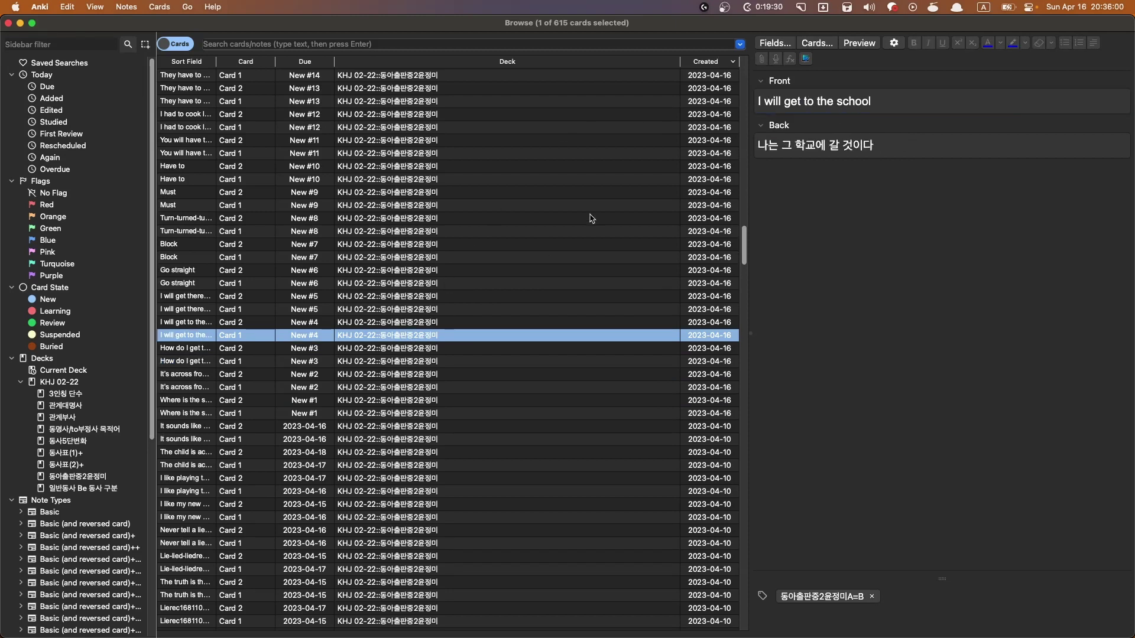
key("F5")
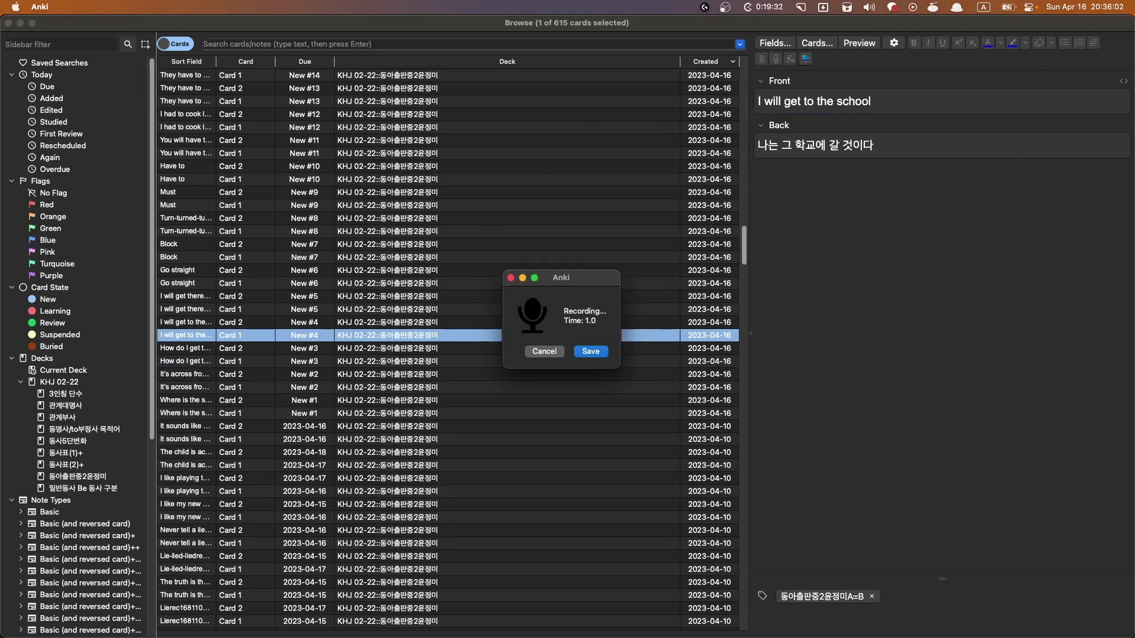
left_click(591, 352)
left_click(462, 309)
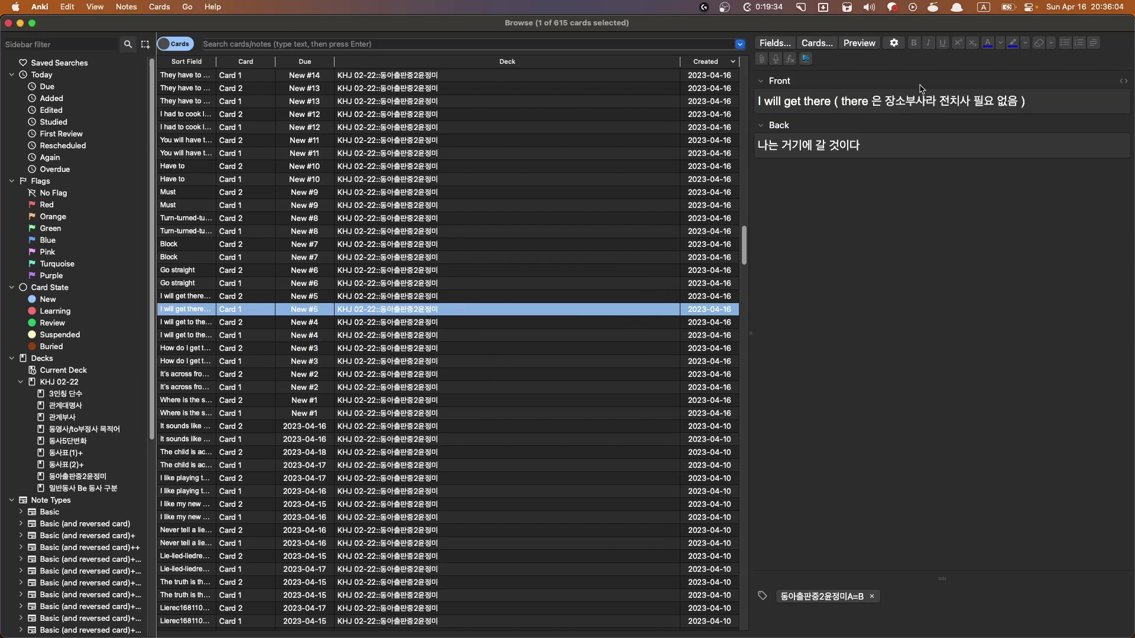
left_click(1046, 99)
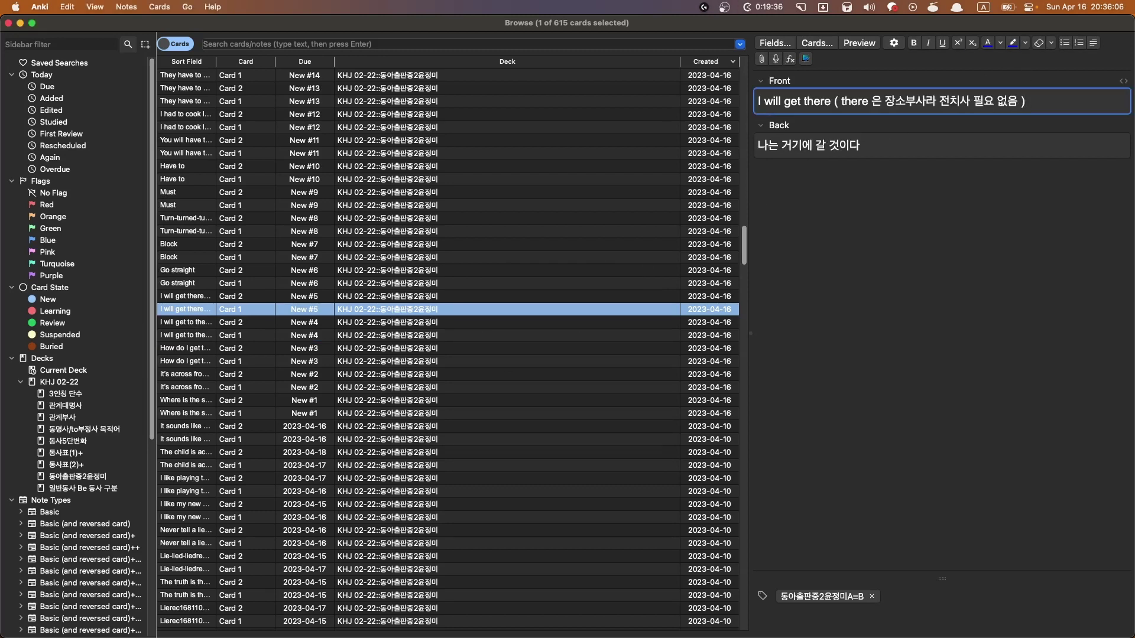
key("F5")
left_click(598, 352)
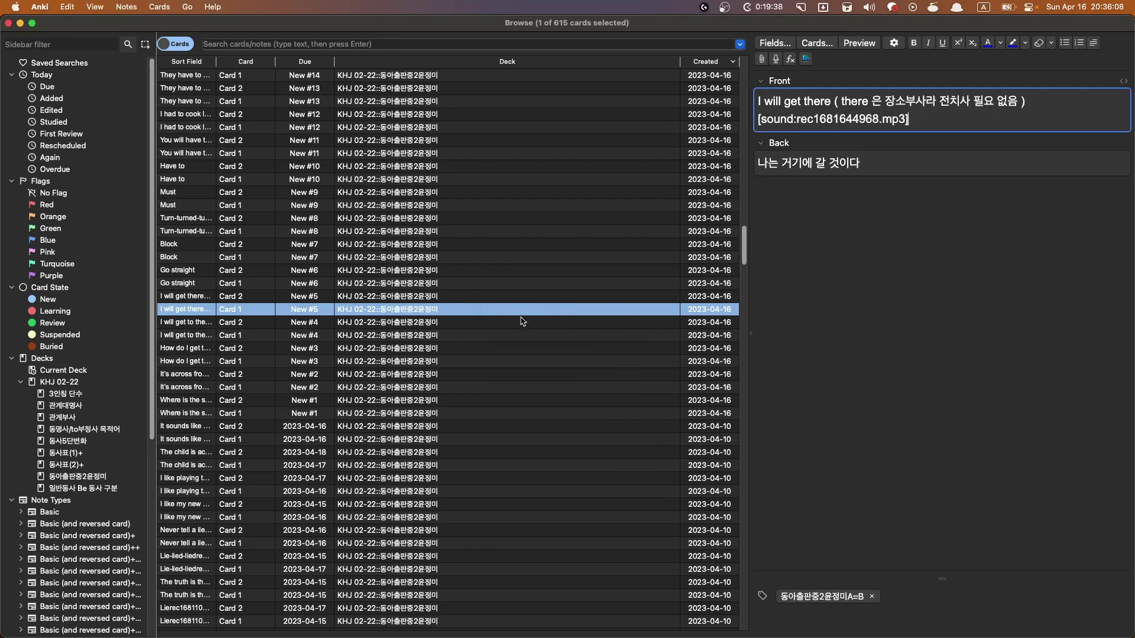
Record audio onto the fronts of the "Go straight" and "Block" notes
left_click(450, 284)
left_click(863, 105)
key("F5")
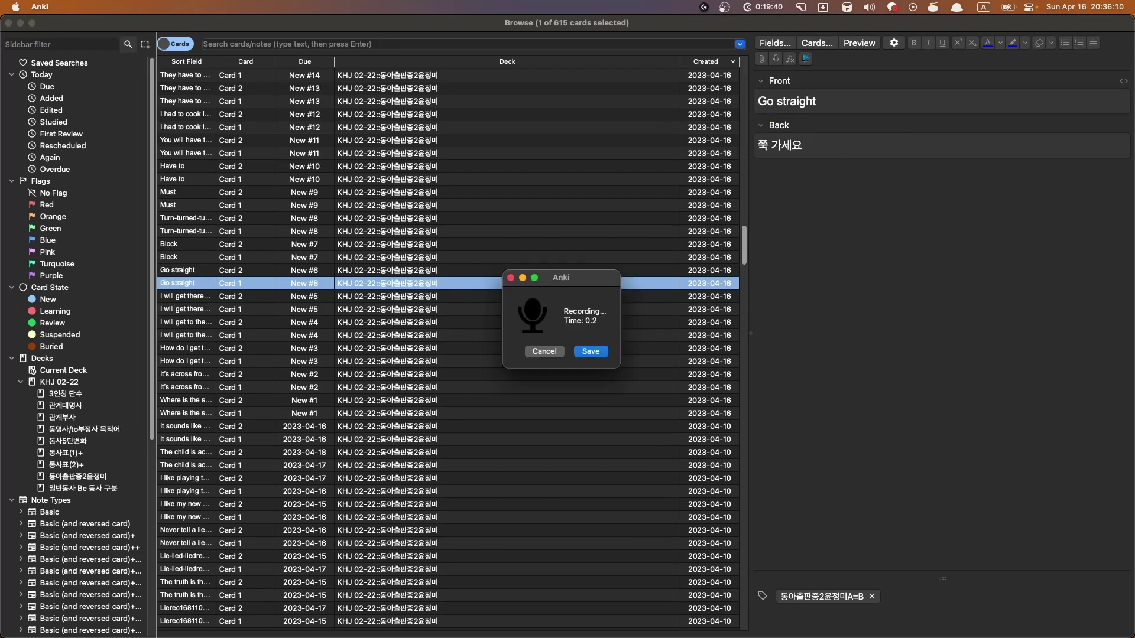
left_click(591, 352)
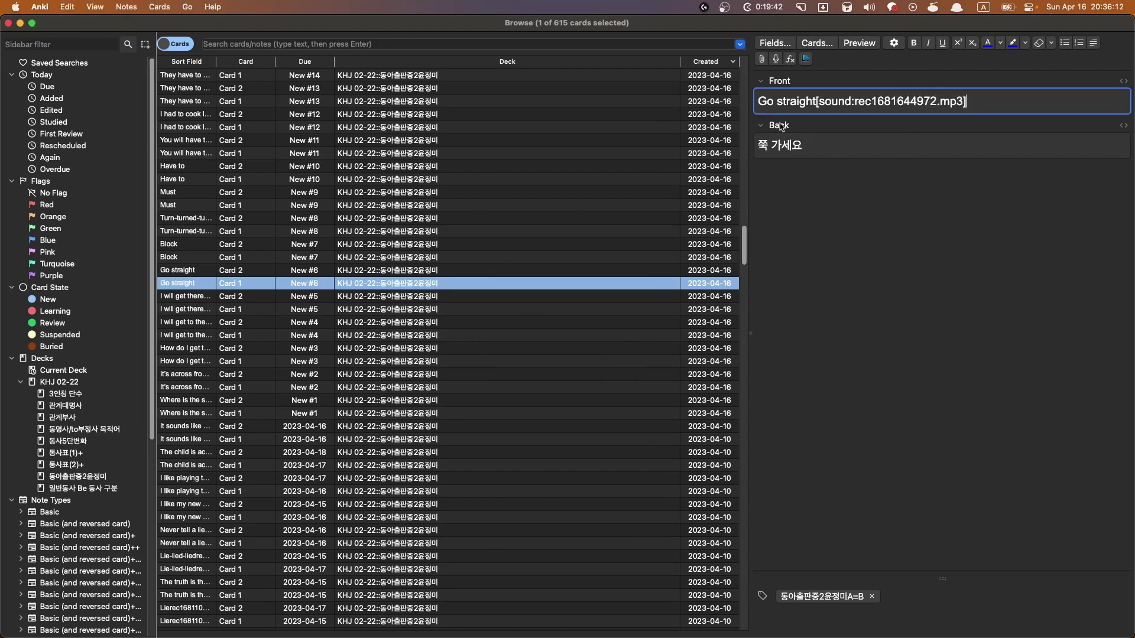
left_click(505, 257)
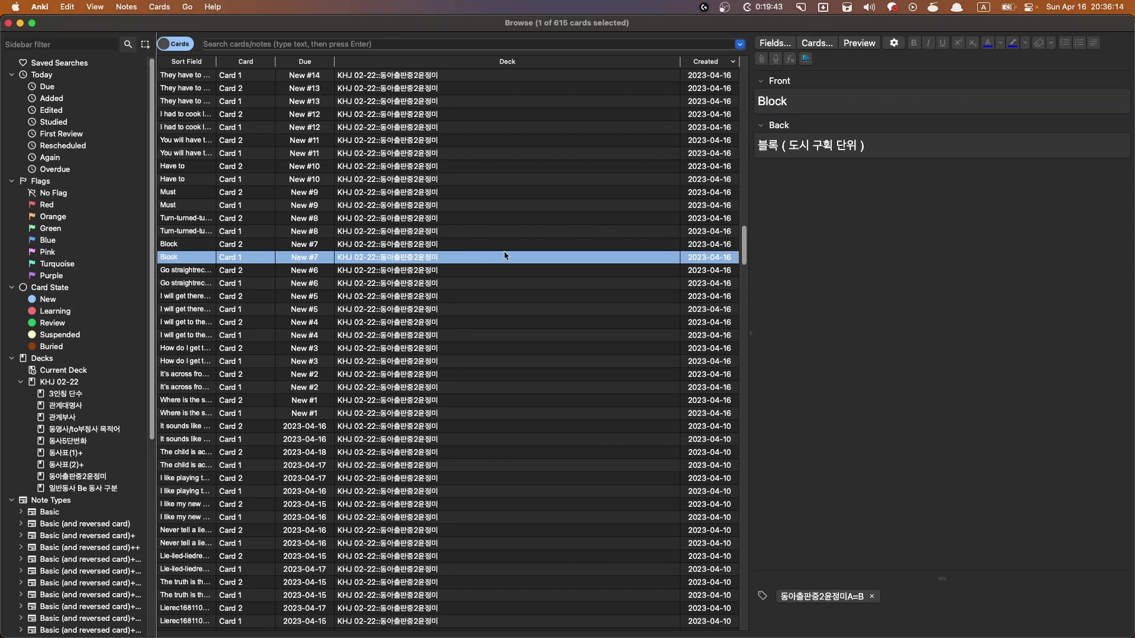
left_click(826, 105)
key("F5")
left_click(593, 352)
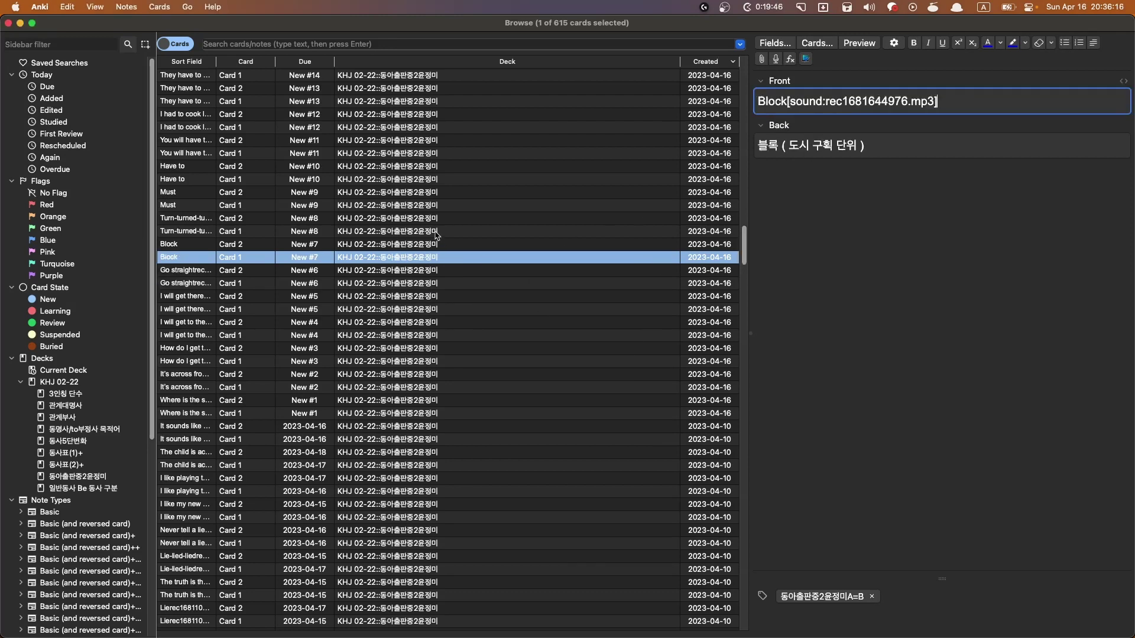
Record audio onto the fronts of the "Turn-turned-turned" and "Must" notes
left_click(435, 232)
left_click(896, 104)
key("F5")
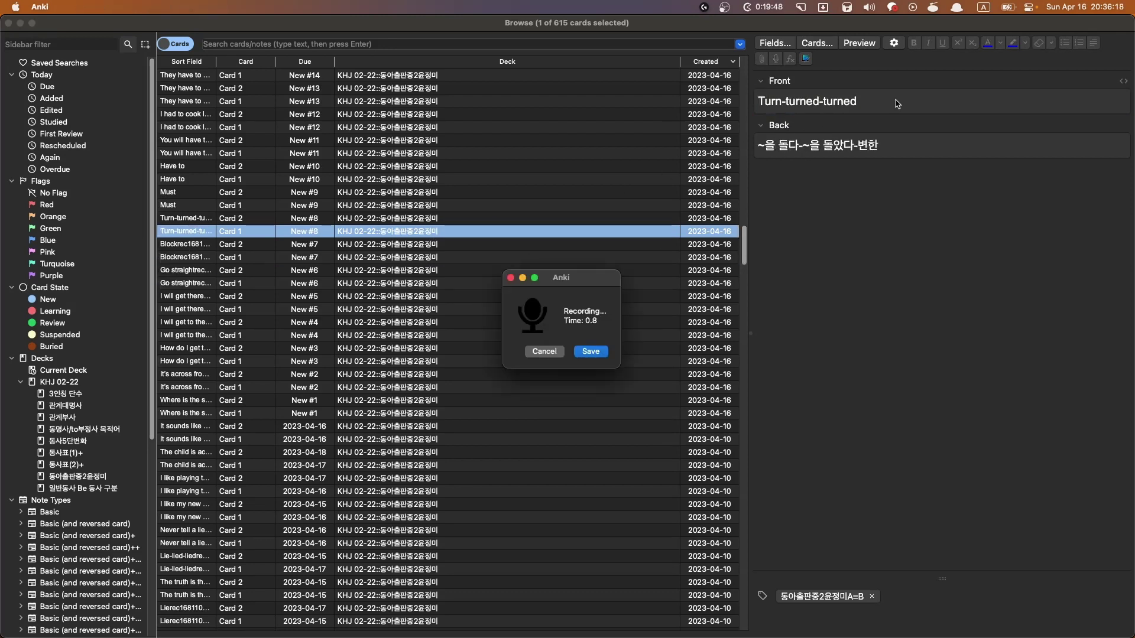
left_click(594, 354)
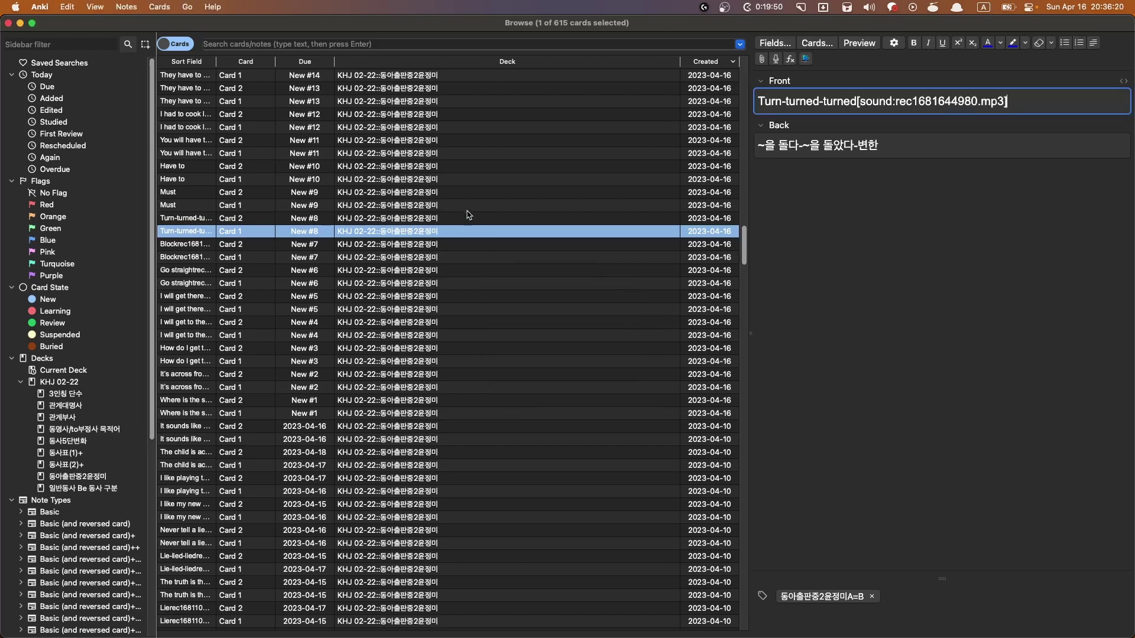
left_click(467, 206)
left_click(870, 107)
key("F5")
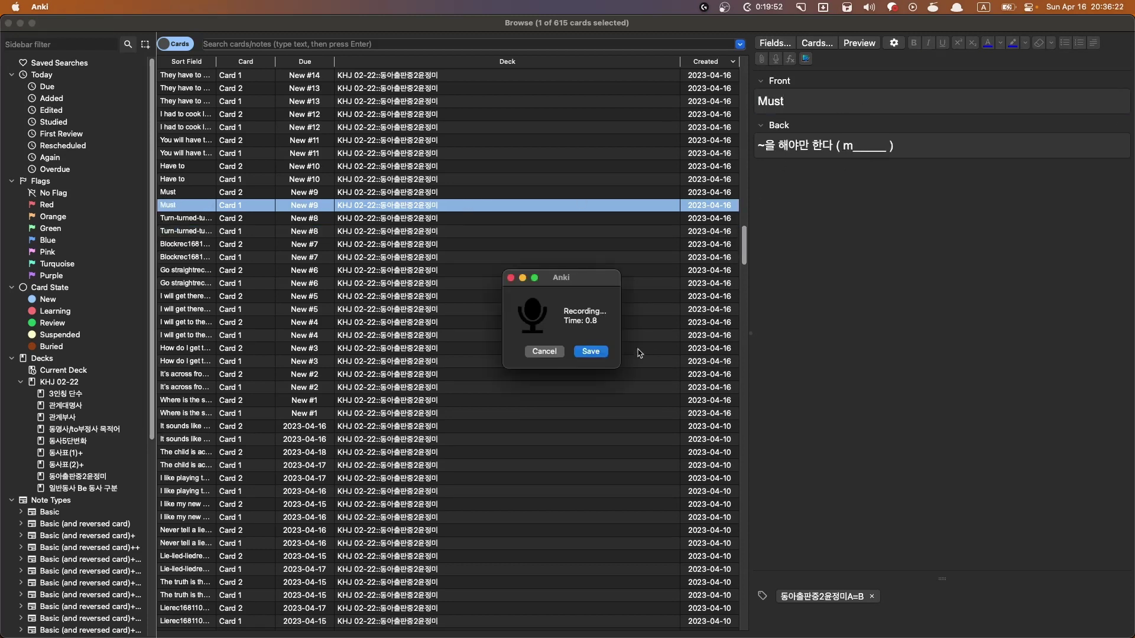
left_click(590, 352)
Record audio onto the fronts of the "Have to" and "You will have to finish the homework" notes
left_click(474, 181)
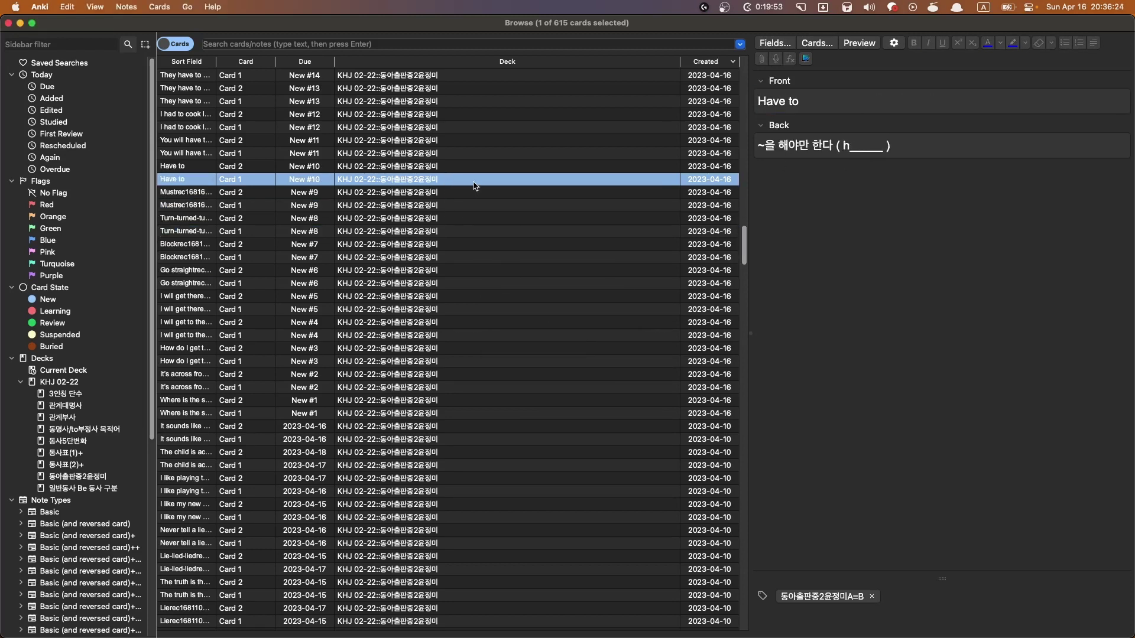
left_click(853, 110)
key("F5")
left_click(590, 352)
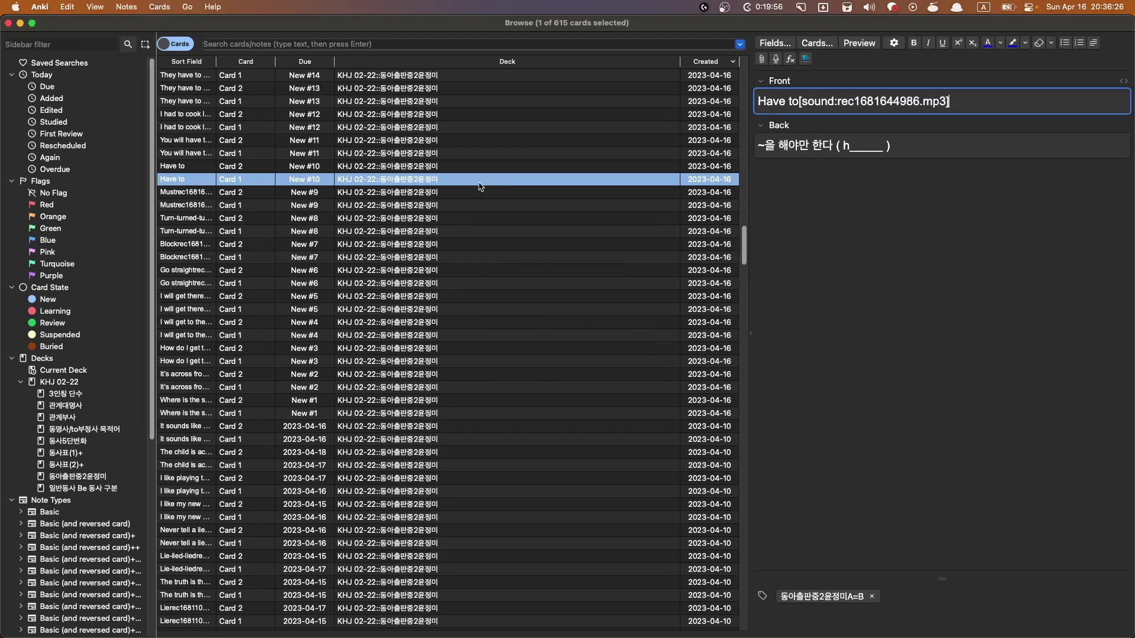
left_click(455, 155)
left_click(952, 106)
key("F5")
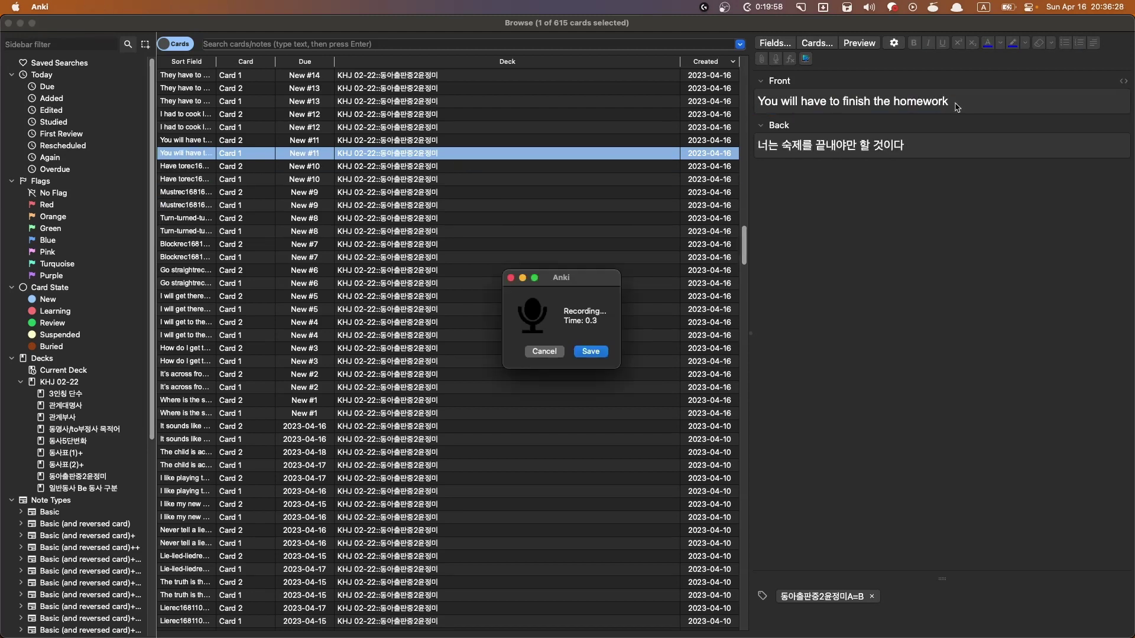
left_click(590, 352)
Record audio onto the fronts of the "I had to cook lunch" and "They have to be healthy" notes
scroll(482, 423, "up", 5)
left_click(451, 436)
left_click(898, 107)
key("F5")
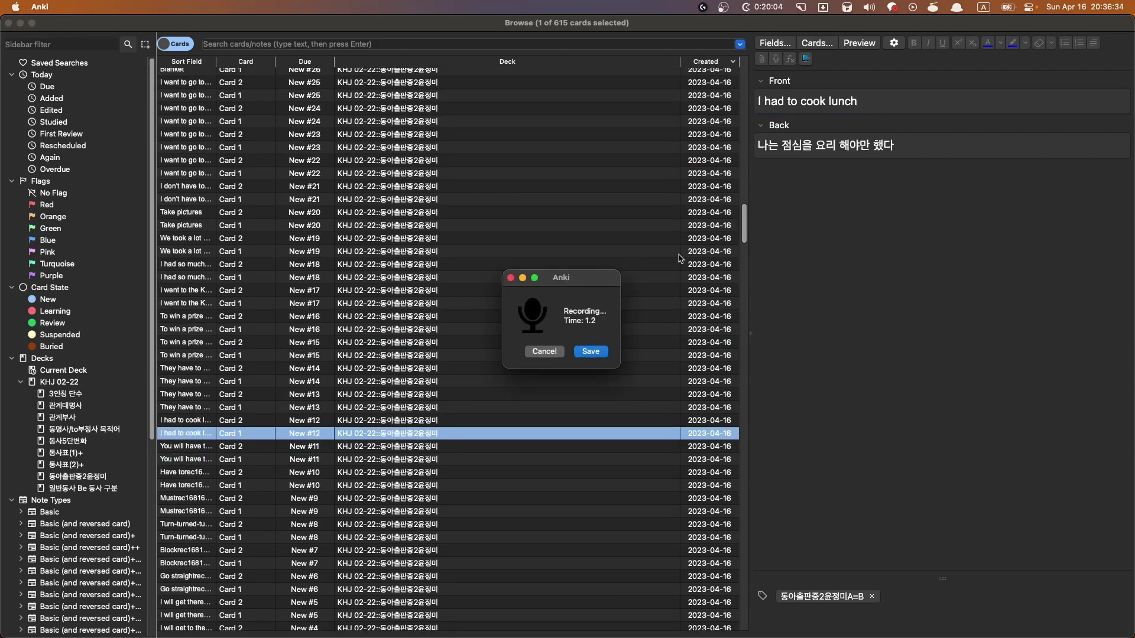
left_click(591, 352)
left_click(603, 407)
left_click(913, 102)
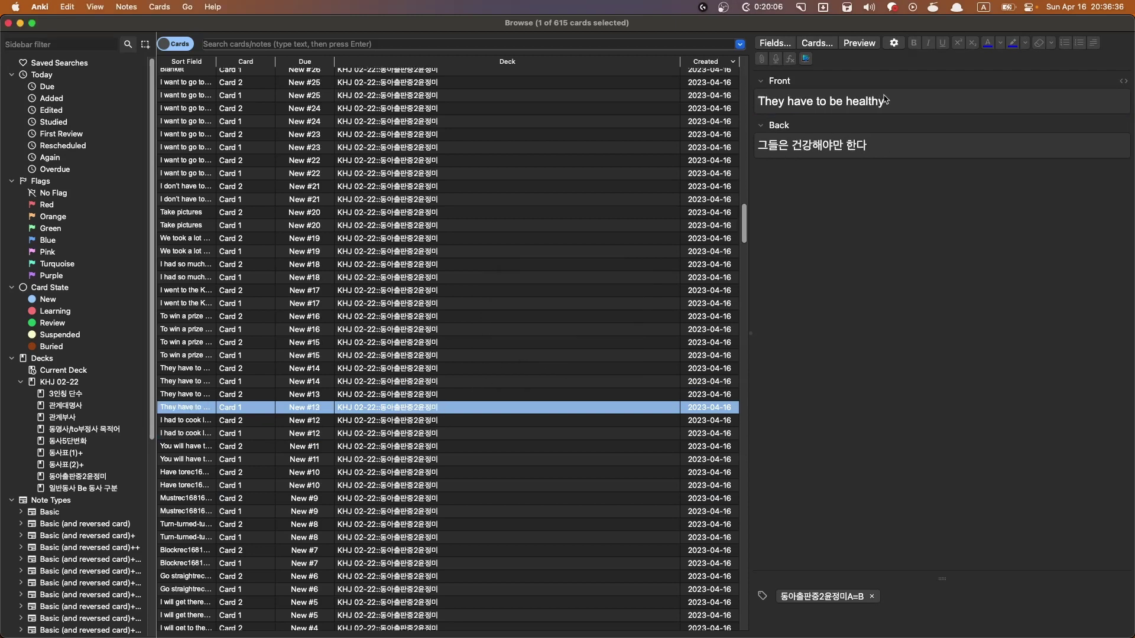
key("F5")
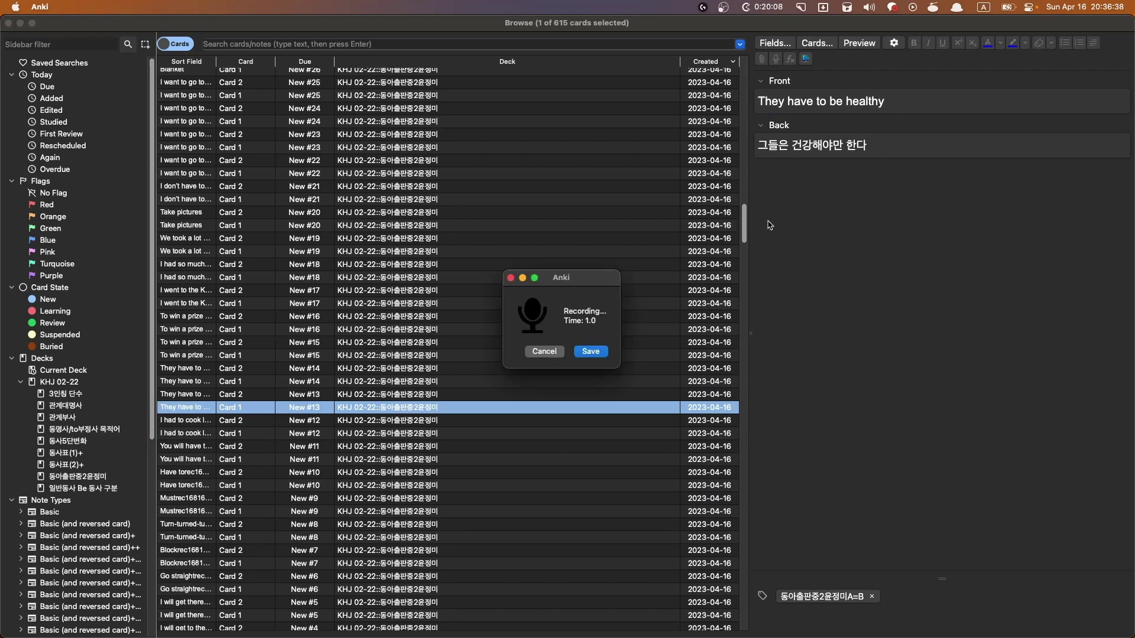
left_click(591, 352)
Record audio onto the front of the "They have to produce a lot of milk" note, discarding any bad takes
left_click(511, 381)
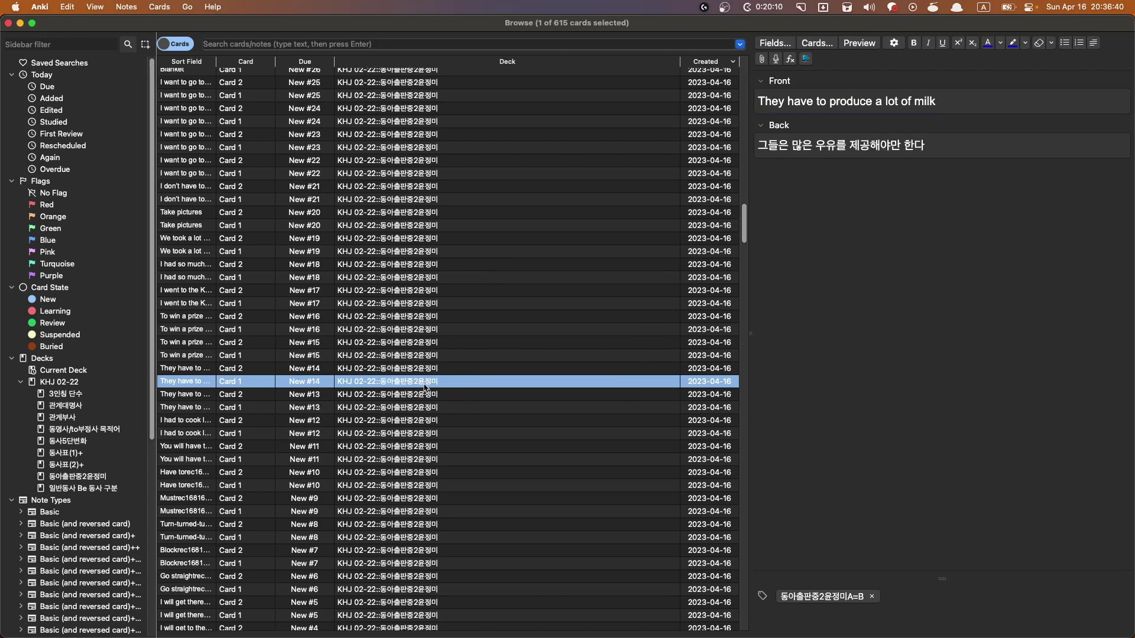
left_click(960, 110)
key("F5")
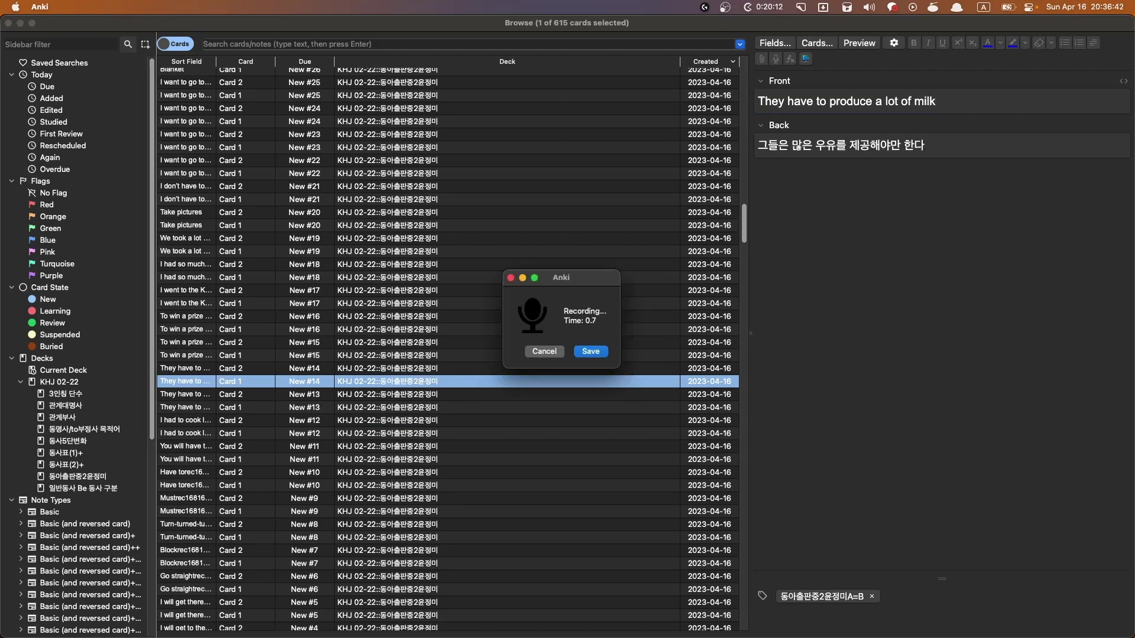
left_click(544, 352)
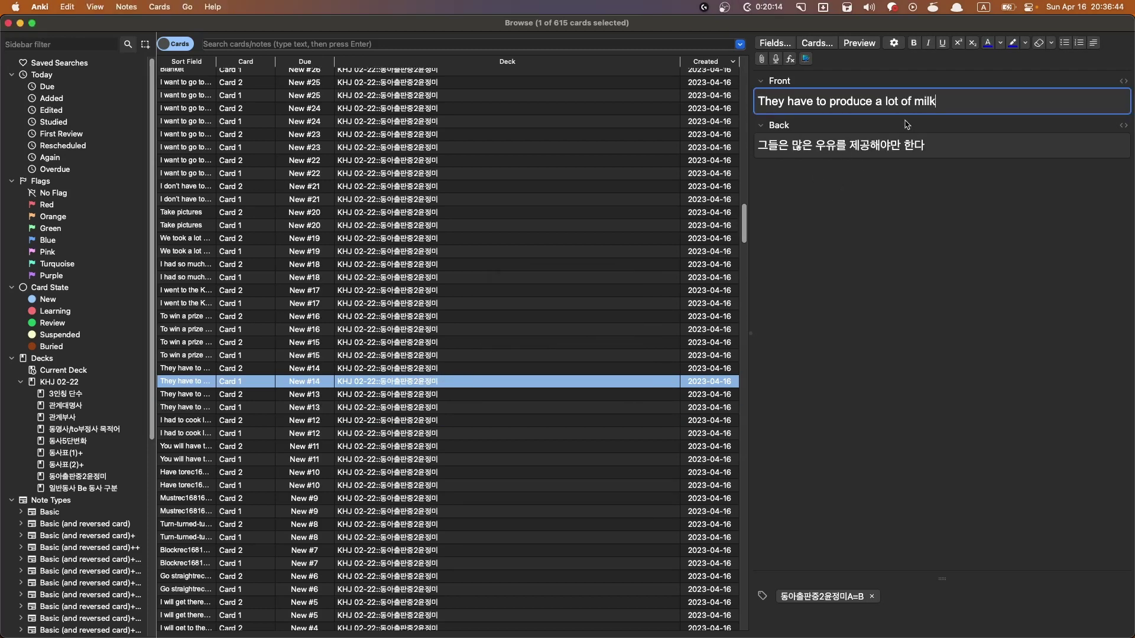
key("F5")
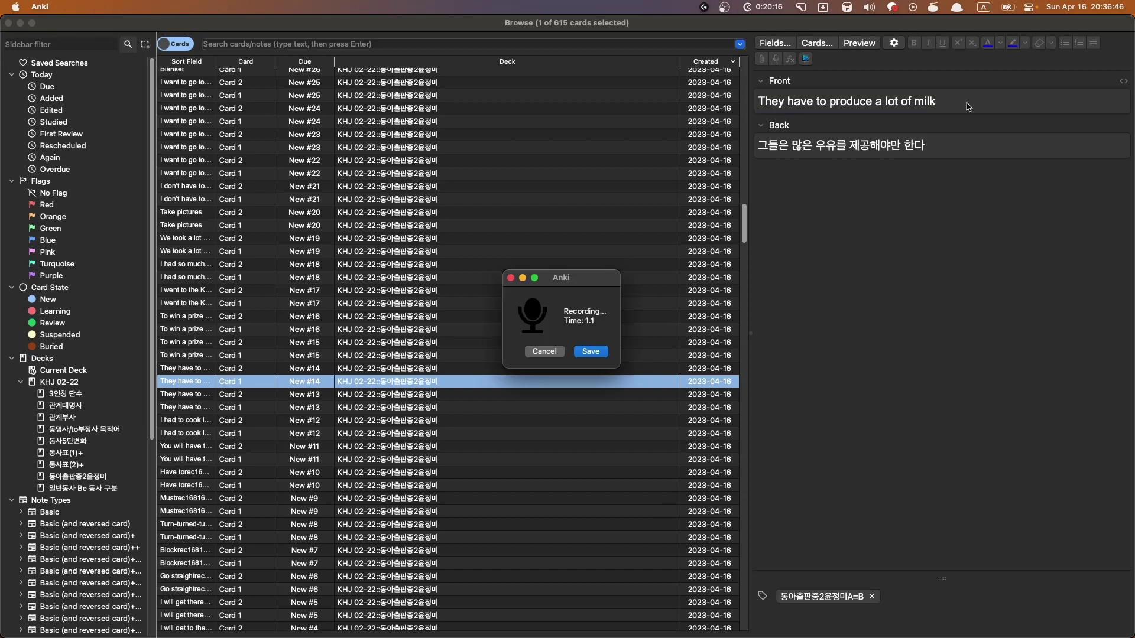
left_click(543, 352)
key("F5")
left_click(591, 352)
Record audio onto the fronts of the "To win a prize ( 부사적 용법 )" and "To win a prize ( 명사적 용법 )" notes
left_click(452, 361)
left_click(926, 108)
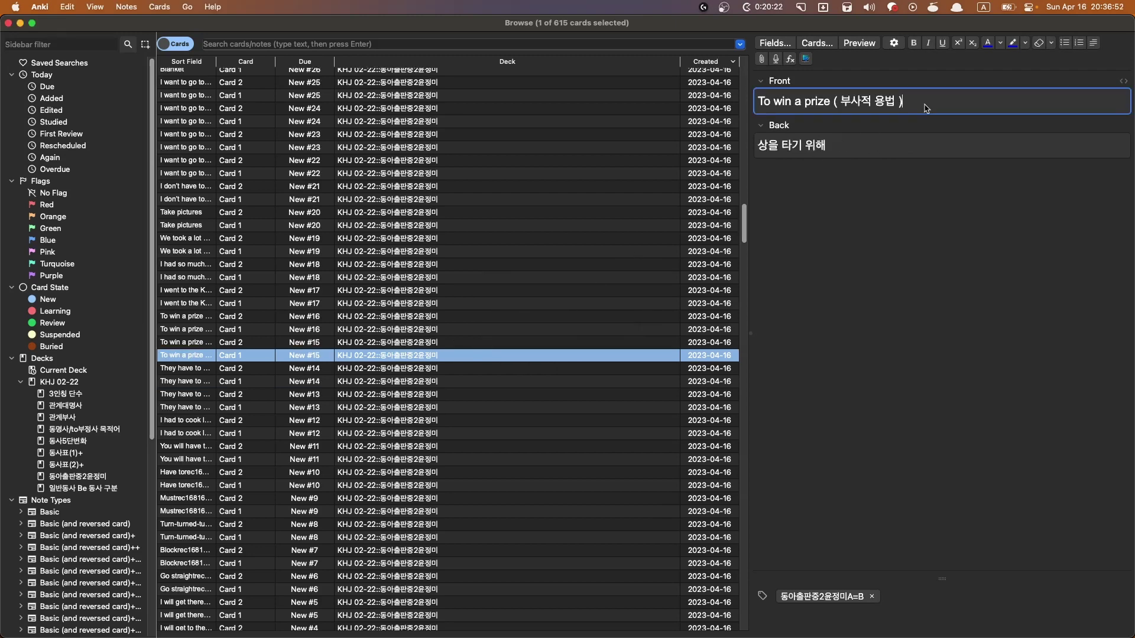
key("F5")
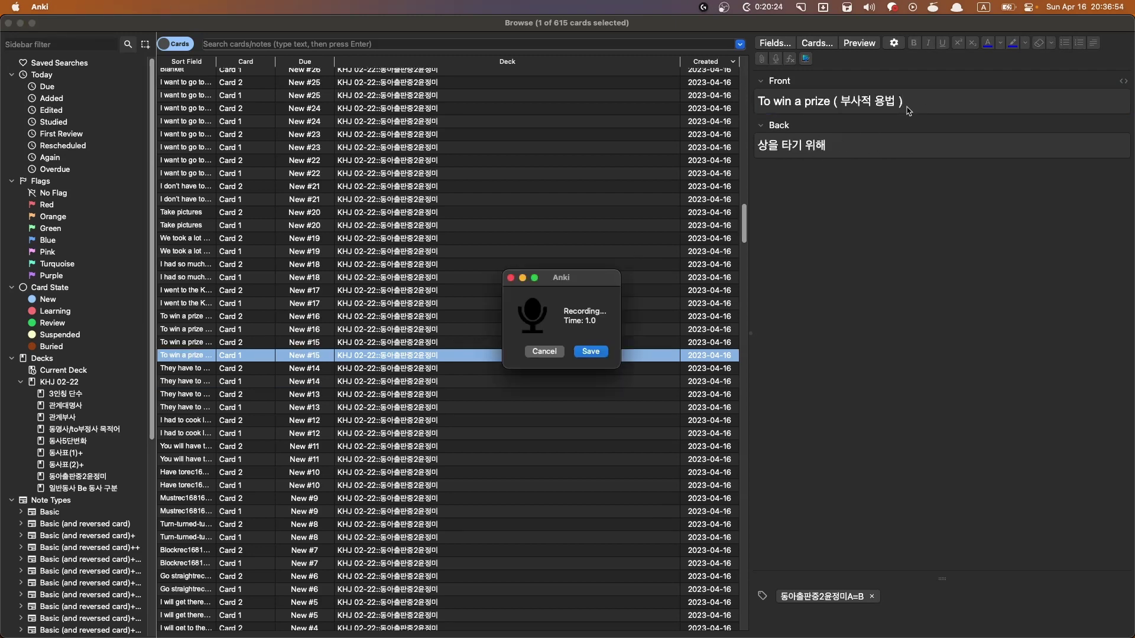
left_click(591, 351)
left_click(564, 329)
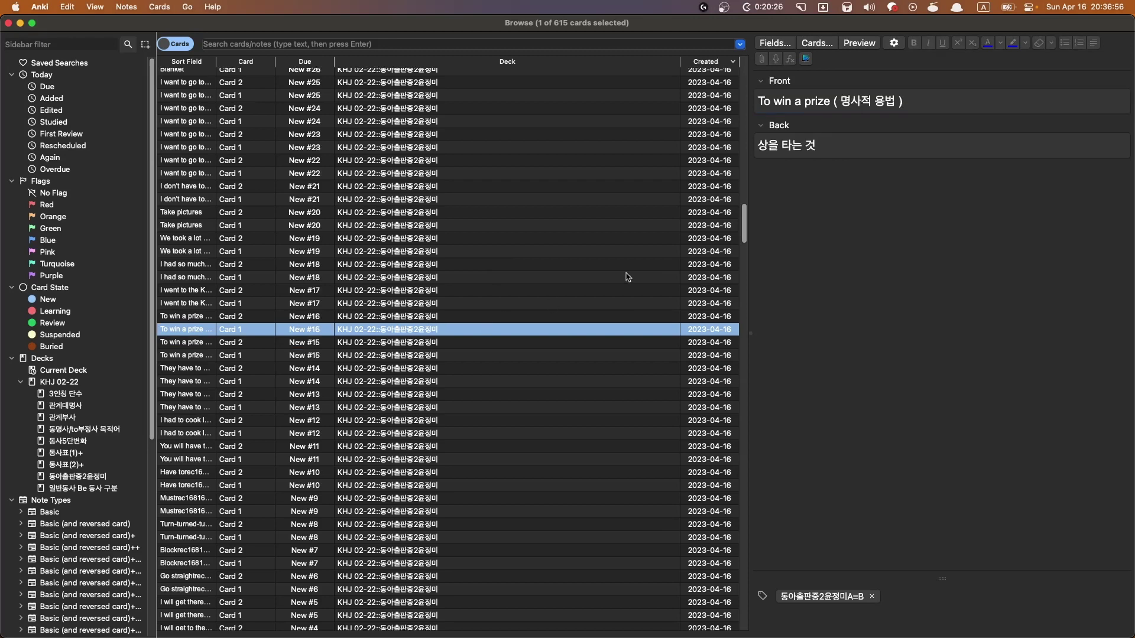
left_click(945, 104)
key("F5")
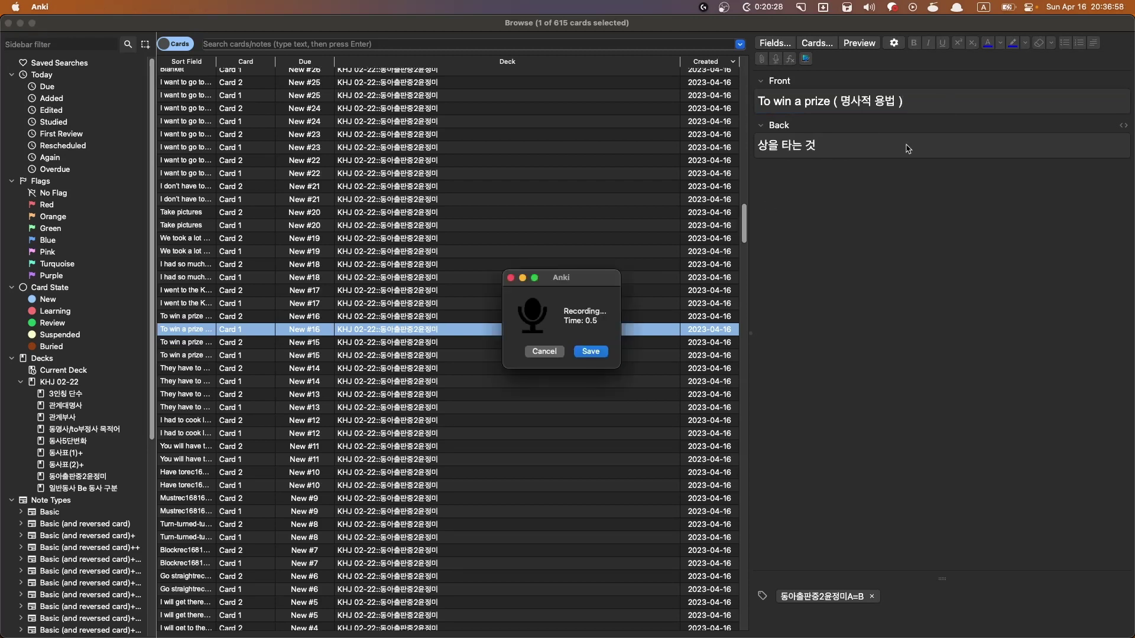
left_click(591, 351)
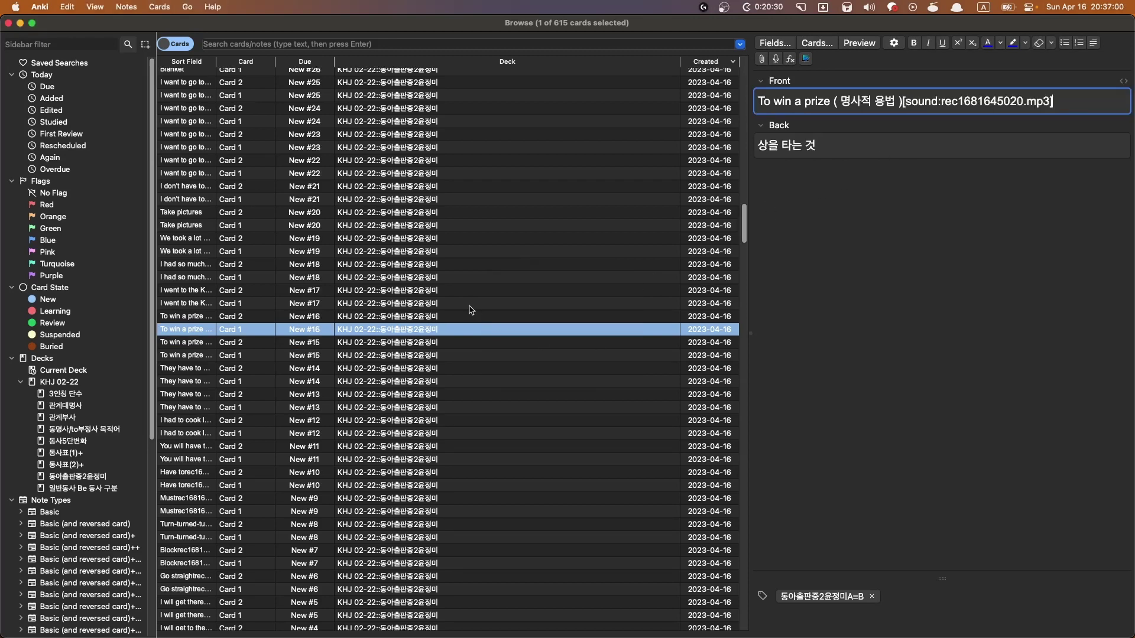
Record audio onto the fronts of the "I went to the K-Pop Festival in Inchen" and "I had so much fun" notes
left_click(470, 303)
left_click(1000, 105)
key("F5")
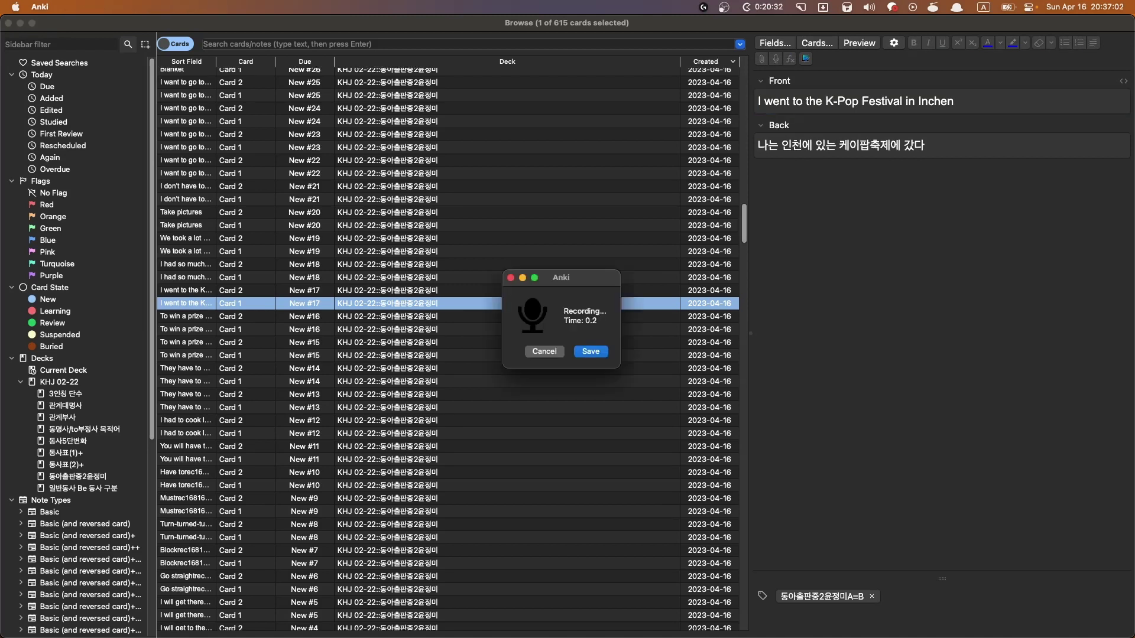
left_click(591, 351)
left_click(460, 277)
left_click(903, 105)
key("F5")
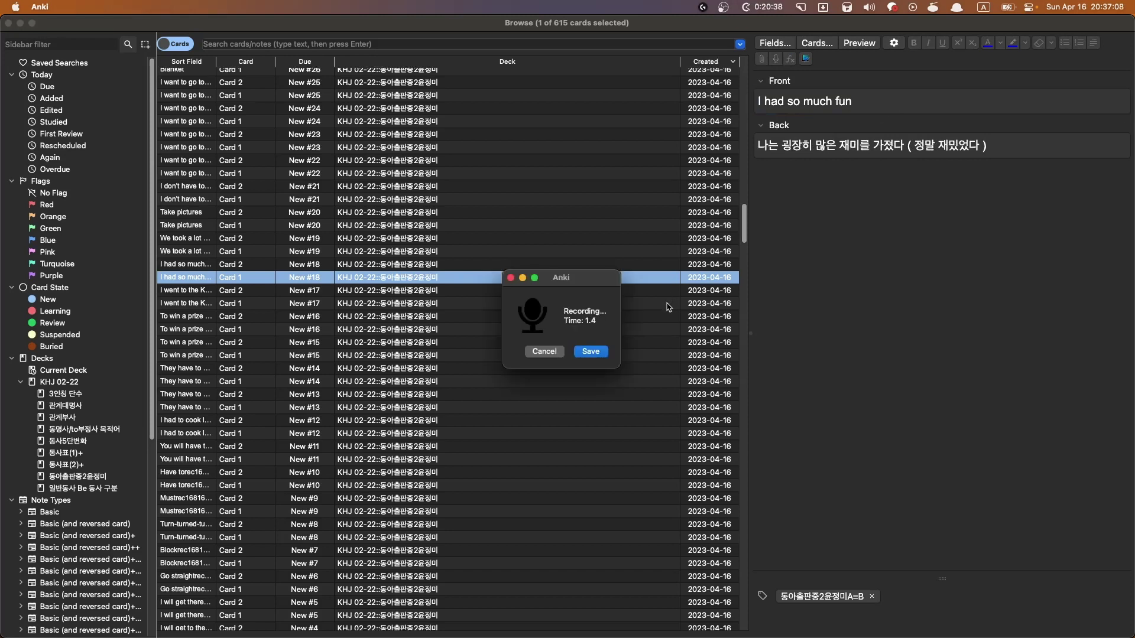
left_click(600, 352)
Record audio onto the fronts of the "We took a lot of pictures there" and "Take pictures" notes
left_click(481, 252)
left_click(963, 110)
key("F5")
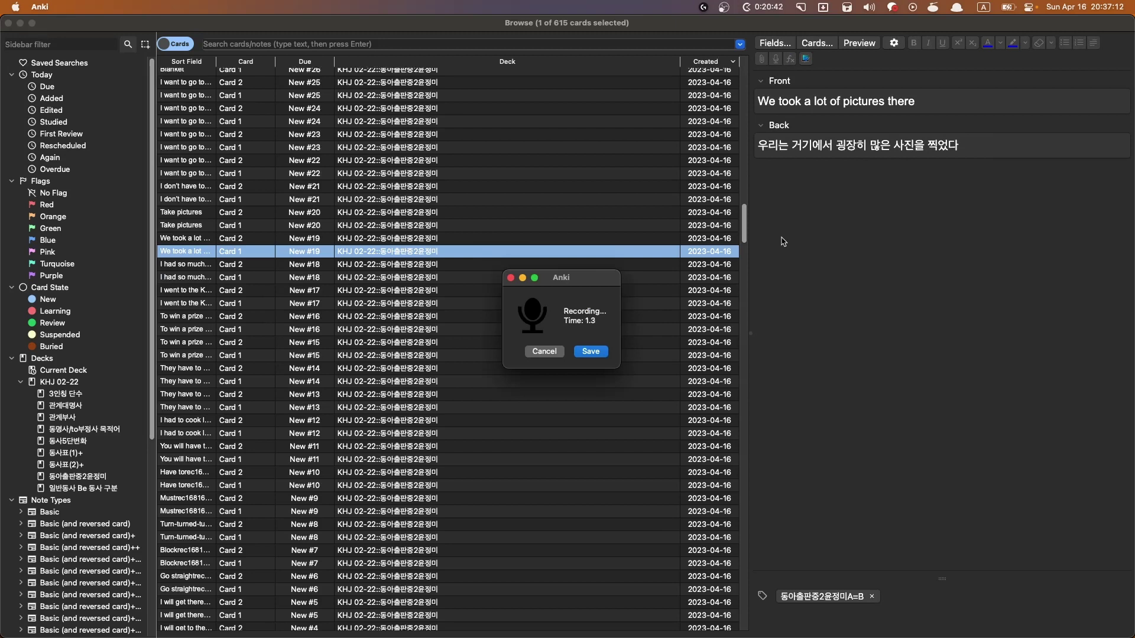
left_click(590, 353)
left_click(442, 227)
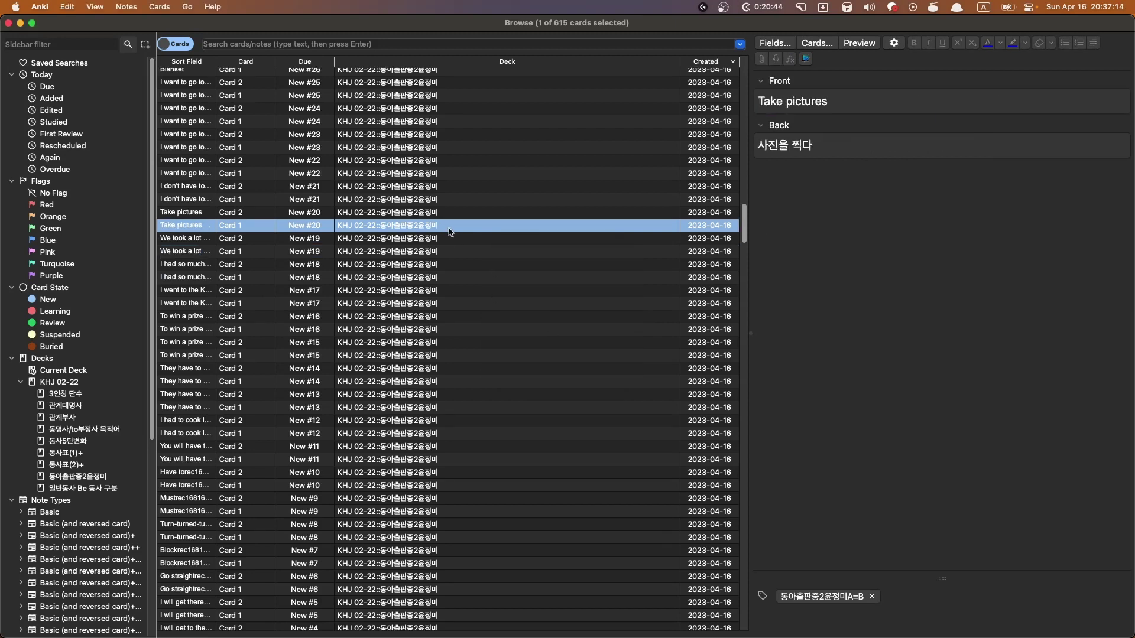
left_click(873, 112)
key("F5")
left_click(591, 352)
Record audio onto the front of the "I don't have to study" note
left_click(458, 201)
left_click(887, 105)
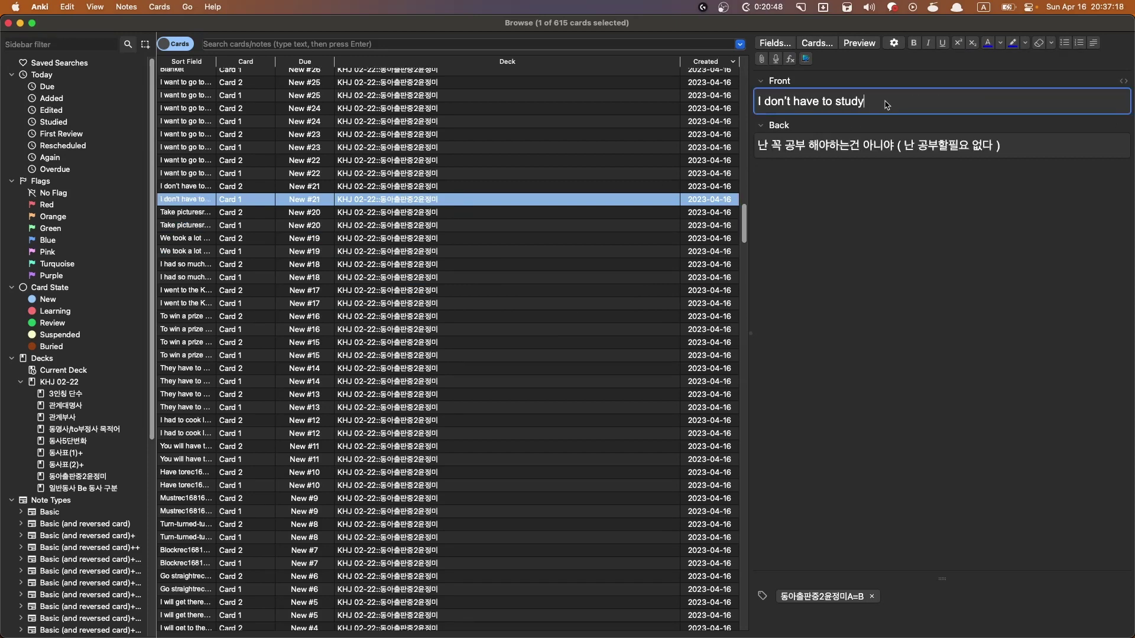
key("F5")
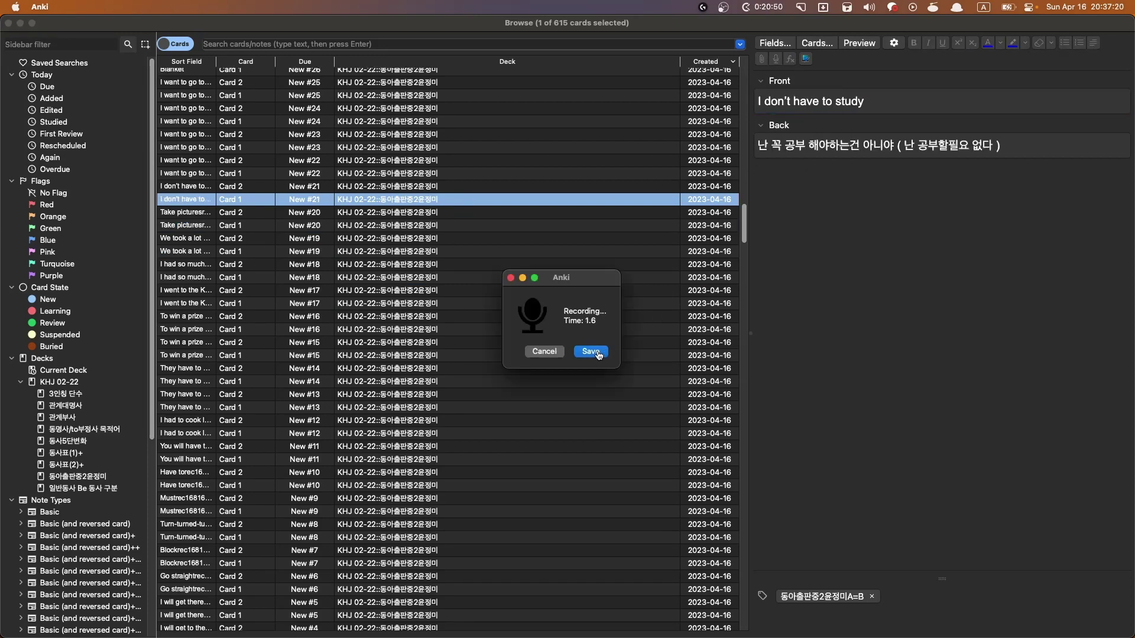
left_click(591, 352)
Record audio onto the front of the "I want to go to the Tomato Festival" note, discarding any bad takes
left_click(532, 173)
scroll(534, 351, "up", 10)
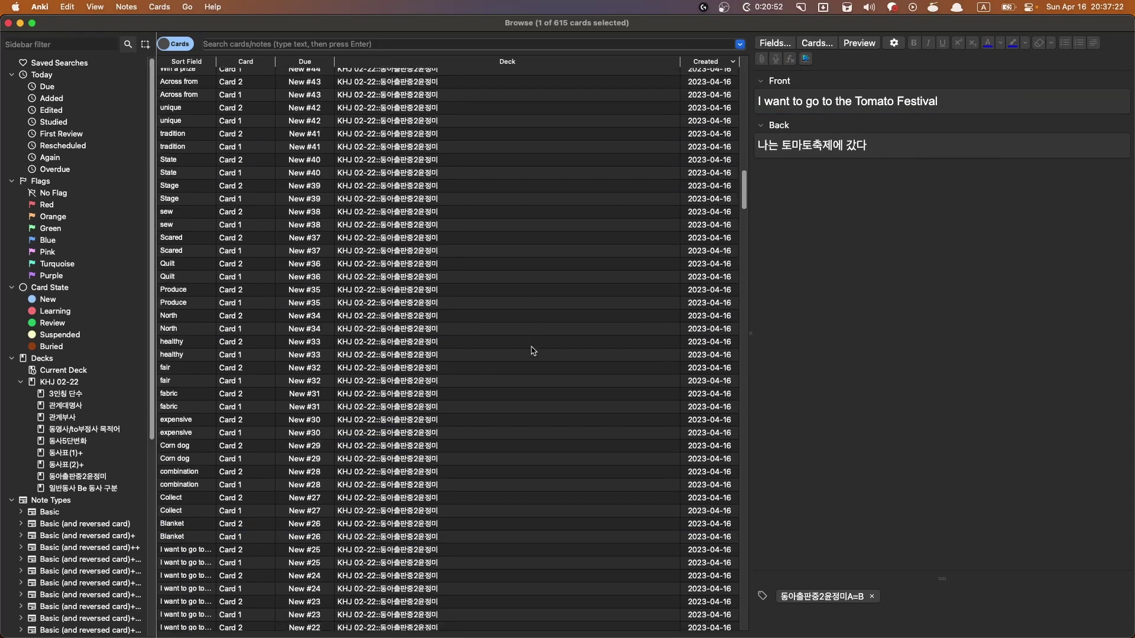
scroll(533, 351, "down", 2)
left_click(970, 105)
key("F5")
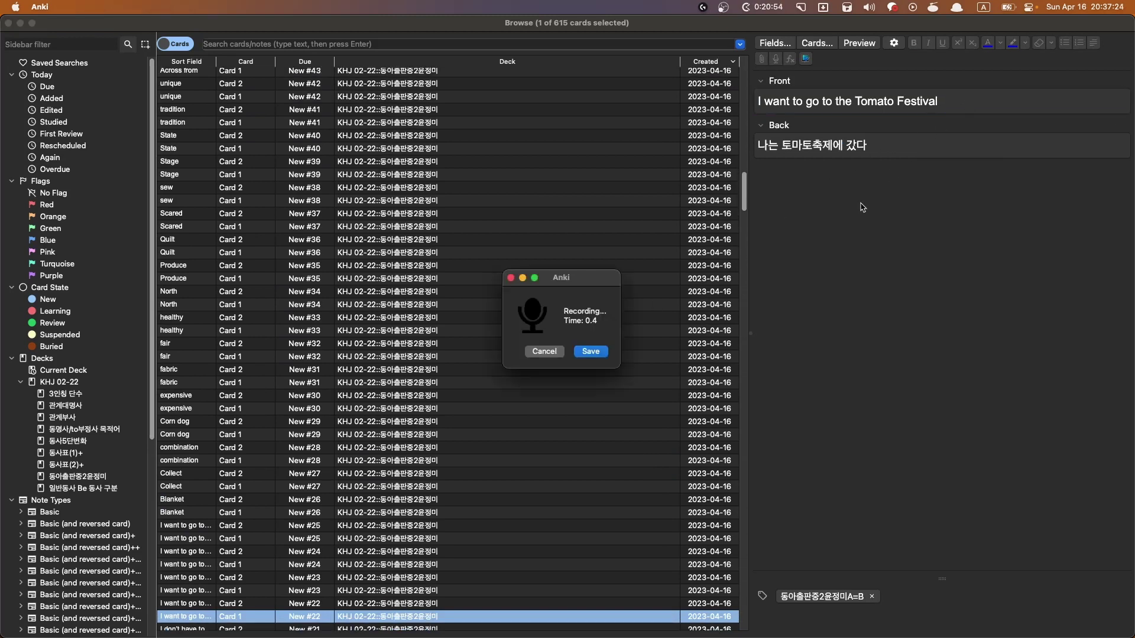
left_click(544, 352)
key("F5")
left_click(560, 357)
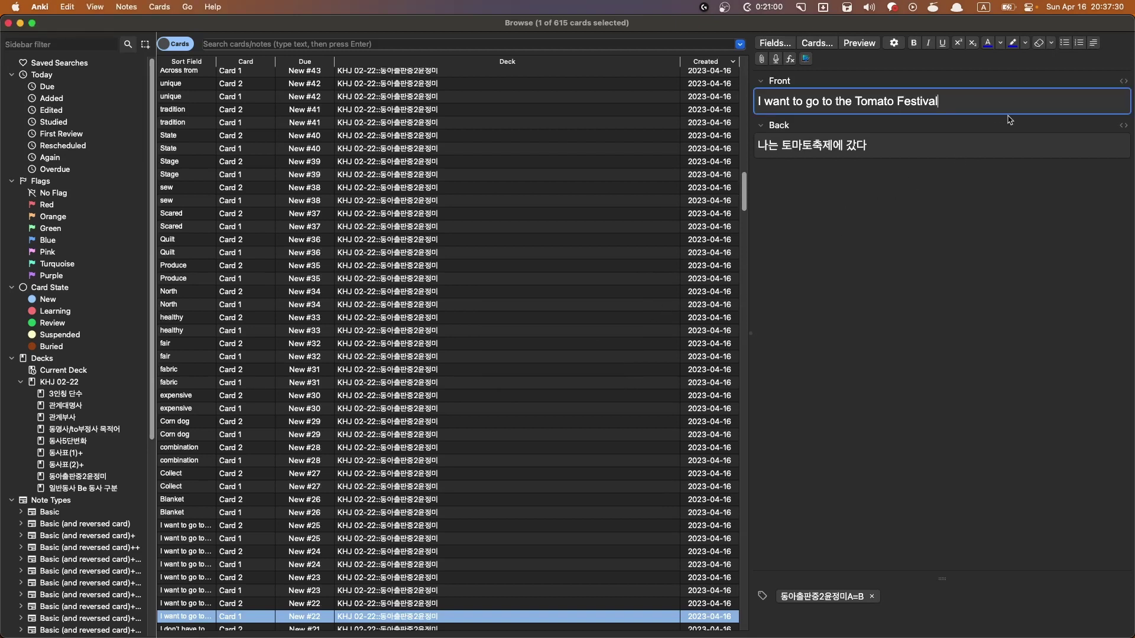
key("F5")
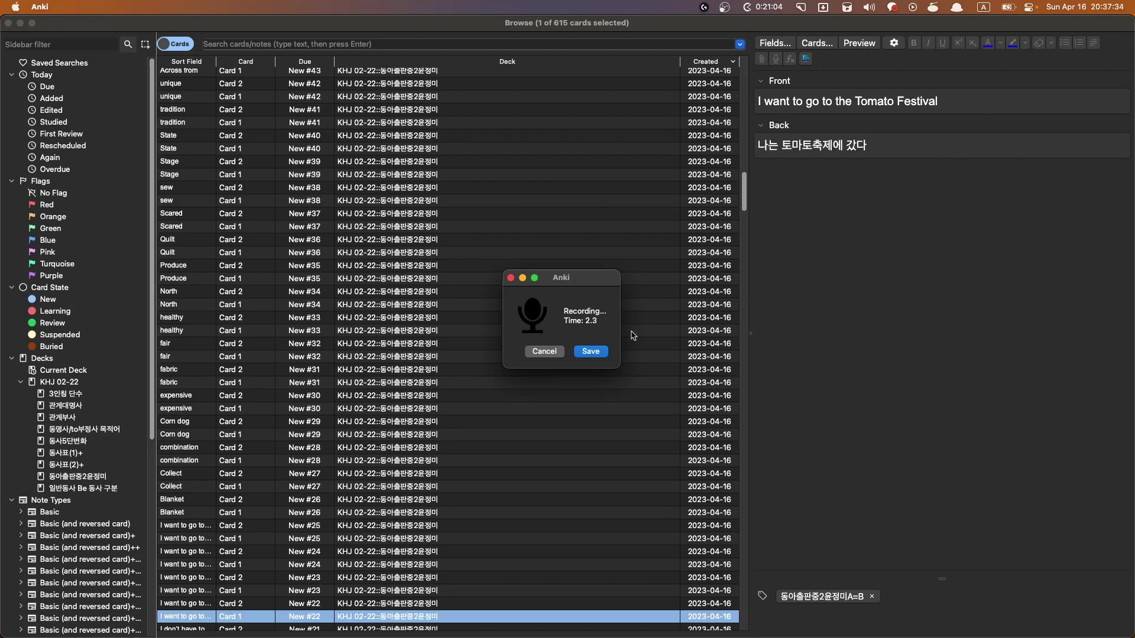
left_click(591, 351)
Record audio onto the front of the "I want to go to the Sky Lantern Festival" note
left_click(420, 590)
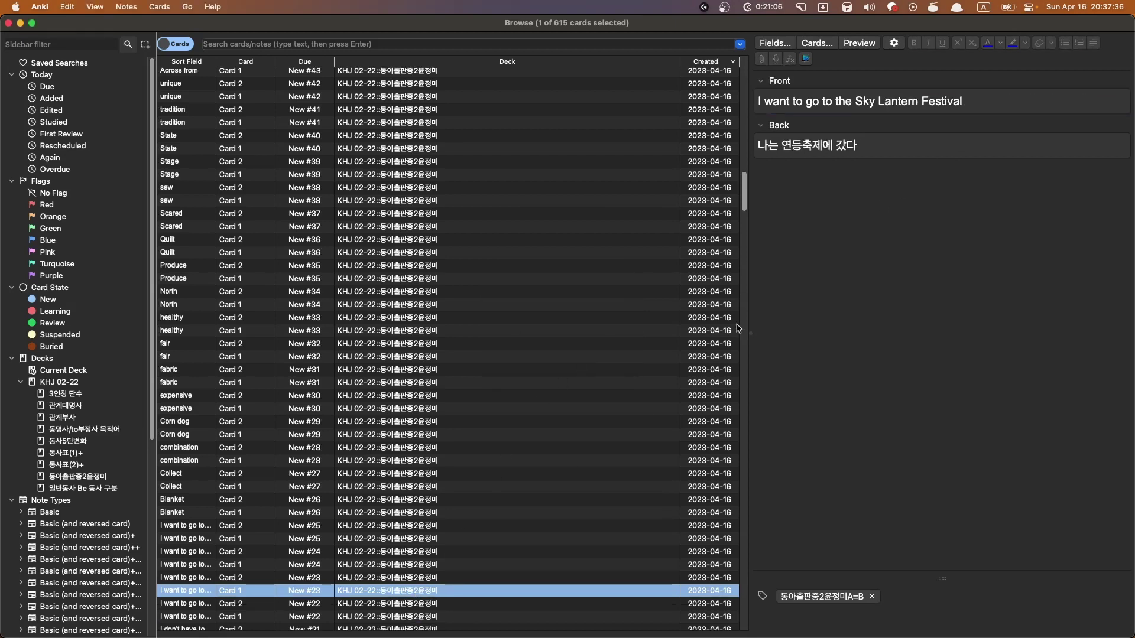
left_click(973, 110)
key("F5")
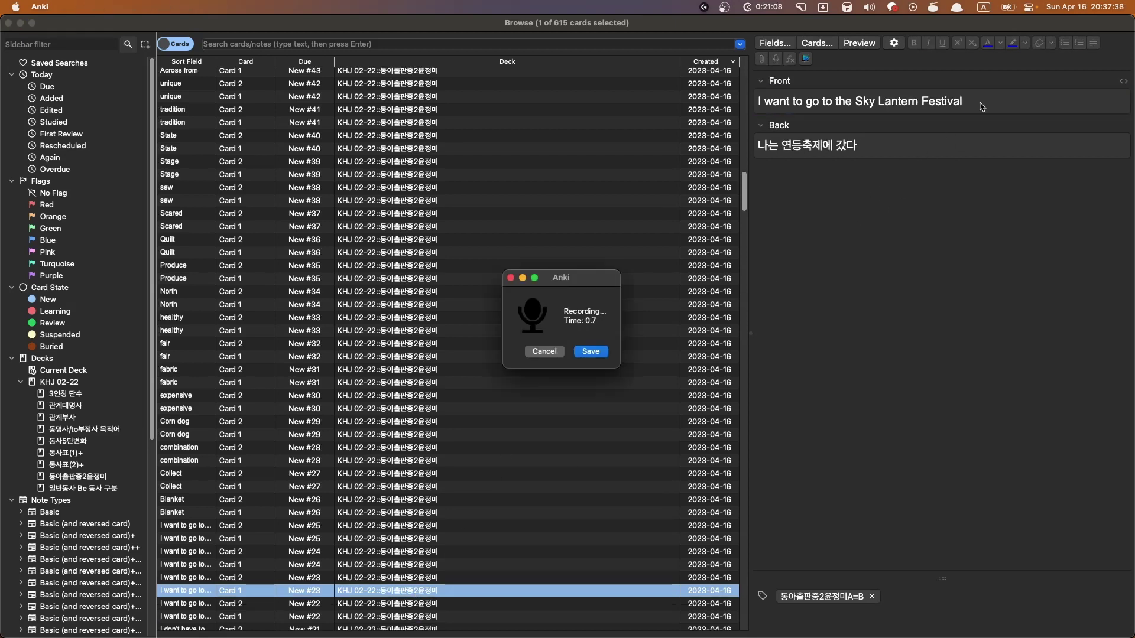
left_click(591, 351)
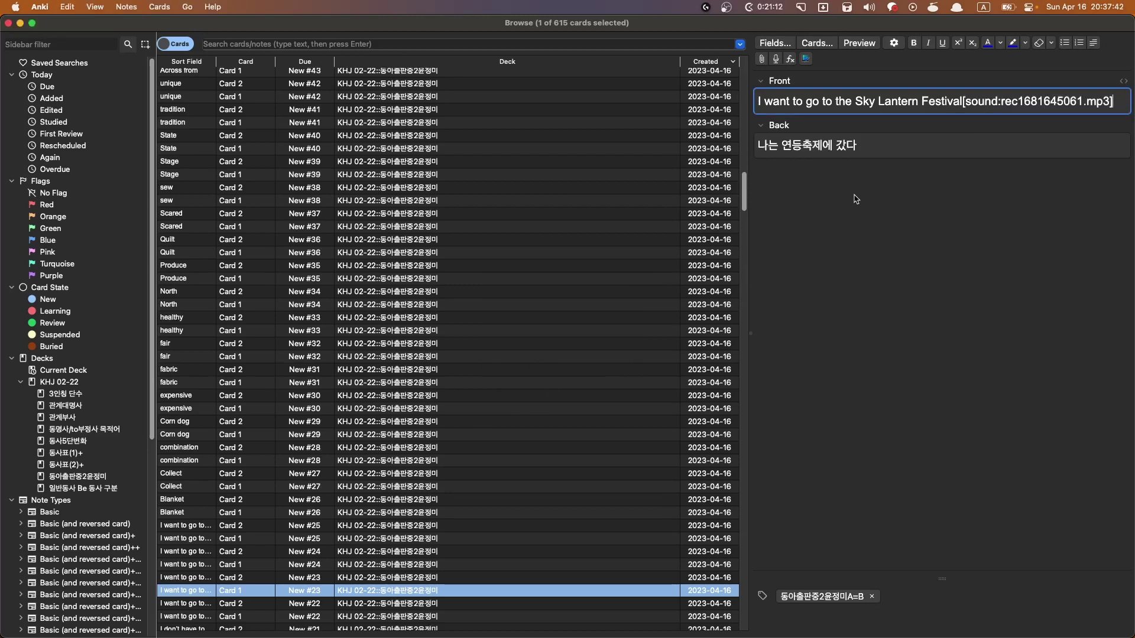
Copy "Sky Lantern" from the note's front and search Google for it in the Brave browser
left_click_drag(855, 104, 917, 107)
key("super+c")
key("alt+space")
type("d")
key("BackSpace")
key("super+v")
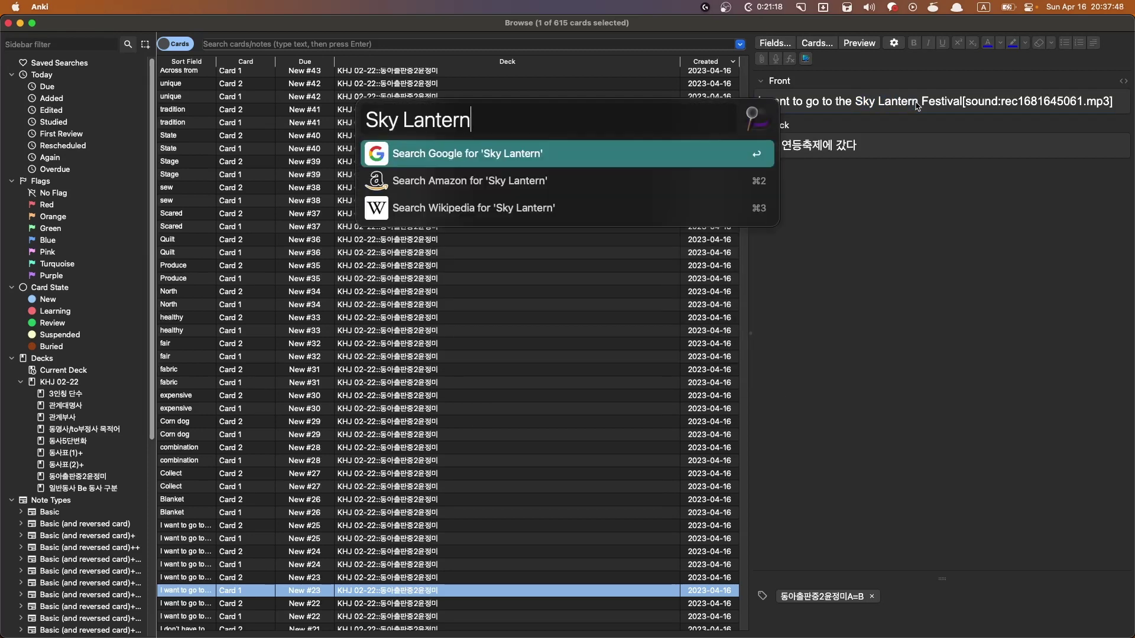
key("Return")
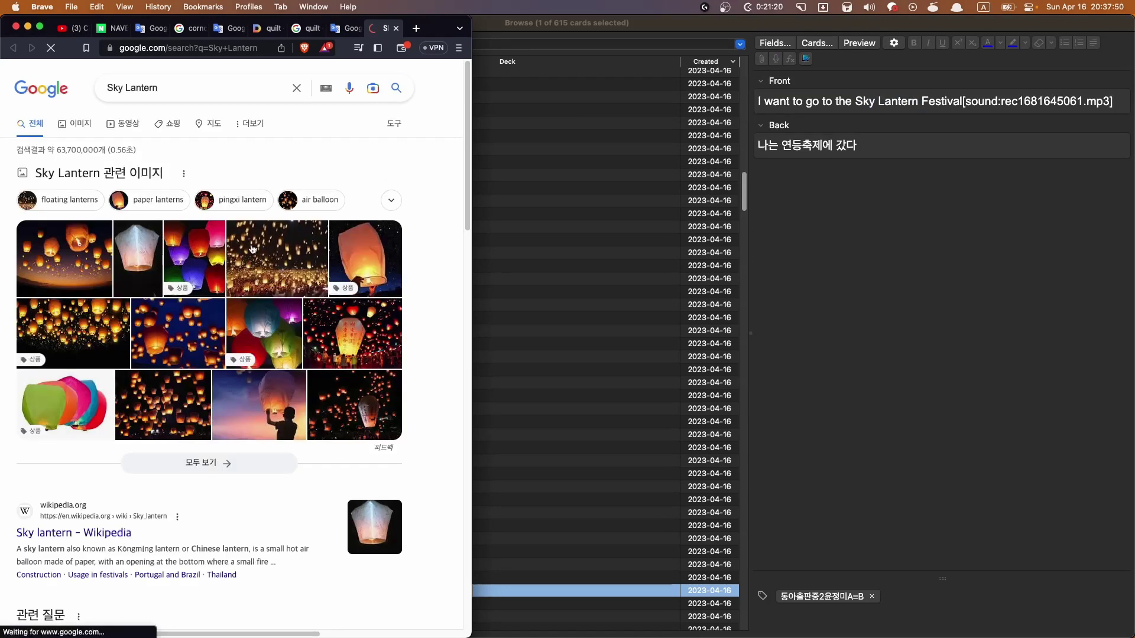
Return to Anki and record audio onto the front of the "I want to go to the Pumpkin Festival" note
left_click(867, 231)
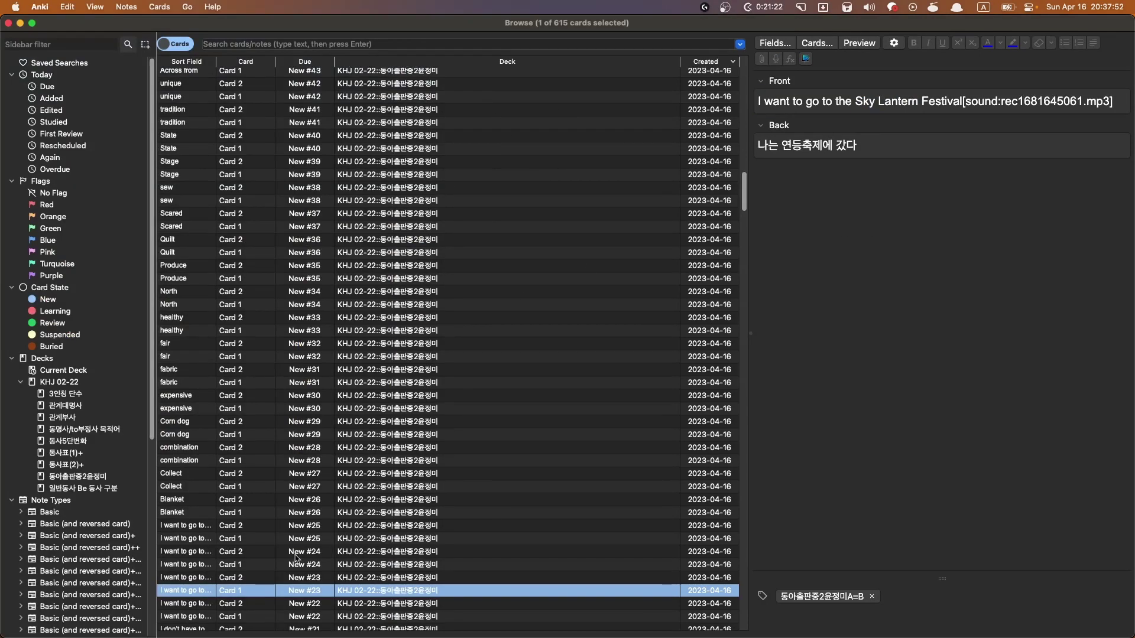
key("Up")
key("Up")
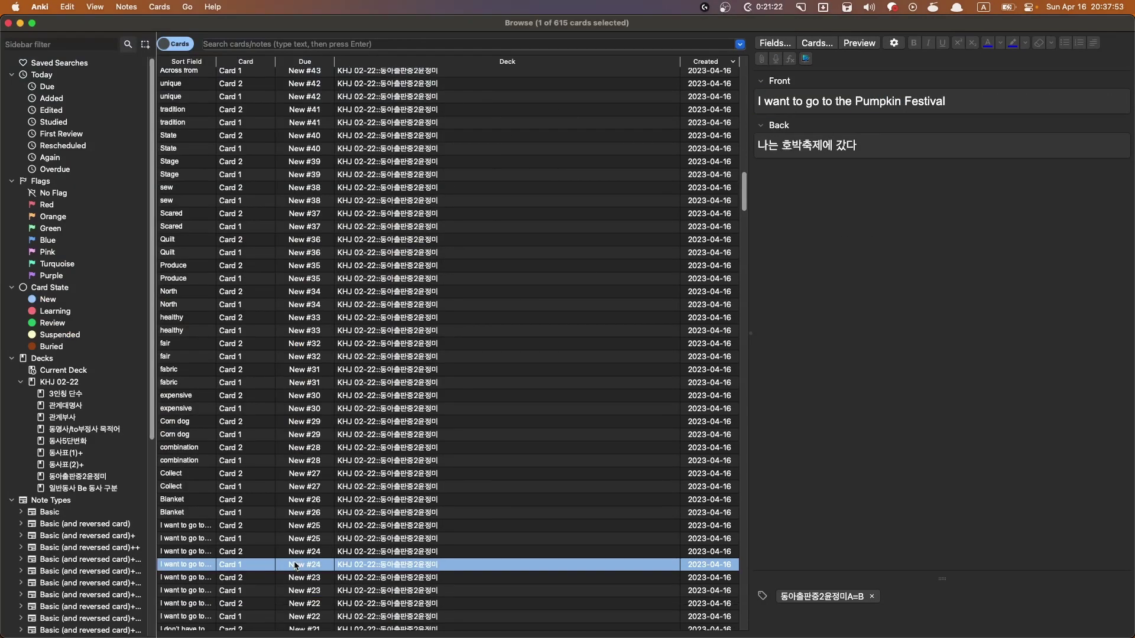
left_click(972, 109)
key("F5")
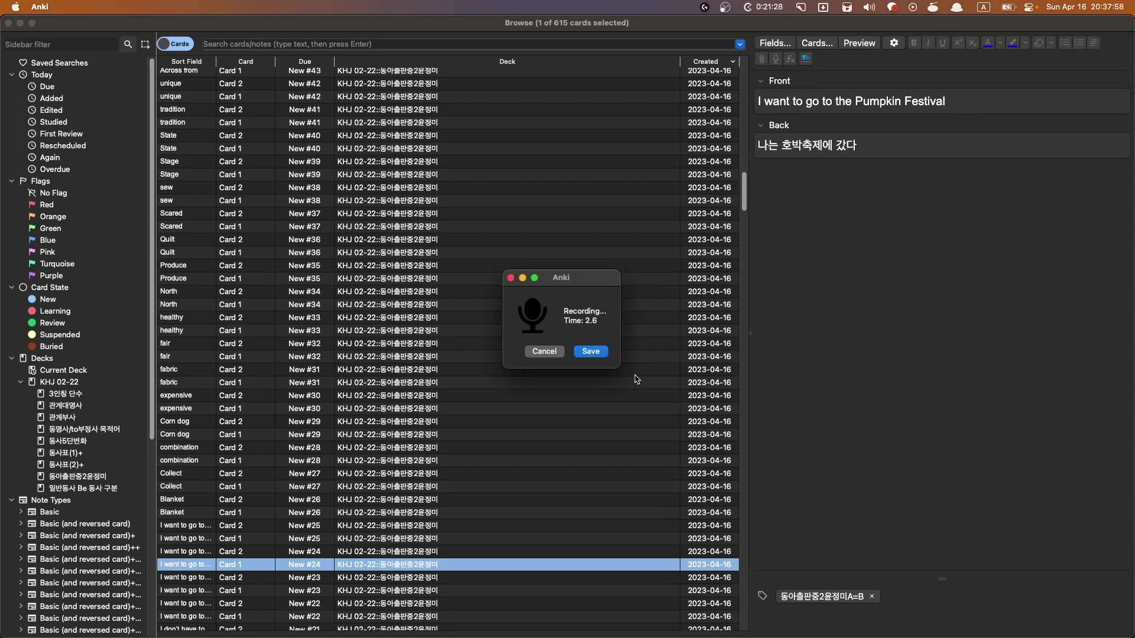
left_click(590, 351)
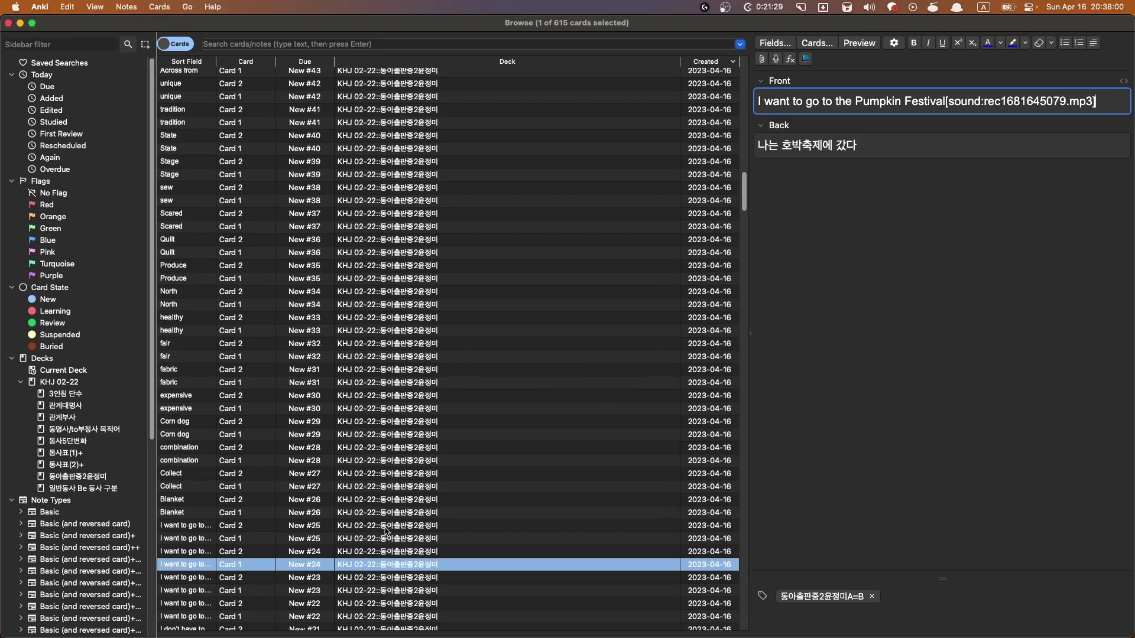
Try to record audio onto the front of the "I want to go to the Sancheoneo Ice Festival" note
left_click(385, 539)
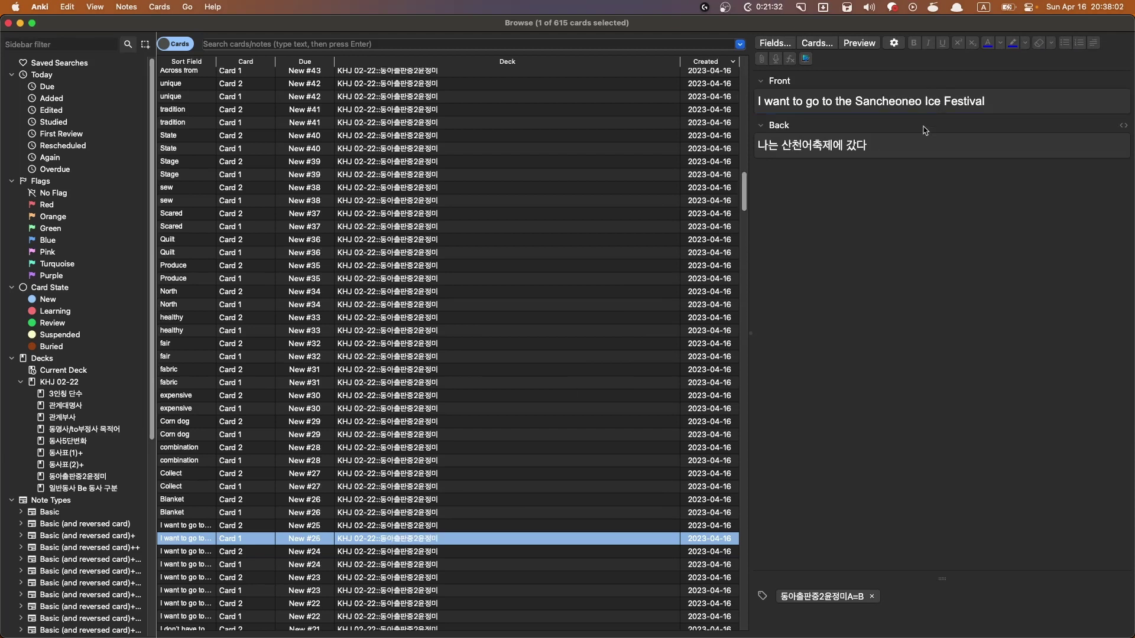
left_click(1017, 110)
key("F5")
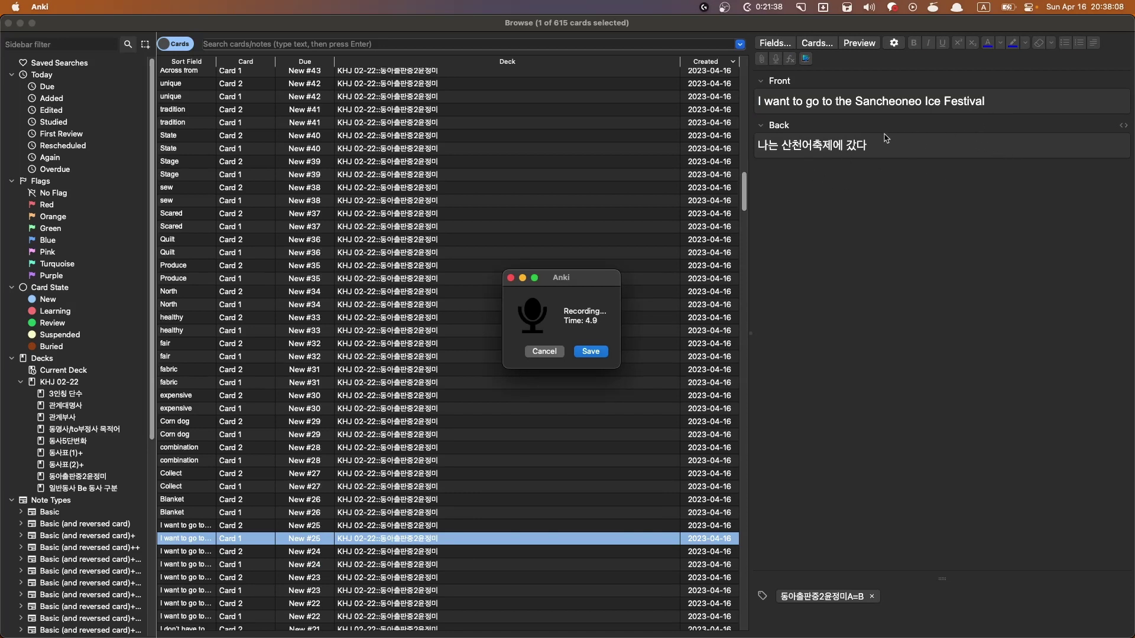
left_click(545, 351)
Search Google for "Sancheoneo Ice Festival" from the note's front in the Brave browser, then close the results page
double_click(879, 103)
left_click(921, 102)
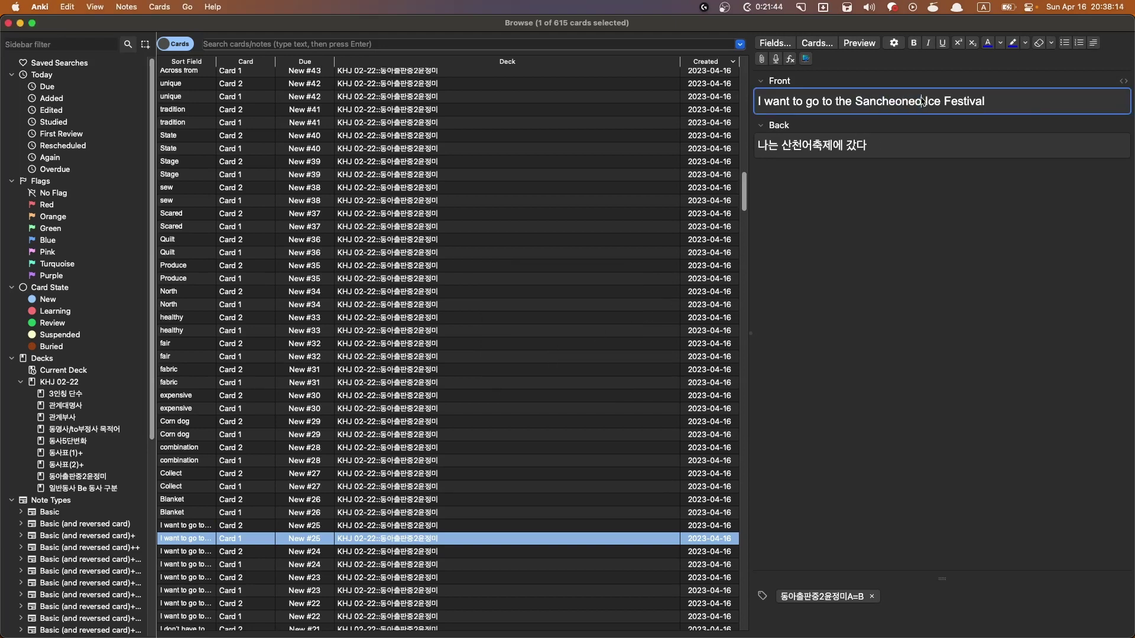
left_click_drag(857, 100, 965, 102)
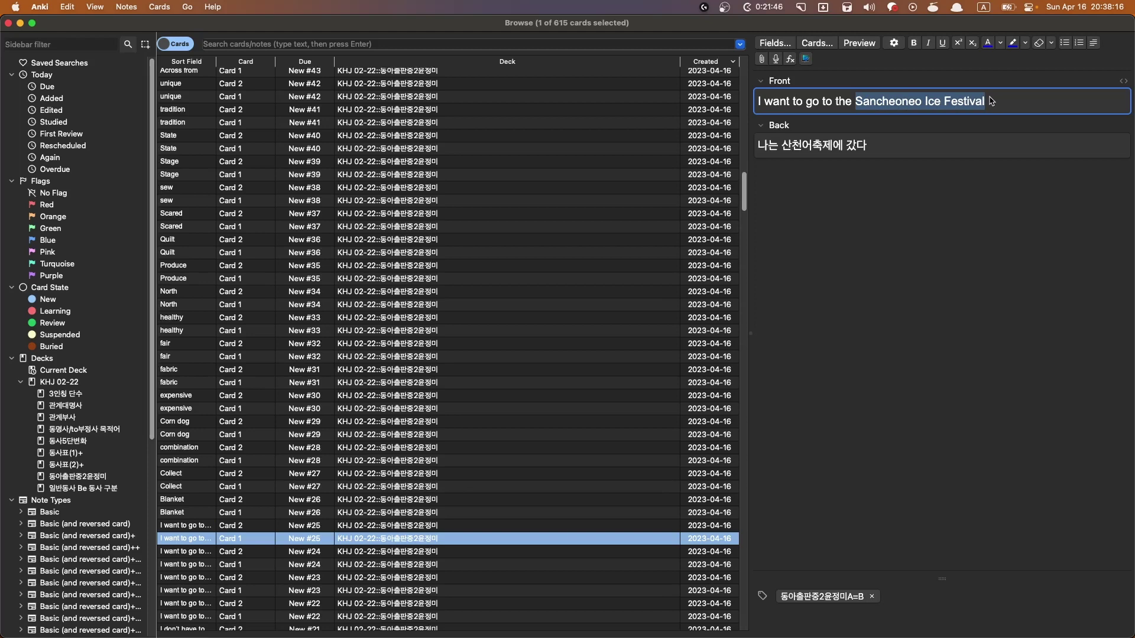
key("alt+space")
key("Return")
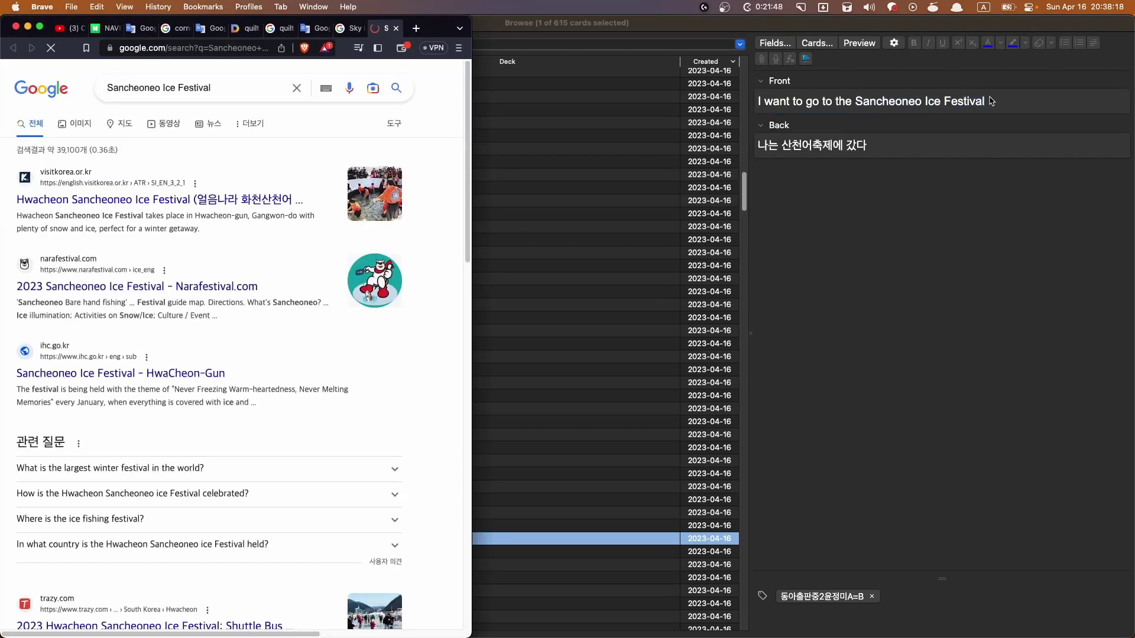
key("super+w")
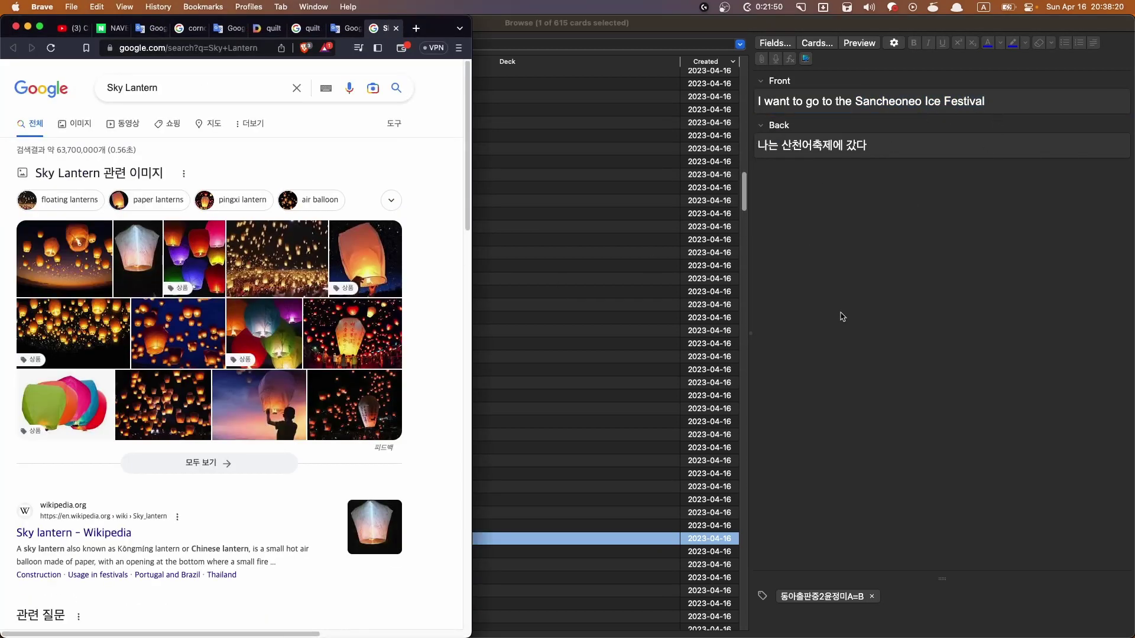
Return to Anki and record audio onto the front of the "I want to go to the Sancheoneo Ice Festival" note
left_click(827, 314)
left_click(1008, 106)
key("F5")
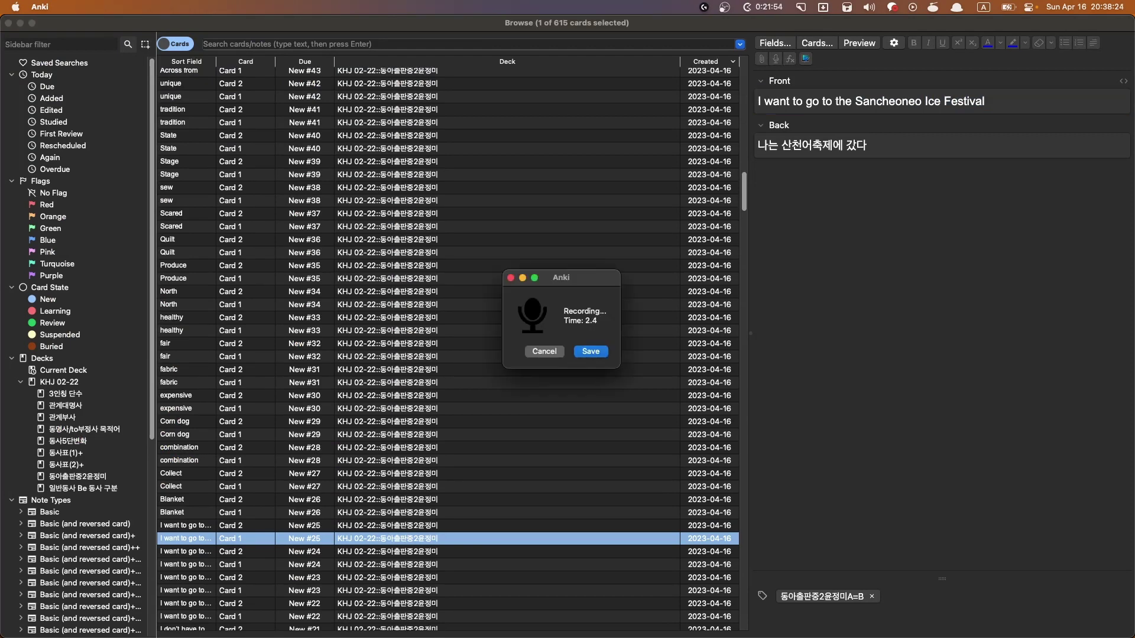
left_click(590, 351)
Record audio onto the front of the "Blanket" note
left_click(424, 514)
left_click(834, 107)
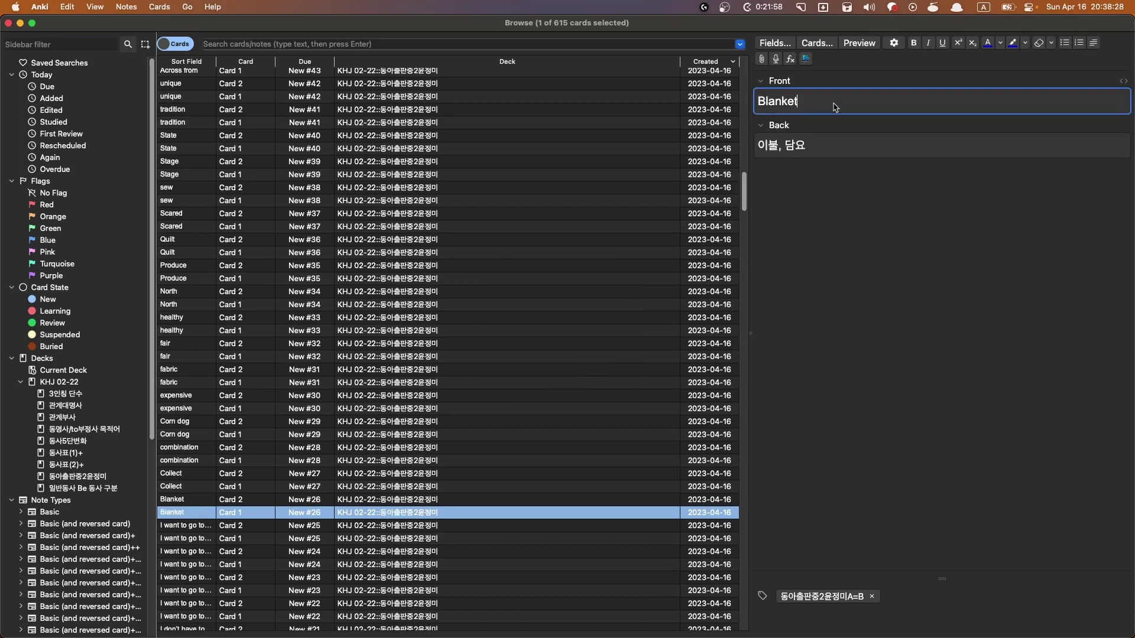
key("F5")
left_click(591, 352)
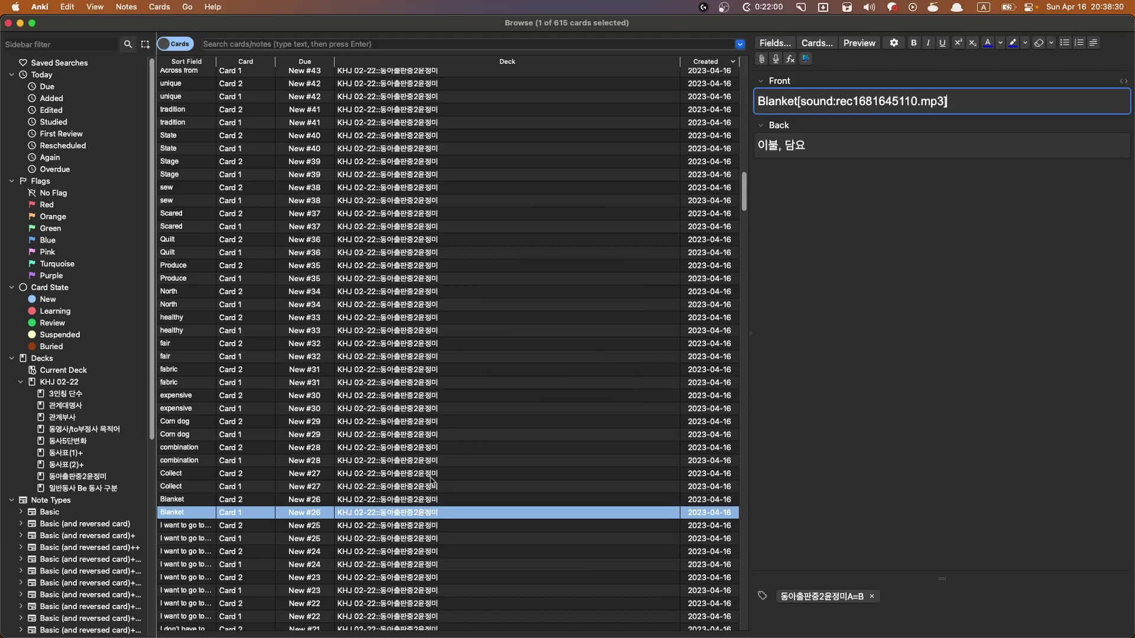
Record audio onto the front of the "Collect" note
left_click(427, 486)
left_click(820, 105)
key("F5")
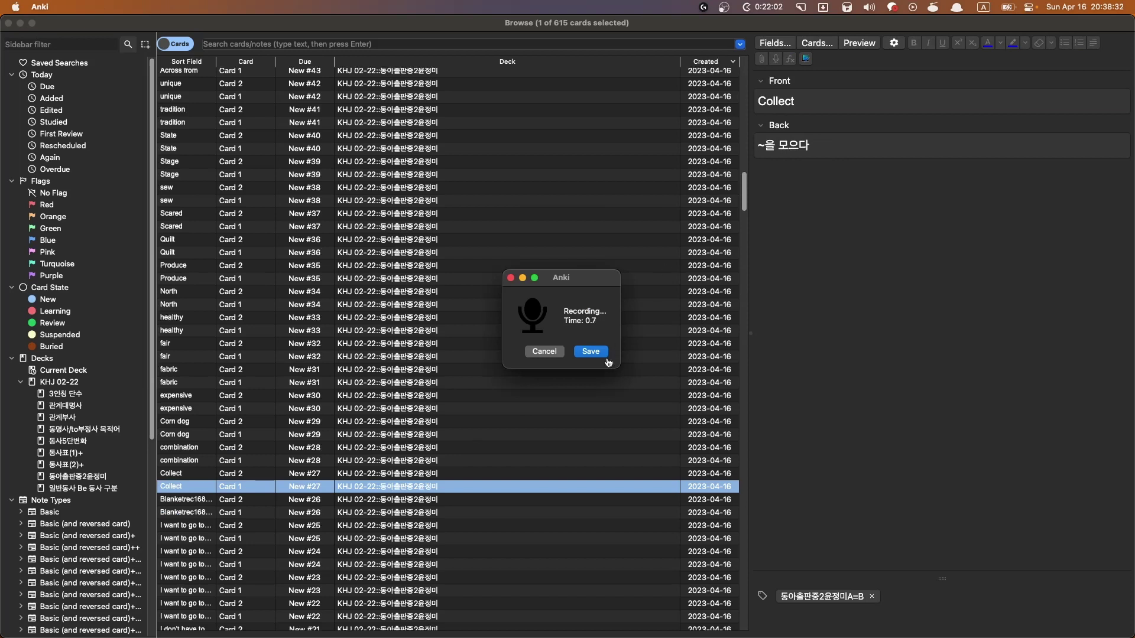
left_click(590, 351)
Record audio onto the front of the "combination" note
left_click(427, 460)
left_click(867, 105)
key("F5")
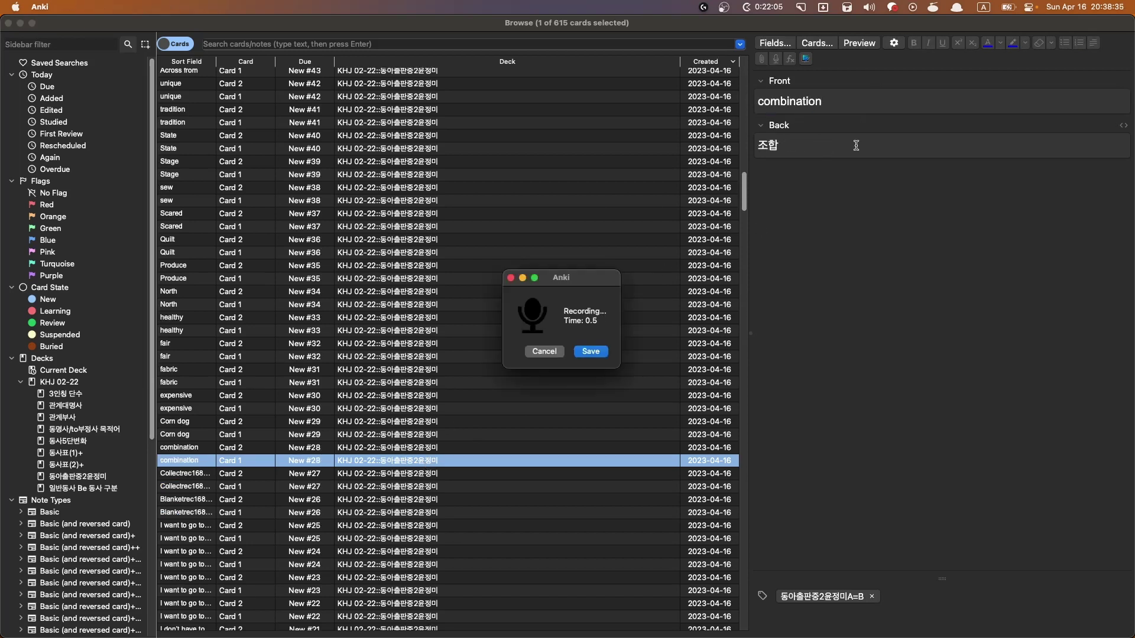
left_click(590, 352)
Record audio onto the front of the "Corn dog" note
left_click(440, 433)
left_click(820, 105)
key("F5")
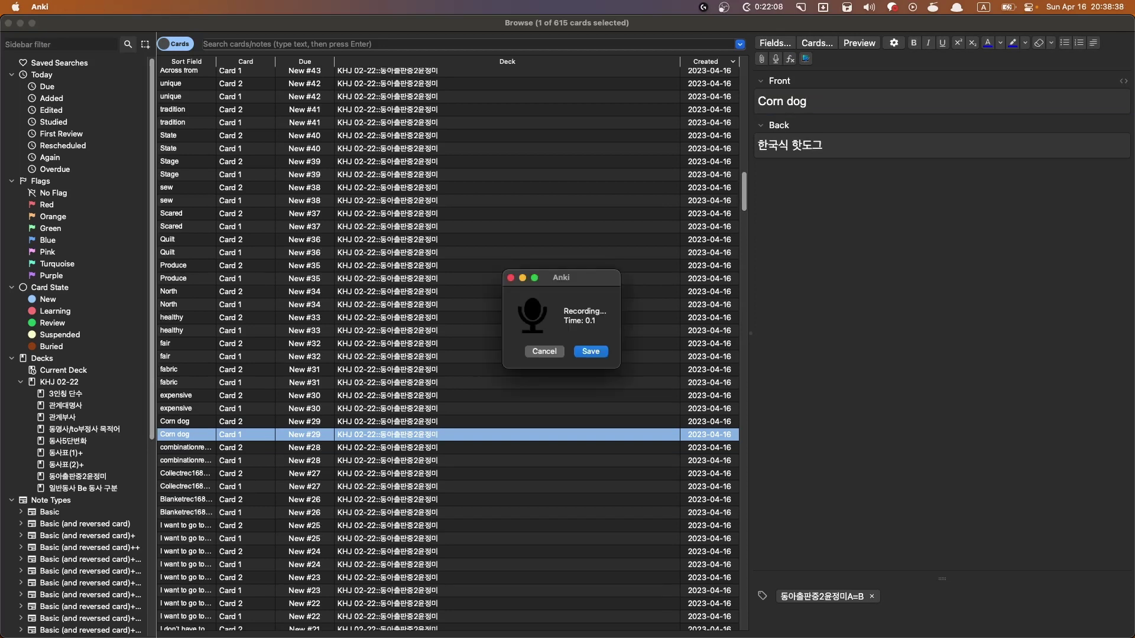
left_click(590, 351)
Record audio onto the front of the "expensive" note
left_click(459, 404)
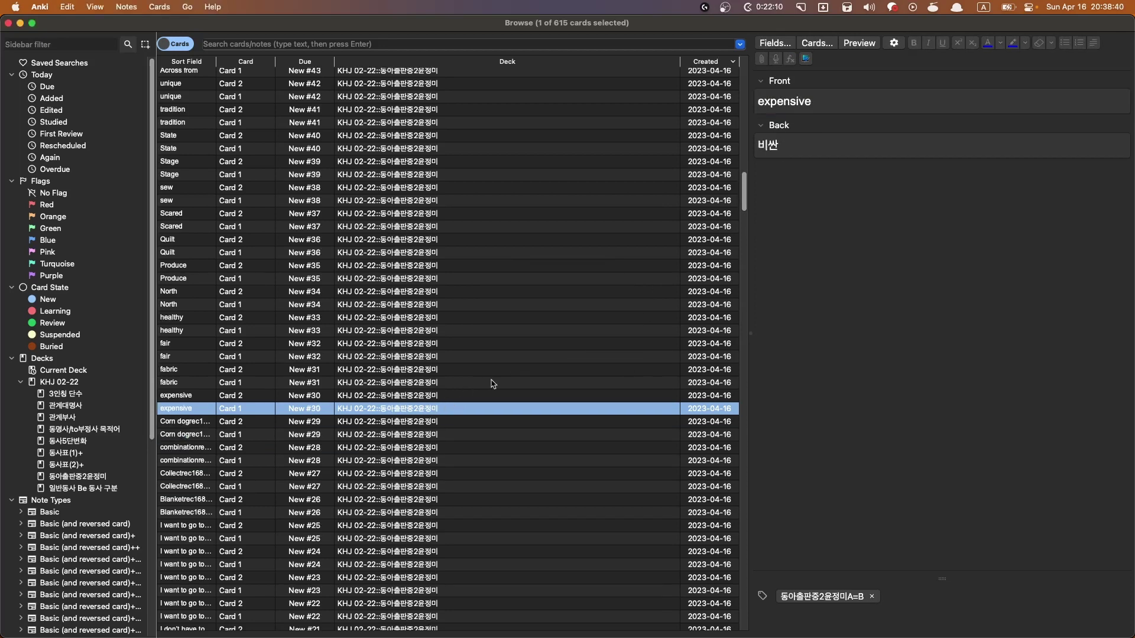
left_click(827, 108)
key("F5")
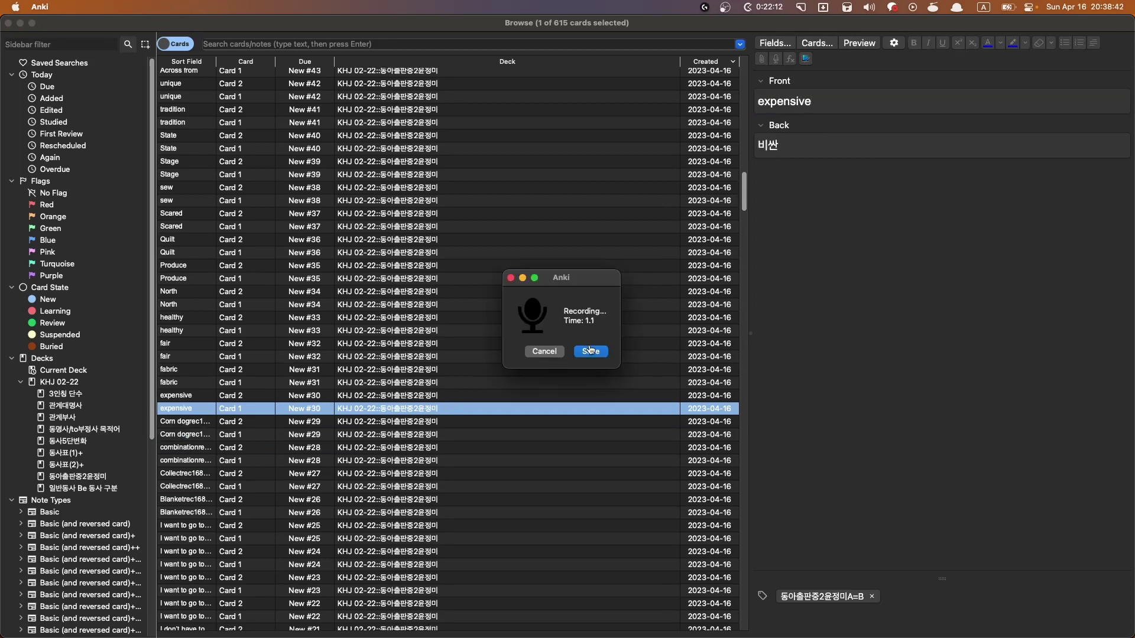
left_click(578, 353)
Record audio onto the front of the "fabric" note
left_click(539, 382)
left_click(789, 112)
key("F5")
left_click(591, 352)
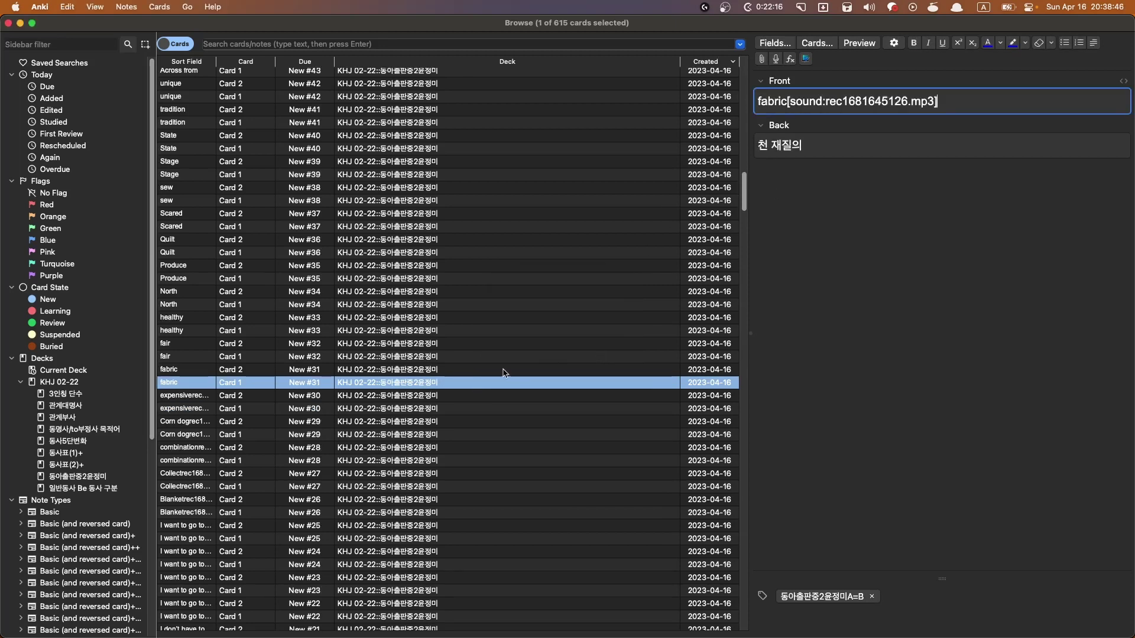
Record audio onto the front of the "fair" note
left_click(464, 357)
left_click(832, 110)
key("F5")
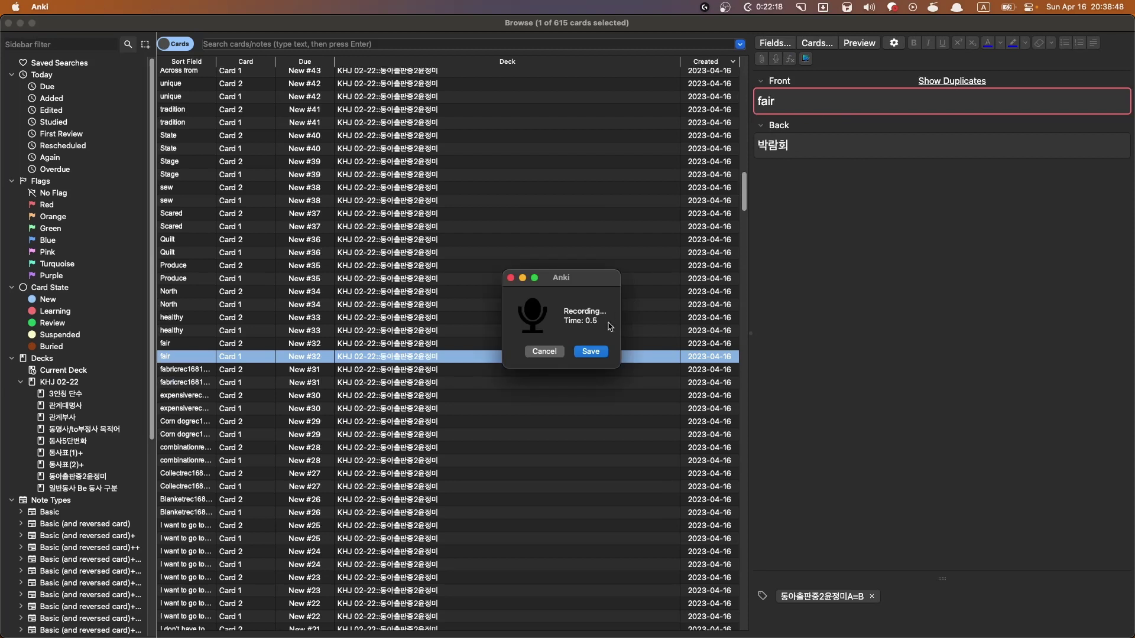
left_click(591, 352)
Record audio onto the front of the "healthy" note
left_click(452, 335)
left_click(839, 103)
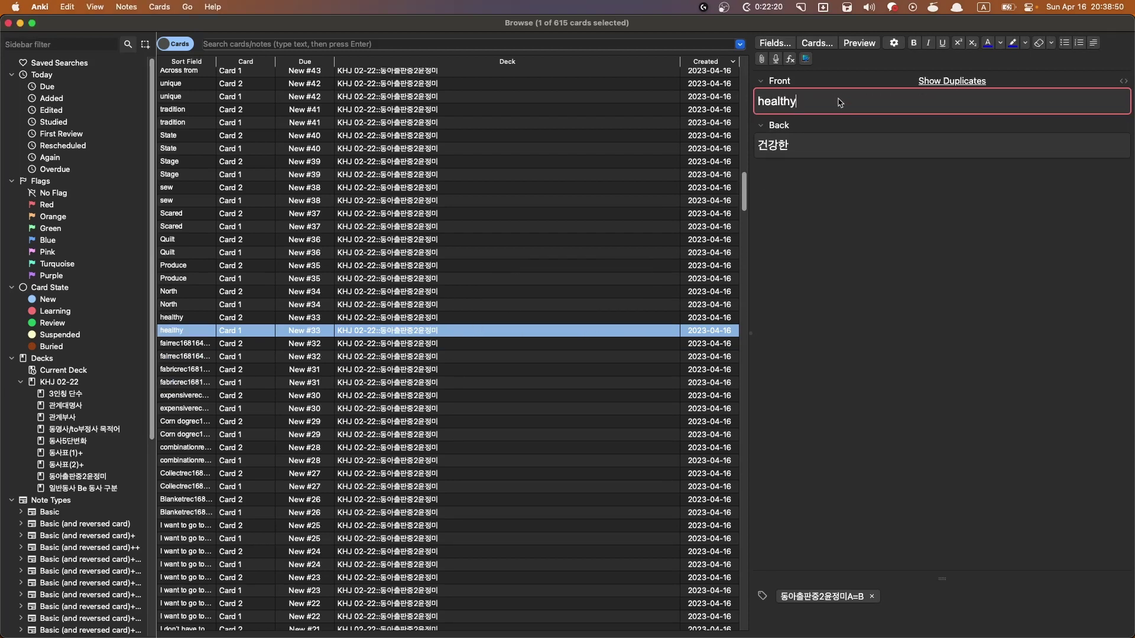
key("F5")
left_click(591, 353)
Record audio onto the front of the "North" note
left_click(463, 305)
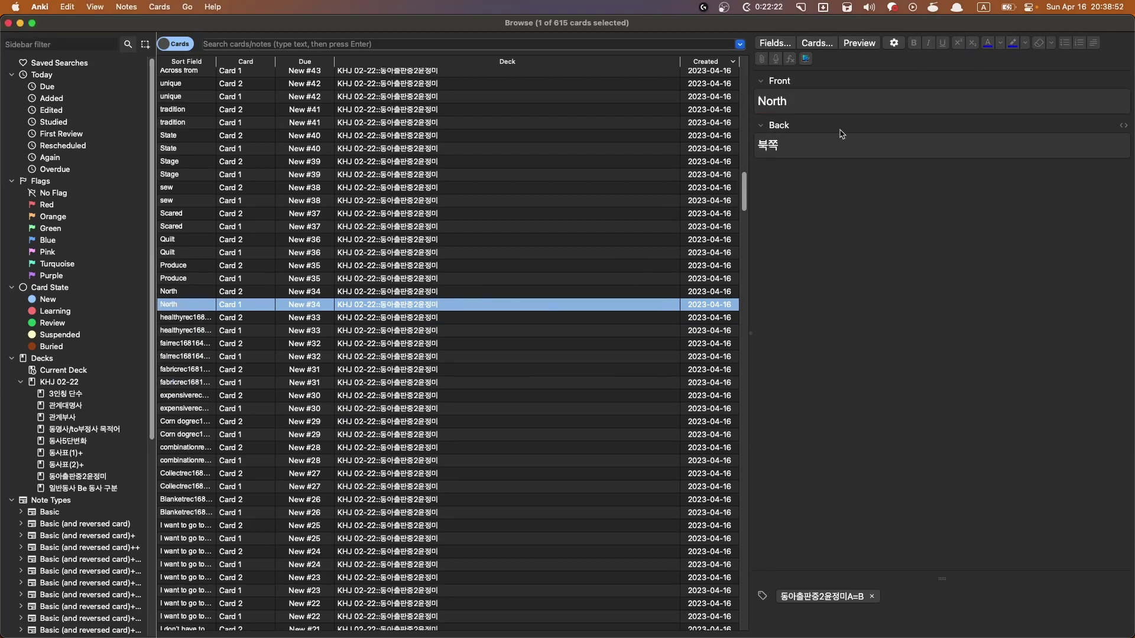
left_click(849, 94)
key("F5")
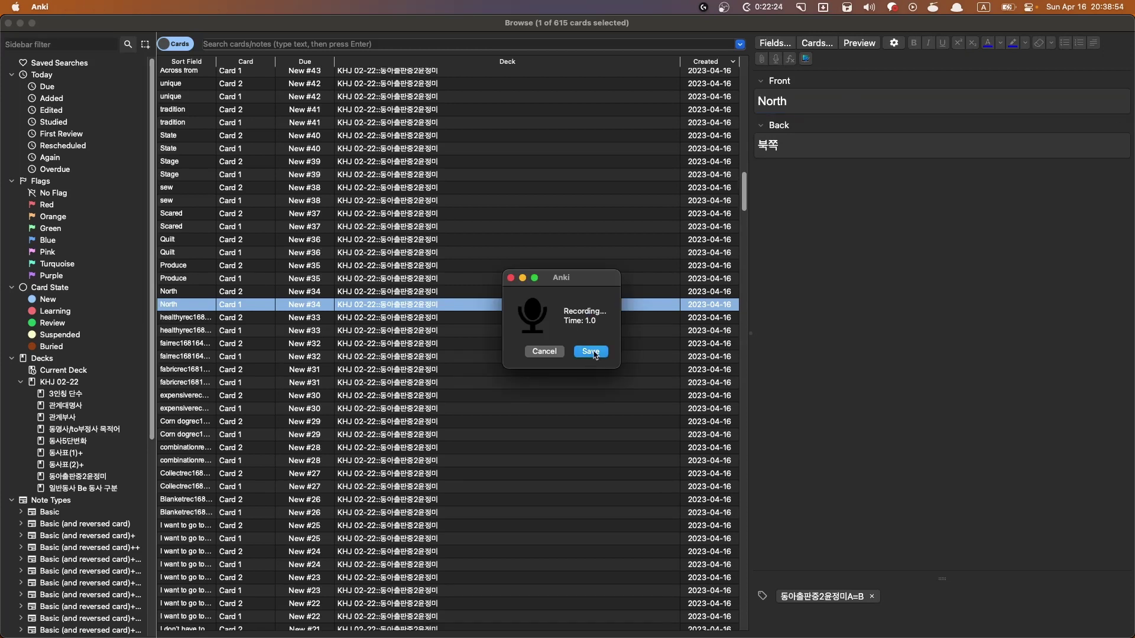
left_click(591, 352)
Record audio onto the front of the "Produce" note
left_click(464, 278)
left_click(842, 103)
key("F5")
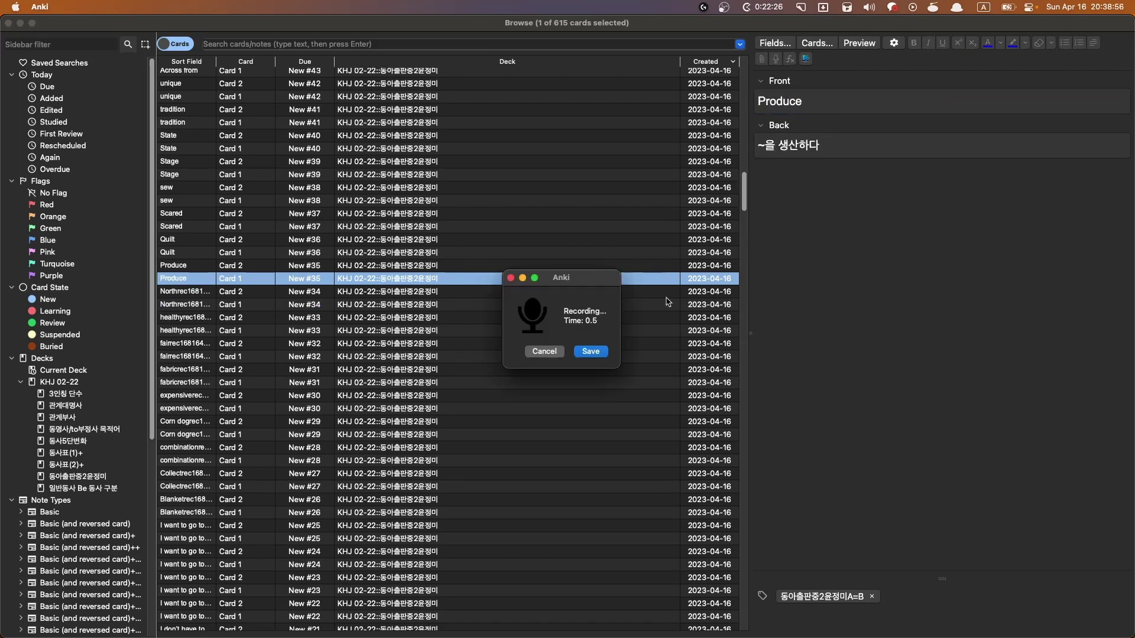
left_click(604, 353)
Record audio onto the front of the "Quilt" note
left_click(464, 252)
left_click(842, 102)
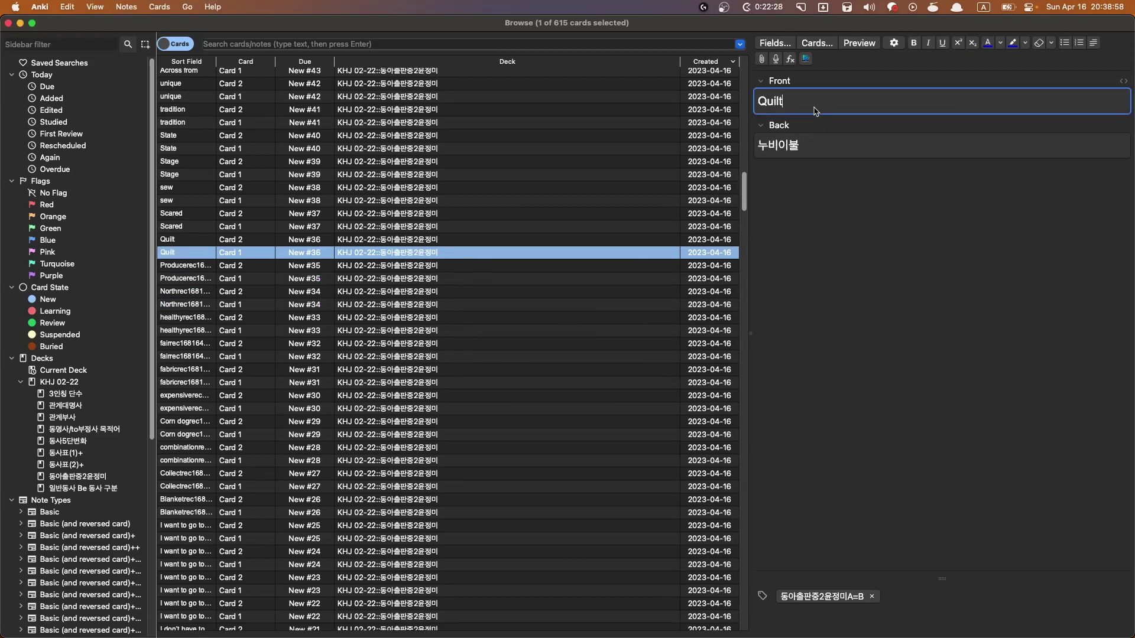
key("F5")
left_click(604, 351)
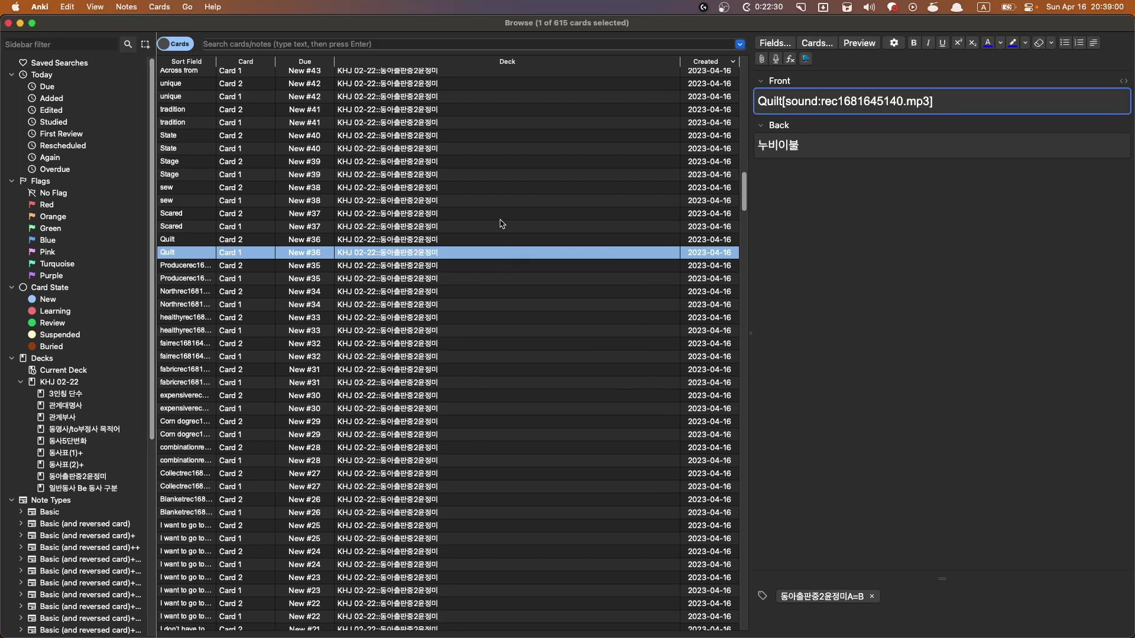
Record audio onto the front of the "Scared" note
left_click(481, 227)
left_click(834, 100)
key("F5")
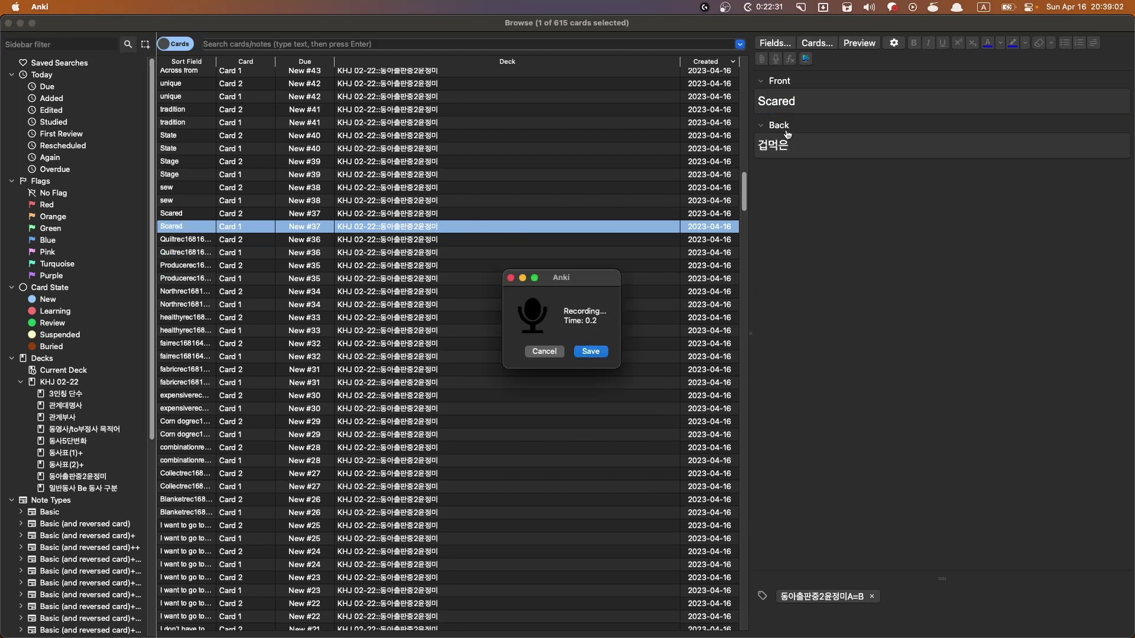
left_click(604, 352)
Record audio onto the front of the "sew" note
left_click(471, 205)
left_click(814, 103)
key("F5")
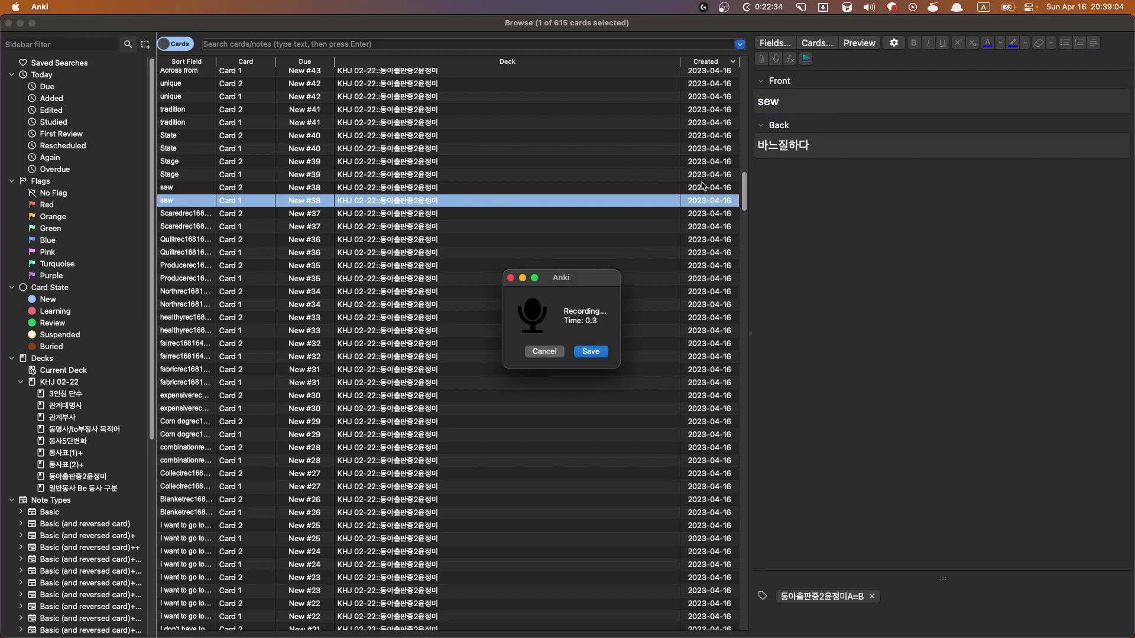
left_click(588, 353)
Record audio onto the front of the "Stage" note
left_click(455, 174)
left_click(834, 106)
key("F5")
left_click(591, 351)
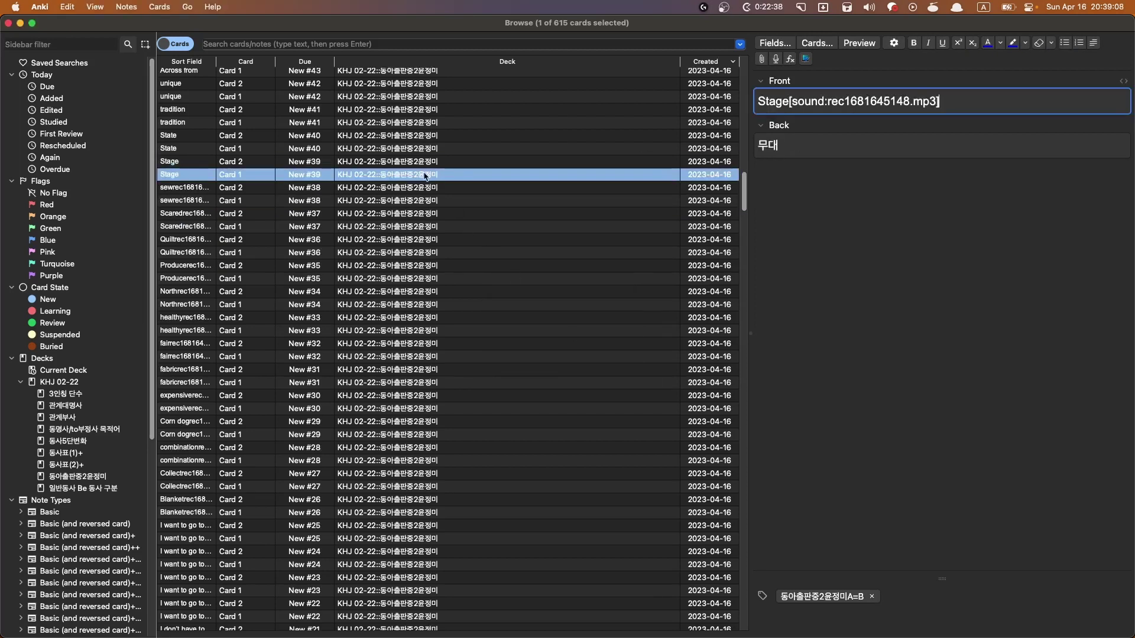
Record audio onto the front of the "State" note
left_click(529, 148)
left_click(819, 105)
key("F5")
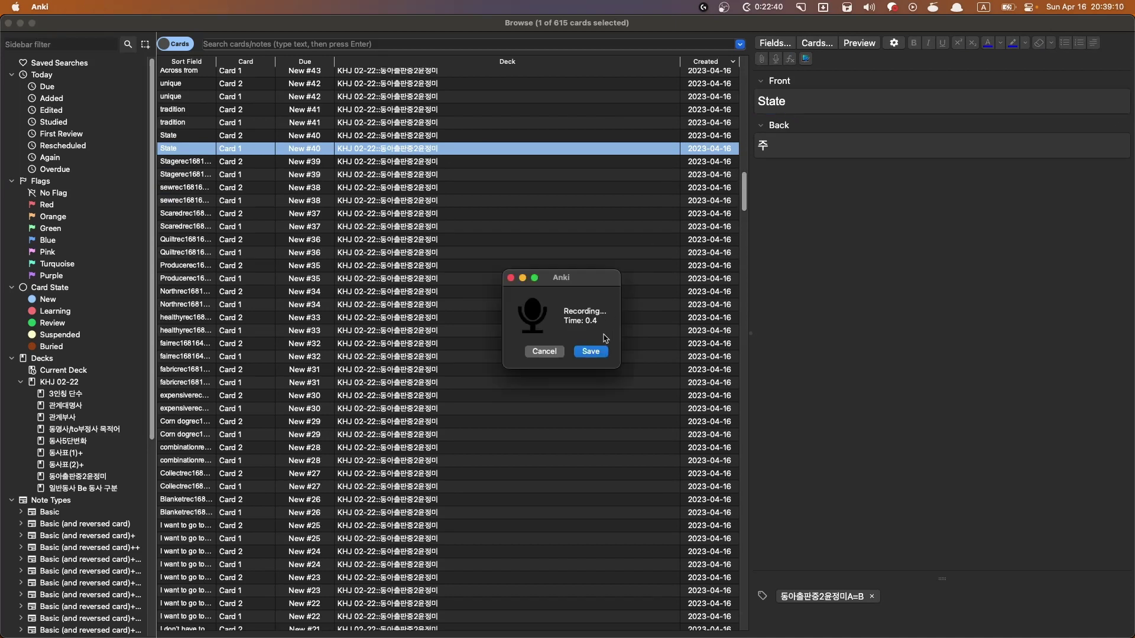
left_click(591, 351)
Record audio onto the front of the "tradition" note
left_click(464, 123)
left_click(823, 105)
key("F5")
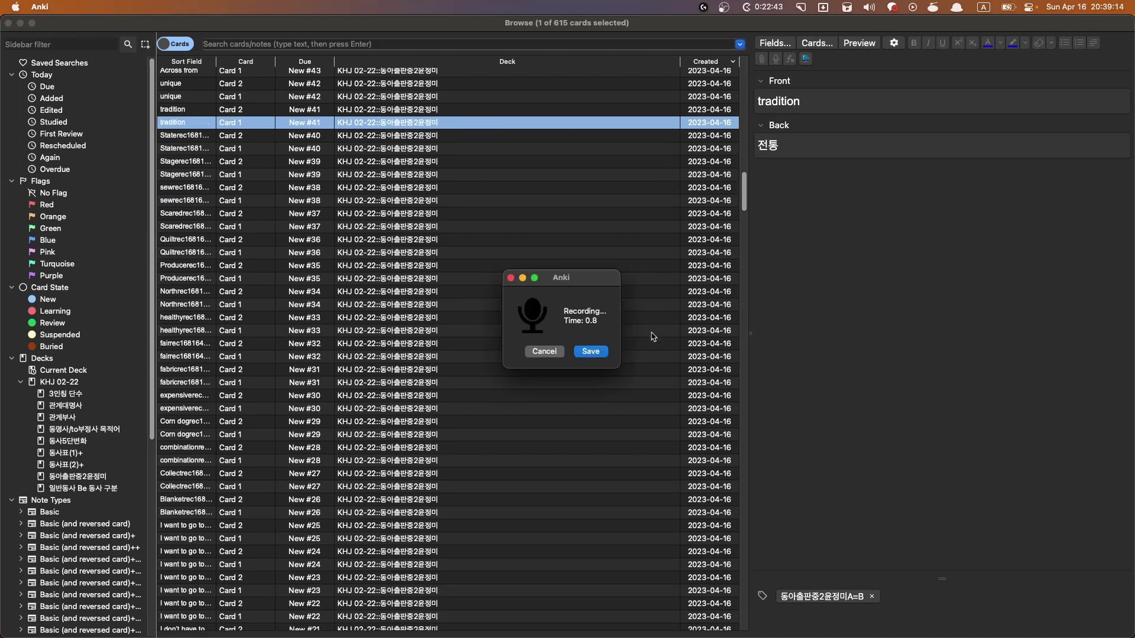
left_click(590, 351)
Record audio onto the front of the "unique" note
scroll(553, 333, "up", 10)
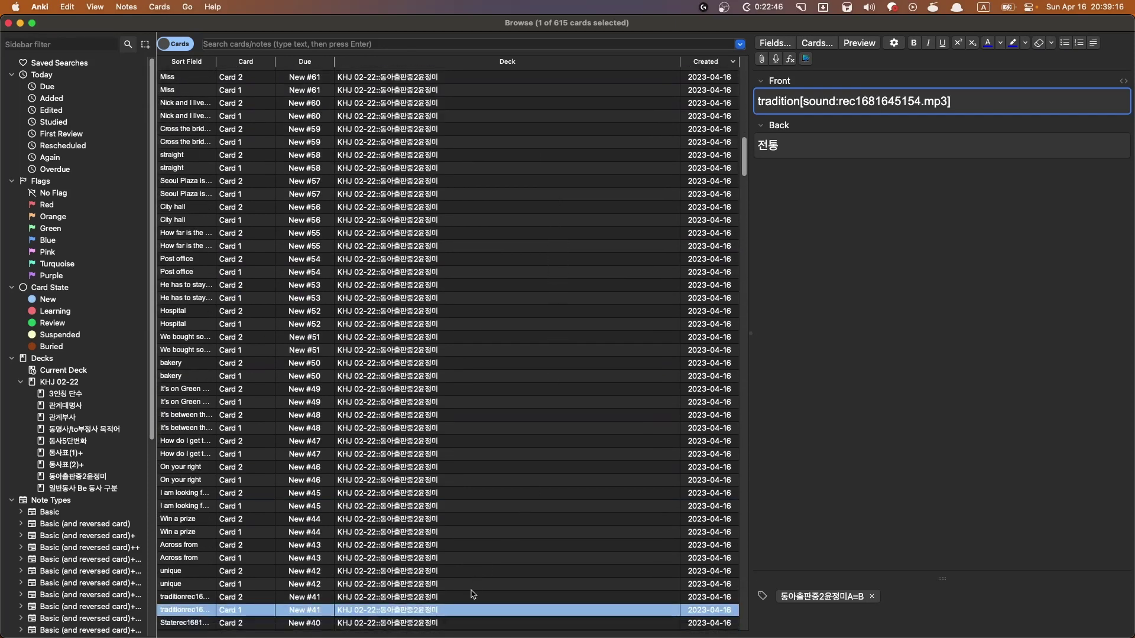
left_click(471, 585)
left_click(840, 103)
key("F5")
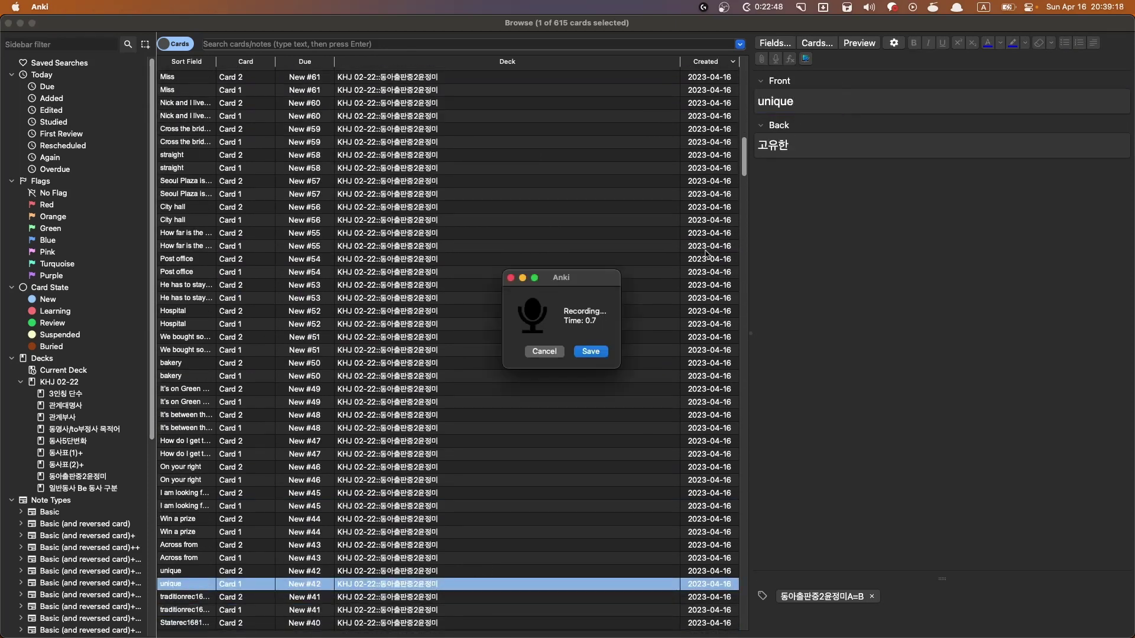
left_click(591, 351)
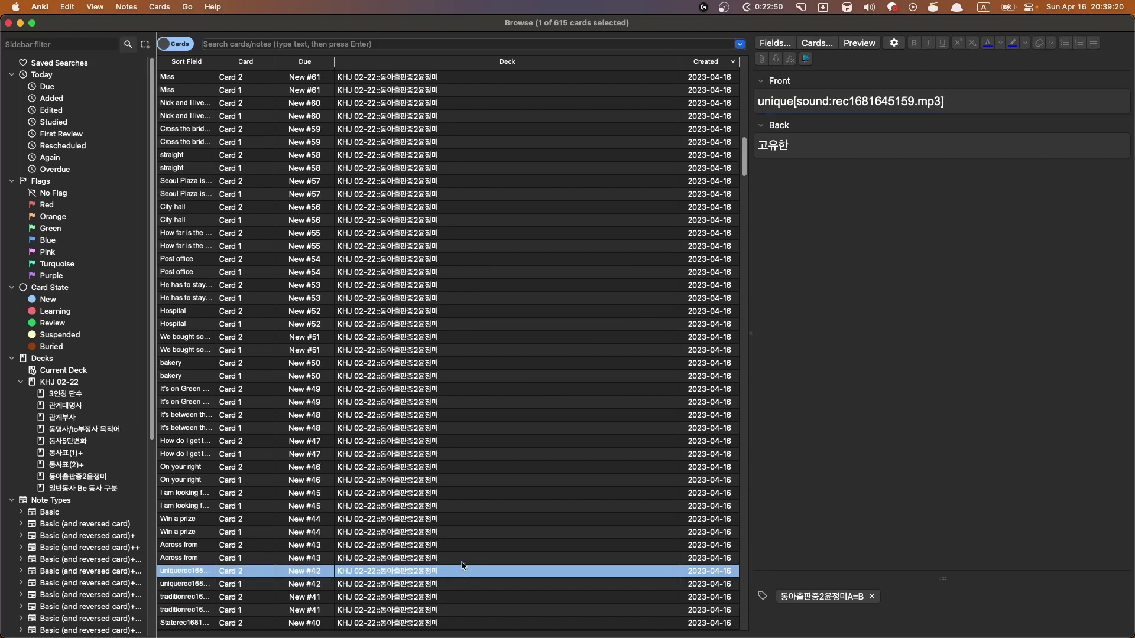
Record audio onto the front of the "Across from" note
left_click(471, 558)
left_click(854, 107)
key("F5")
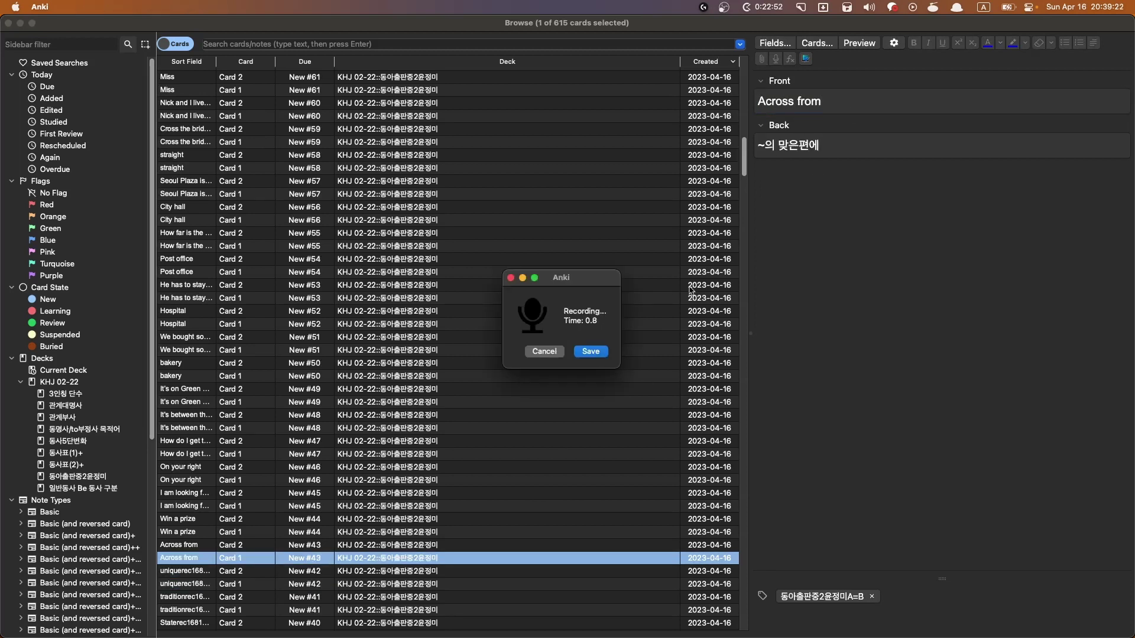
left_click(590, 351)
Record audio onto the front of the "Win a prize" note, discarding the first take
left_click(441, 533)
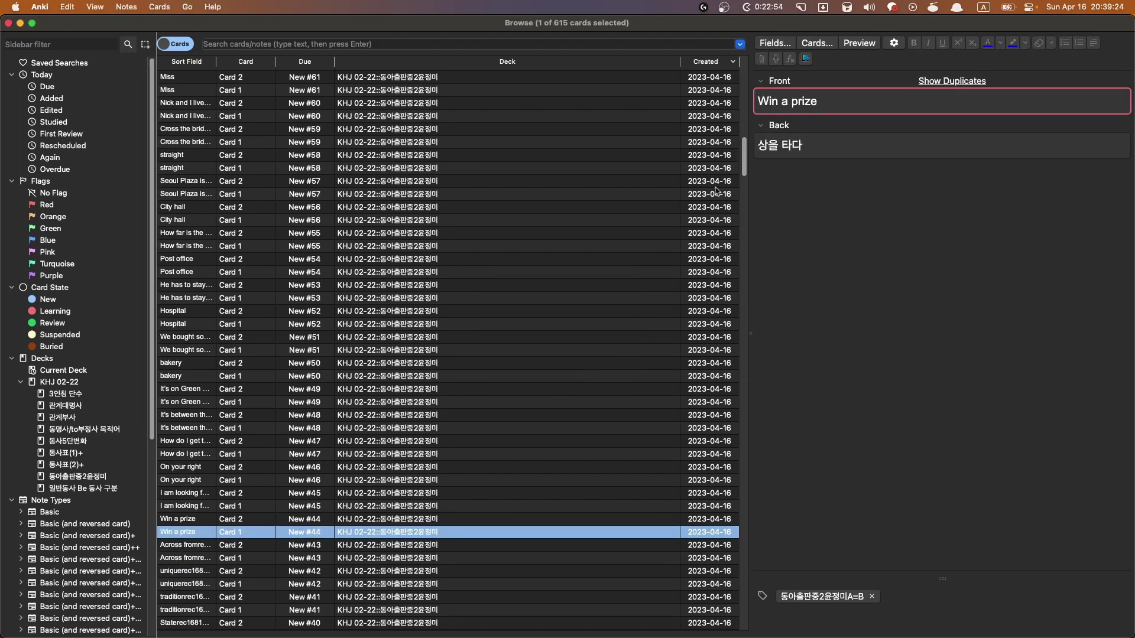
key("F5")
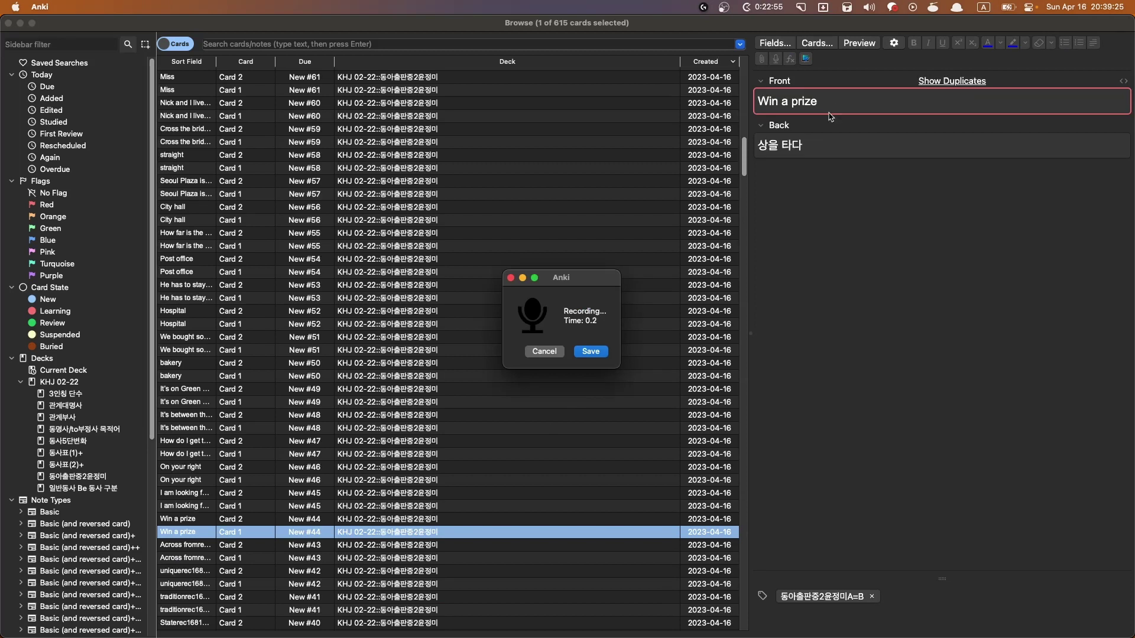
left_click(545, 351)
left_click(793, 143)
key("F5")
left_click(591, 351)
Record audio onto the front of the "I am looking for the Star Mall" note
left_click(477, 506)
left_click(926, 107)
key("F5")
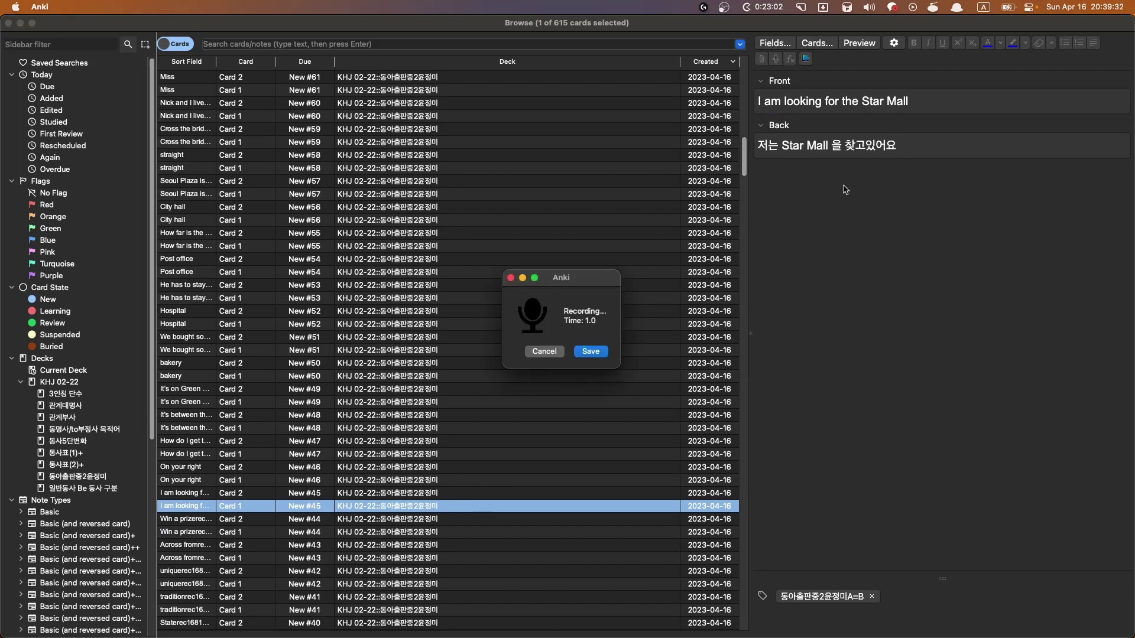
left_click(603, 352)
Record audio onto the front of the "On your right" note
left_click(459, 480)
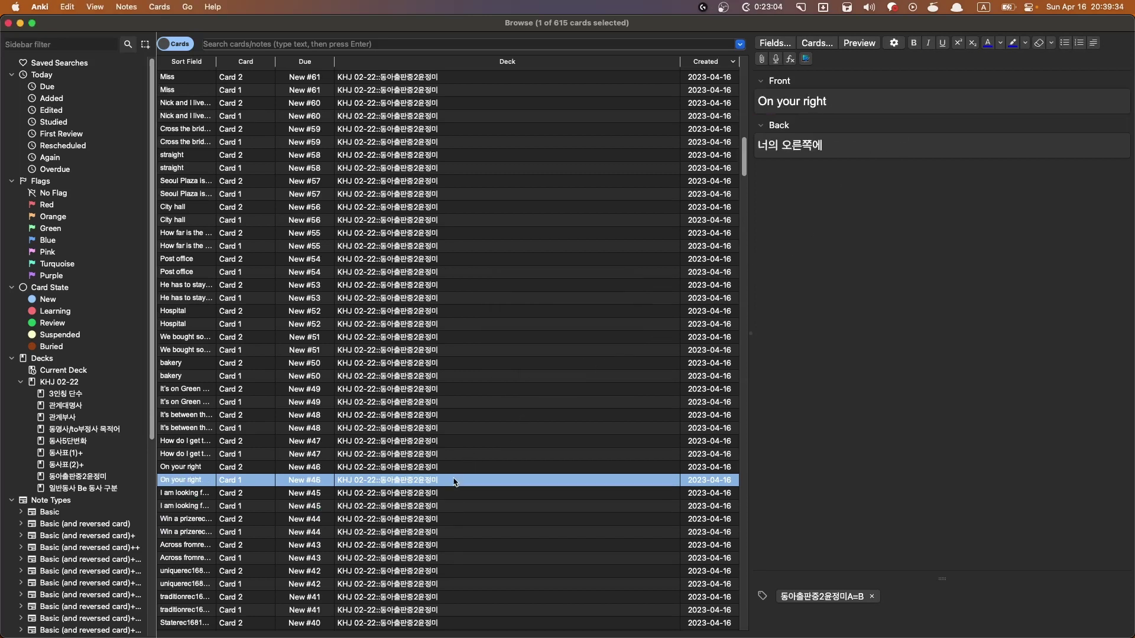
left_click(860, 104)
key("F5")
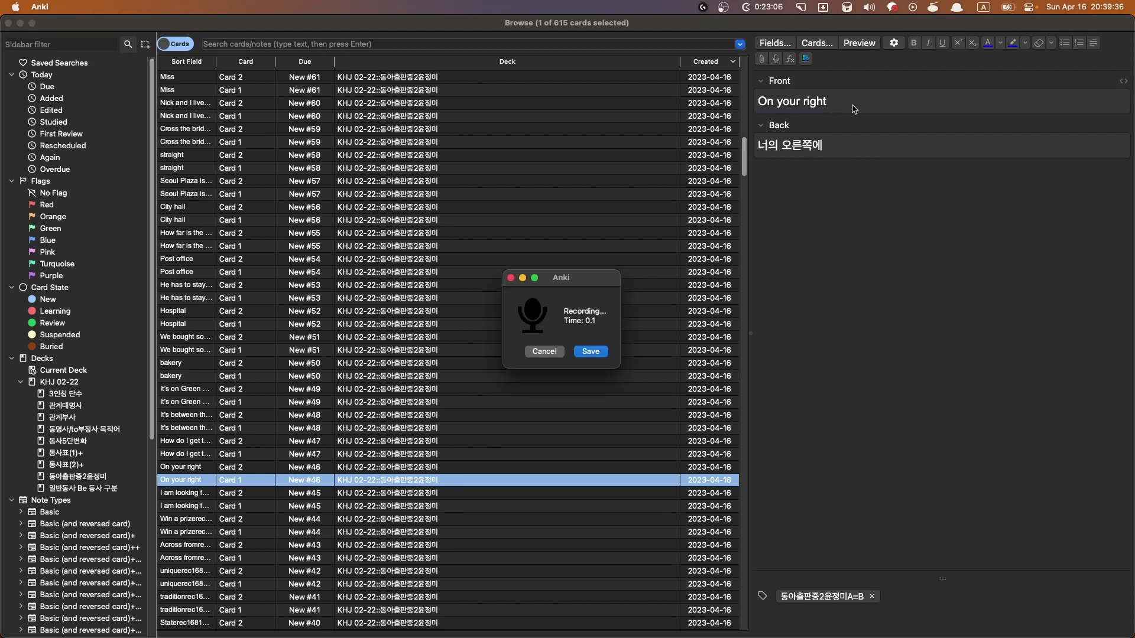
left_click(589, 353)
Record audio onto the front of the "How do I get to the police station?" note
left_click(496, 453)
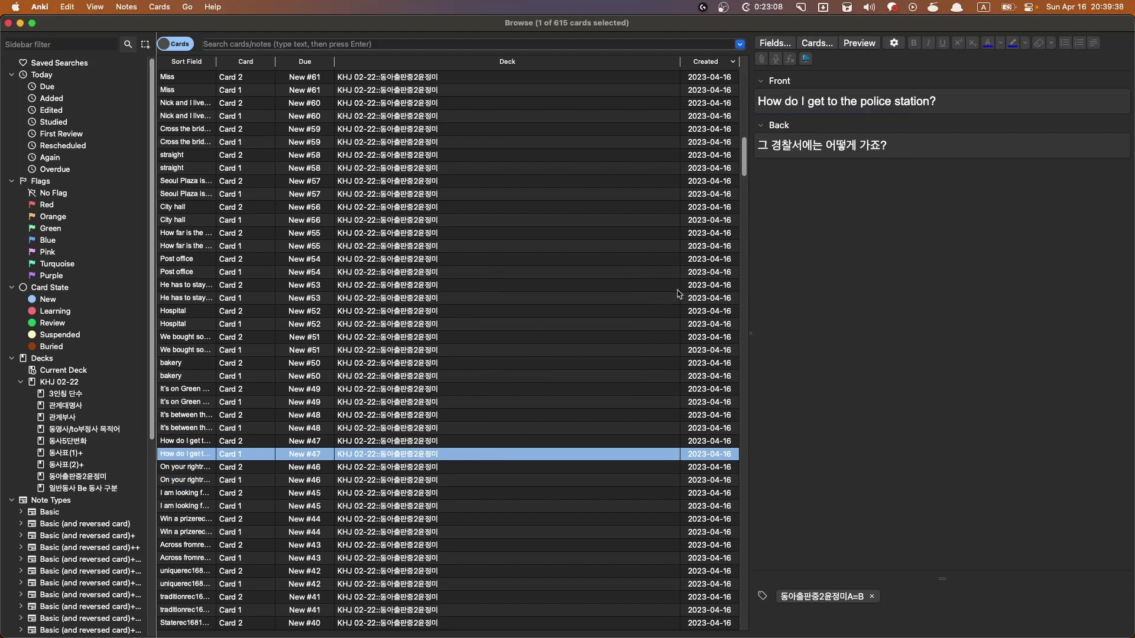
left_click(964, 111)
key("F5")
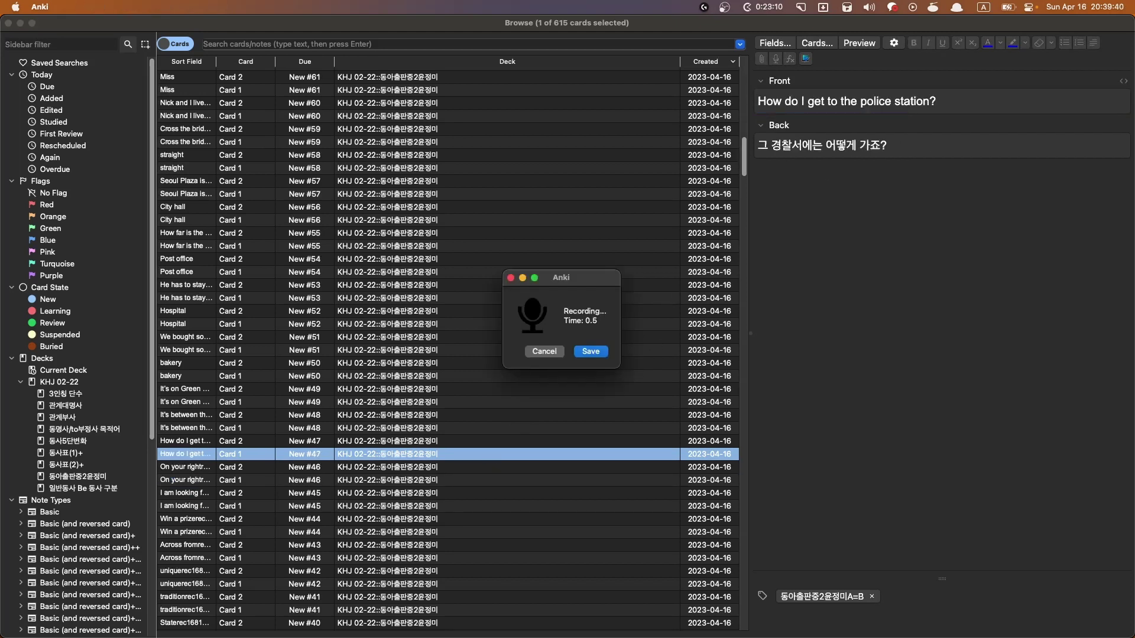
left_click(591, 351)
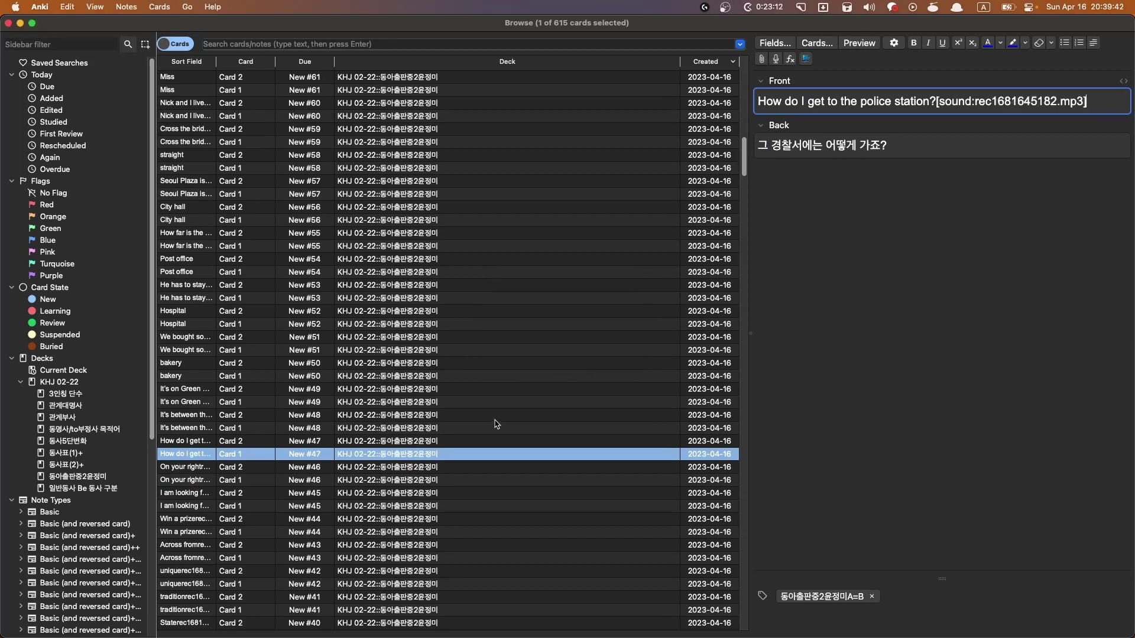
Record audio onto the front of the "It's between the bakery and the school" note
left_click(496, 428)
left_click(988, 104)
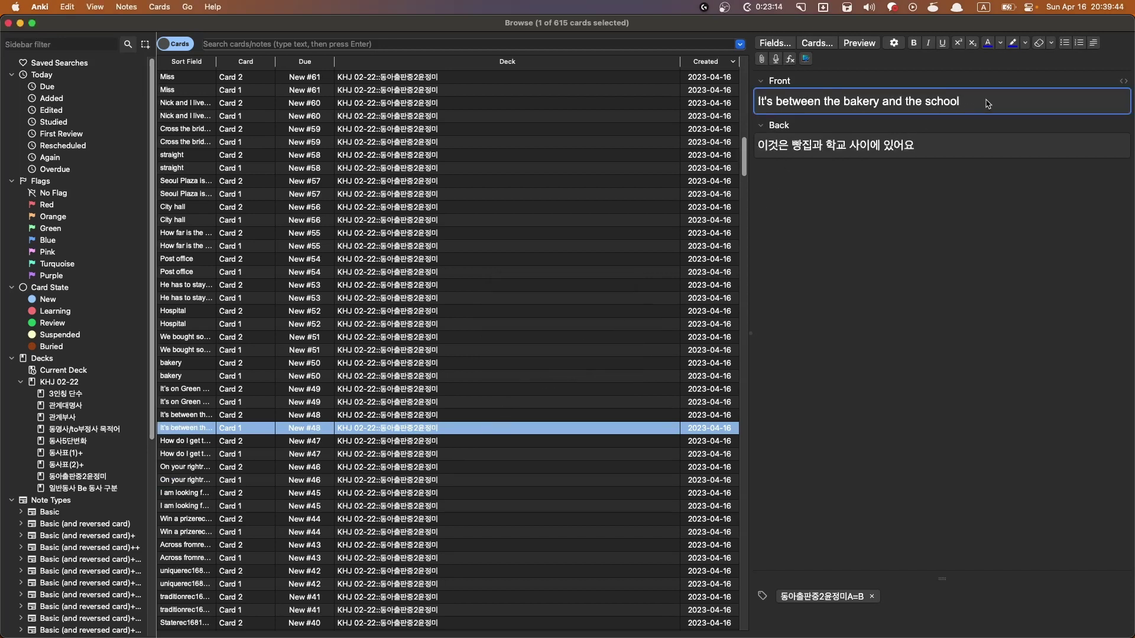
key("F5")
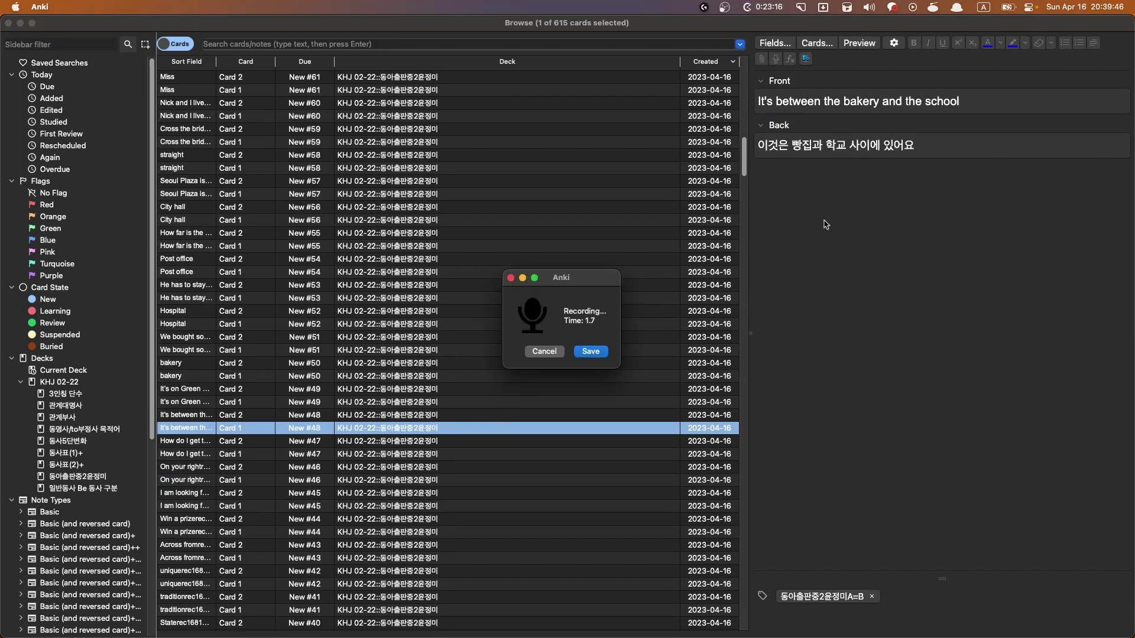
left_click(605, 351)
Record audio onto the front of the "It's on Green Street" note
left_click(480, 402)
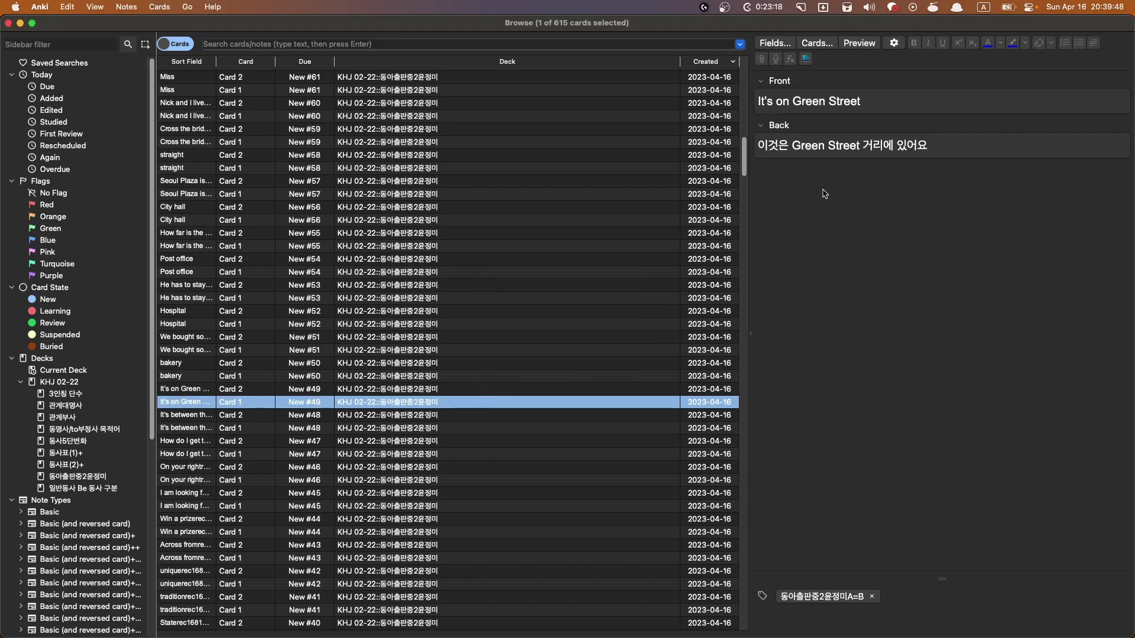
left_click(890, 106)
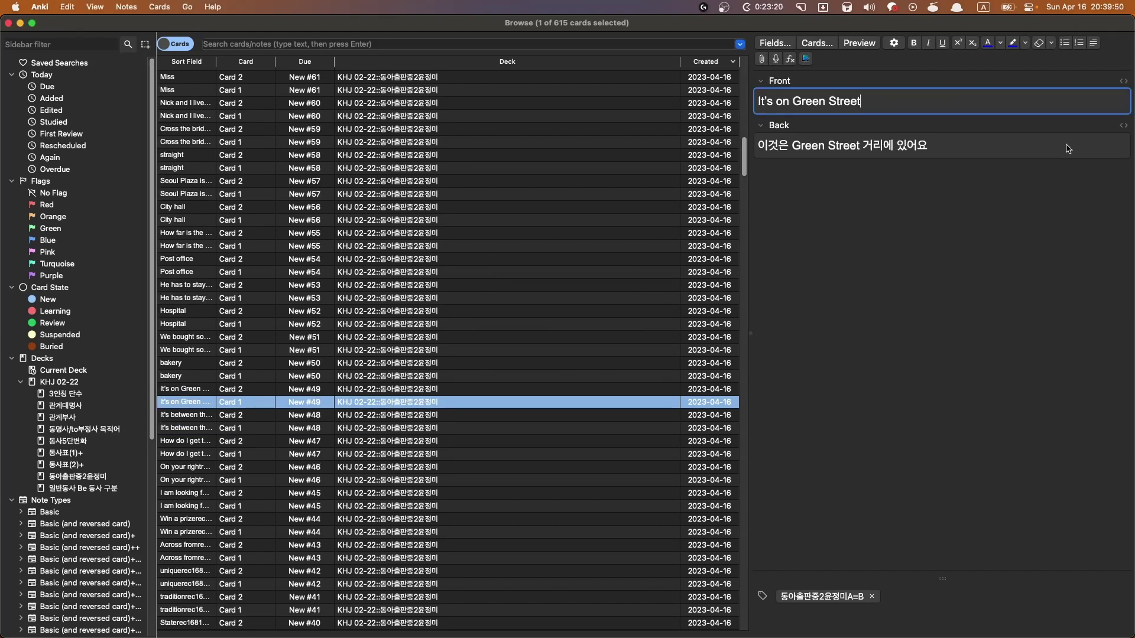
key("F5")
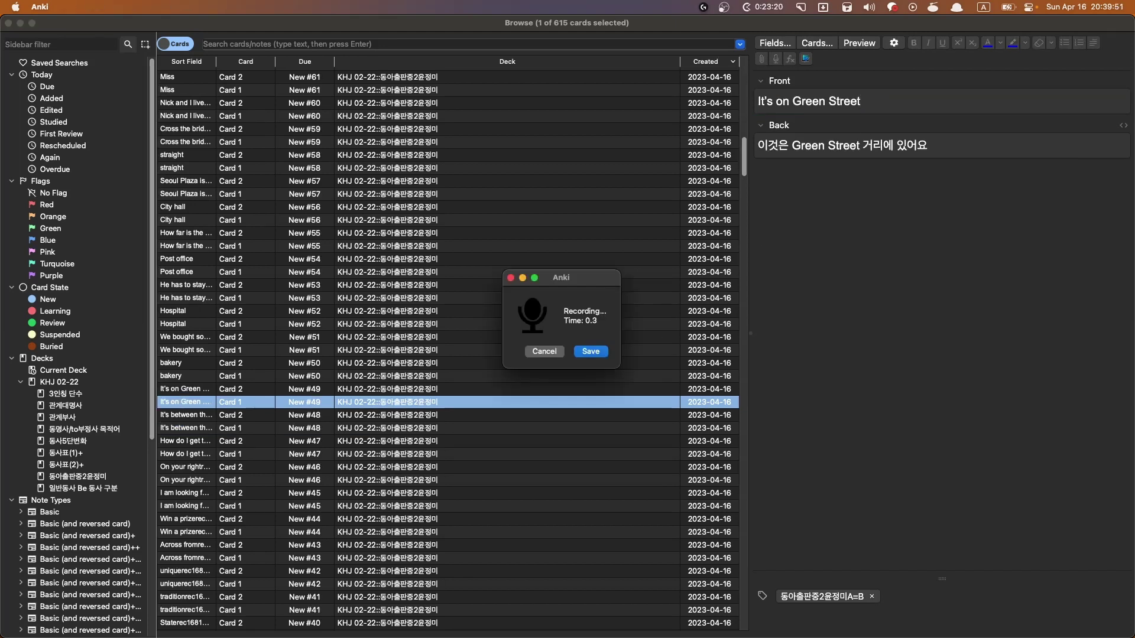
left_click(602, 354)
Record audio onto the front of the "bakery" note
key("ctrl+p")
key("ctrl+p")
scroll(601, 326, "up", 1)
scroll(601, 326, "up", 5)
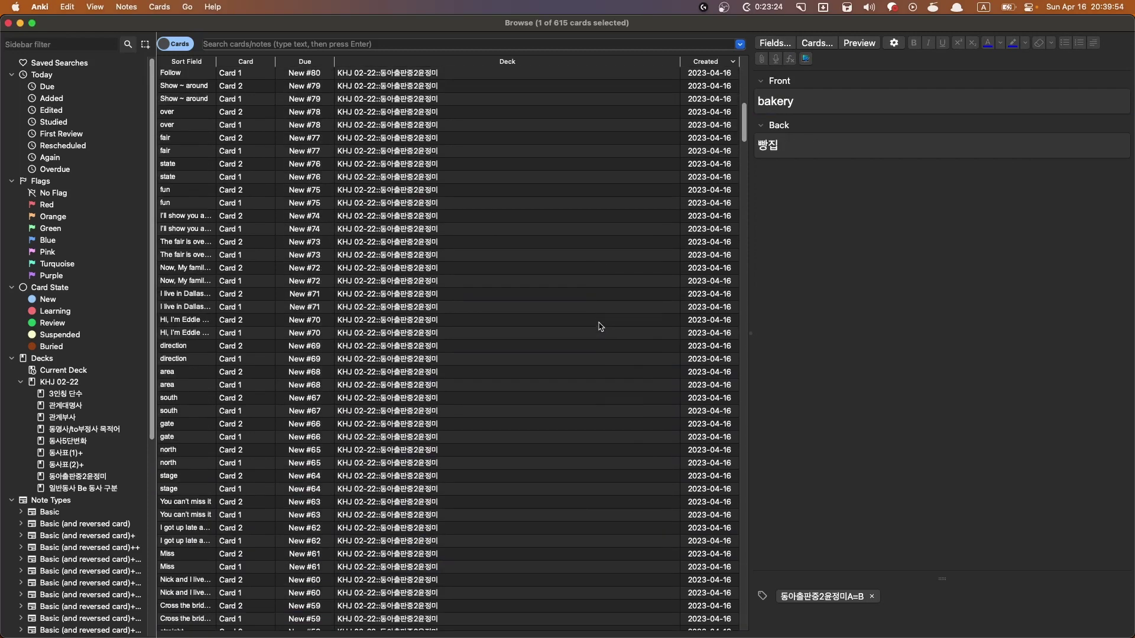
left_click(836, 107)
key("F5")
left_click(588, 353)
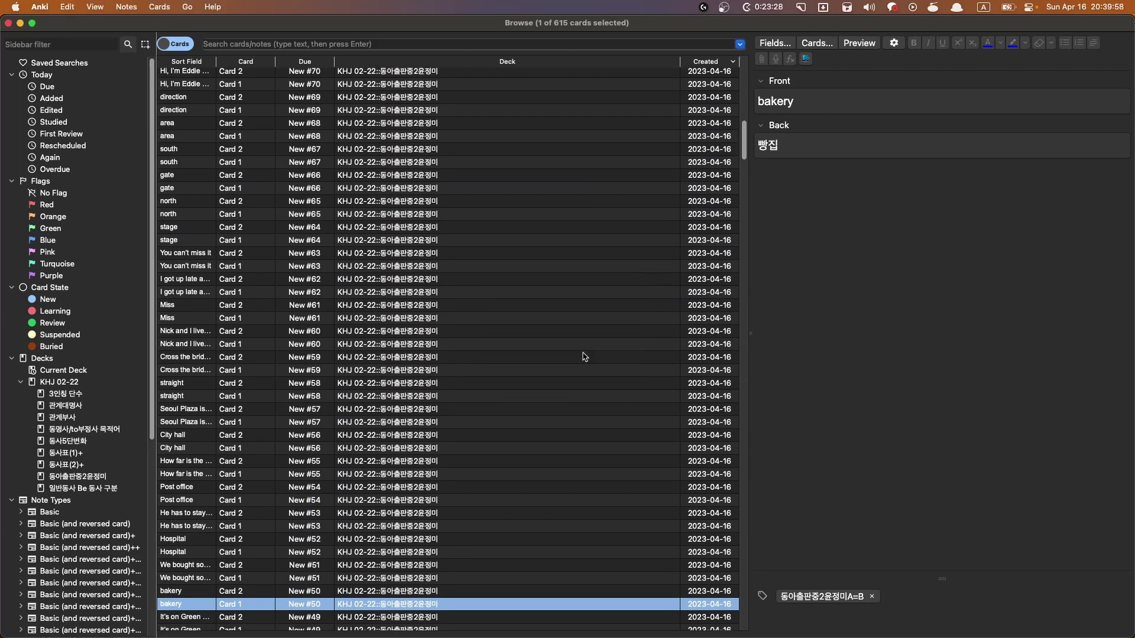
Record audio onto the front of the "We bought some bread at the bakery" note
key("ctrl+p")
key("ctrl+p")
left_click(965, 107)
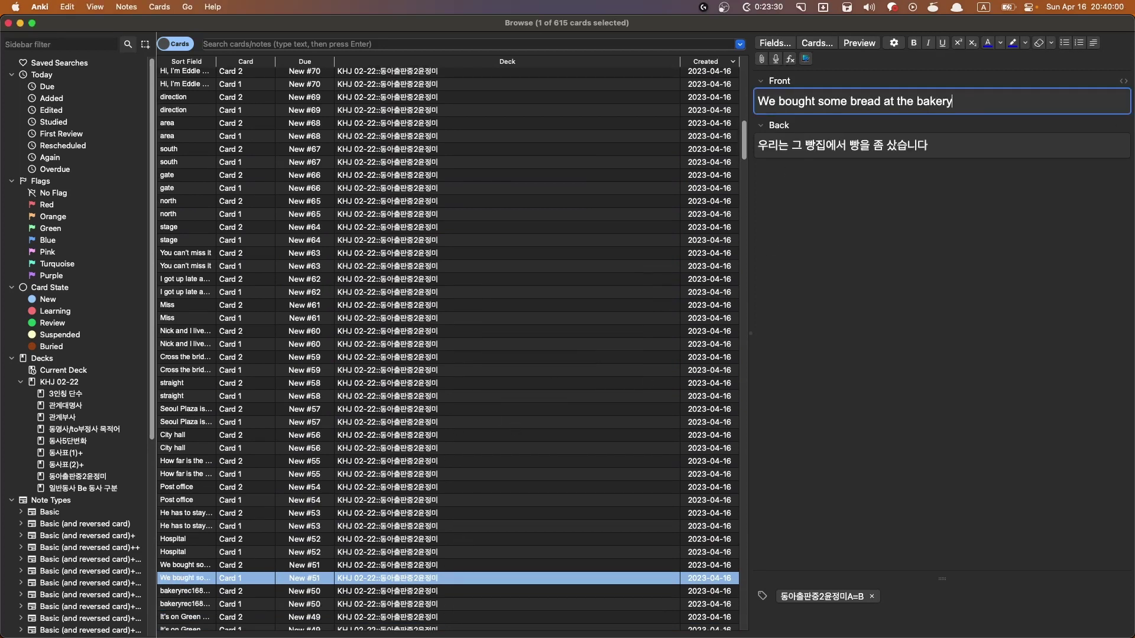
key("F5")
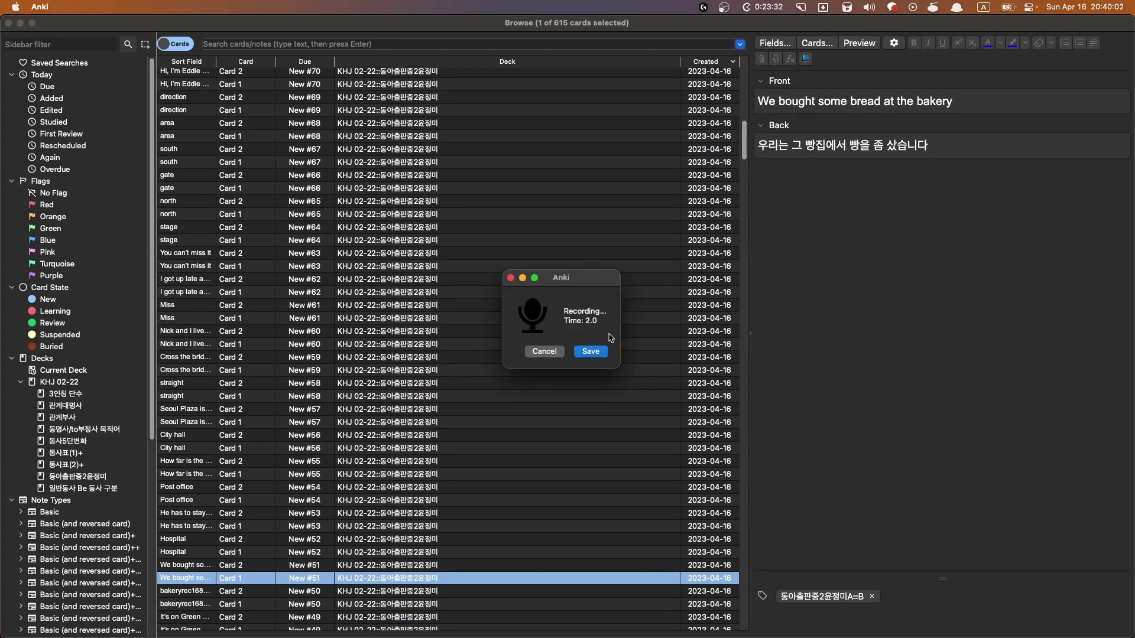
left_click(588, 352)
Record audio onto the front of the "Hospital" note
left_click(458, 554)
left_click(835, 105)
key("F5")
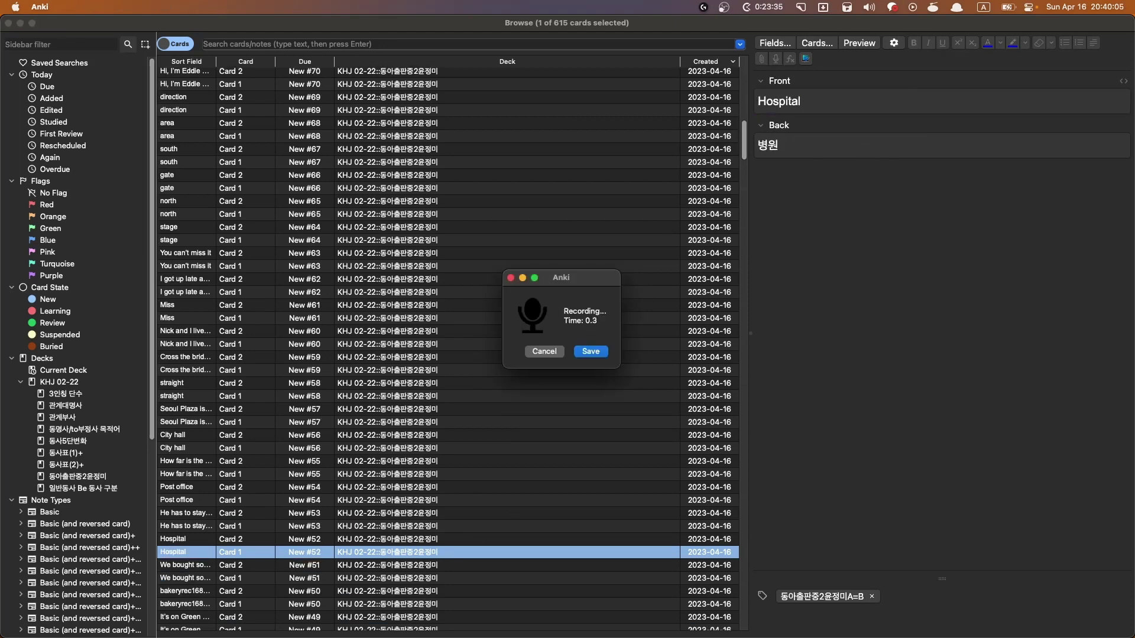
left_click(590, 352)
Record audio onto the front of the "He has to stay in the hospital for a week" note
left_click(452, 527)
left_click(984, 110)
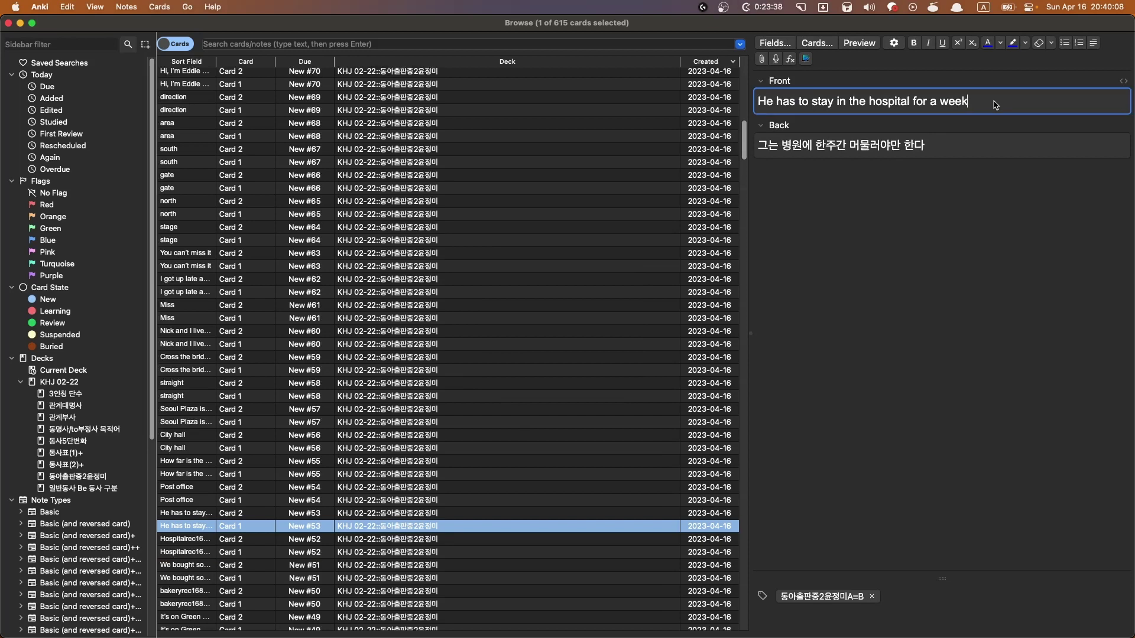
key("F5")
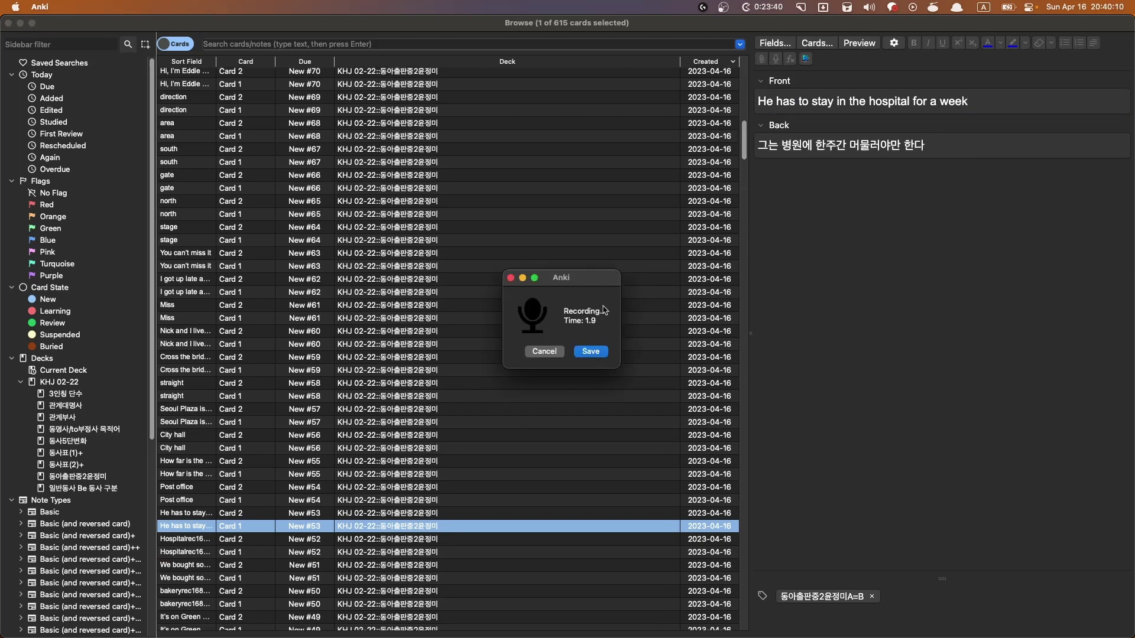
left_click(590, 352)
Record audio onto the front of the "Post office" note
left_click(455, 500)
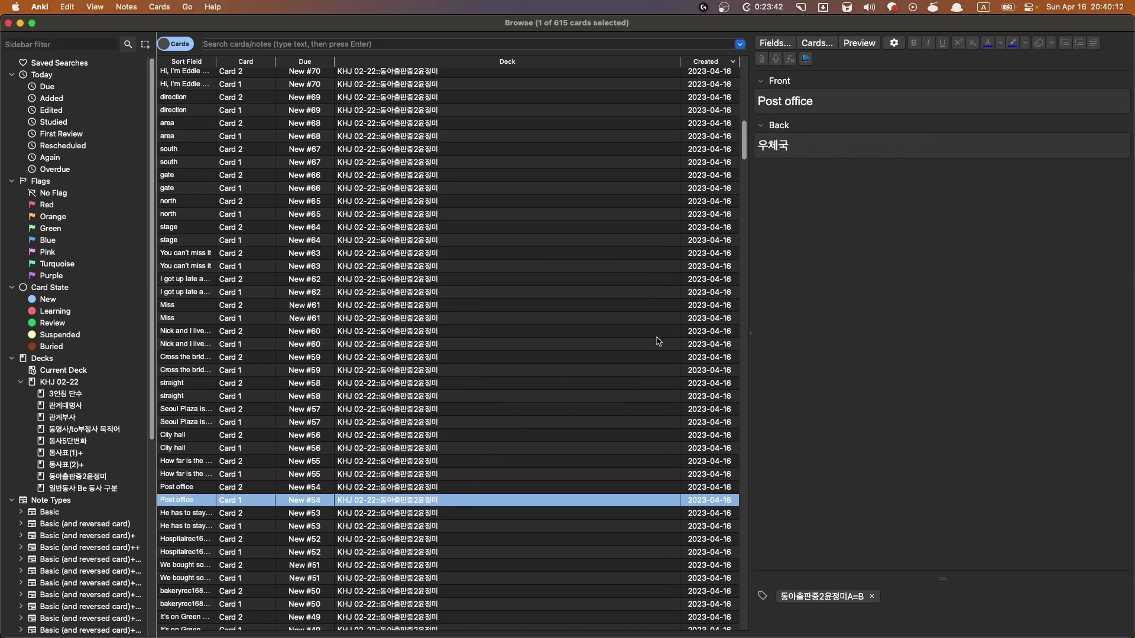
left_click(857, 106)
key("F5")
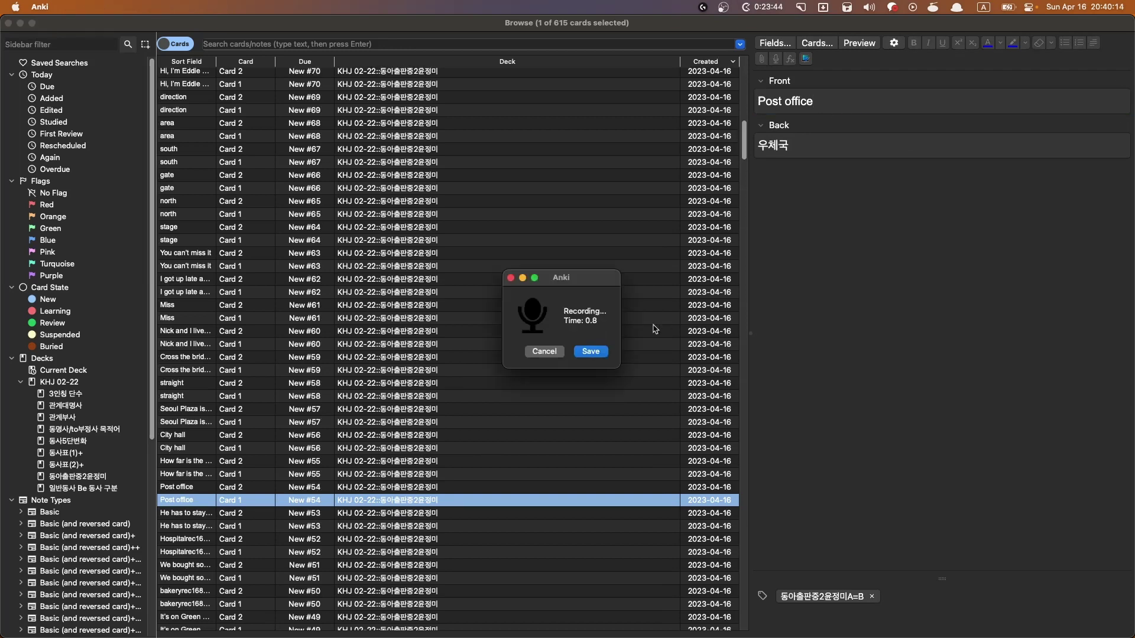
left_click(591, 351)
Record audio onto the front of the "How far is the post office from here?" note
left_click(455, 474)
left_click(986, 108)
key("F5")
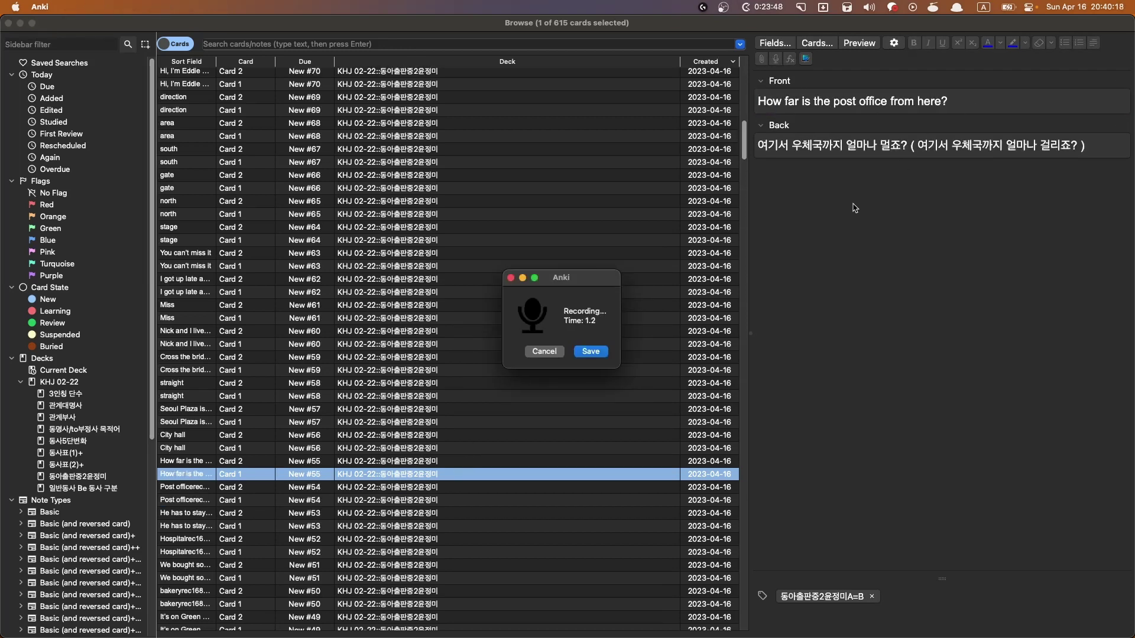
left_click(593, 353)
Record audio onto the front of the "City hall" note
left_click(479, 449)
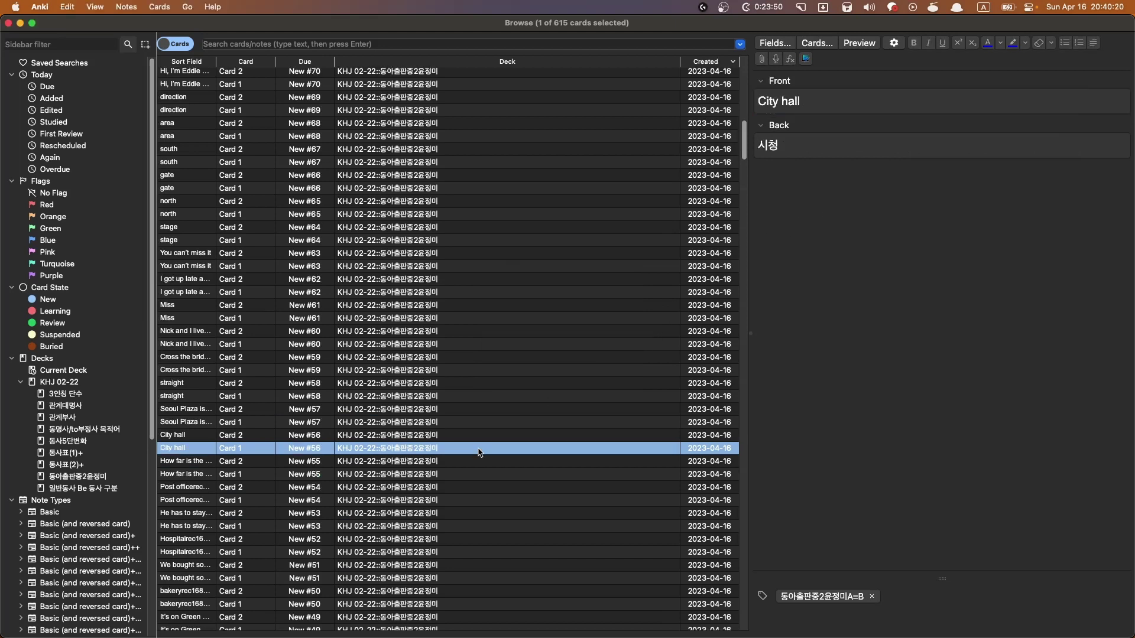
left_click(833, 107)
key("F5")
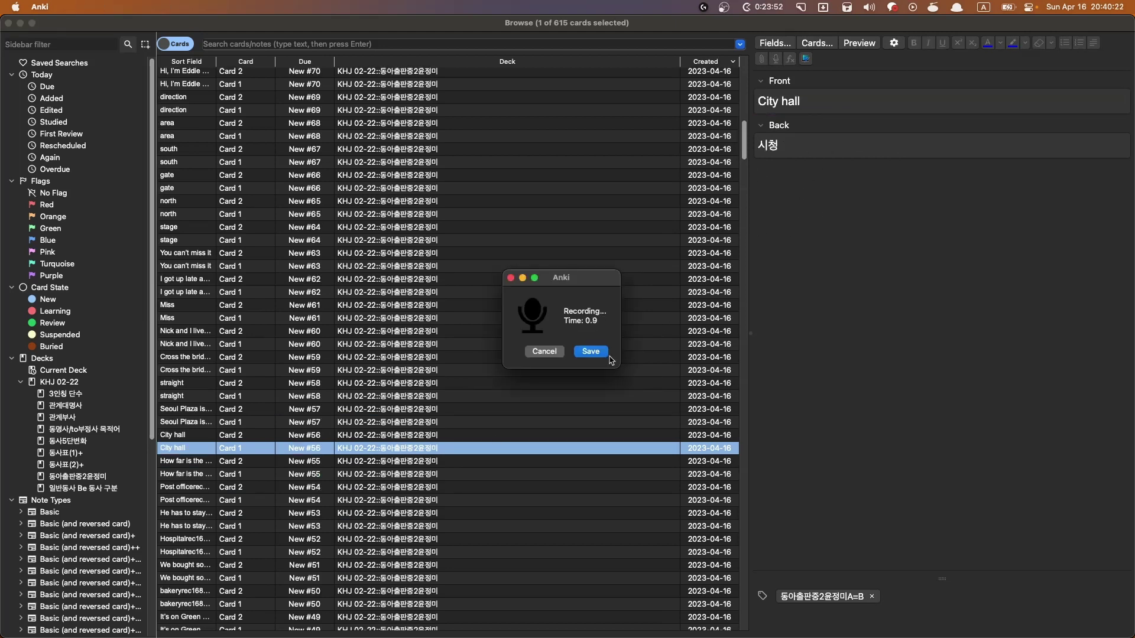
left_click(591, 352)
Record audio onto the front of the "Seoul Plaza is in front of Seoul's City Hall" note
left_click(503, 422)
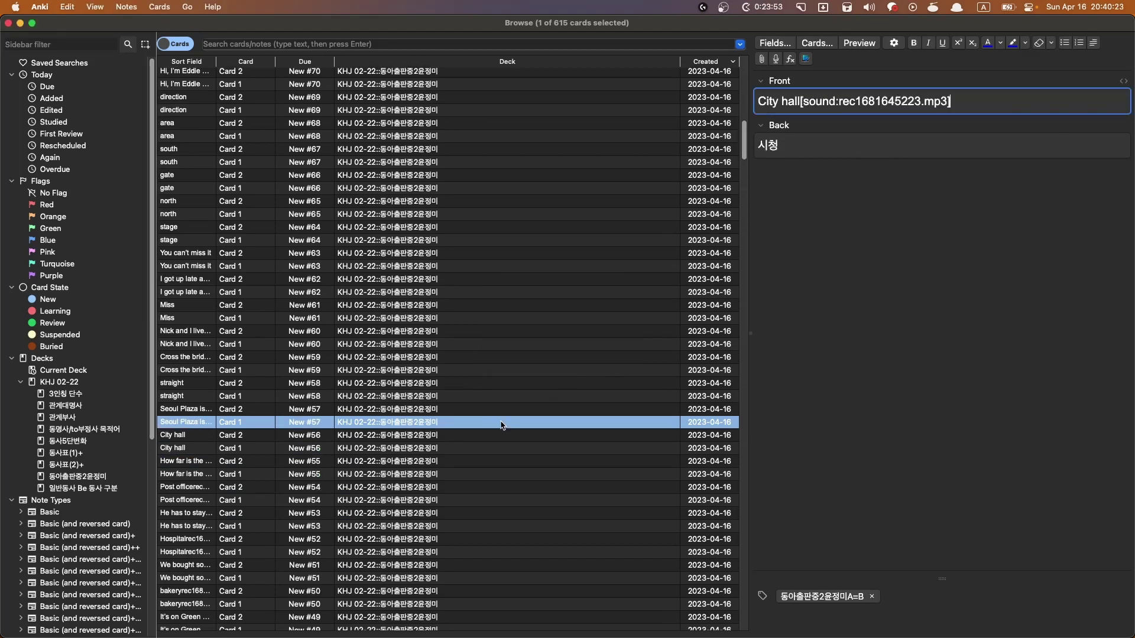
left_click(998, 112)
key("F5")
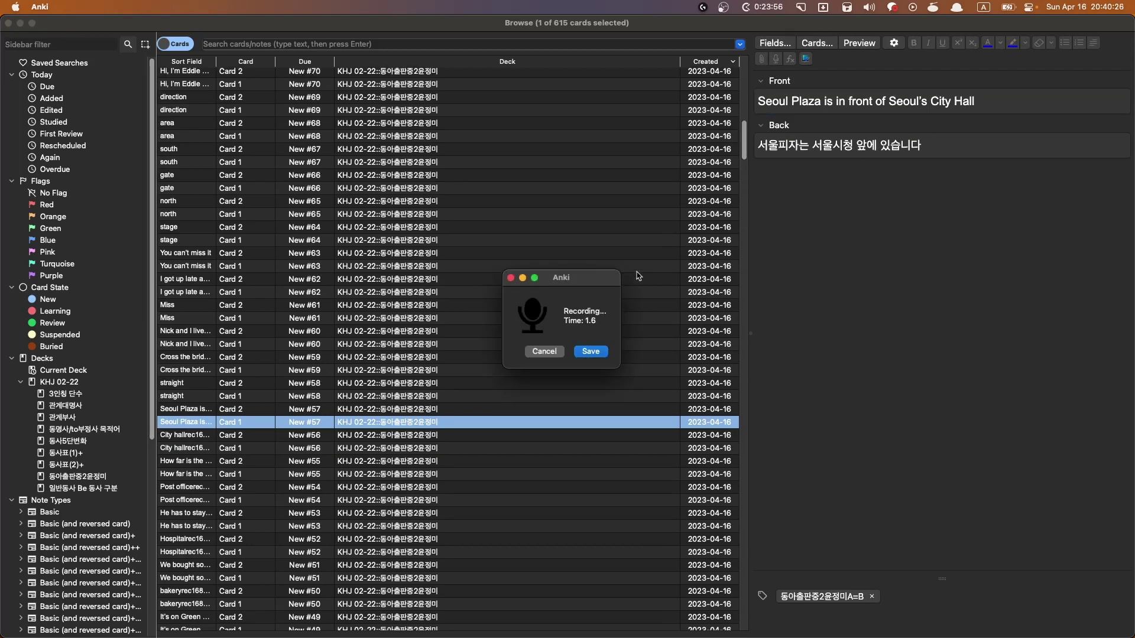
left_click(591, 352)
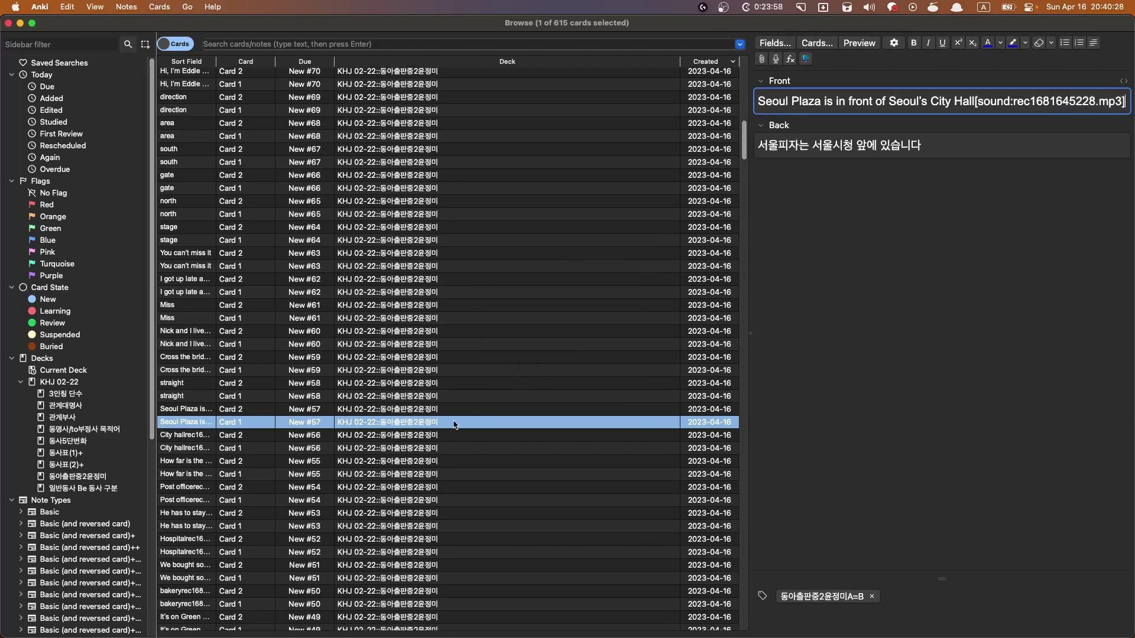
Record audio onto the front of the "straight" note
left_click(461, 396)
left_click(834, 106)
key("F5")
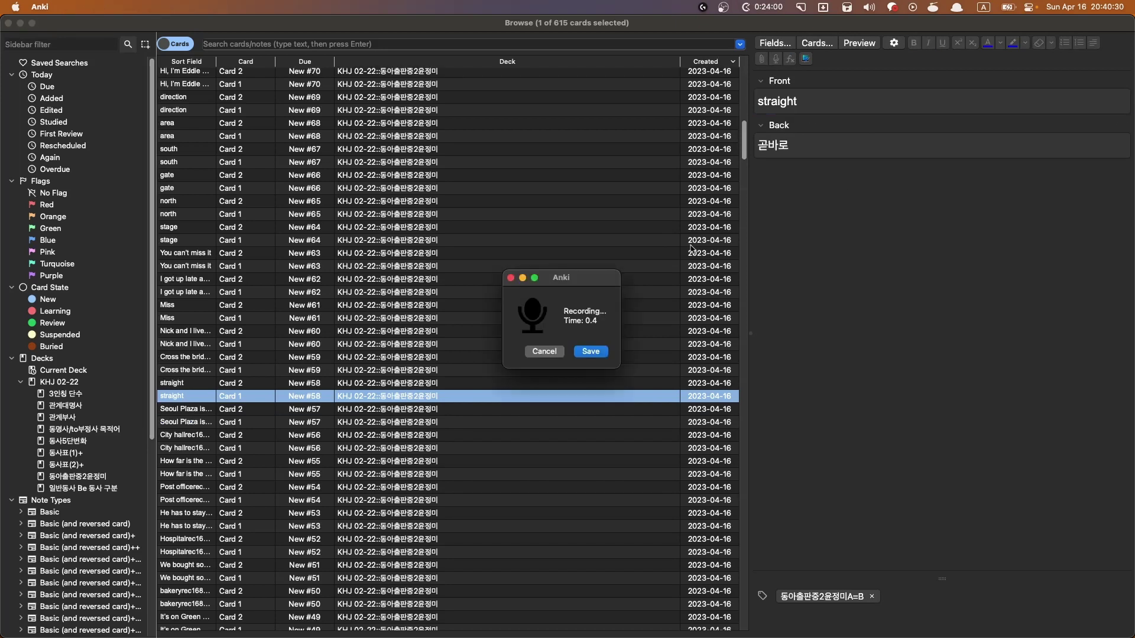
left_click(591, 351)
Record audio onto the front of the "Cross the bridge and go straight" note
left_click(508, 371)
left_click(961, 105)
key("F5")
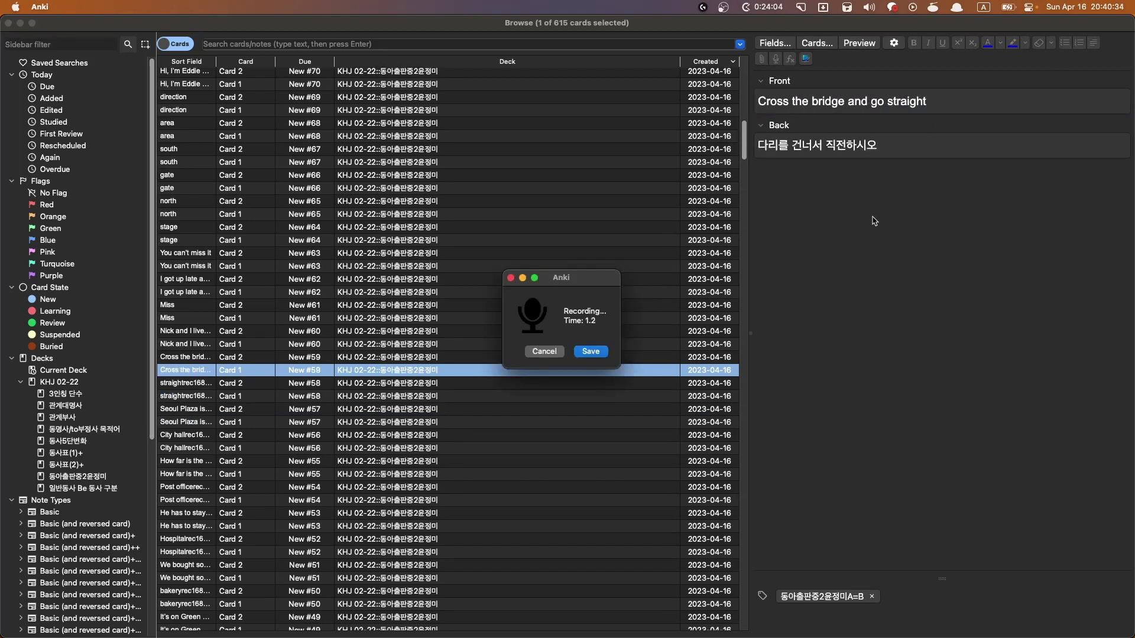
left_click(591, 352)
Record audio onto the front of the note whose sentence ends in "live on the same block"
left_click(540, 346)
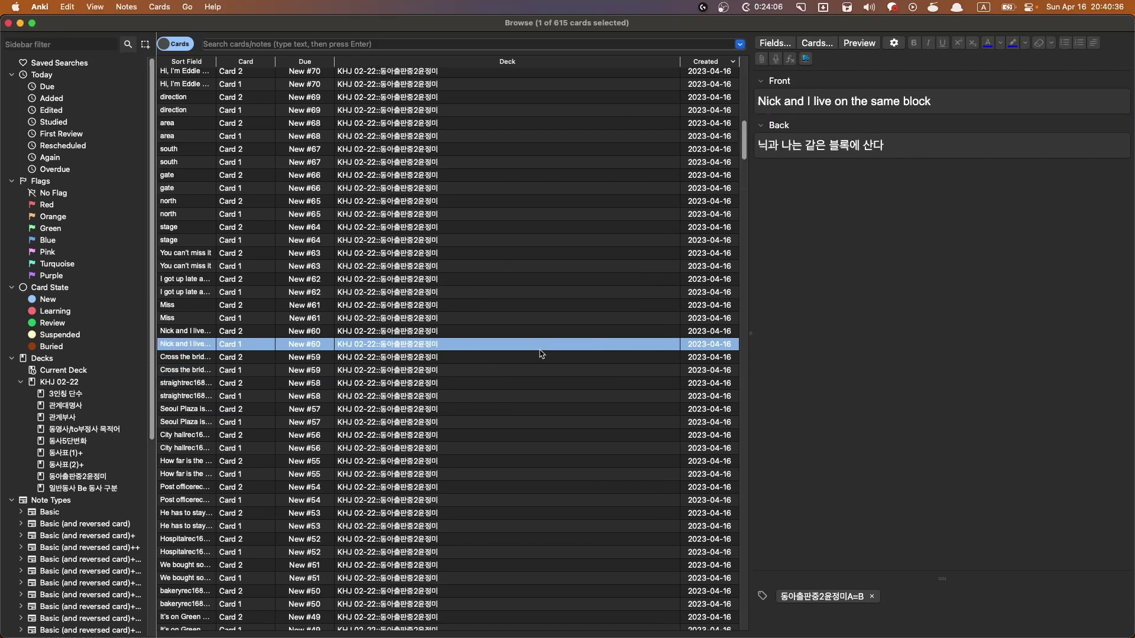
left_click(948, 111)
key("F5")
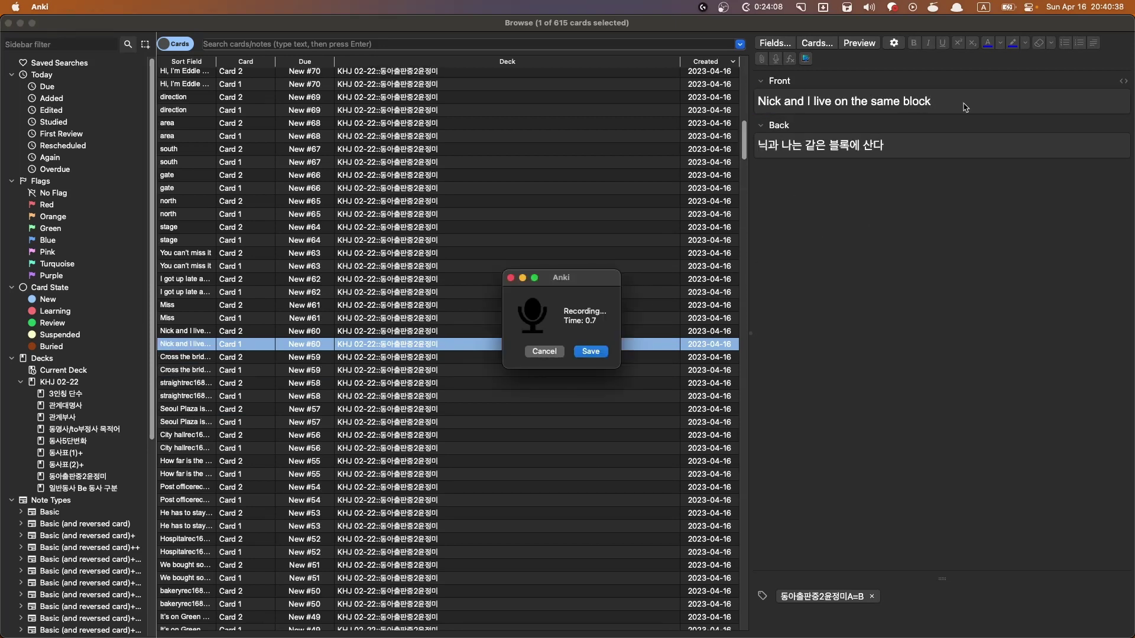
left_click(590, 351)
Record audio onto the front of the "Miss" note
left_click(627, 318)
left_click(818, 112)
key("F5")
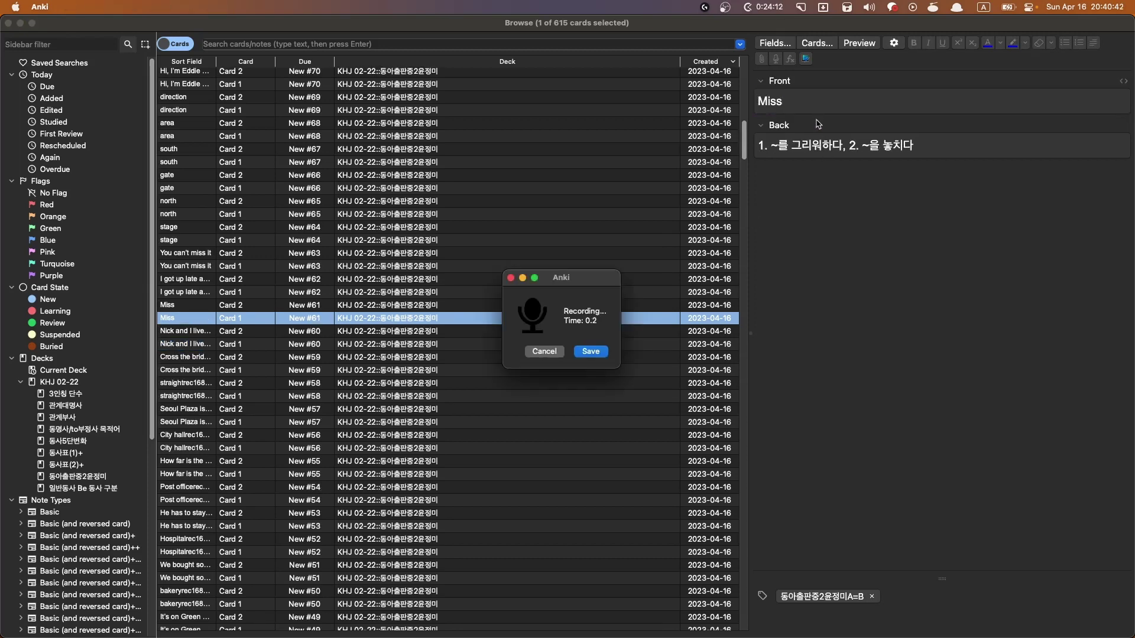
left_click(591, 352)
Record audio onto the front of the "I got up late and missed the bus" note
left_click(480, 292)
left_click(959, 105)
key("F5")
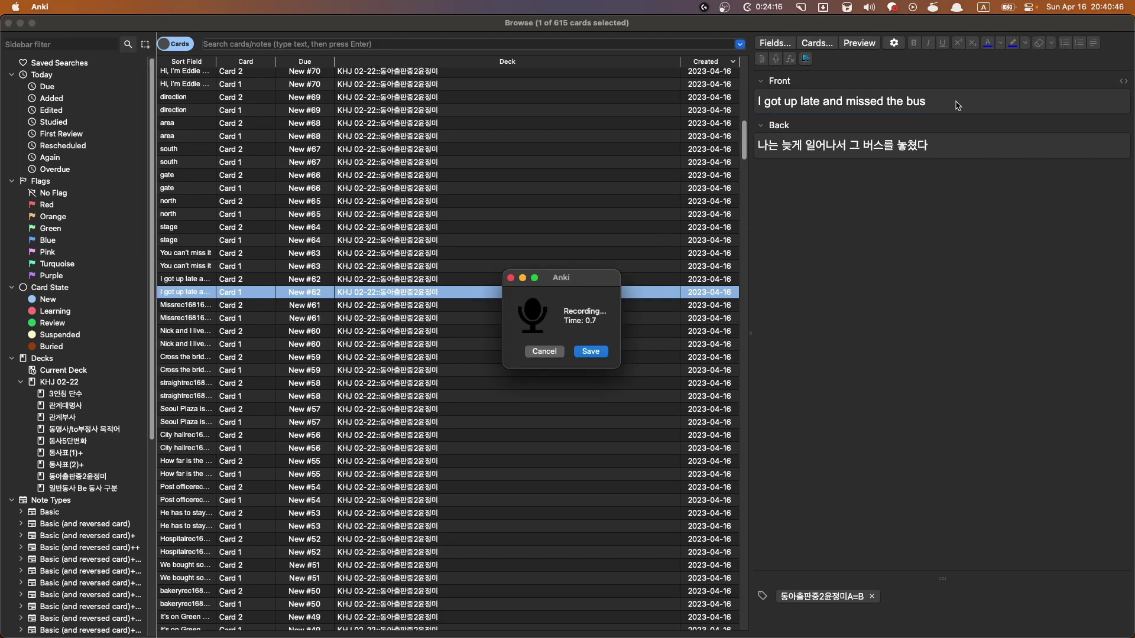
left_click(597, 352)
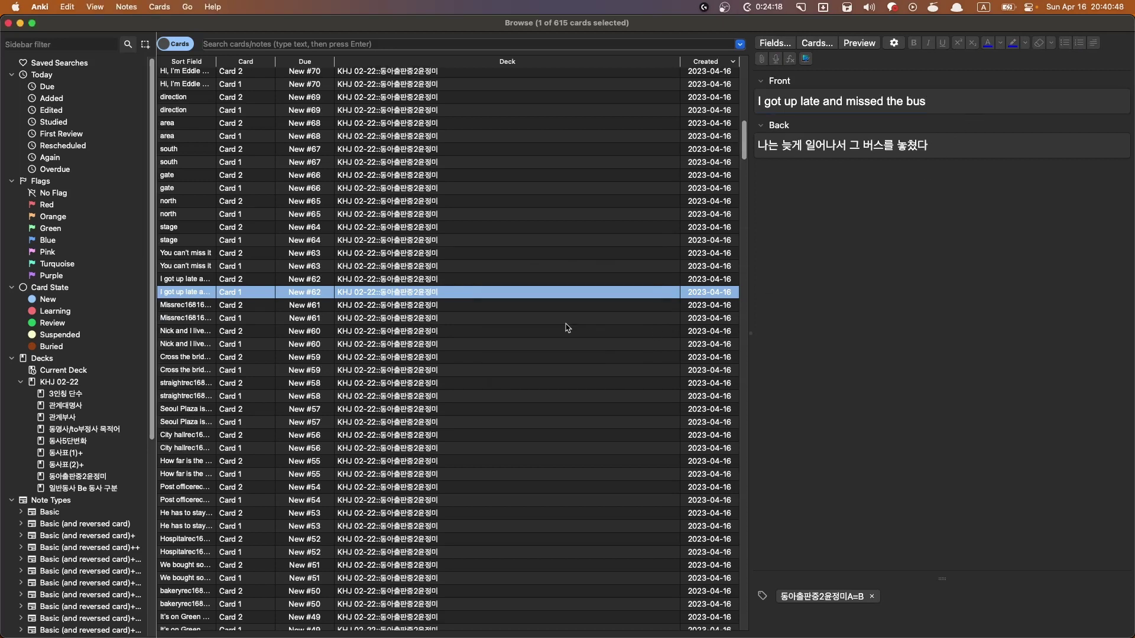
Record audio onto the front of the "You can't miss it" note
left_click(514, 266)
left_click(877, 107)
key("F5")
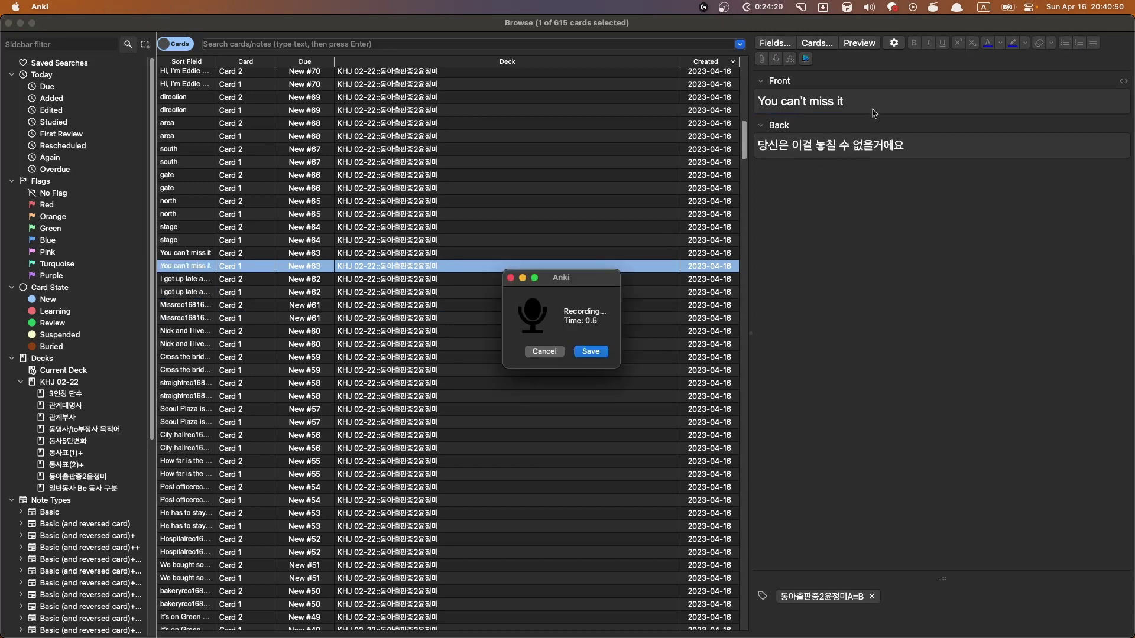
key("Return")
Record audio onto the front of the "stage" note
left_click(496, 240)
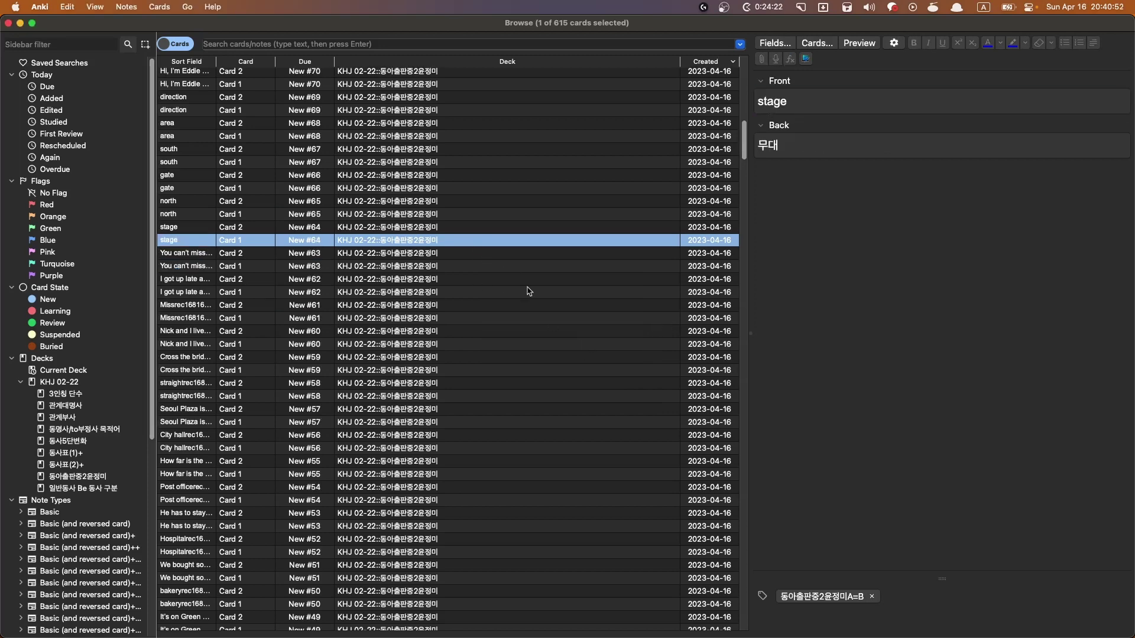
scroll(569, 360, "up", 10)
scroll(570, 360, "down", 10)
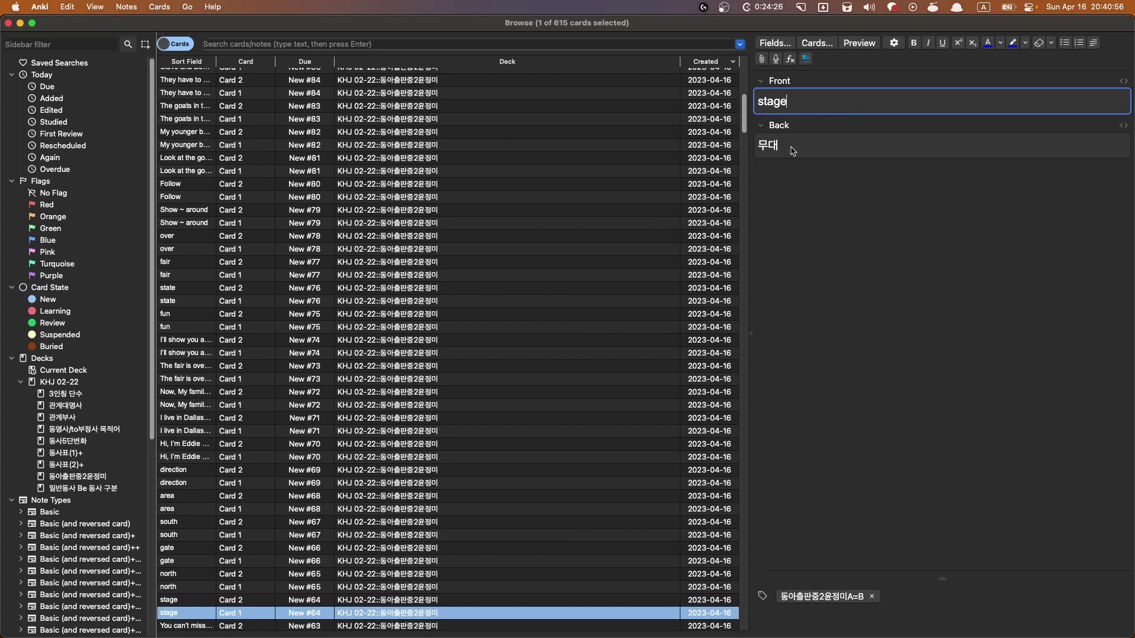
left_click(783, 153)
key("F5")
left_click(591, 351)
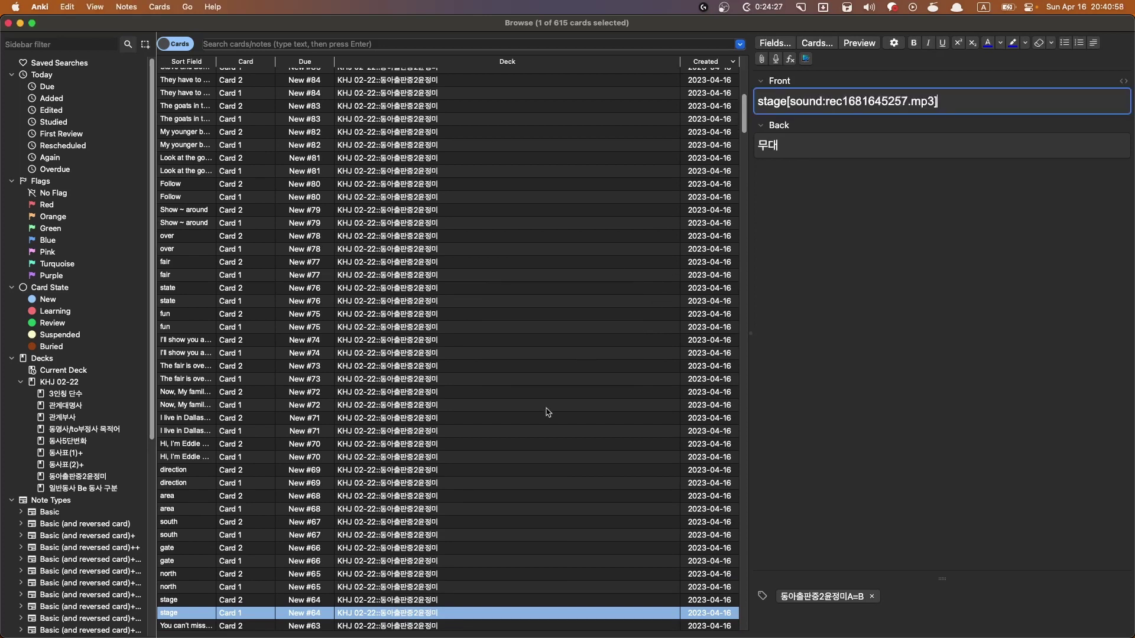
Record audio onto the front of the "north" note
left_click(455, 587)
left_click(806, 104)
key("F5")
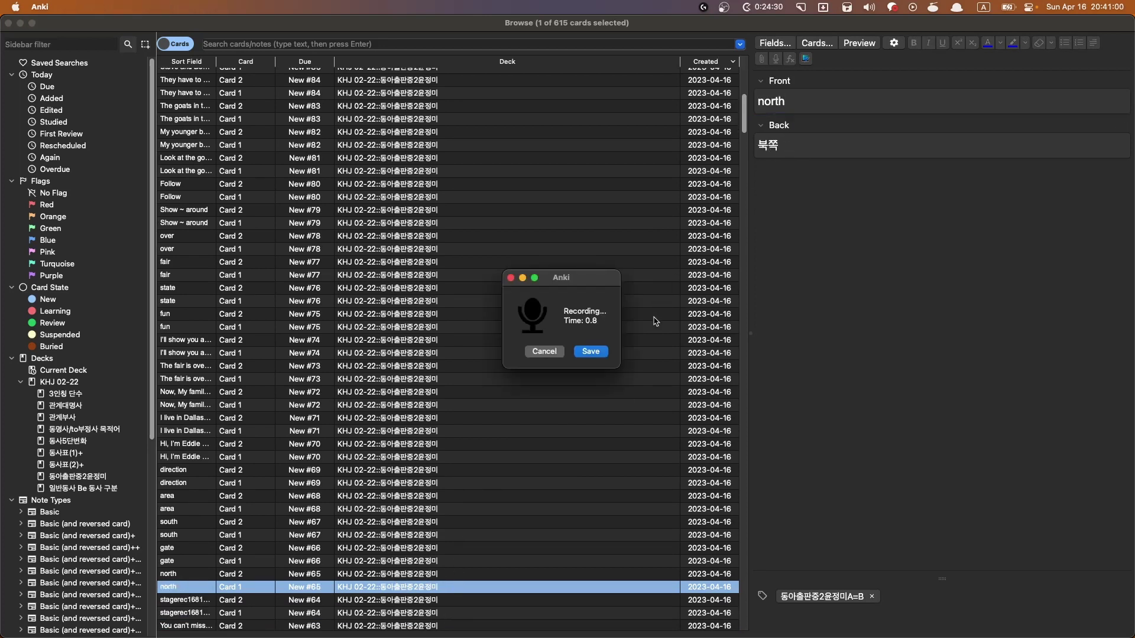
left_click(591, 351)
Record audio onto the front of the "gate" note
left_click(514, 561)
left_click(796, 111)
key("F5")
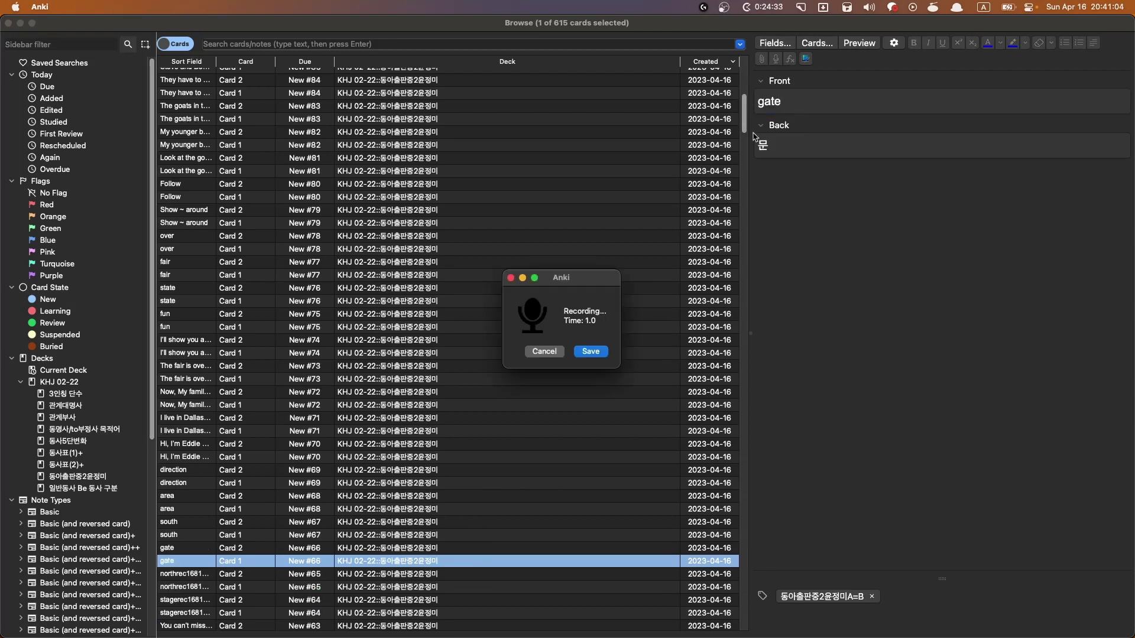
left_click(591, 351)
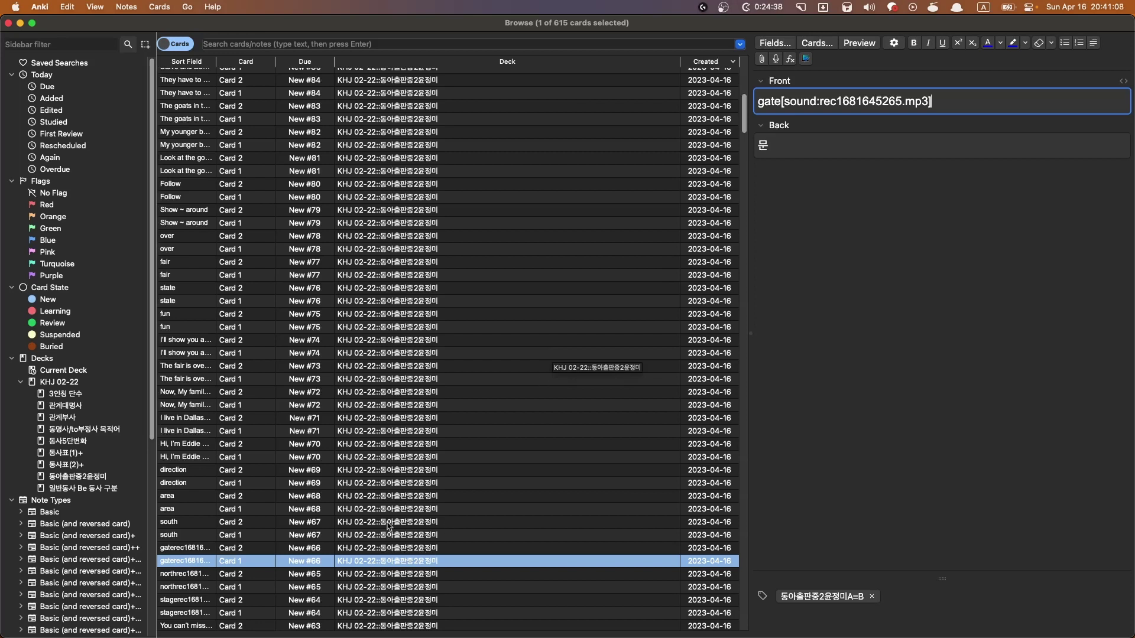
Record audio onto the front of the "south" note
key("ctrl+p")
key("ctrl+p")
left_click(834, 102)
key("F5")
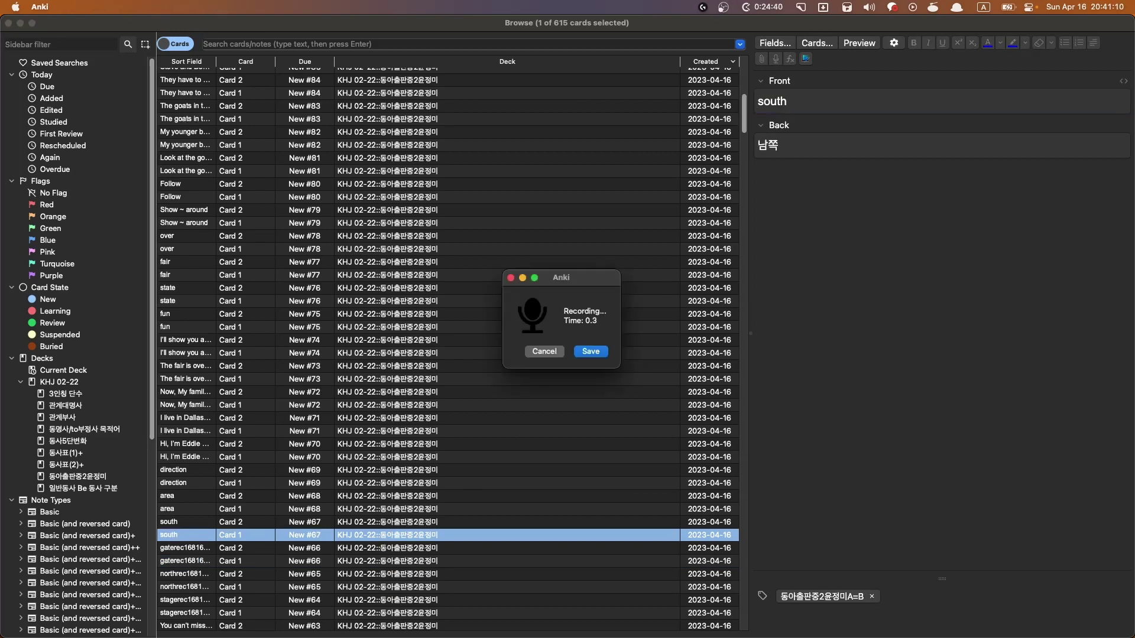
left_click(590, 351)
Record audio onto the front of the "area" note
key("ctrl+p")
key("ctrl+p")
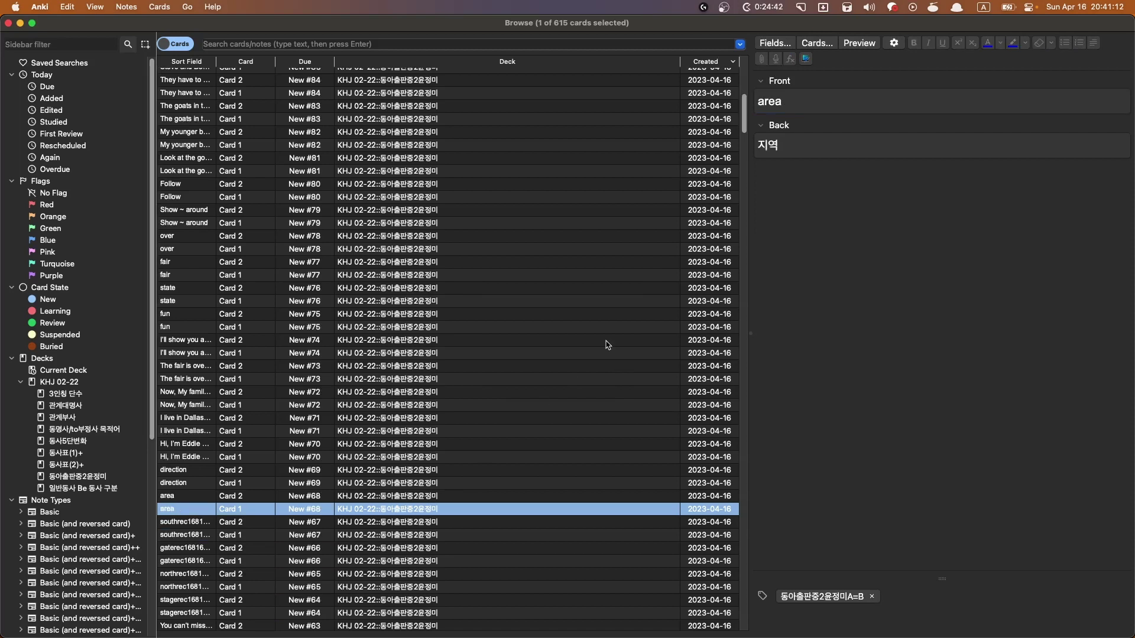
left_click(789, 107)
key("F5")
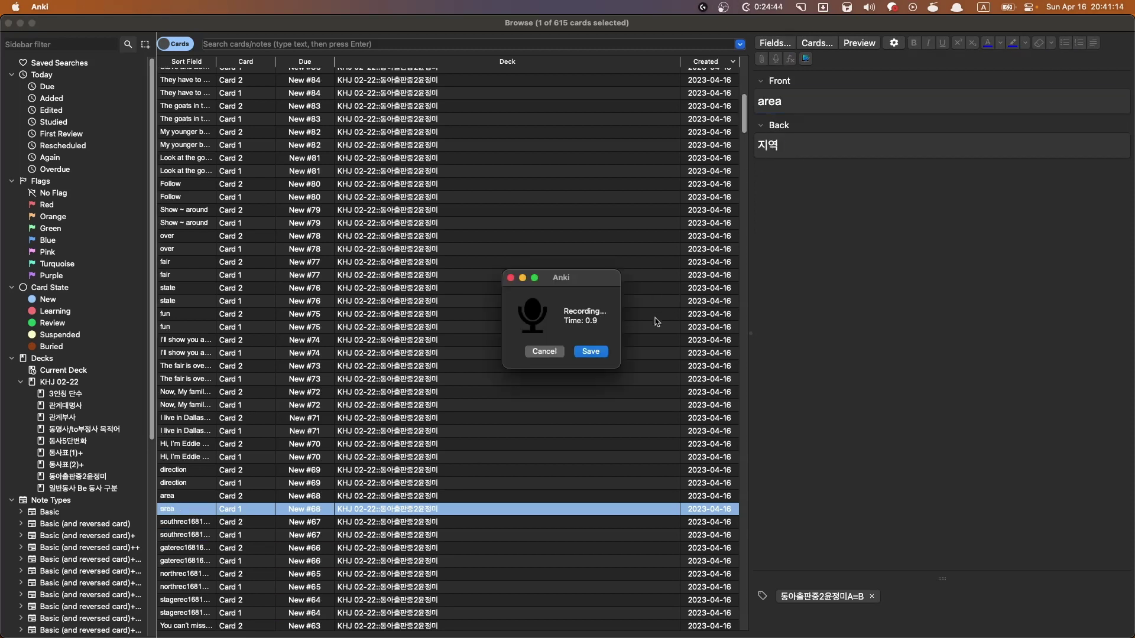
left_click(589, 352)
Record audio onto the front of the "direction" note
key("ctrl+p")
key("ctrl+p")
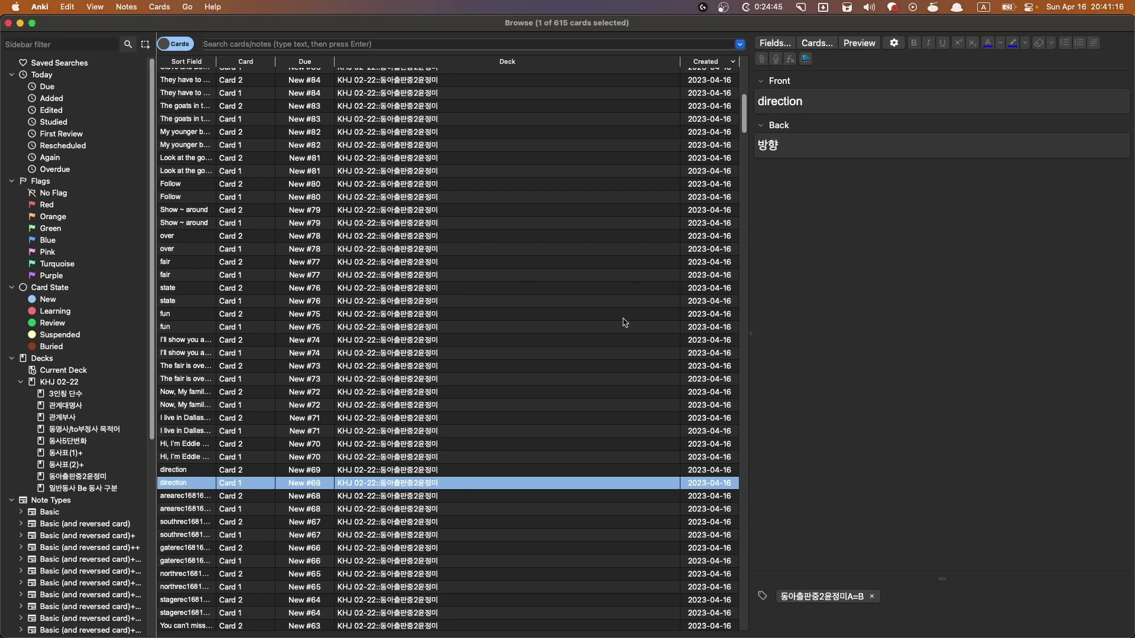
left_click(823, 114)
key("F5")
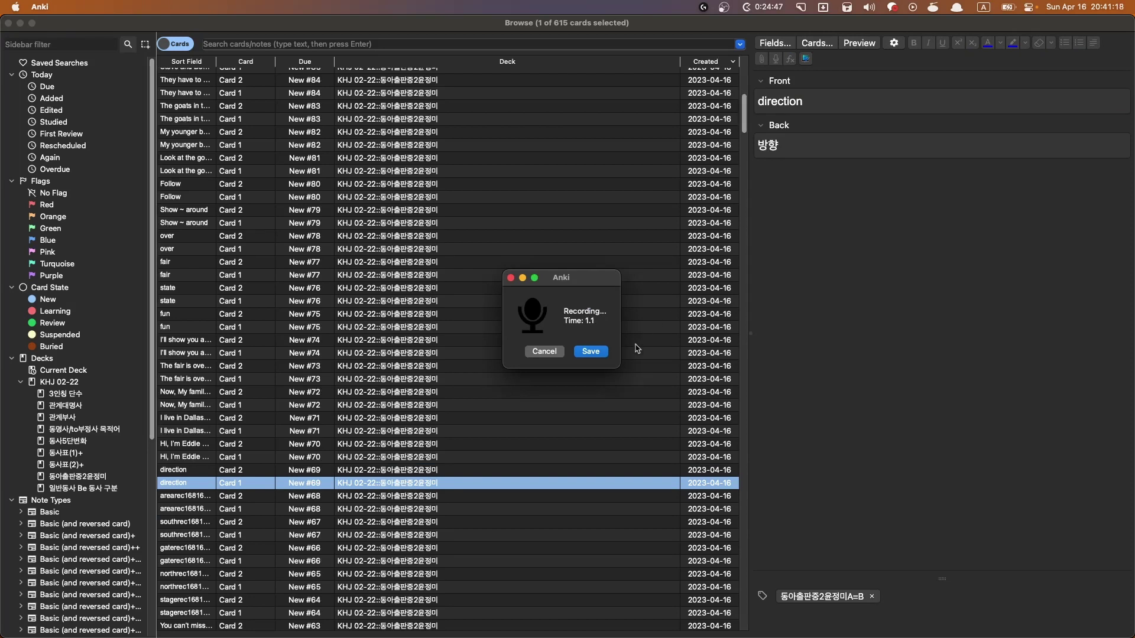
left_click(591, 351)
Record audio onto the front of the "Hi, I'm ..." self-introduction note
key("ctrl+p")
key("ctrl+p")
left_click(882, 107)
key("F5")
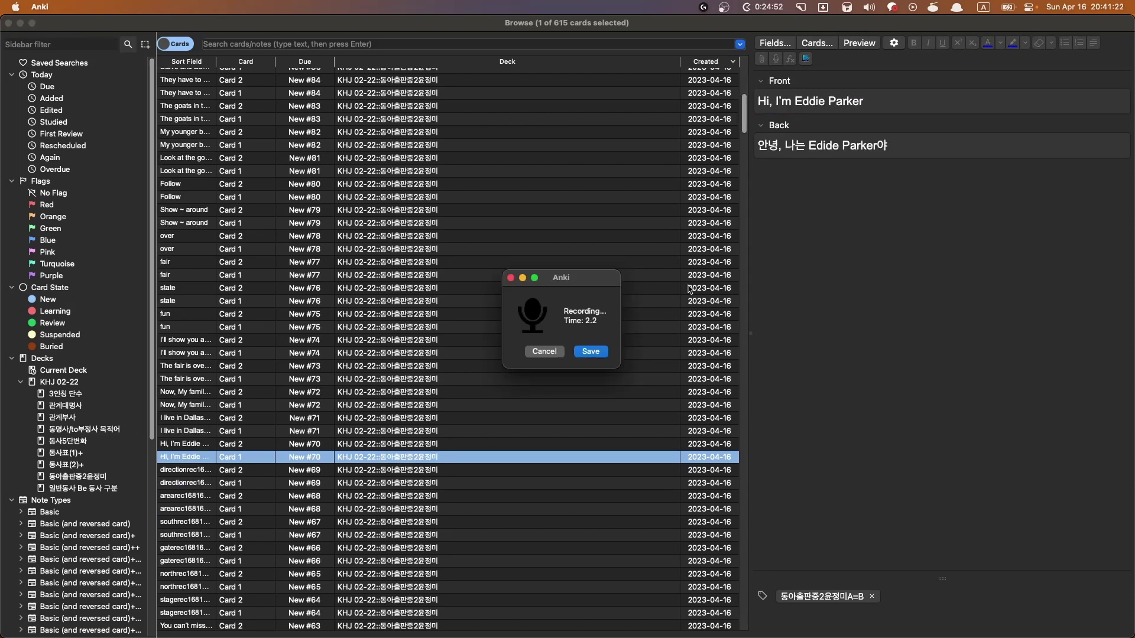
left_click(591, 352)
Record audio onto the front of the "I live in Dallas, Texas" note
key("Up")
key("Up")
left_click(896, 104)
key("F5")
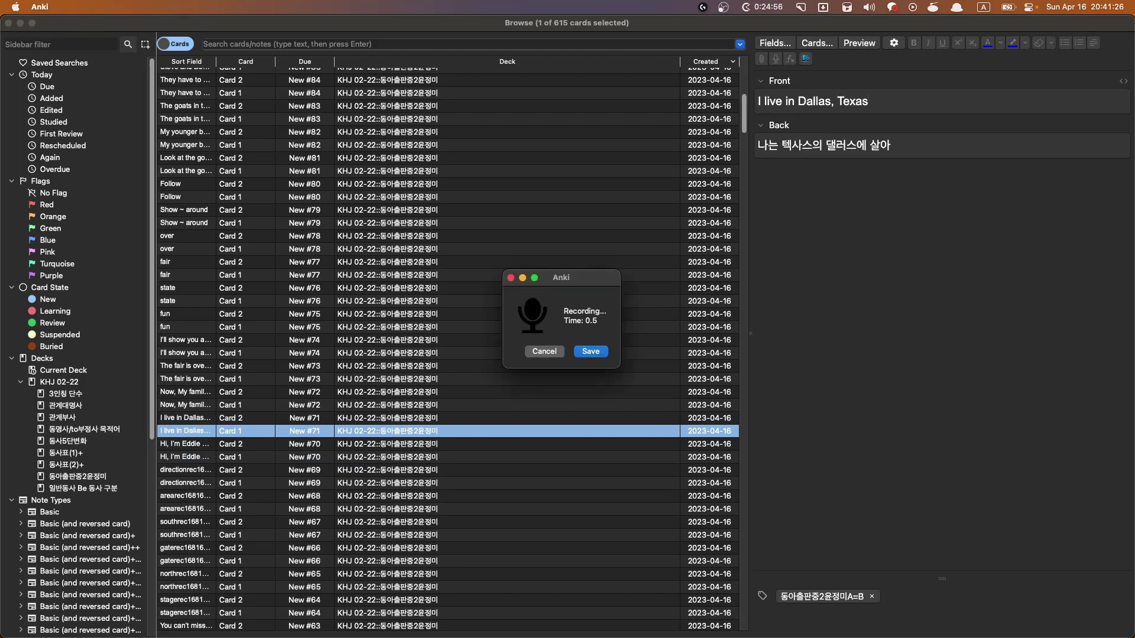
left_click(590, 351)
Record audio onto the front of the "Now, My family and I are at the State Fair of Texas" note
left_click(520, 405)
left_click(1073, 109)
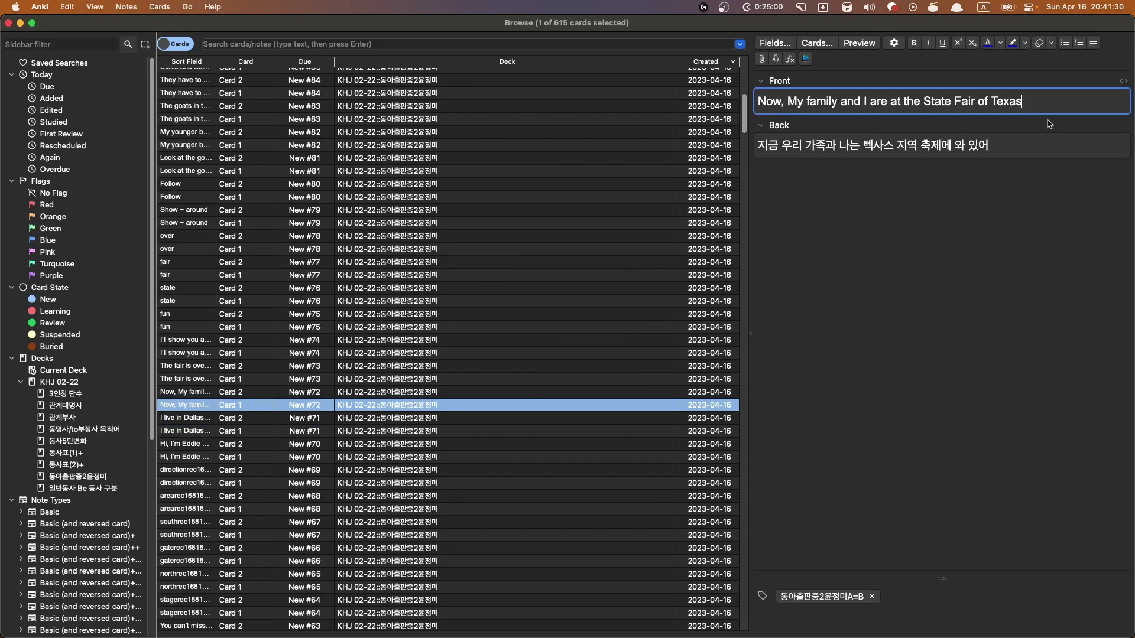
key("F5")
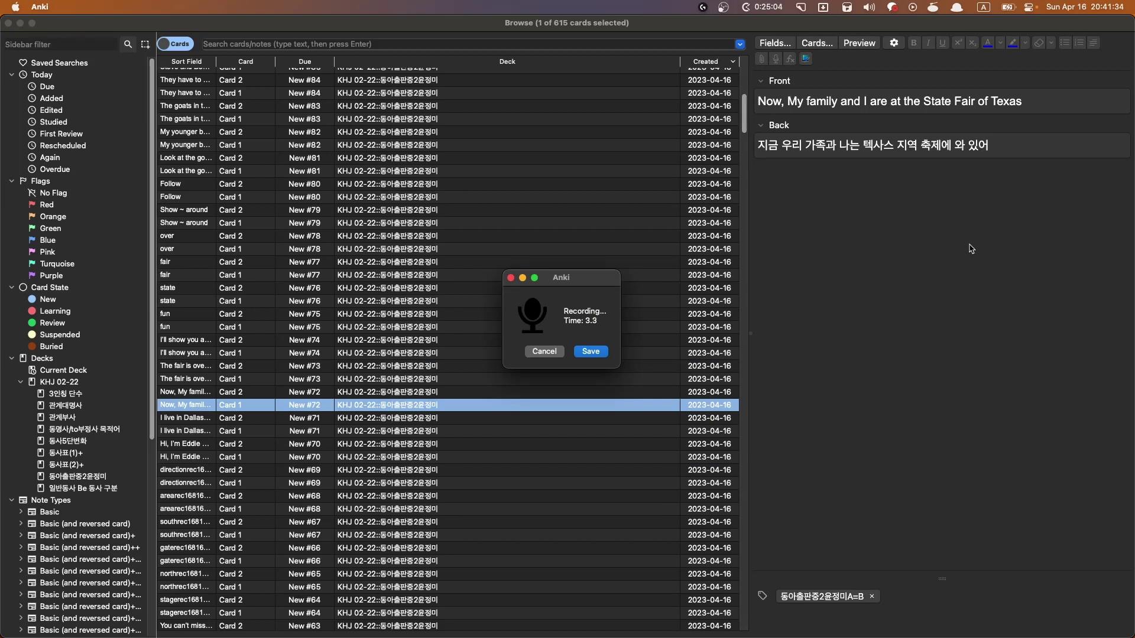
left_click(597, 354)
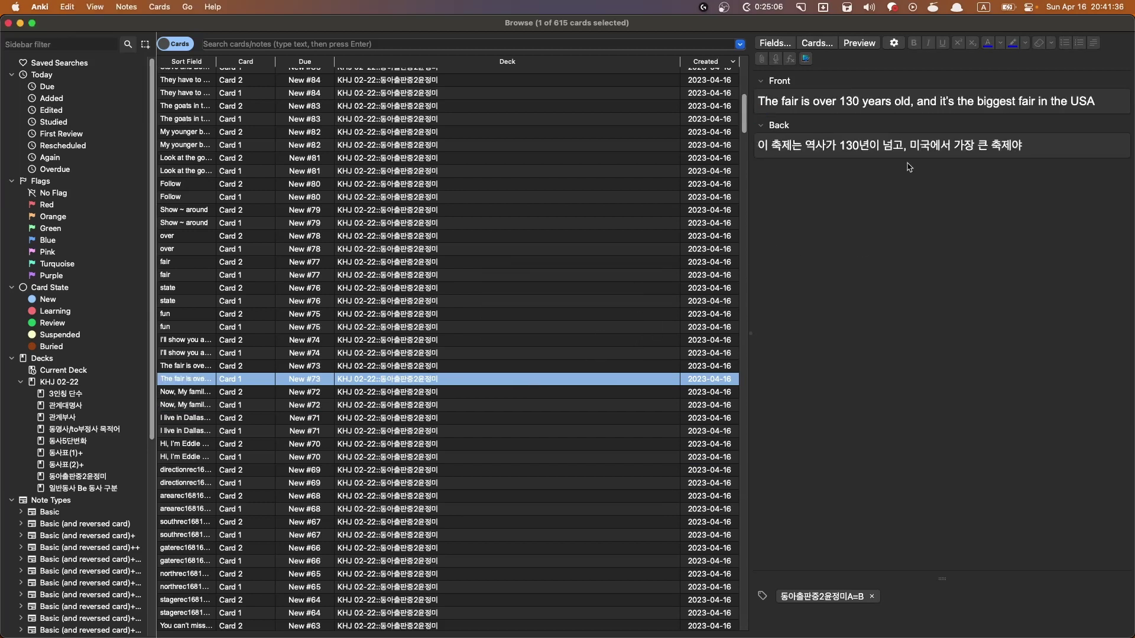
Record audio onto the front of the "The fair is over 130 years old, and it's the biggest fair in the USA" note
left_click(1085, 109)
key("F5")
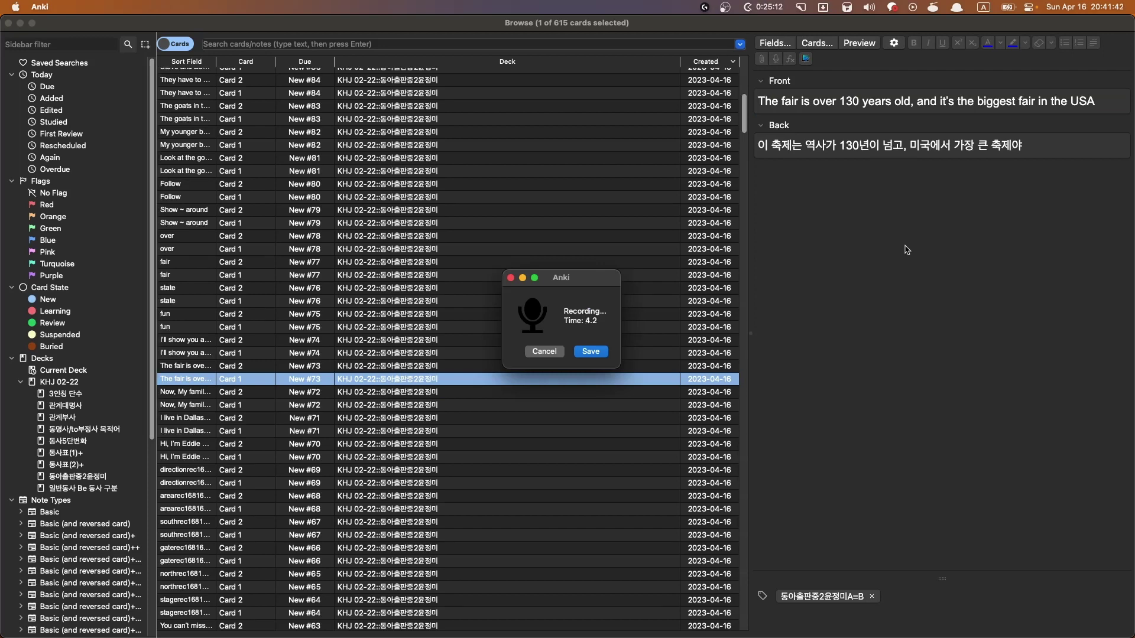
left_click(591, 352)
Record audio onto the front of the "I'll show you around. Follow me" note
key("Up")
key("Up")
left_click(946, 107)
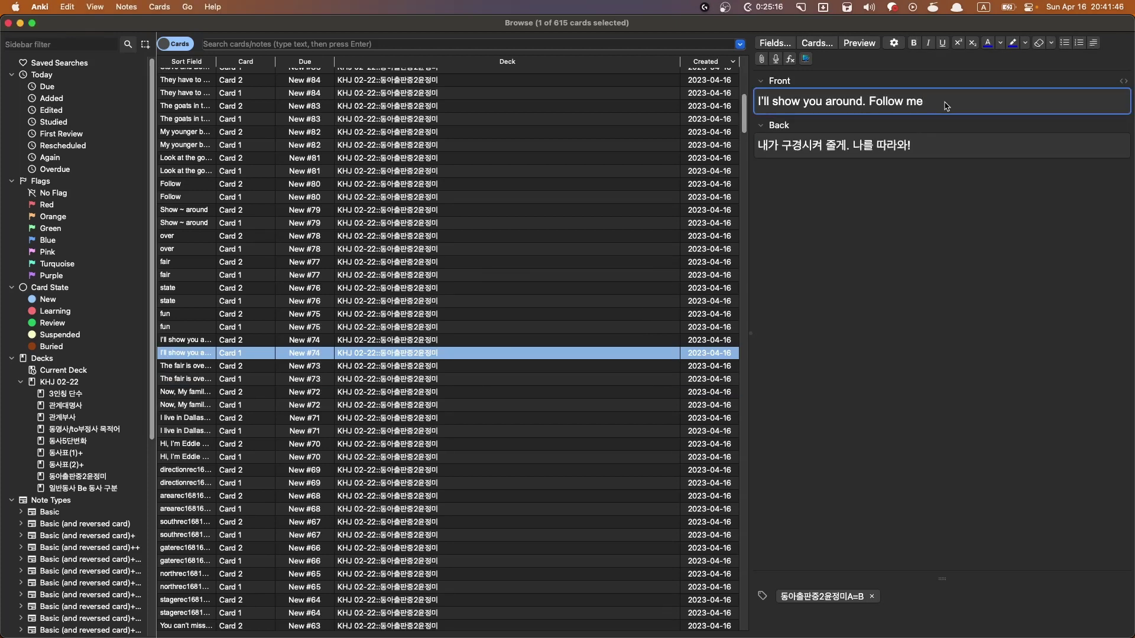
key("F5")
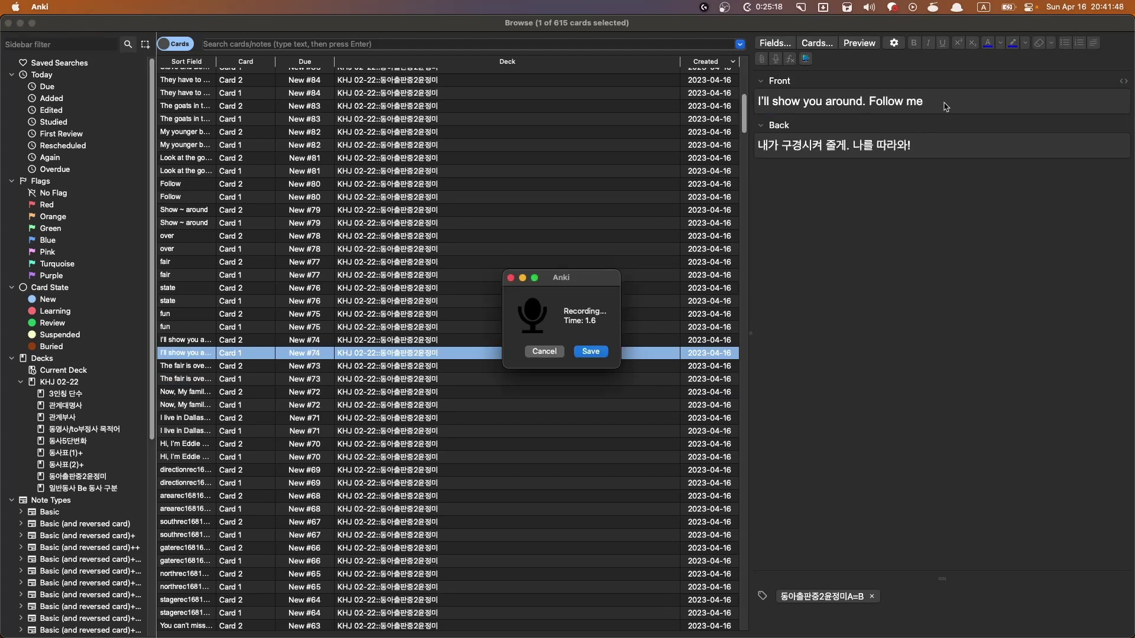
left_click(584, 352)
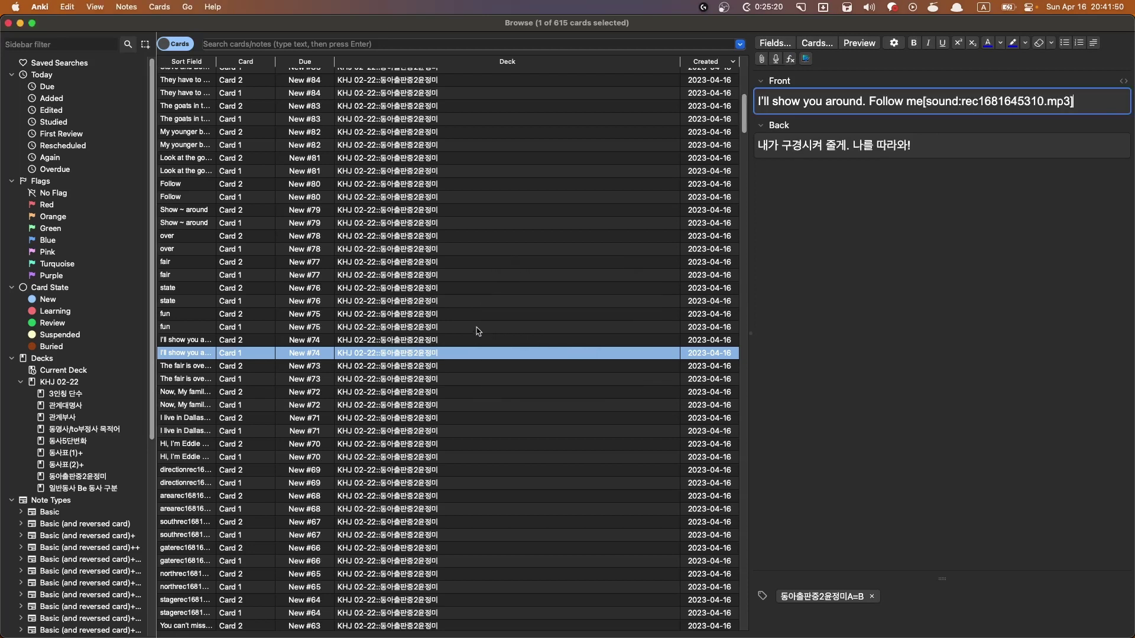
Record audio onto the front of the "fun" note
key("Up")
key("Up")
left_click(819, 101)
key("F5")
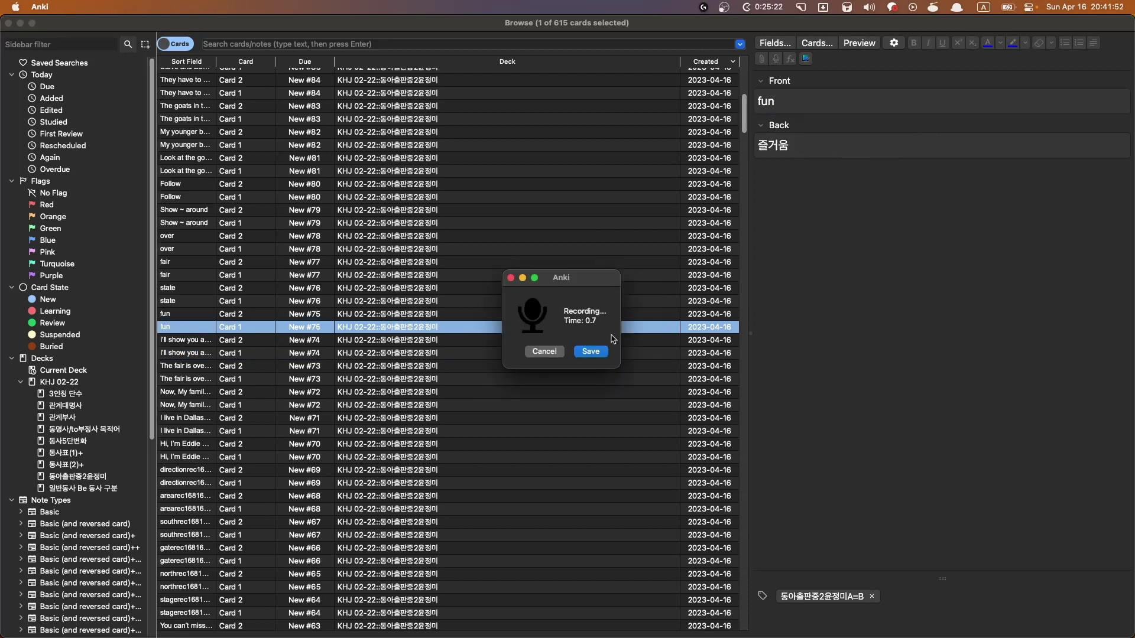
left_click(589, 357)
Record audio onto the front of the "state" note
left_click(468, 303)
left_click(808, 108)
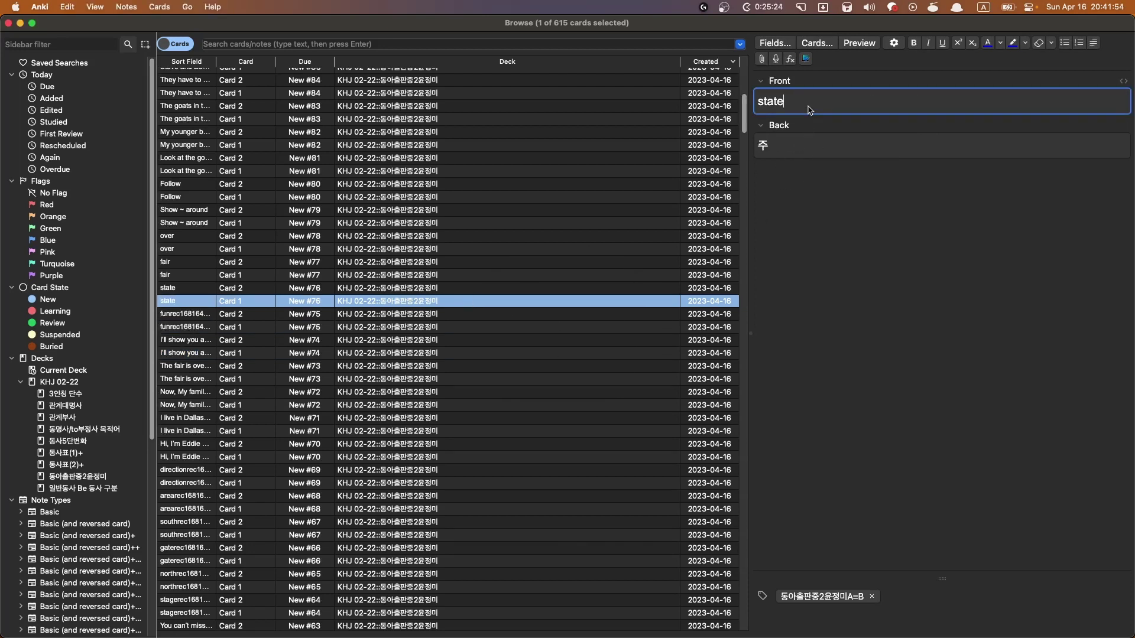
key("F5")
left_click(590, 351)
Record audio onto the front of the "fair" note
left_click(464, 275)
left_click(842, 106)
key("F5")
left_click(591, 352)
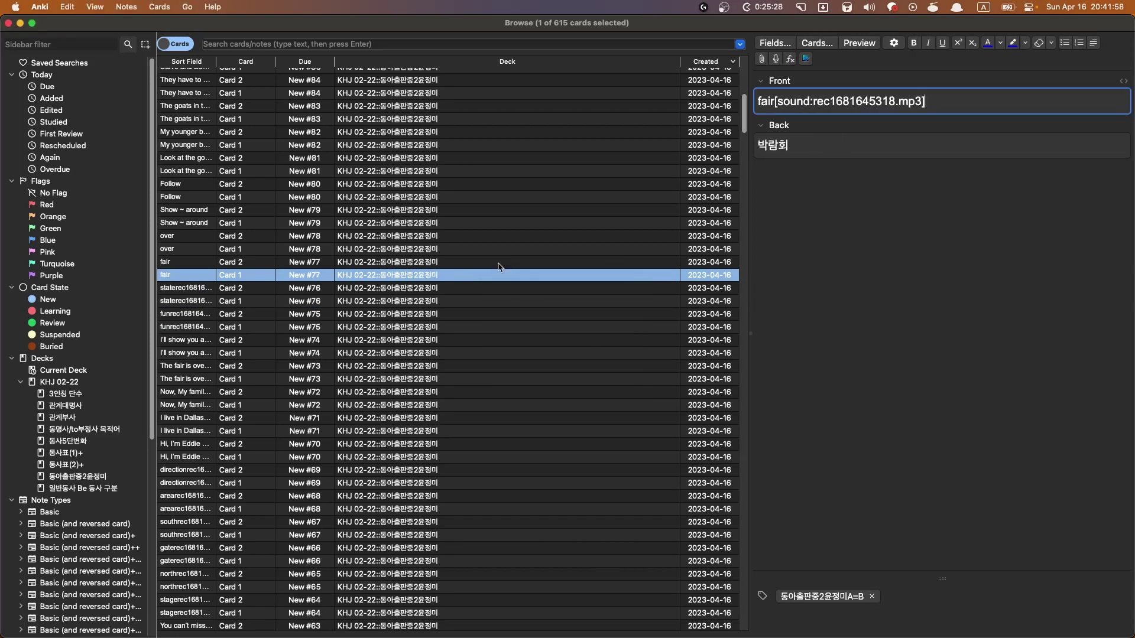
Record audio onto the front of the "over" note
left_click(514, 249)
left_click(820, 101)
key("F5")
left_click(590, 351)
Record audio onto the front of the "Show ~ around" note
left_click(494, 224)
left_click(860, 107)
key("F5")
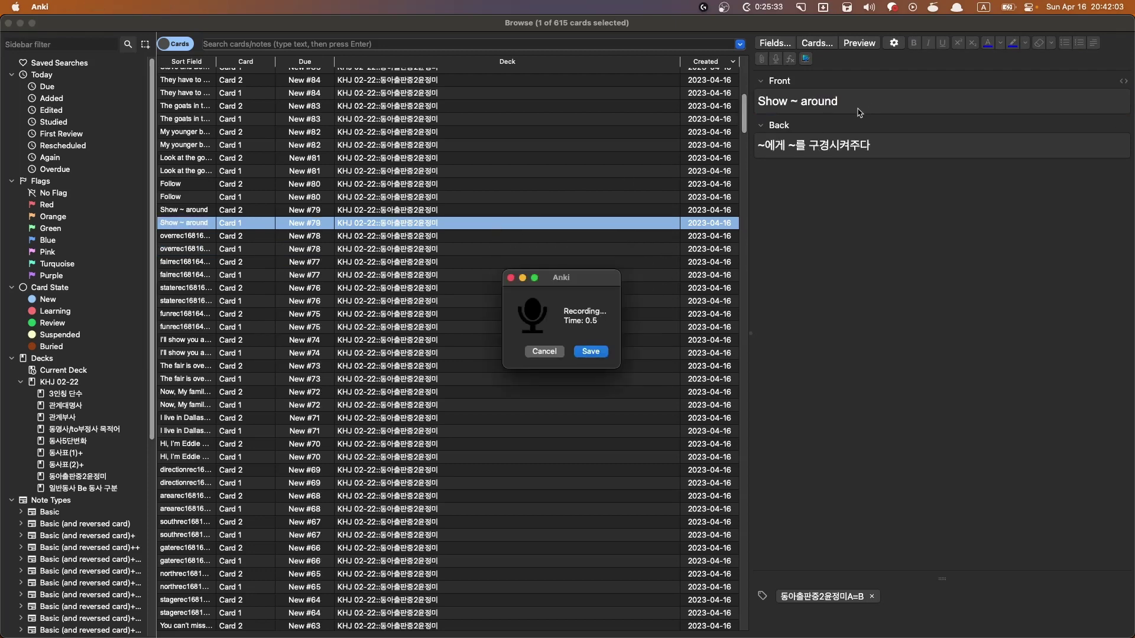
left_click(590, 351)
Record audio onto the front of the "Follow" note
left_click(473, 203)
left_click(809, 106)
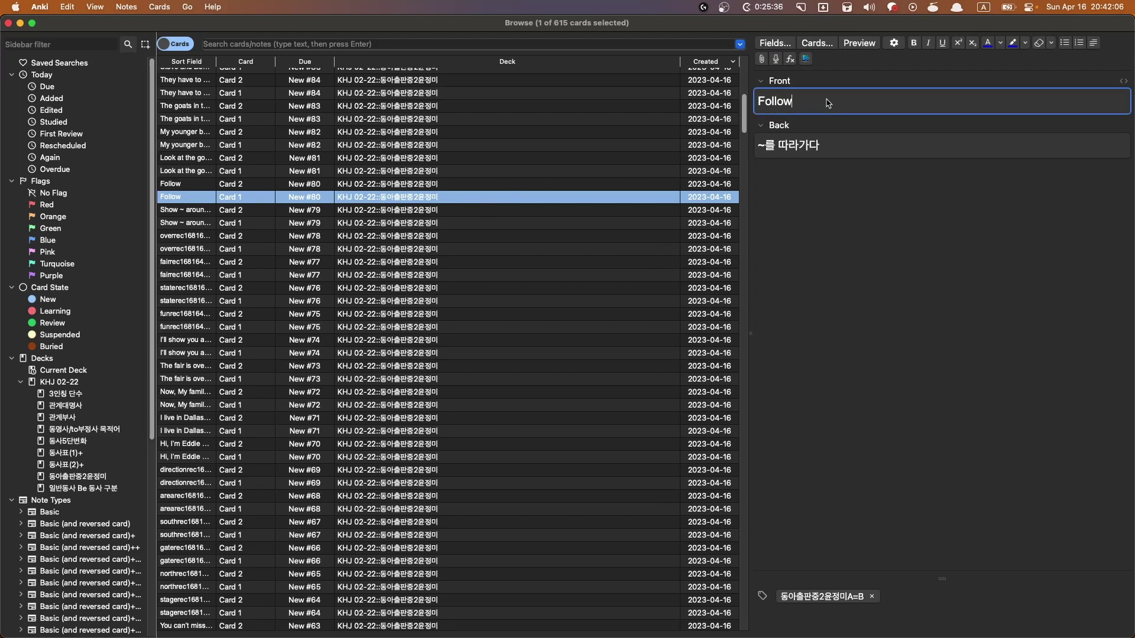
key("F5")
left_click(590, 352)
Record audio onto the front of the "Look at the goats here! This is a goat show" note
left_click(521, 171)
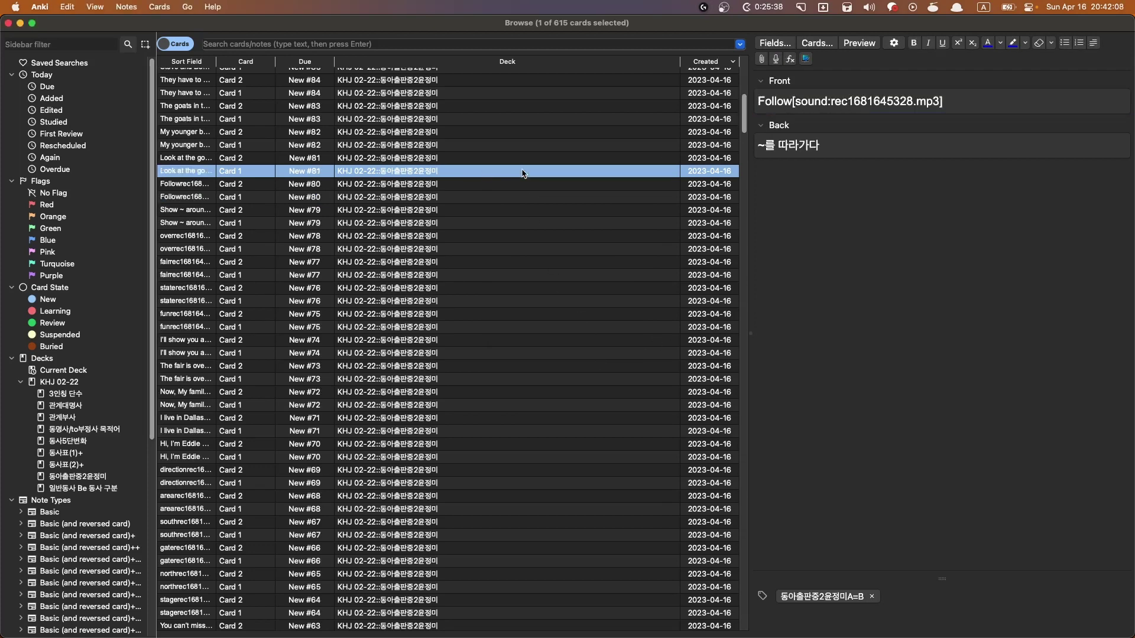
left_click(1010, 105)
key("F5")
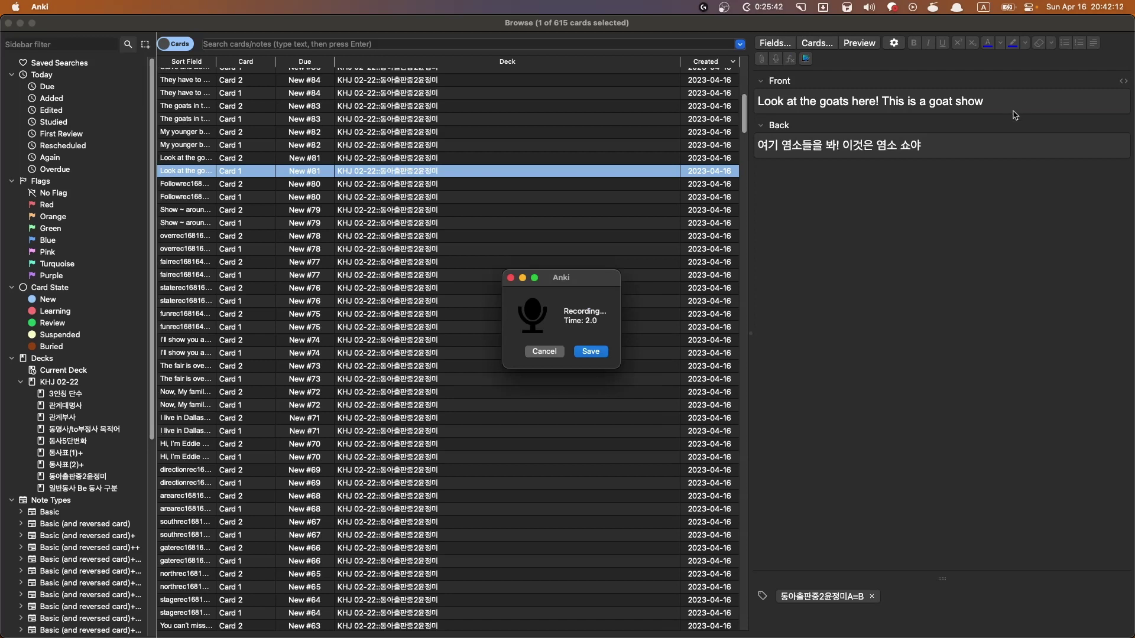
left_click(591, 351)
Record audio onto the front of the note about the younger brother entering the goat show
left_click(500, 147)
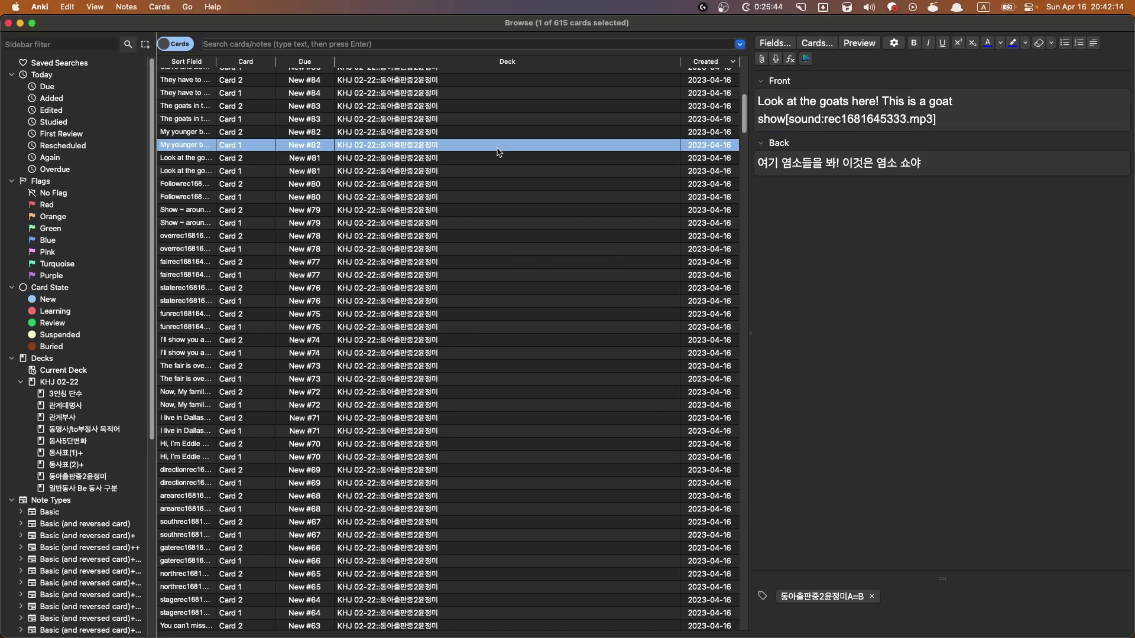
left_click(940, 109)
key("F5")
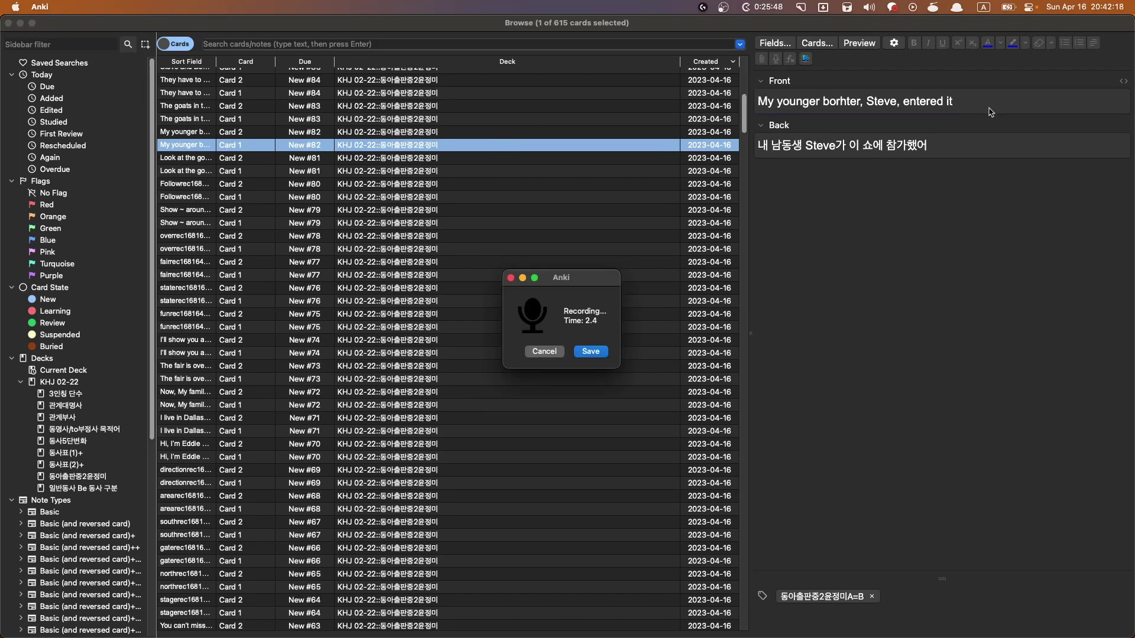
left_click(584, 352)
Select Card 1 of the "The goats in the show don't have to be big" note
left_click(523, 132)
left_click(523, 119)
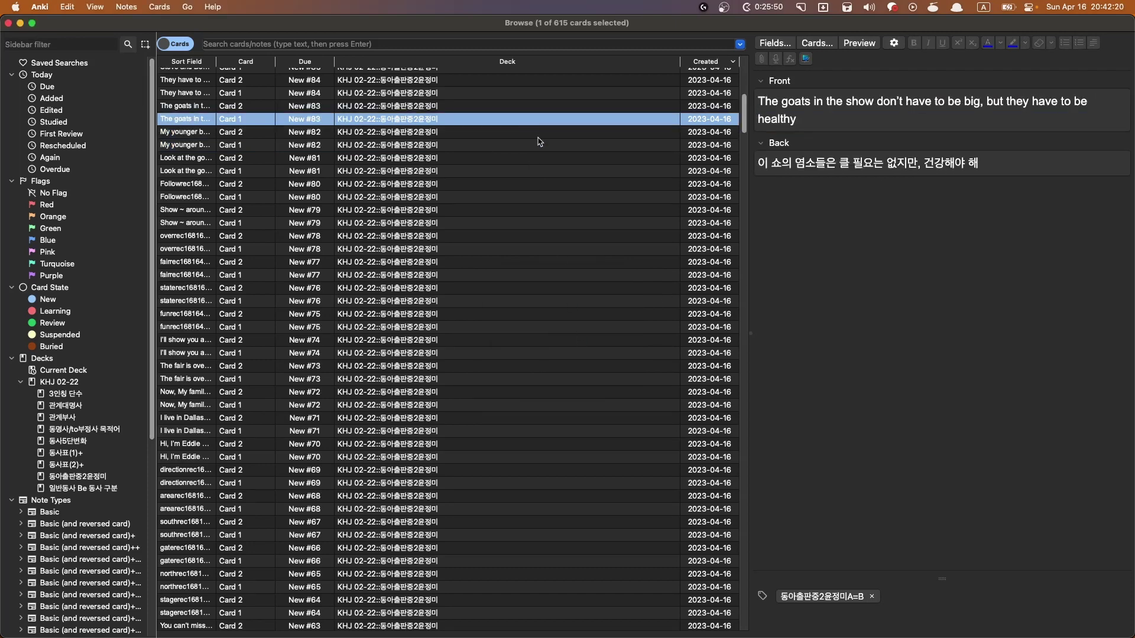
scroll(588, 266, "up", 10)
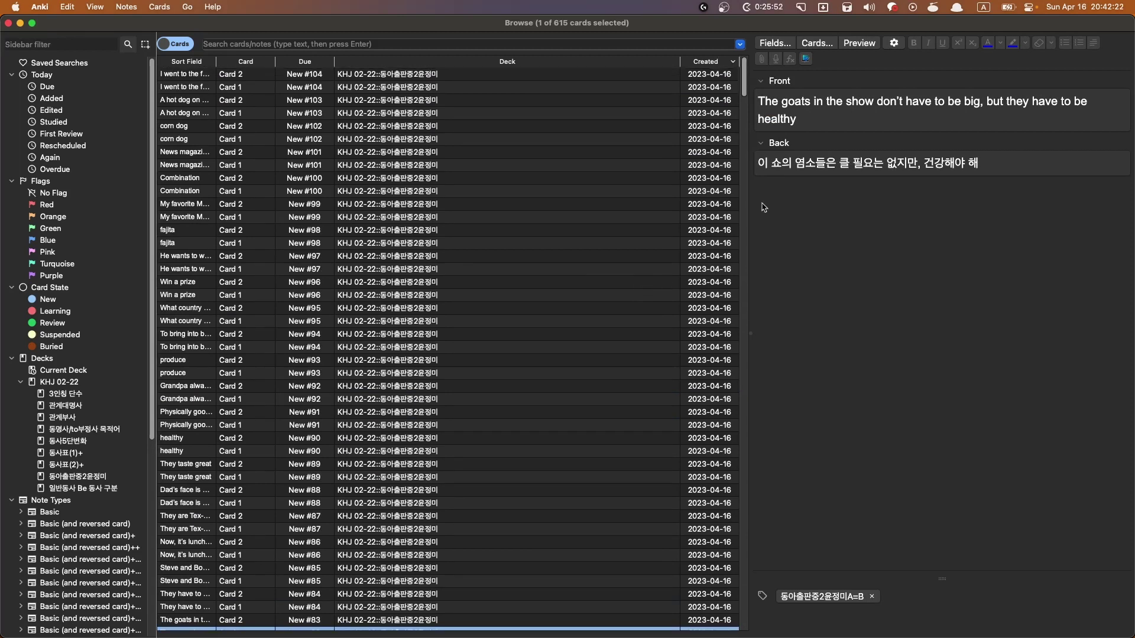
left_click(833, 130)
key("F5")
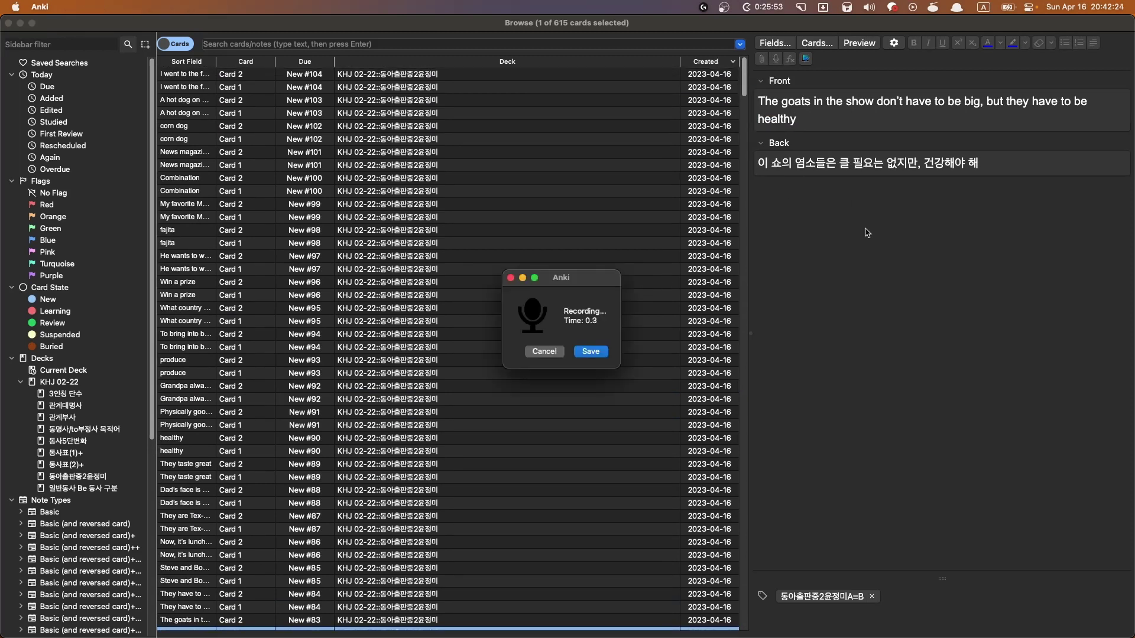
left_click(542, 355)
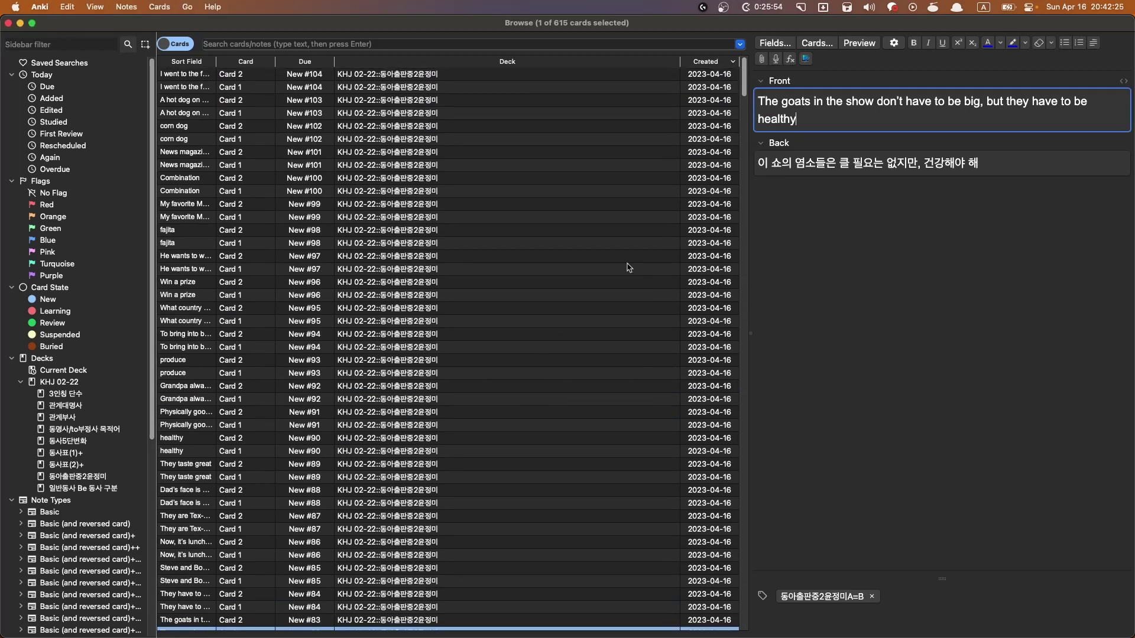
Record audio onto the front of the "The goats in the show don't have to be big, but they have to be healthy" note
left_click(818, 129)
key("F5")
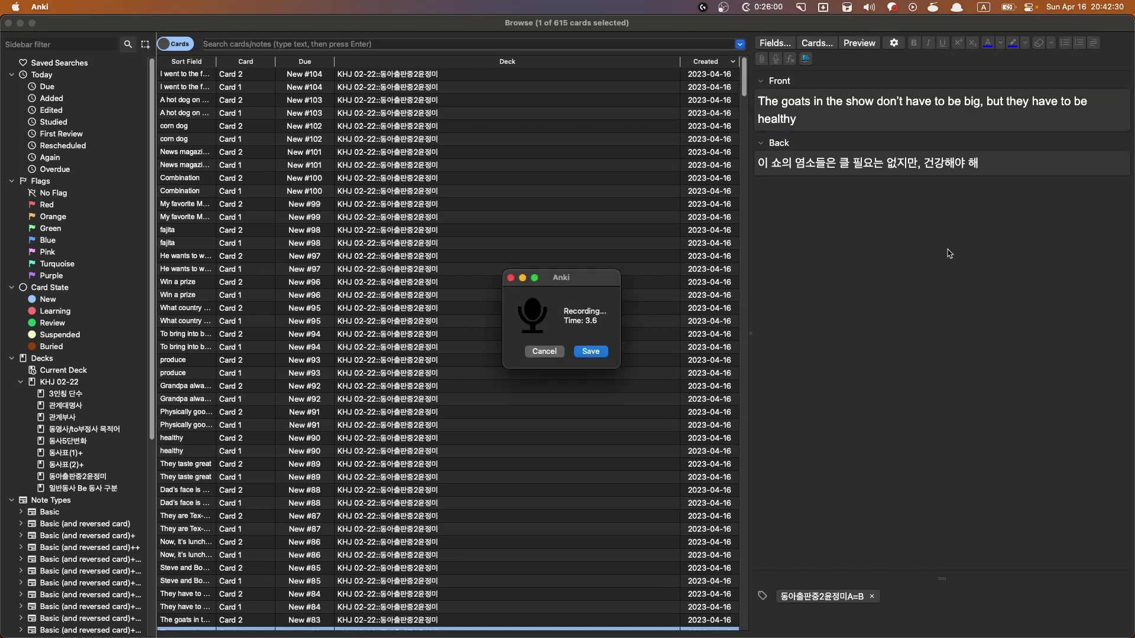
left_click(593, 353)
Try to record audio onto the front of the "They have to produce a lot of milk to win a prize" note
left_click(470, 608)
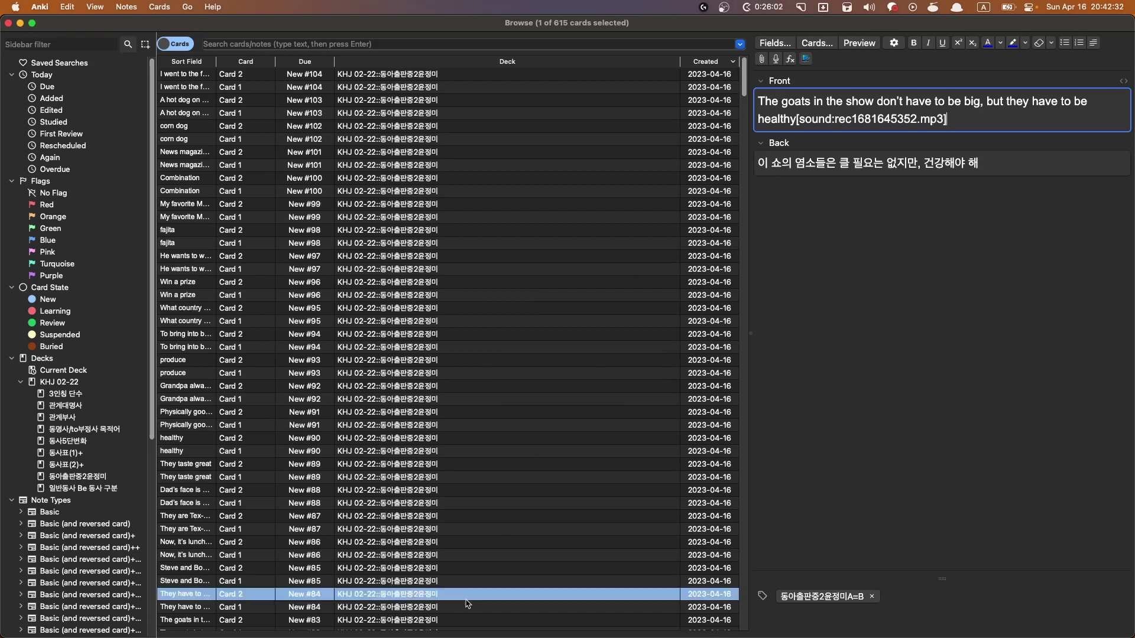
left_click(909, 128)
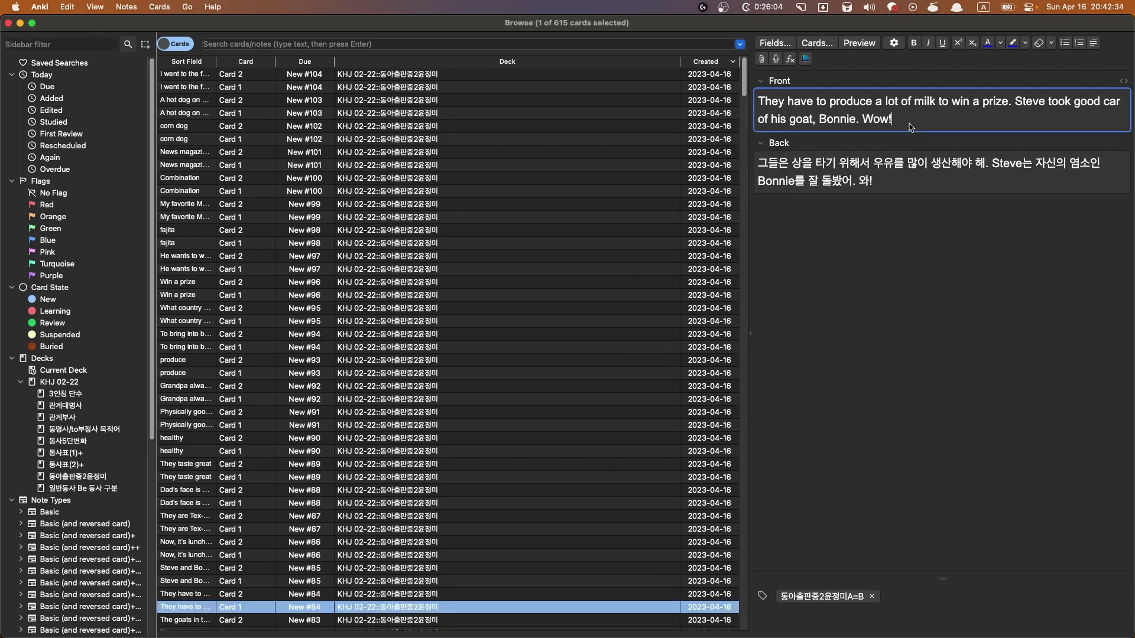
key("F5")
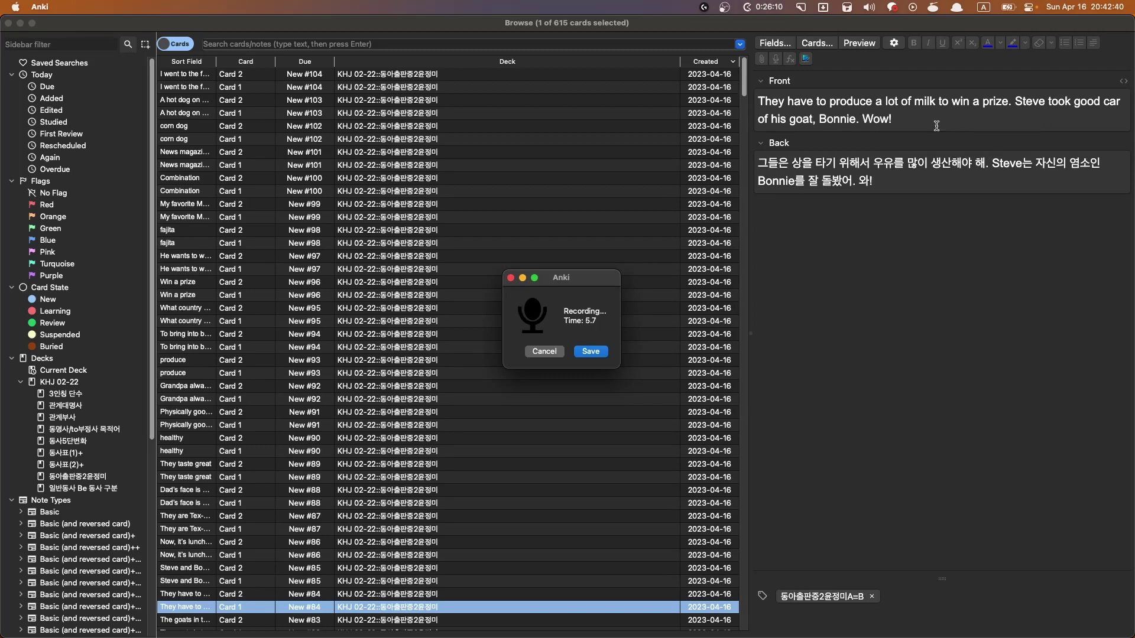
left_click(541, 352)
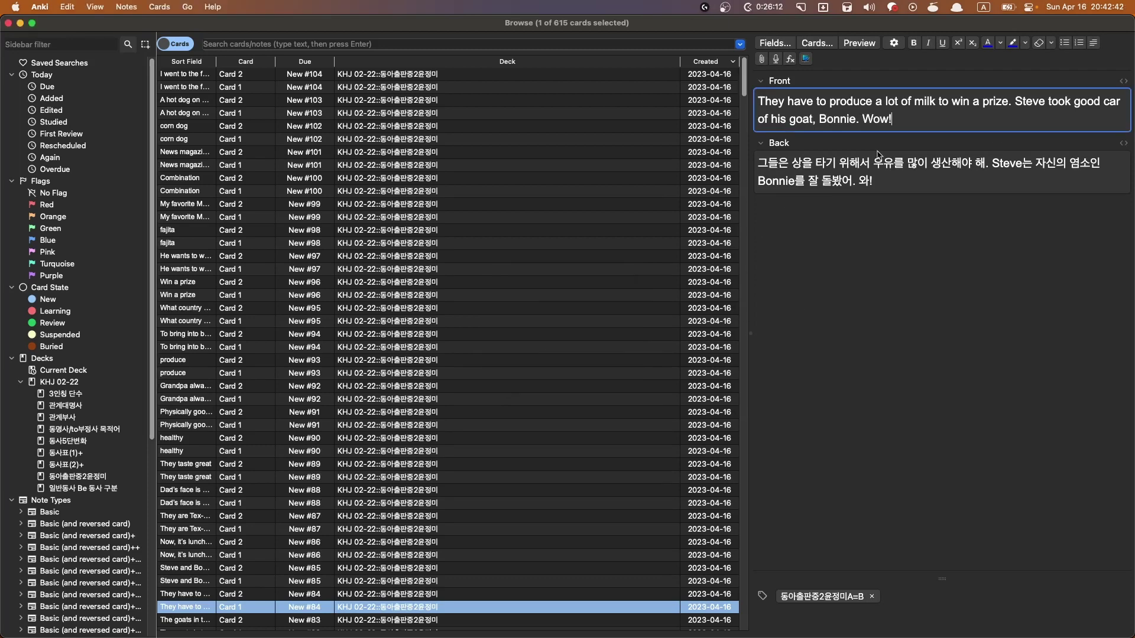
Record audio onto the front of the "They have to produce a lot of milk to win a prize" note, discarding the first take
key("F5")
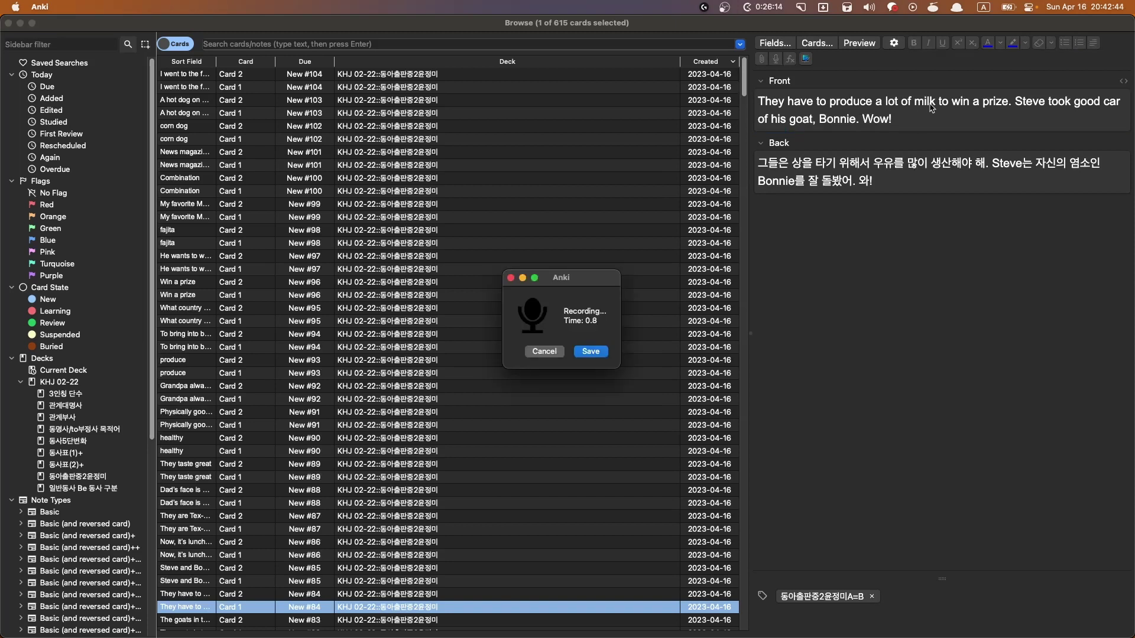
left_click(544, 352)
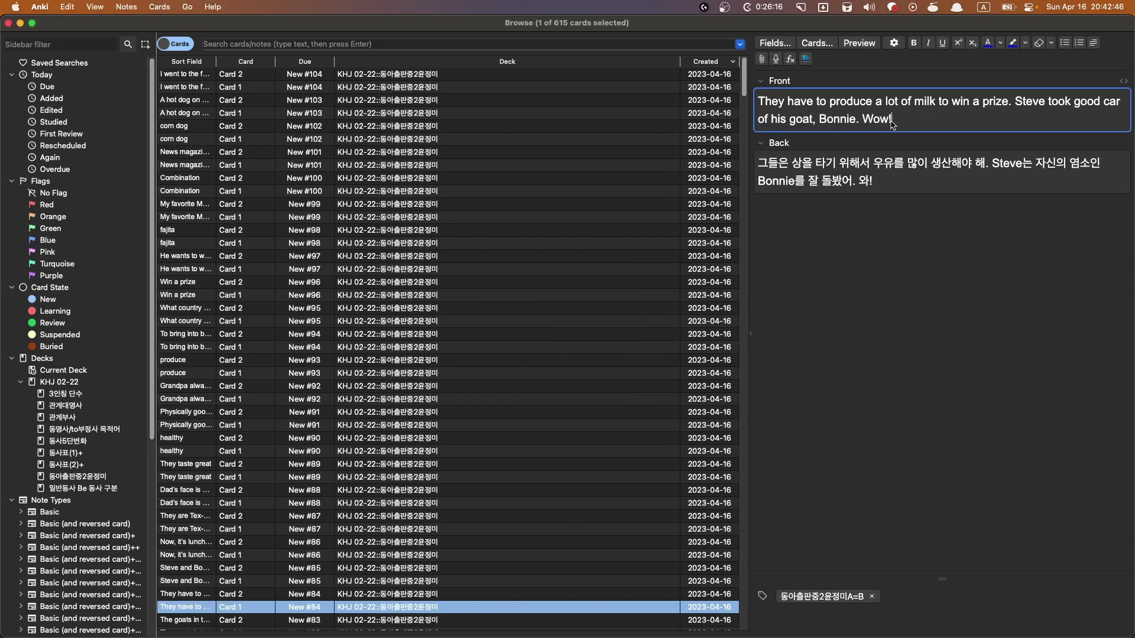
key("F5")
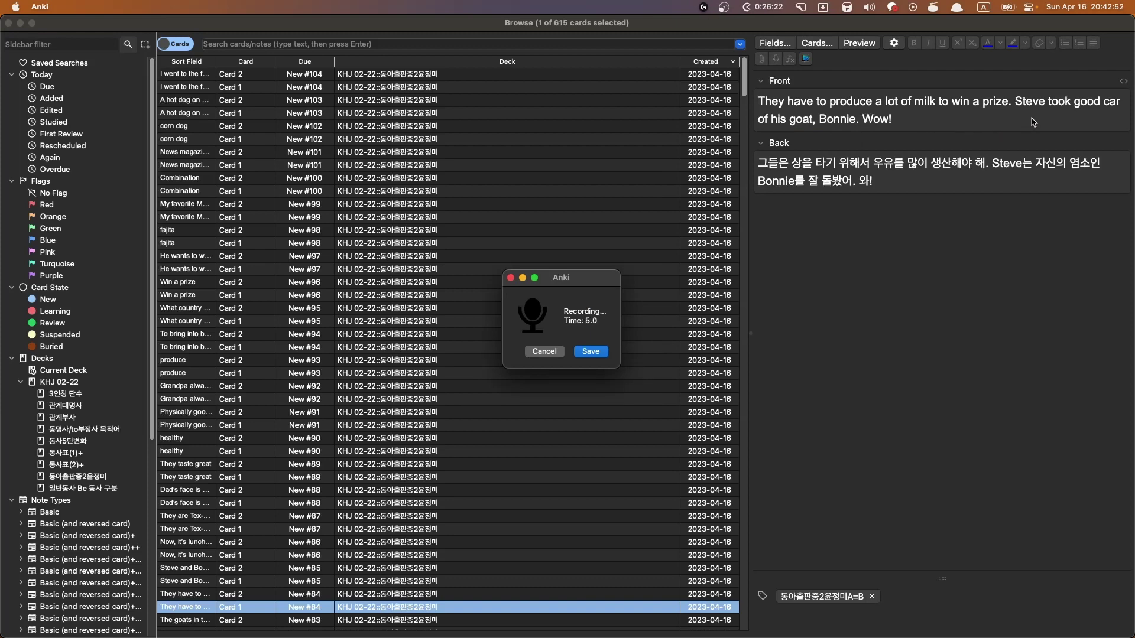
left_click(584, 350)
Record audio onto the front of the "Steve and Bonnie won a white ribbon, third prize!" note through its Card 1
left_click(439, 582)
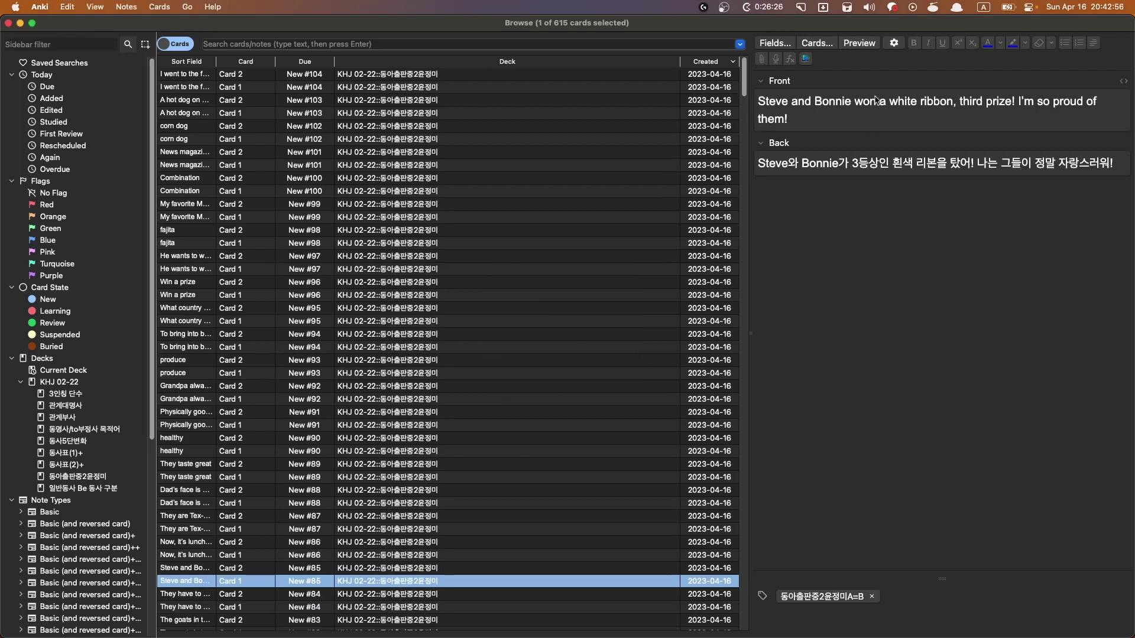
left_click(847, 120)
key("F5")
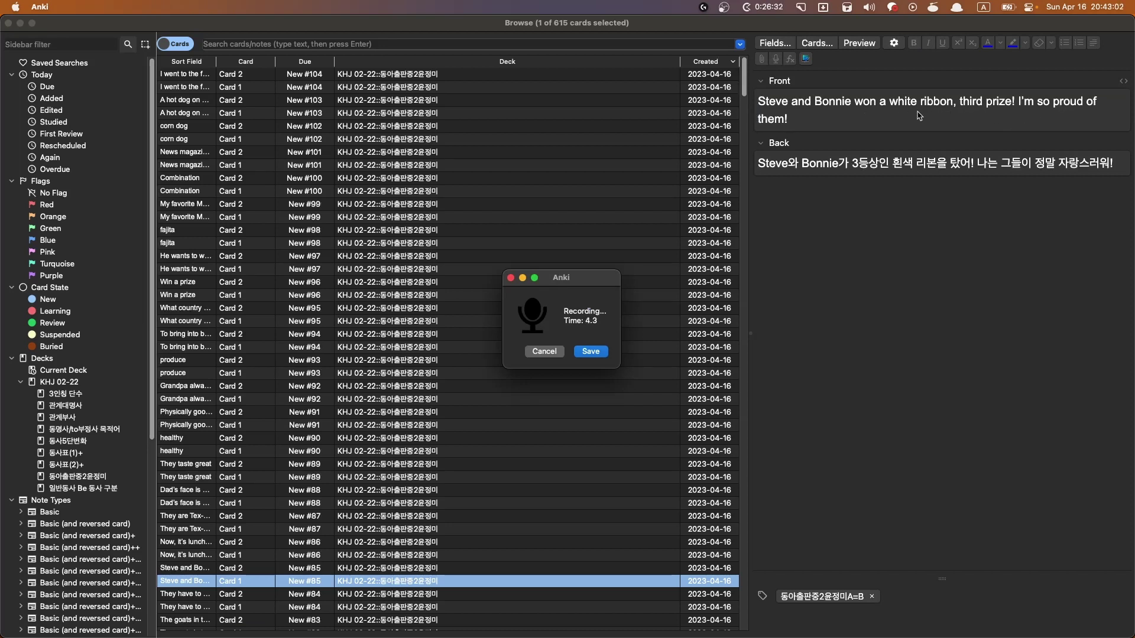
left_click(591, 352)
From the "Now, it's lunch time" note, look up "fajitas" in the Daum dictionary in Brave and play its American pronunciation
left_click(494, 556)
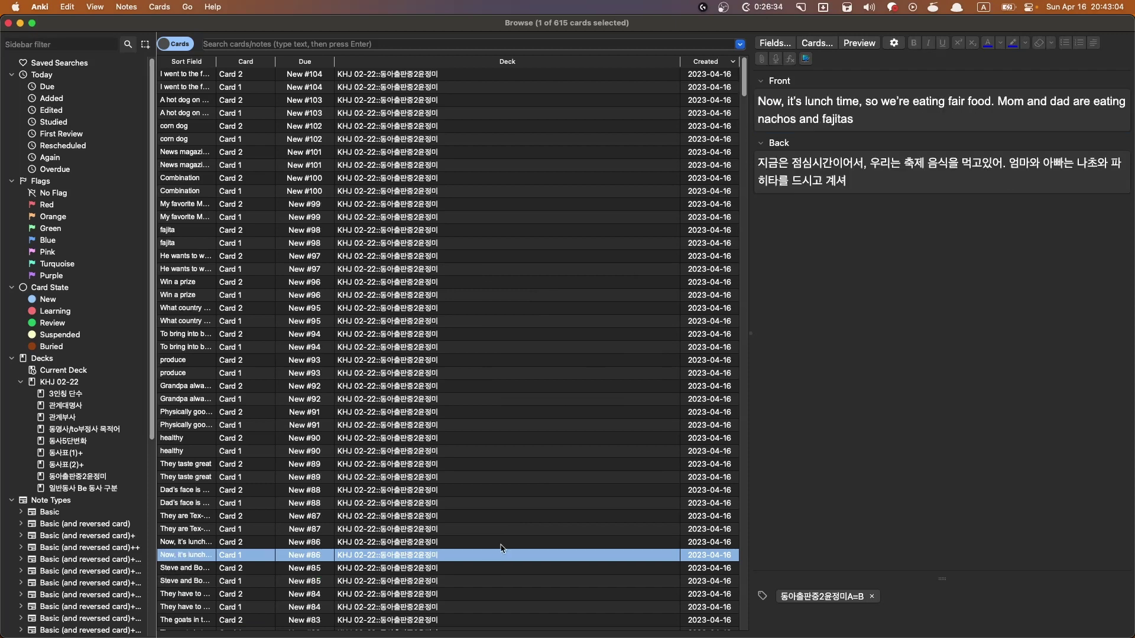
left_click(879, 125)
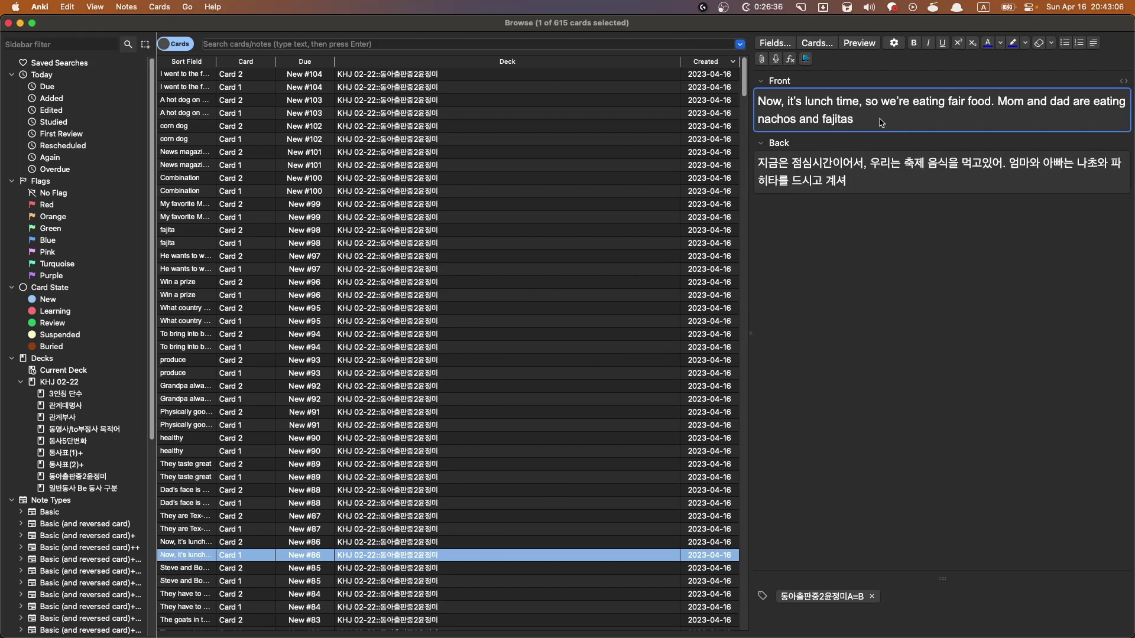
double_click(834, 119)
key("super+c")
key("alt+space")
type("wsd")
key("Escape")
key("alt+space")
type("e d")
key("BackSpace")
key("BackSpace")
type("d")
key("super+v")
key("Return")
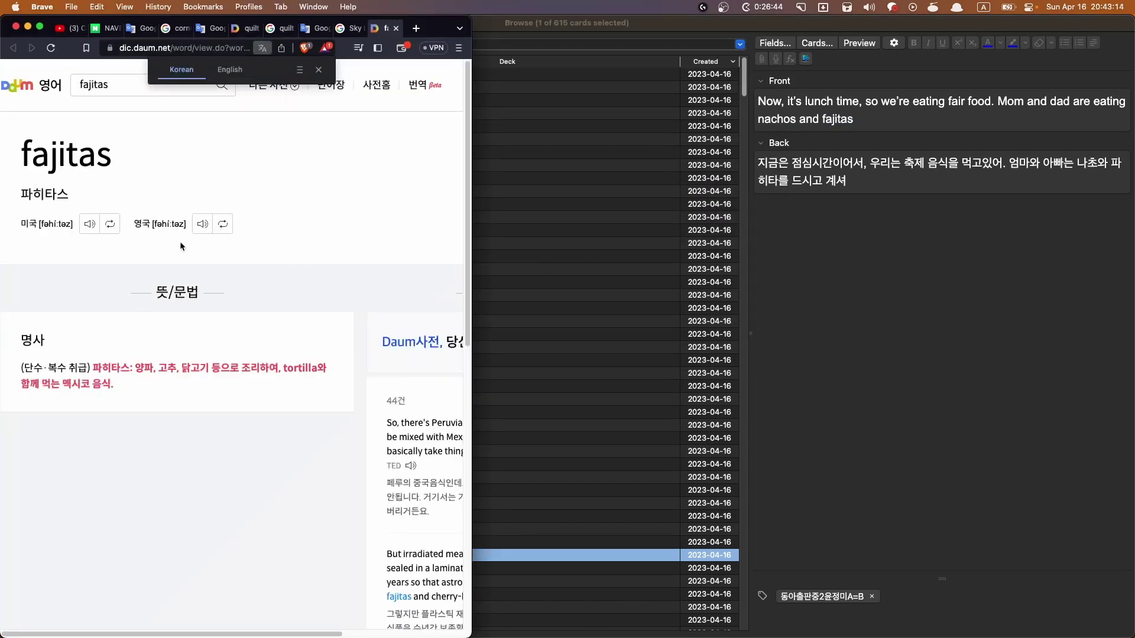
left_click(91, 224)
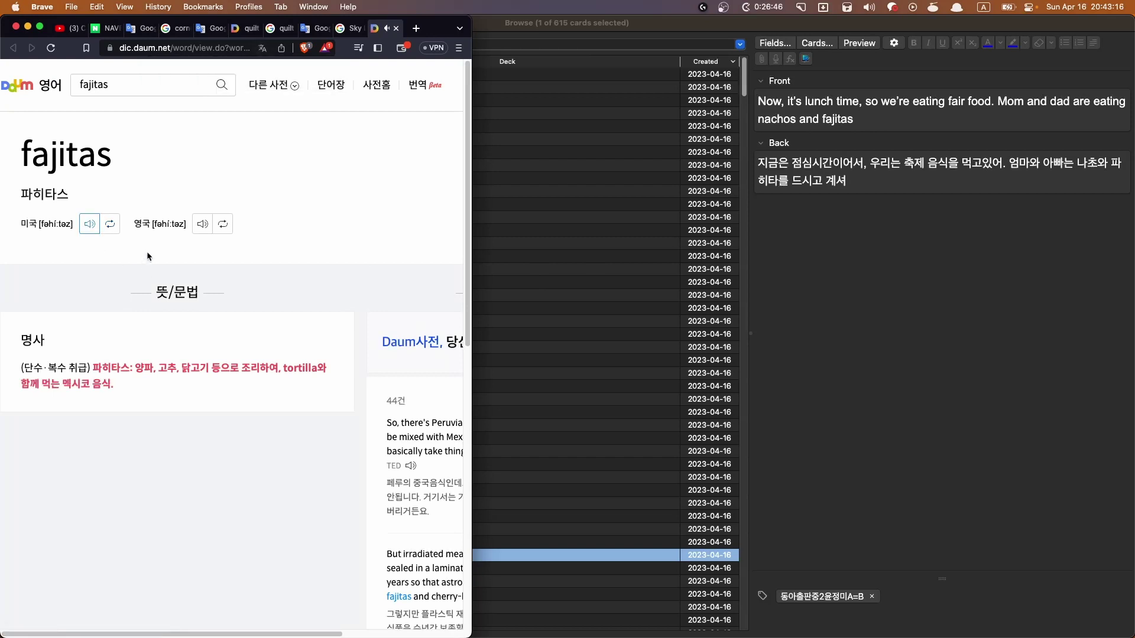
Return to Anki and record audio onto the front of the "Now, it's lunch time, so we're eating fair food" note
left_click(854, 410)
left_click(898, 107)
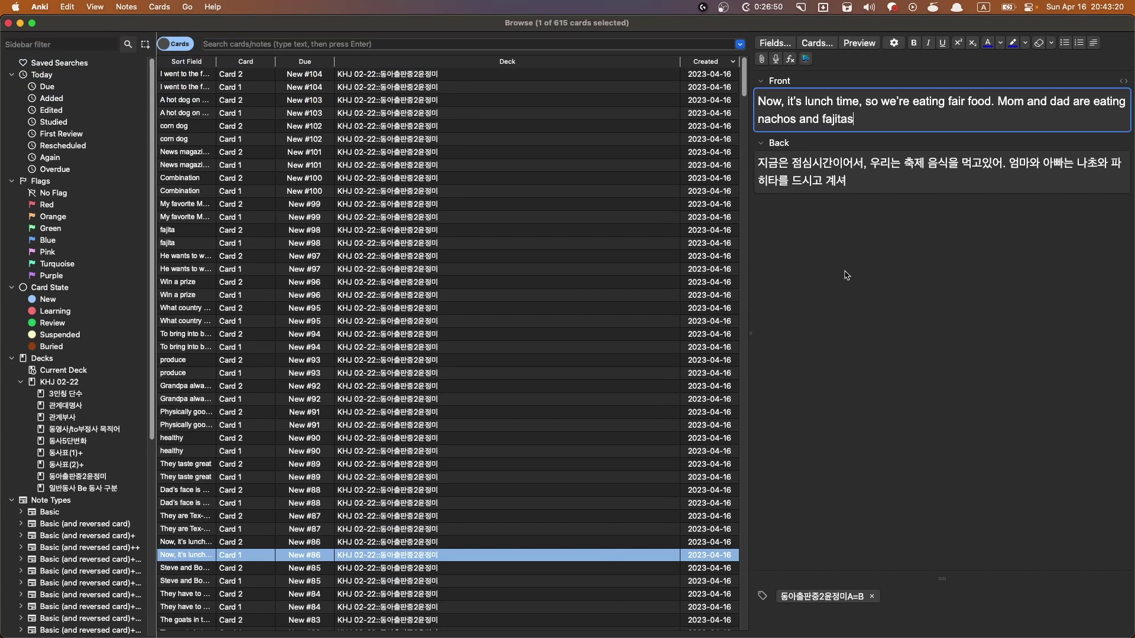
key("F5")
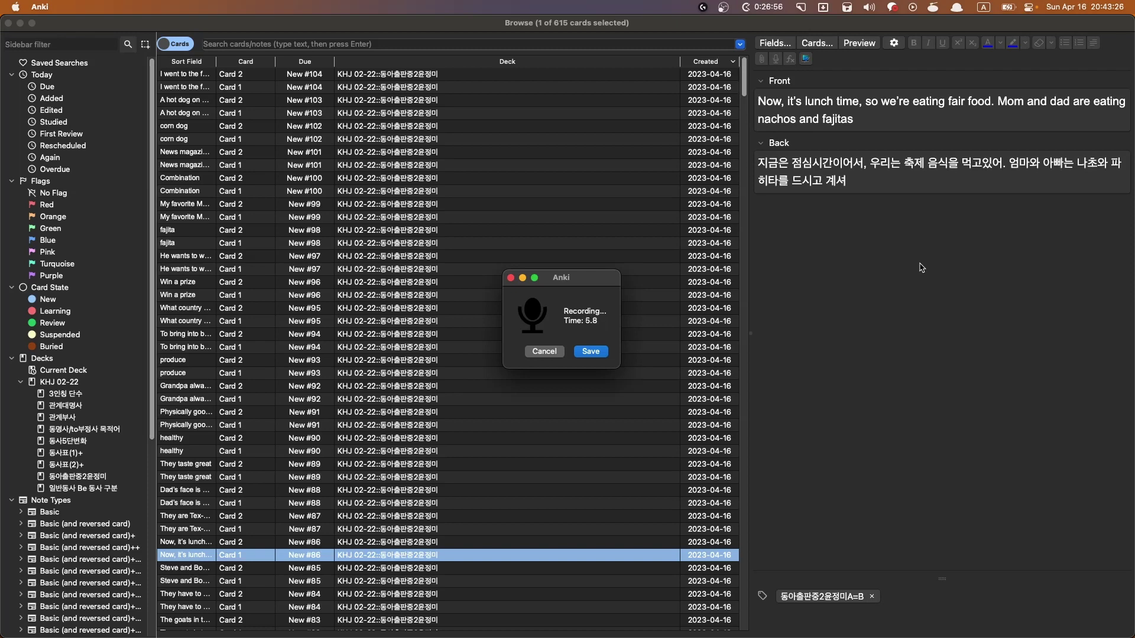
left_click(591, 353)
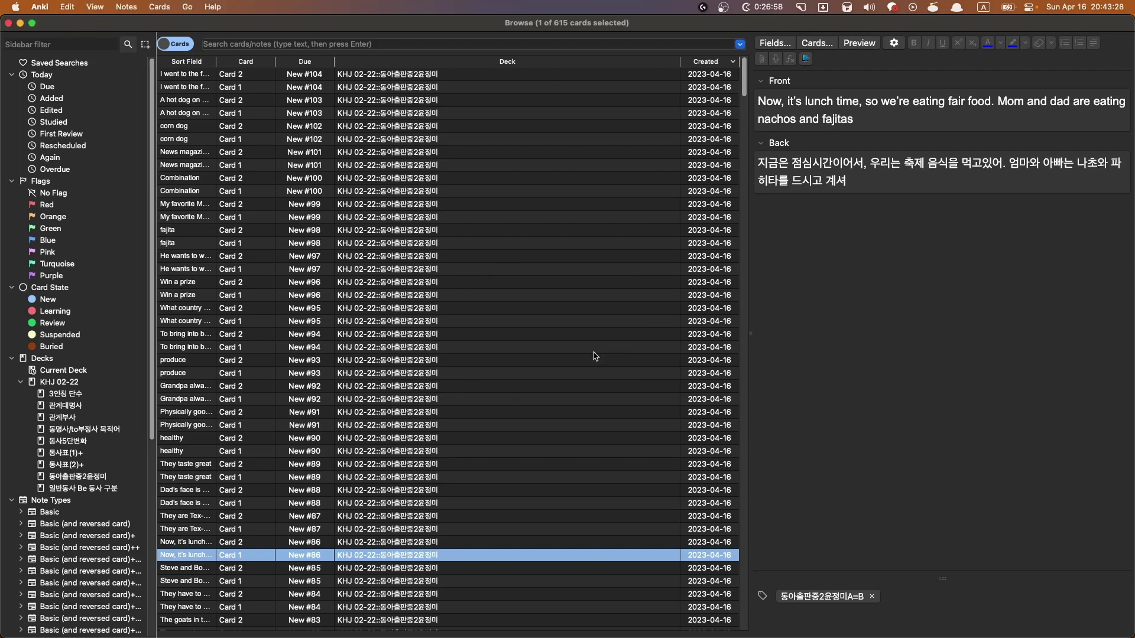
Record audio onto the front of the "They are Tex-Mex food" note through its Card 1
left_click(408, 531)
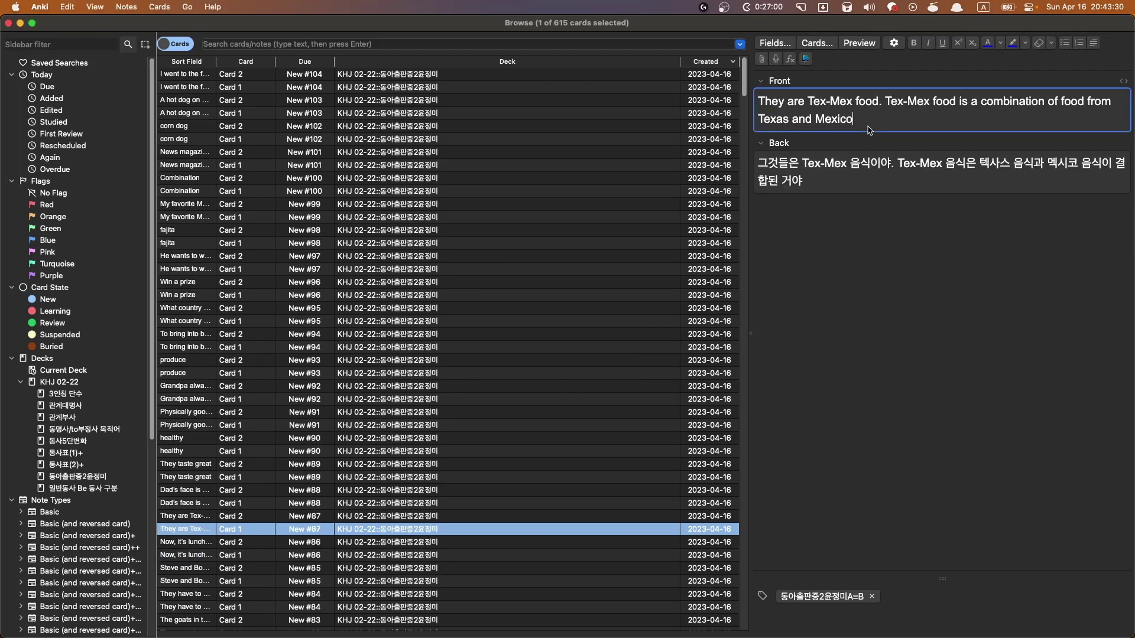
key("F5")
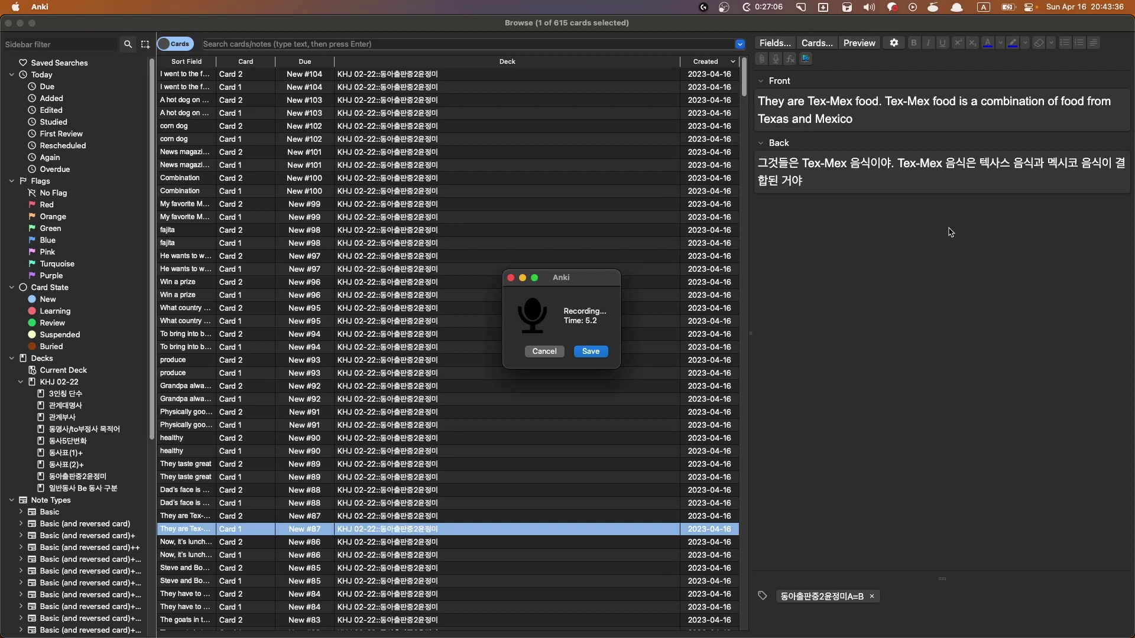
left_click(590, 353)
Record audio onto the front of the "Dad's face is getting red because his fajita is too spicy" note
left_click(457, 500)
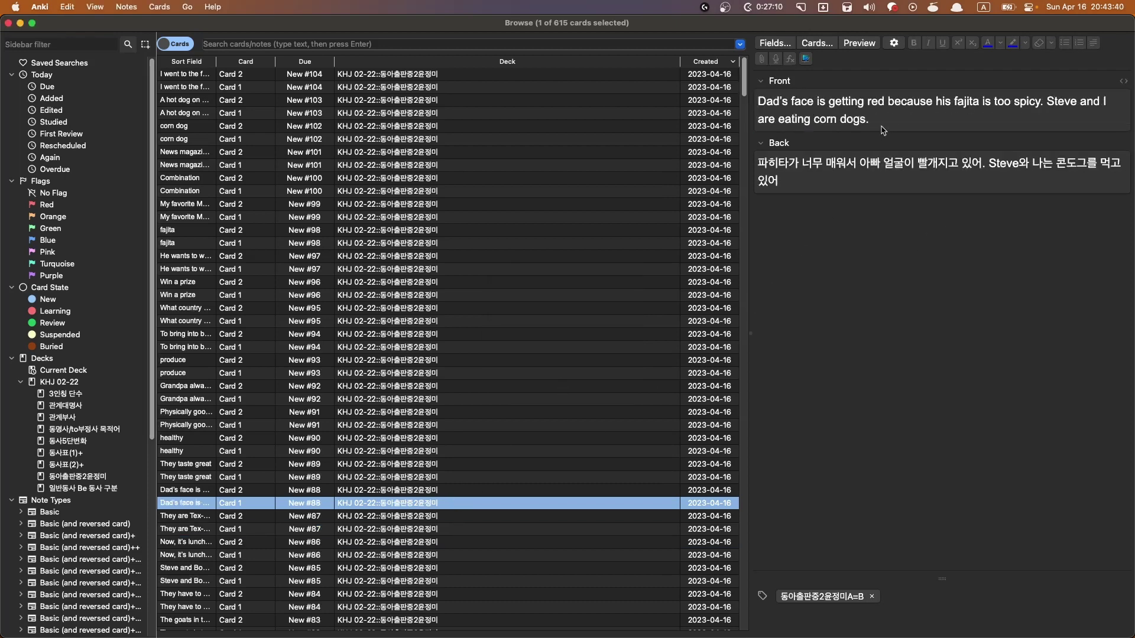
key("F5")
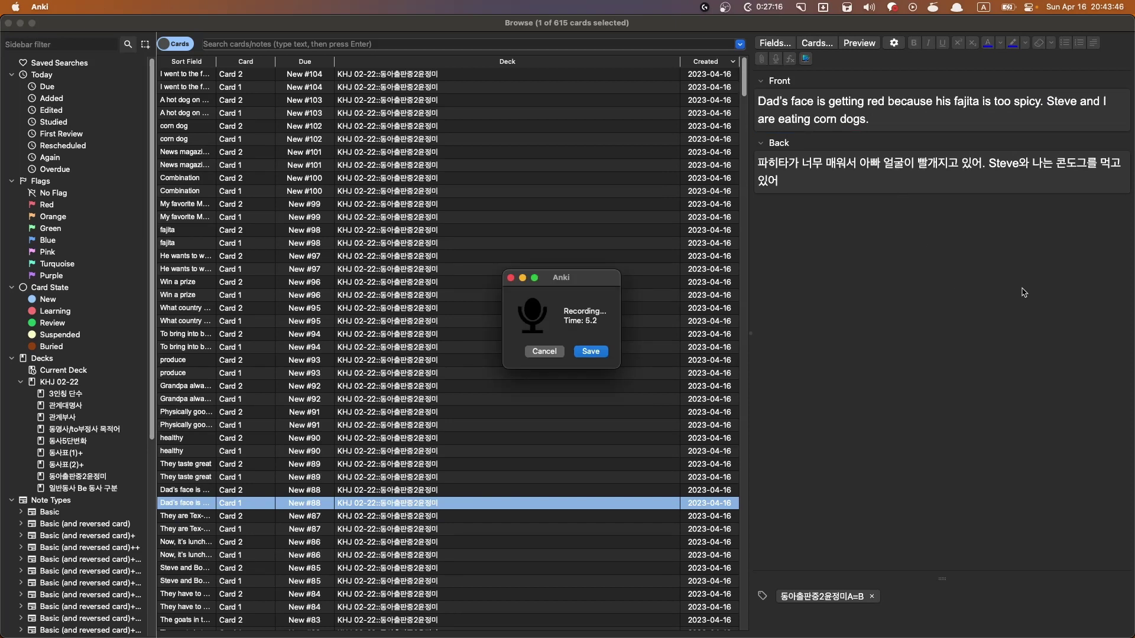
left_click(591, 352)
Record audio onto the front of the "They taste great" note through its Card 1
left_click(445, 478)
left_click(868, 103)
key("F5")
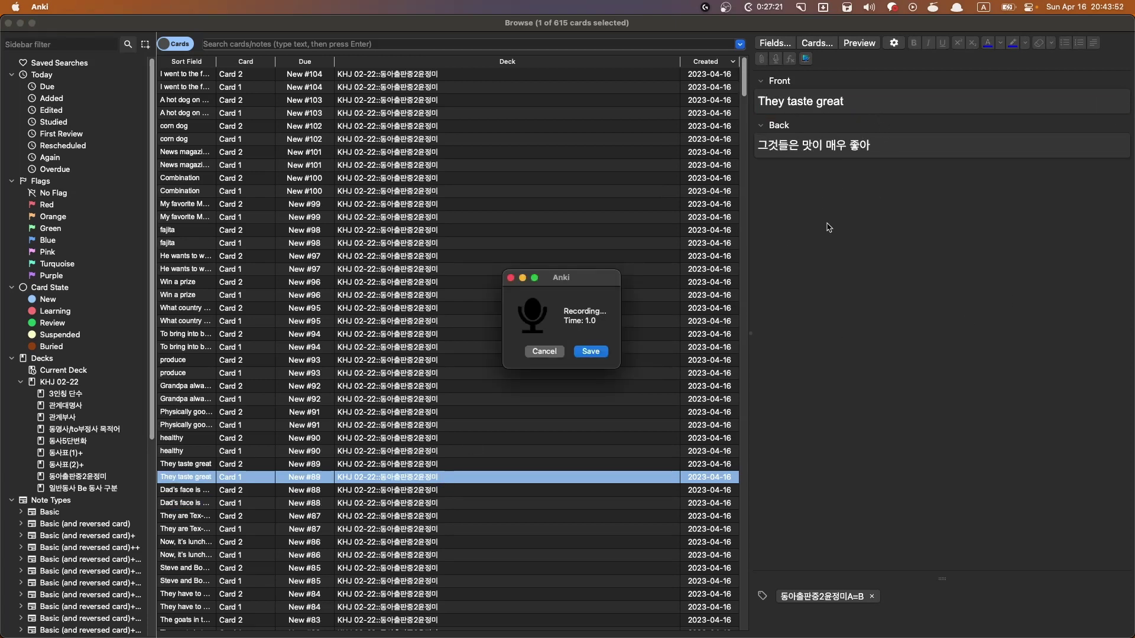
left_click(590, 351)
Record audio onto the front of the "healthy" note through its Card 1
left_click(446, 452)
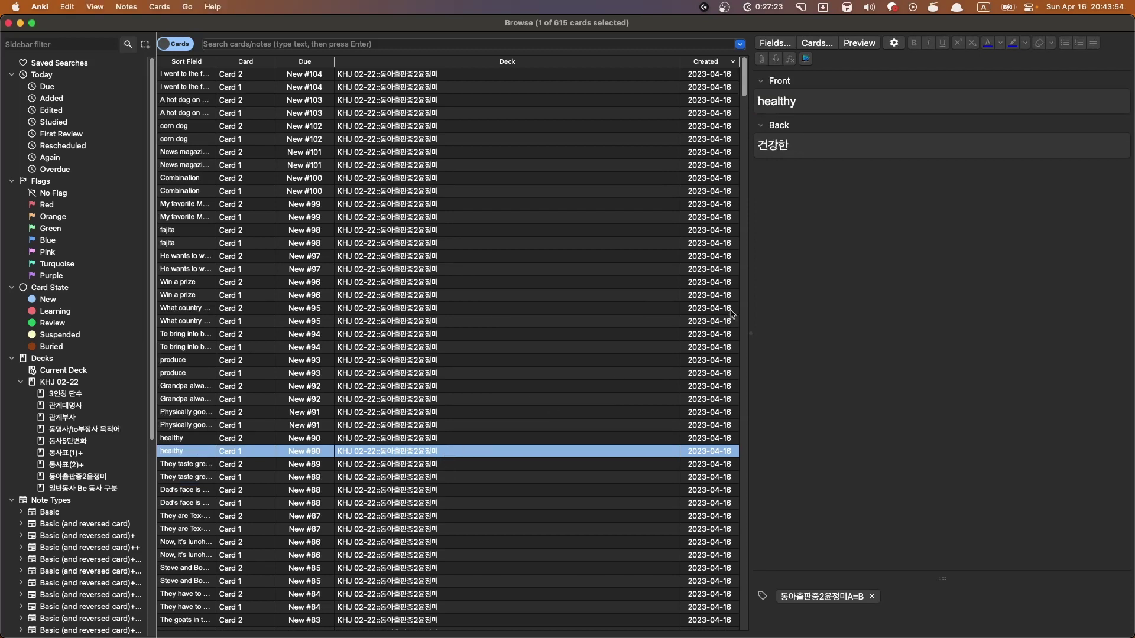
left_click(845, 101)
key("F5")
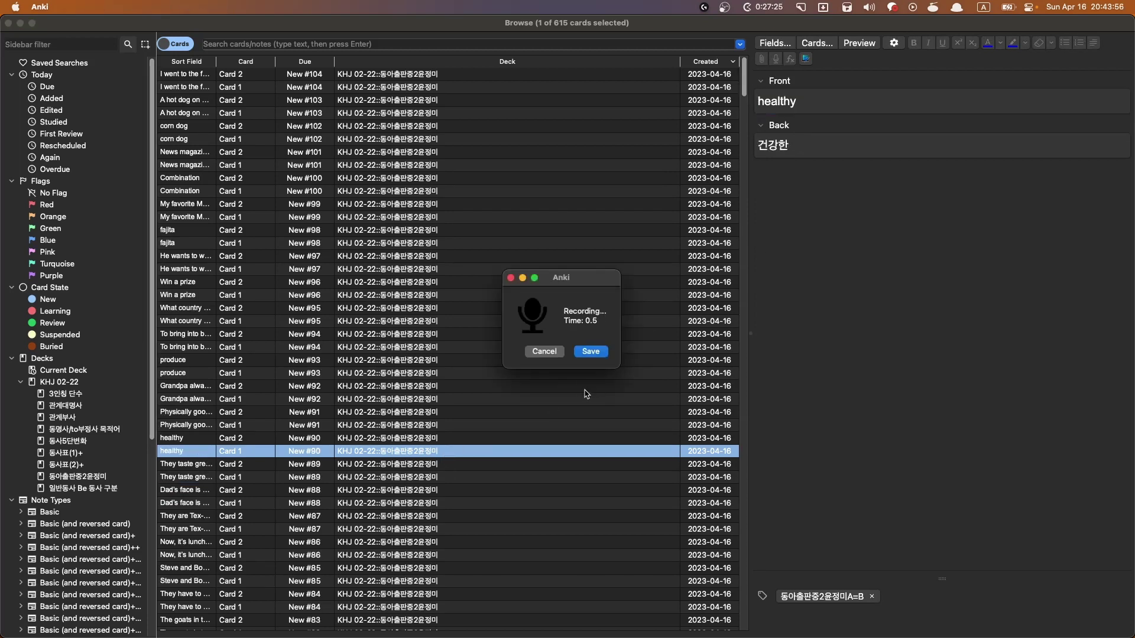
left_click(587, 354)
Record audio onto the front of the "Physically good and strong" note through its Card 1
left_click(477, 428)
left_click(920, 109)
key("F5")
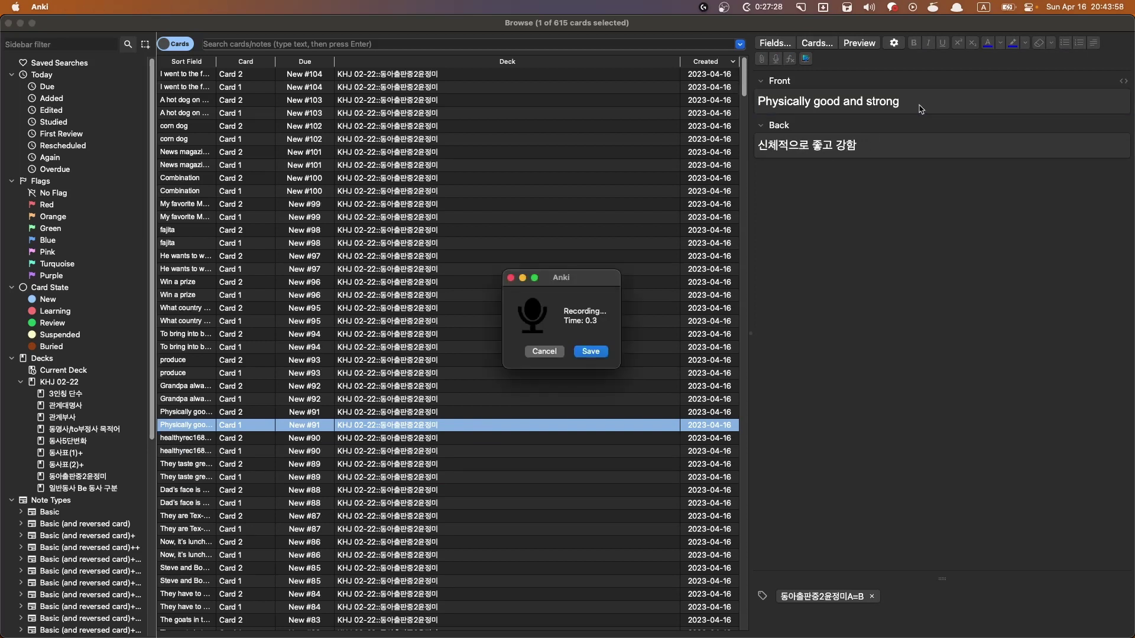
left_click(590, 352)
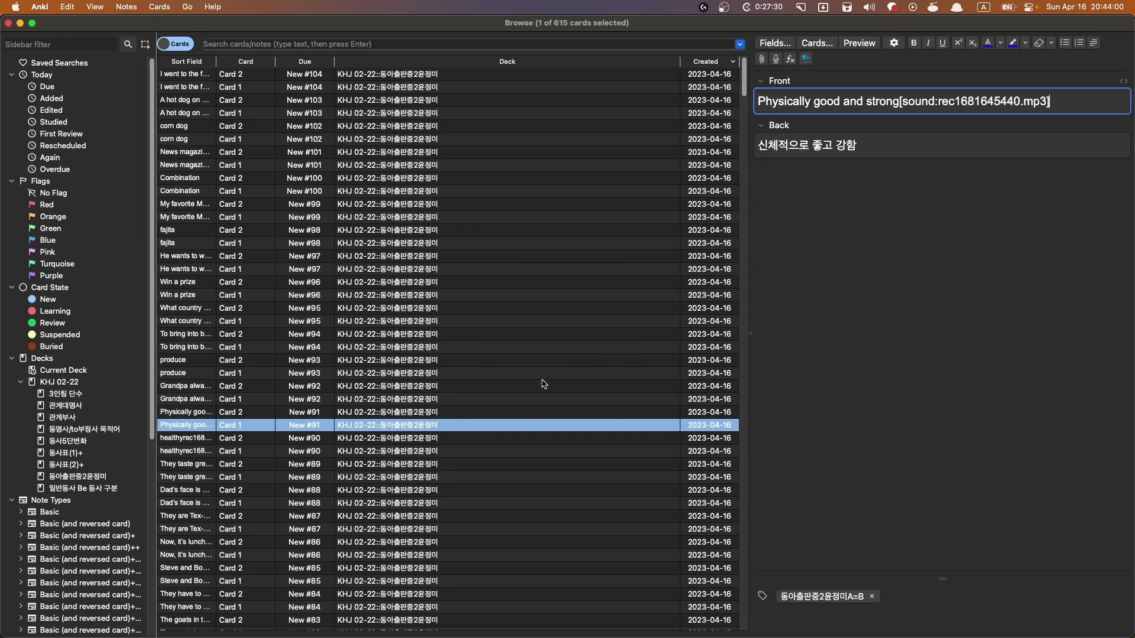
Record audio onto the front of the "Grandpa always looks healthy and happy" note through its Card 1
left_click(541, 397)
left_click(1002, 104)
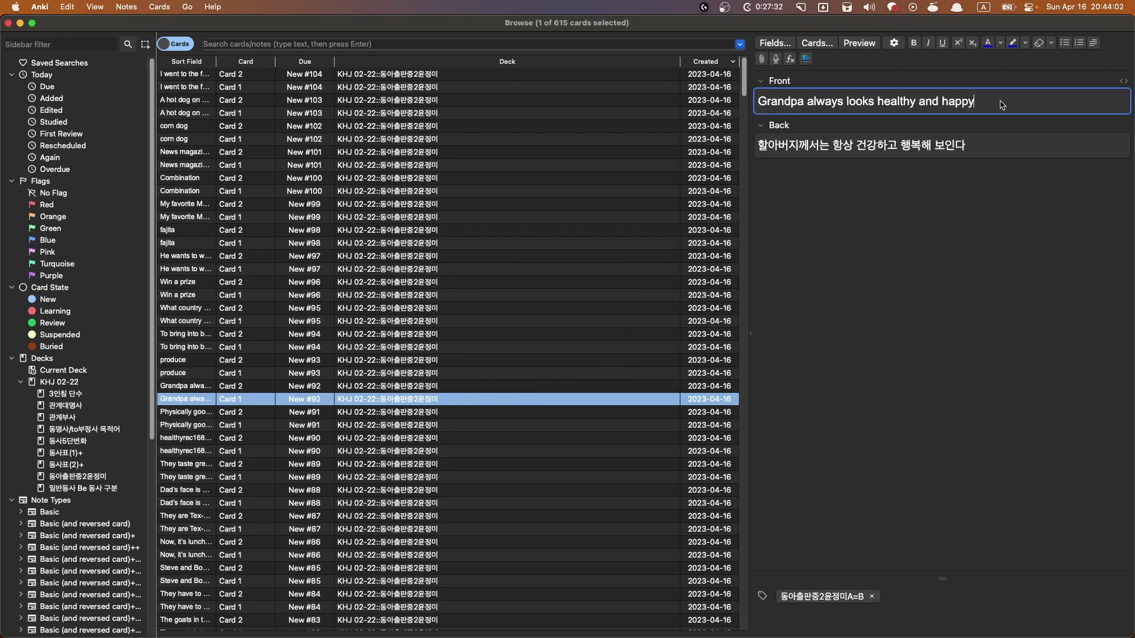
key("F5")
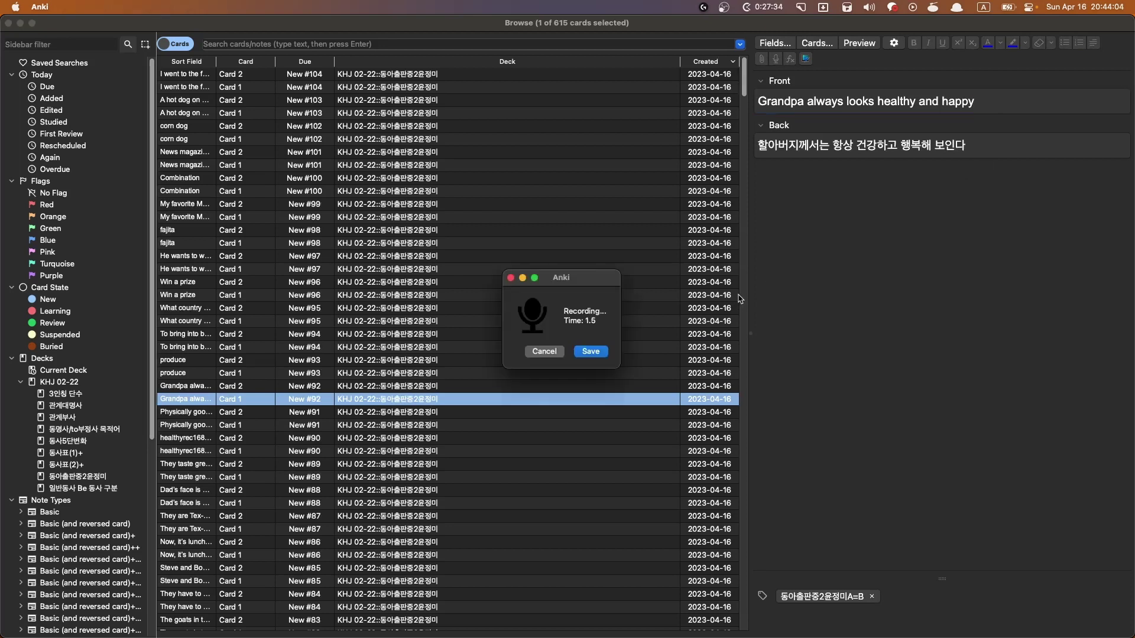
left_click(591, 353)
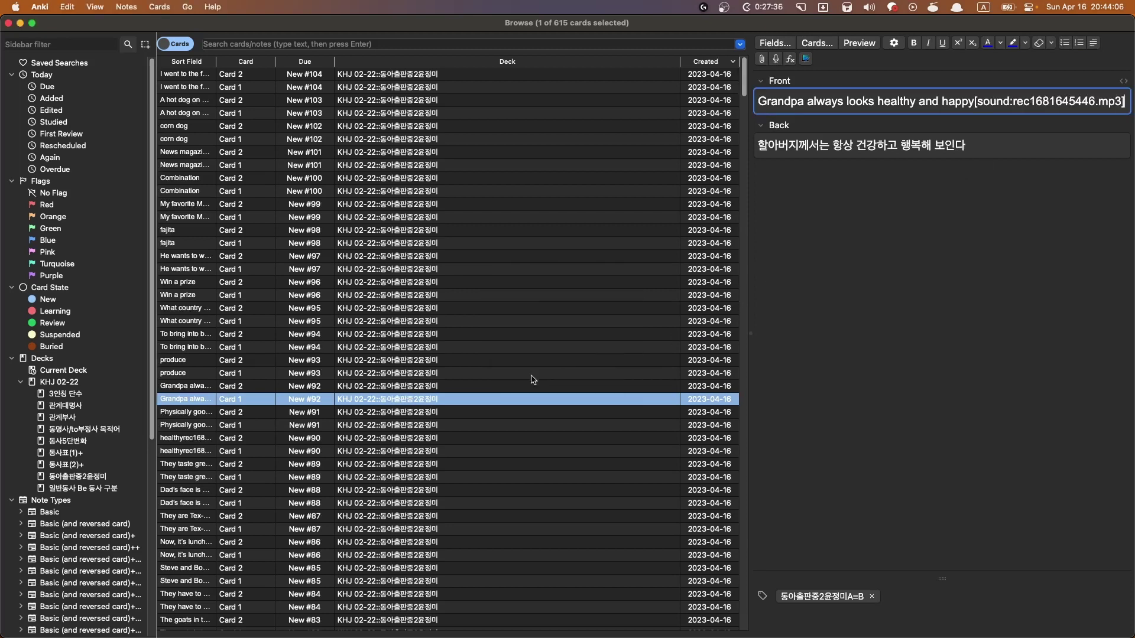
Record audio onto the front of the "produce" note through its Card 1
left_click(532, 374)
left_click(823, 112)
key("F5")
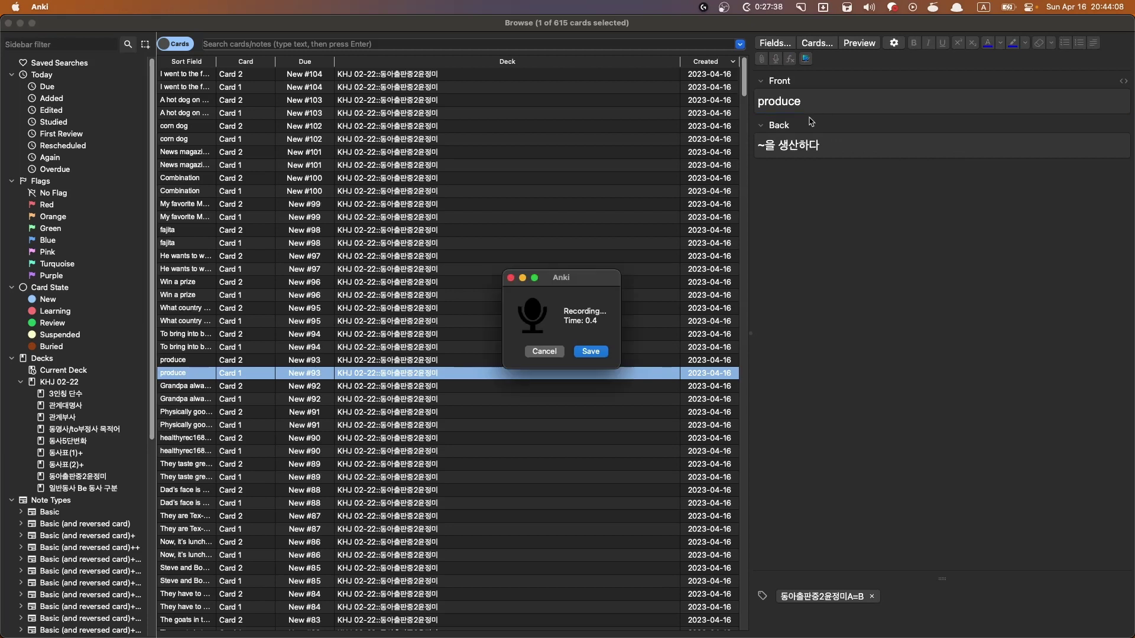
left_click(591, 352)
Record audio onto the front of the "To bring into being; to make or manufacture" note through its Card 1
left_click(481, 351)
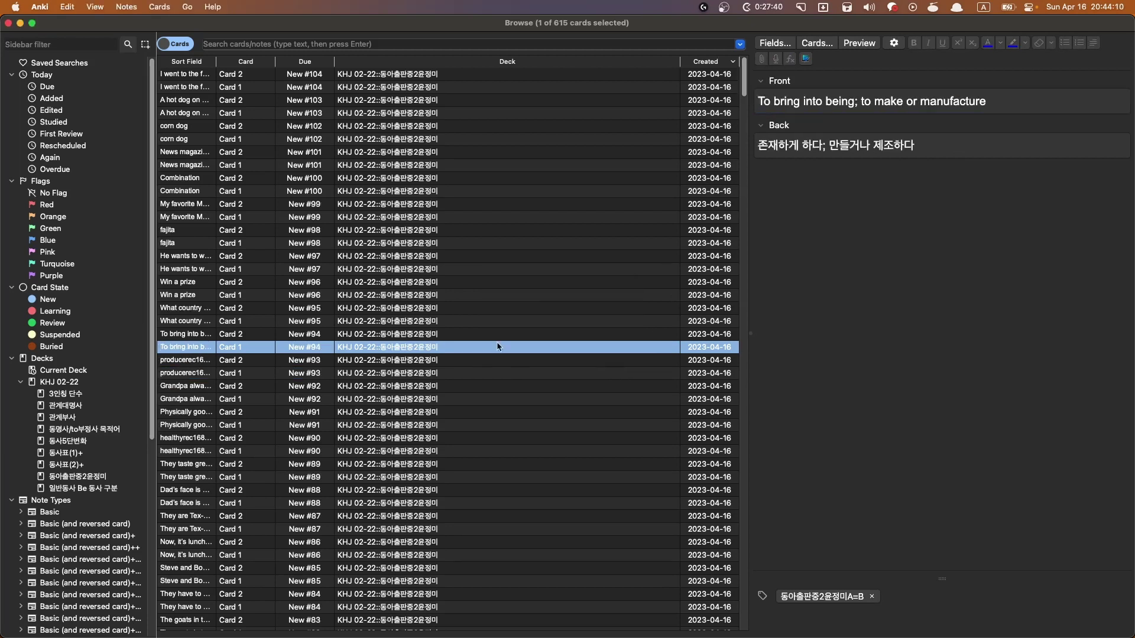
left_click(999, 108)
key("F5")
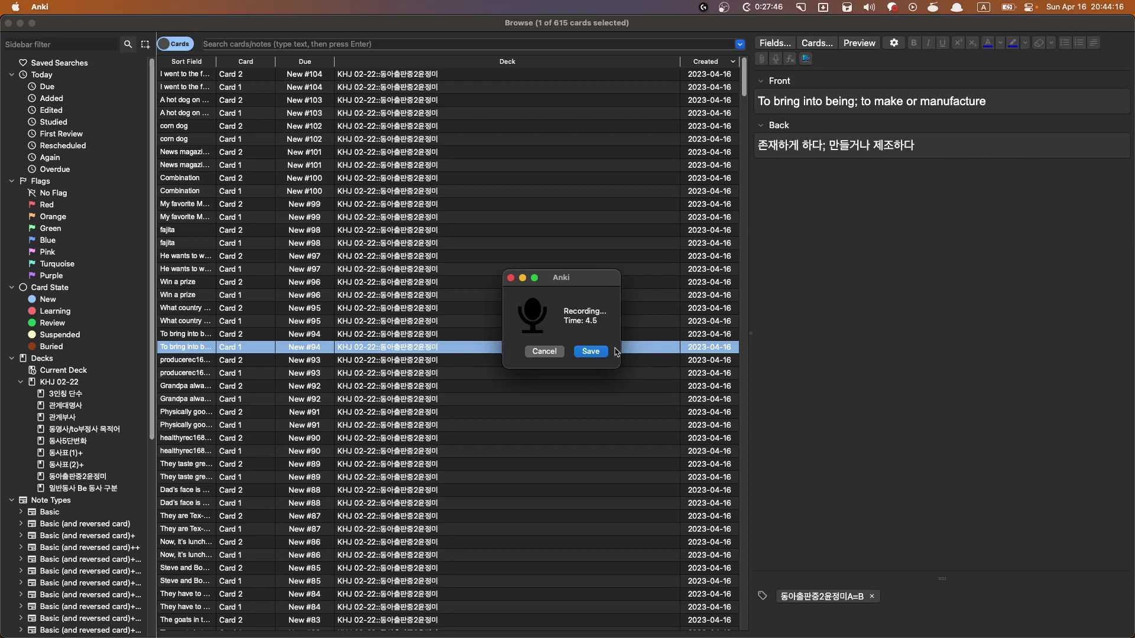
left_click(591, 352)
Record audio onto the front of the "What country produces the most coffee?" note through its Card 1
left_click(518, 321)
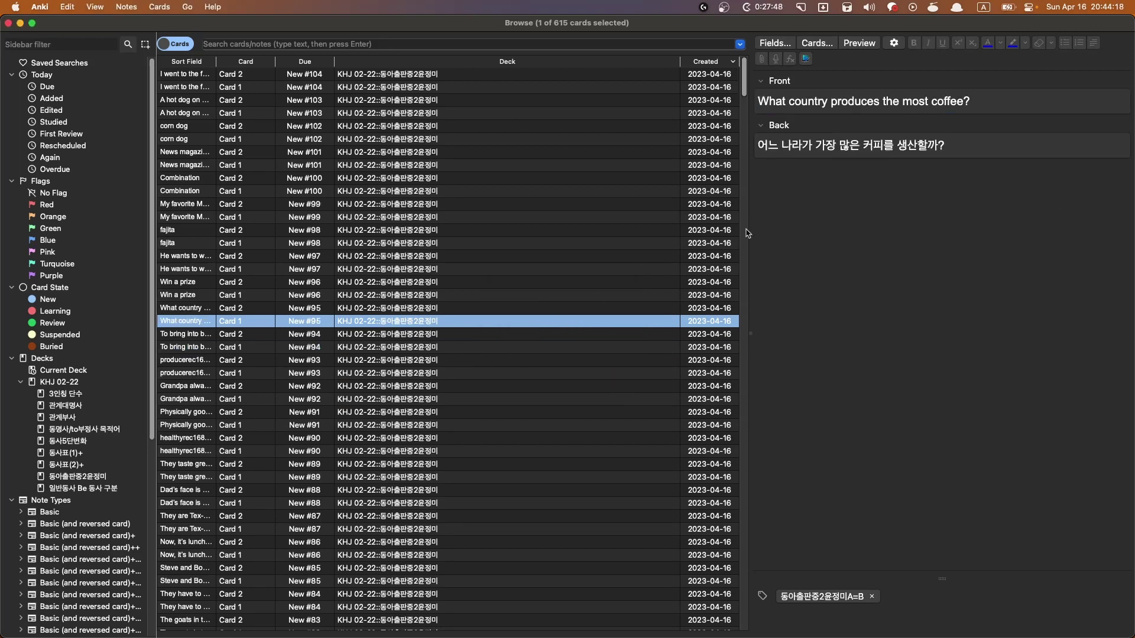
left_click(984, 105)
key("F5")
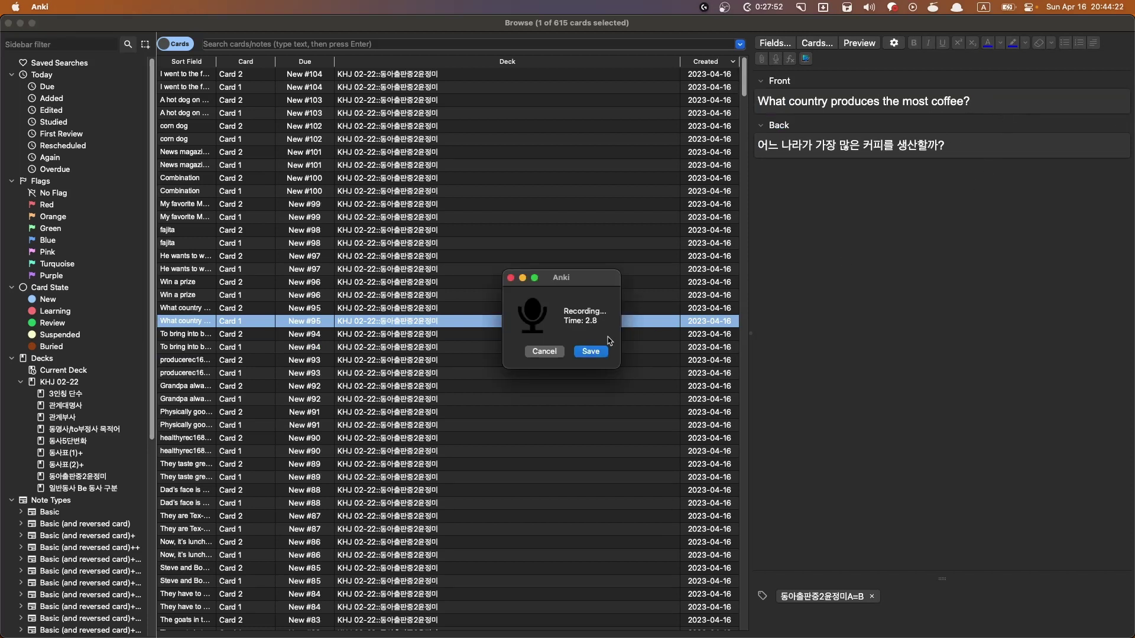
left_click(590, 351)
Record audio onto the front of the "Win a prize" note through its Card 1
left_click(499, 295)
left_click(846, 109)
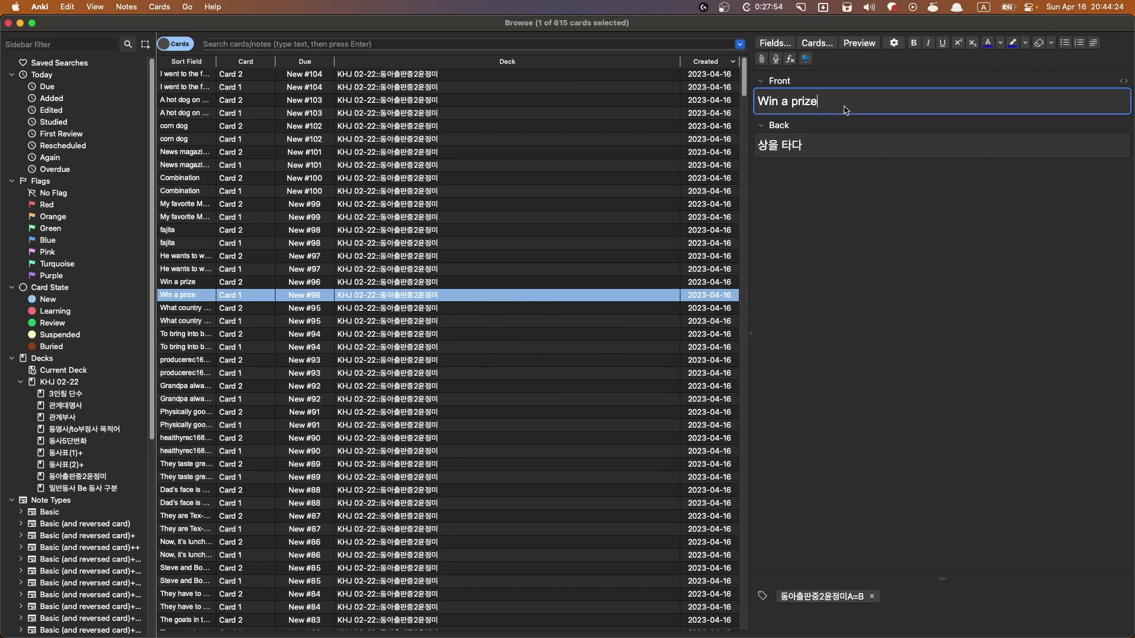
key("F5")
left_click(590, 351)
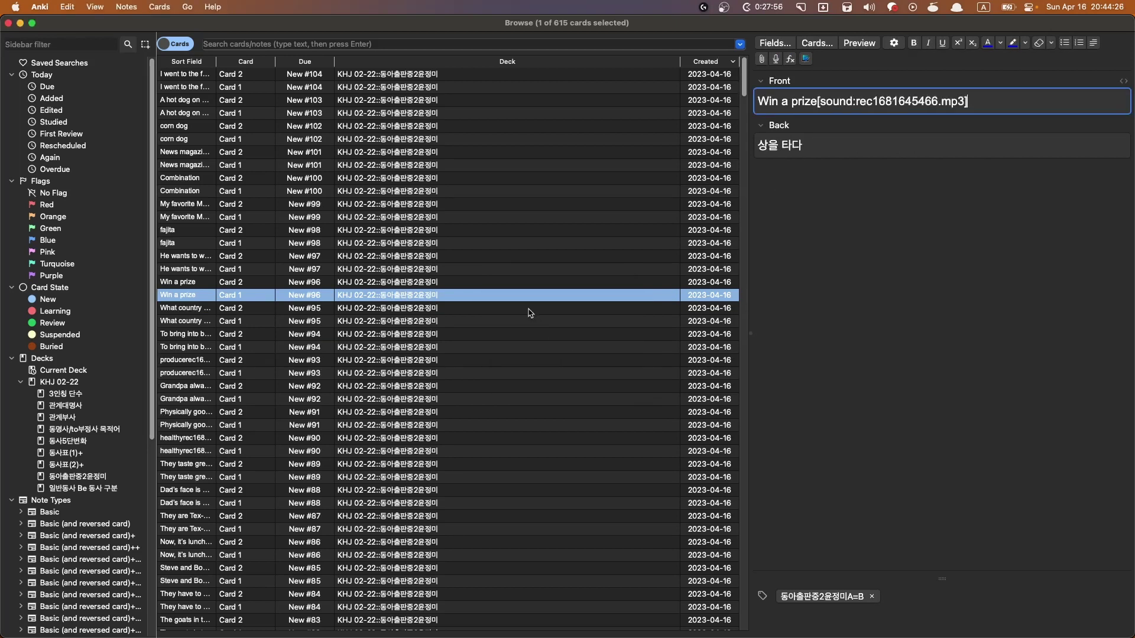
Record audio onto the front of the "He wants to win a Nobel prize when he grows up" note, discarding the first take
left_click(529, 309)
left_click(511, 272)
left_click(1045, 109)
key("F5")
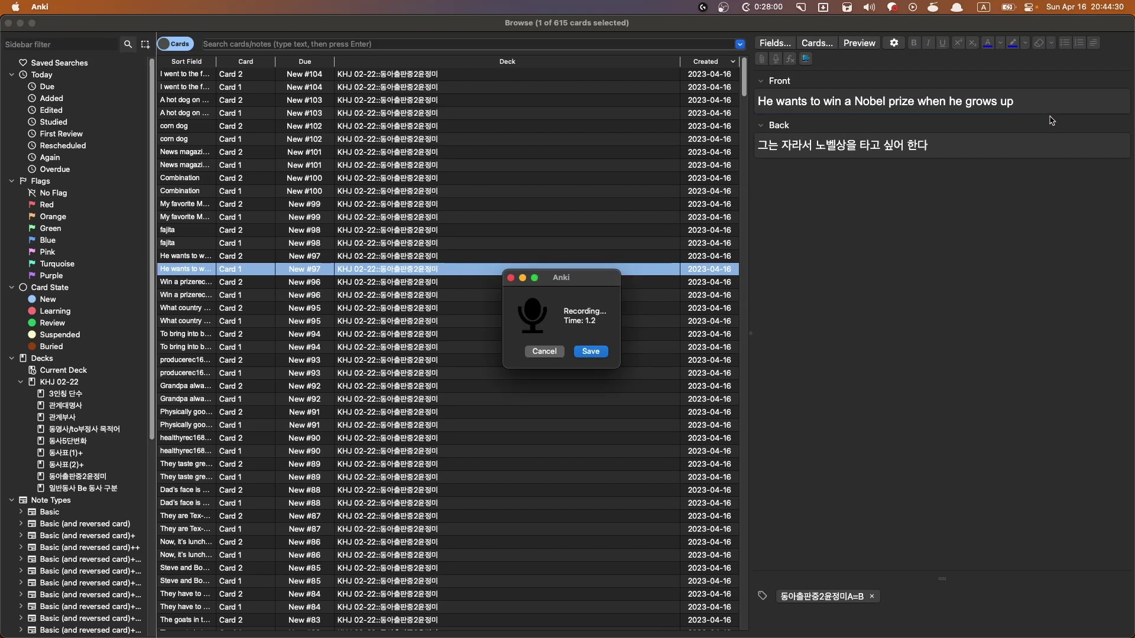
left_click(555, 352)
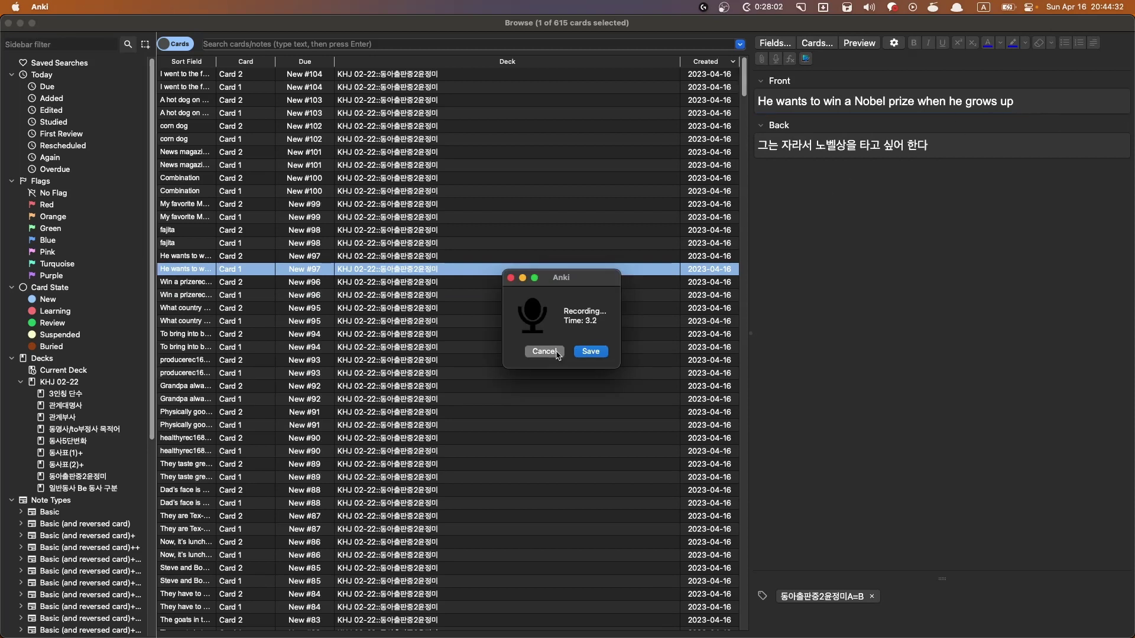
key("F5")
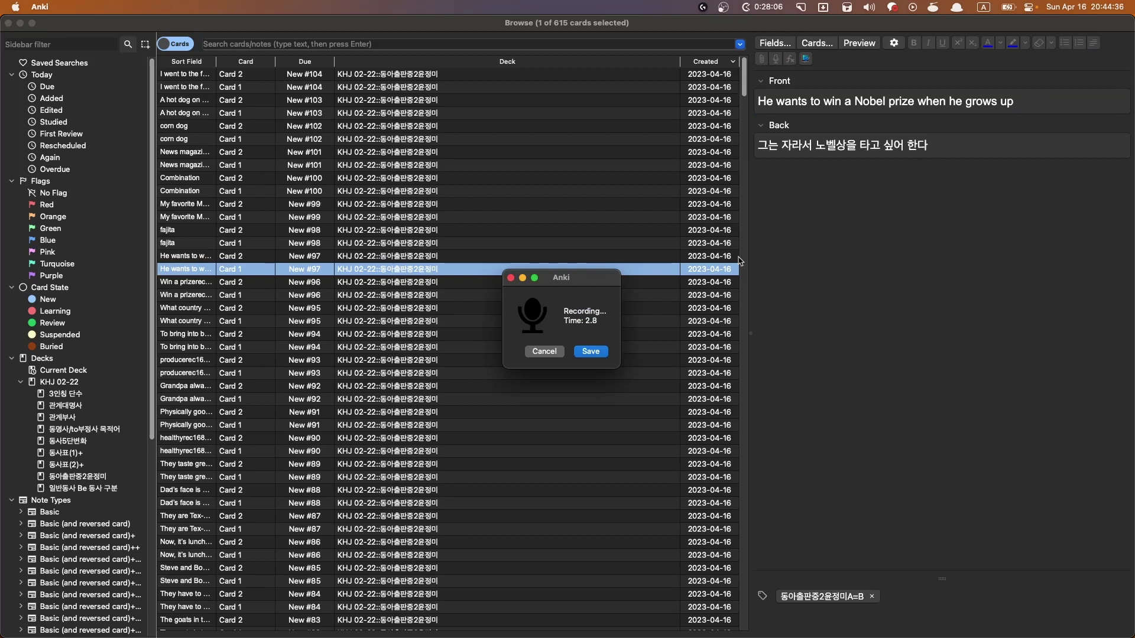
left_click(591, 351)
Record audio onto the front of the "fajita" note through its Card 1
left_click(512, 244)
left_click(791, 101)
key("F5")
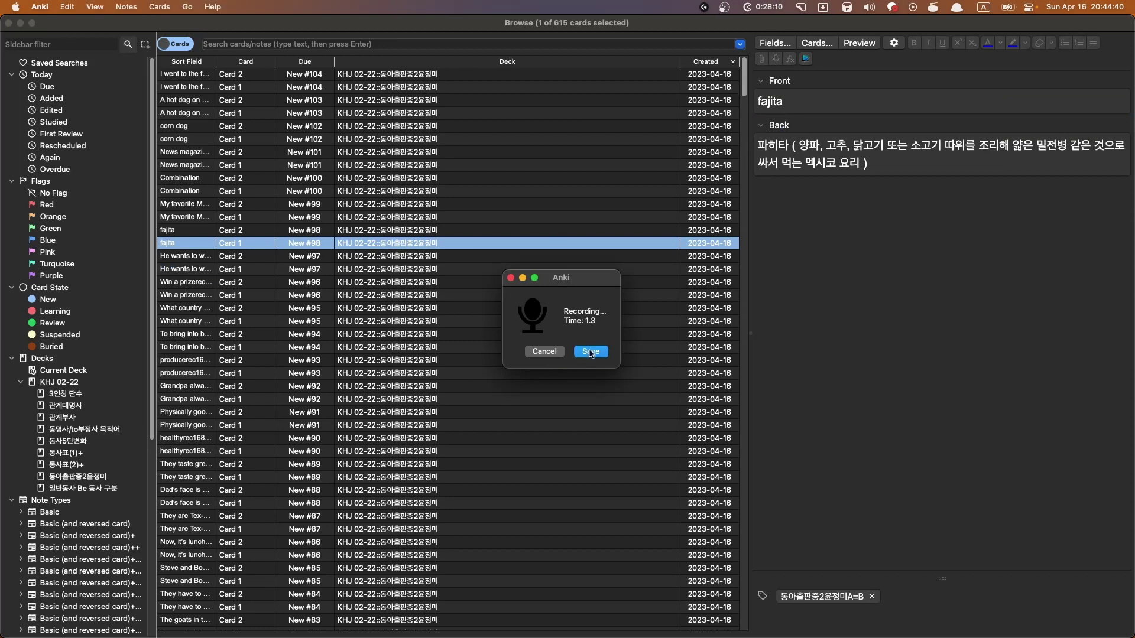
left_click(590, 351)
Record audio onto the front of the "My favorite Mexican food is fajitas" note through its Card 1
left_click(456, 220)
left_click(959, 105)
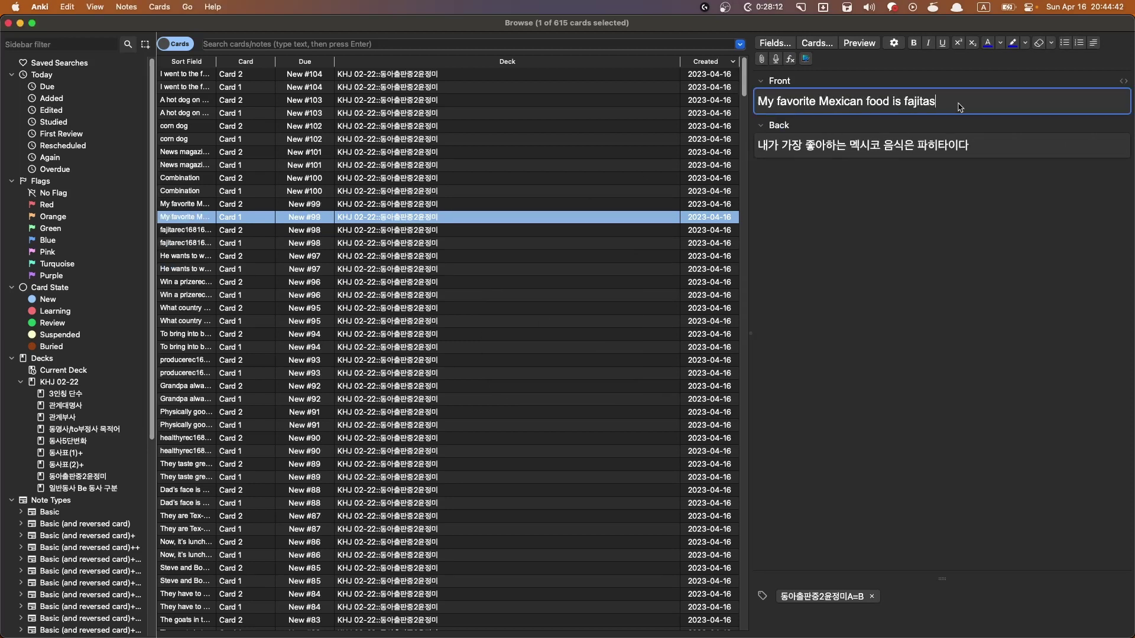
key("F5")
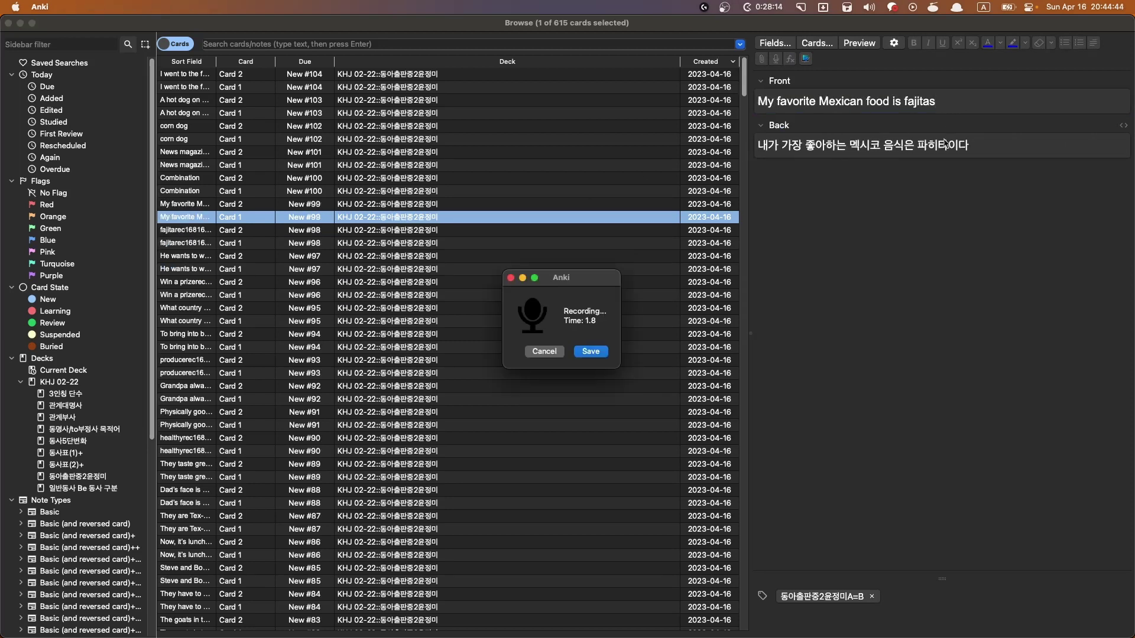
left_click(590, 351)
Record audio onto the front of the "Combination" note through its Card 1
left_click(502, 202)
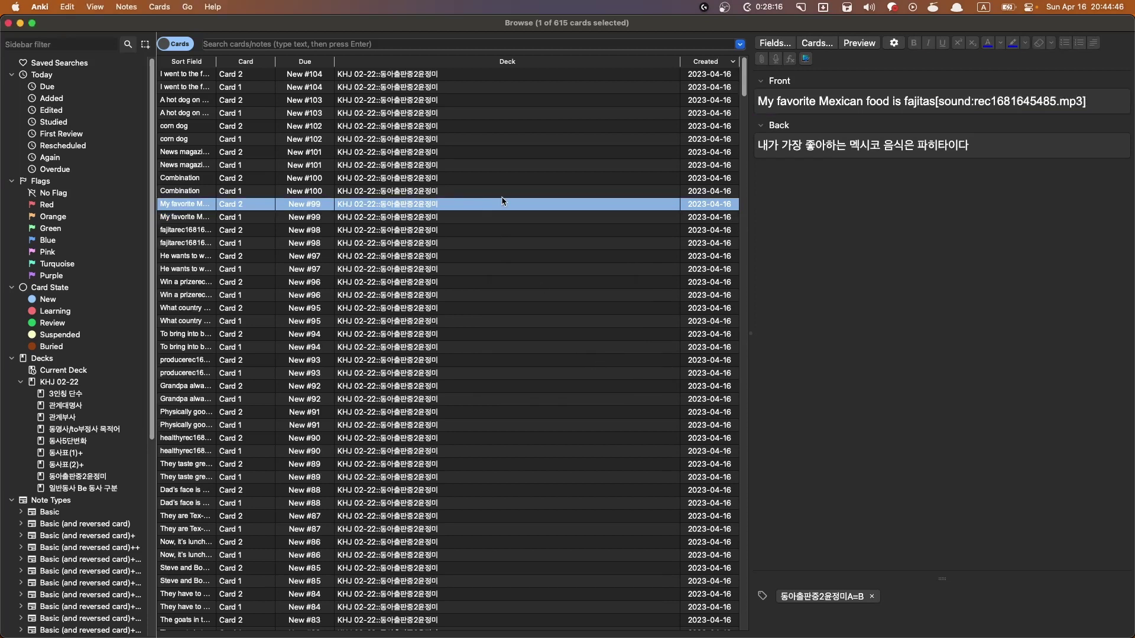
left_click(502, 191)
left_click(851, 107)
key("F5")
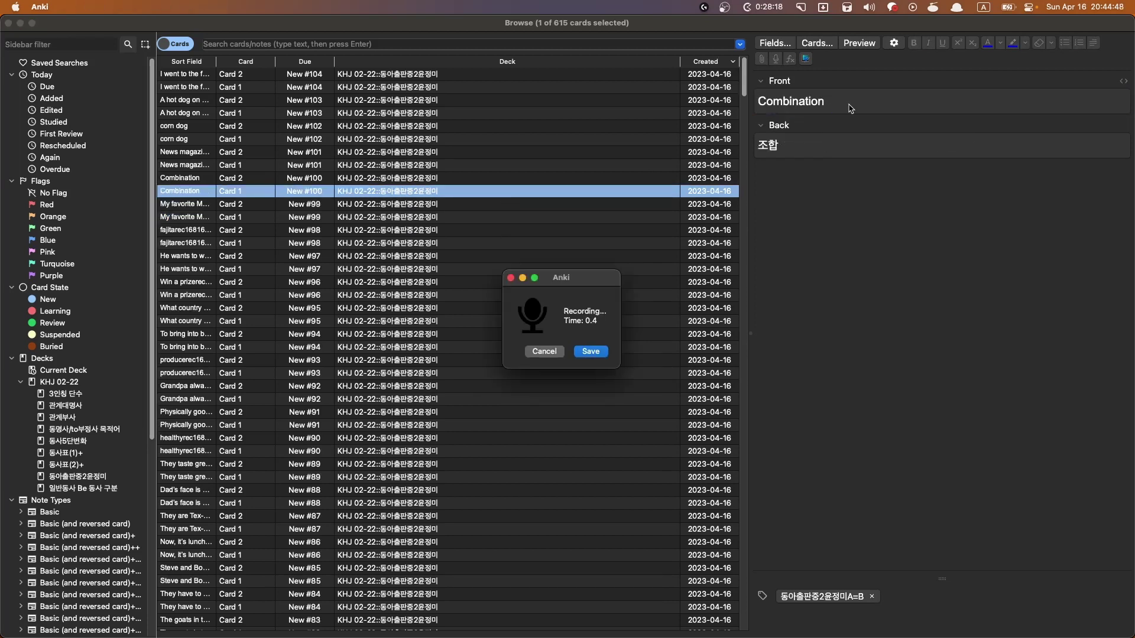
left_click(592, 352)
Record audio onto the front of the "News magazines are a combinations of a newspaper and a magazine" note through its Card 1
left_click(502, 165)
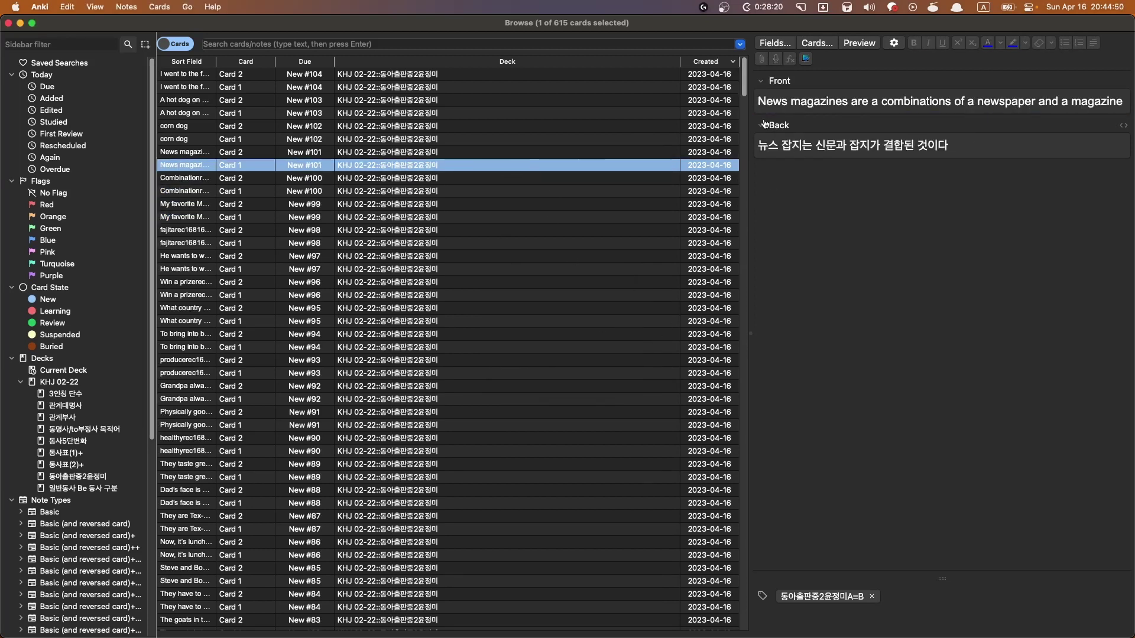
left_click(1114, 109)
key("F5")
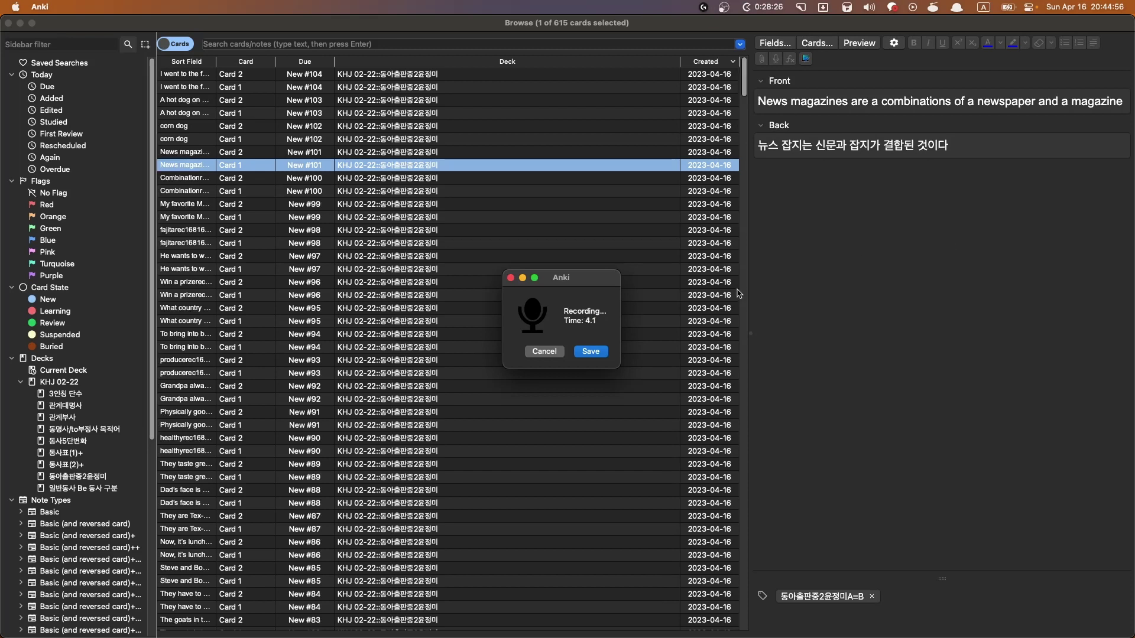
left_click(591, 351)
Record audio onto the front of the "corn dog" note through its Card 1
left_click(478, 152)
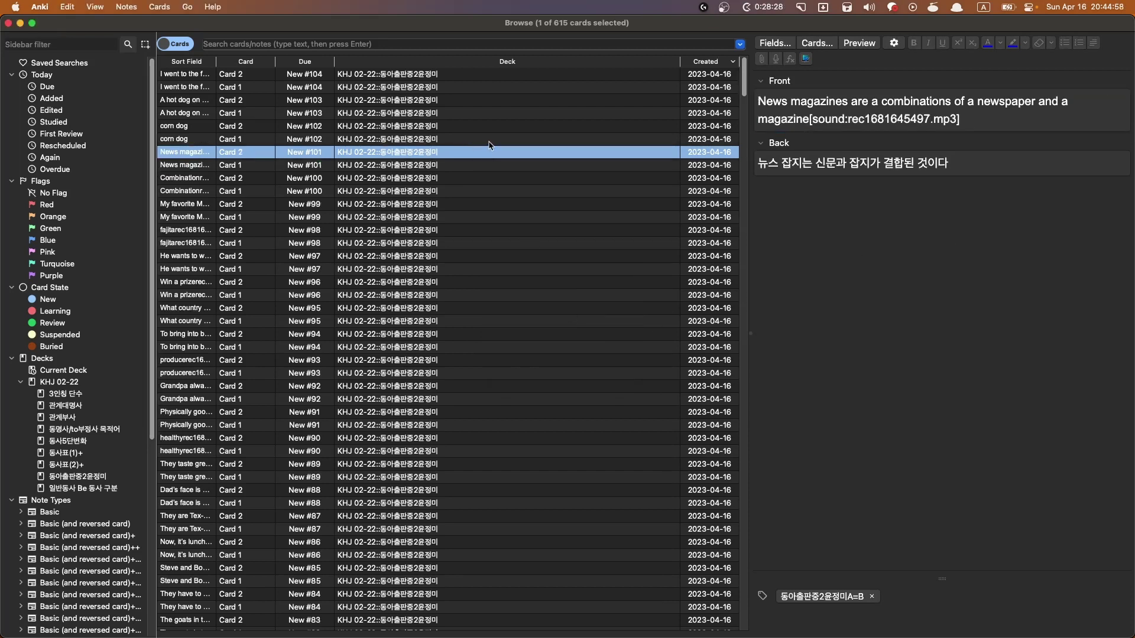
left_click(489, 142)
left_click(831, 105)
key("F5")
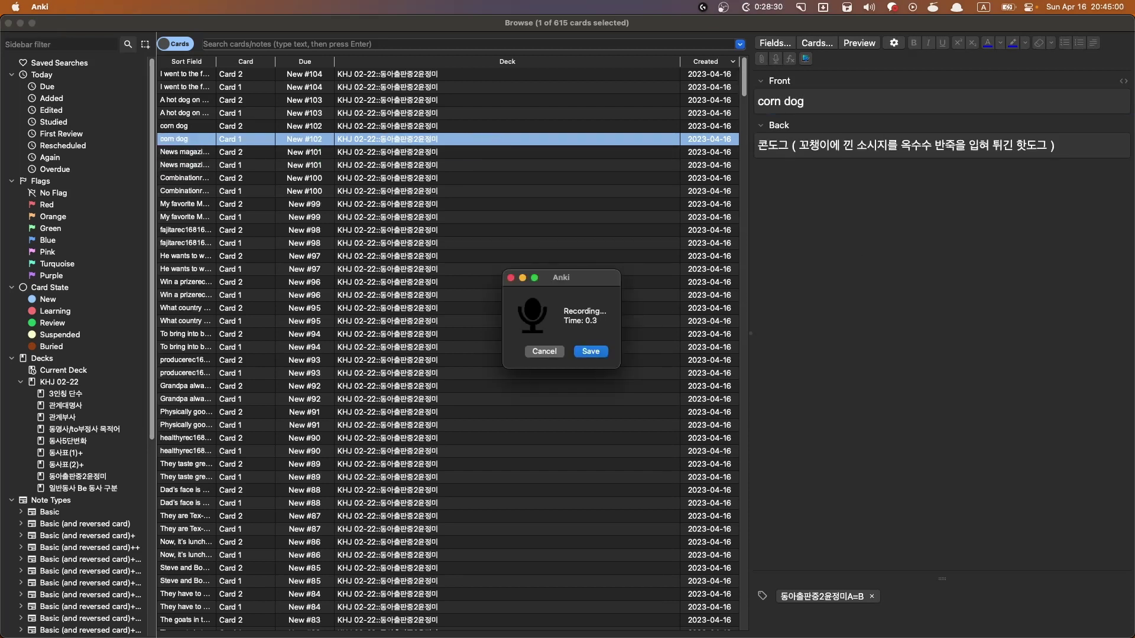
left_click(591, 352)
Record audio onto the front of the "A hot dog on a stick covered in cornmeal" note through its Card 1
left_click(452, 113)
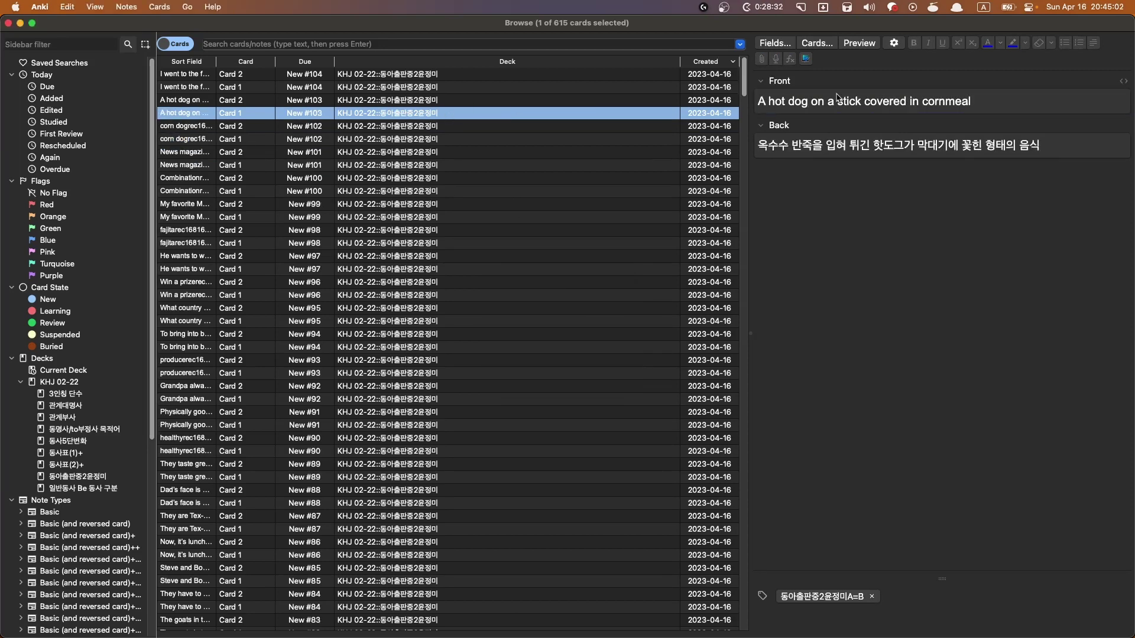
left_click(995, 101)
key("F5")
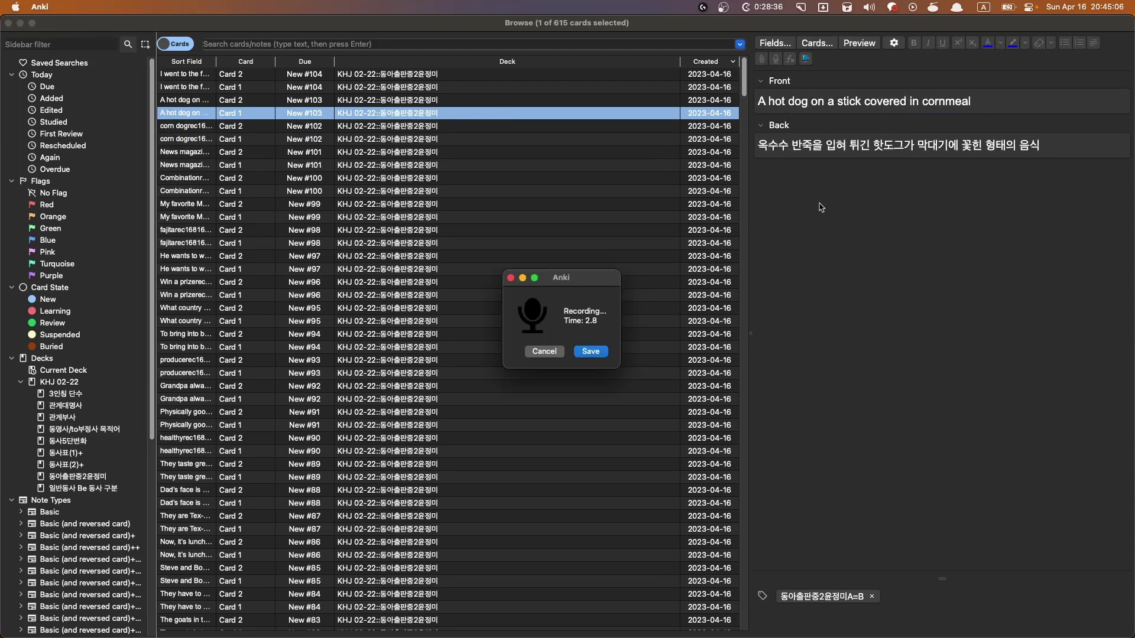
left_click(591, 351)
Record audio onto the front of the "I went to the fair to eat a corn dog" note through its Card 1
key("Up")
key("Up")
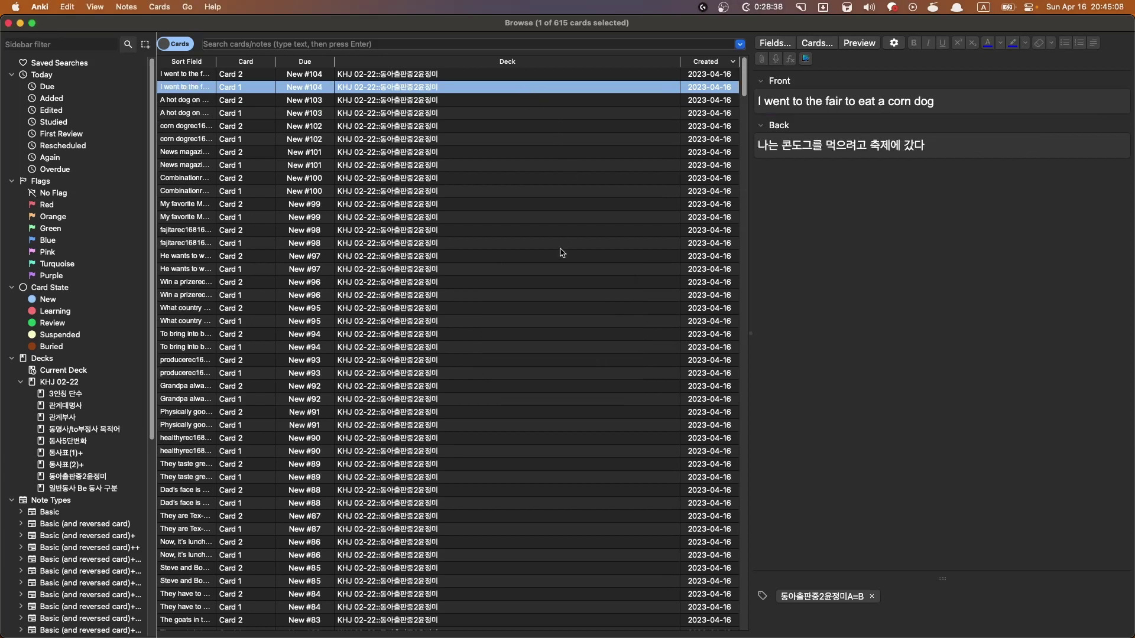
left_click(958, 106)
key("F5")
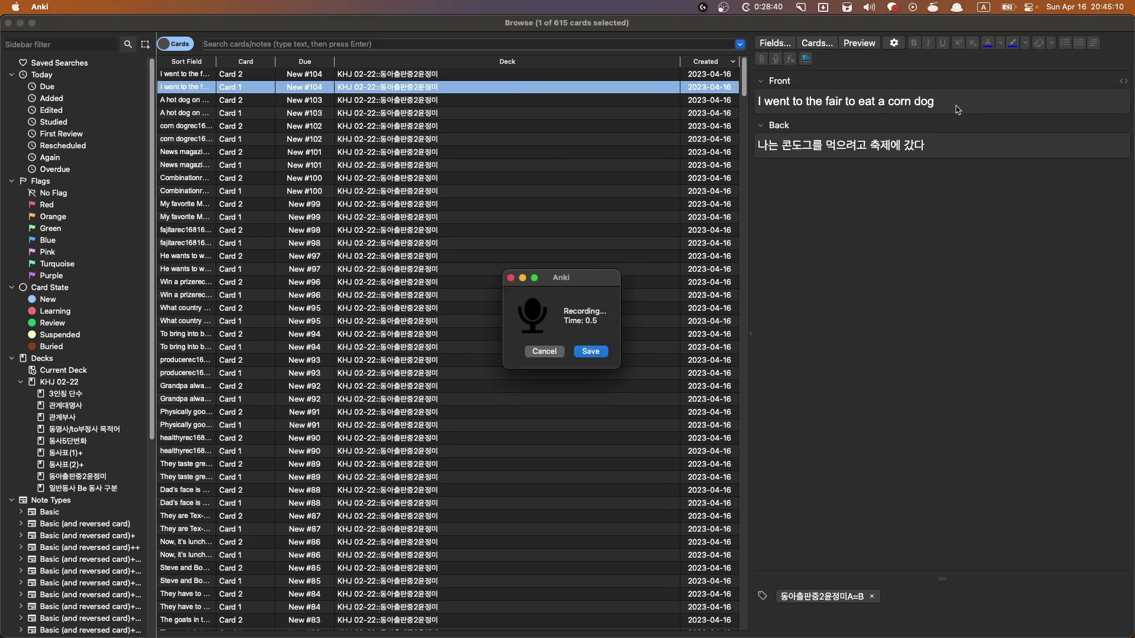
left_click(596, 353)
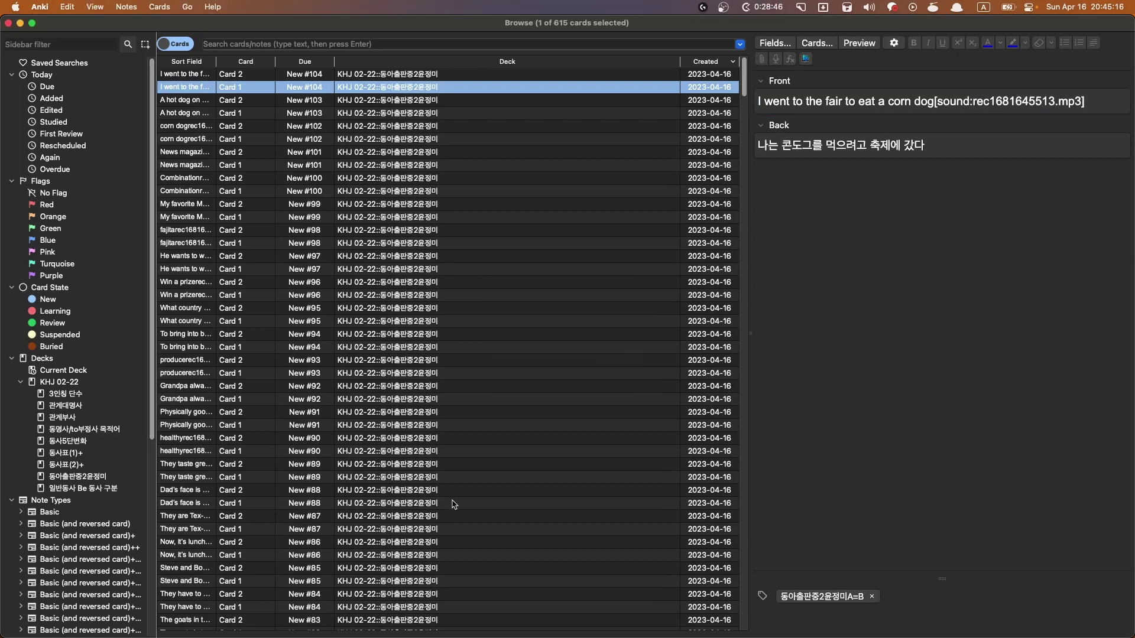
Close the card browser and start exporting the KHJ 02-22 deck as an Anki Deck Package (.apkg) with media included
scroll(454, 504, "down", 15)
left_click(8, 23)
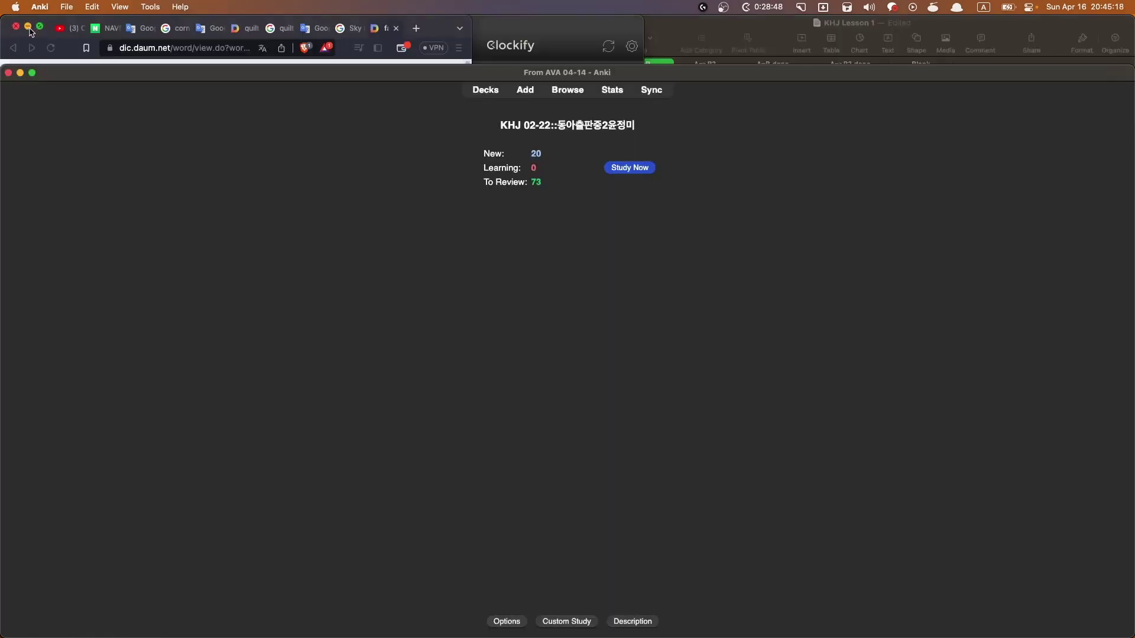
left_click(485, 92)
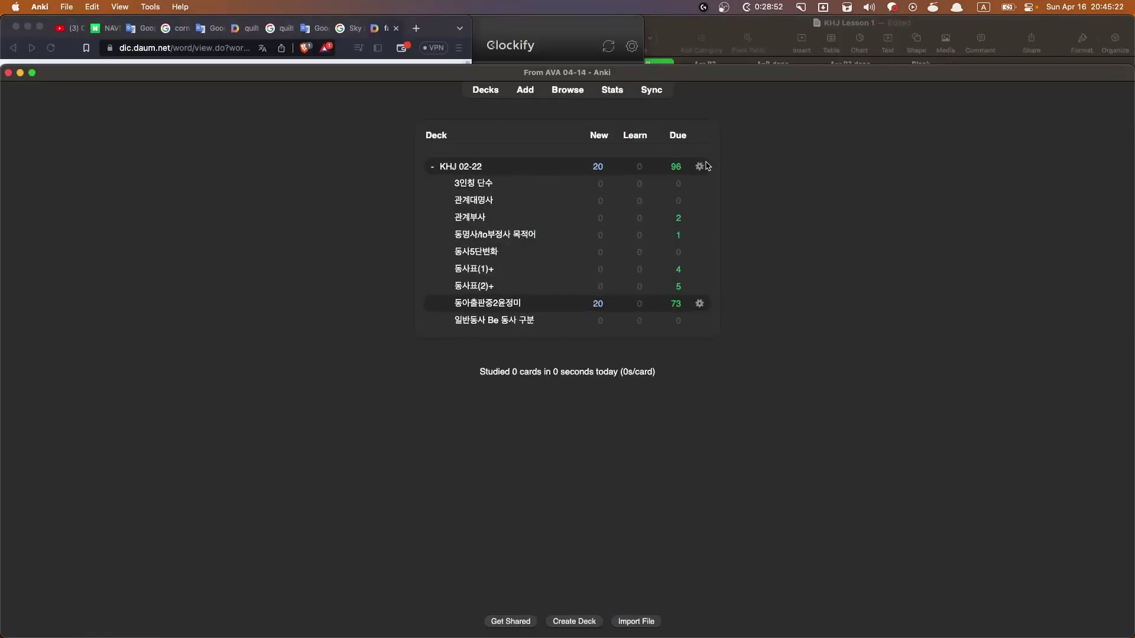
left_click(701, 168)
left_click(724, 193)
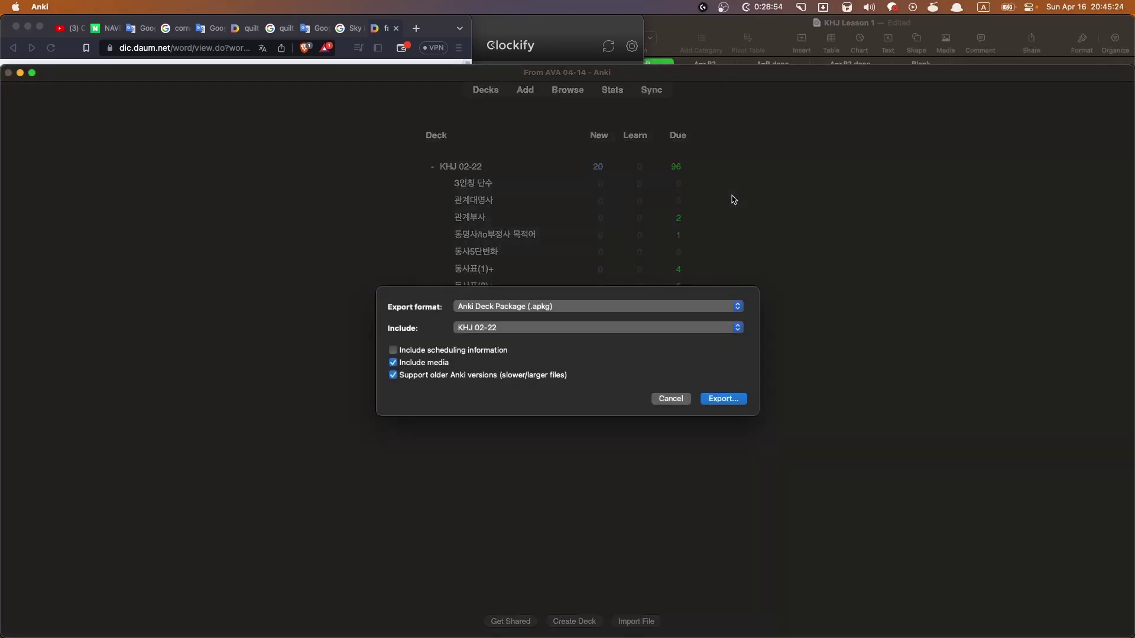
left_click(724, 398)
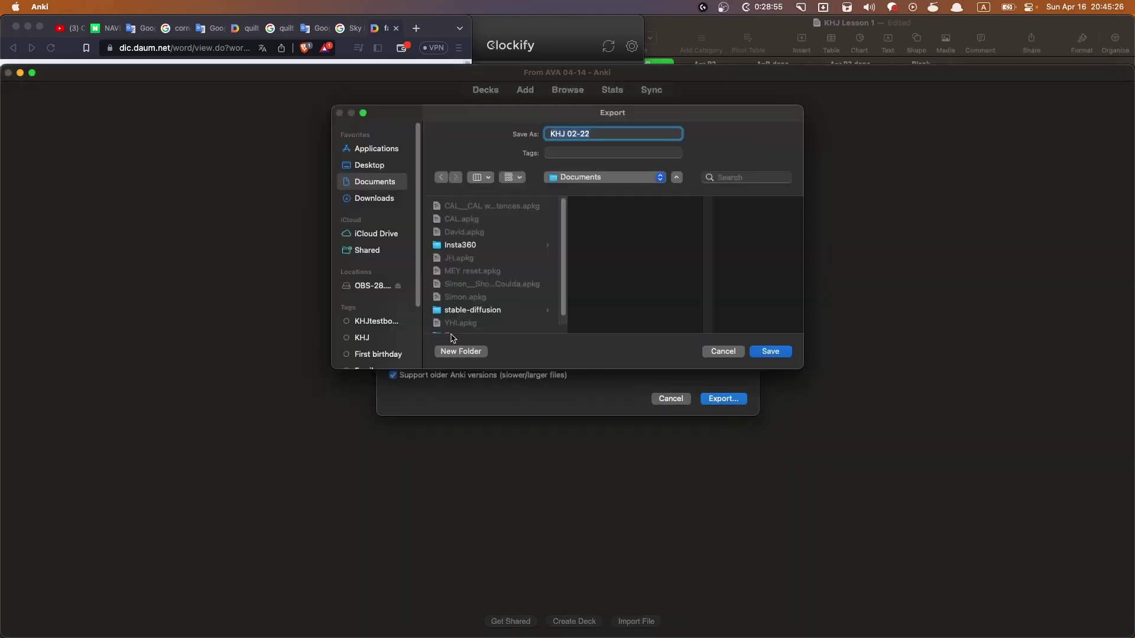
Search the Mac for the recipient's first name and choose their apkg folder as the export destination
left_click(736, 177)
type("a")
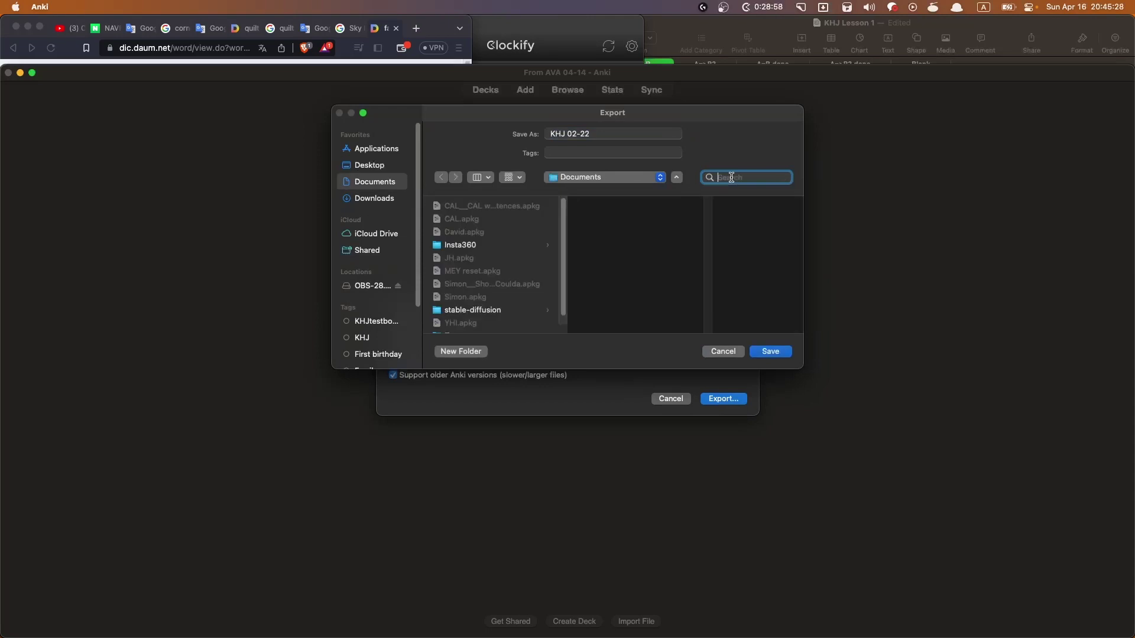
type("va")
key("Return")
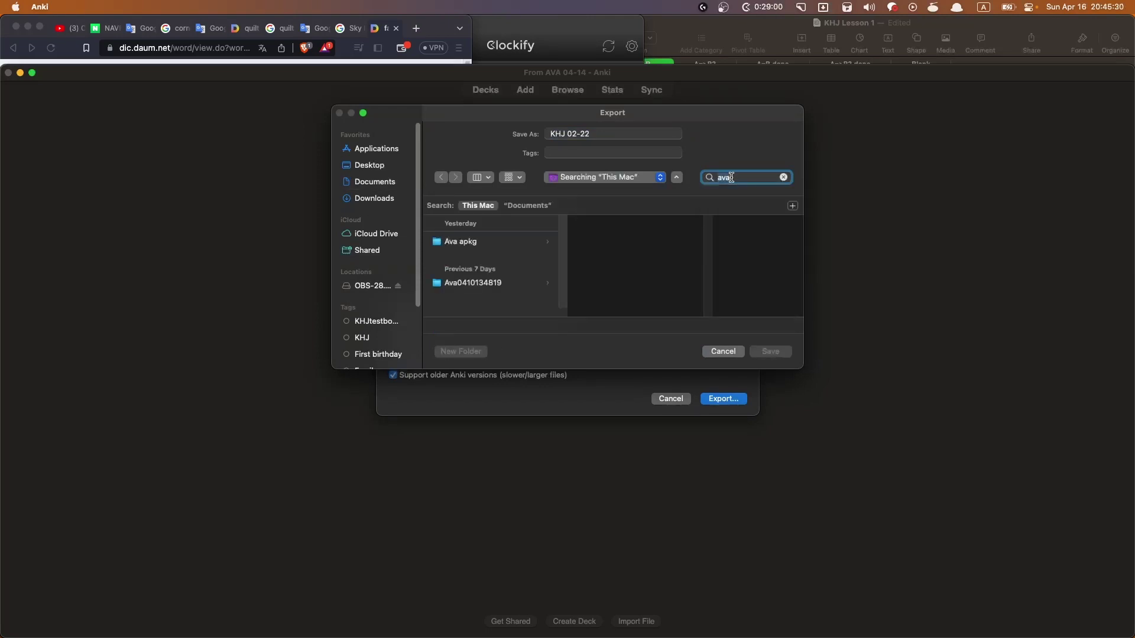
left_click(517, 241)
Name the export file "From" followed by the sender's first name and 04-16, and save the deck package
left_click(603, 135)
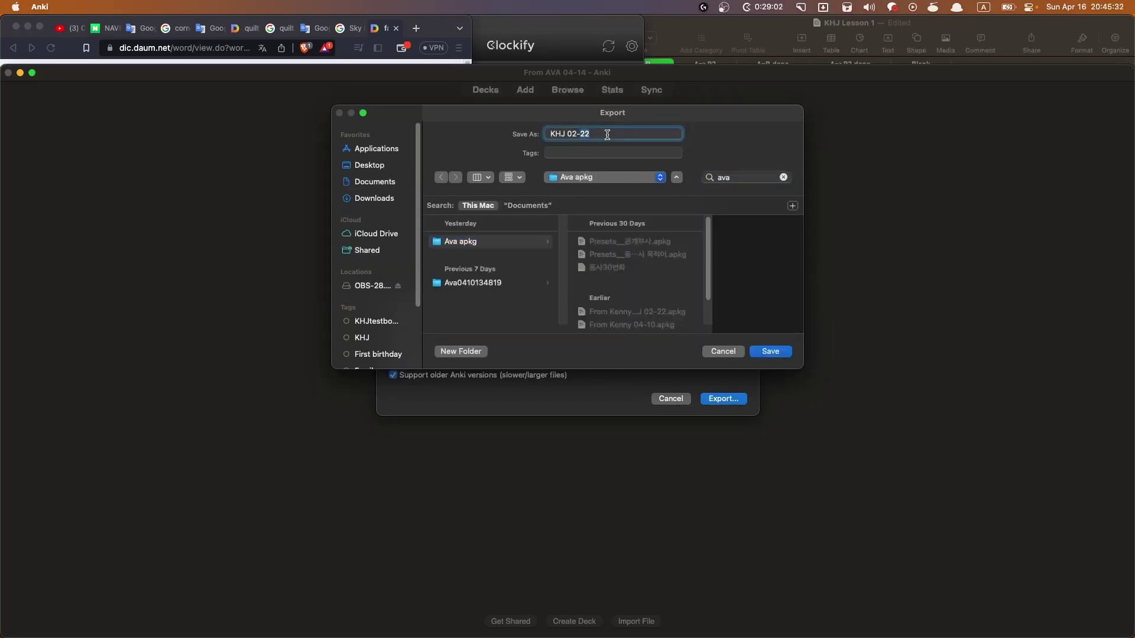
triple_click(609, 134)
type("From Kenny 04-16")
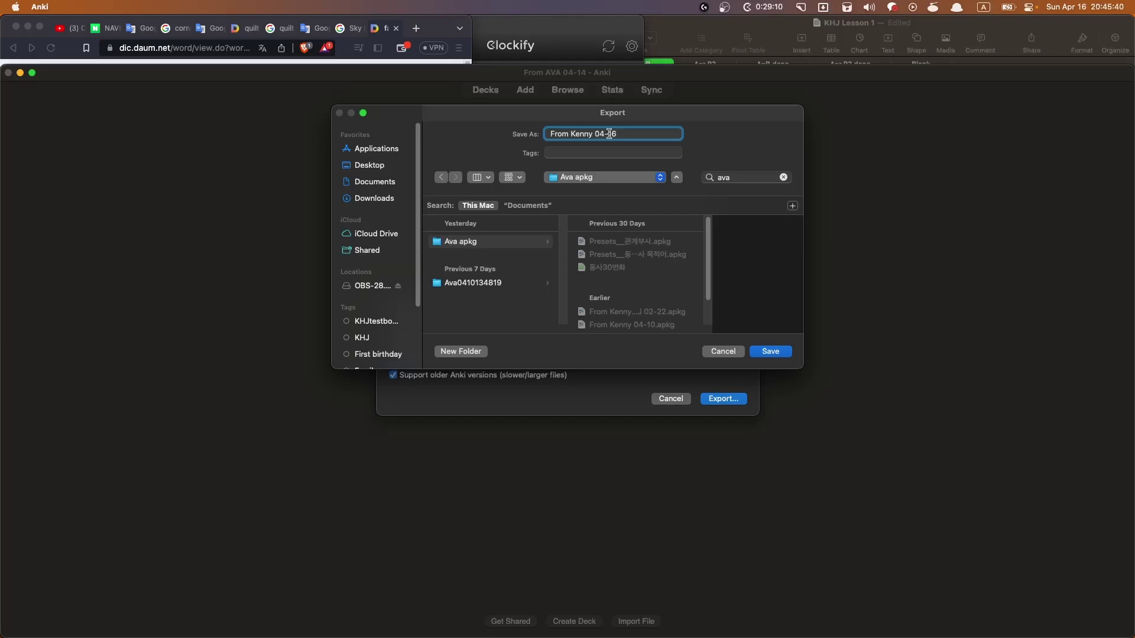
left_click(789, 353)
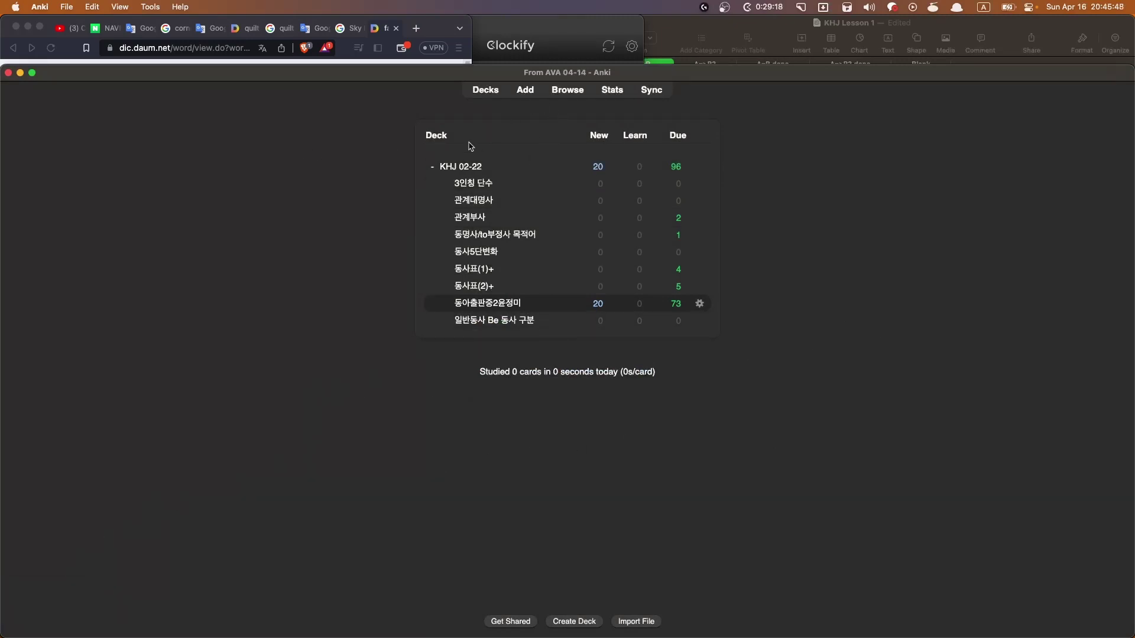
Examine the KHJ 02-22 deck's statistics, from the review calendar and reviews chart to the Card Counts breakdown
left_click(478, 162)
left_click(609, 90)
scroll(609, 432, "down", 6)
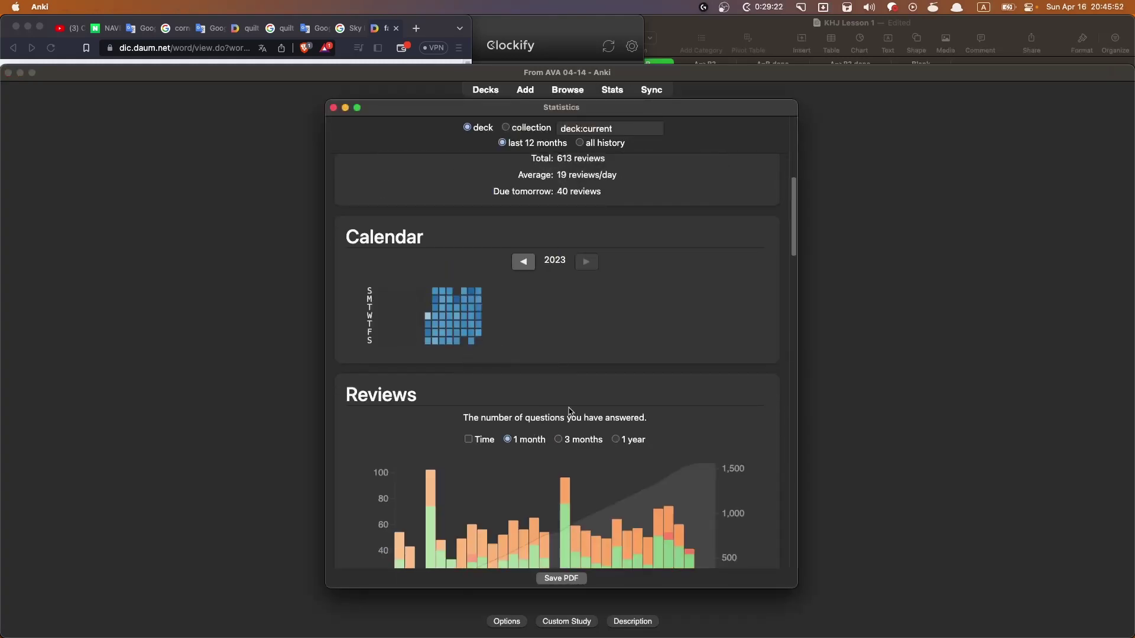
scroll(582, 433, "down", 4)
scroll(463, 408, "down", 3)
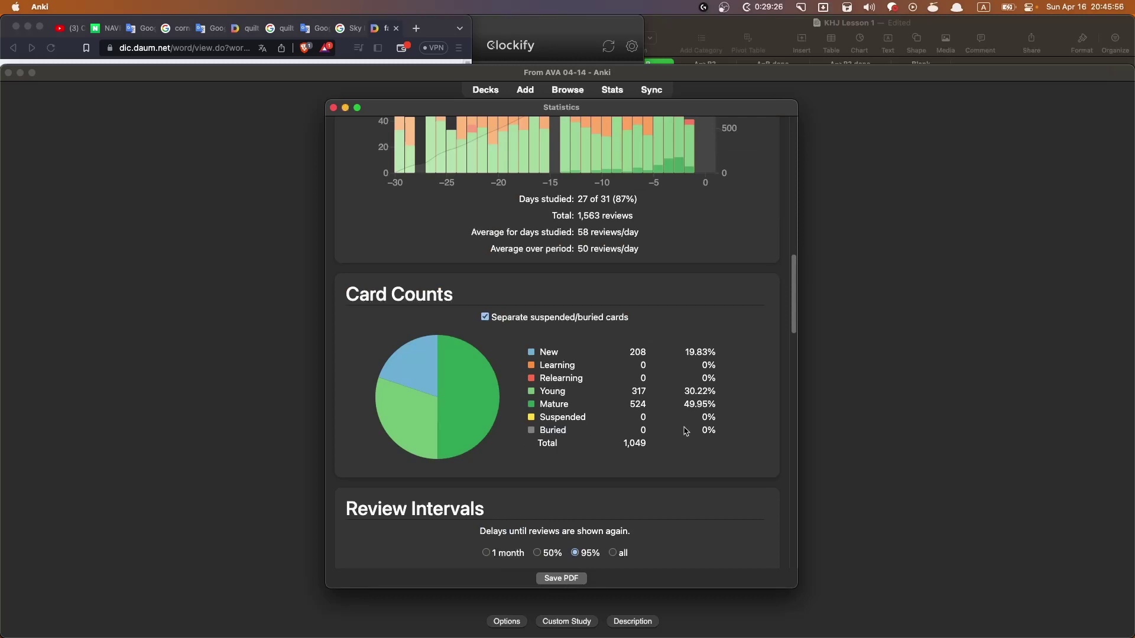
left_click_drag(685, 407, 752, 408)
left_click(759, 409)
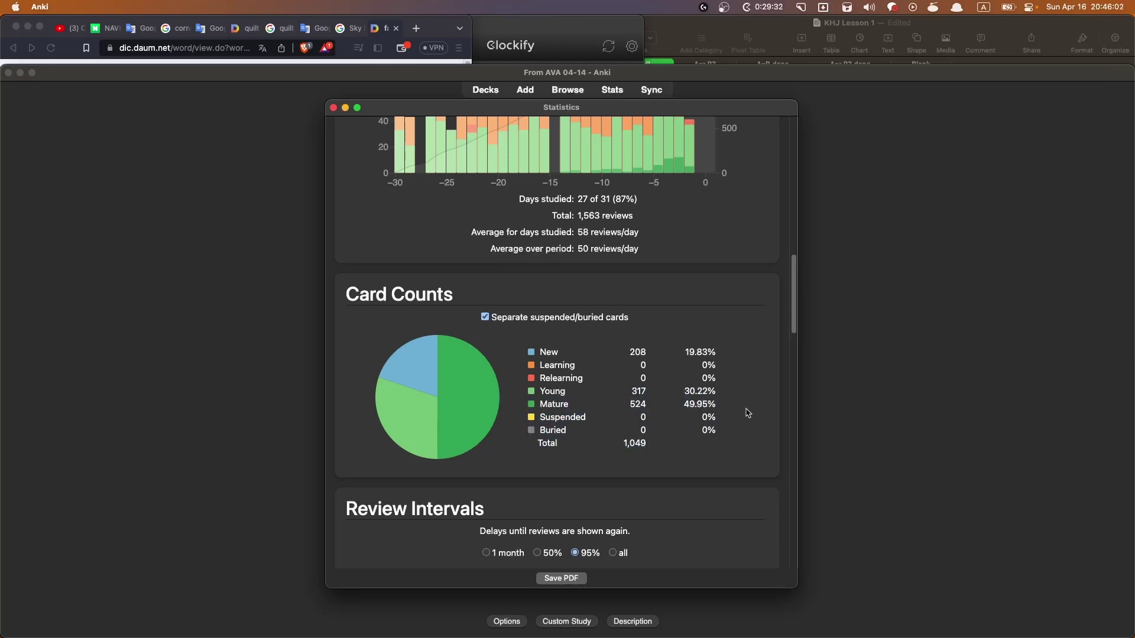